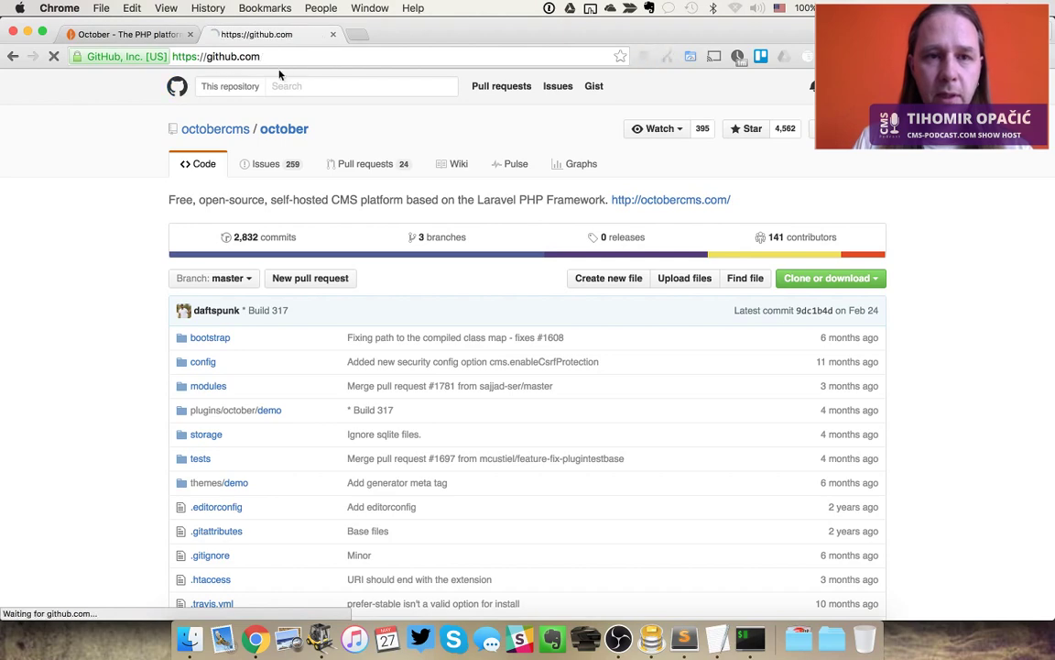
Search GitHub for 'php cms' and sort the results by most stars
{"action": "left_click", "coordinate": [308, 87]}
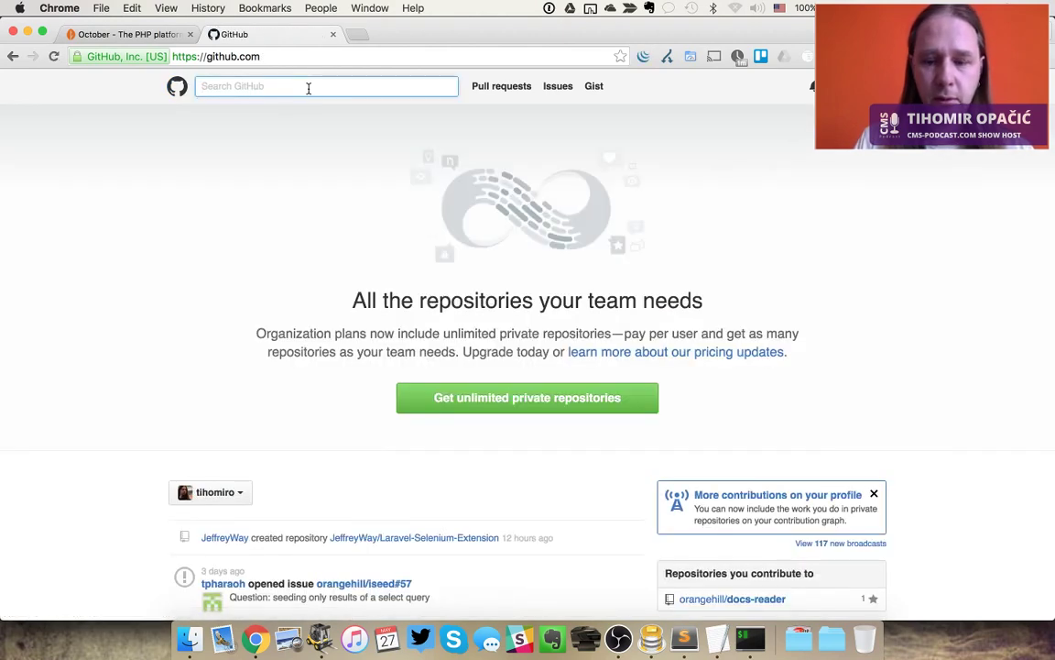
{"action": "type", "text": "php cms"}
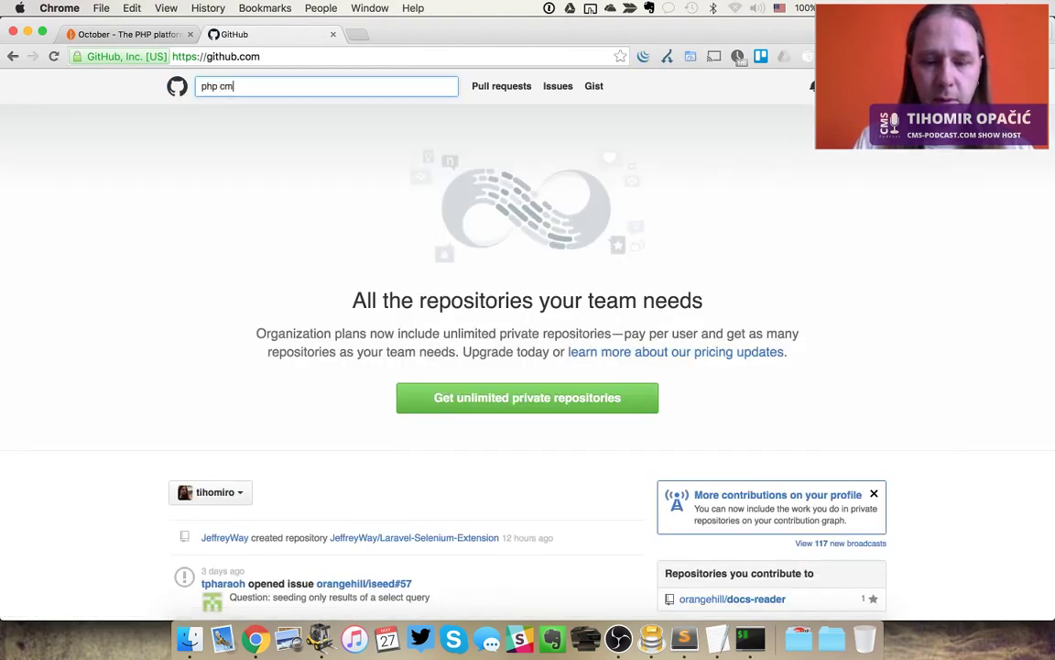
{"action": "key", "text": "Return"}
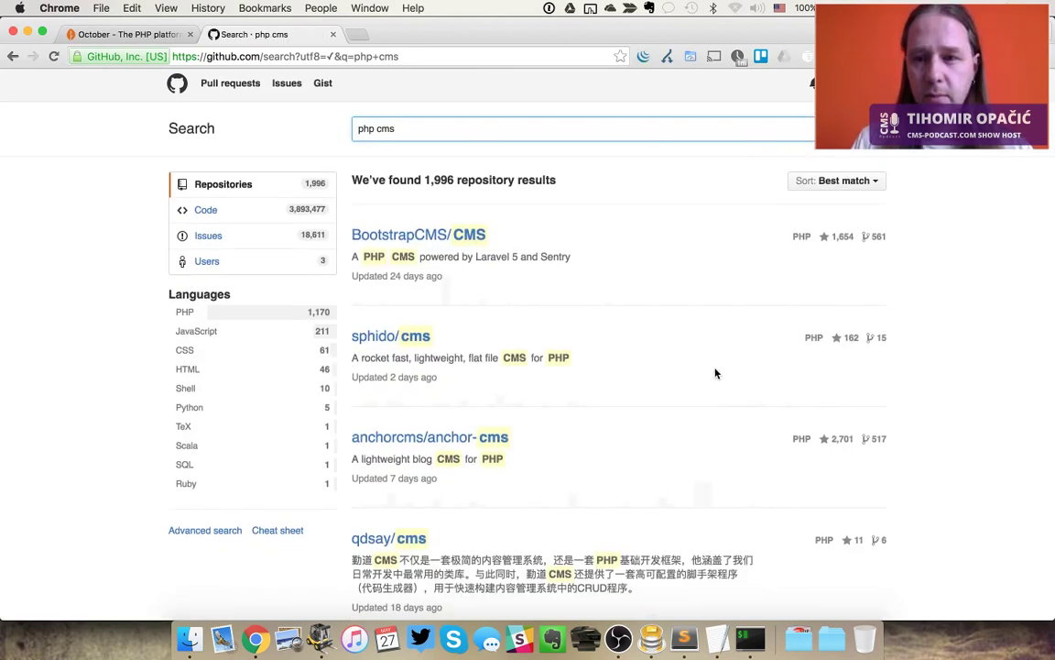
{"action": "left_click", "coordinate": [843, 184]}
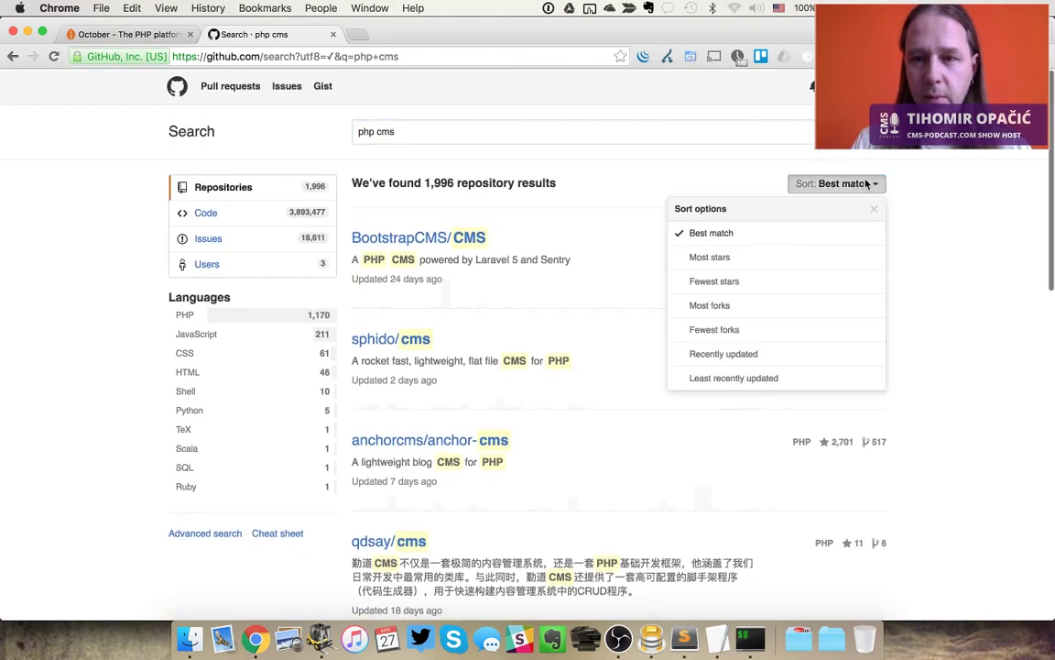
{"action": "left_click", "coordinate": [728, 255]}
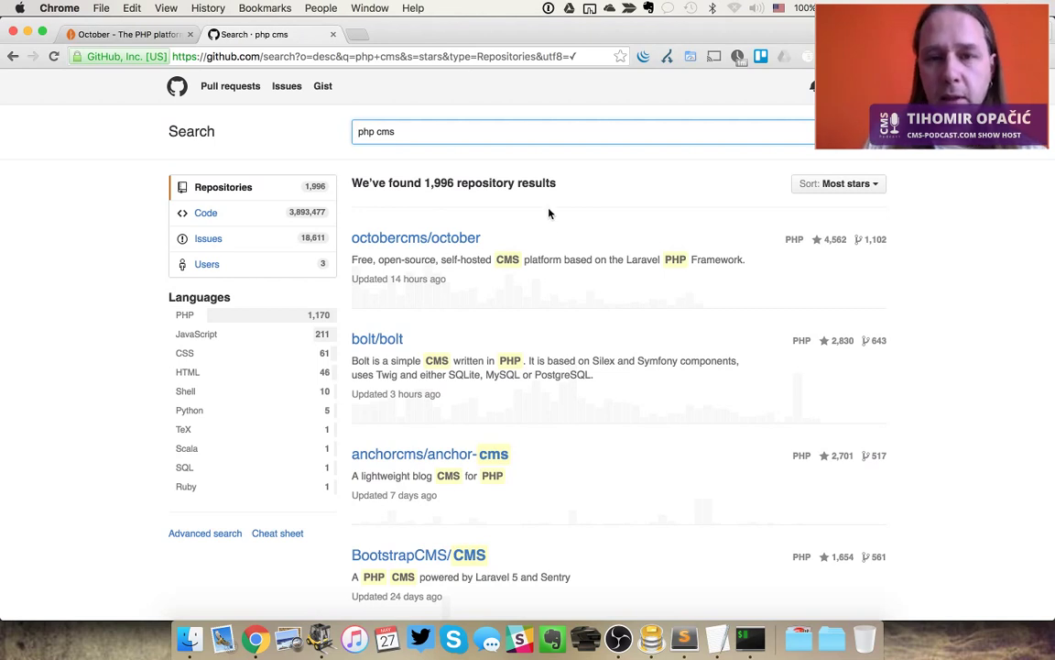
Look over the top result octobercms/october, then return to the October website tab
{"action": "left_click", "coordinate": [549, 214]}
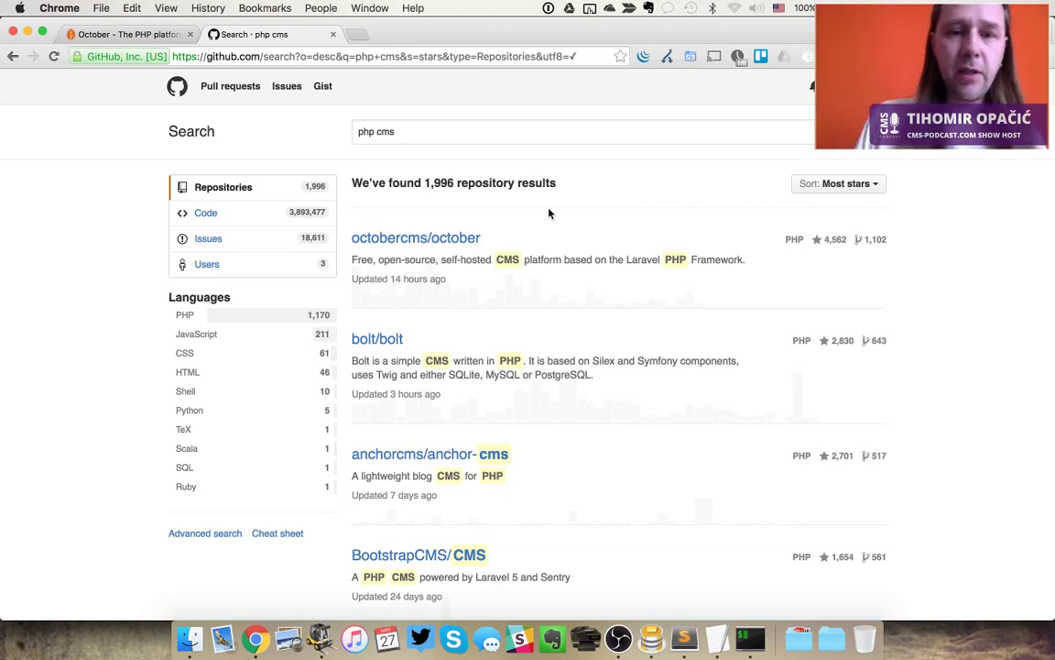
{"action": "scroll", "coordinate": [550, 213], "scroll_direction": "down", "scroll_amount": 4}
{"action": "scroll", "coordinate": [548, 211], "scroll_direction": "up", "scroll_amount": 1}
{"action": "scroll", "coordinate": [548, 211], "scroll_direction": "up", "scroll_amount": 4}
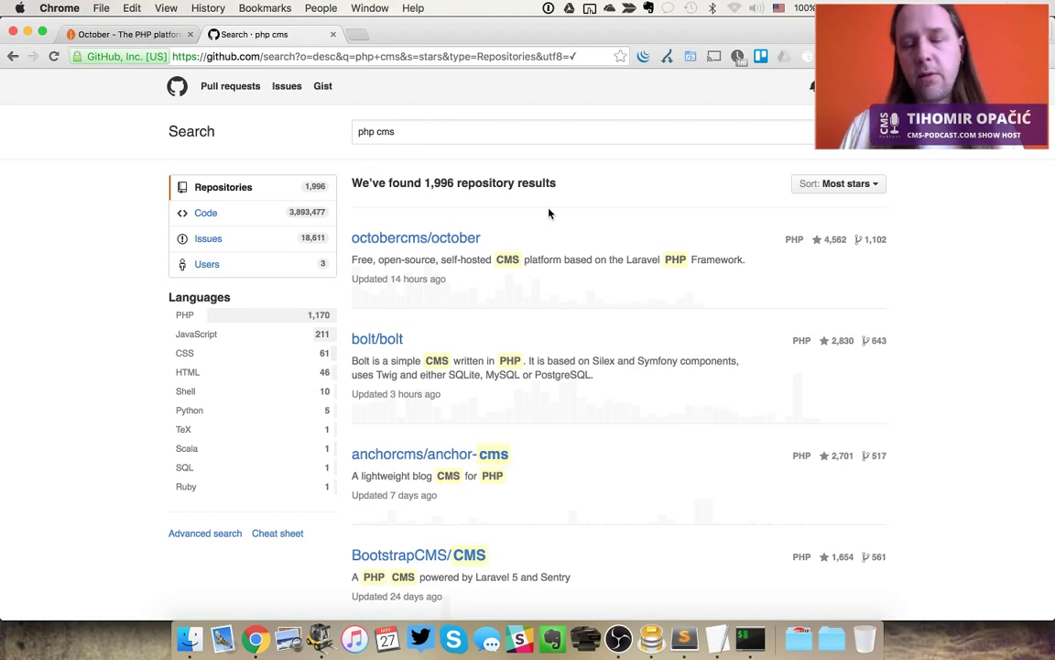
{"action": "key", "text": "ctrl+shift+Tab"}
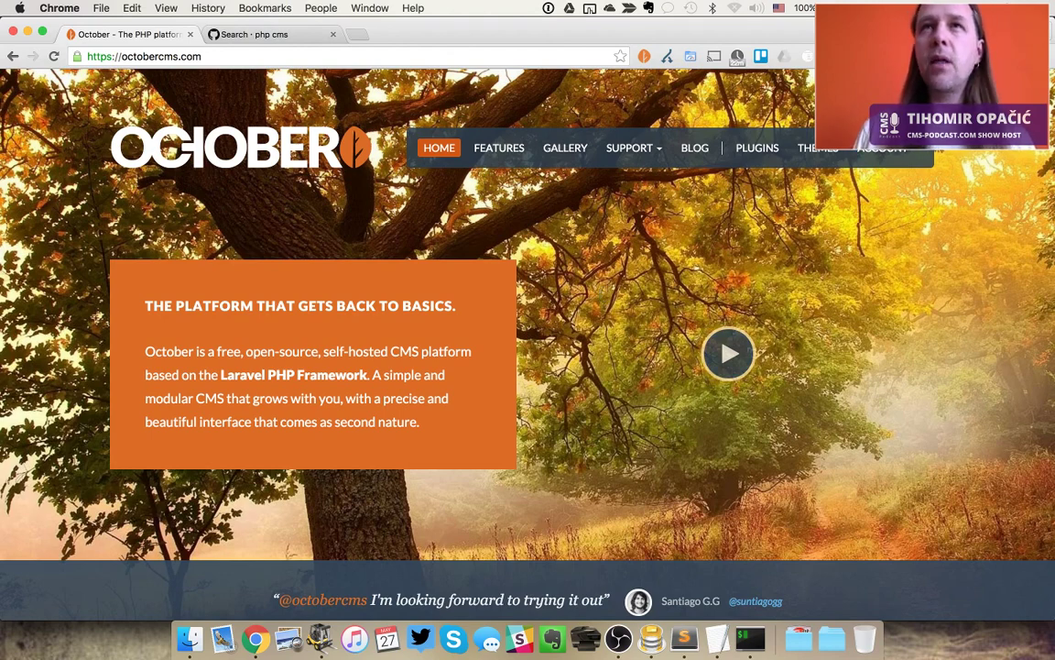
Open the October CMS documentation from the Support menu and browse it
{"action": "left_click", "coordinate": [214, 57]}
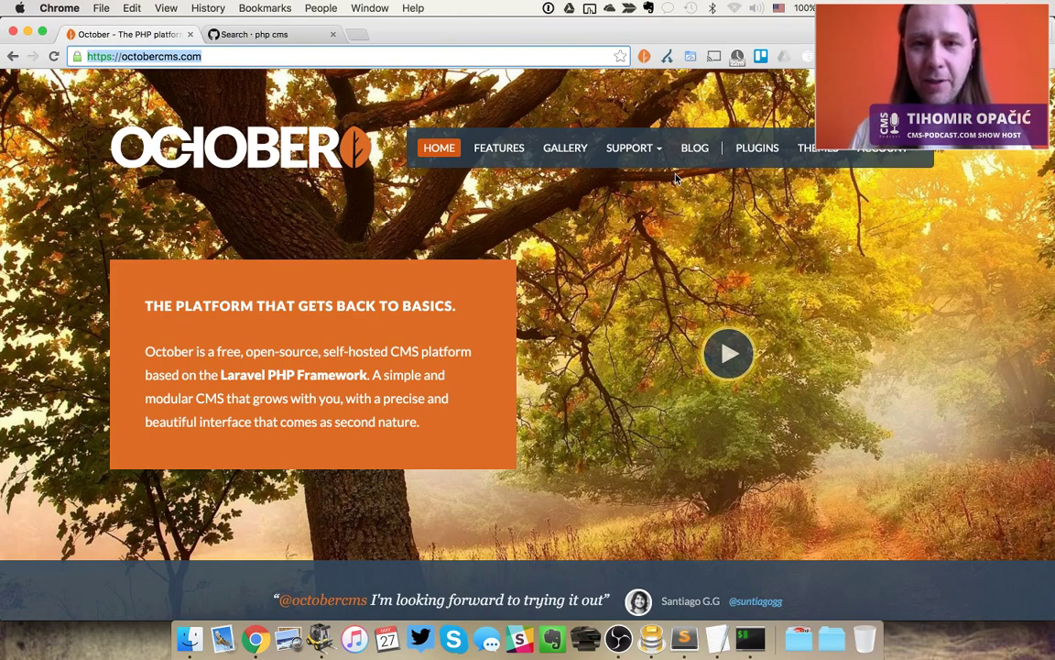
{"action": "left_click", "coordinate": [631, 147]}
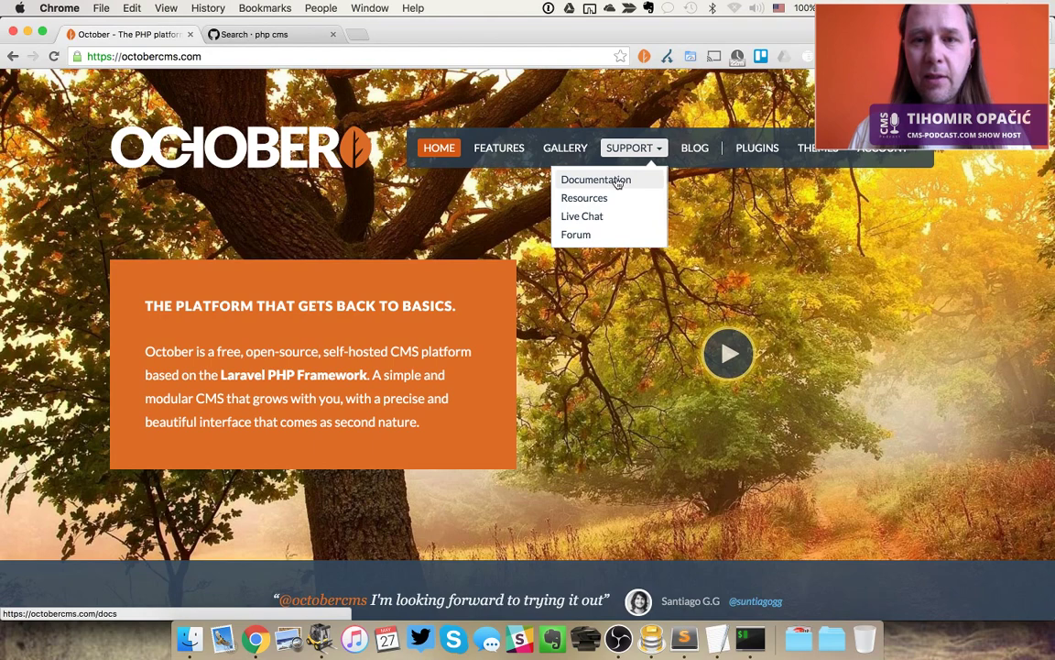
{"action": "left_click", "coordinate": [619, 181]}
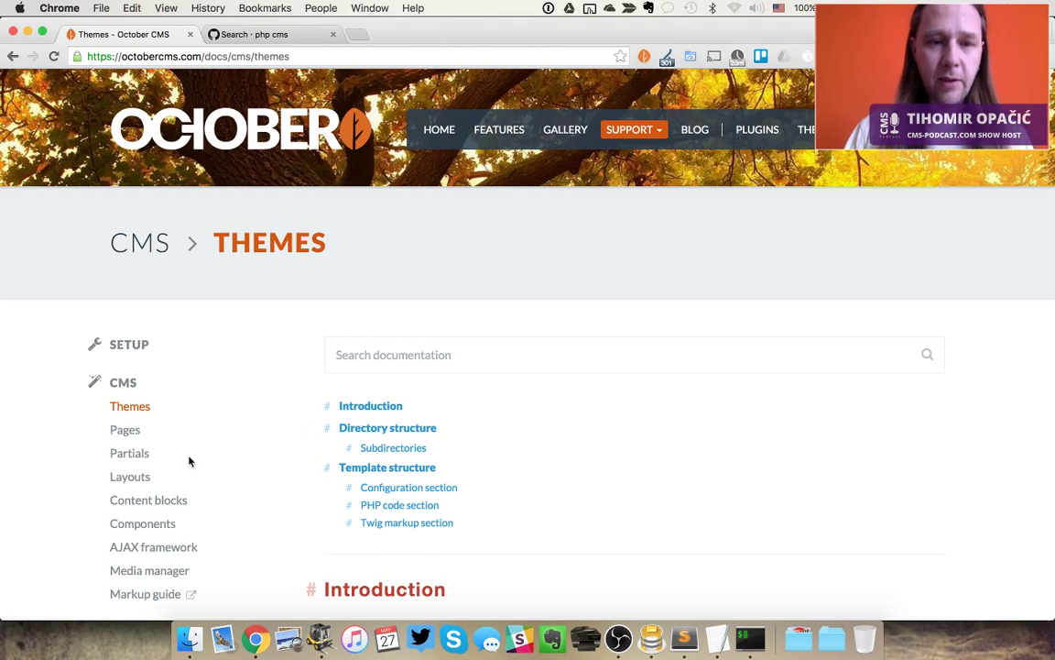
{"action": "scroll", "coordinate": [524, 431], "scroll_direction": "down", "scroll_amount": 5}
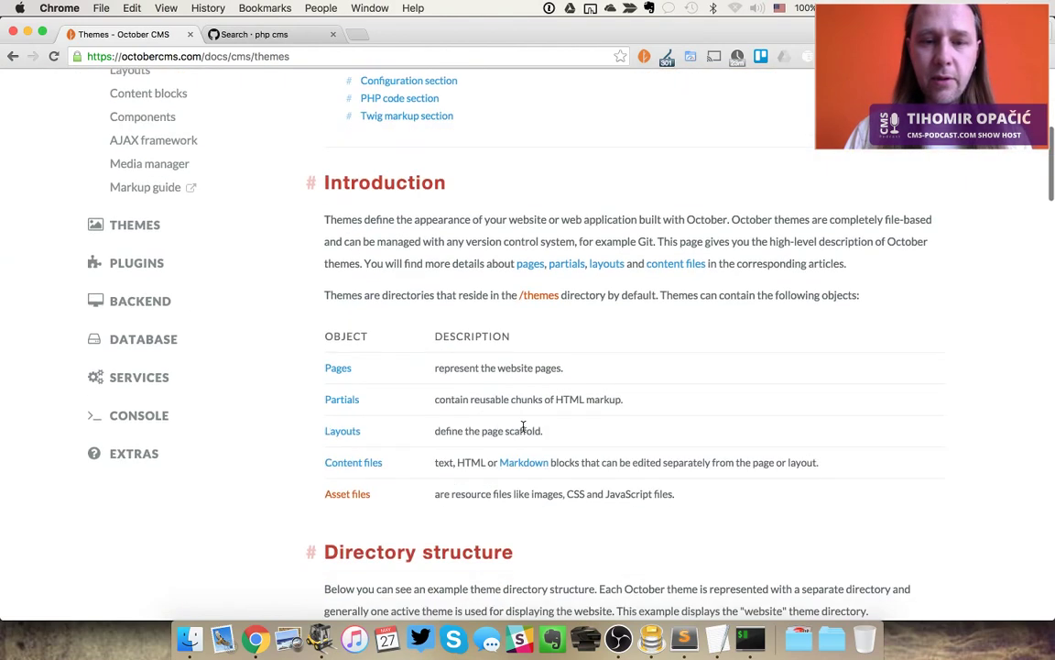
{"action": "scroll", "coordinate": [524, 427], "scroll_direction": "down", "scroll_amount": 4}
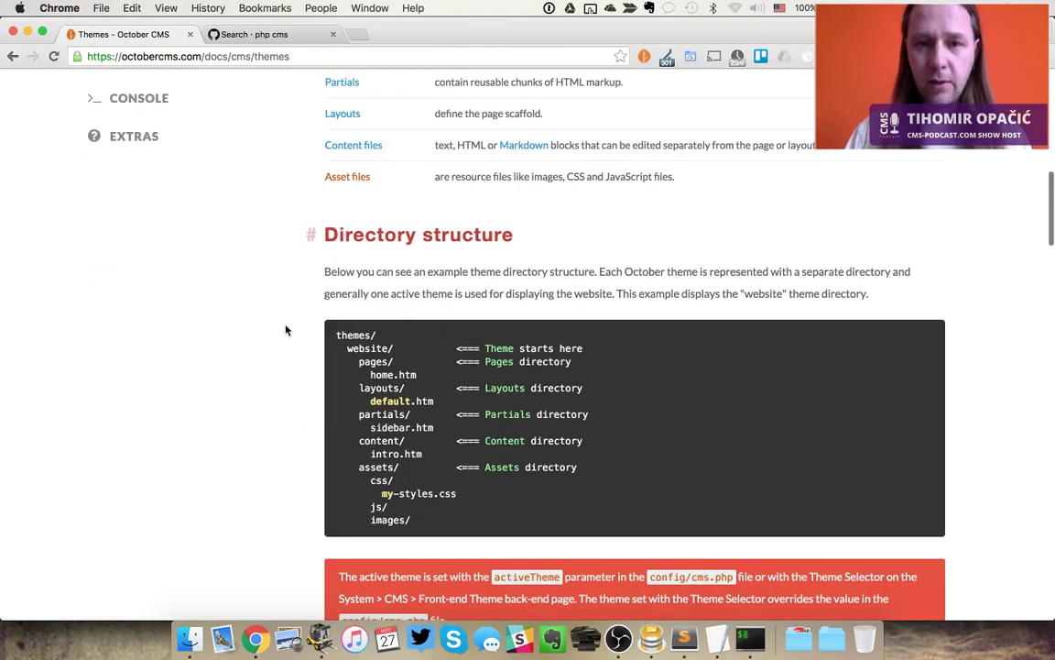
{"action": "scroll", "coordinate": [286, 329], "scroll_direction": "up", "scroll_amount": 2}
{"action": "scroll", "coordinate": [286, 330], "scroll_direction": "down", "scroll_amount": 10}
{"action": "key", "text": "Home"}
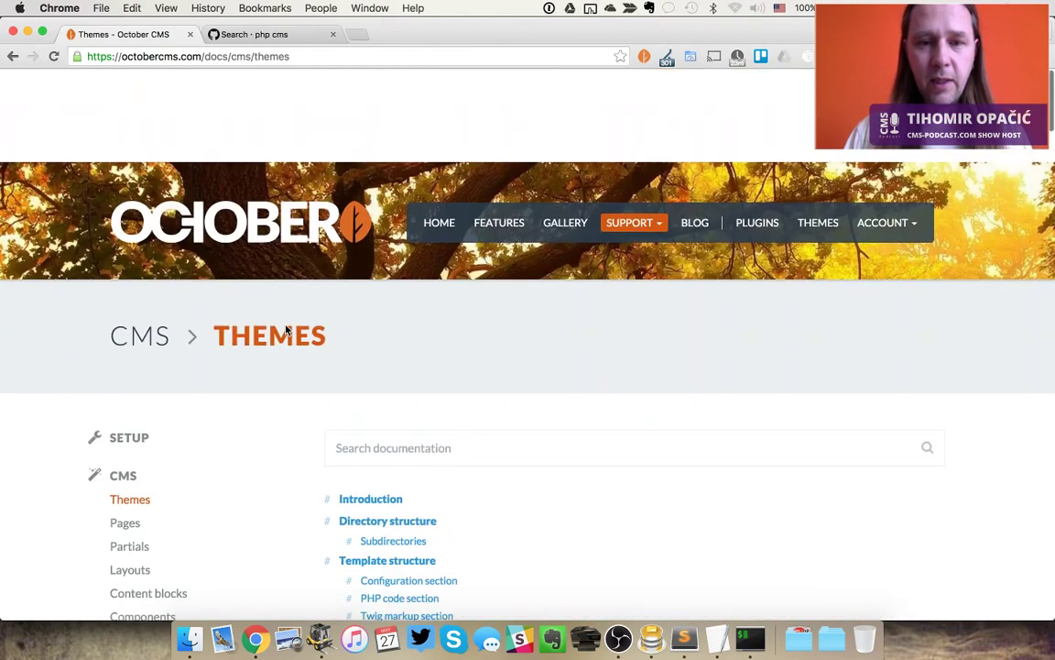
{"action": "scroll", "coordinate": [285, 330], "scroll_direction": "down", "scroll_amount": 1}
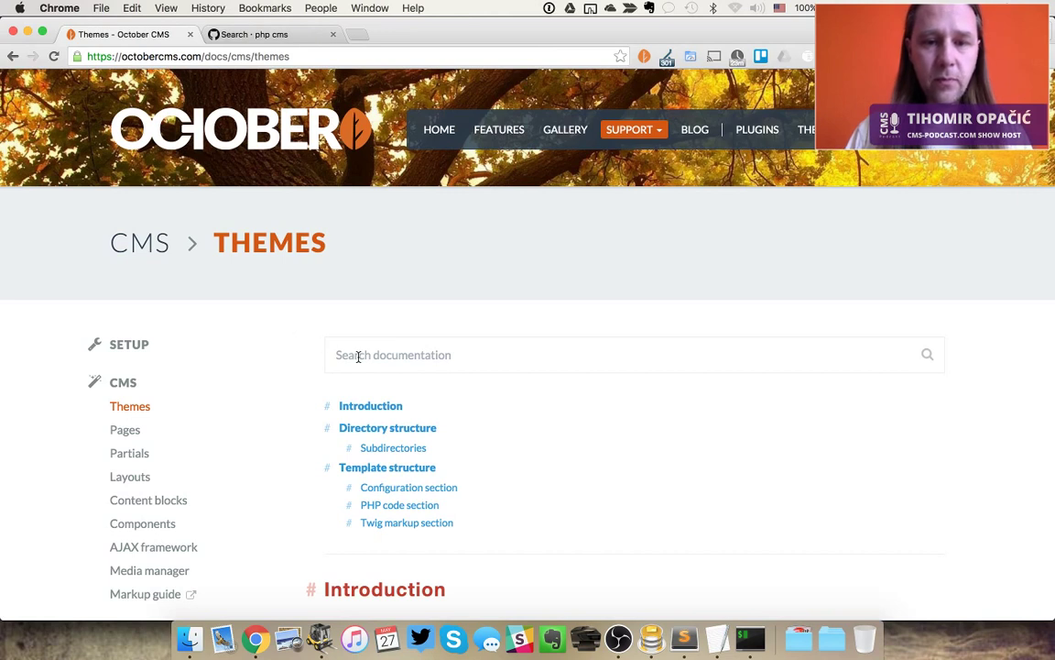
Open the Setup > Installation page and scroll to the Wizard installation steps
{"action": "left_click", "coordinate": [134, 346]}
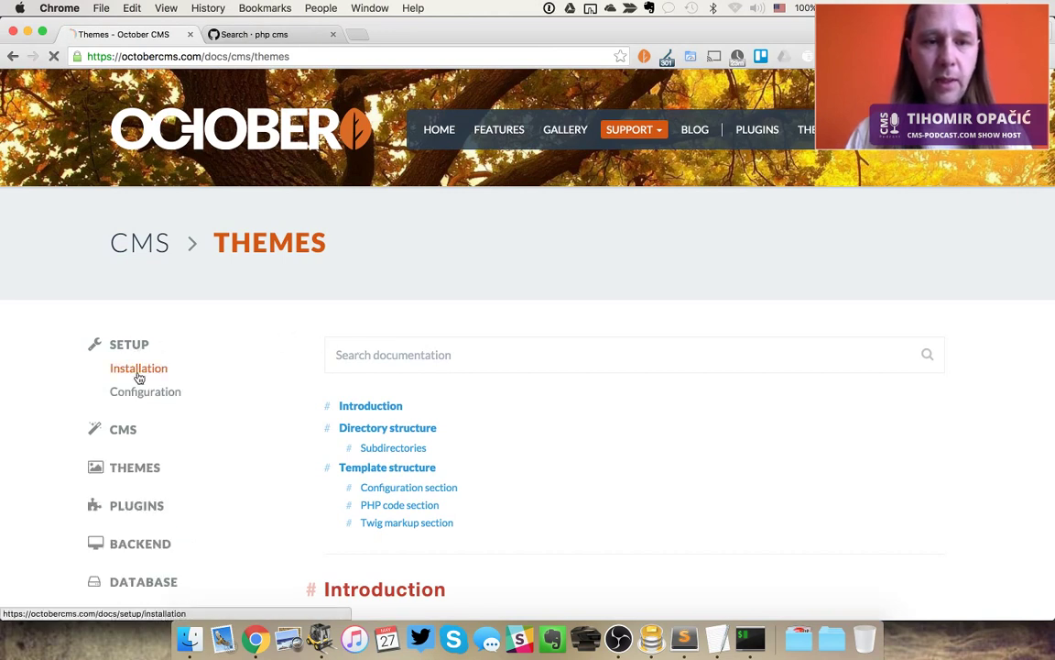
{"action": "left_click", "coordinate": [138, 369]}
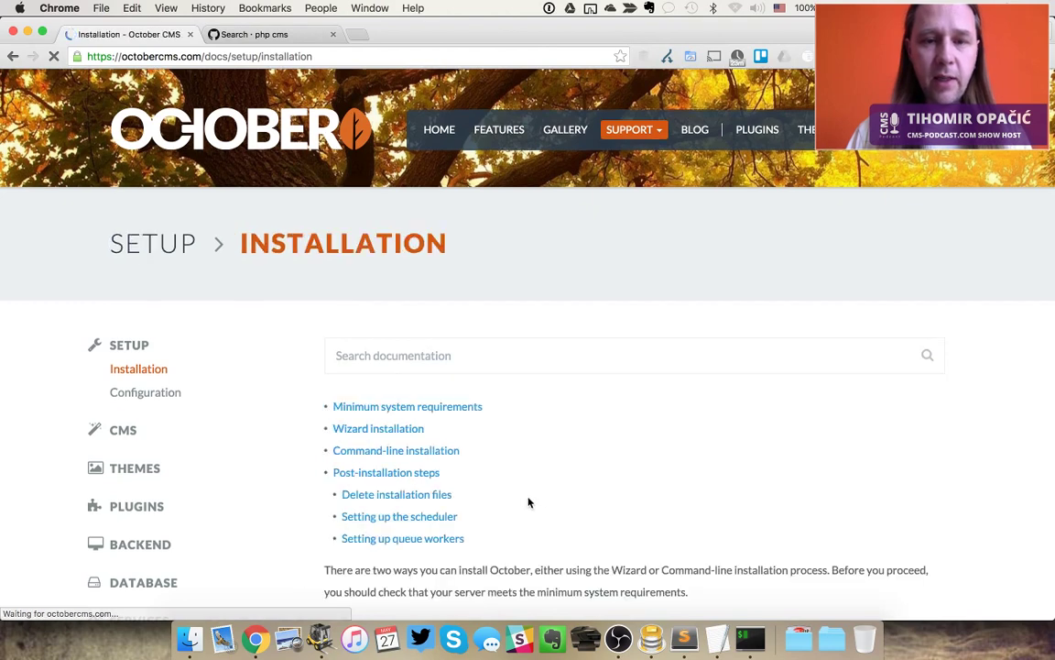
{"action": "scroll", "coordinate": [527, 502], "scroll_direction": "down", "scroll_amount": 10}
{"action": "scroll", "coordinate": [528, 502], "scroll_direction": "down", "scroll_amount": 4}
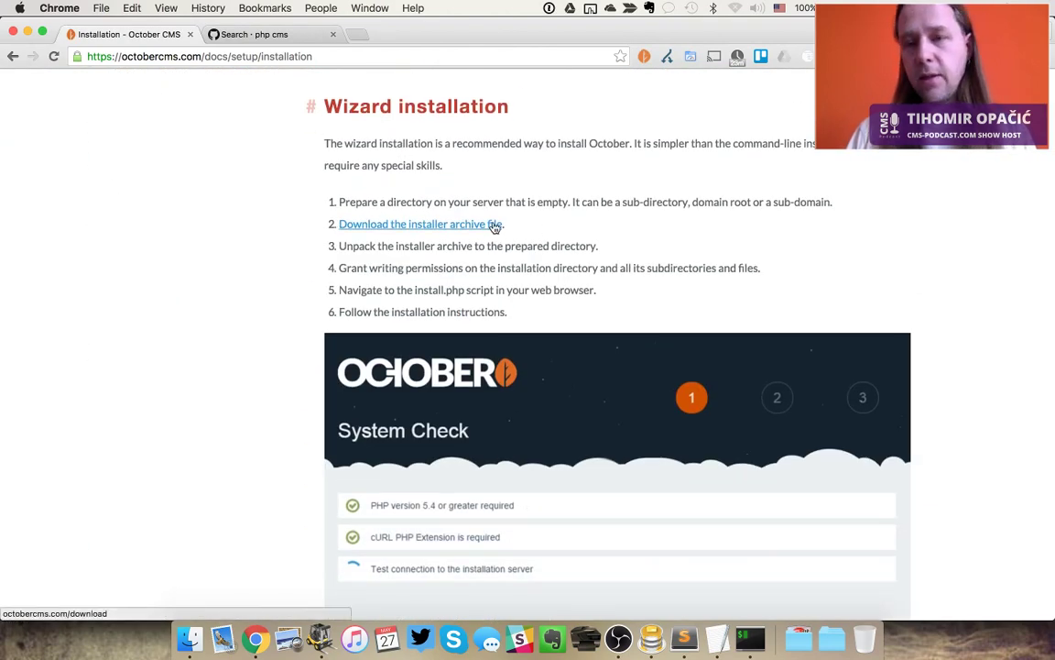
{"action": "key", "text": "super+Tab"}
{"action": "key", "text": "super+Tab"}
{"action": "key", "text": "super+Tab"}
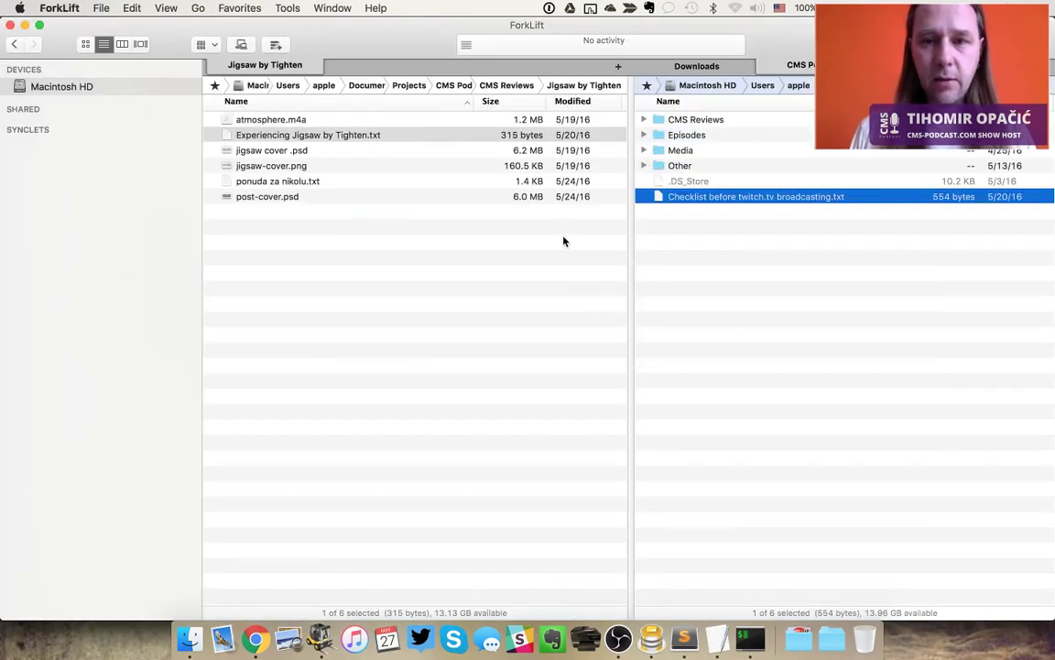
Show Downloads in the right pane, open the extracted install-master folder and preview README.md
{"action": "key", "text": "super+Up"}
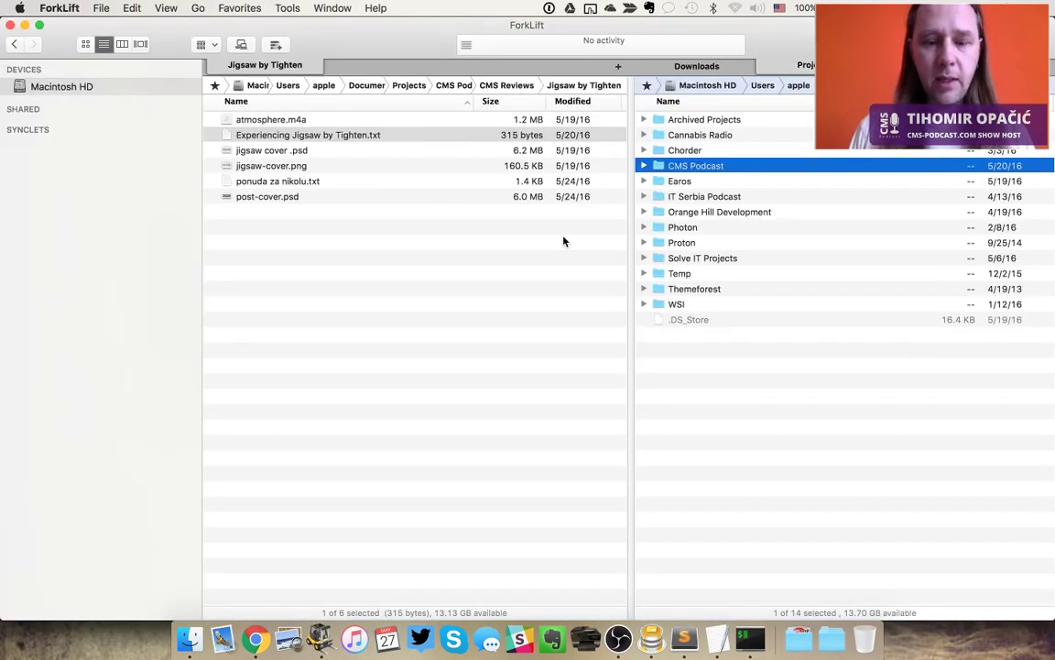
{"action": "key", "text": "alt+super+l"}
{"action": "key", "text": "Down"}
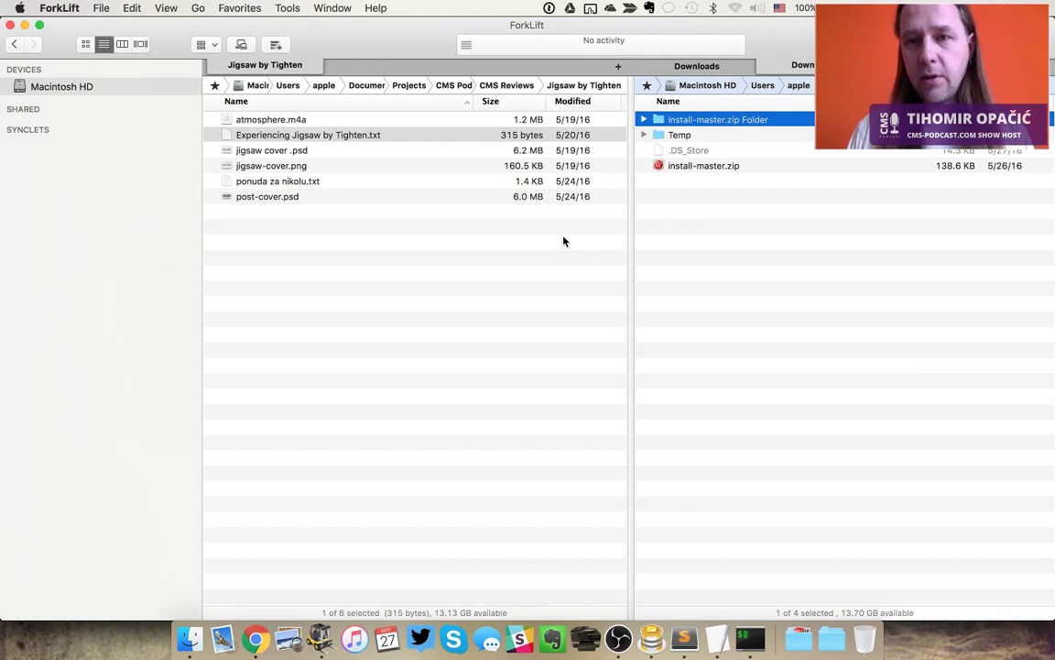
{"action": "key", "text": "super+Down"}
{"action": "key", "text": "Down"}
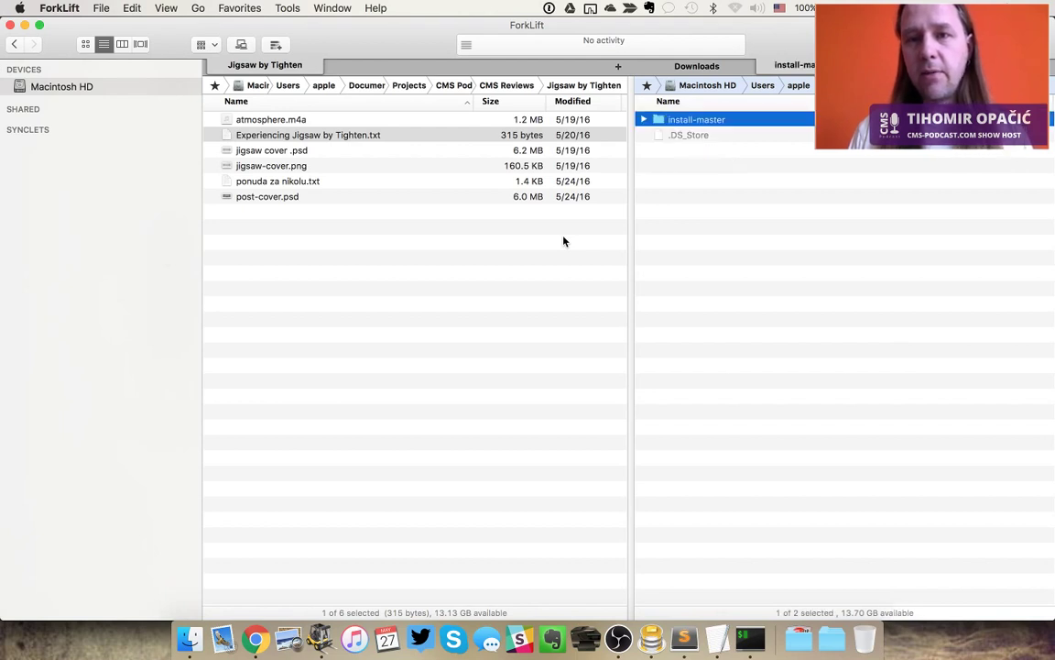
{"action": "key", "text": "super+Down"}
{"action": "key", "text": "Down"}
{"action": "key", "text": "Down"}
{"action": "key", "text": "Down"}
{"action": "key", "text": "Down"}
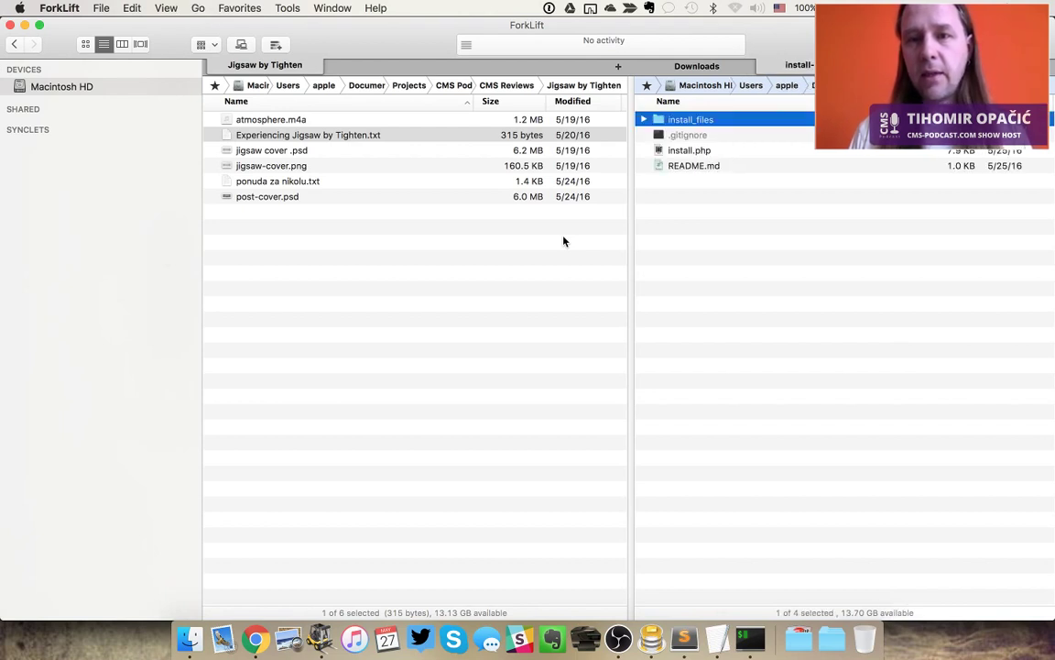
{"action": "key", "text": "super+Up"}
{"action": "key", "text": "super+Up"}
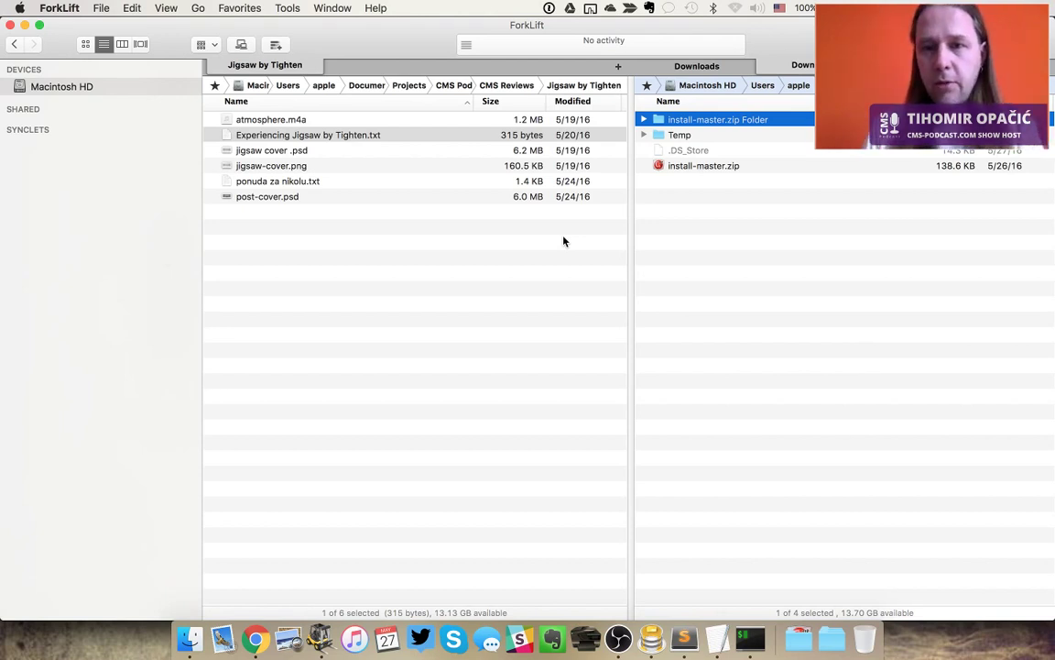
{"action": "key", "text": "super+Down"}
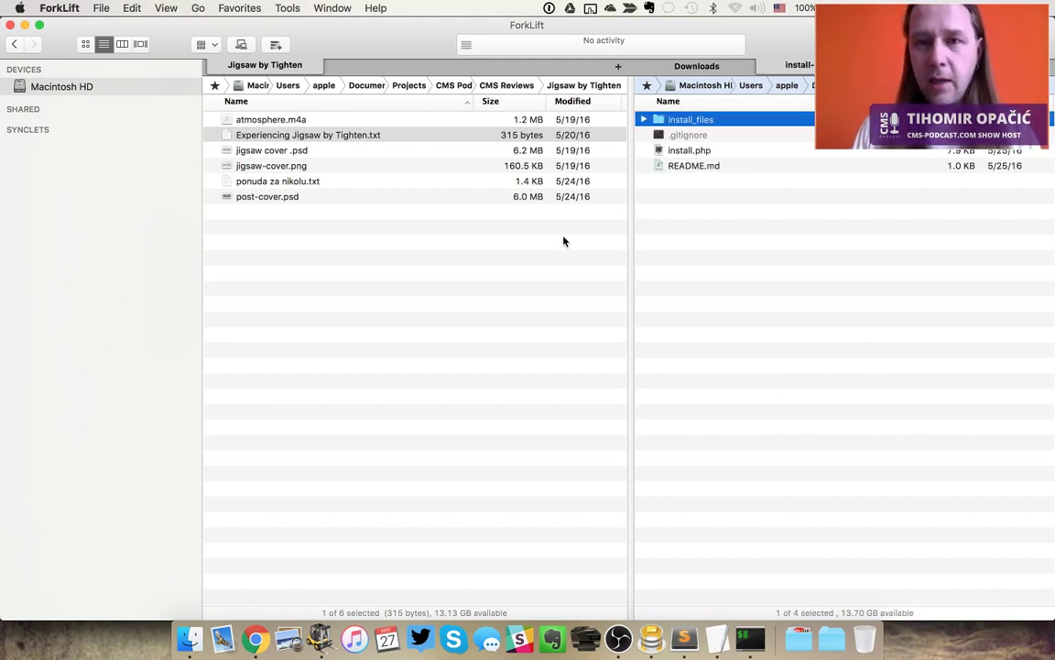
{"action": "key", "text": "Down"}
{"action": "key", "text": "Down"}
{"action": "key", "text": "Down"}
{"action": "key", "text": "super+Down"}
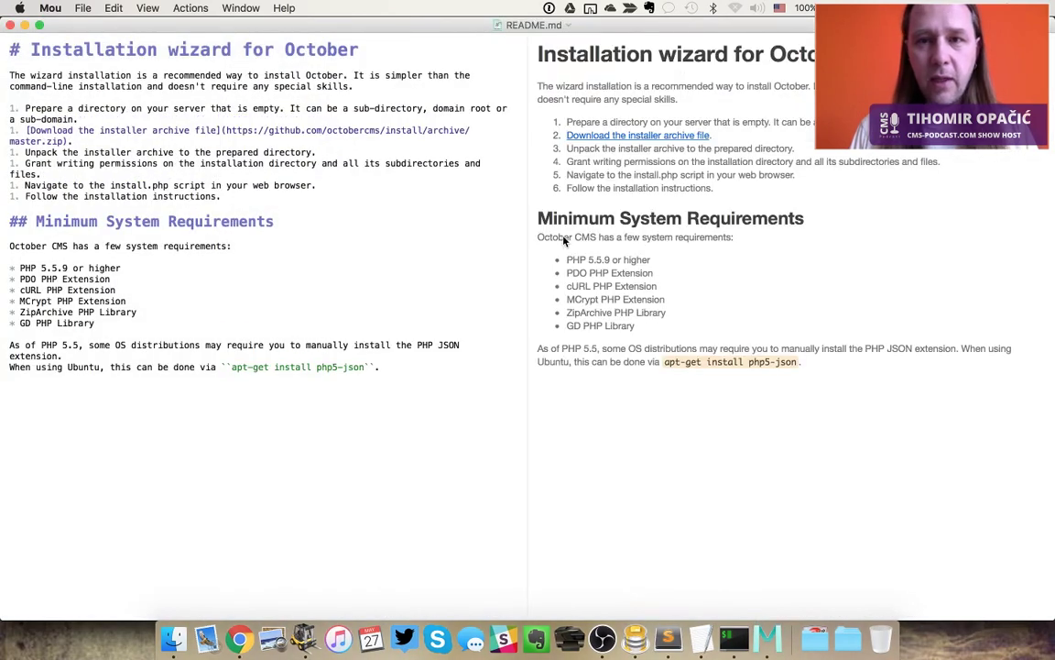
{"action": "key", "text": "super+q"}
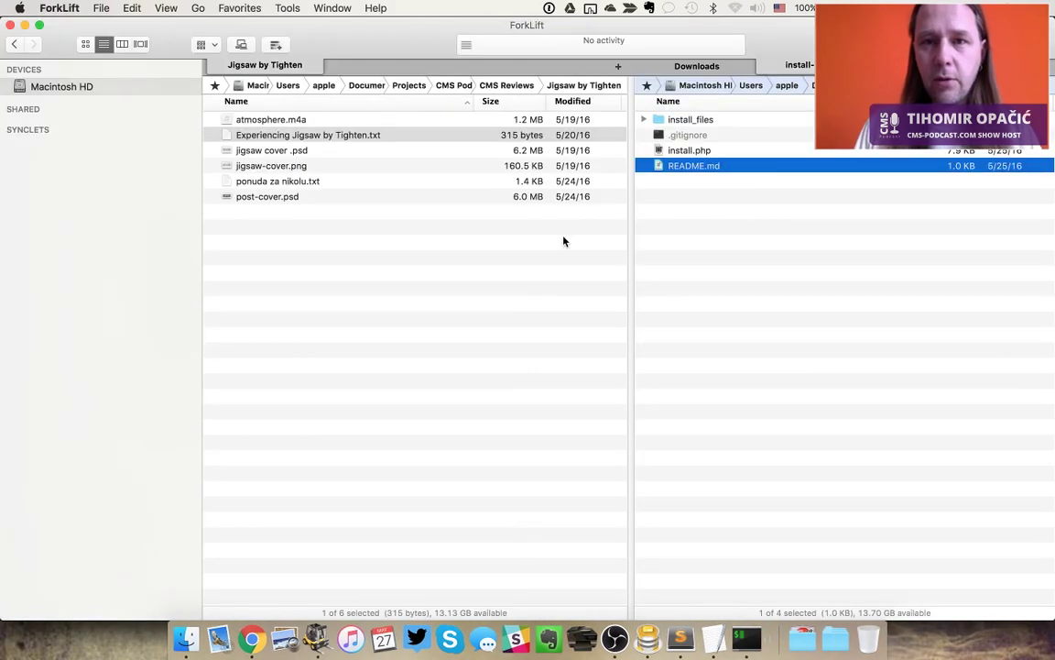
Move install_files, .gitignore, install.php and README.md into Sites/octobercms
{"action": "key", "text": "super+a"}
{"action": "key", "text": "Tab"}
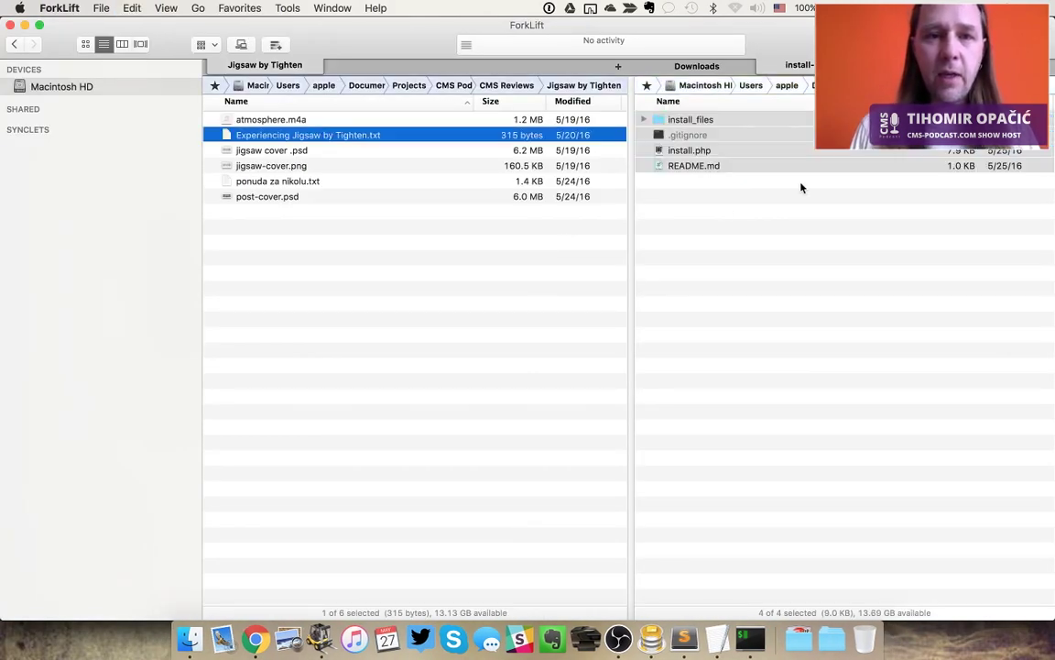
{"action": "key", "text": "Tab"}
{"action": "key", "text": "Tab"}
{"action": "key", "text": "ctrl+1"}
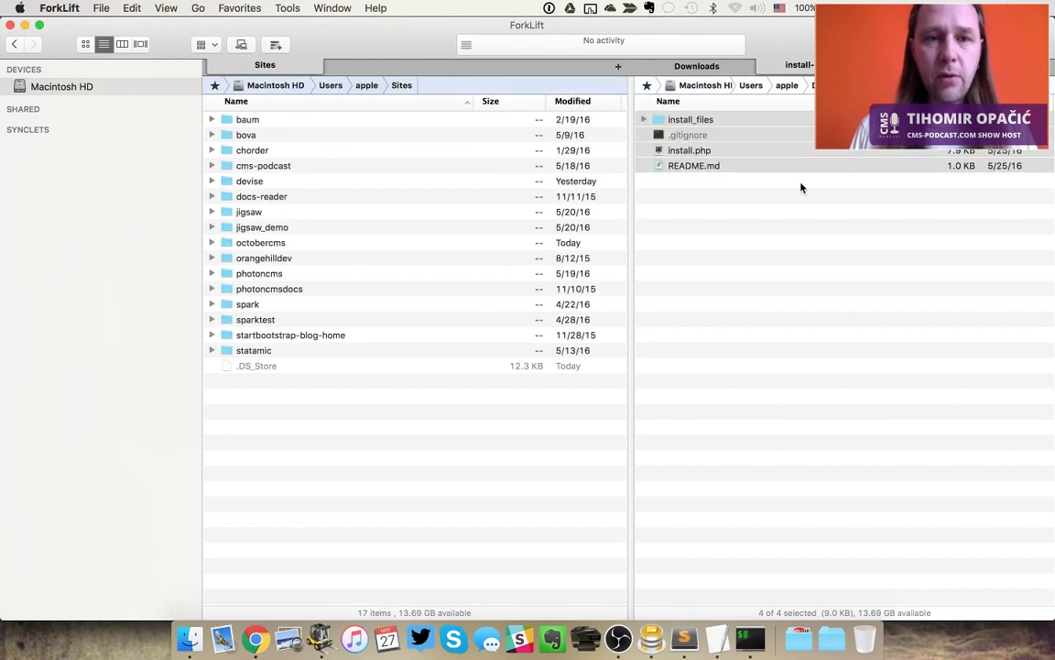
{"action": "key", "text": "Down"}
{"action": "key", "text": "Down"}
{"action": "key", "text": "Down"}
{"action": "key", "text": "Down"}
{"action": "key", "text": "Down"}
{"action": "key", "text": "Down"}
{"action": "key", "text": "Down"}
{"action": "key", "text": "Down"}
{"action": "key", "text": "Down"}
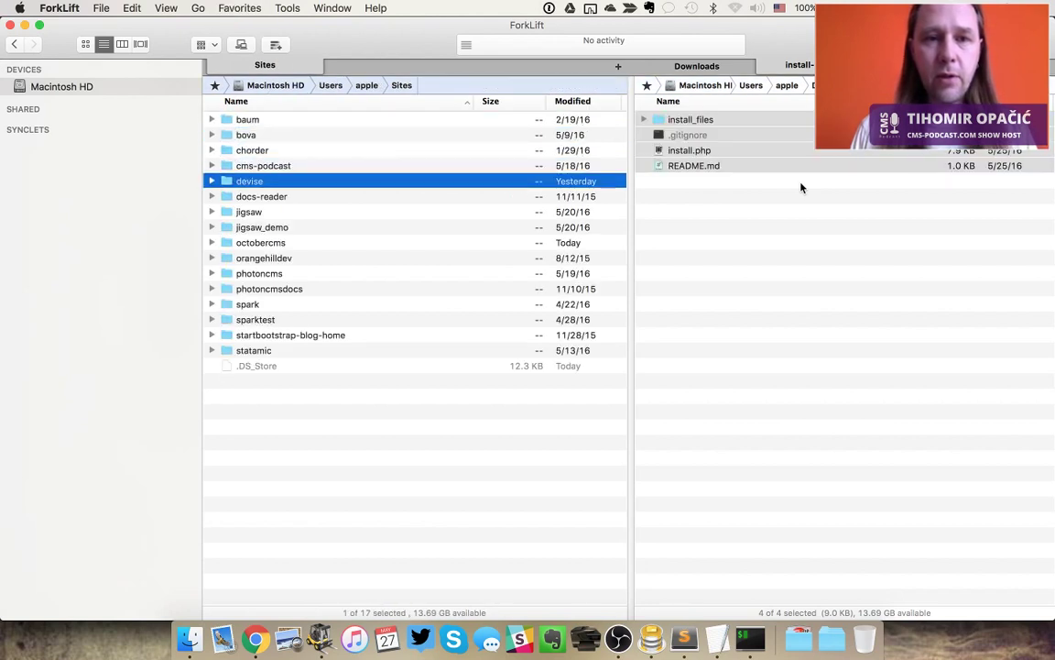
{"action": "key", "text": "Return"}
{"action": "key", "text": "Tab"}
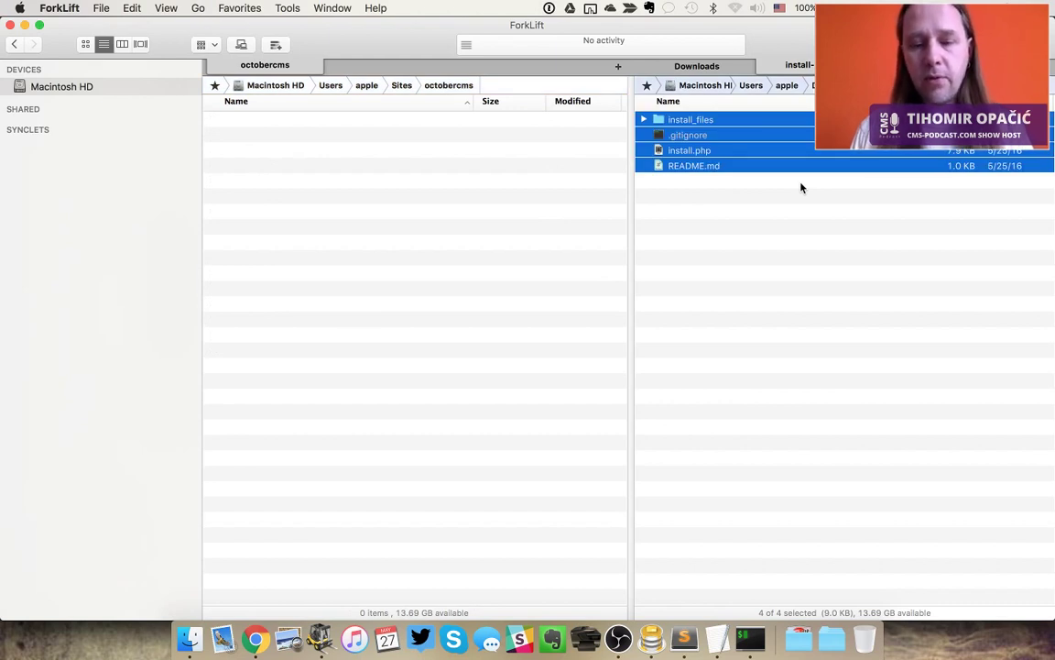
{"action": "key", "text": "F6"}
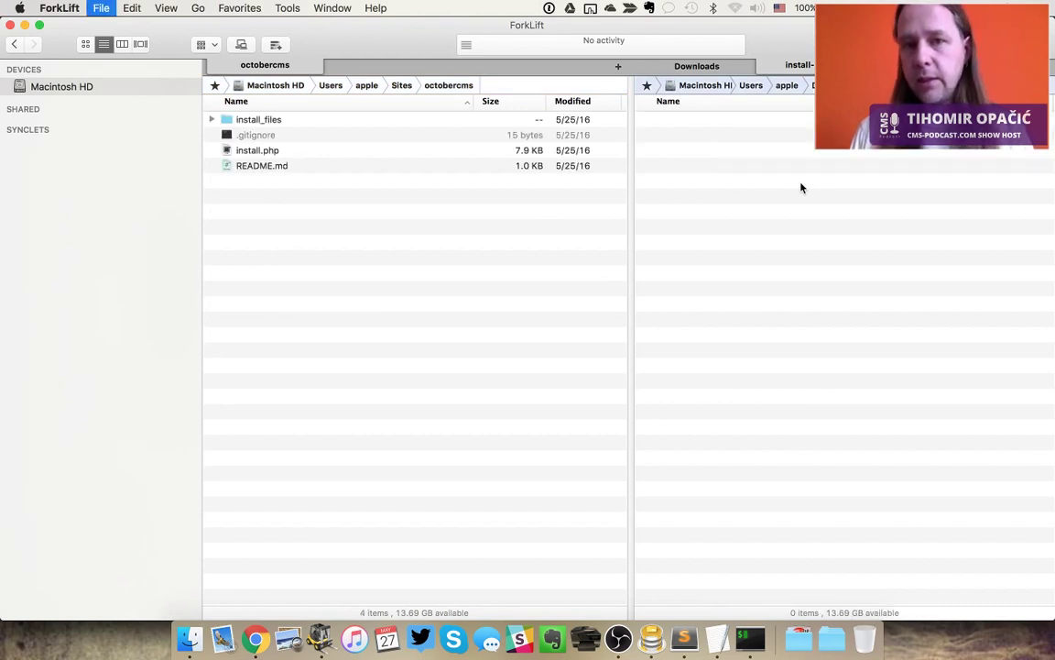
{"action": "key", "text": "super+Tab"}
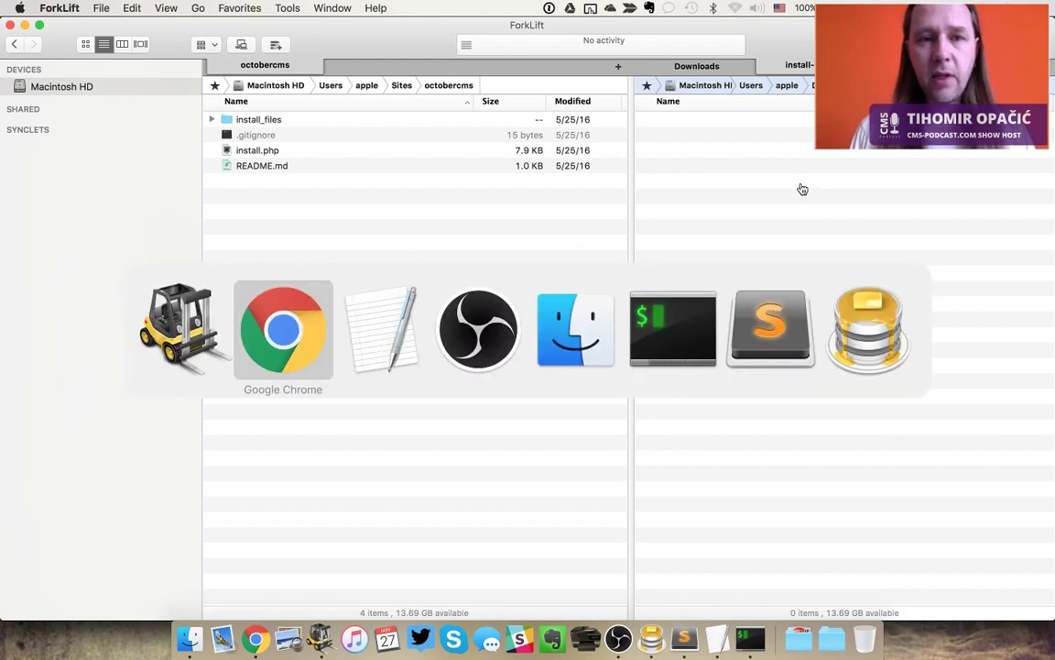
{"action": "key", "text": "ctrl+Tab"}
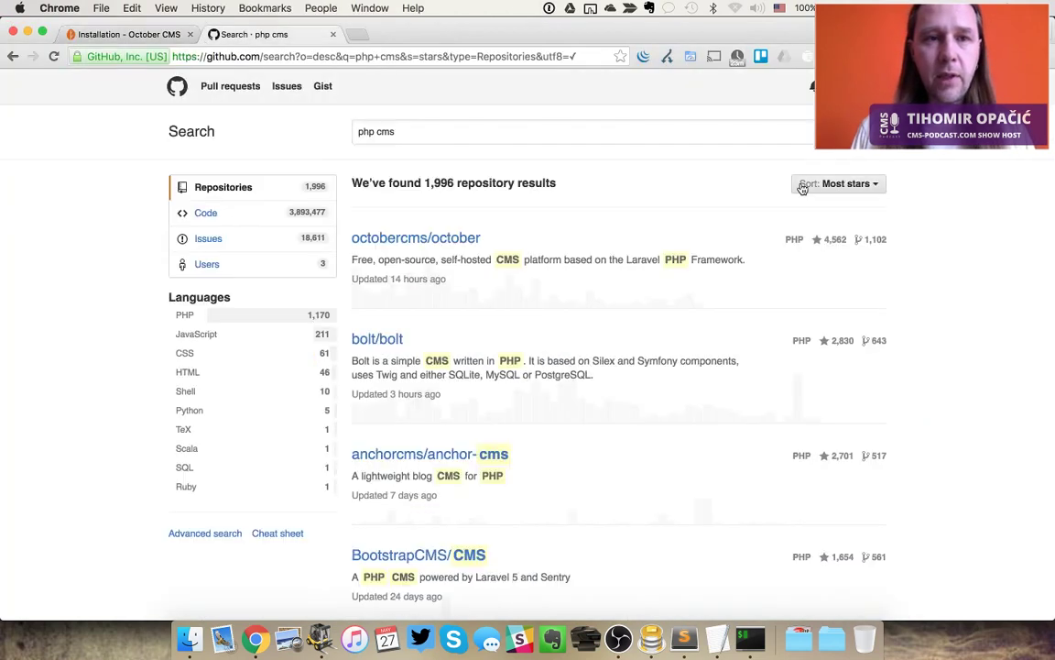
Load the installer at octobercms.dev/install.php in Chrome
{"action": "left_click", "coordinate": [521, 57]}
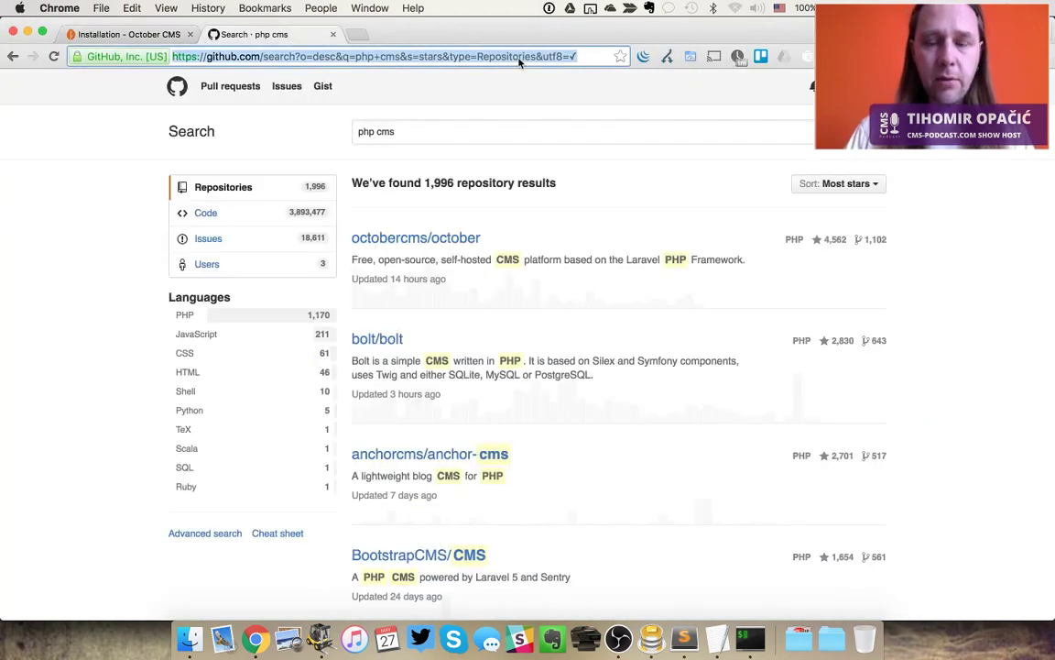
{"action": "type", "text": "octobercms.dev"}
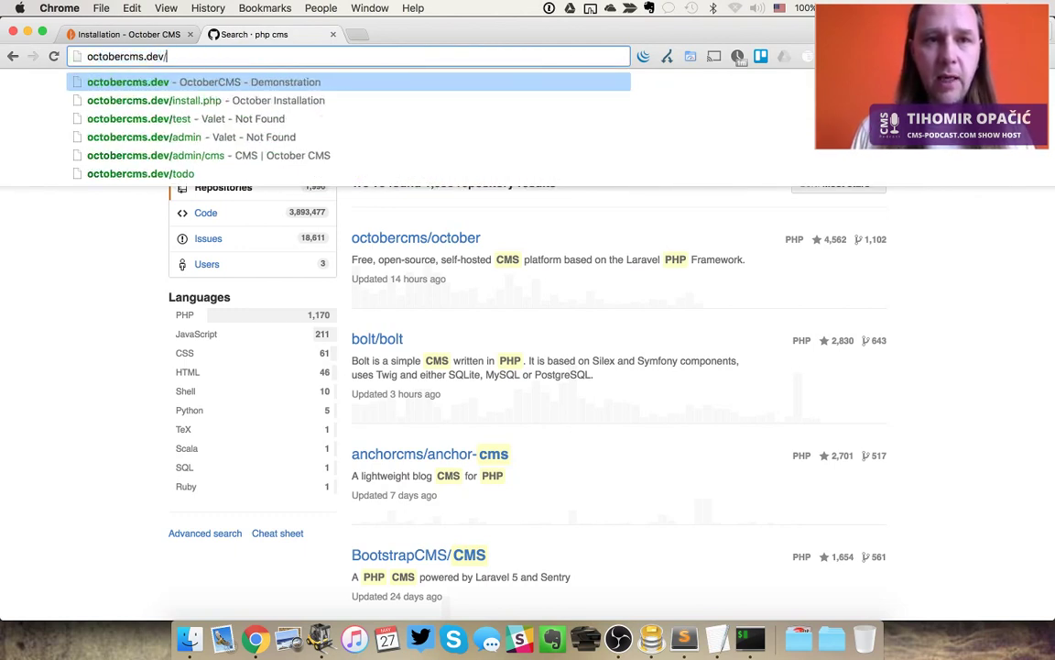
{"action": "type", "text": "/install.php"}
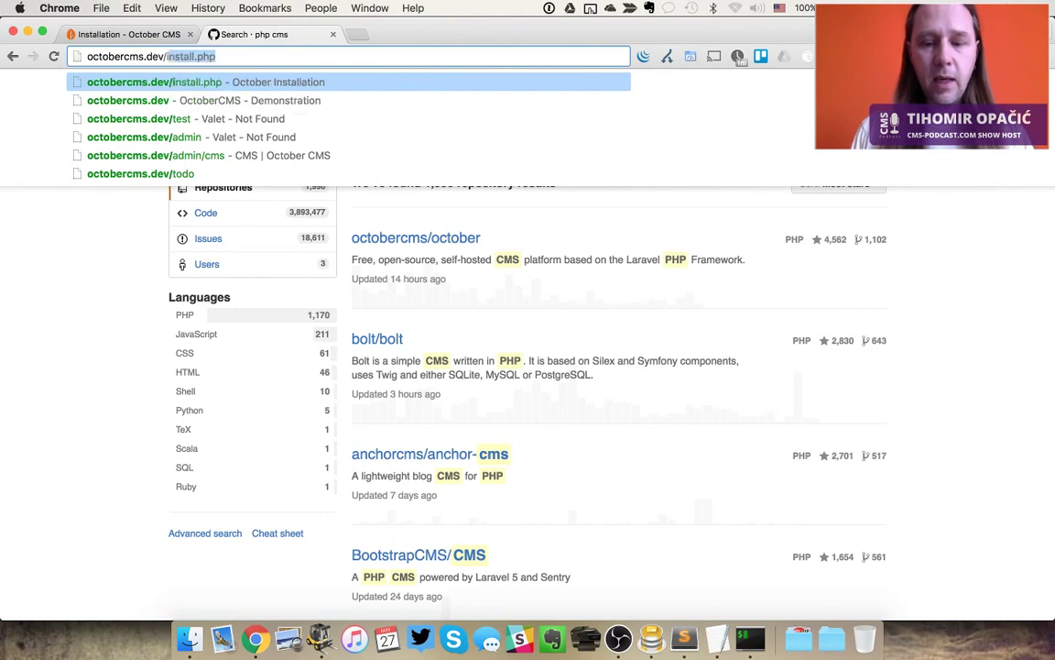
{"action": "key", "text": "Return"}
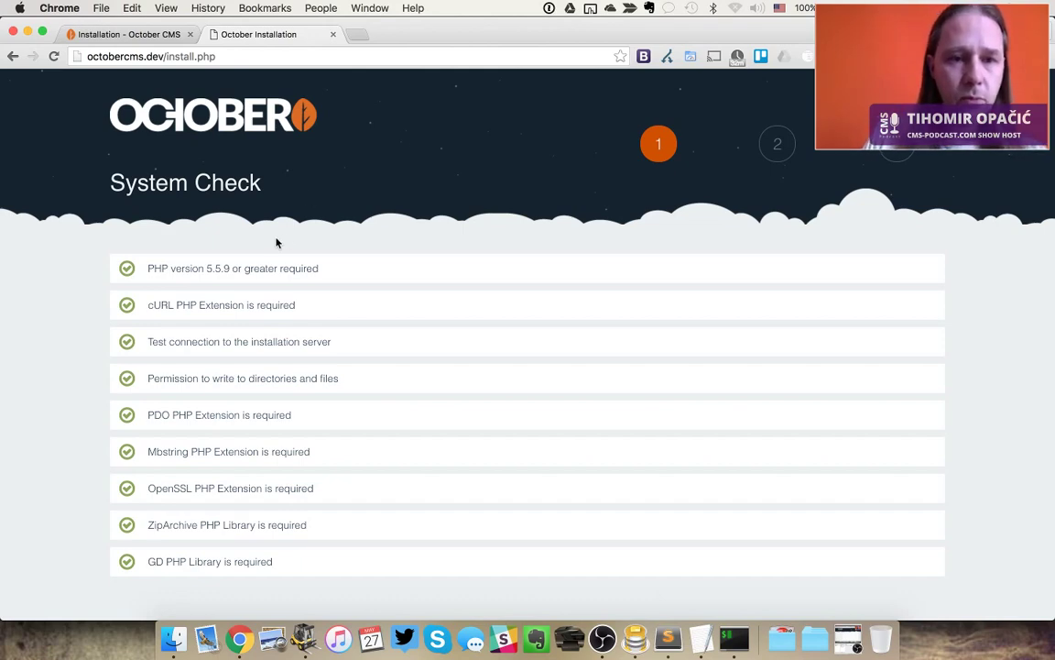
Review the passed system checks and license, then accept with Agree & Continue
{"action": "scroll", "coordinate": [277, 243], "scroll_direction": "down", "scroll_amount": 5}
{"action": "scroll", "coordinate": [276, 243], "scroll_direction": "up", "scroll_amount": 4}
{"action": "scroll", "coordinate": [277, 243], "scroll_direction": "down", "scroll_amount": 5}
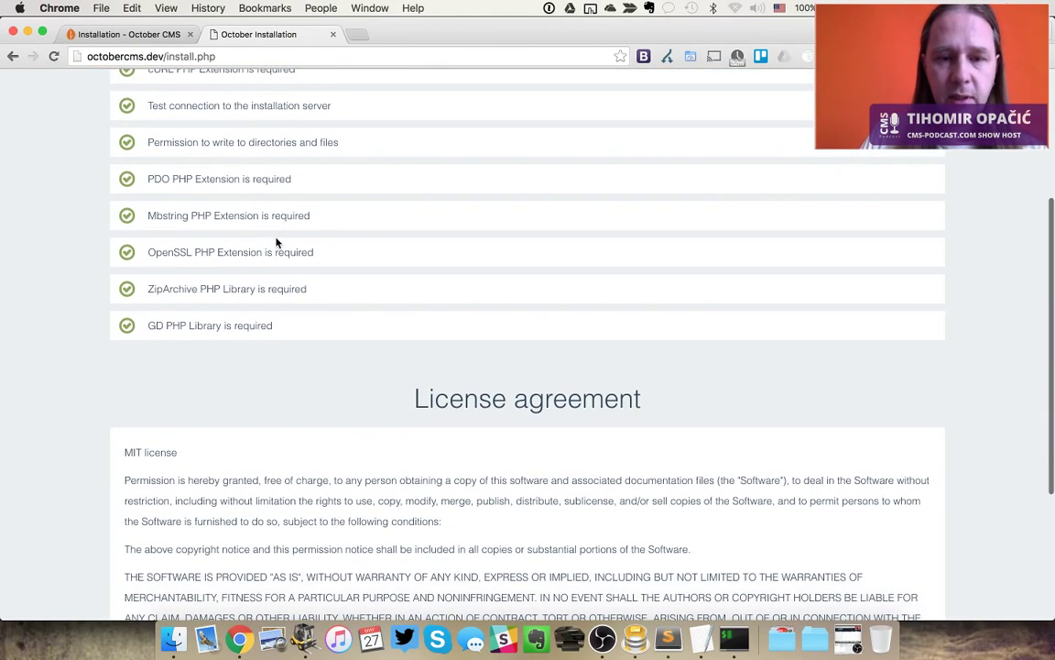
{"action": "scroll", "coordinate": [277, 243], "scroll_direction": "up", "scroll_amount": 5}
{"action": "scroll", "coordinate": [277, 243], "scroll_direction": "down", "scroll_amount": 5}
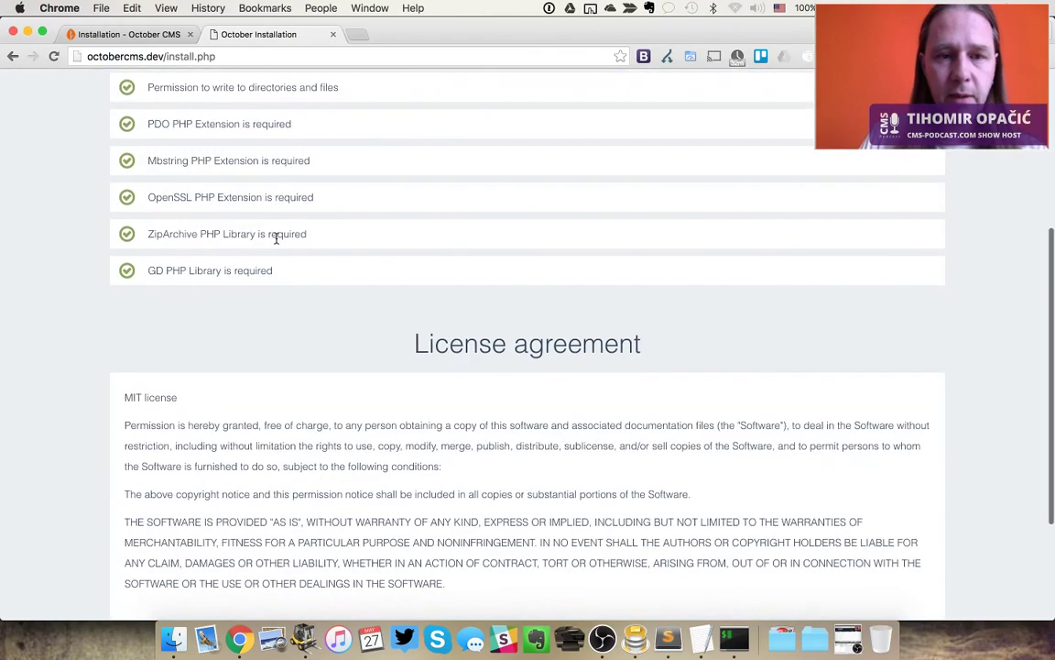
{"action": "scroll", "coordinate": [276, 238], "scroll_direction": "up", "scroll_amount": 3}
{"action": "scroll", "coordinate": [275, 238], "scroll_direction": "down", "scroll_amount": 3}
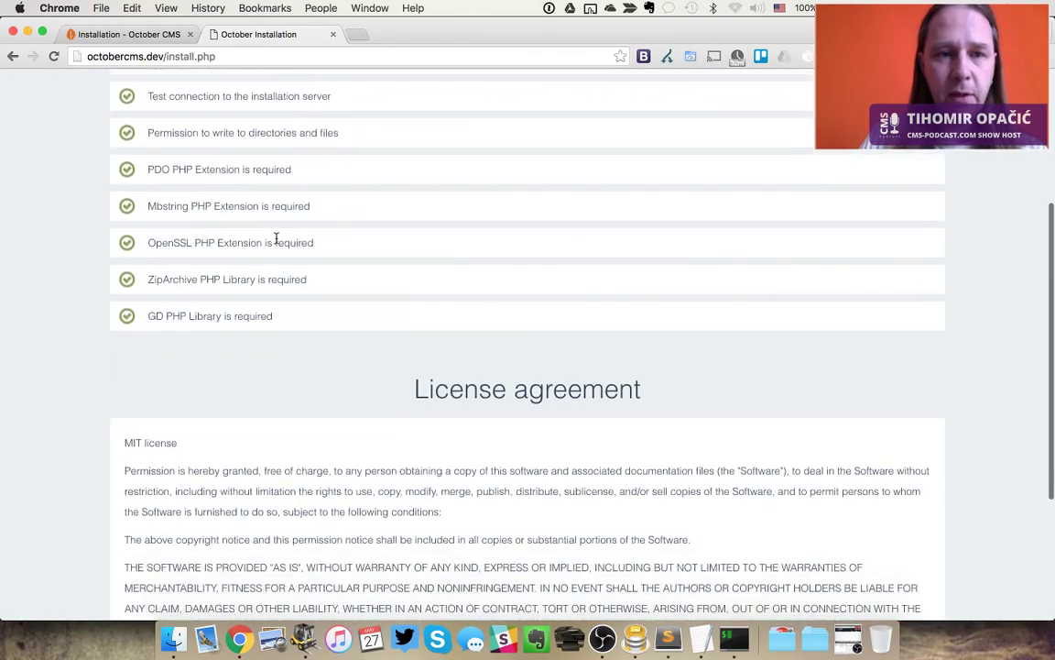
{"action": "scroll", "coordinate": [756, 486], "scroll_direction": "down", "scroll_amount": 2}
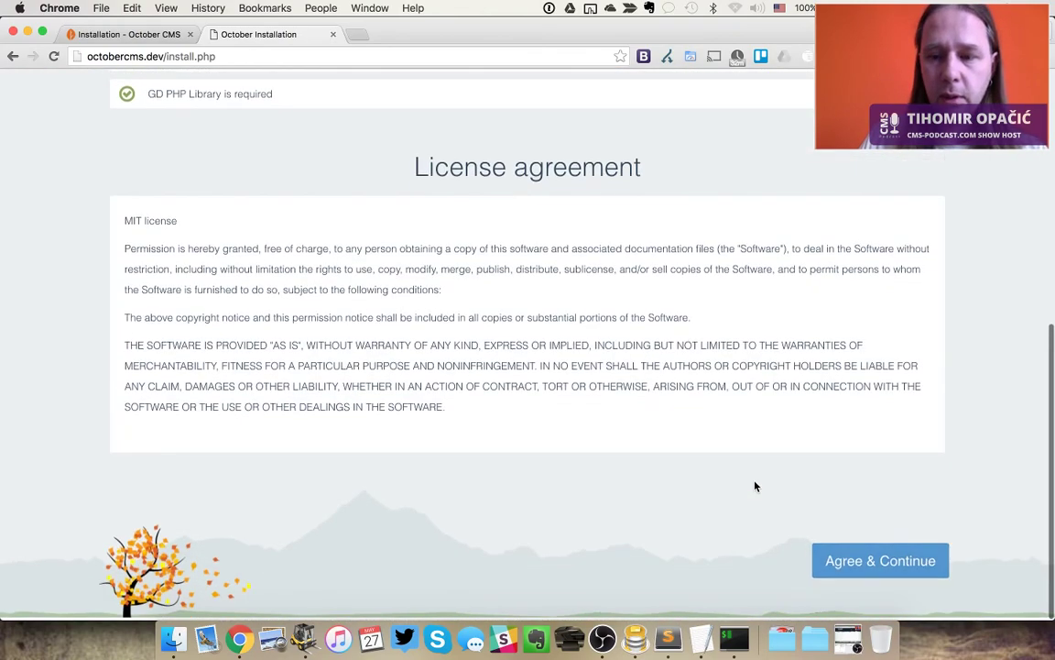
{"action": "left_click", "coordinate": [882, 563]}
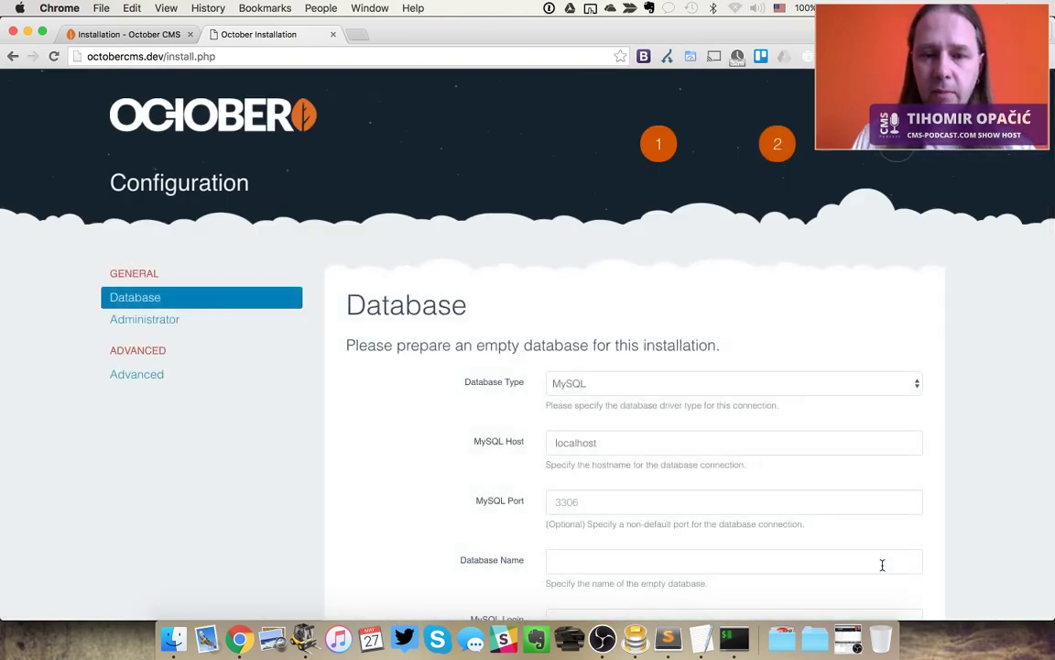
Enter octobercms as the Database Name in the installer's MySQL database form
{"action": "scroll", "coordinate": [882, 564], "scroll_direction": "down", "scroll_amount": 4}
{"action": "scroll", "coordinate": [882, 568], "scroll_direction": "up", "scroll_amount": 1}
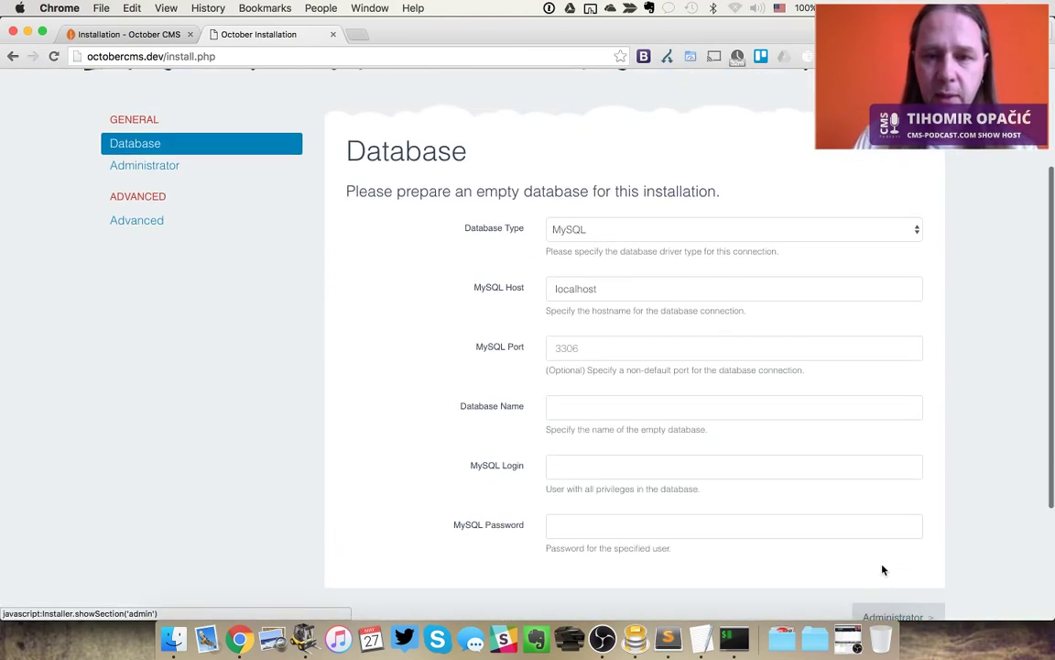
{"action": "left_click", "coordinate": [572, 396]}
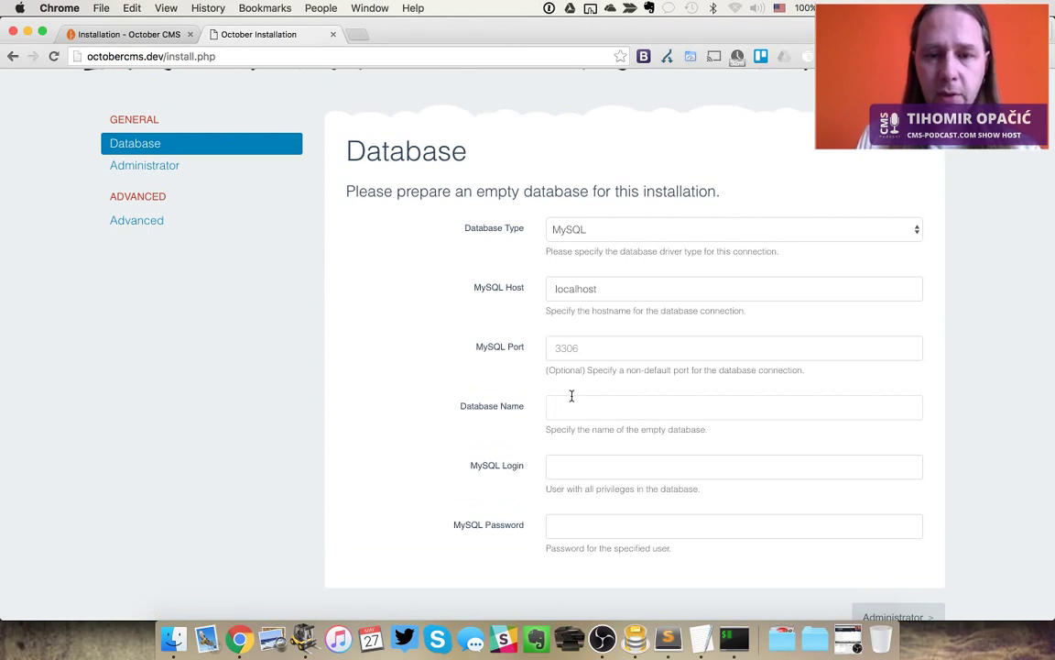
{"action": "type", "text": "octobercms"}
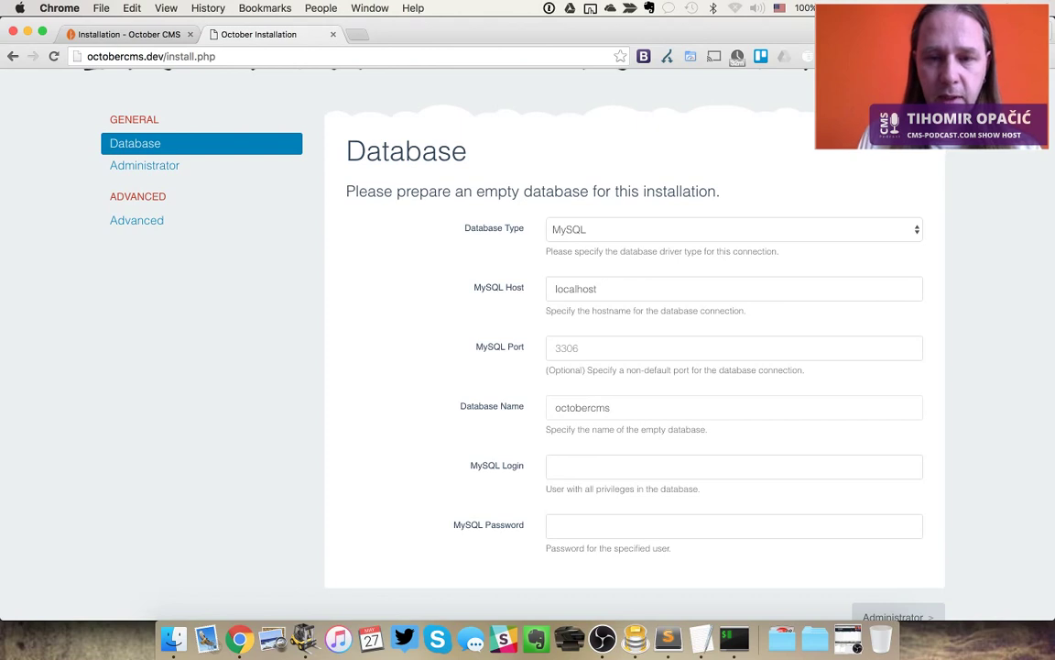
{"action": "key", "text": "super+Tab"}
{"action": "key", "text": "super+Tab"}
{"action": "key", "text": "super+Tab"}
{"action": "key", "text": "super+Tab"}
{"action": "key", "text": "super+Tab"}
{"action": "key", "text": "super+Tab"}
{"action": "key", "text": "super+Tab"}
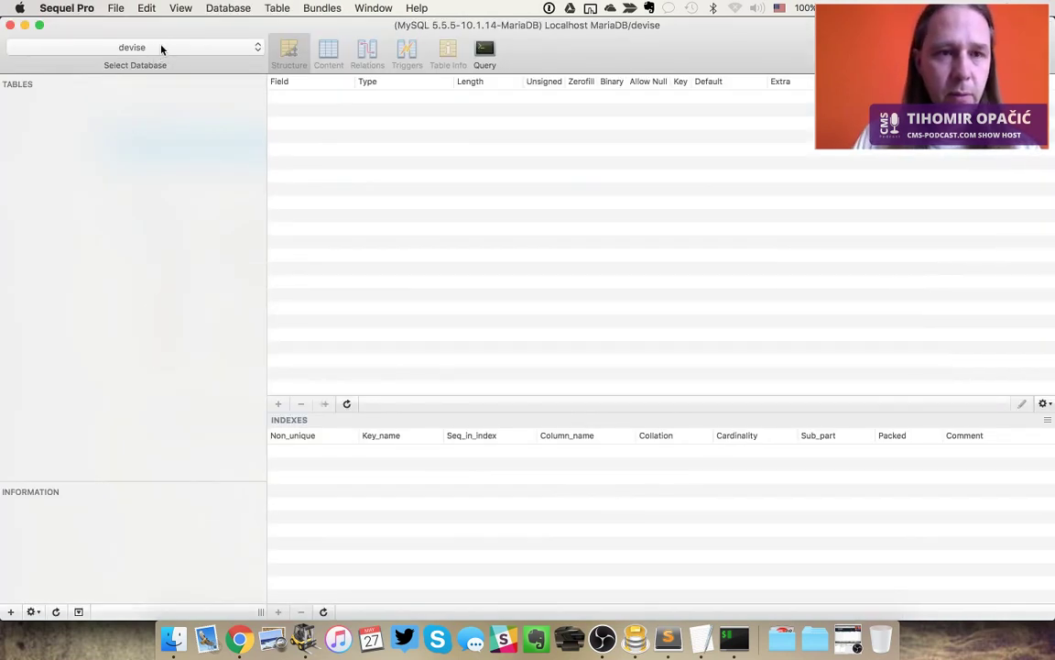
Delete all 23 tables from the octobercms database in Sequel Pro
{"action": "left_click", "coordinate": [161, 48]}
{"action": "left_click", "coordinate": [160, 63]}
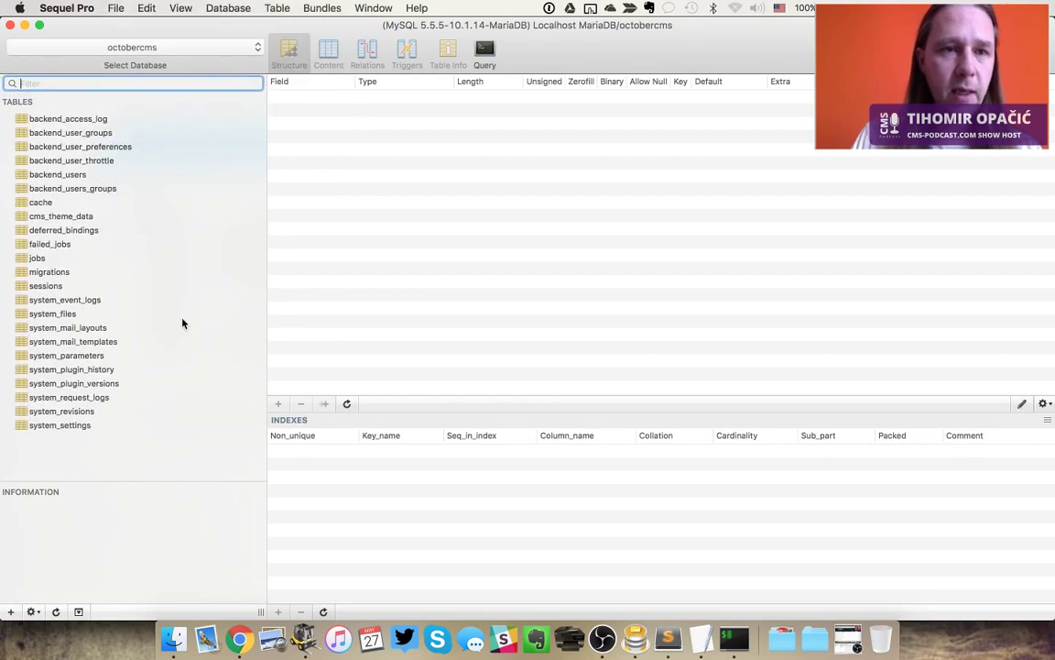
{"action": "left_click", "coordinate": [102, 138]}
{"action": "key", "text": "super+a"}
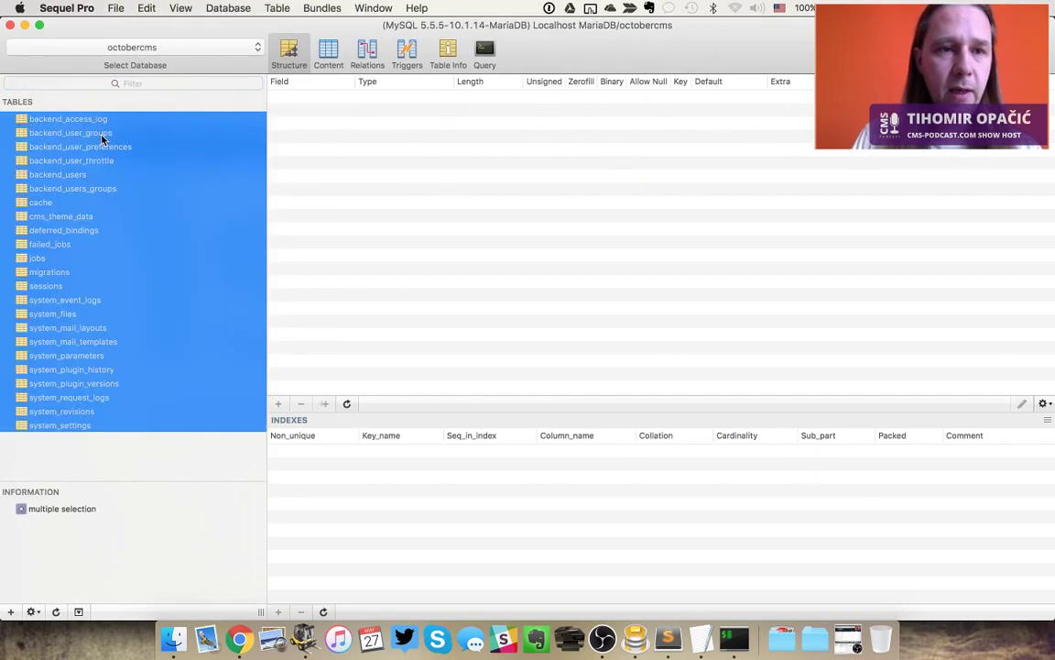
{"action": "right_click", "coordinate": [87, 155]}
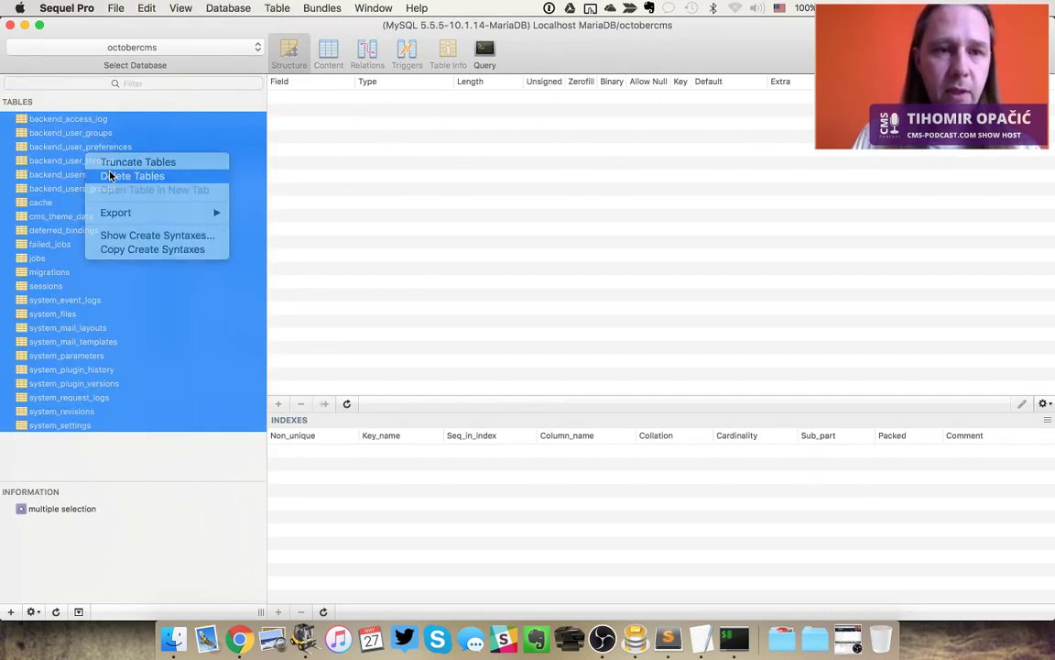
{"action": "left_click", "coordinate": [110, 175]}
{"action": "left_click", "coordinate": [654, 168]}
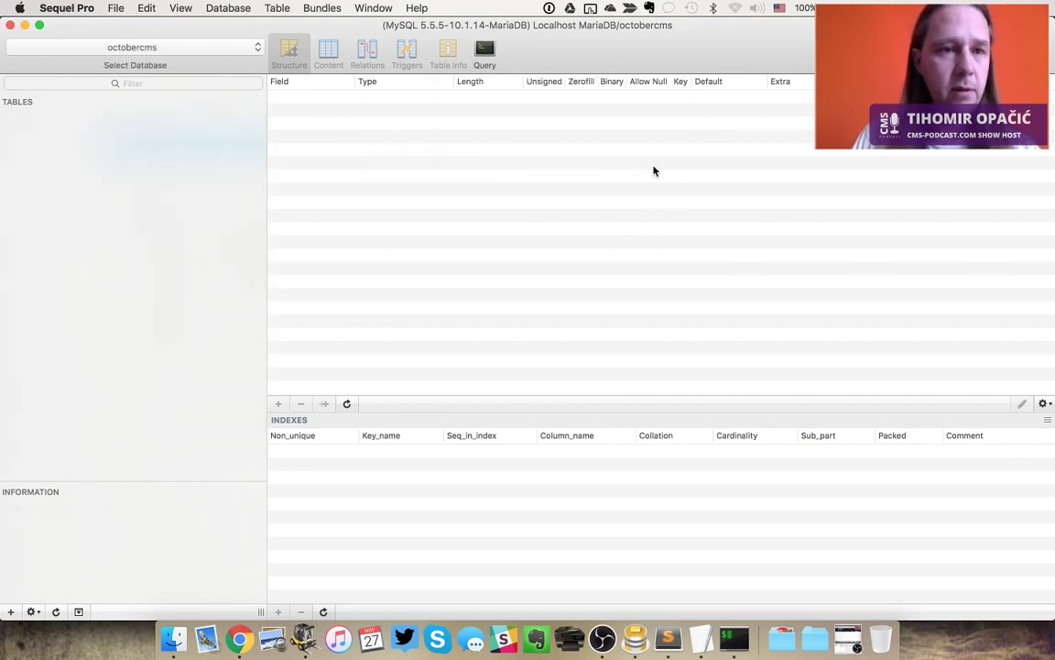
{"action": "key", "text": "super+Tab"}
{"action": "left_click", "coordinate": [564, 469]}
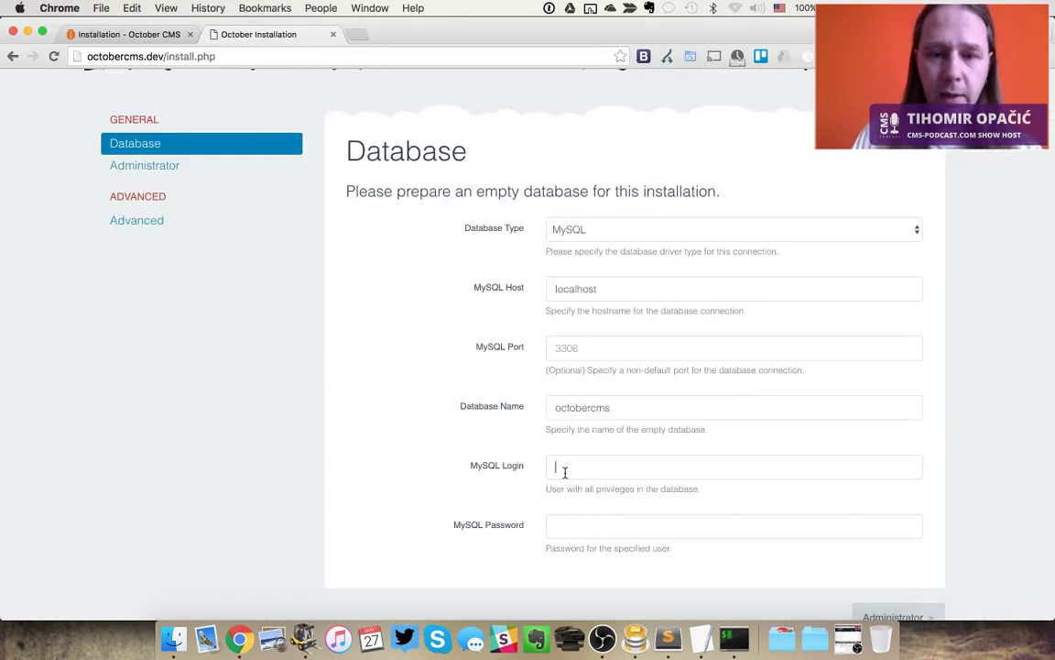
Enter root as the MySQL login and fill in the administrator credentials
{"action": "type", "text": "root"}
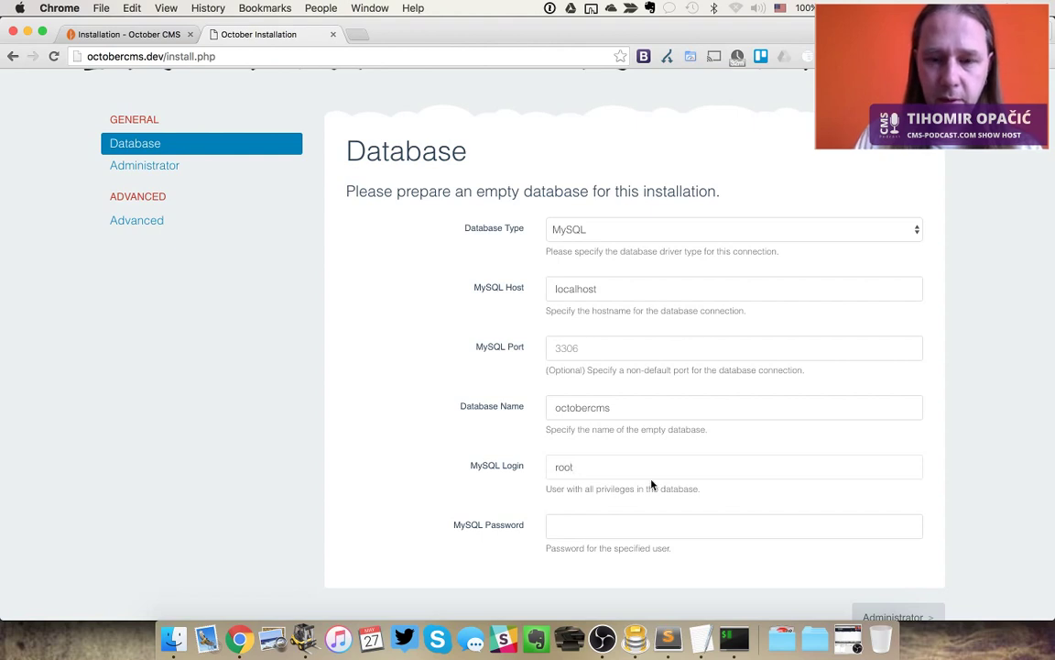
{"action": "scroll", "coordinate": [651, 484], "scroll_direction": "down", "scroll_amount": 3}
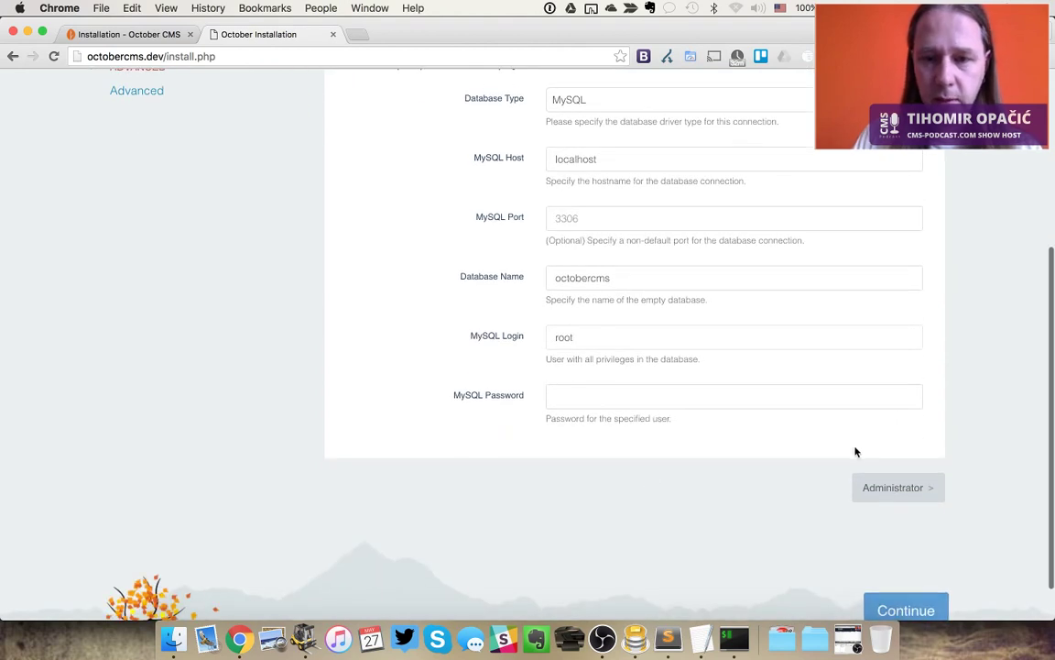
{"action": "left_click", "coordinate": [893, 488]}
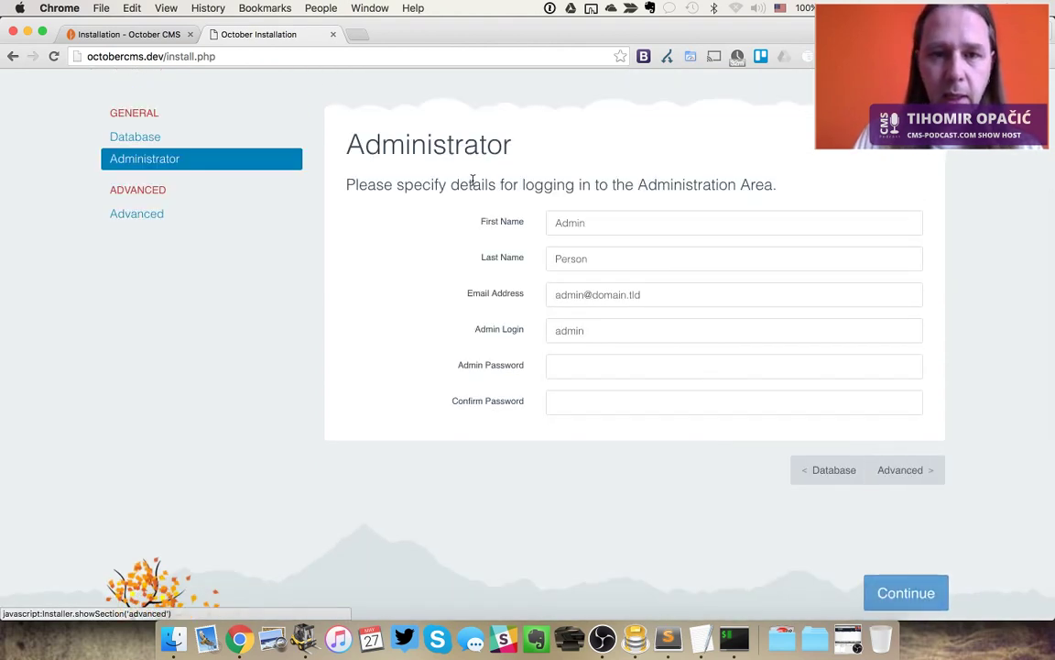
{"action": "left_click", "coordinate": [603, 367]}
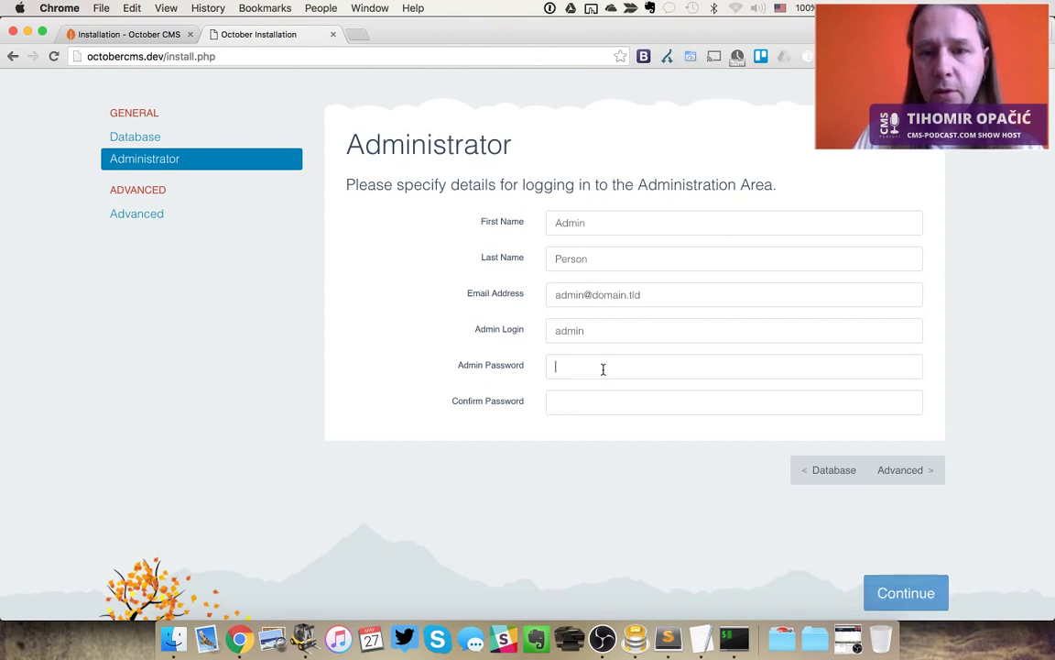
{"action": "type", "text": "admin"}
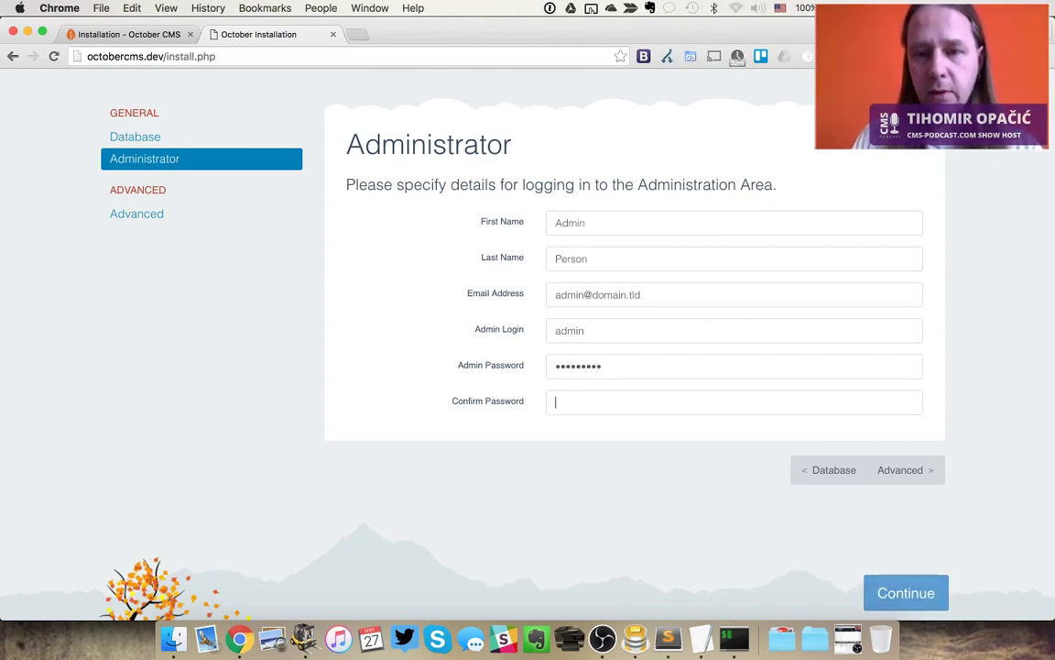
{"action": "type", "text": "******"}
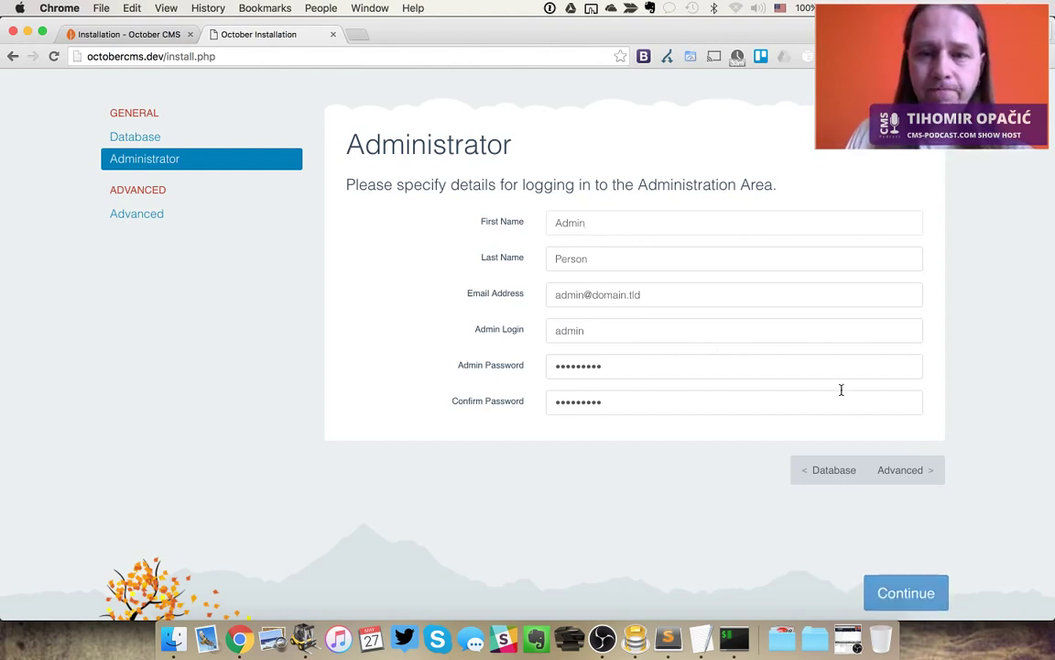
Change the backend URL from 'backend' to 'admin' in Advanced settings and continue
{"action": "left_click", "coordinate": [903, 470]}
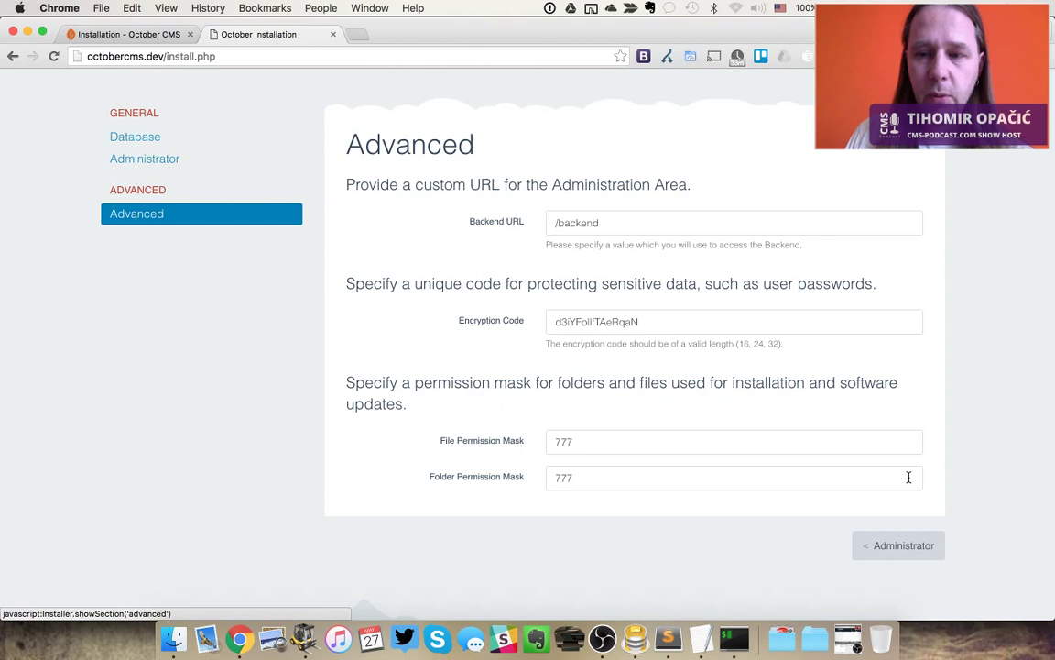
{"action": "double_click", "coordinate": [567, 222]}
{"action": "type", "text": "admin"}
{"action": "key", "text": "Tab"}
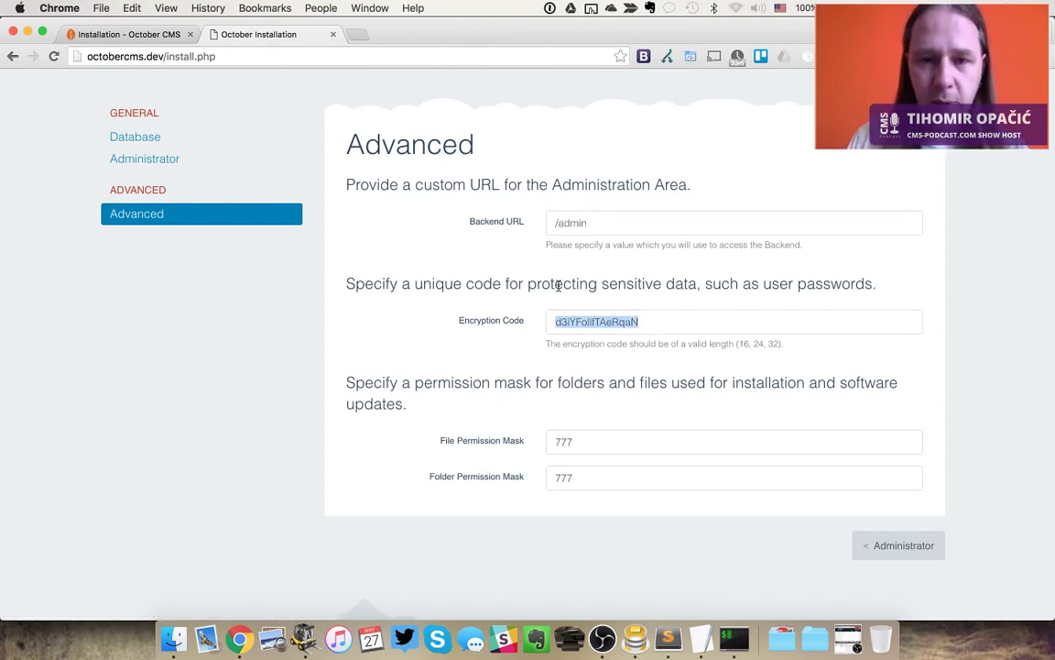
{"action": "left_click", "coordinate": [905, 547]}
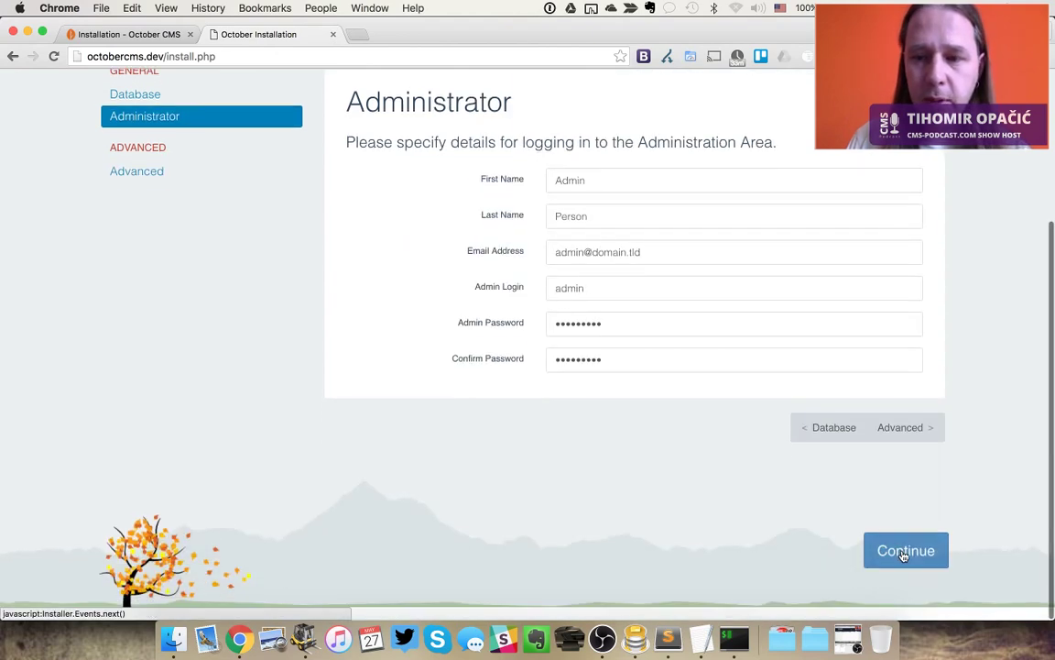
{"action": "left_click", "coordinate": [903, 561]}
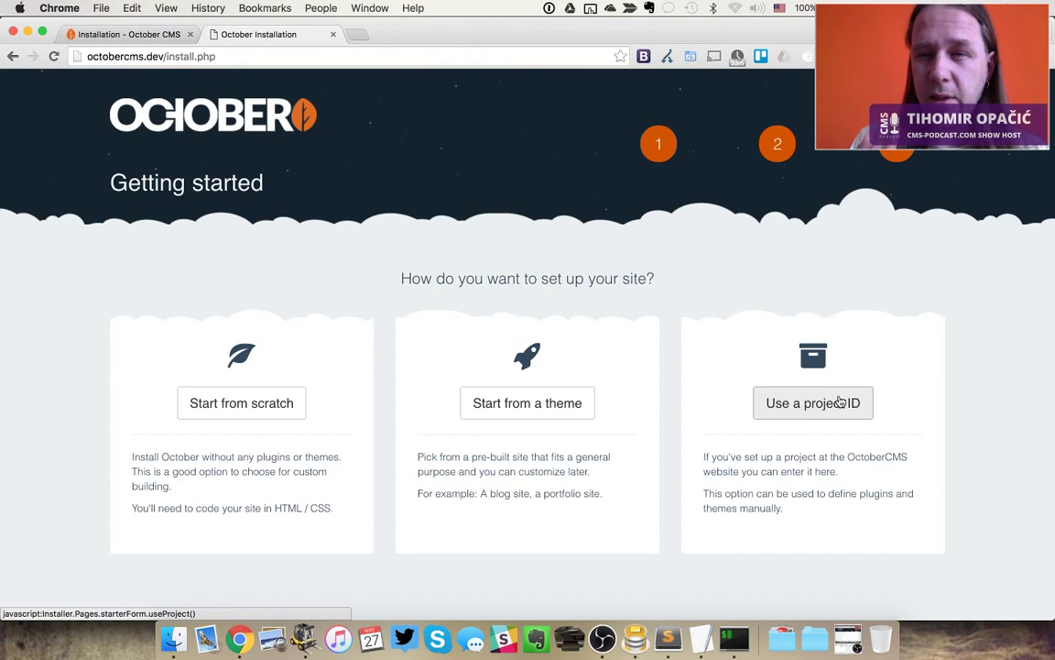
Choose 'Start from scratch' to install October with no plugins or themes
{"action": "left_click", "coordinate": [242, 404]}
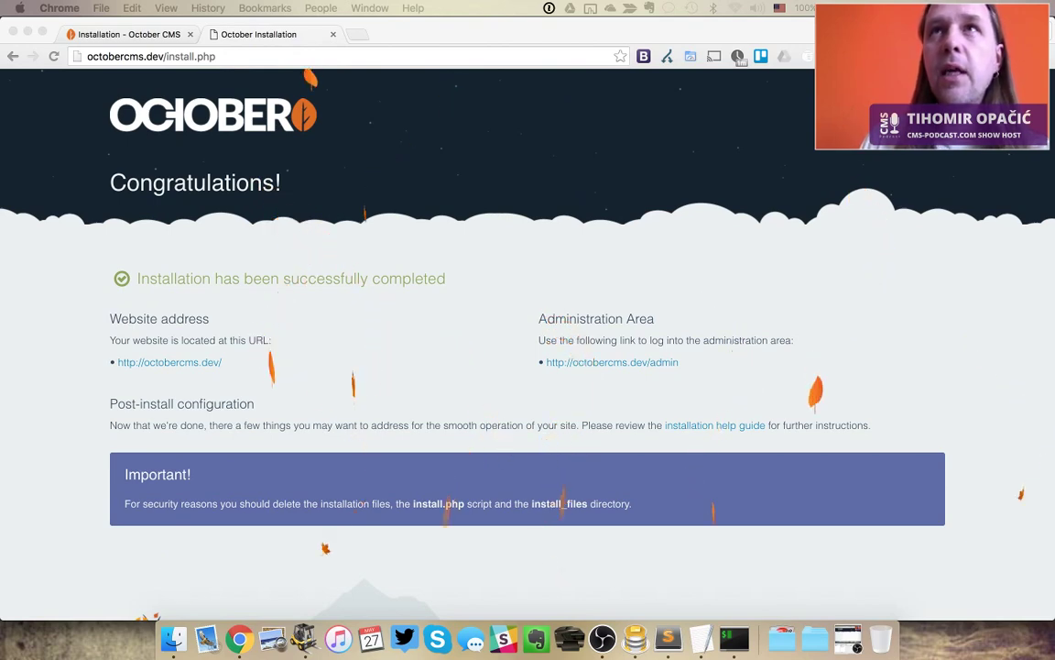
{"action": "left_click_drag", "start_coordinate": [610, 1], "coordinate": [584, 141]}
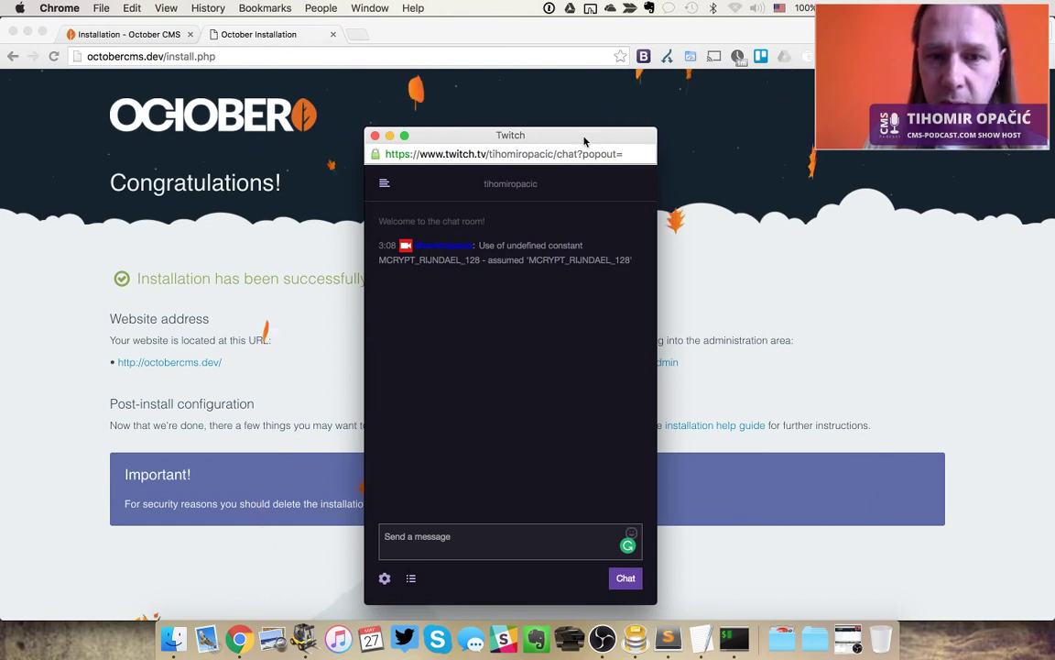
{"action": "left_click_drag", "start_coordinate": [554, 143], "coordinate": [706, 0]}
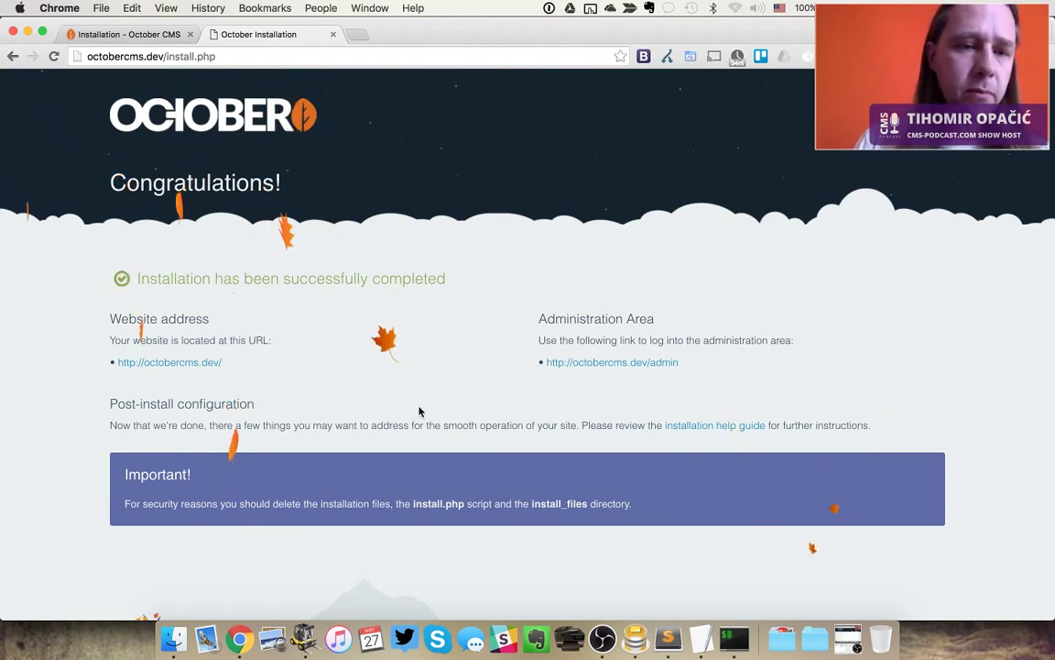
Open the /admin area in a new tab and sign in to the back-end
{"action": "left_click", "coordinate": [642, 363], "text": "super"}
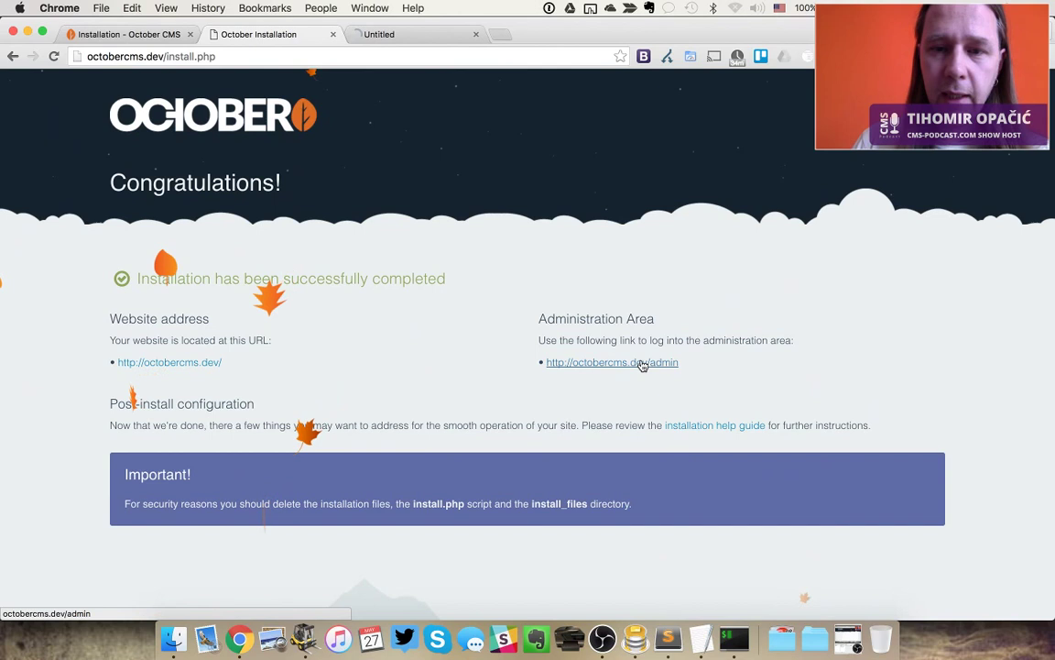
{"action": "left_click", "coordinate": [414, 35]}
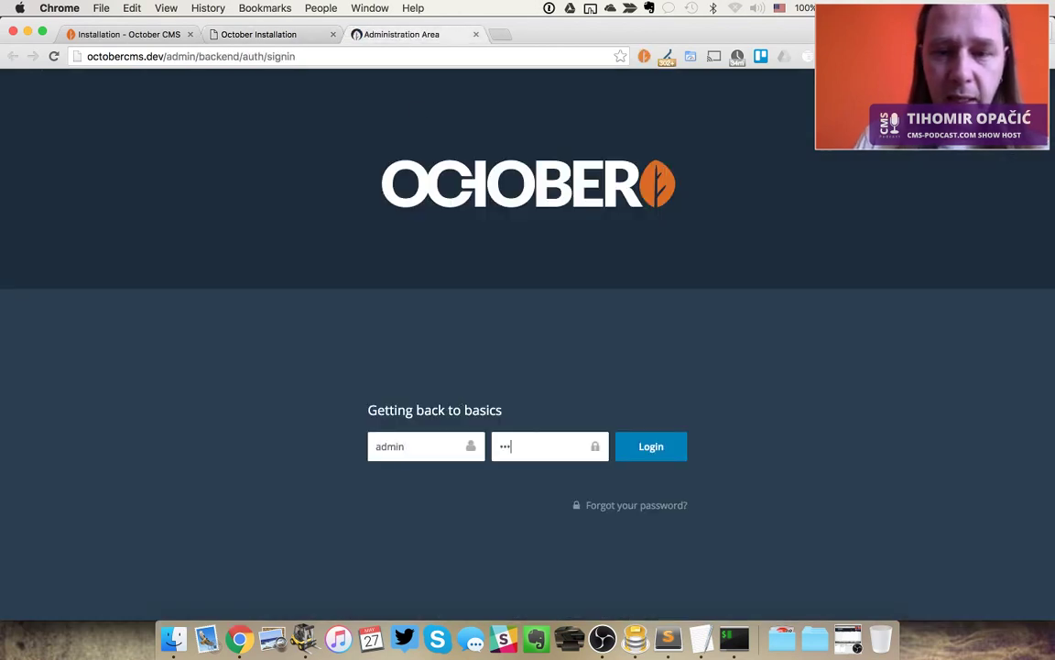
{"action": "key", "text": "Return"}
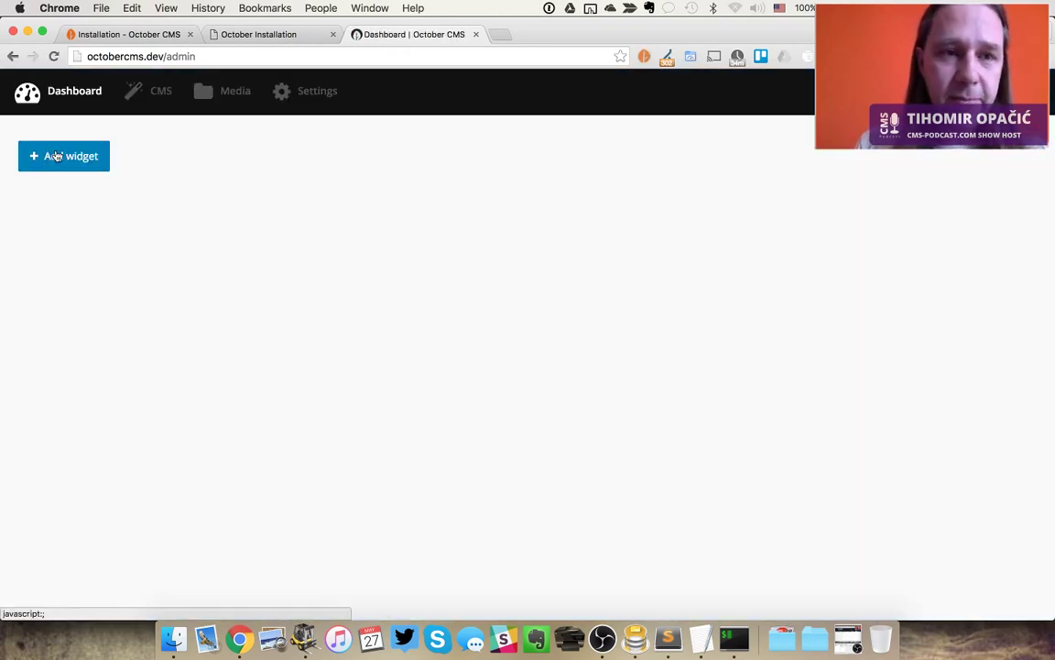
Open the CMS Page not found (404) page for editing
{"action": "left_click", "coordinate": [154, 102]}
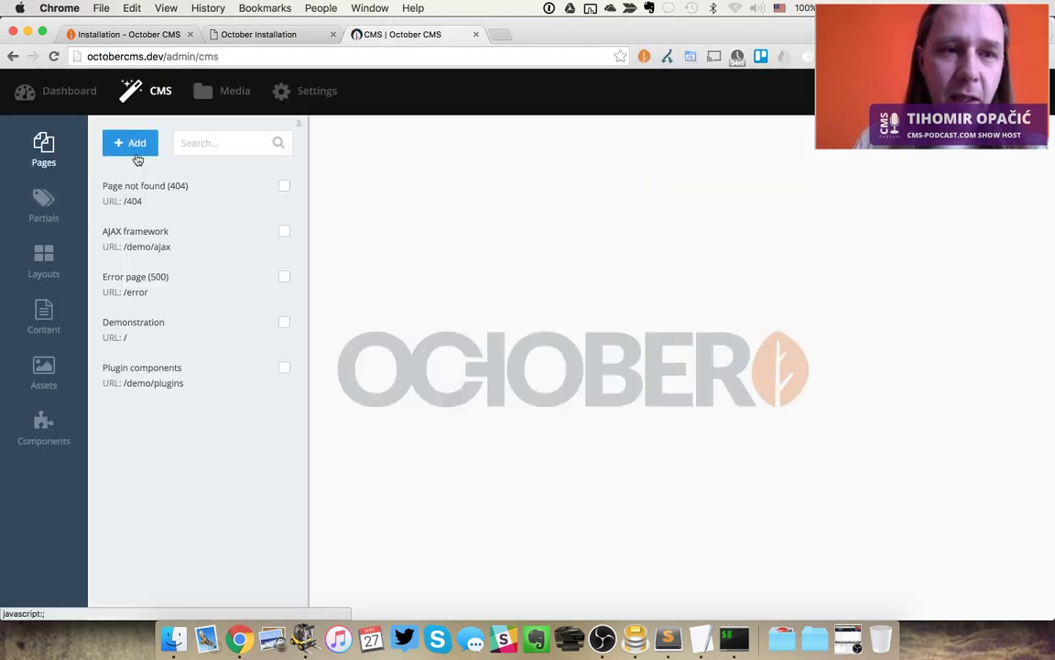
{"action": "left_click", "coordinate": [144, 195]}
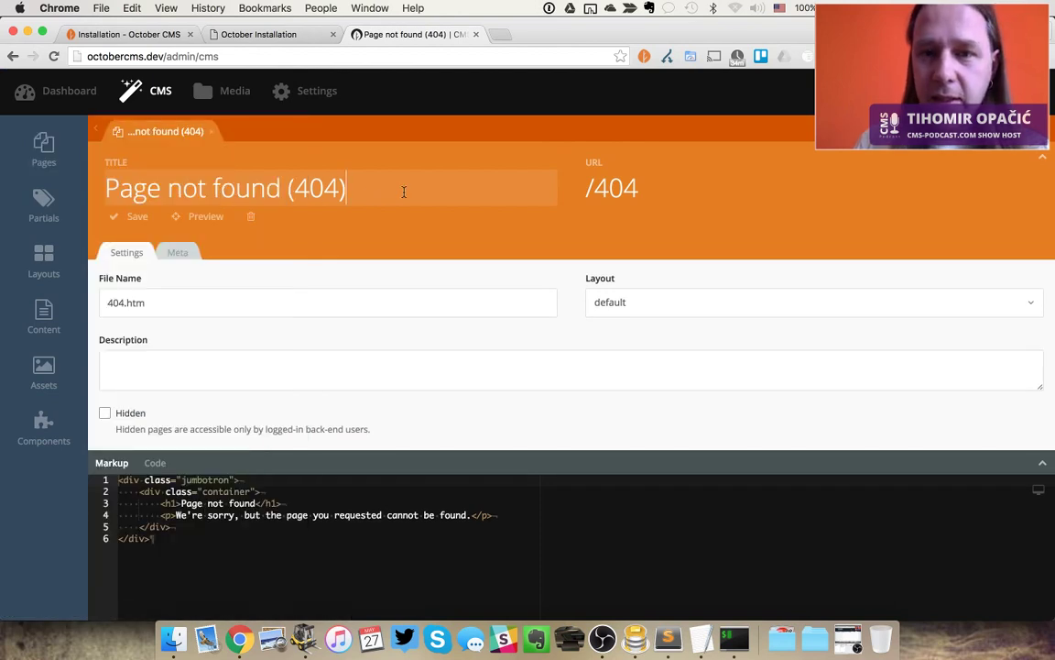
{"action": "left_click", "coordinate": [403, 192]}
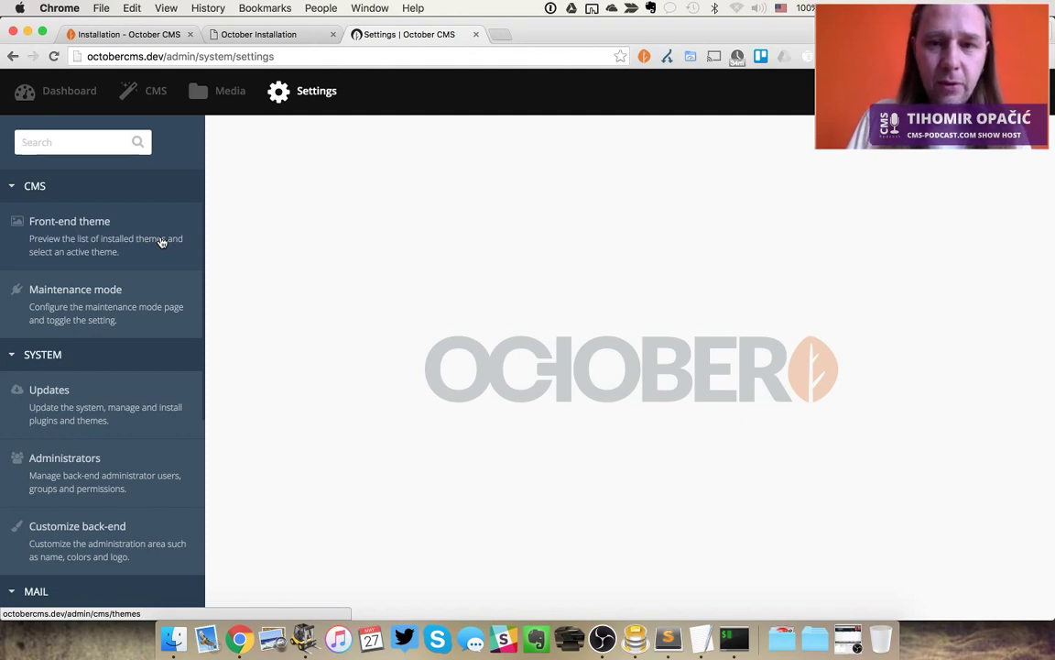
Scroll the Settings sidebar to find Front-end theme under CMS
{"action": "scroll", "coordinate": [161, 242], "scroll_direction": "down", "scroll_amount": 3}
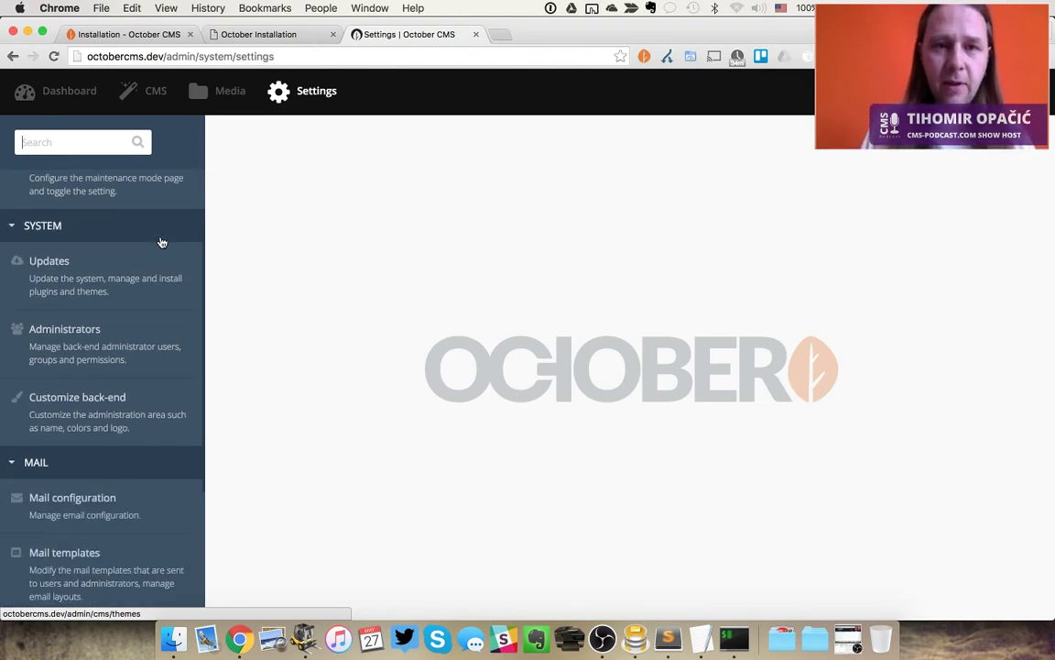
{"action": "scroll", "coordinate": [161, 242], "scroll_direction": "up", "scroll_amount": 3}
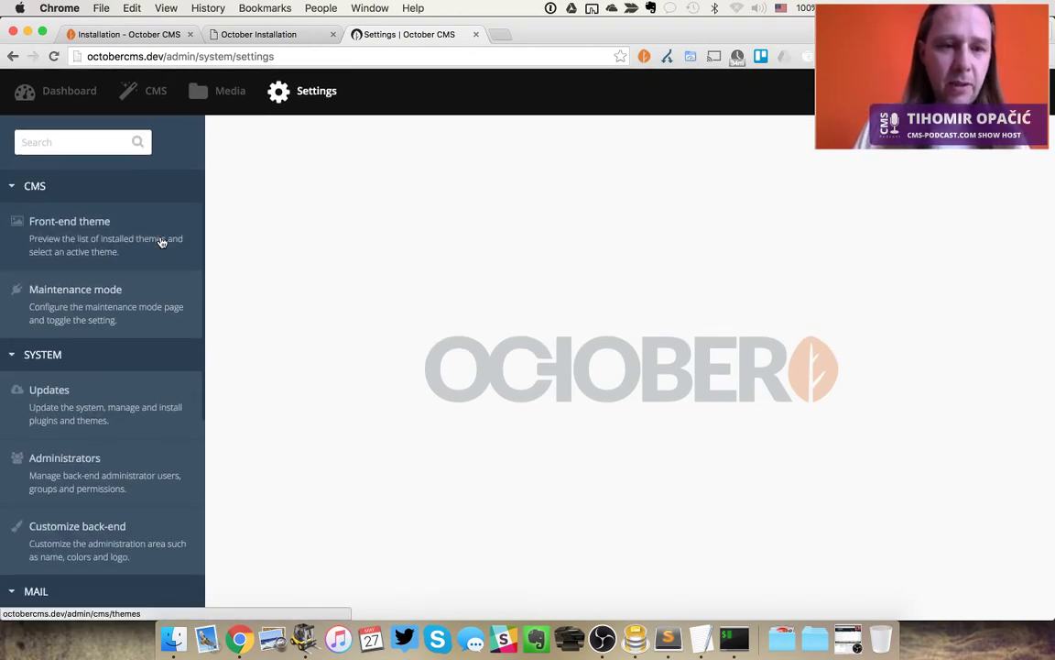
{"action": "scroll", "coordinate": [162, 242], "scroll_direction": "down", "scroll_amount": 5}
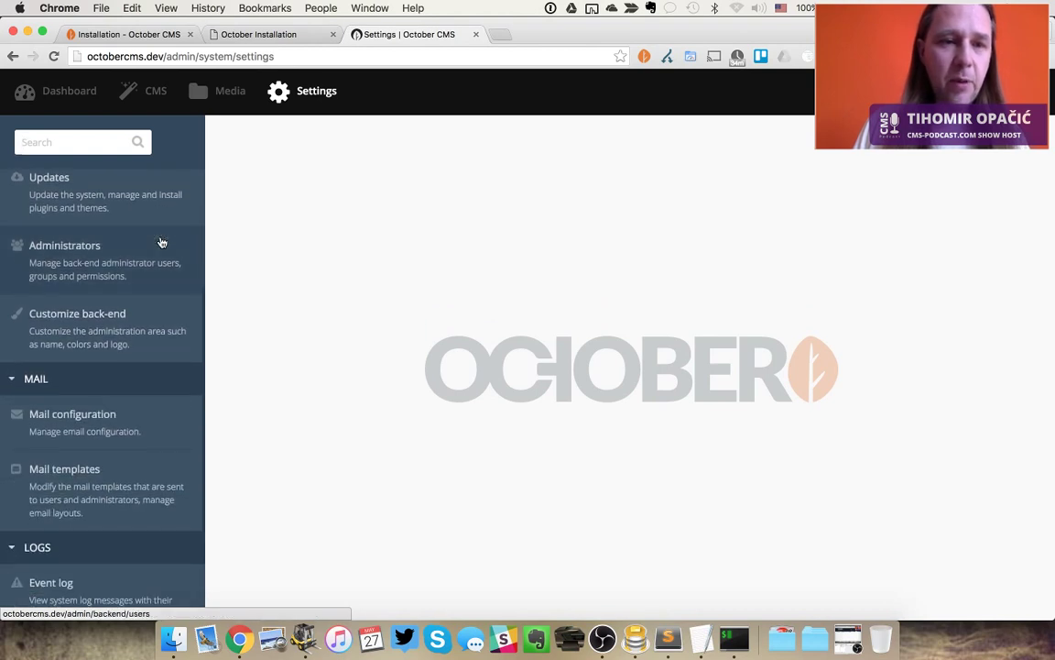
{"action": "scroll", "coordinate": [163, 242], "scroll_direction": "down", "scroll_amount": 1}
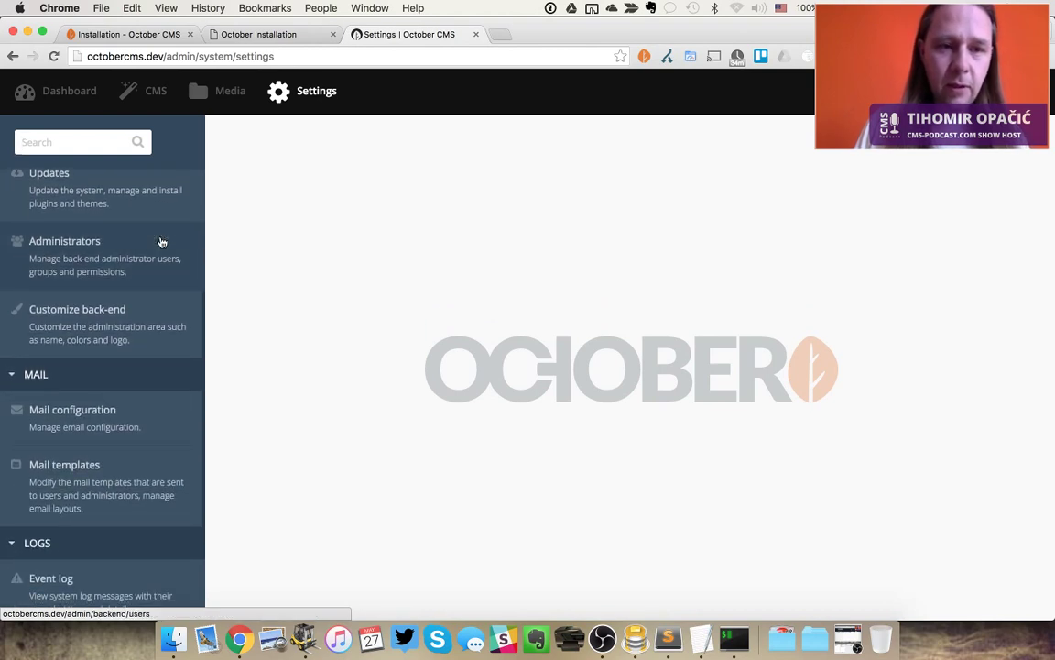
{"action": "scroll", "coordinate": [159, 242], "scroll_direction": "up", "scroll_amount": 5}
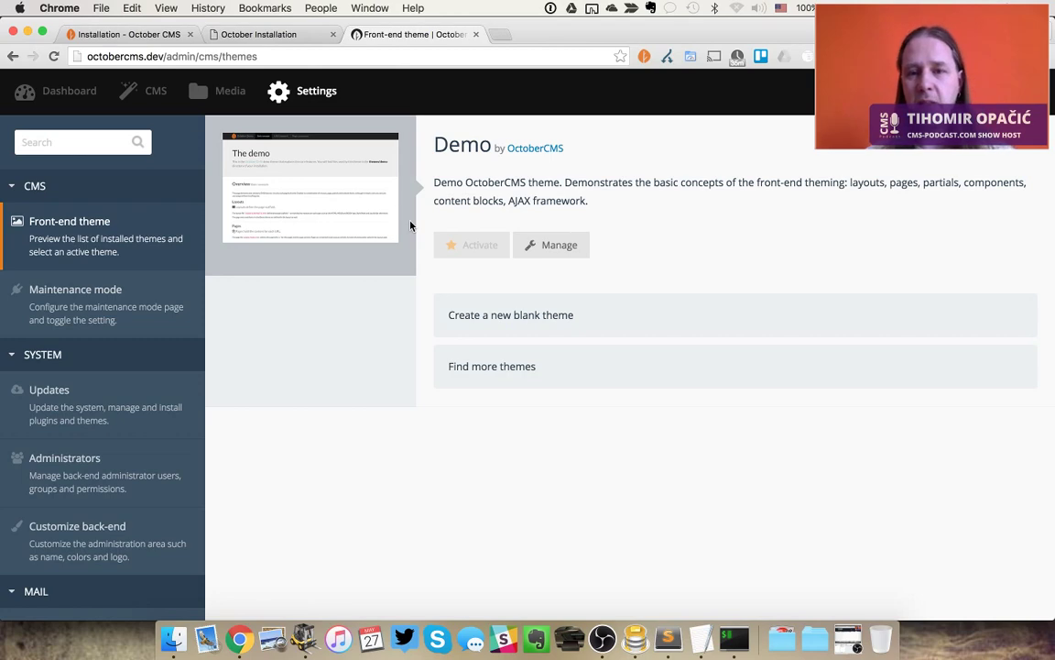
Switch to iTerm and change into the cms-podcast folder
{"action": "key", "text": "super+Tab"}
{"action": "key", "text": "super+Tab"}
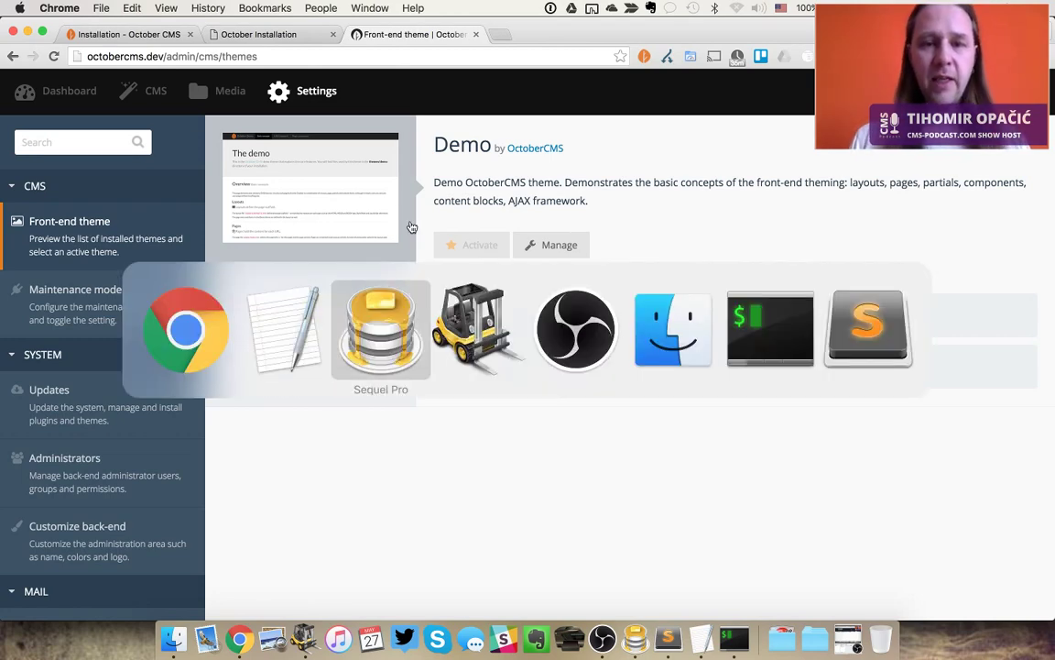
{"action": "key", "text": "super+Tab"}
{"action": "key", "text": "super+Tab"}
{"action": "key", "text": "super+Tab"}
{"action": "key", "text": "super+Tab"}
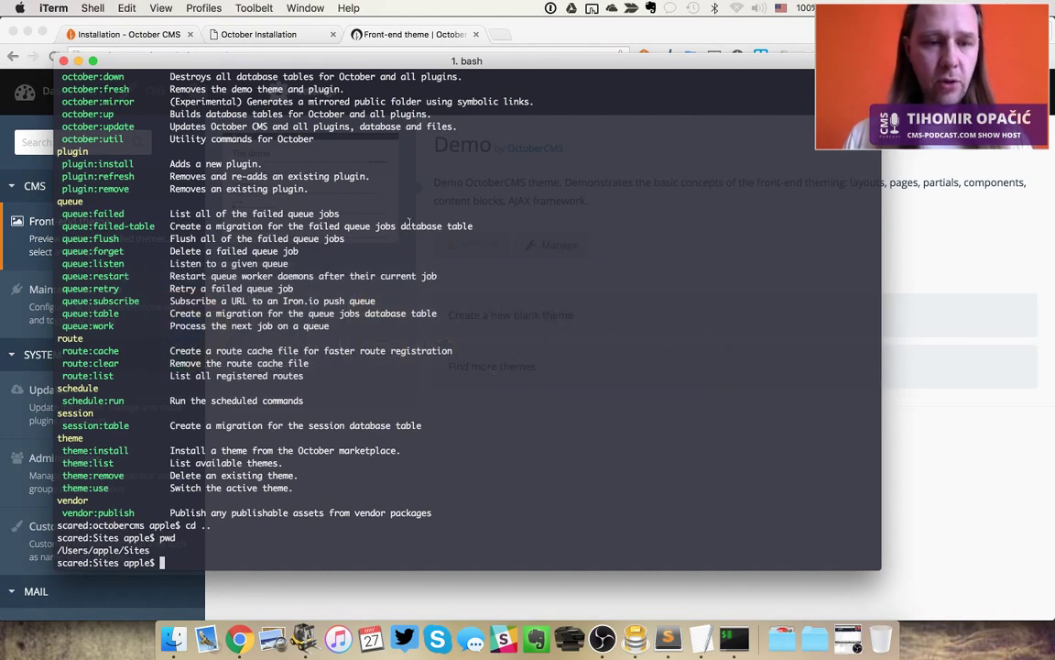
{"action": "type", "text": "cd cms-podcast/"}
{"action": "key", "text": "Return"}
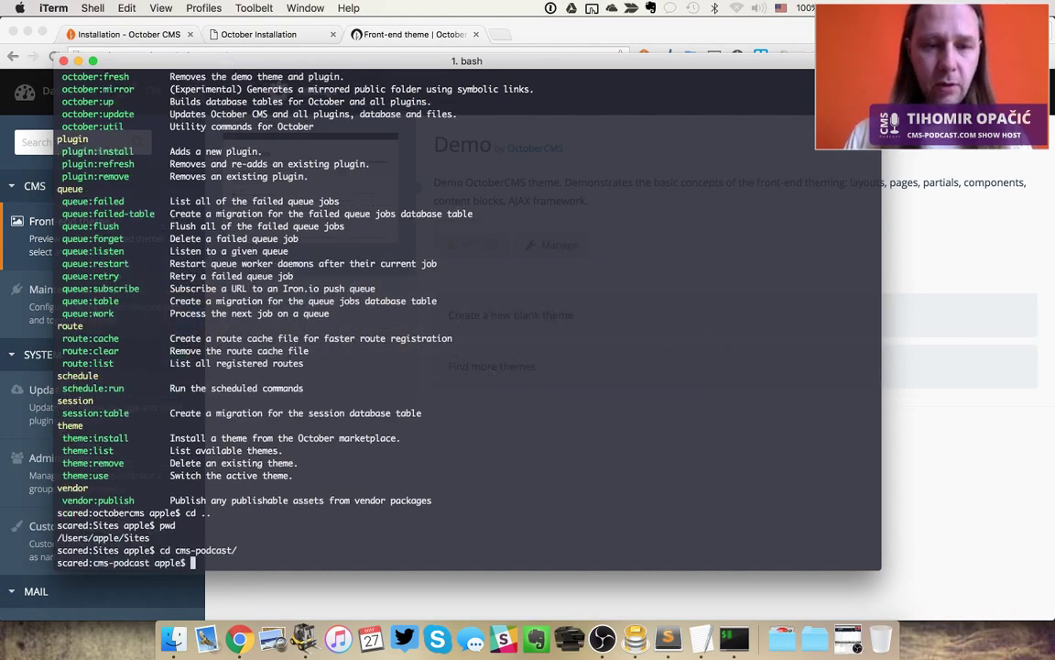
Move into ../octobercms and open the project in Sublime Text with subl
{"action": "type", "text": "cd "}
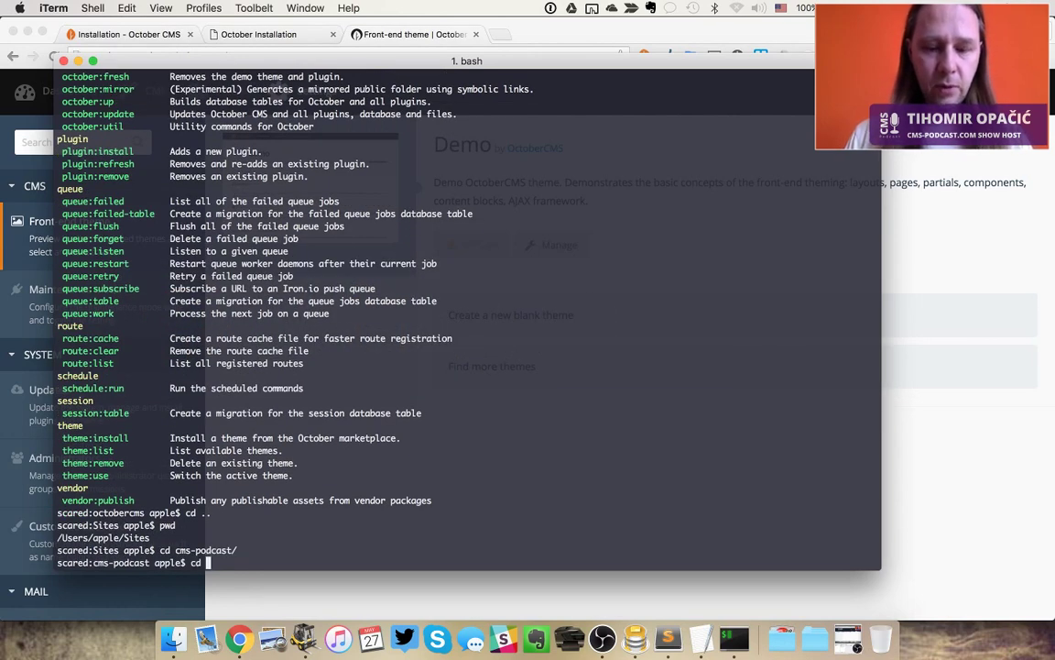
{"action": "type", "text": "../"}
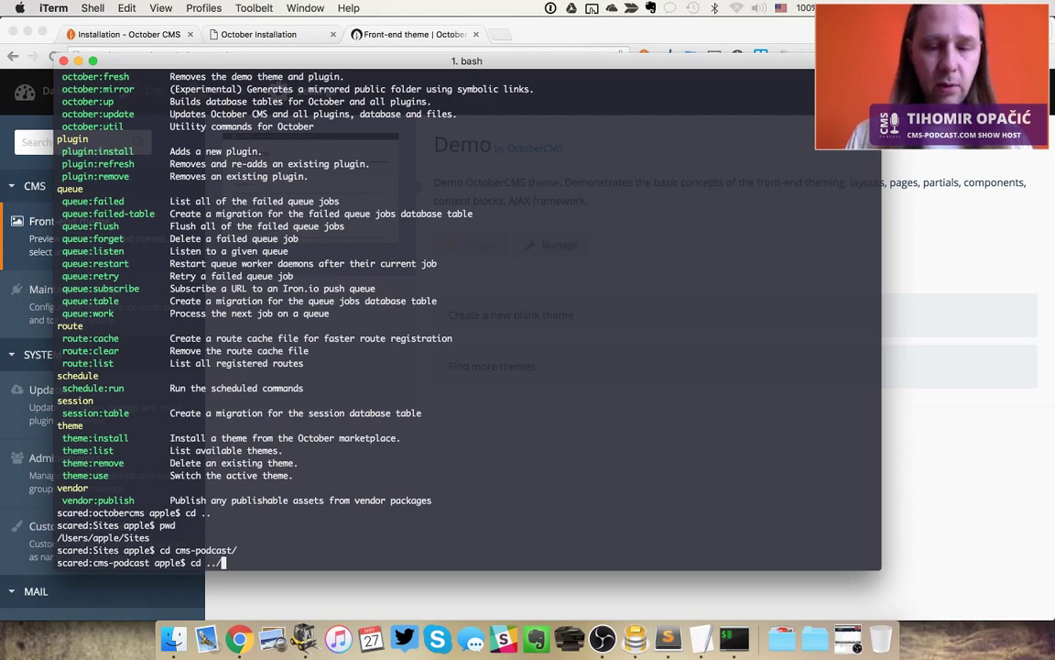
{"action": "type", "text": "oct"}
{"action": "key", "text": "Tab"}
{"action": "key", "text": "Return"}
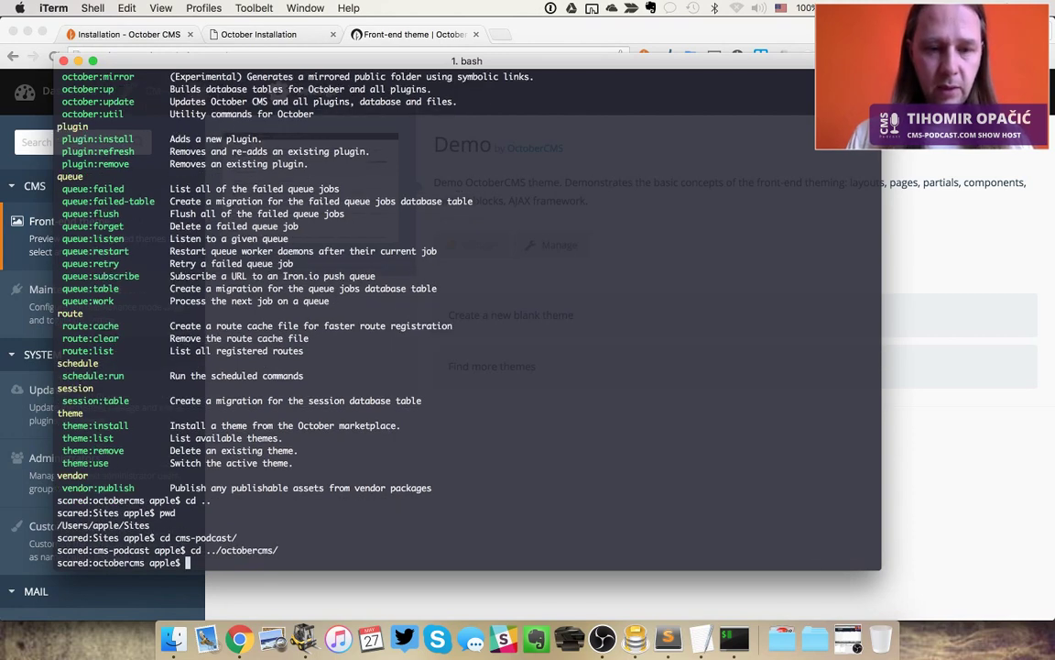
{"action": "type", "text": "subl ."}
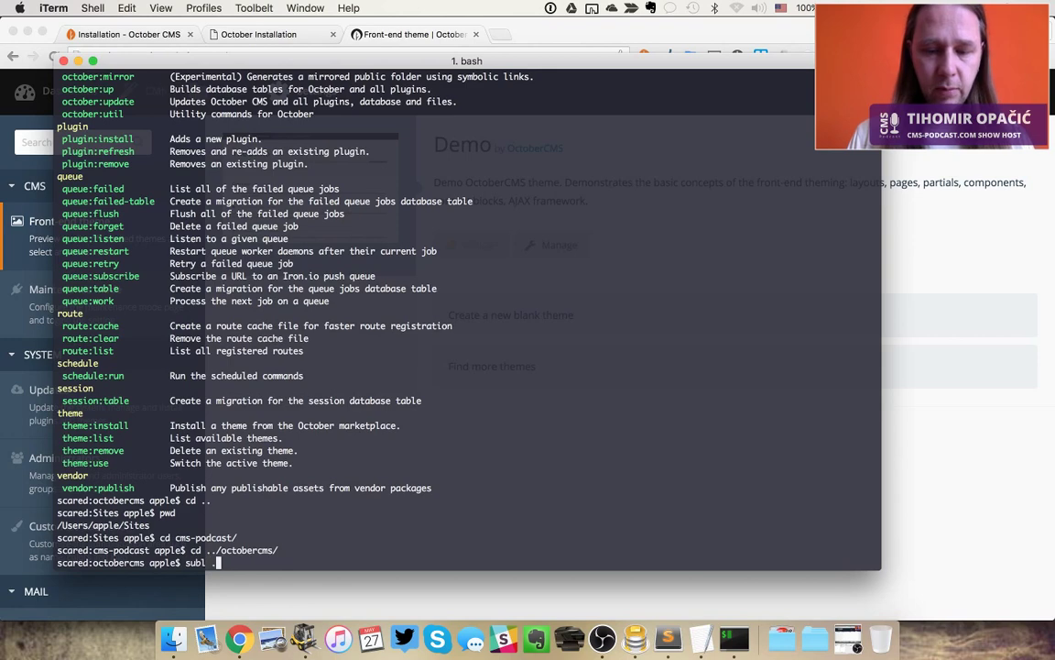
{"action": "key", "text": "Return"}
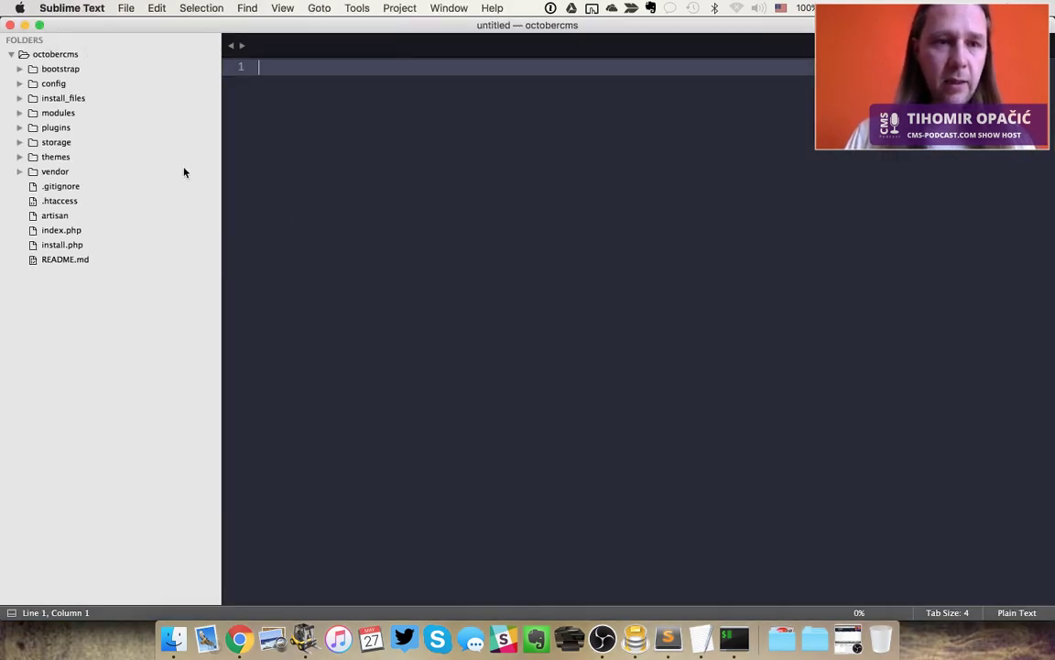
Expand themes/demo in Sublime Text's sidebar to view the demo theme's files, then return to Chrome
{"action": "left_click", "coordinate": [19, 157]}
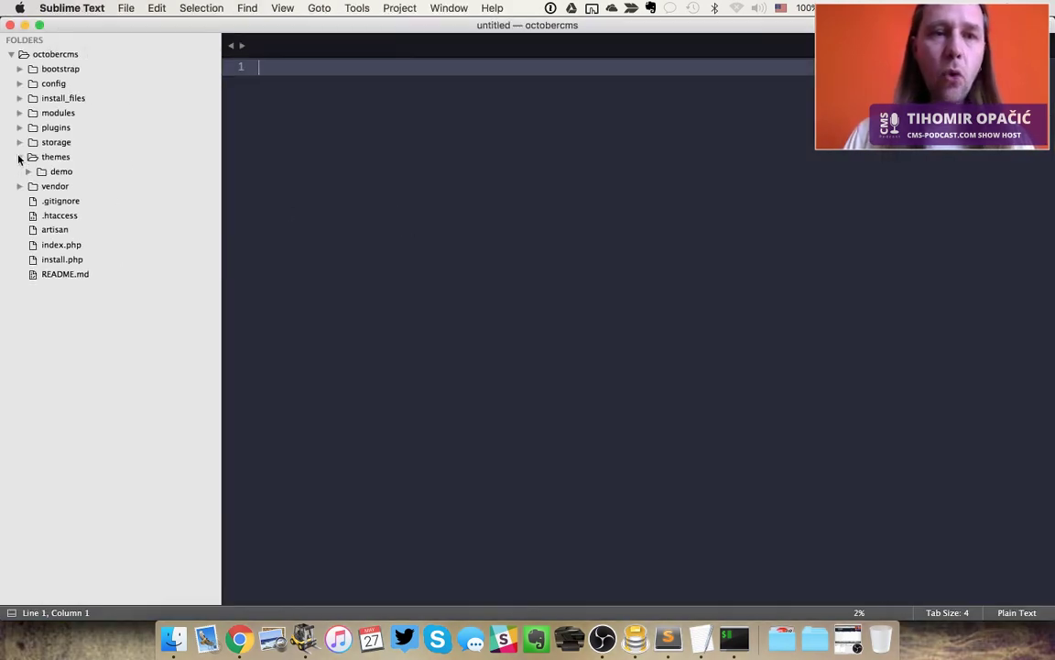
{"action": "left_click", "coordinate": [29, 172]}
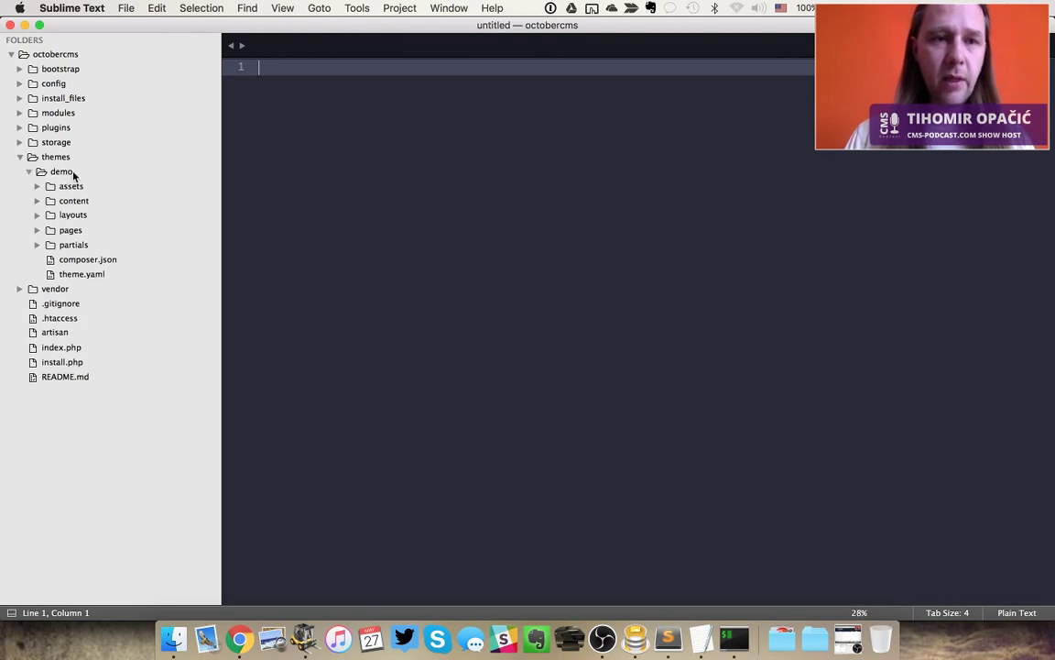
{"action": "left_click", "coordinate": [30, 172]}
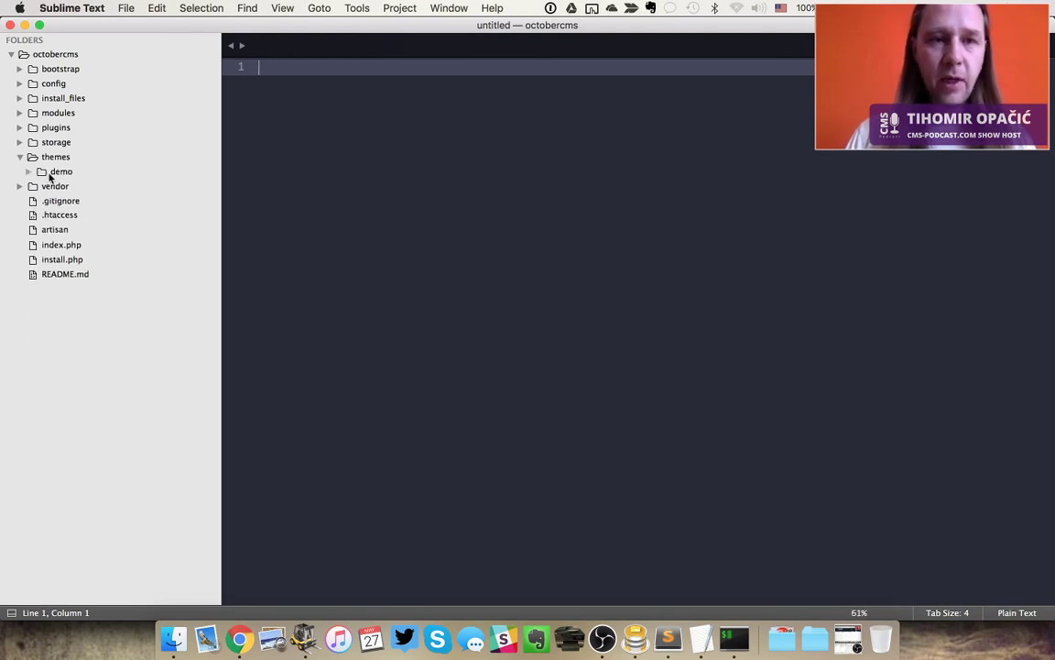
{"action": "left_click", "coordinate": [29, 171]}
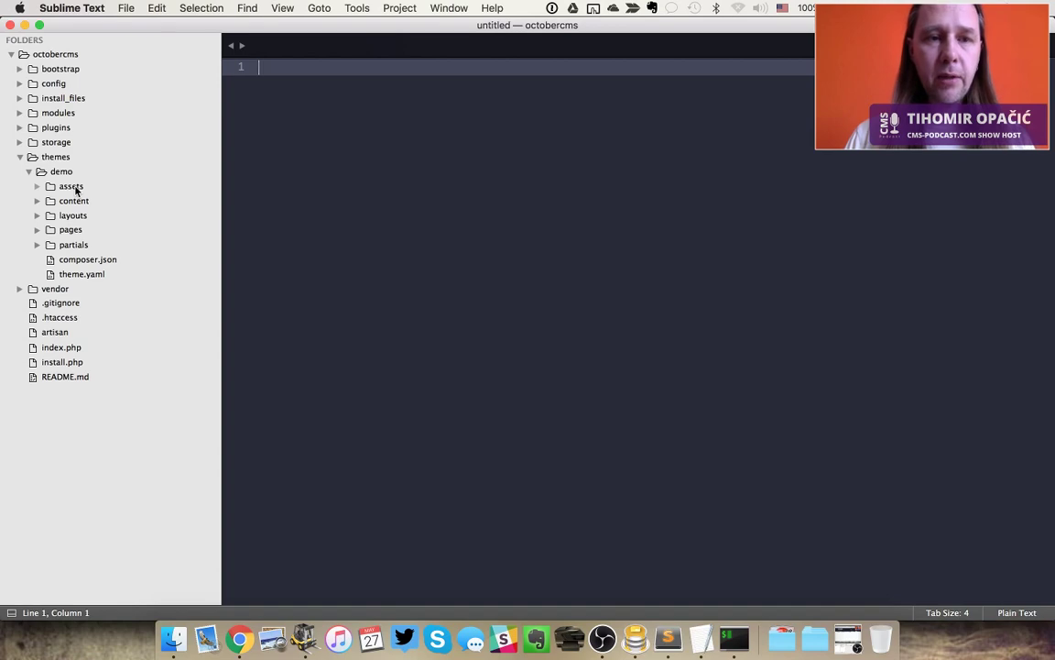
{"action": "key", "text": "super+Tab"}
{"action": "key", "text": "super+Tab"}
{"action": "key", "text": "super+Tab"}
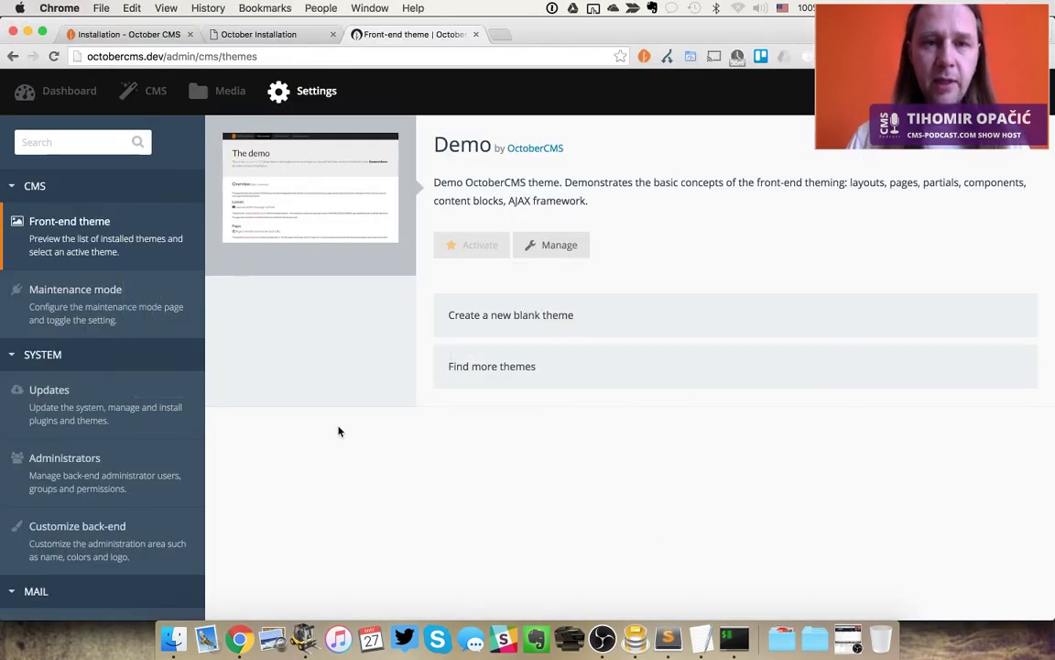
Start a new blank theme and name it 'CMS Podcast'
{"action": "left_click", "coordinate": [536, 252]}
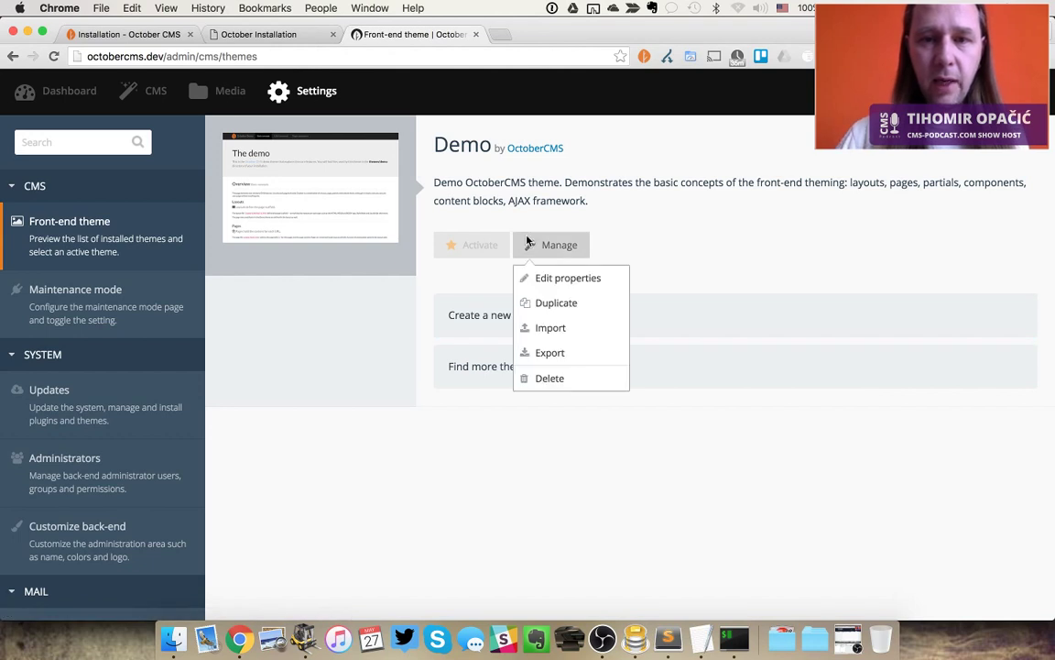
{"action": "left_click", "coordinate": [675, 289]}
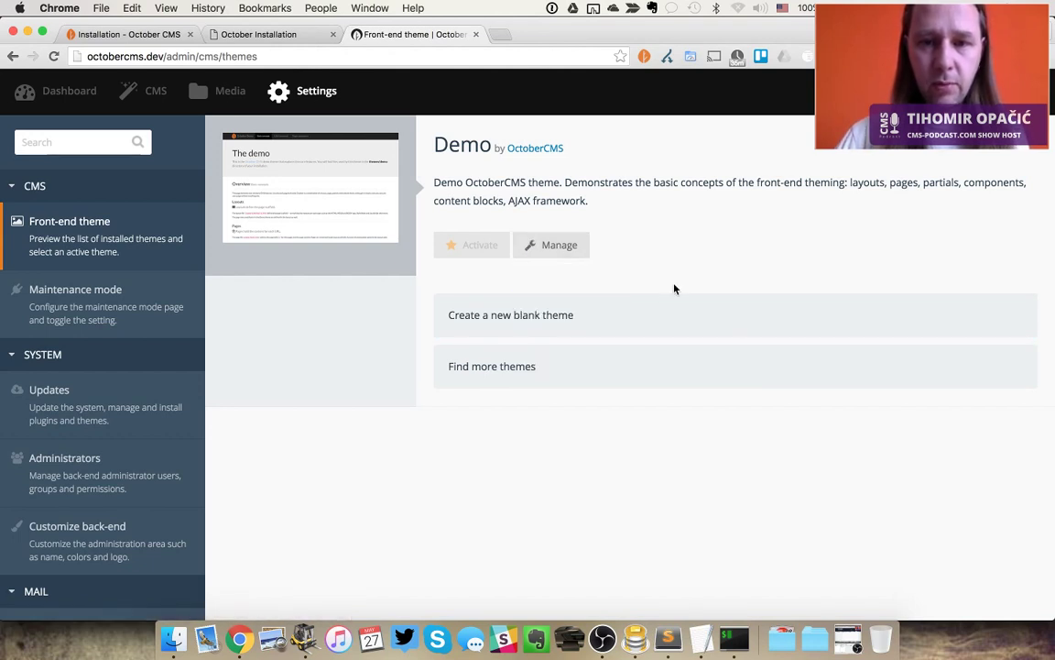
{"action": "left_click", "coordinate": [537, 315]}
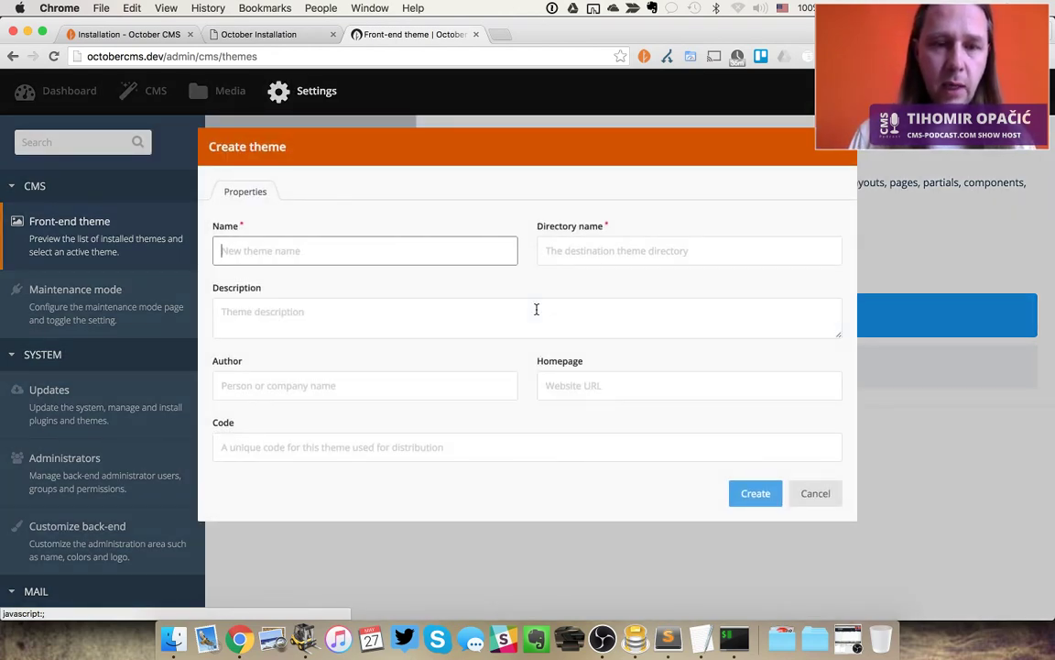
{"action": "type", "text": "CMS Pod"}
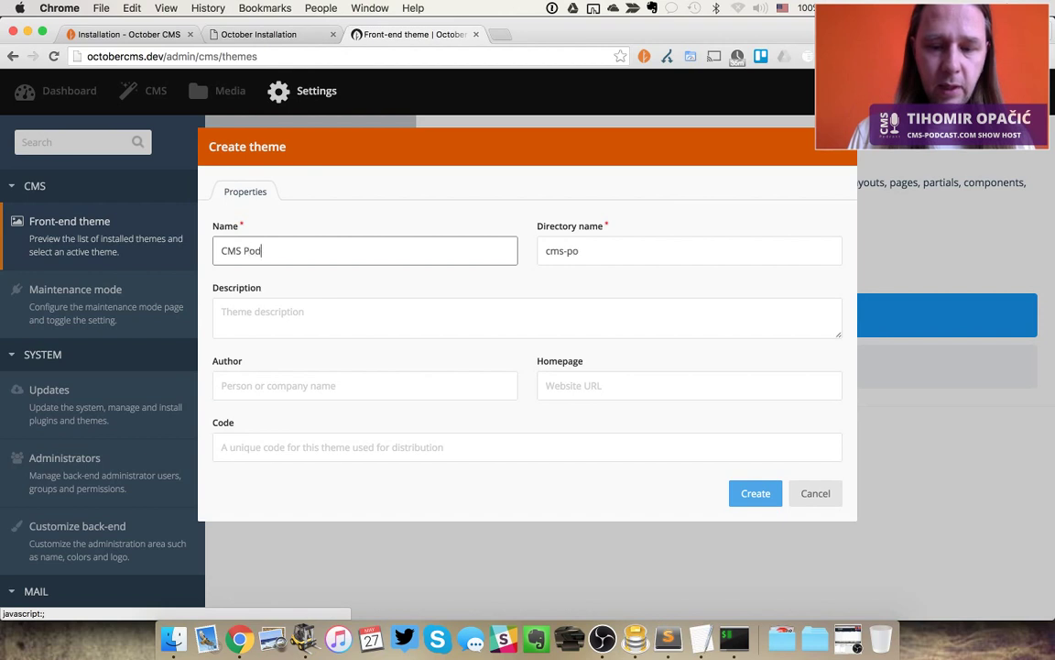
{"action": "type", "text": "cast"}
{"action": "key", "text": "Tab"}
{"action": "key", "text": "Tab"}
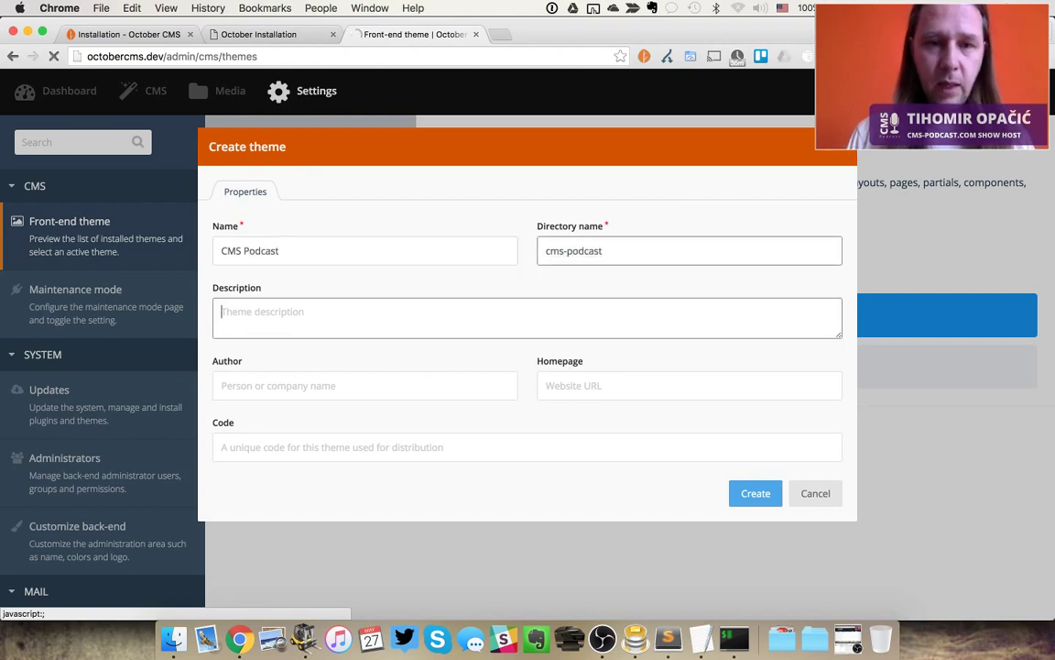
{"action": "key", "text": "shift+Tab"}
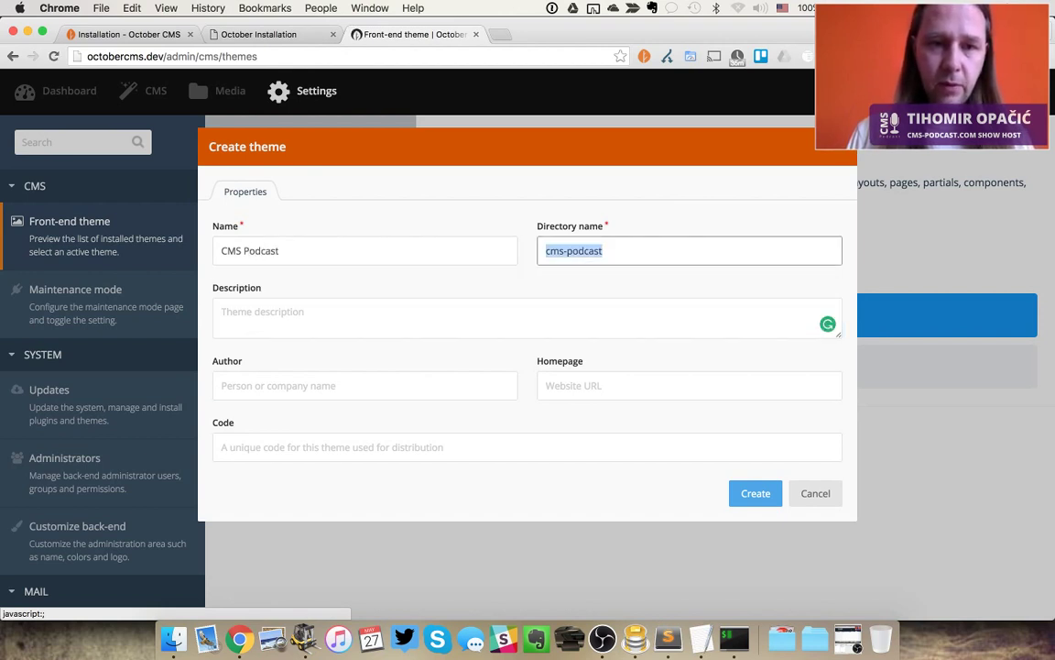
{"action": "key", "text": "shift+Tab"}
{"action": "key", "text": "super+c"}
{"action": "key", "text": "Tab"}
{"action": "key", "text": "Tab"}
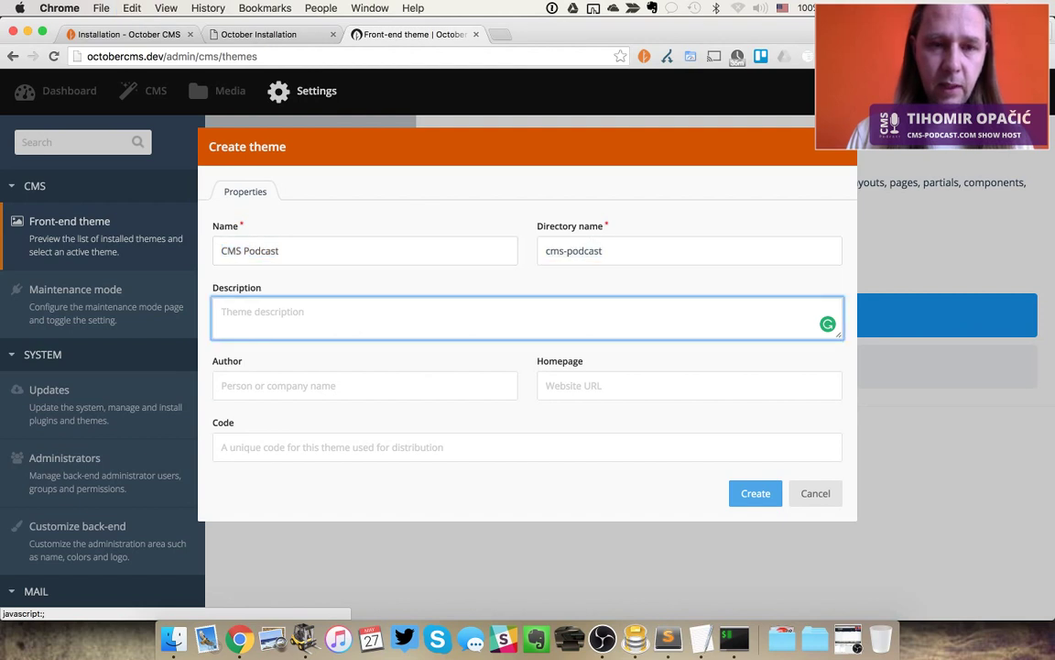
Add description 'CMS Podcast Demo Theme', the author's name, homepage cms-podcast.com, code cmspodcast, and create it
{"action": "key", "text": "super+v"}
{"action": "type", "text": "D"}
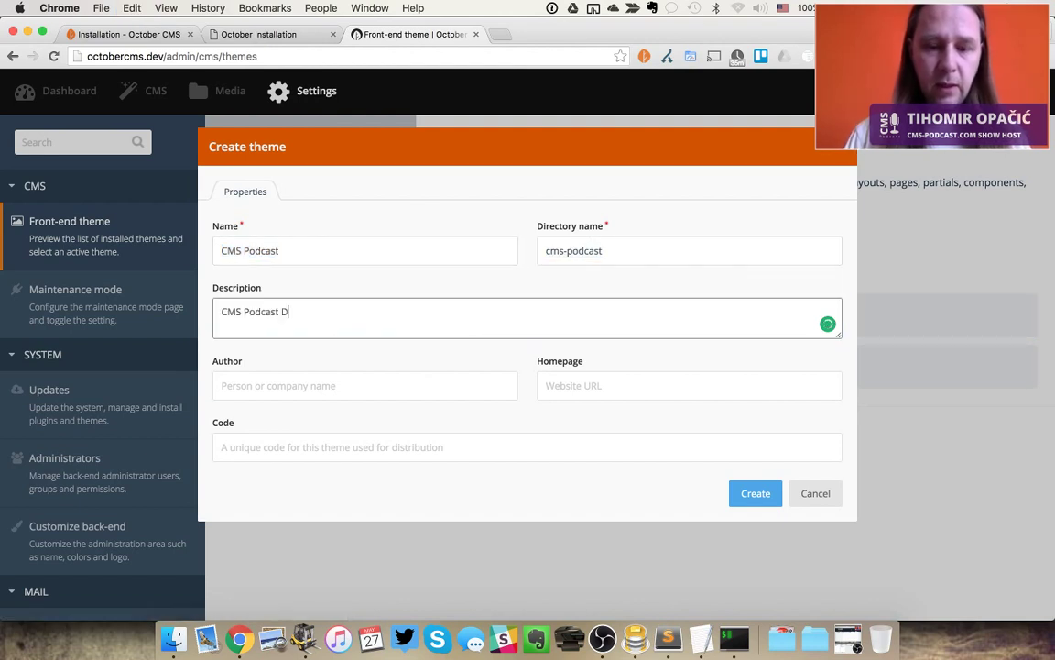
{"action": "type", "text": "emo Theme"}
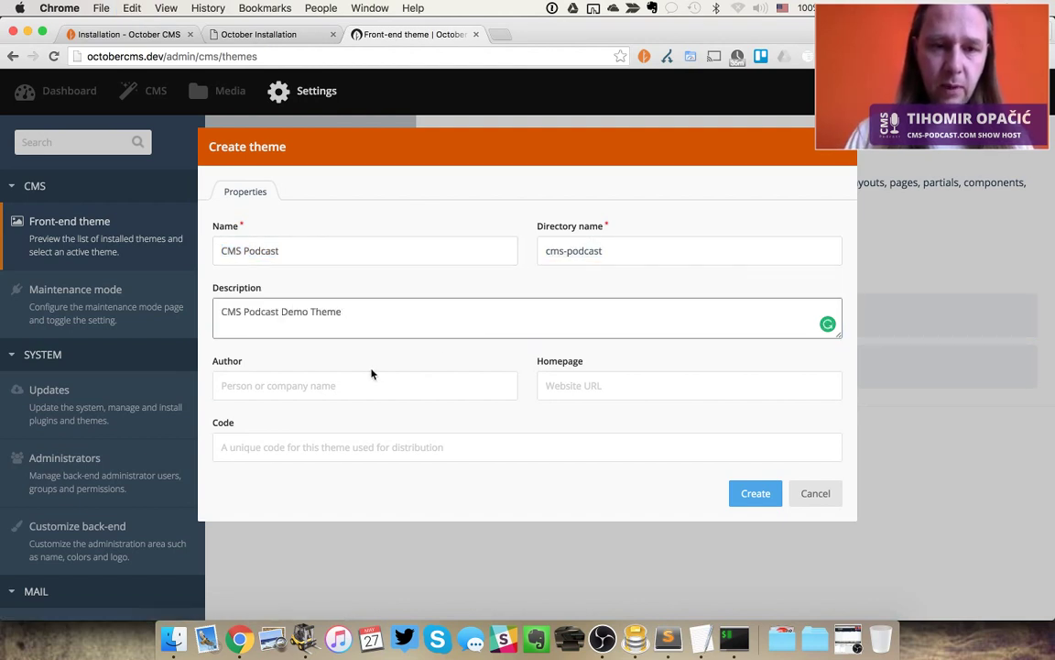
{"action": "left_click", "coordinate": [338, 380]}
{"action": "type", "text": "Tihom"}
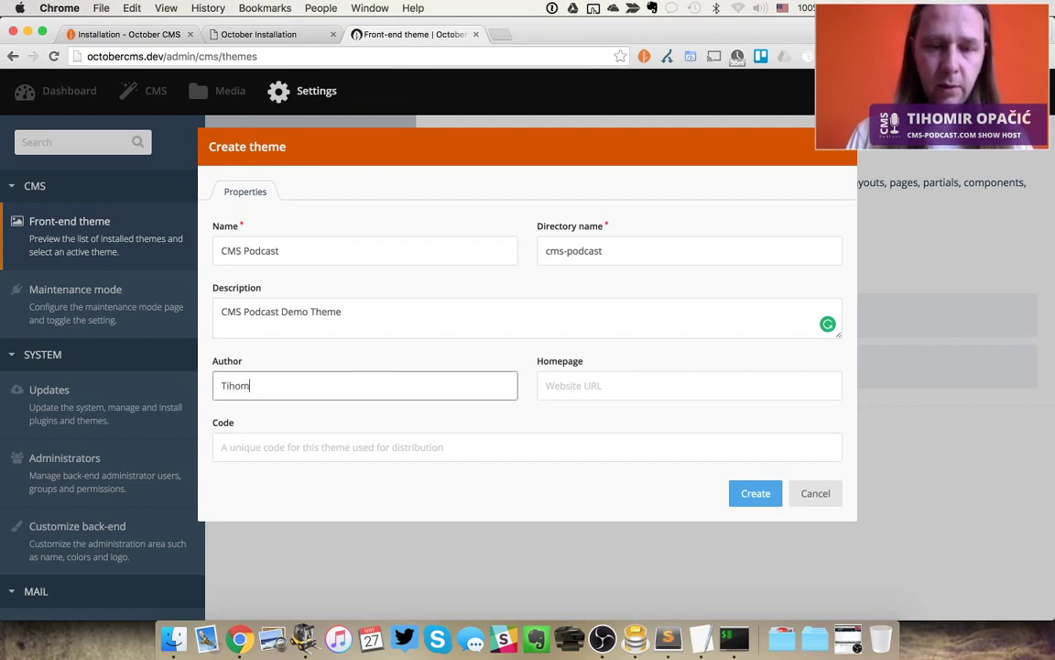
{"action": "type", "text": "ir Opacic"}
{"action": "key", "text": "Tab"}
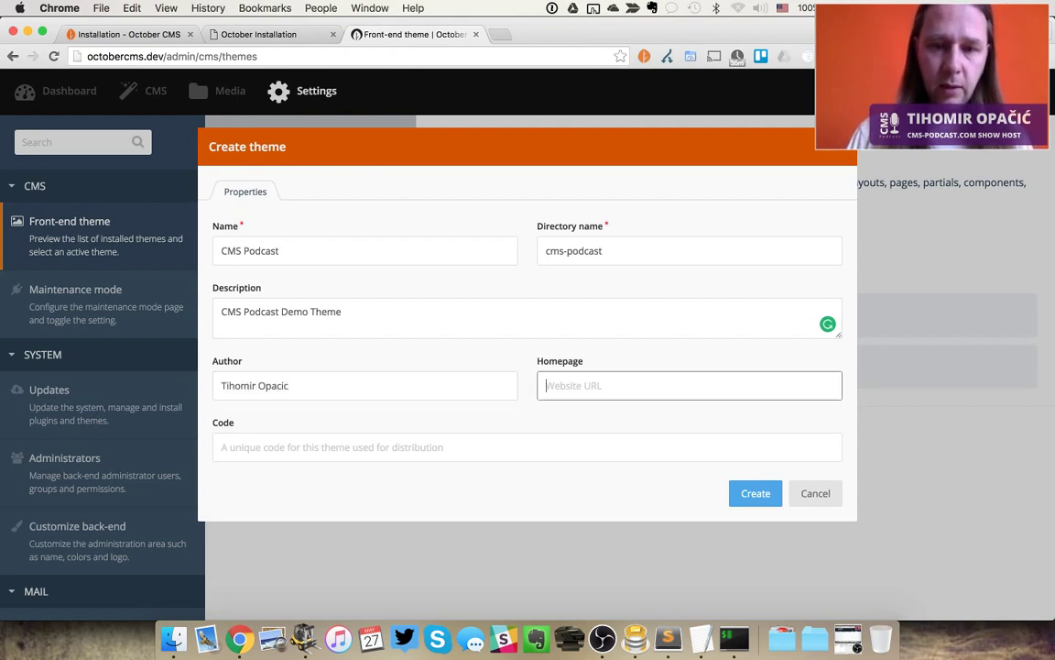
{"action": "type", "text": "cms-podcas"}
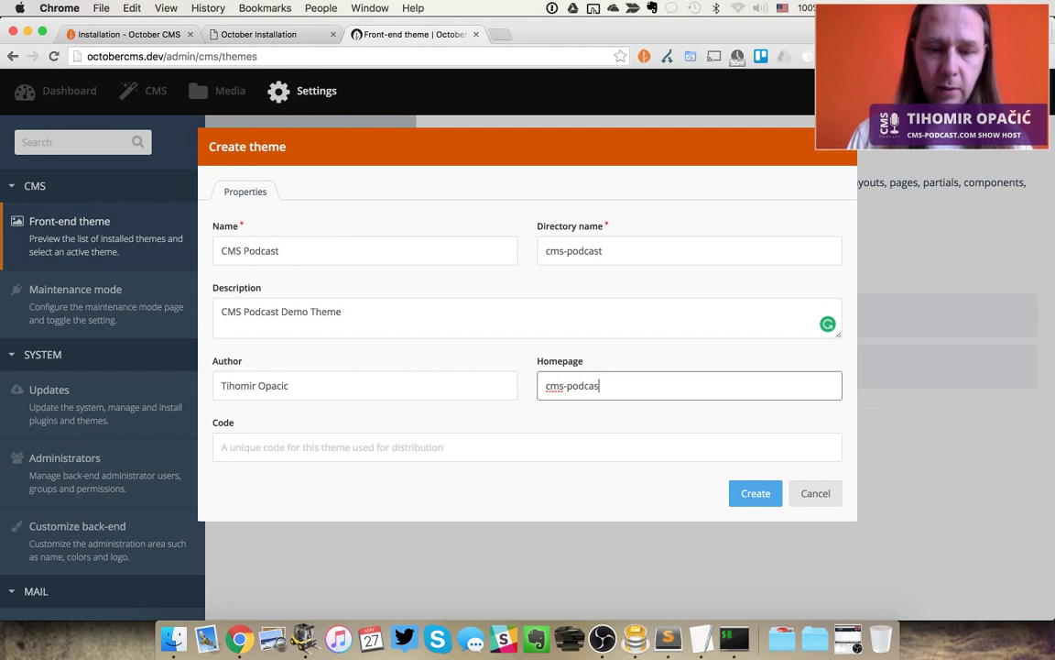
{"action": "type", "text": "t.com"}
{"action": "key", "text": "Tab"}
{"action": "type", "text": "cm"}
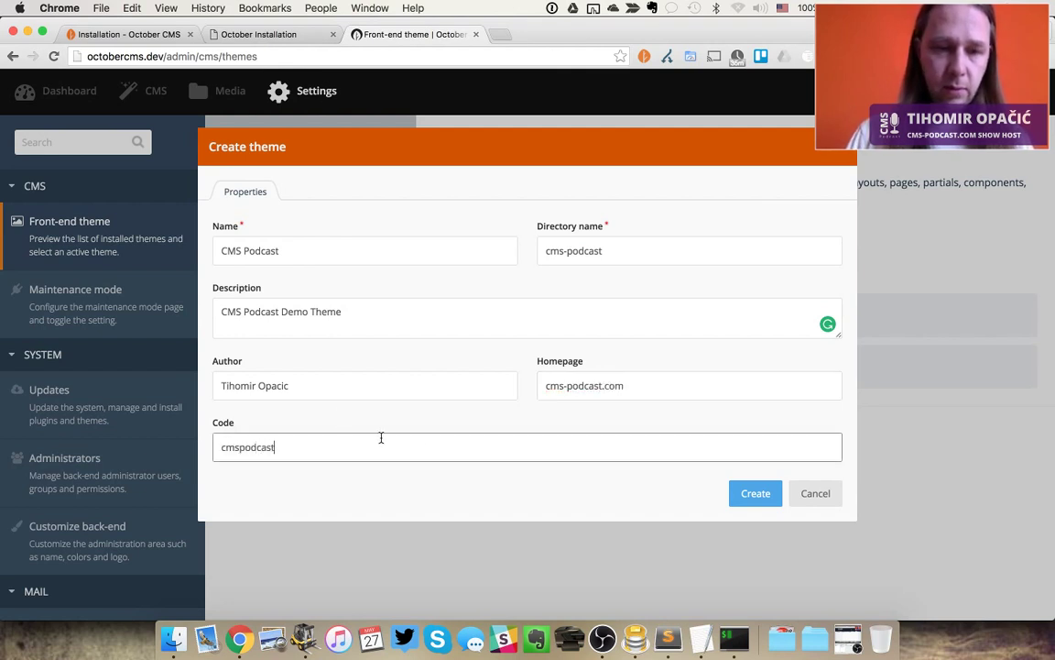
{"action": "left_click", "coordinate": [756, 496]}
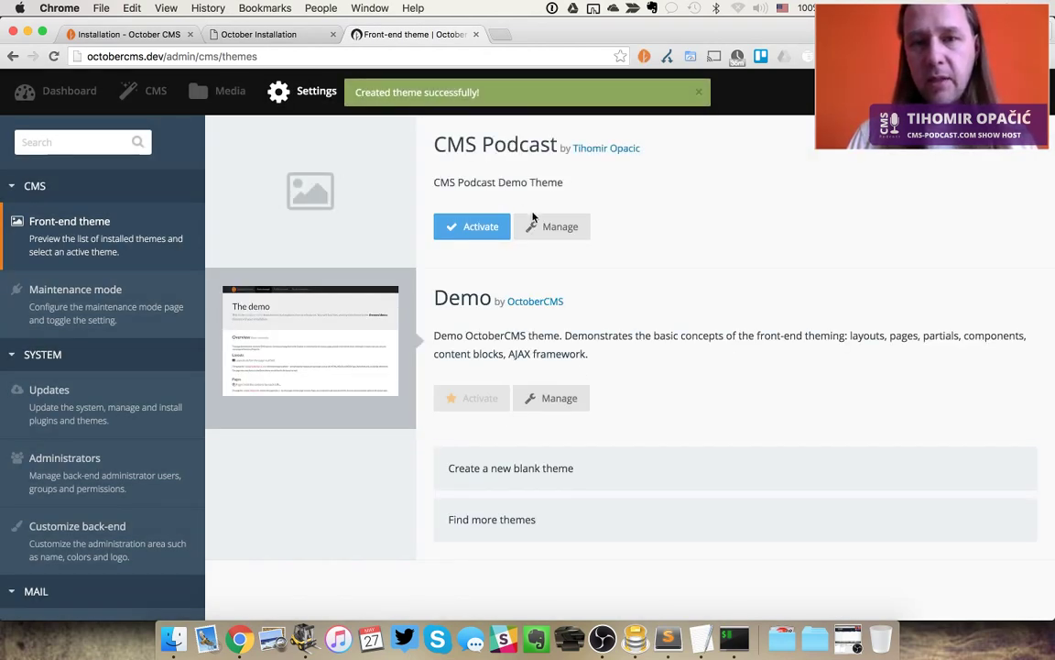
{"action": "key", "text": "super+Tab"}
{"action": "key", "text": "super+Tab"}
{"action": "key", "text": "super+Tab"}
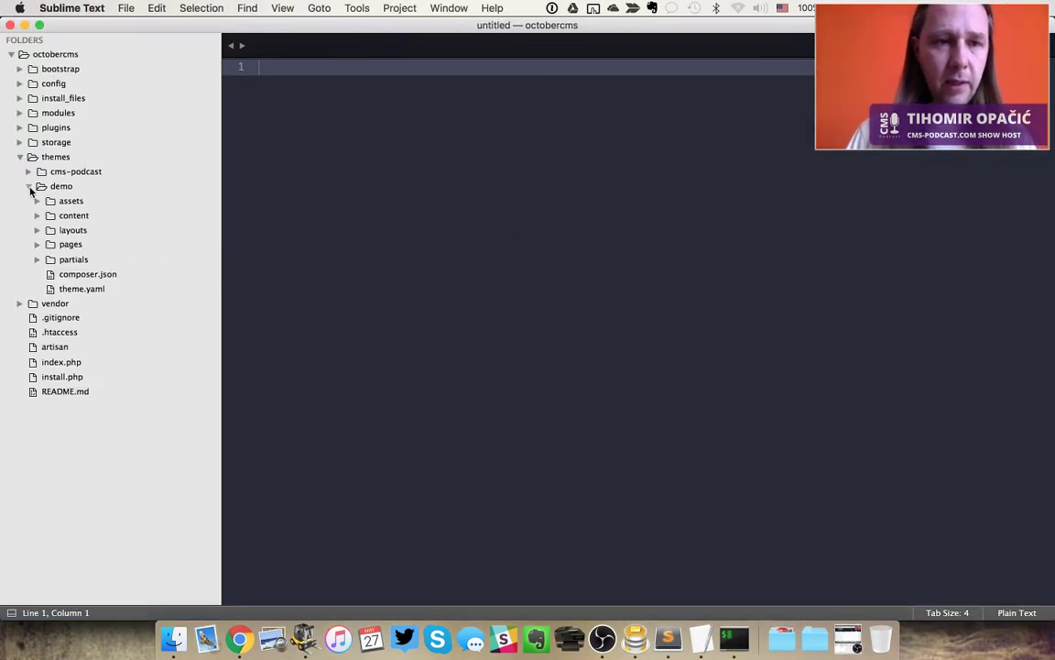
Expand themes/cms-podcast in Sublime Text and preview its theme.yaml properties
{"action": "left_click", "coordinate": [28, 172]}
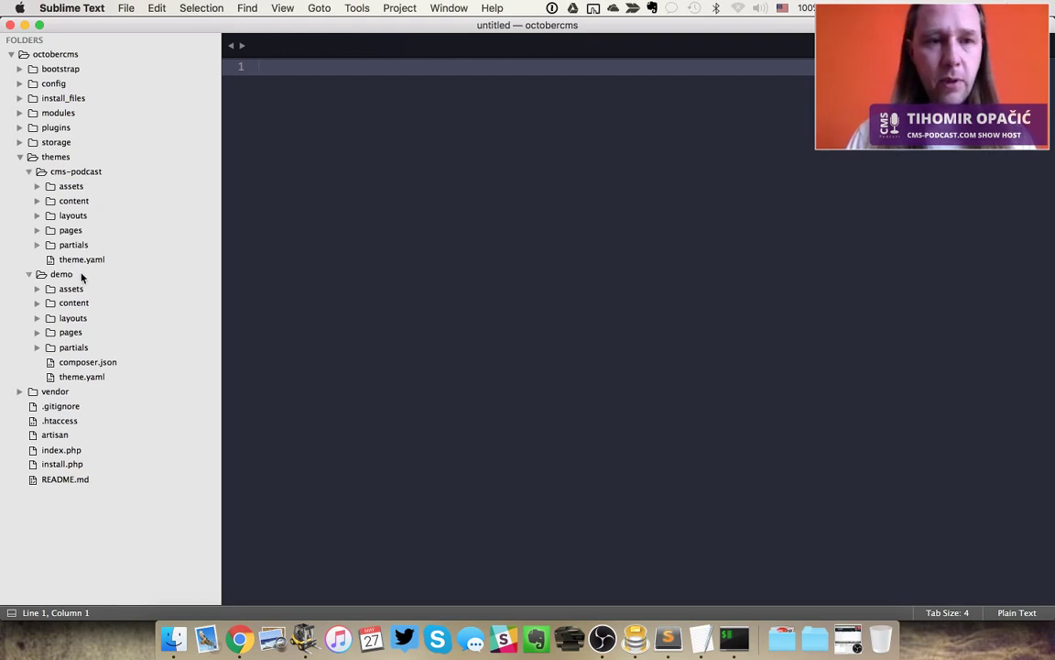
{"action": "left_click", "coordinate": [96, 259]}
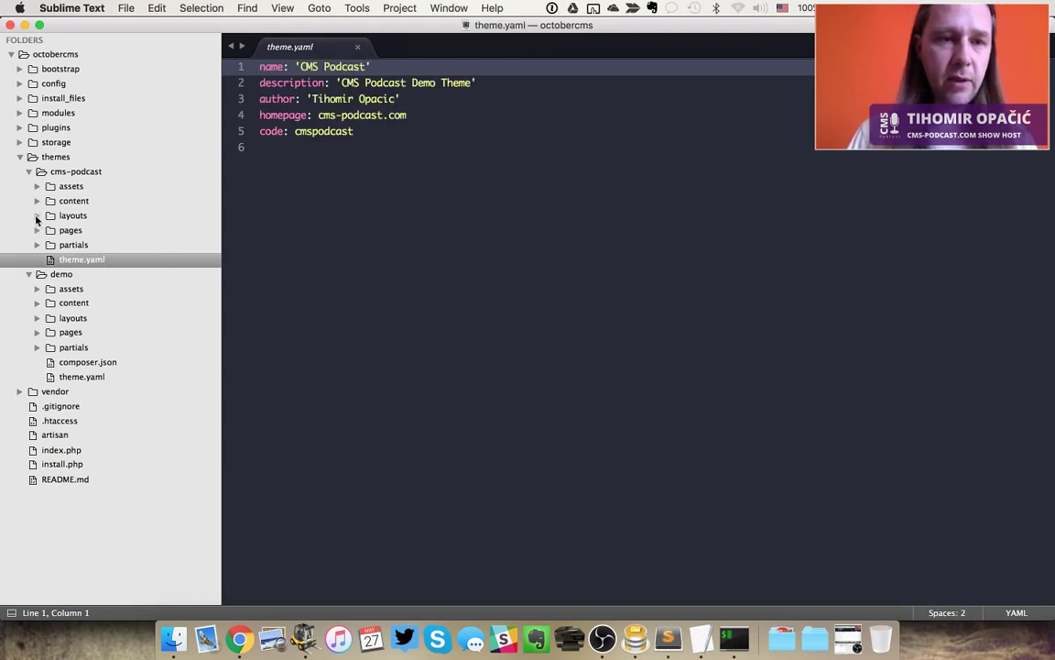
{"action": "key", "text": "super+n"}
{"action": "key", "text": "super+Tab"}
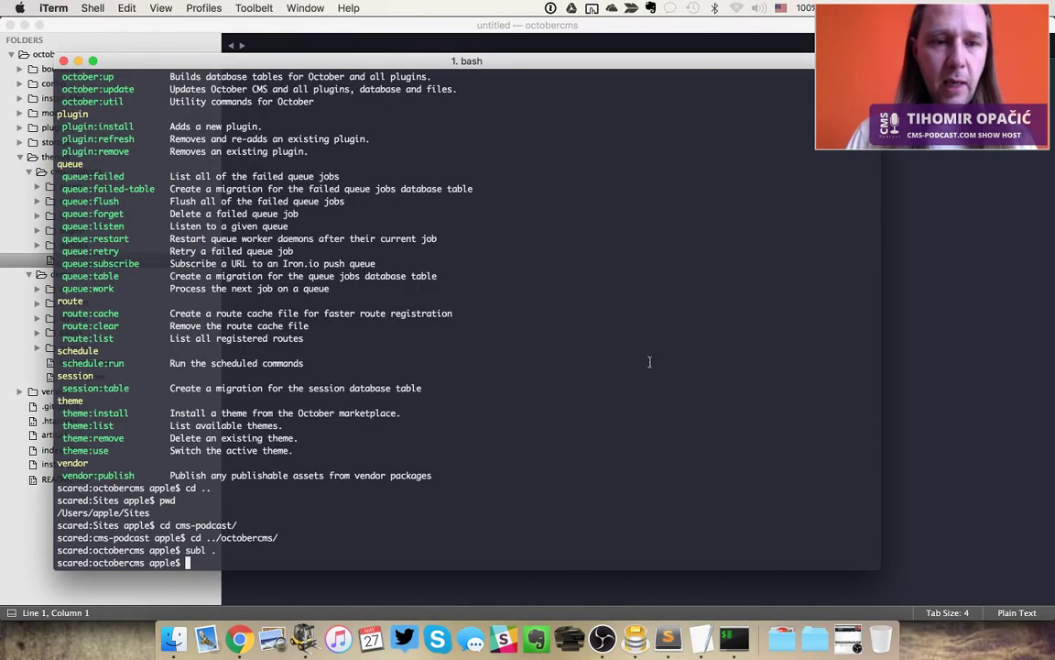
{"action": "key", "text": "super+Tab"}
{"action": "key", "text": "super+Tab"}
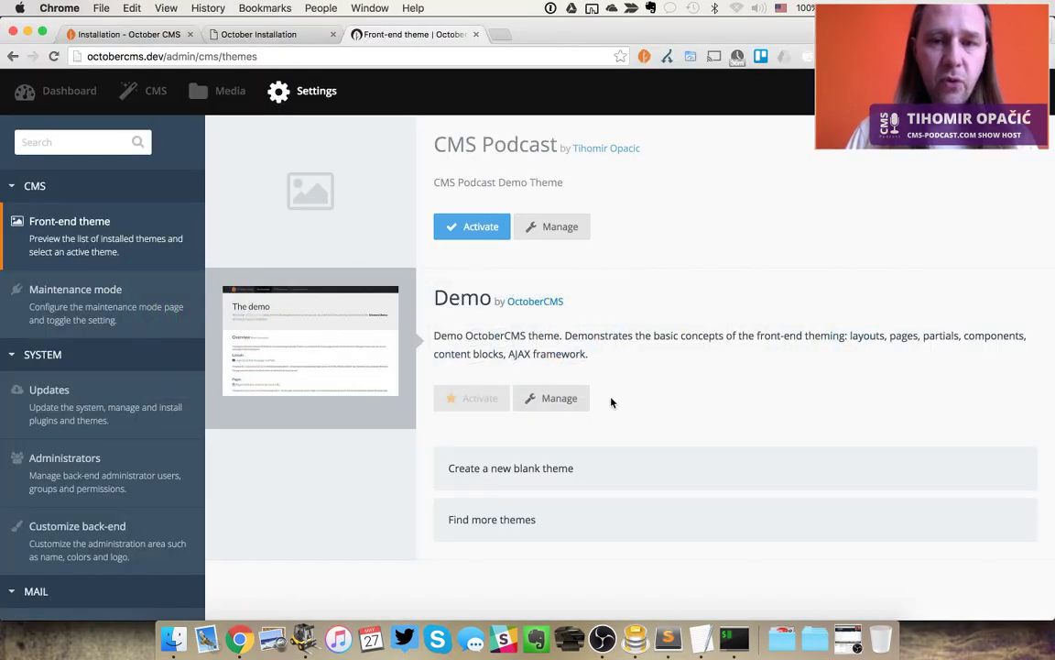
Export the Demo theme with all folders via Manage > Export, downloading demo.zip
{"action": "left_click", "coordinate": [577, 402]}
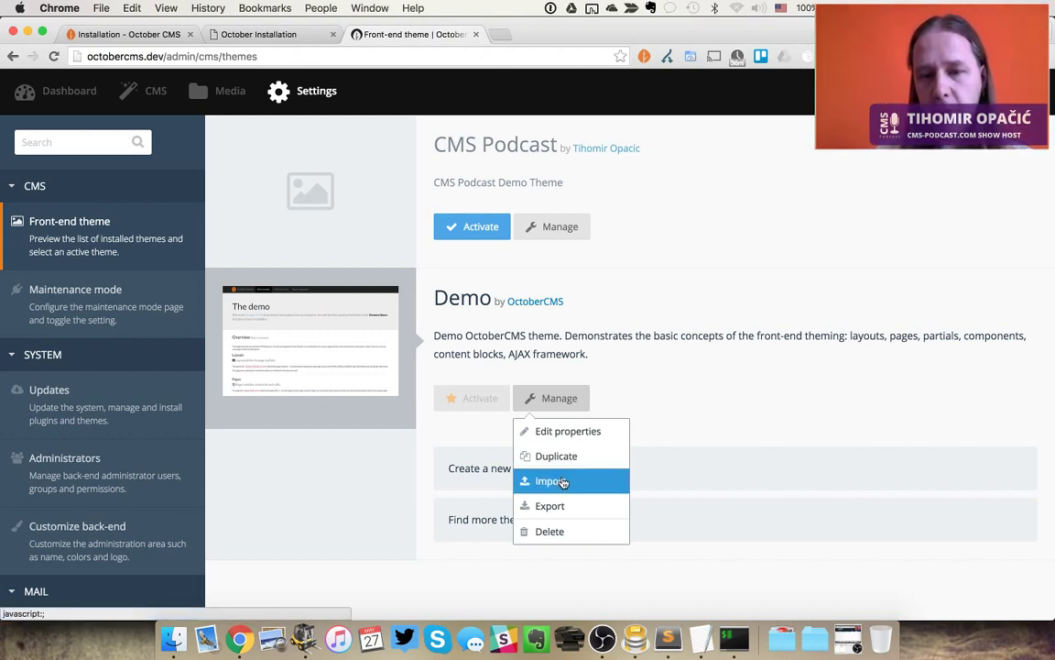
{"action": "left_click", "coordinate": [552, 506]}
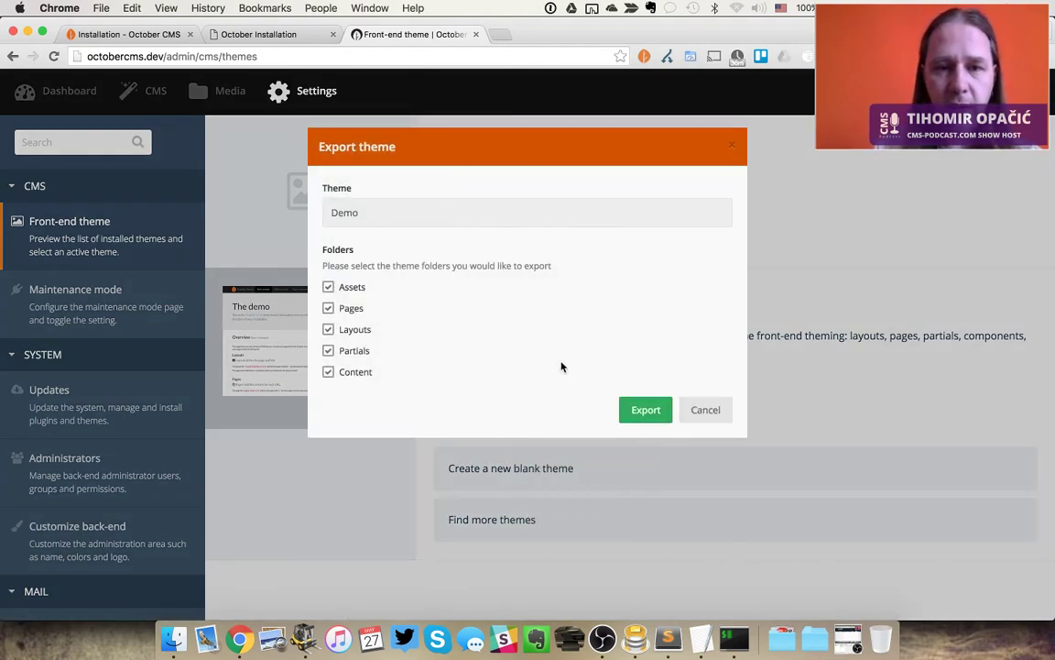
{"action": "left_click", "coordinate": [632, 410]}
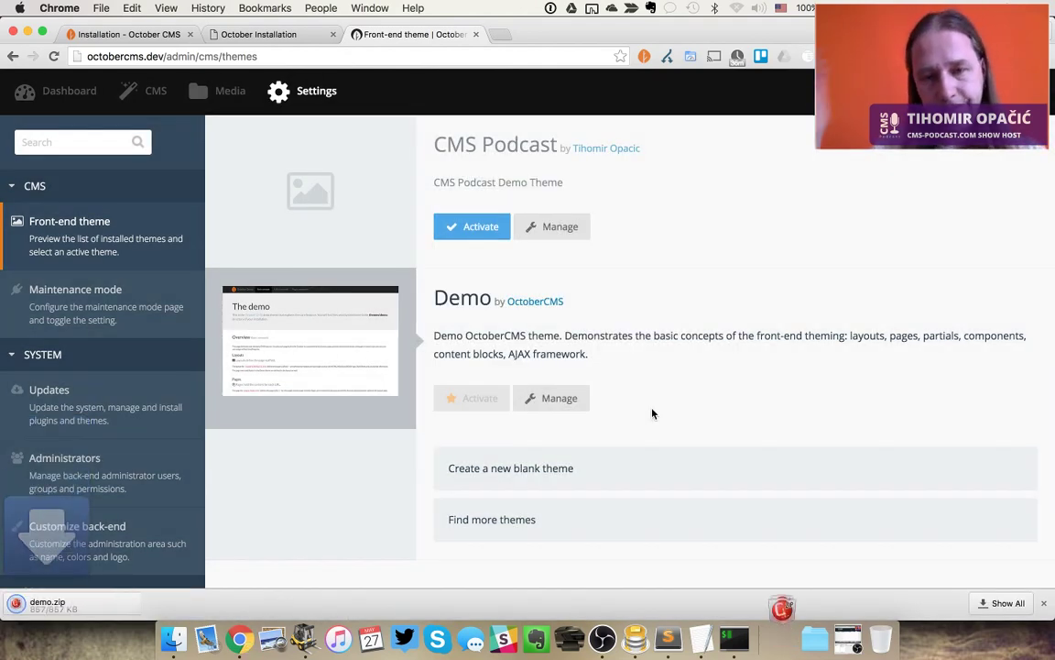
{"action": "key", "text": "super+Tab"}
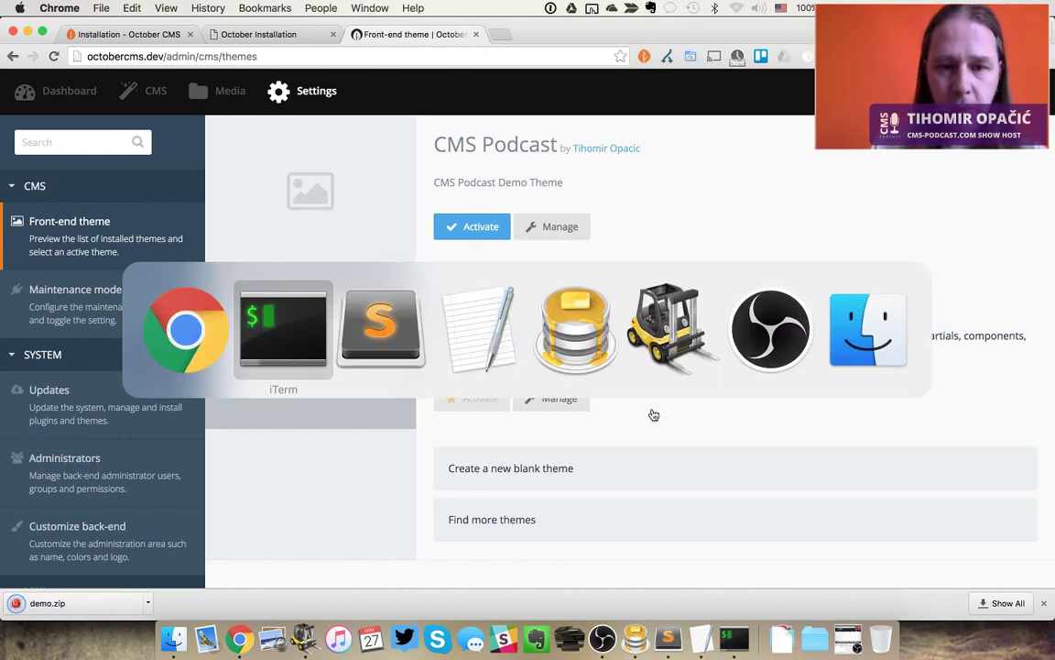
{"action": "key", "text": "super+Tab"}
{"action": "key", "text": "super+Tab"}
{"action": "key", "text": "super+Tab"}
{"action": "key", "text": "super+Tab"}
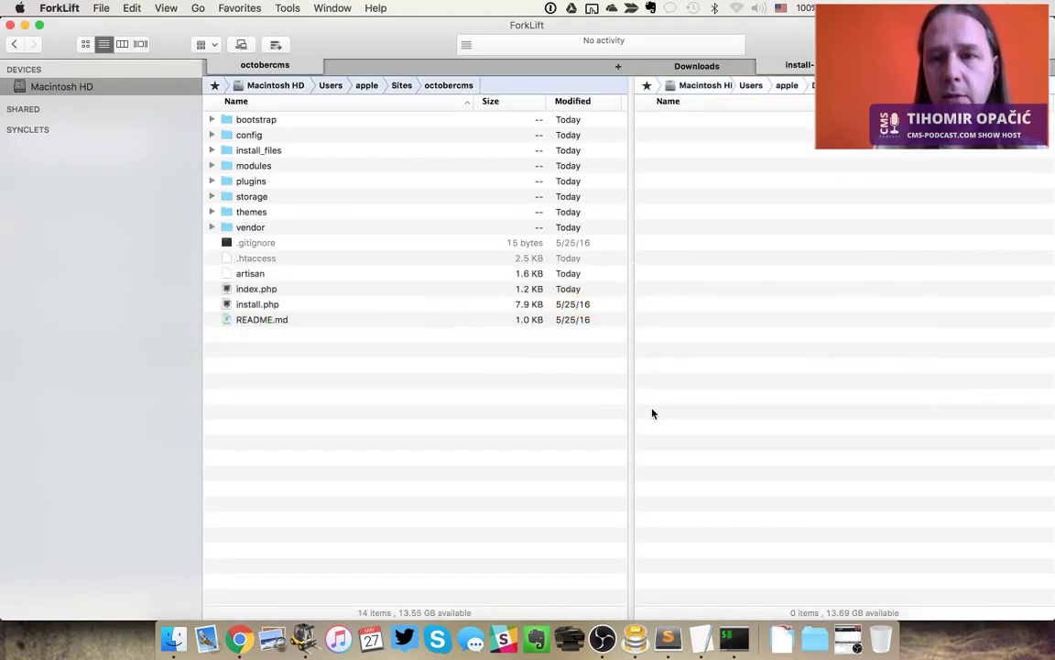
In ForkLift, open demo.zip from Downloads to browse its theme folders and theme.yaml
{"action": "key", "text": "super+alt+l"}
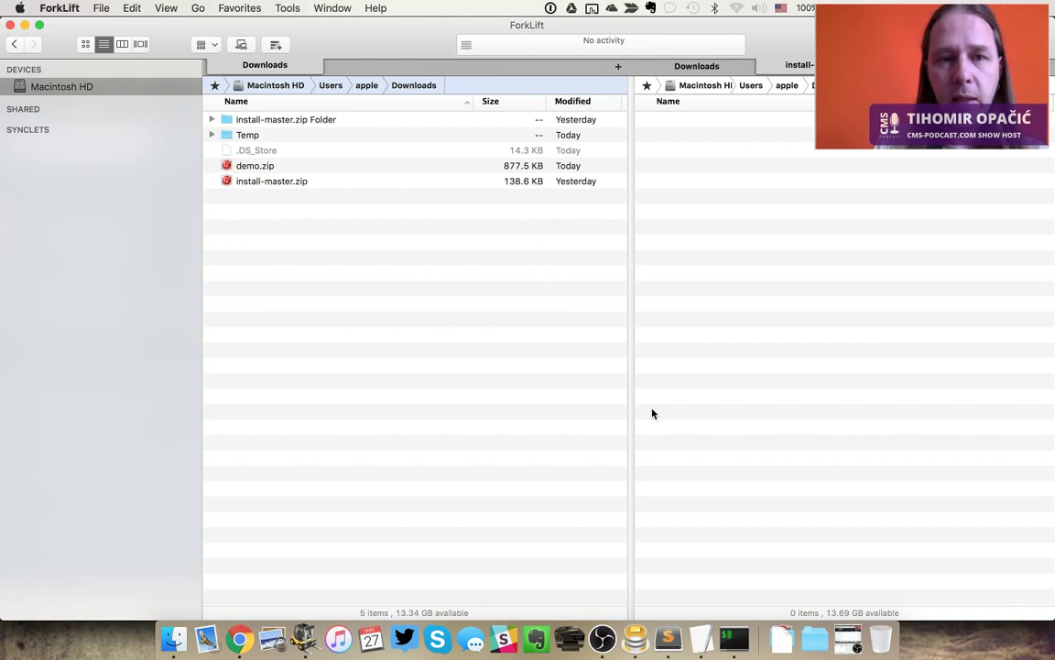
{"action": "key", "text": "Down"}
{"action": "key", "text": "Down"}
{"action": "key", "text": "Down"}
{"action": "key", "text": "Down"}
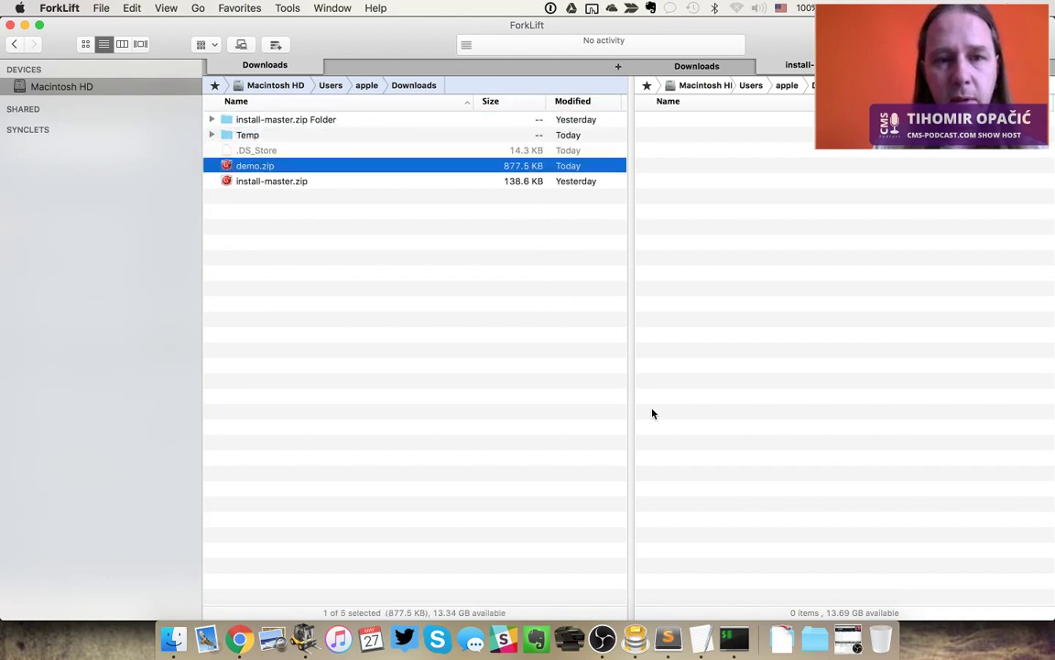
{"action": "key", "text": "super+equal"}
{"action": "key", "text": "Tab"}
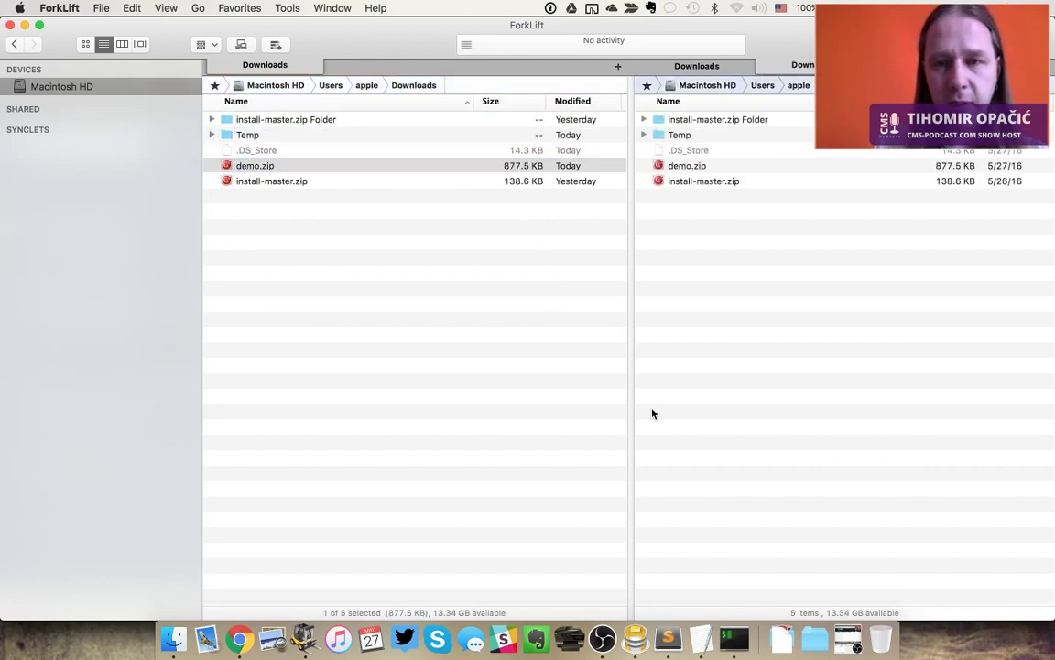
{"action": "key", "text": "Down"}
{"action": "key", "text": "Down"}
{"action": "key", "text": "Down"}
{"action": "key", "text": "Down"}
{"action": "key", "text": "Return"}
{"action": "key", "text": "Down"}
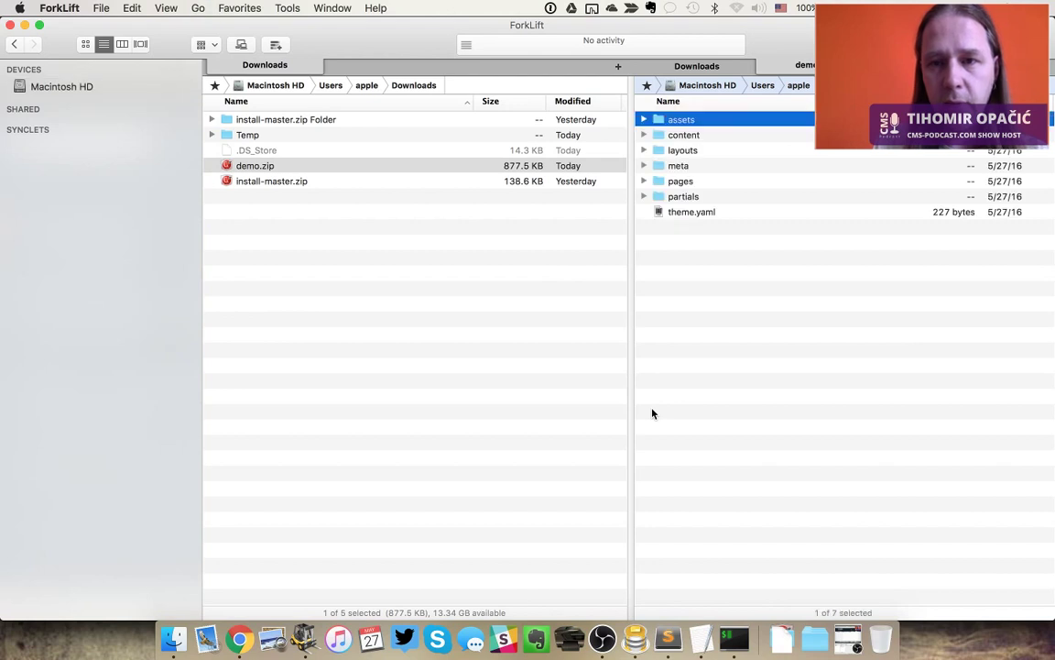
{"action": "key", "text": "super+Up"}
{"action": "key", "text": "super+Up"}
{"action": "key", "text": "super+Tab"}
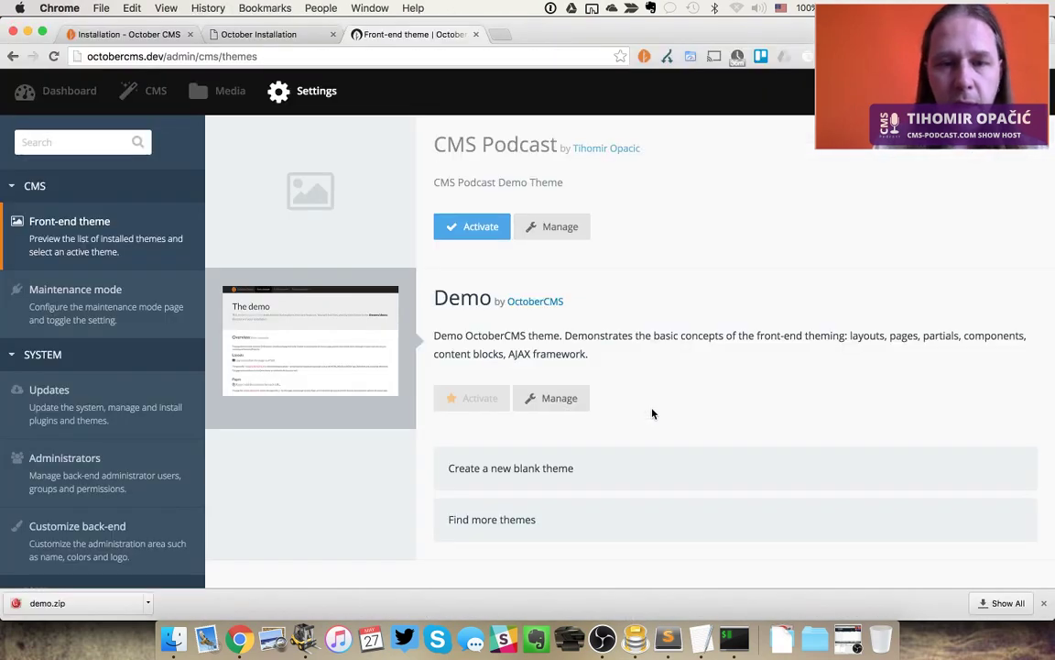
View and cancel the Demo theme's Import and Edit properties forms, then open Maintenance mode settings
{"action": "left_click", "coordinate": [575, 403]}
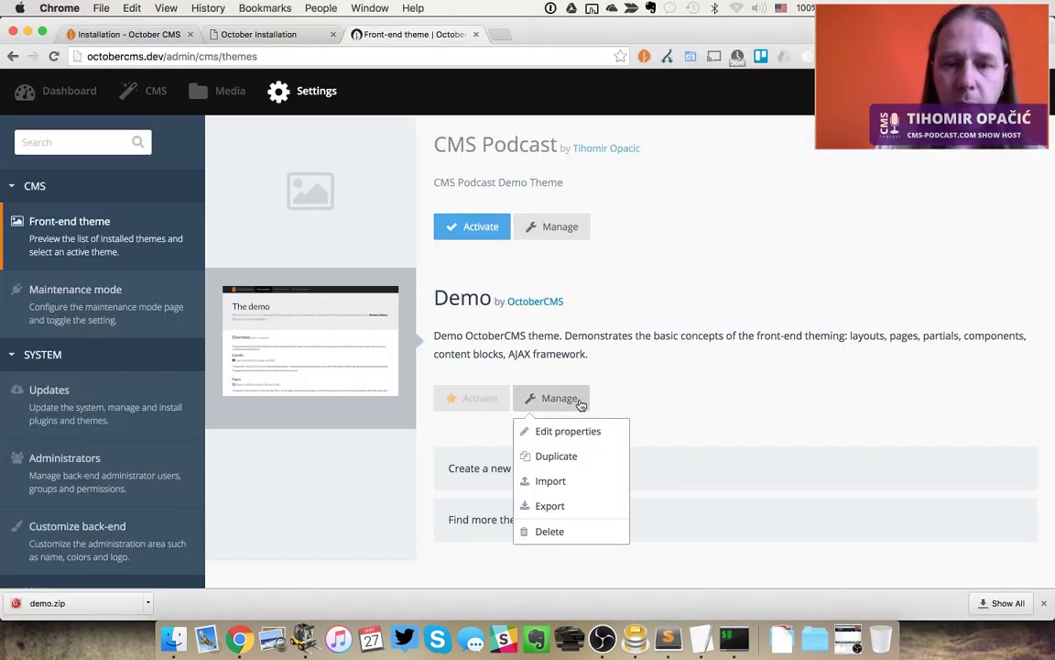
{"action": "left_click", "coordinate": [568, 481]}
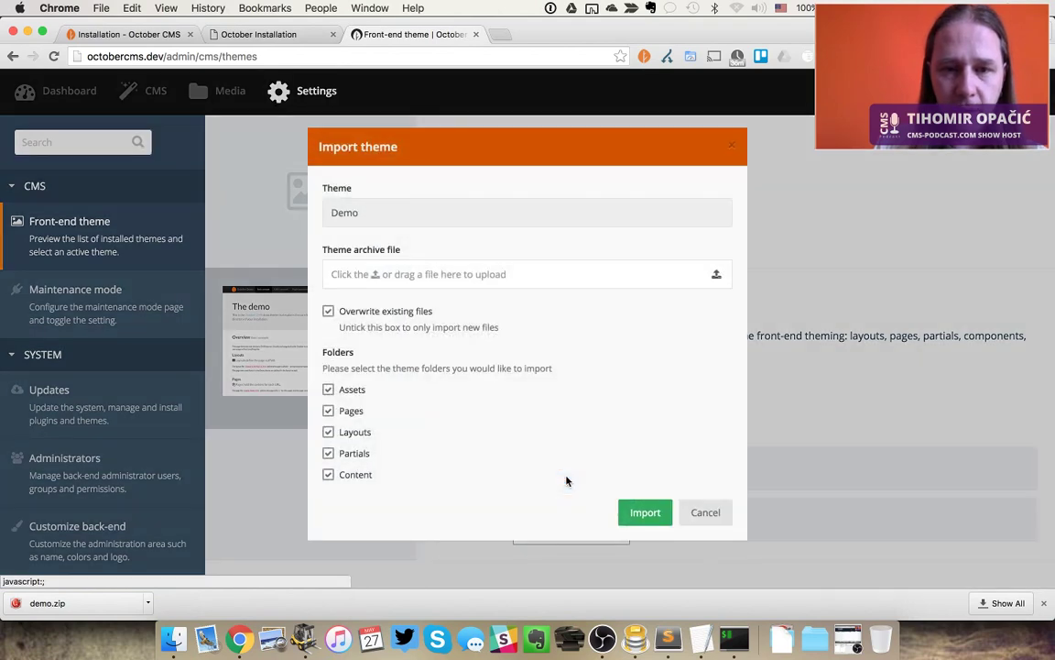
{"action": "key", "text": "Escape"}
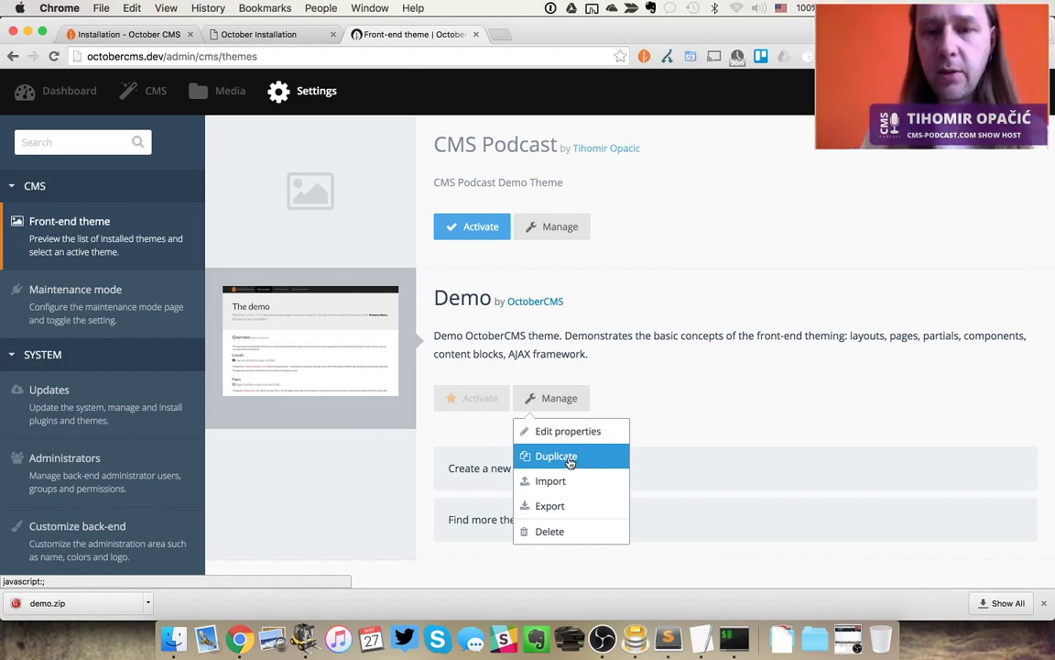
{"action": "left_click", "coordinate": [576, 434]}
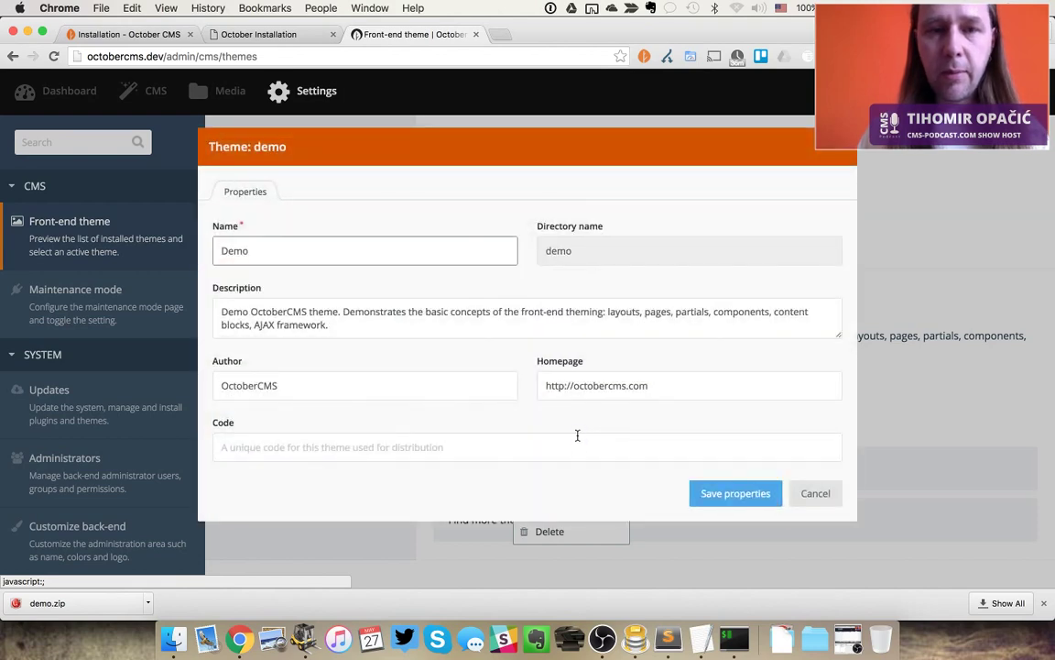
{"action": "key", "text": "Escape"}
{"action": "left_click", "coordinate": [680, 365]}
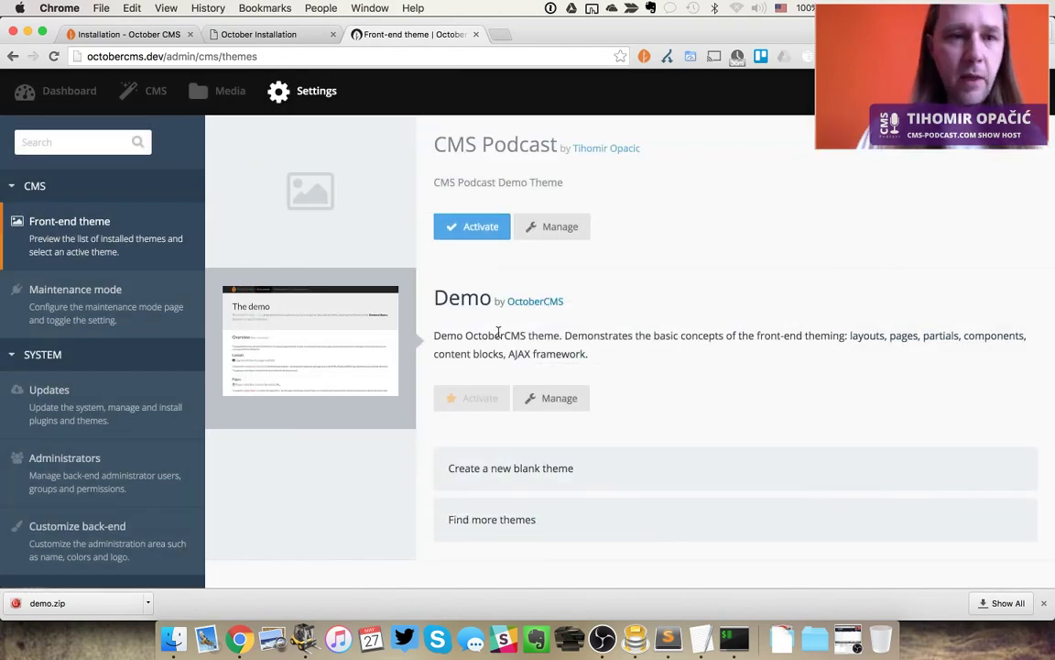
{"action": "left_click", "coordinate": [130, 288]}
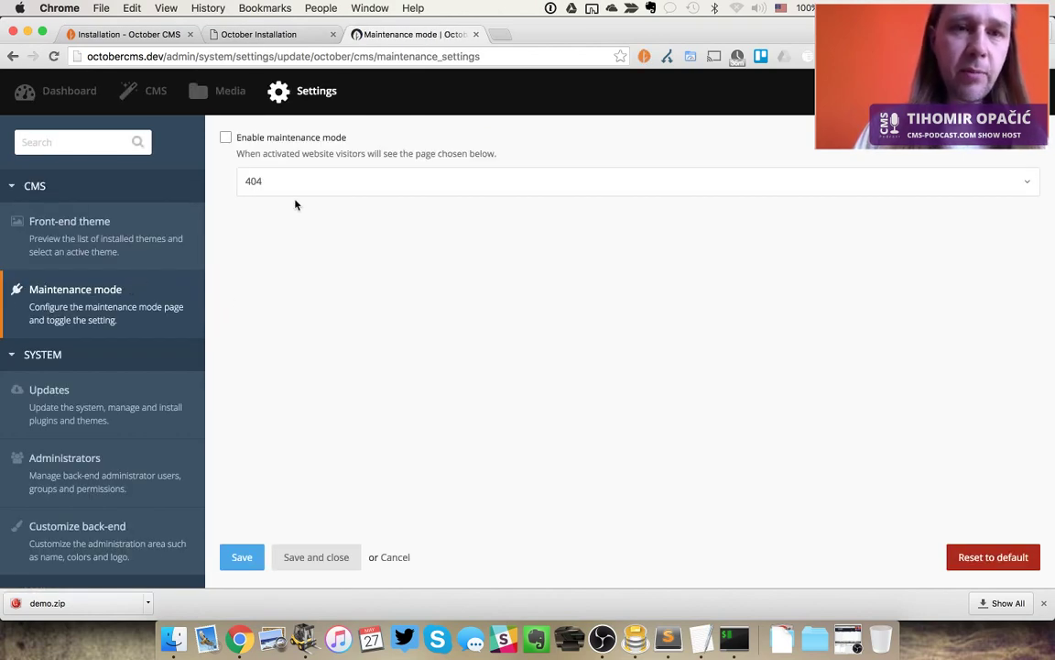
Load the site's front-end home page by removing install.php from the address
{"action": "key", "text": "super+alt+Left"}
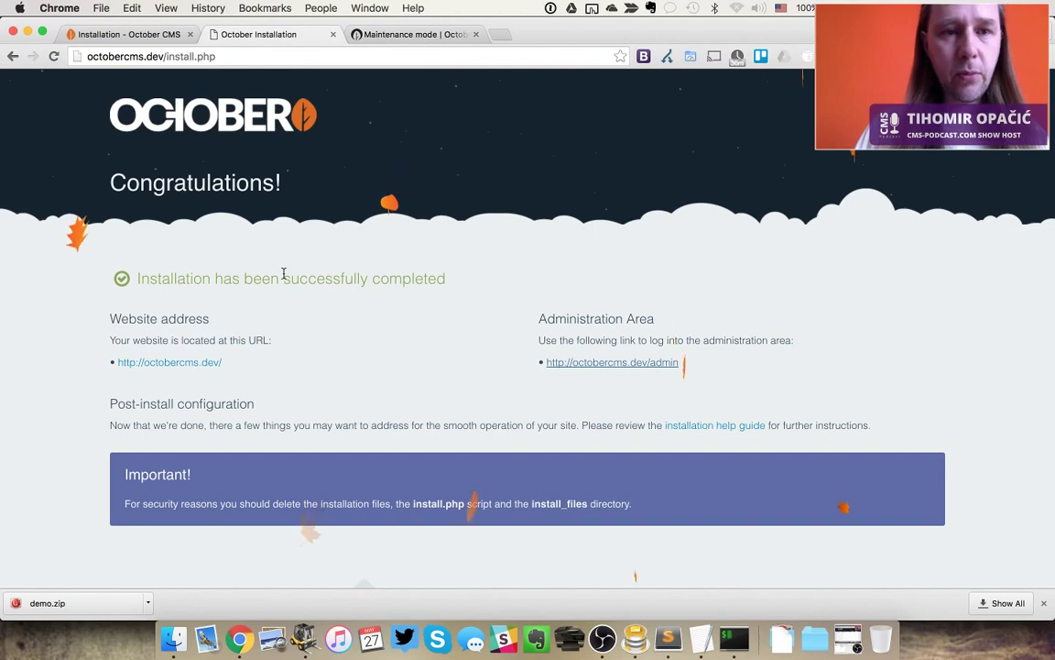
{"action": "left_click_drag", "start_coordinate": [166, 57], "coordinate": [865, 320]}
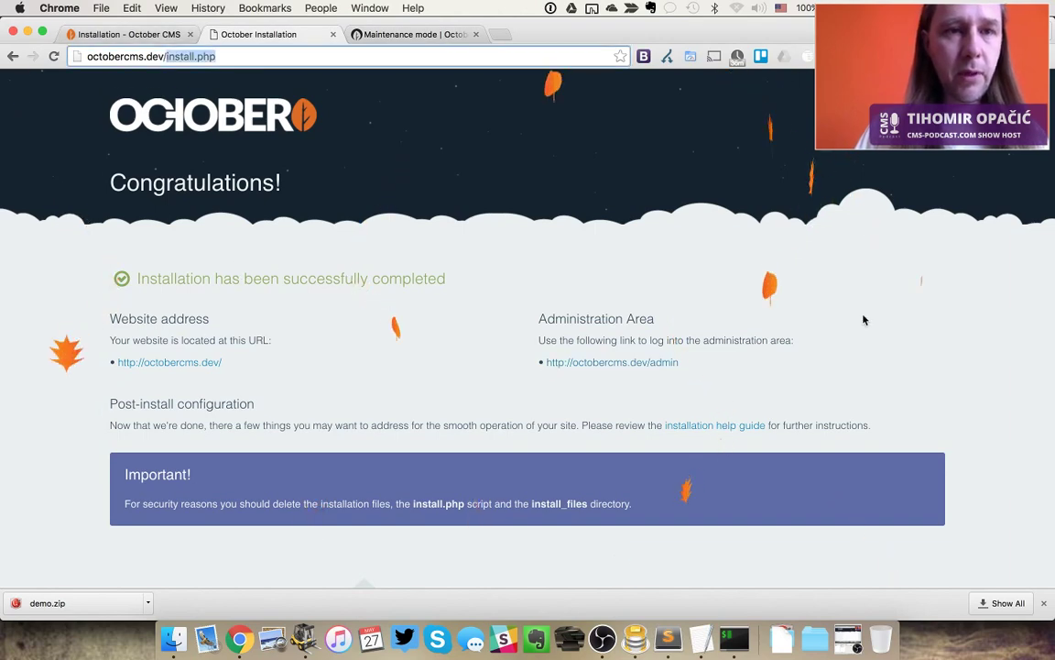
{"action": "key", "text": "BackSpace"}
{"action": "key", "text": "Return"}
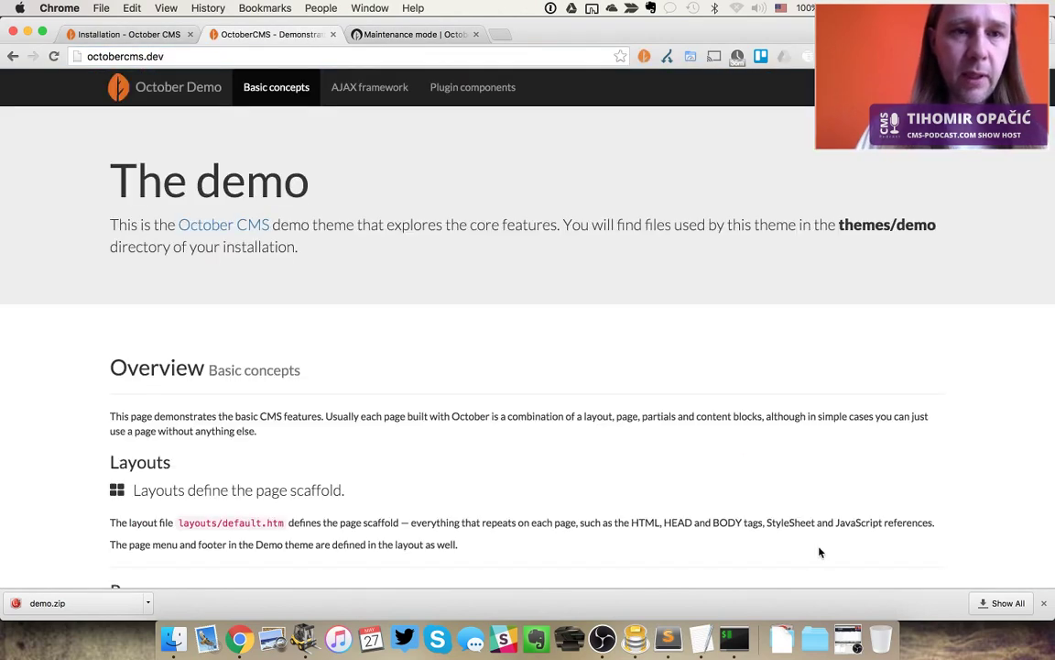
Enable maintenance mode, save and close, then reload the demo site to check it
{"action": "key", "text": "ctrl+Tab"}
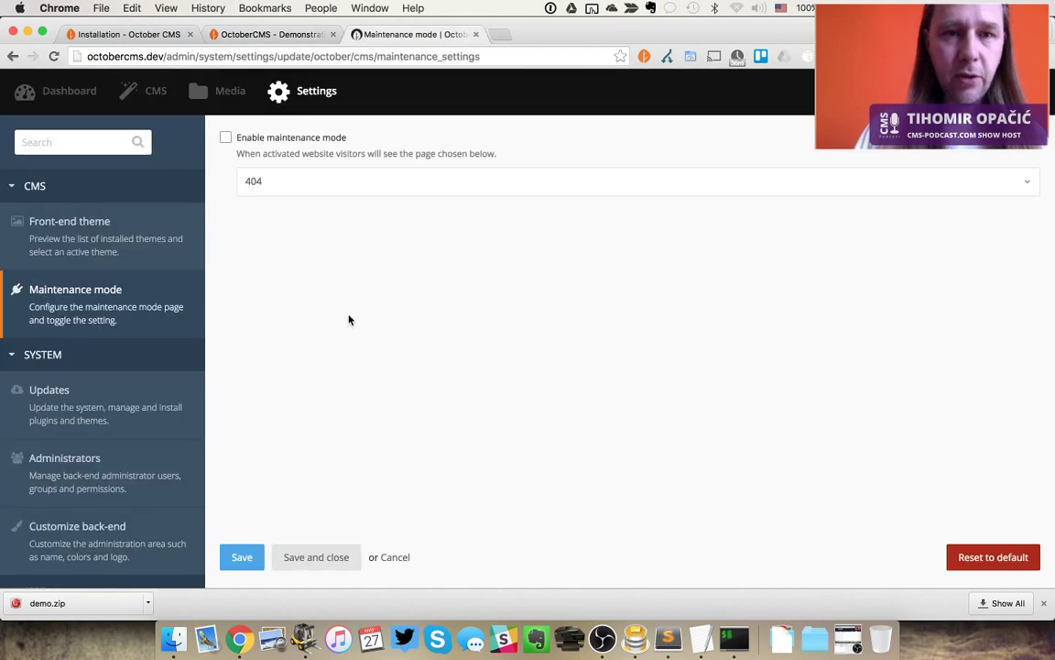
{"action": "left_click", "coordinate": [289, 139]}
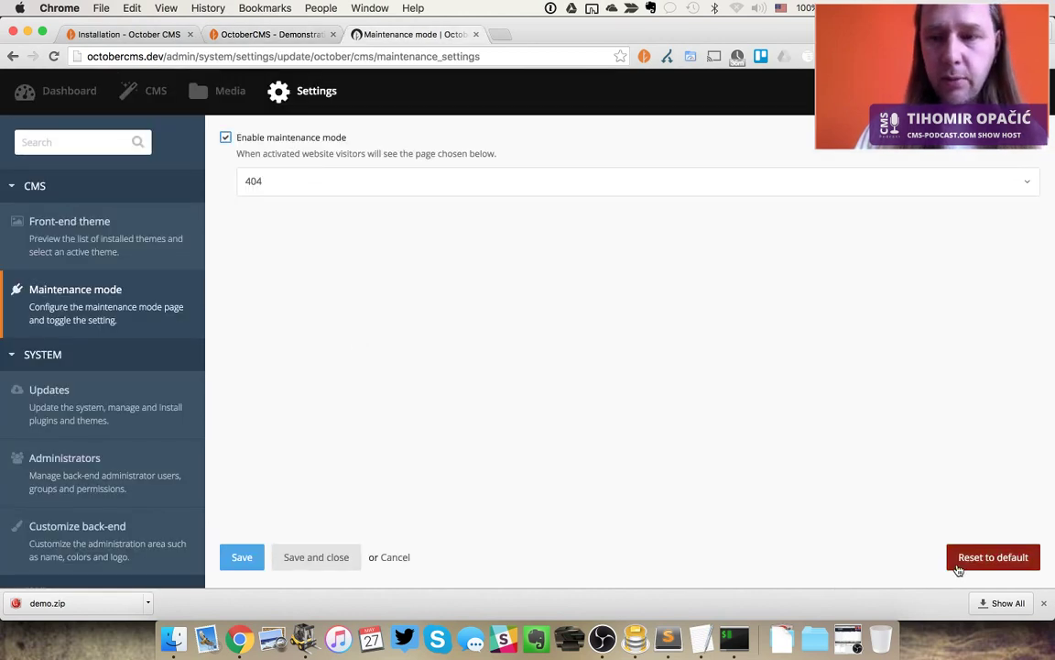
{"action": "left_click", "coordinate": [311, 558]}
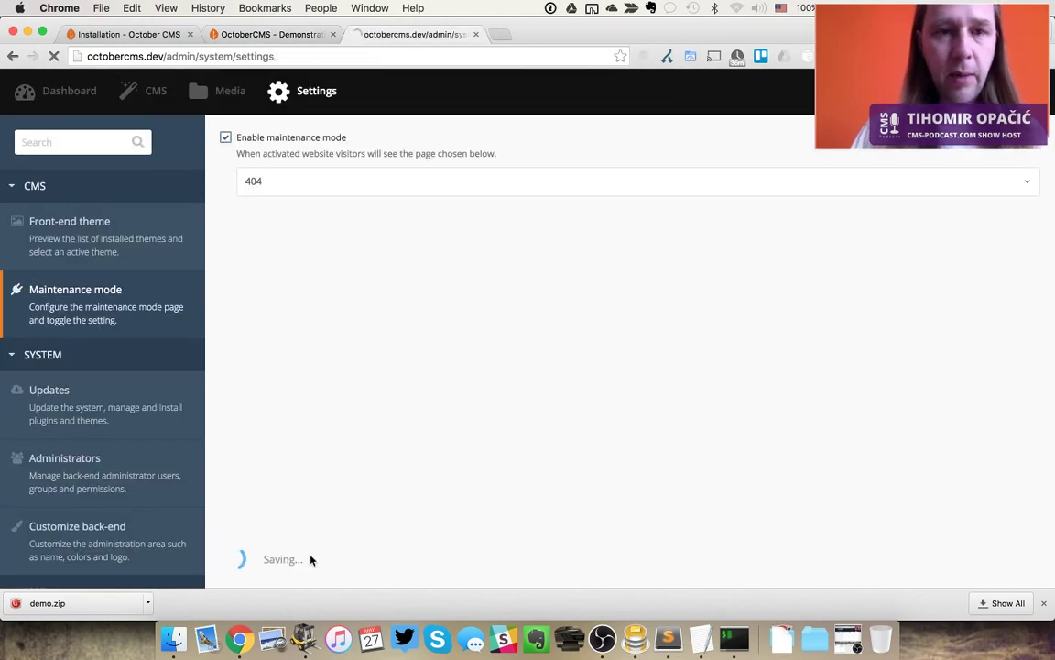
{"action": "key", "text": "ctrl+shift+Tab"}
{"action": "key", "text": "super+r"}
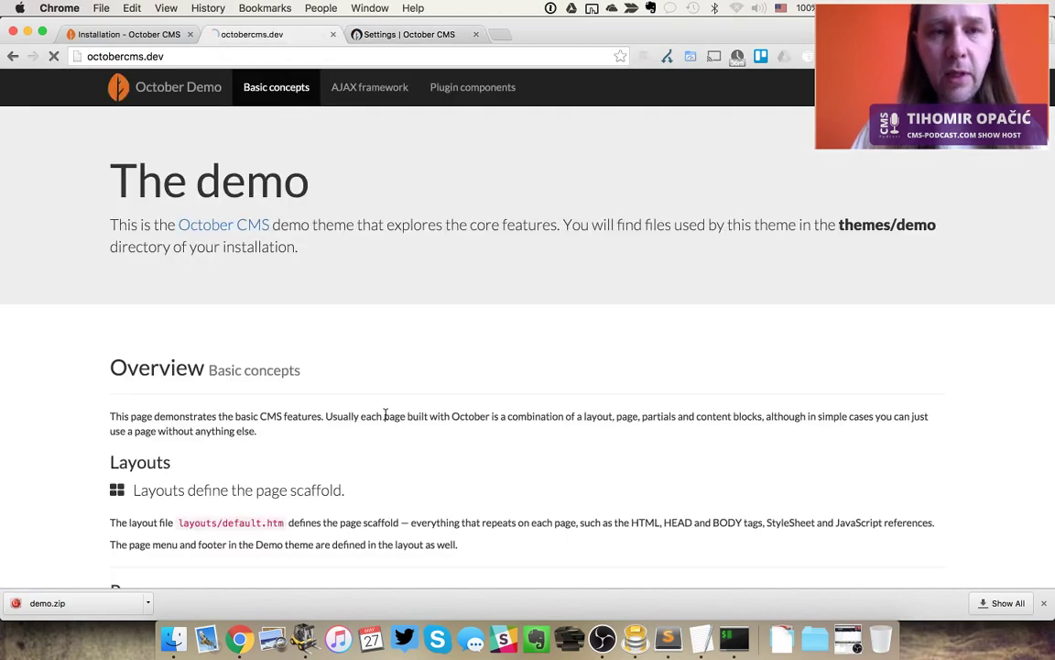
{"action": "key", "text": "super+r"}
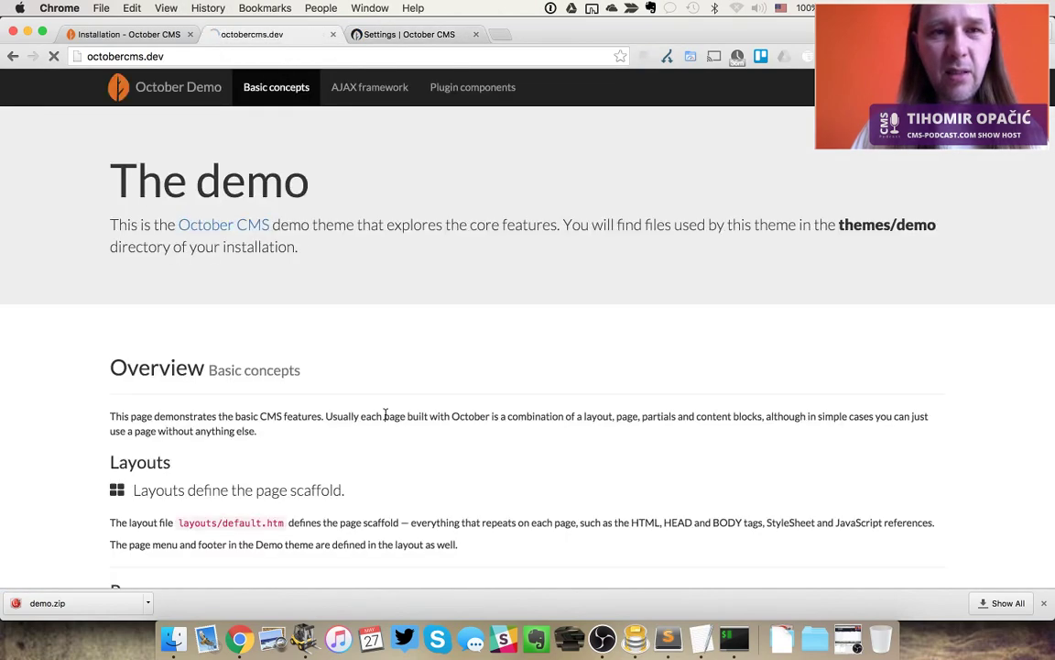
Reopen Maintenance mode settings and review the page list, keeping the 404 page
{"action": "key", "text": "ctrl+Tab"}
{"action": "left_click", "coordinate": [103, 305]}
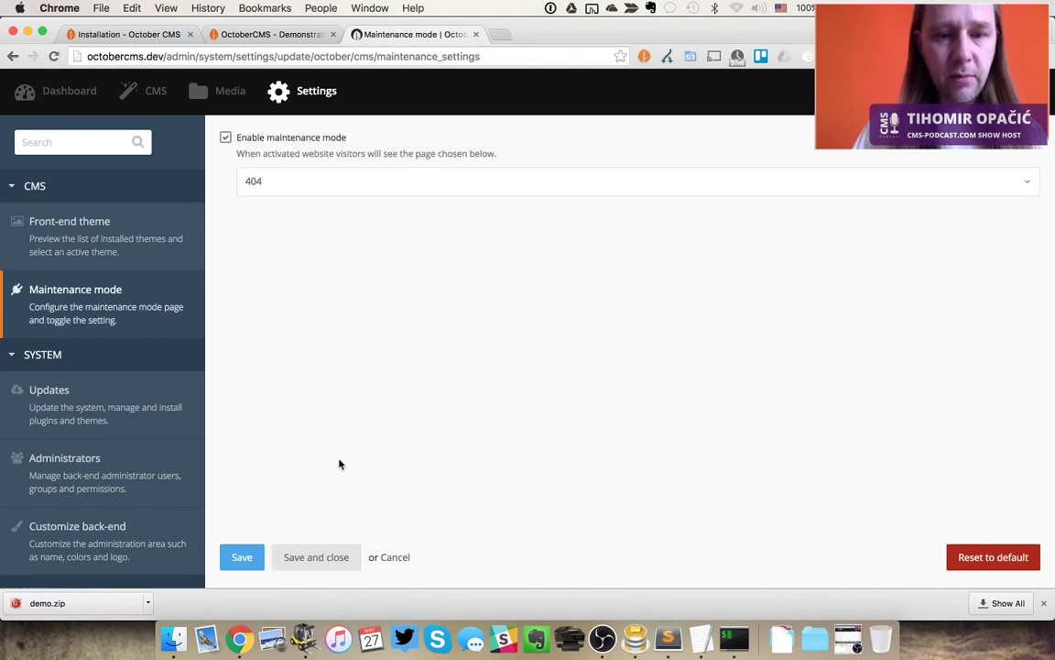
{"action": "left_click", "coordinate": [308, 183]}
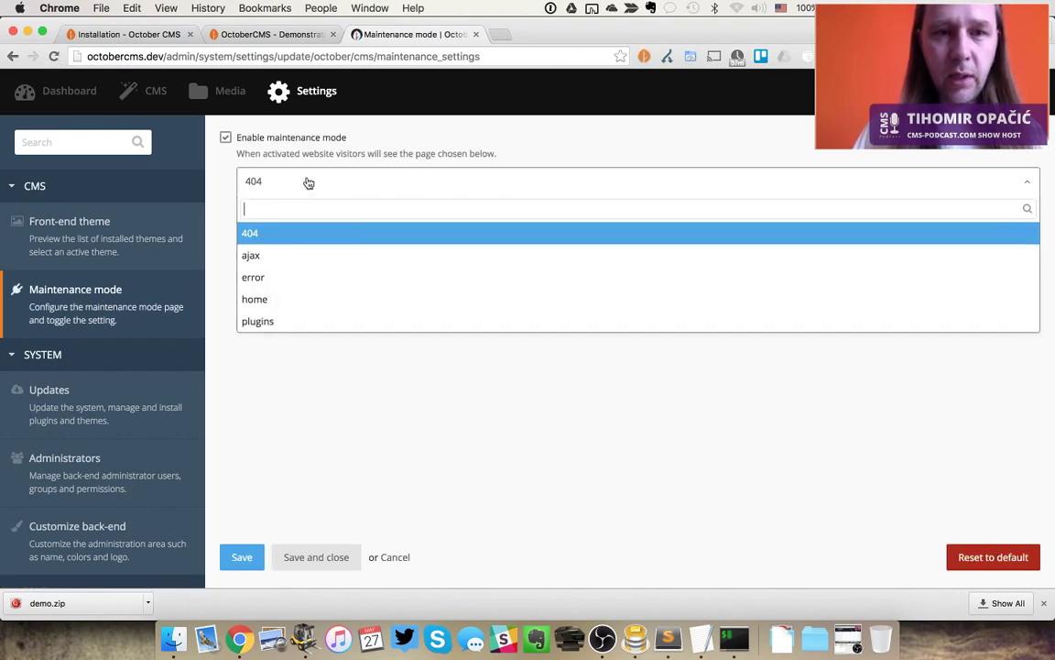
{"action": "left_click", "coordinate": [358, 155]}
{"action": "key", "text": "ctrl+shift+Tab"}
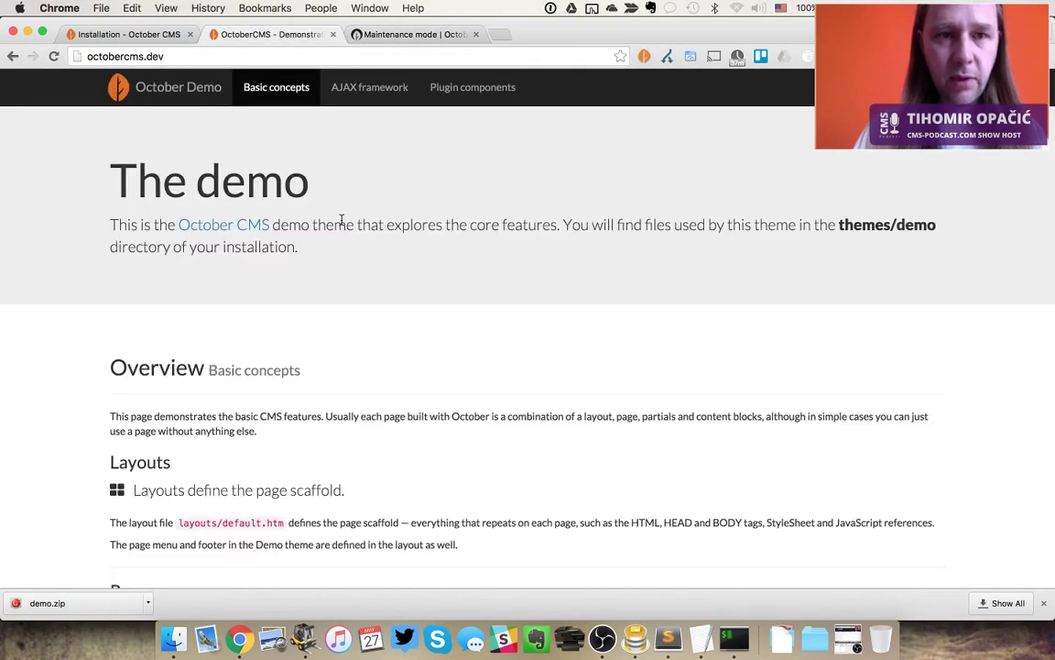
{"action": "key", "text": "ctrl+Tab"}
Untick Enable maintenance mode and save the setting
{"action": "left_click", "coordinate": [226, 137]}
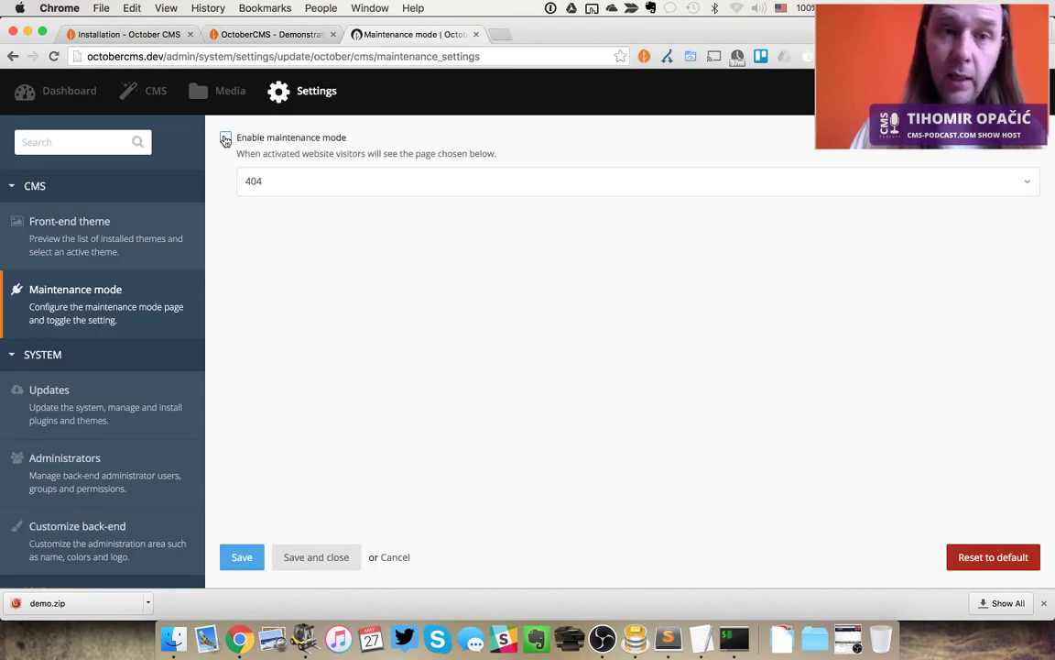
{"action": "left_click", "coordinate": [242, 559]}
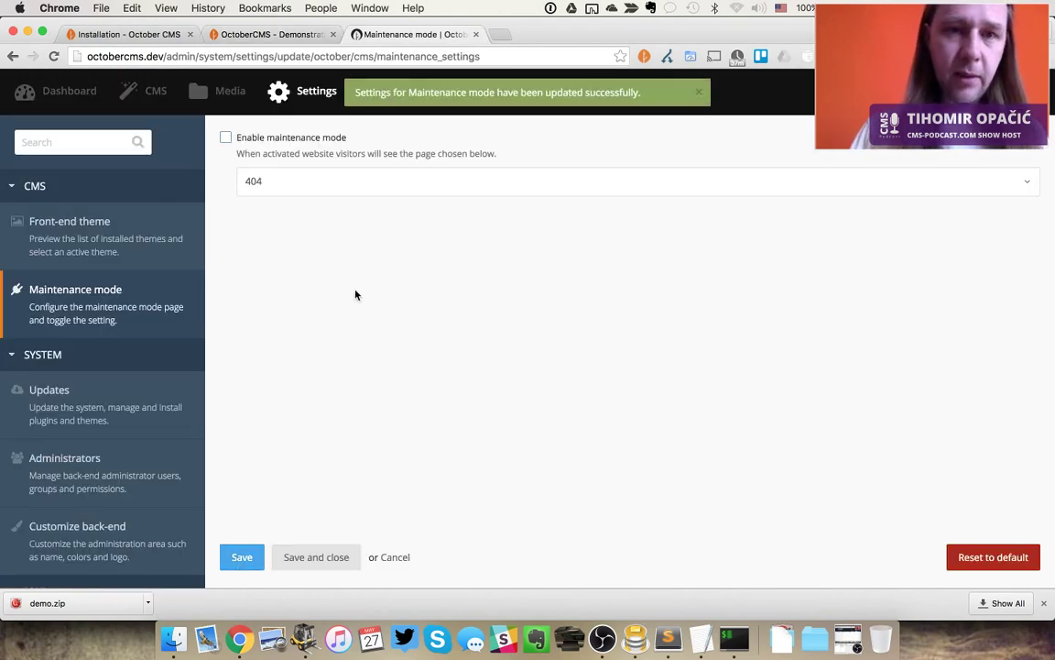
{"action": "key", "text": "ctrl+shift+Tab"}
{"action": "key", "text": "ctrl+Tab"}
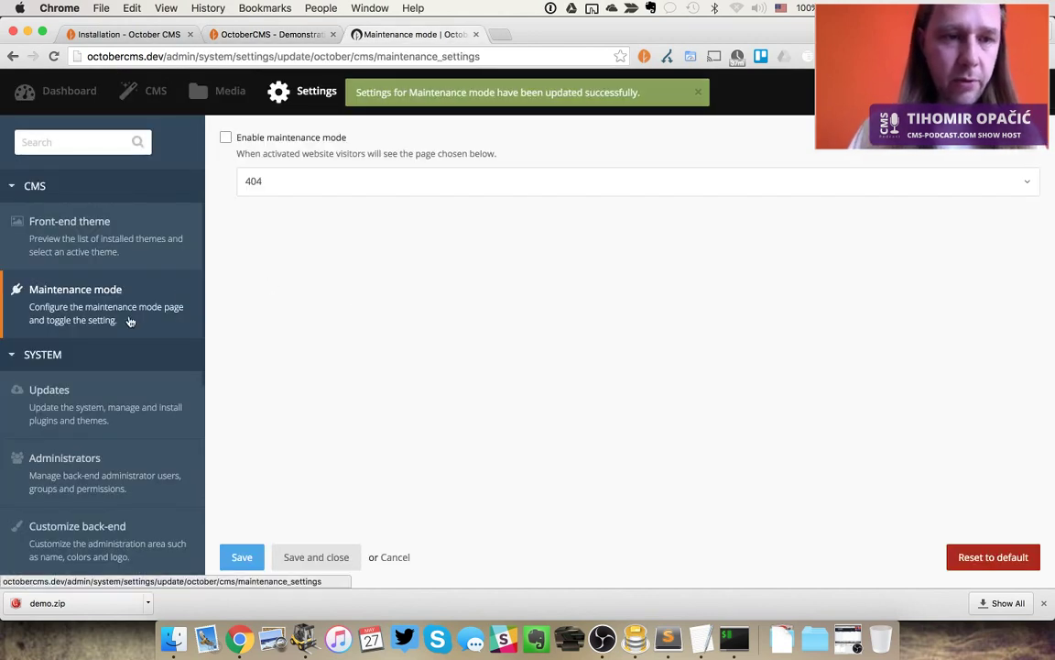
{"action": "scroll", "coordinate": [132, 319], "scroll_direction": "down", "scroll_amount": 5}
{"action": "scroll", "coordinate": [131, 320], "scroll_direction": "up", "scroll_amount": 3}
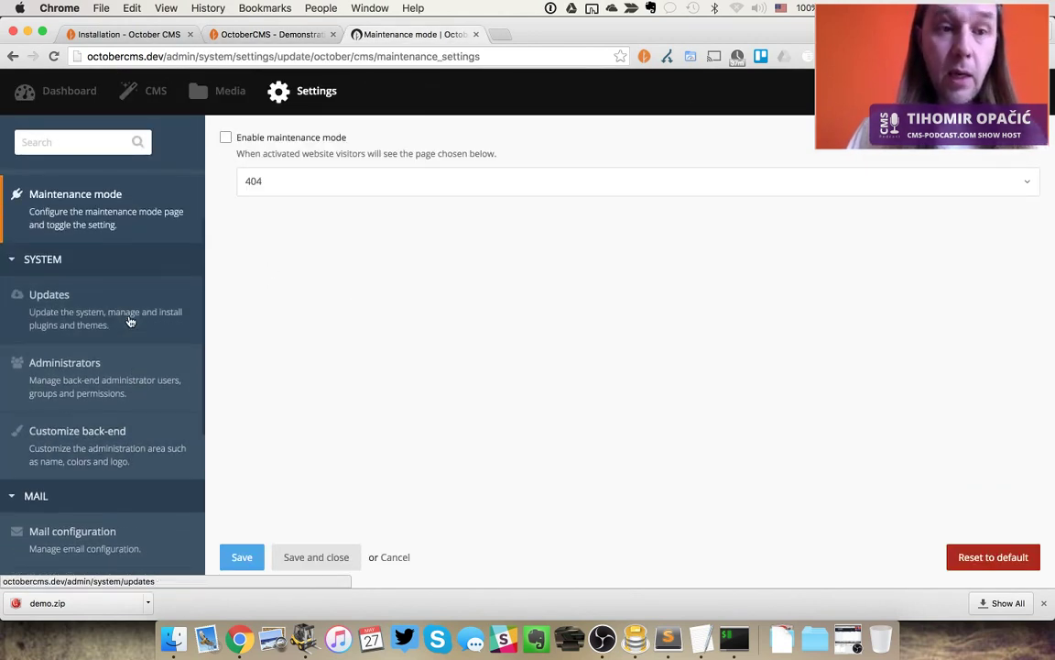
Check for October CMS updates, dismiss the no-updates message, and open the Administrators list
{"action": "left_click", "coordinate": [130, 319]}
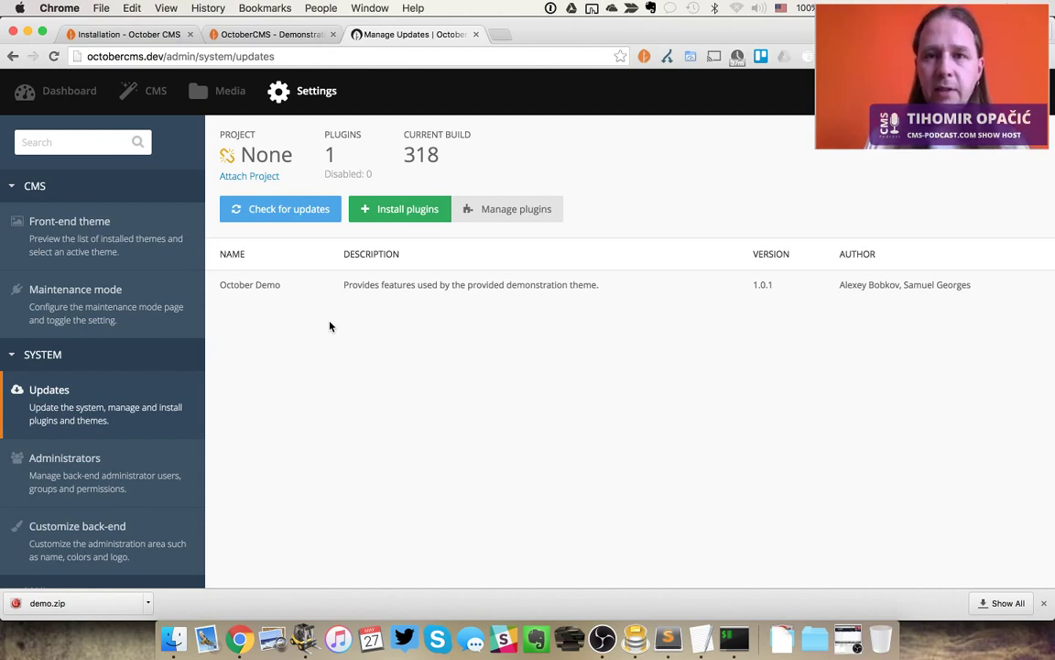
{"action": "left_click", "coordinate": [282, 210]}
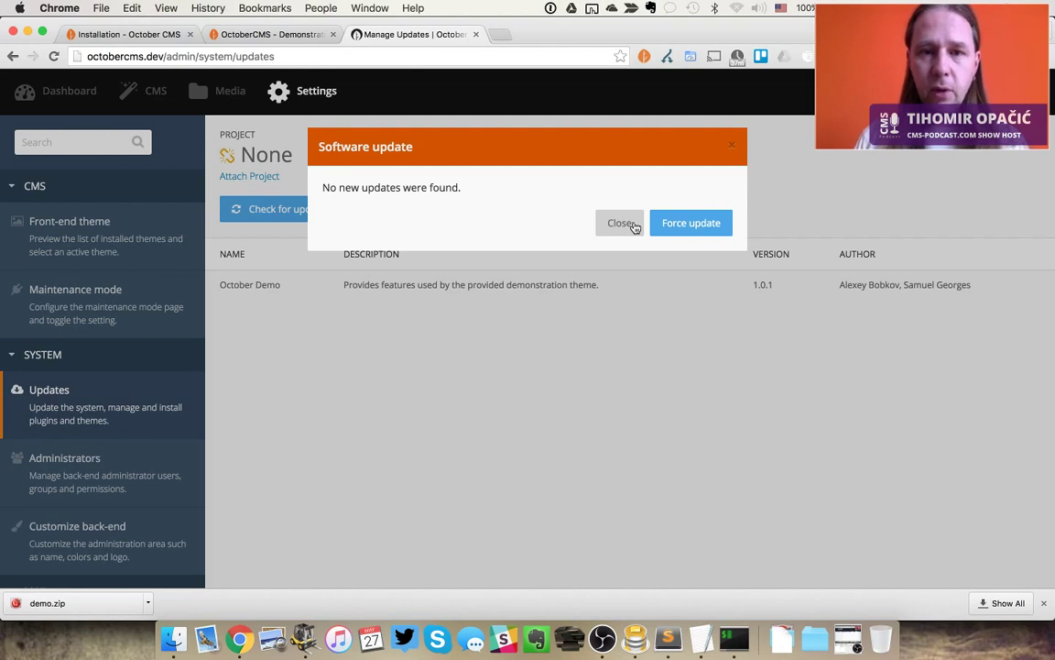
{"action": "left_click", "coordinate": [621, 224]}
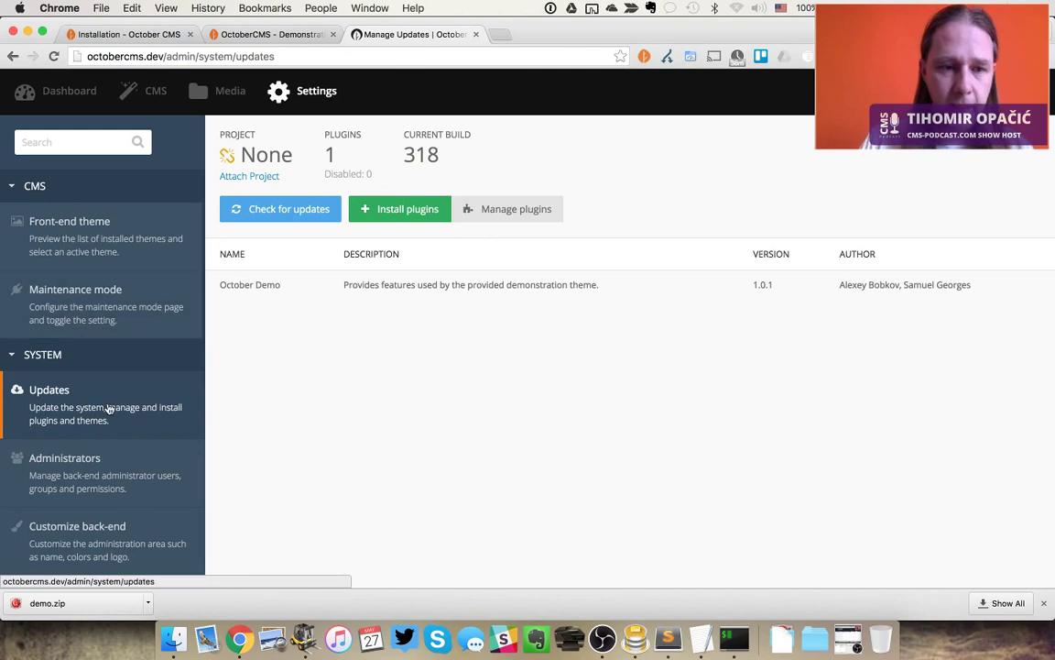
{"action": "left_click", "coordinate": [84, 449]}
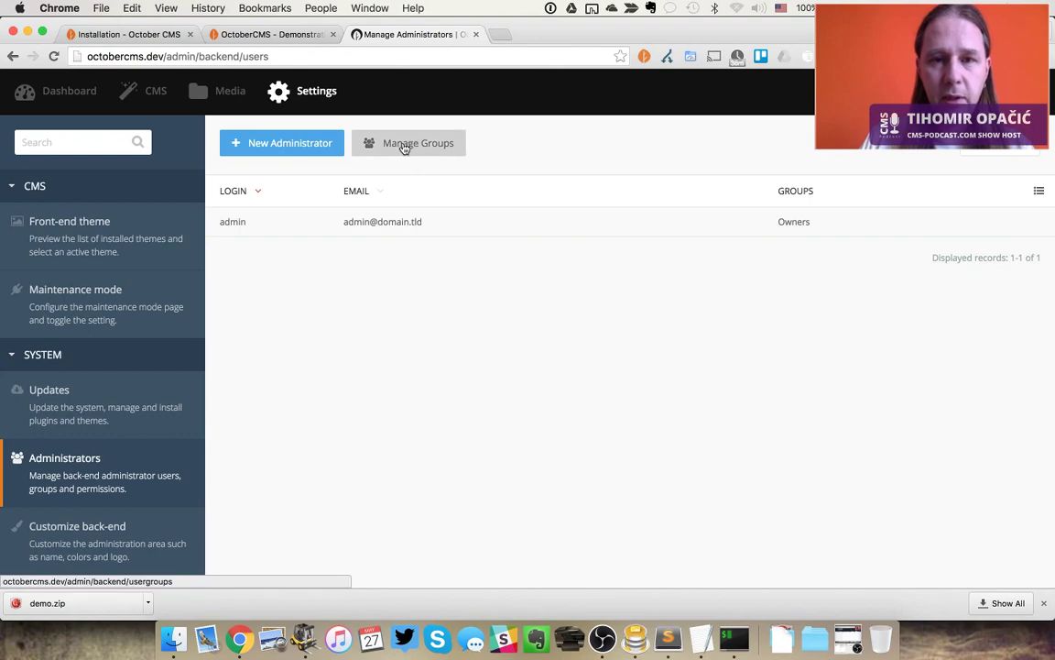
In the back-end branding Colors tab, set Primary (Light) and Primary (Dark) to purple and save
{"action": "scroll", "coordinate": [118, 455], "scroll_direction": "down", "scroll_amount": 5}
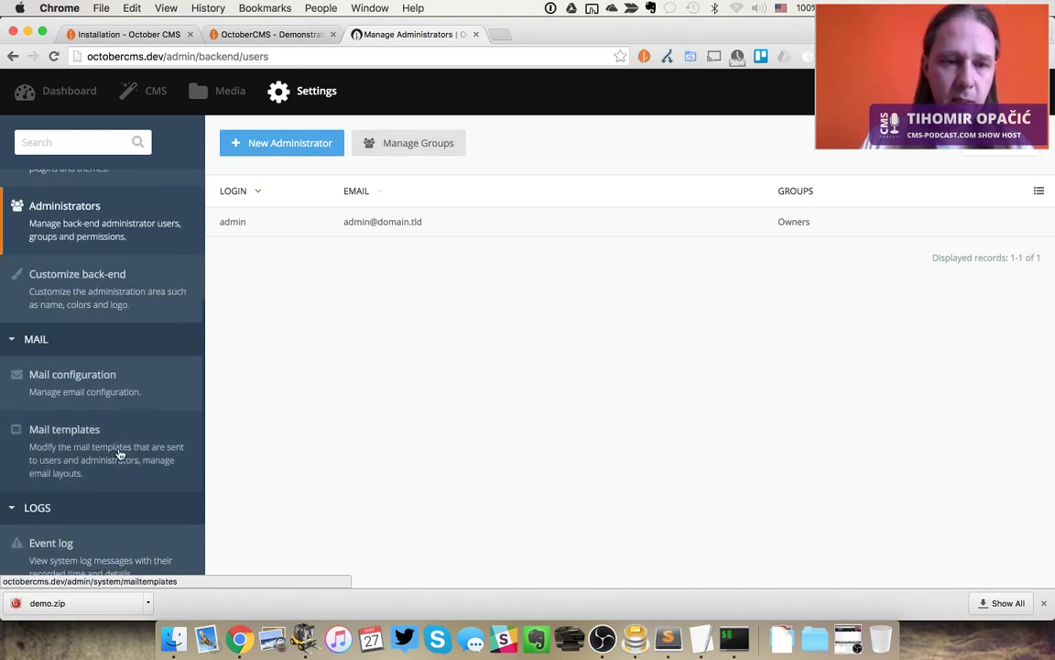
{"action": "left_click", "coordinate": [117, 289]}
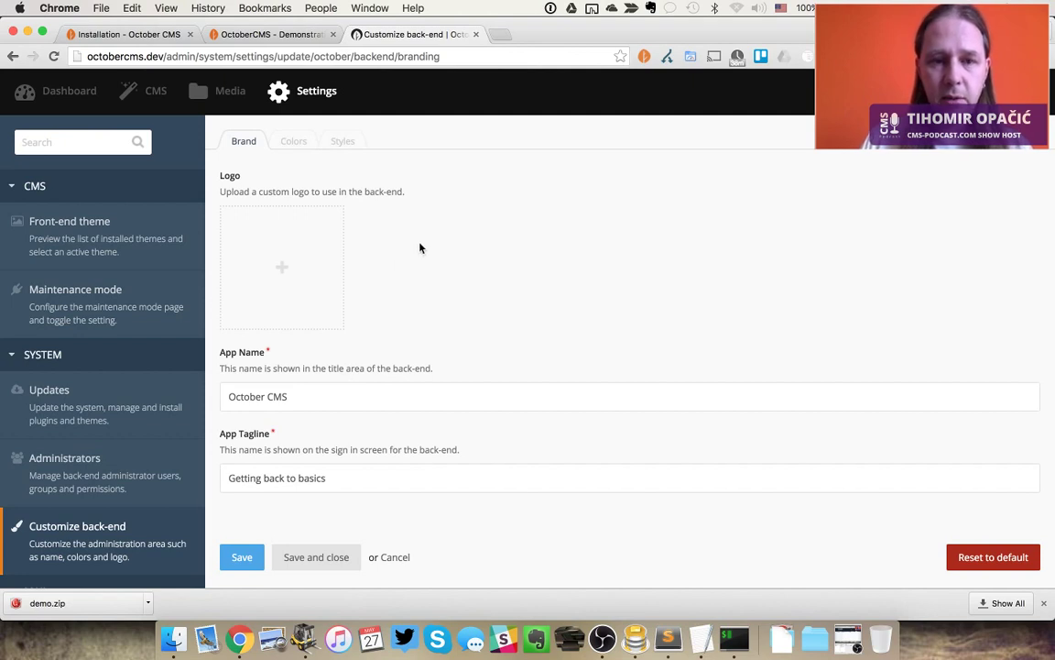
{"action": "left_click", "coordinate": [290, 142]}
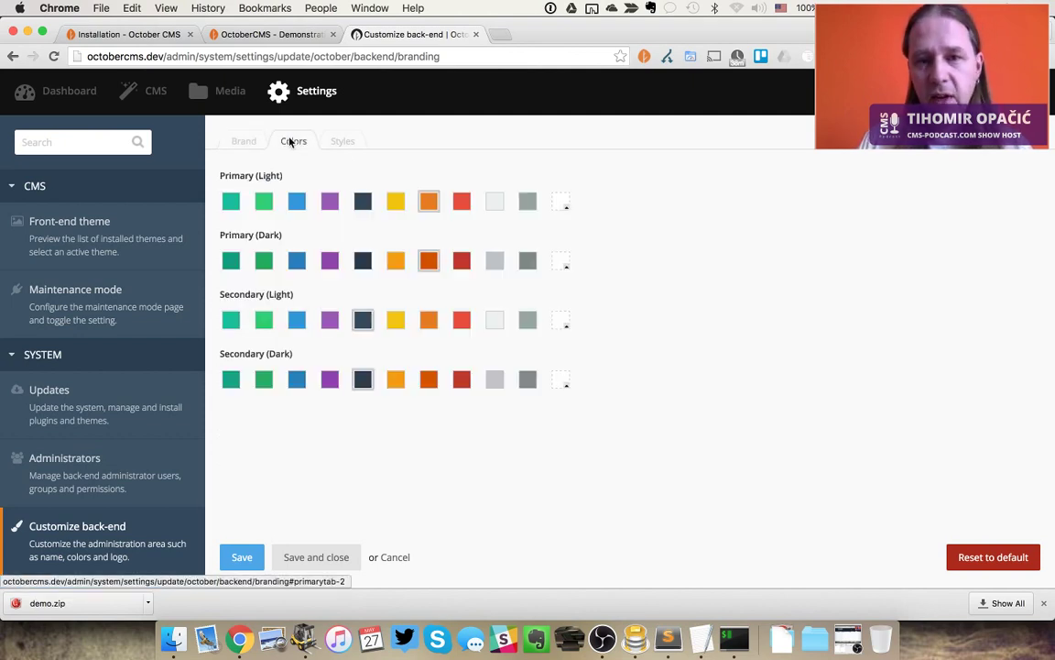
{"action": "left_click", "coordinate": [330, 203]}
{"action": "left_click", "coordinate": [330, 261]}
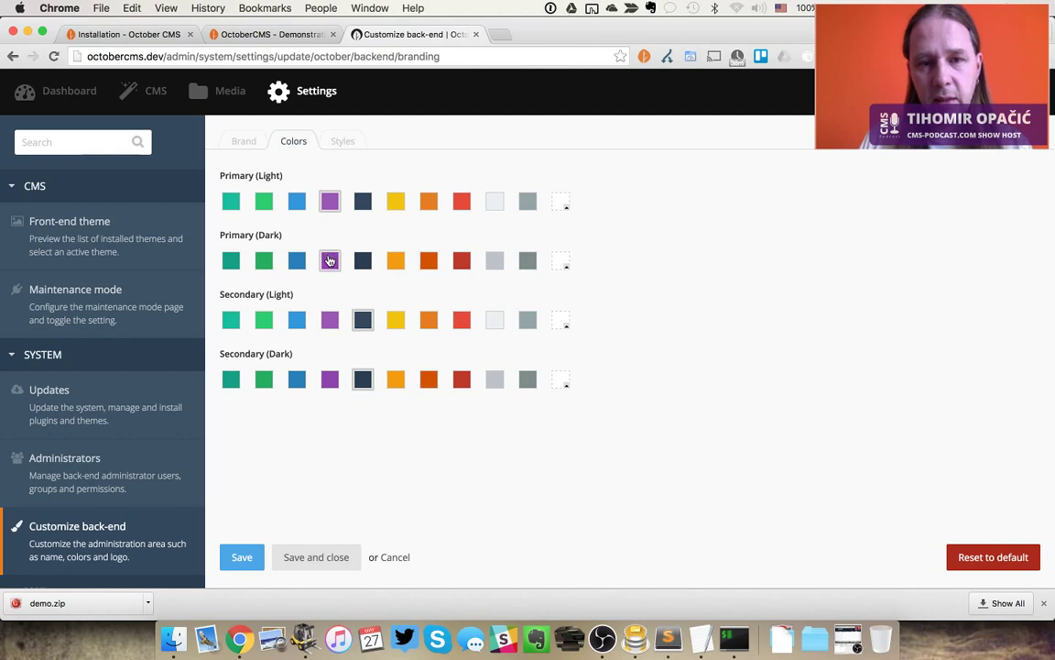
{"action": "left_click", "coordinate": [232, 562]}
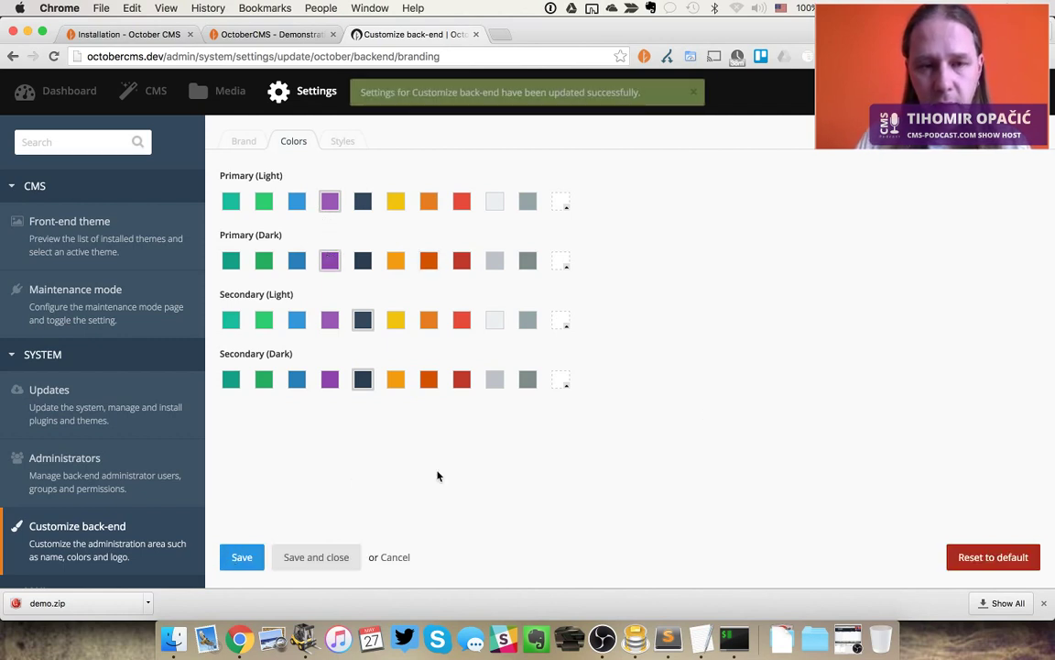
{"action": "left_click", "coordinate": [245, 144]}
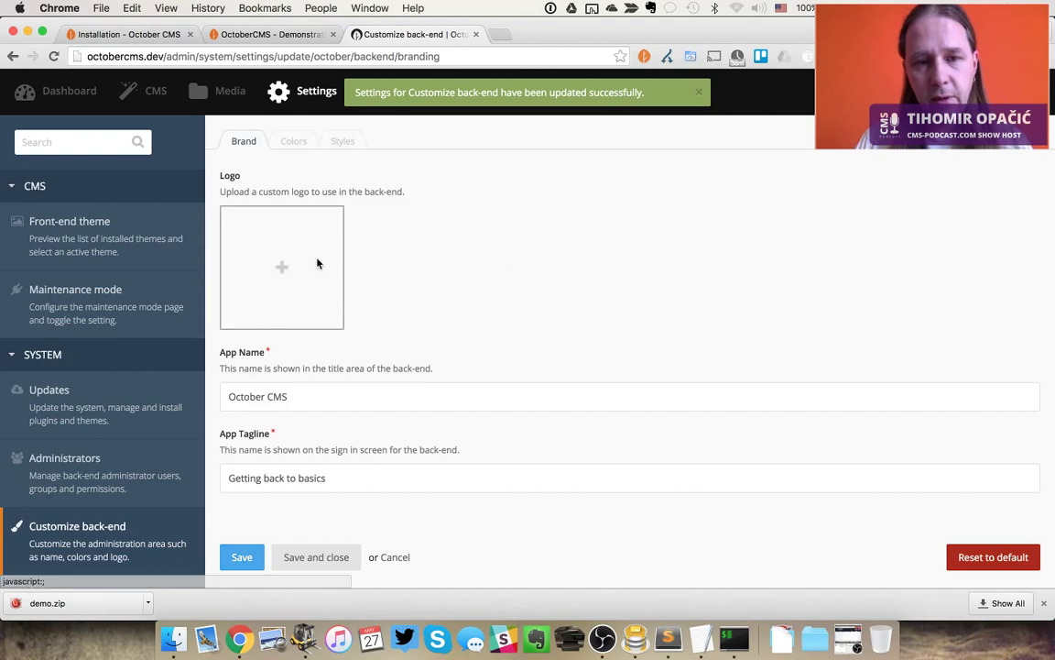
Upload cms-podcast-logo-itunes.jpg as the back-end logo
{"action": "left_click", "coordinate": [317, 264]}
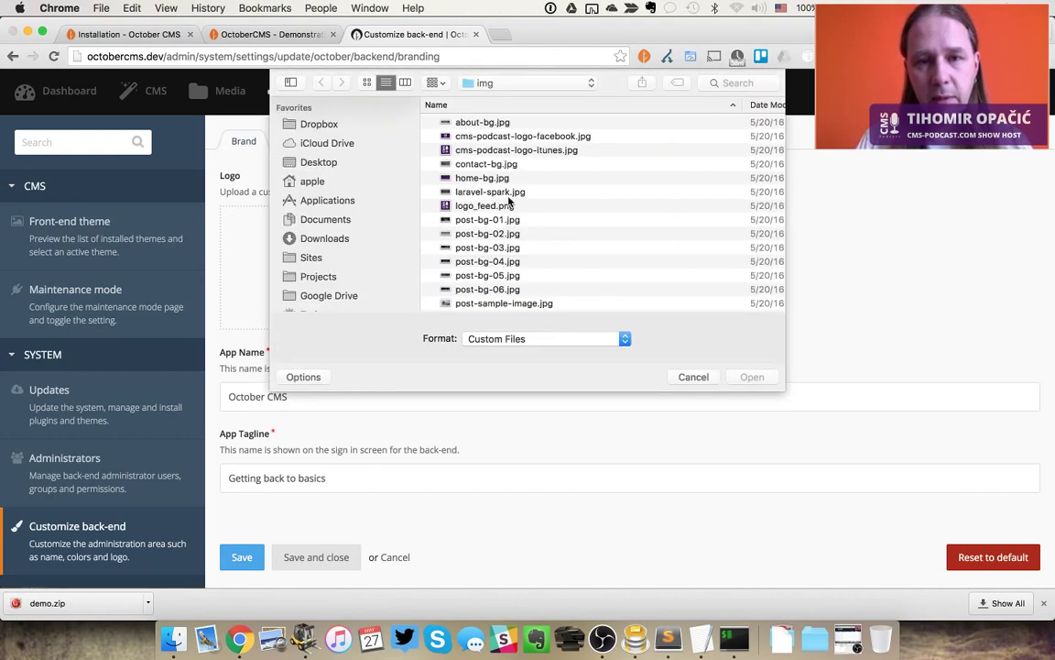
{"action": "left_click", "coordinate": [523, 152]}
{"action": "key", "text": "space"}
{"action": "key", "text": "space"}
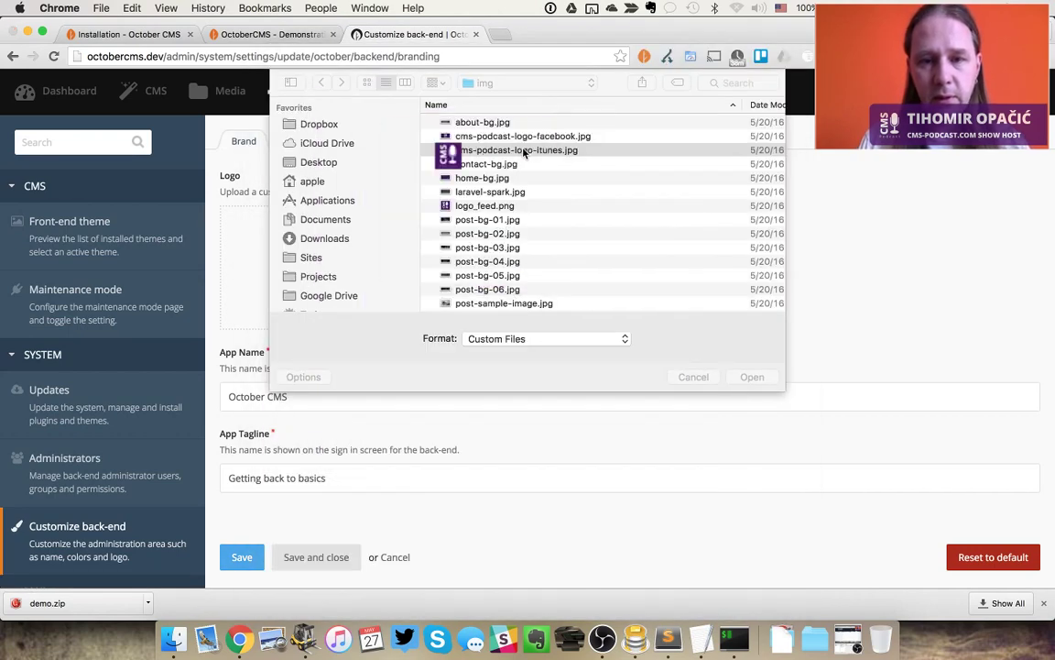
{"action": "key", "text": "Return"}
{"action": "scroll", "coordinate": [490, 307], "scroll_direction": "down", "scroll_amount": 1}
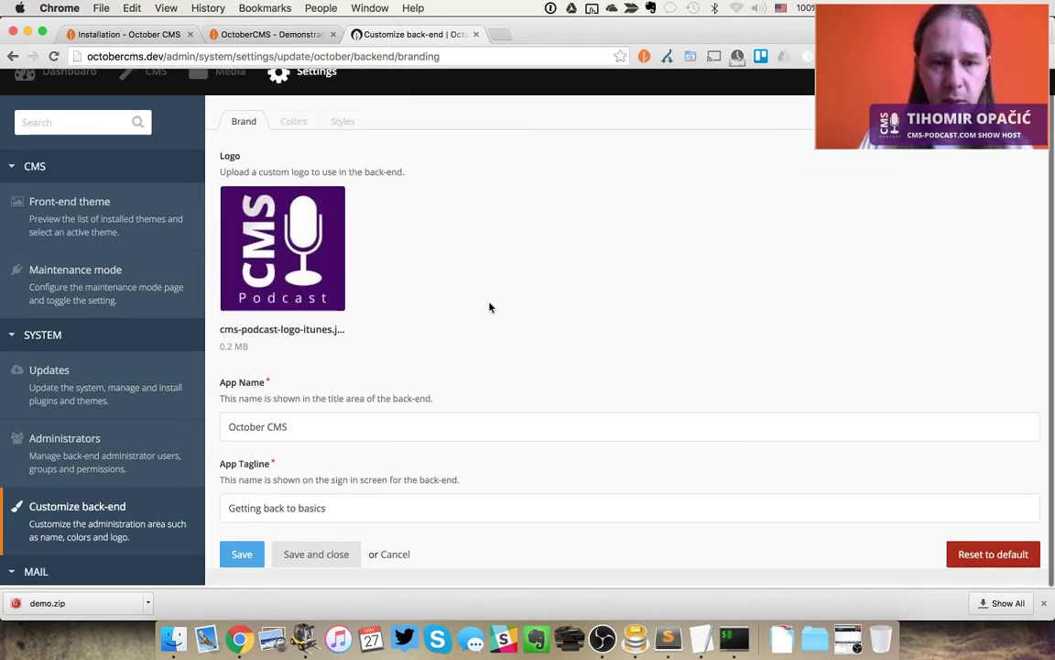
{"action": "scroll", "coordinate": [490, 307], "scroll_direction": "up", "scroll_amount": 1}
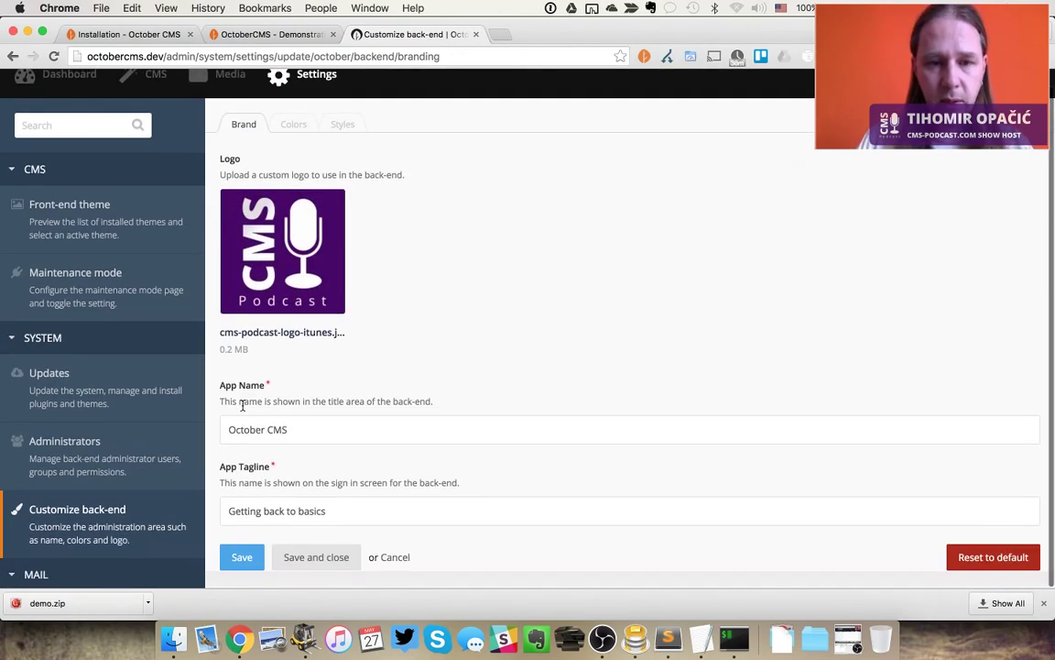
Change the app name from October to CMS Podcast and save the branding settings
{"action": "left_click", "coordinate": [344, 508]}
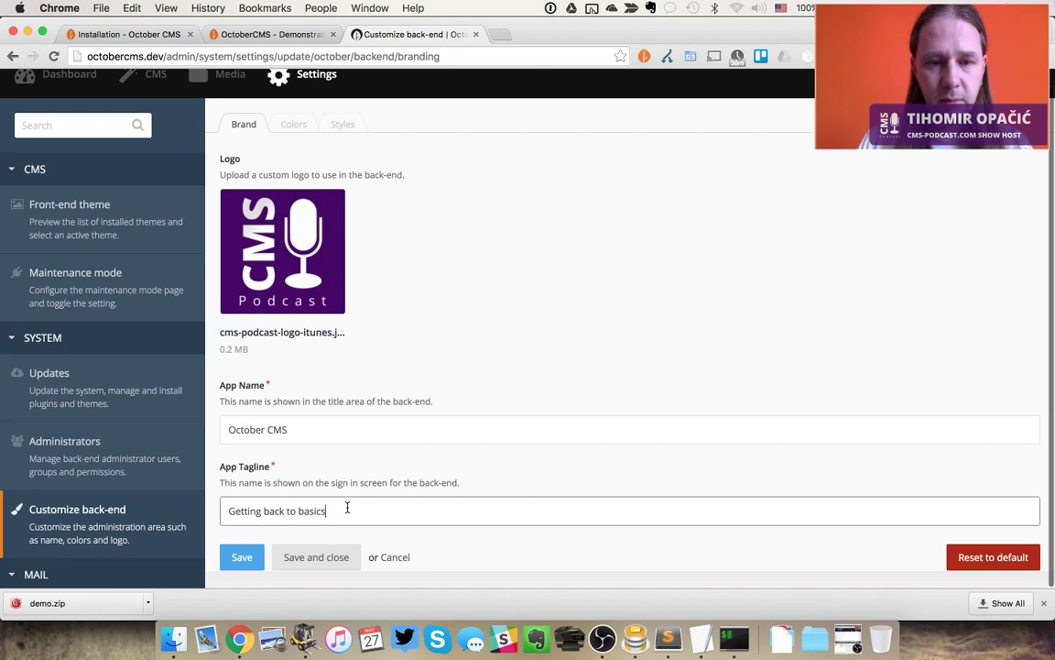
{"action": "left_click", "coordinate": [277, 428]}
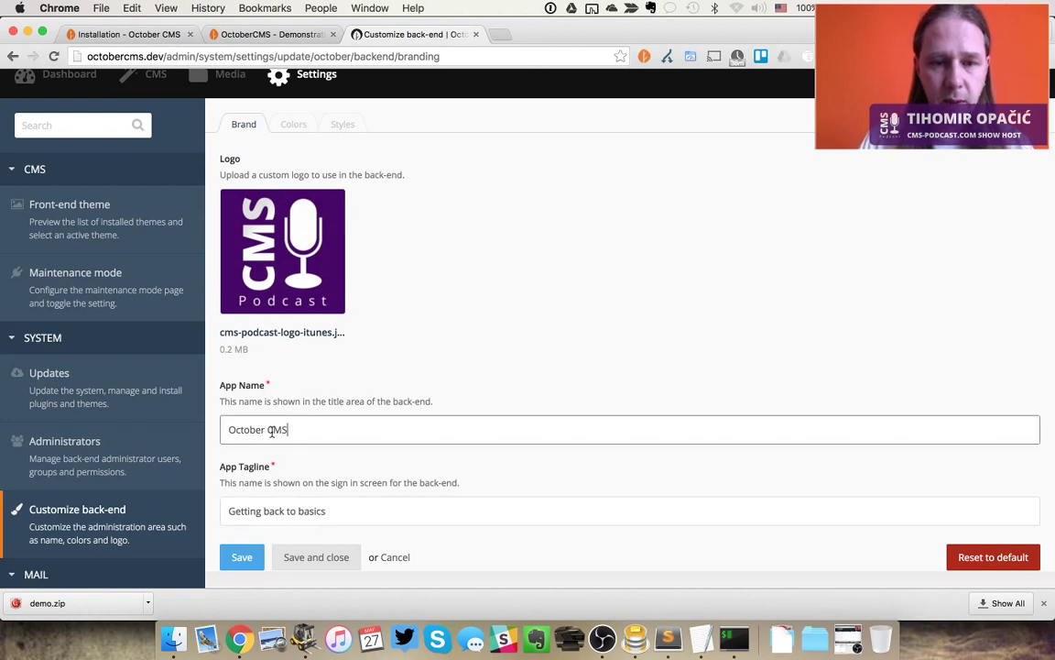
{"action": "left_click_drag", "start_coordinate": [266, 428], "coordinate": [226, 429]}
{"action": "key", "text": "BackSpace"}
{"action": "key", "text": "super+Right"}
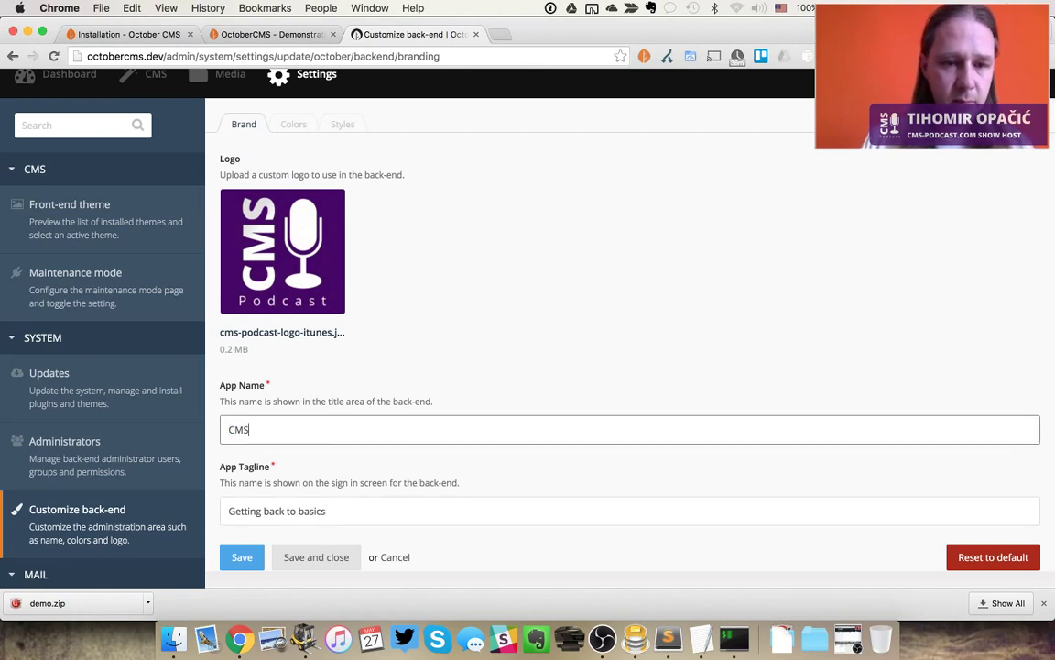
{"action": "type", "text": "pod"}
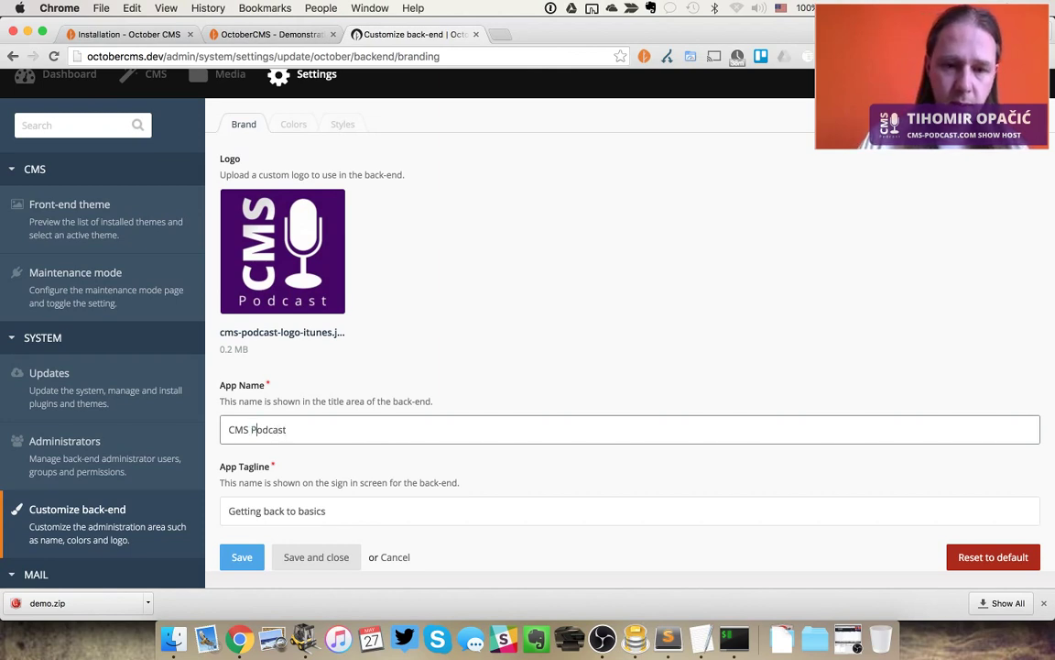
{"action": "left_click", "coordinate": [307, 559]}
{"action": "key", "text": "super+alt+Left"}
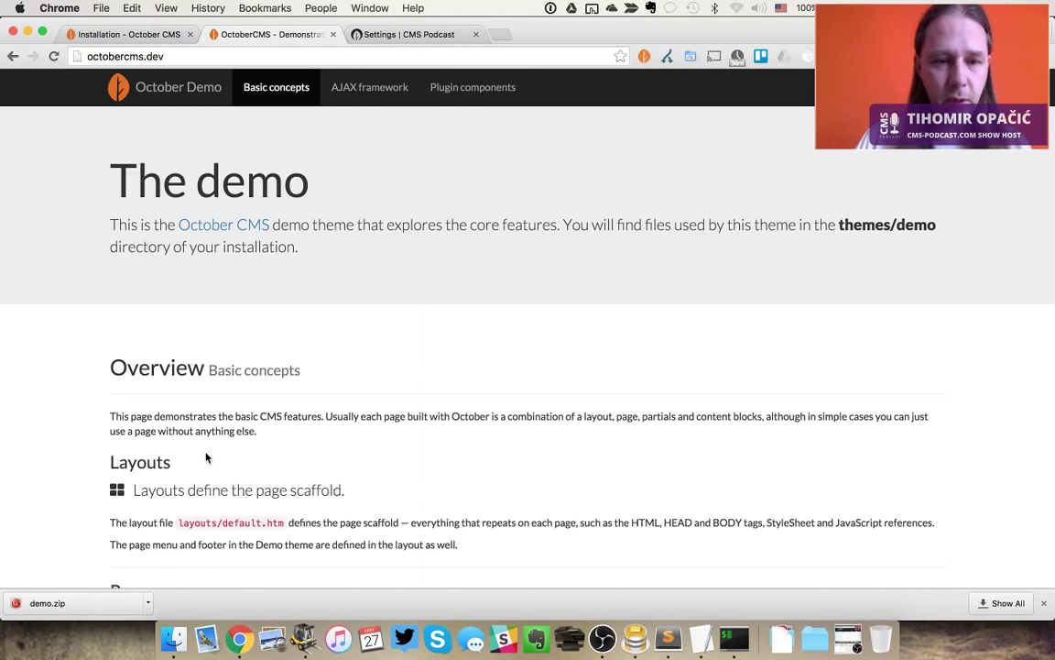
Open the back-end dashboard in a new tab by trimming the settings URL to /admin/
{"action": "scroll", "coordinate": [337, 490], "scroll_direction": "down", "scroll_amount": 5}
{"action": "key", "text": "super+alt+Right"}
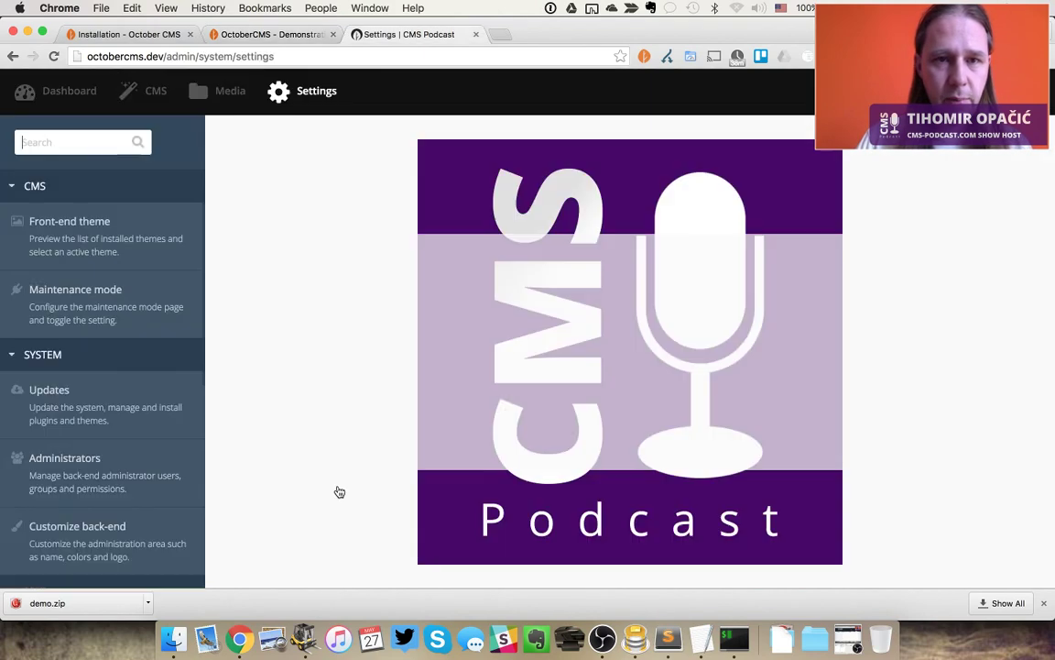
{"action": "left_click", "coordinate": [181, 56]}
{"action": "key", "text": "super+c"}
{"action": "key", "text": "super+t"}
{"action": "key", "text": "super+v"}
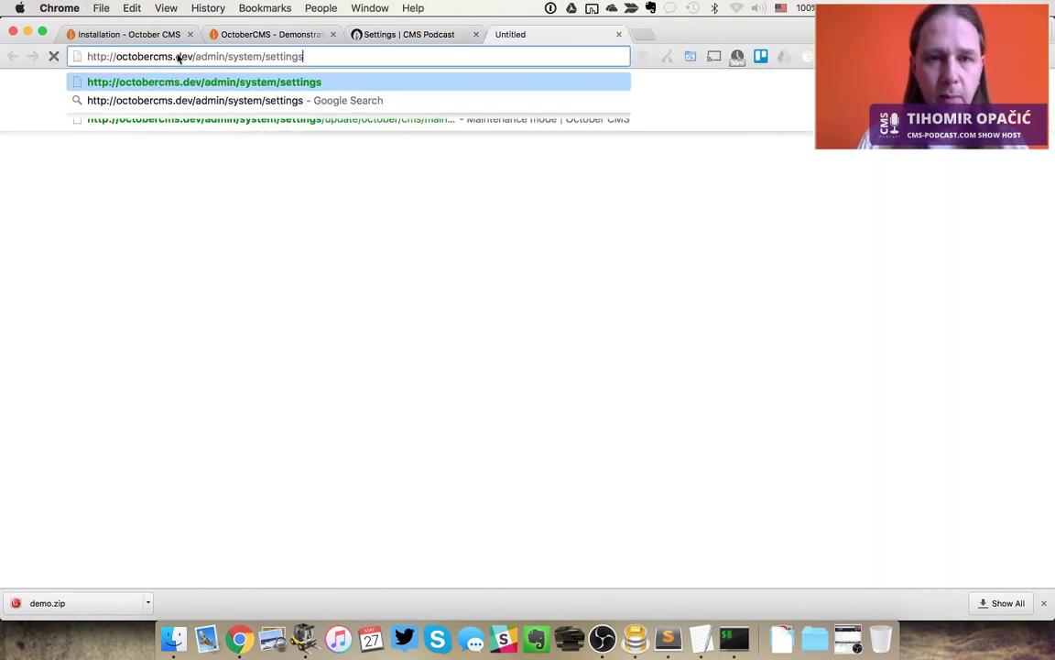
{"action": "key", "text": "alt+shift+Left"}
{"action": "key", "text": "alt+shift+Left"}
{"action": "key", "text": "BackSpace"}
{"action": "key", "text": "Return"}
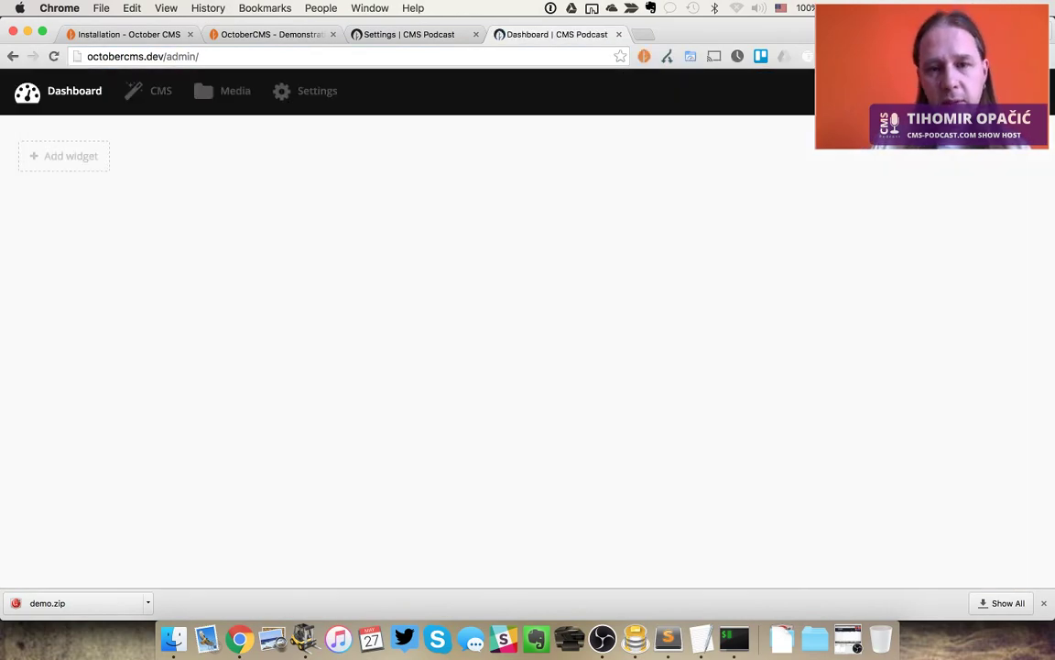
Open CMS Pages > Page not found (404) for editing, then return to the Settings tab
{"action": "left_click", "coordinate": [142, 92]}
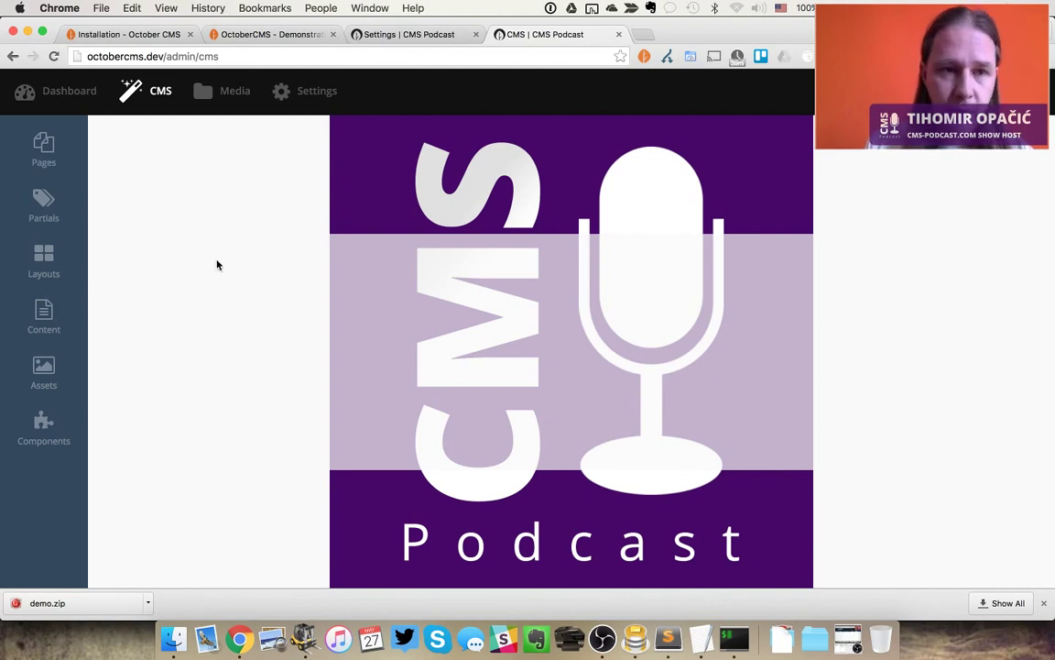
{"action": "left_click", "coordinate": [43, 148]}
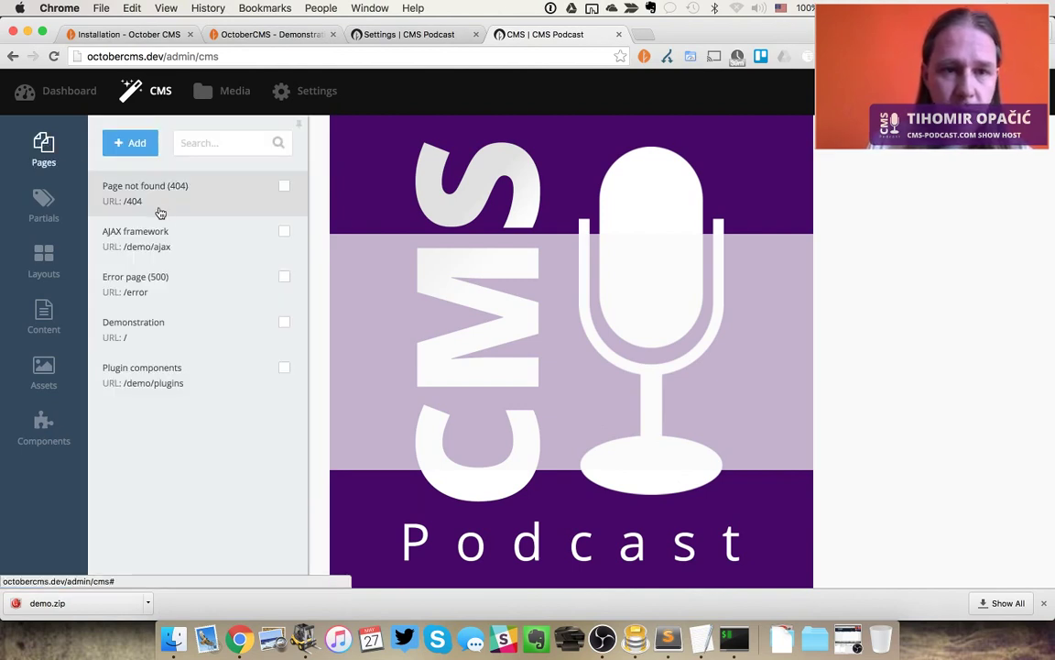
{"action": "left_click", "coordinate": [160, 211]}
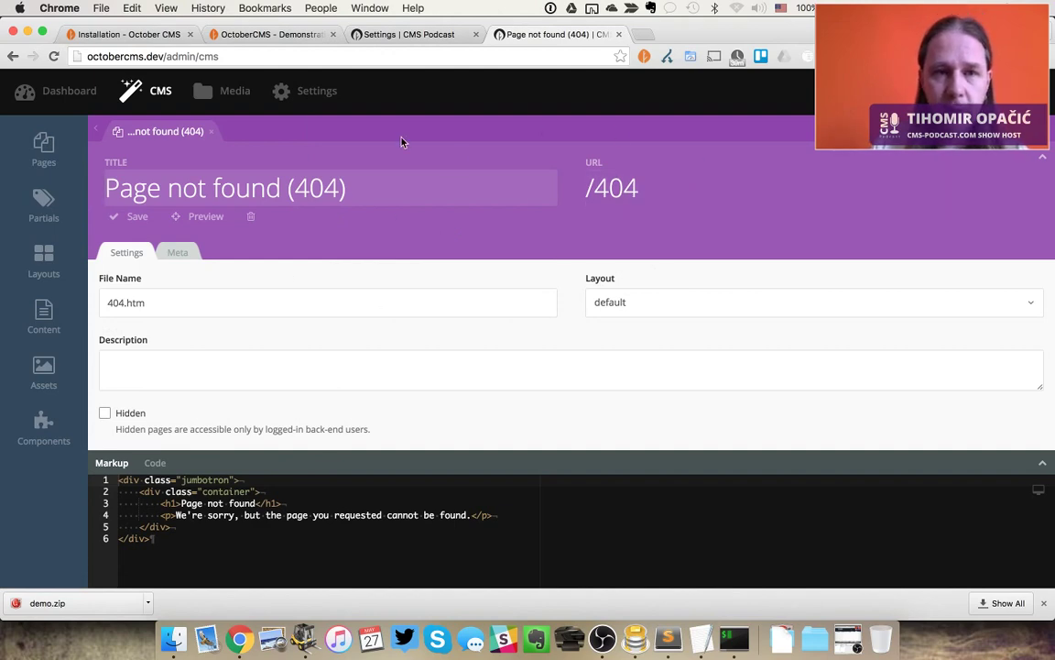
{"action": "key", "text": "ctrl+shift+Tab"}
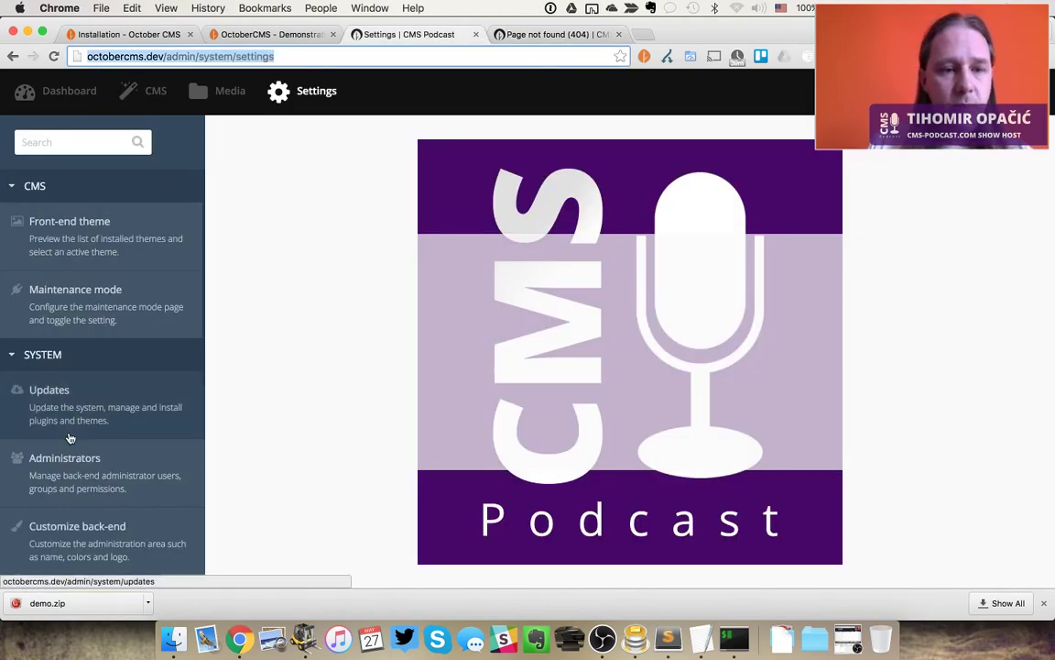
Browse the Mail configuration and Mail templates pages in the Settings sidebar
{"action": "scroll", "coordinate": [70, 437], "scroll_direction": "down", "scroll_amount": 5}
{"action": "scroll", "coordinate": [70, 438], "scroll_direction": "up", "scroll_amount": 5}
{"action": "right_click", "coordinate": [72, 432]}
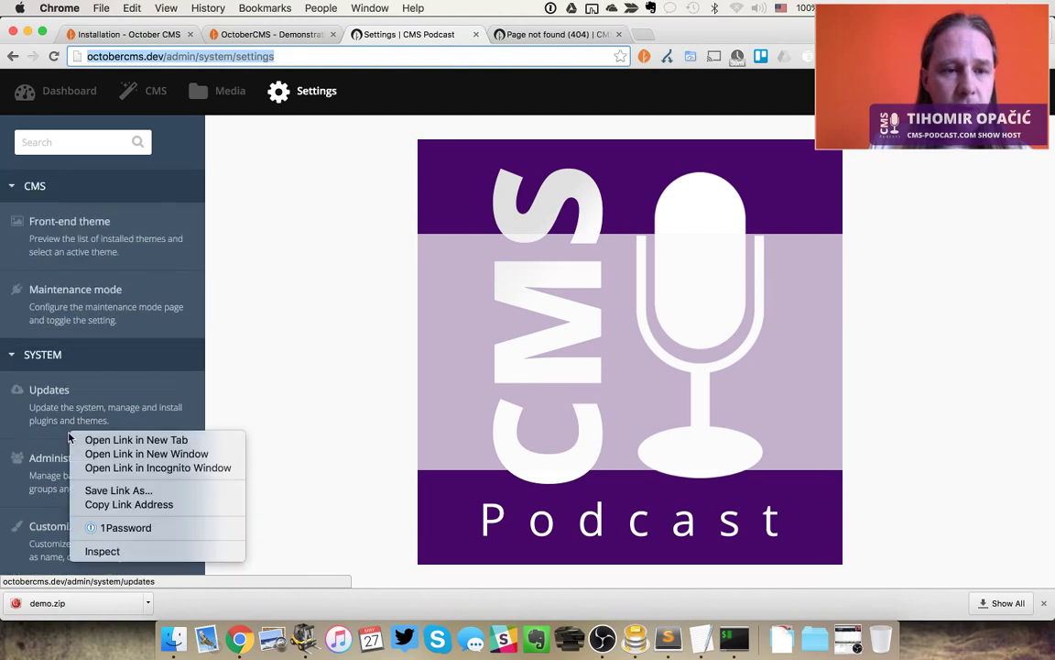
{"action": "left_click", "coordinate": [233, 382]}
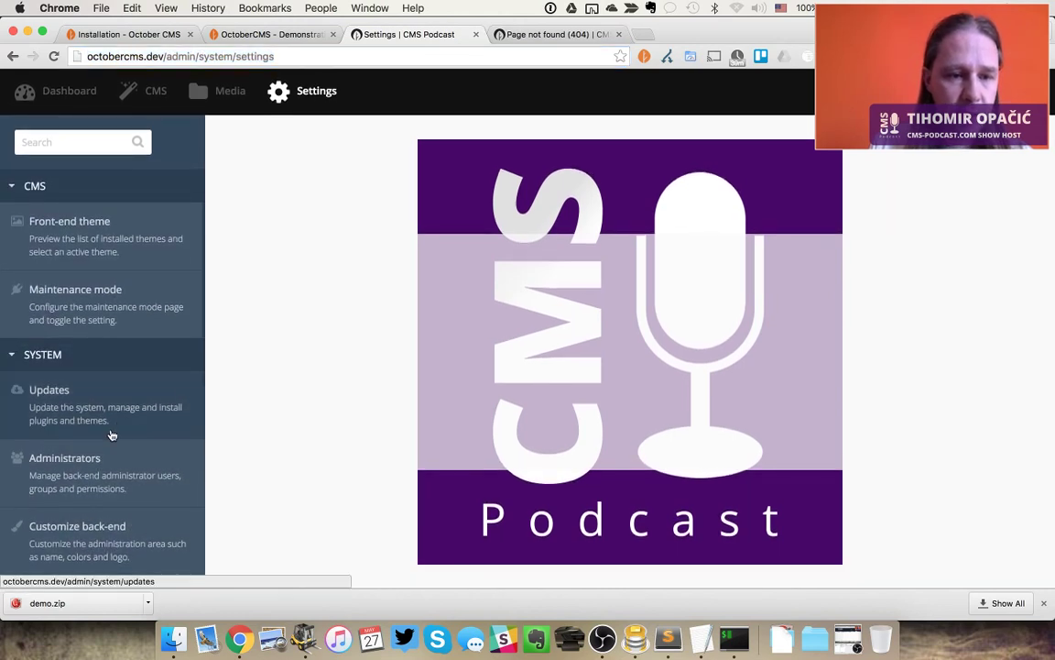
{"action": "scroll", "coordinate": [111, 436], "scroll_direction": "down", "scroll_amount": 3}
{"action": "scroll", "coordinate": [111, 435], "scroll_direction": "down", "scroll_amount": 1}
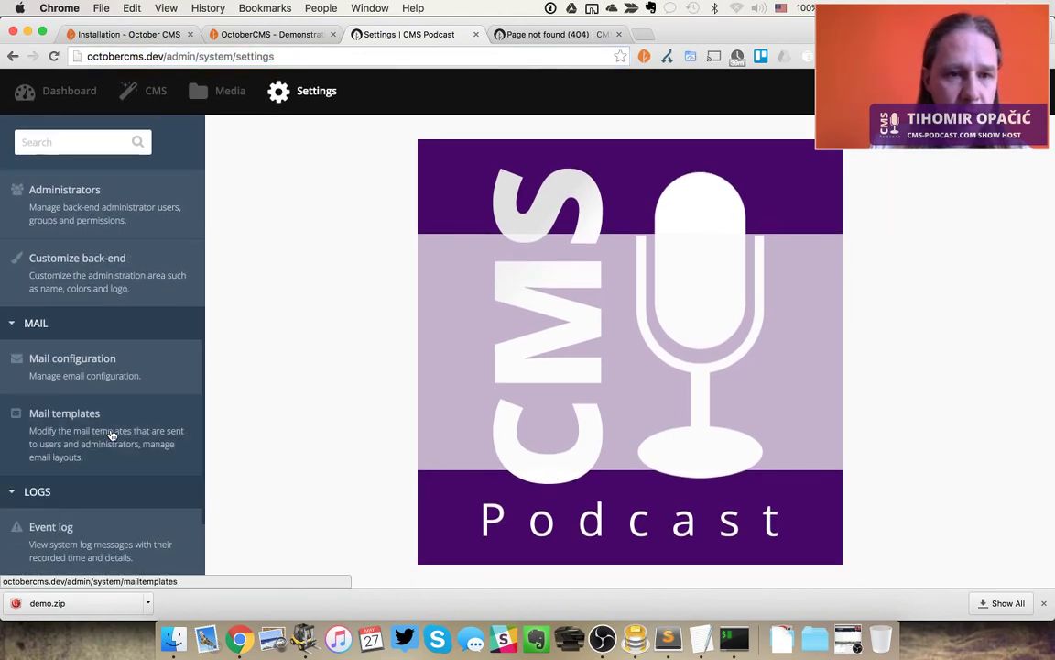
{"action": "left_click", "coordinate": [106, 376]}
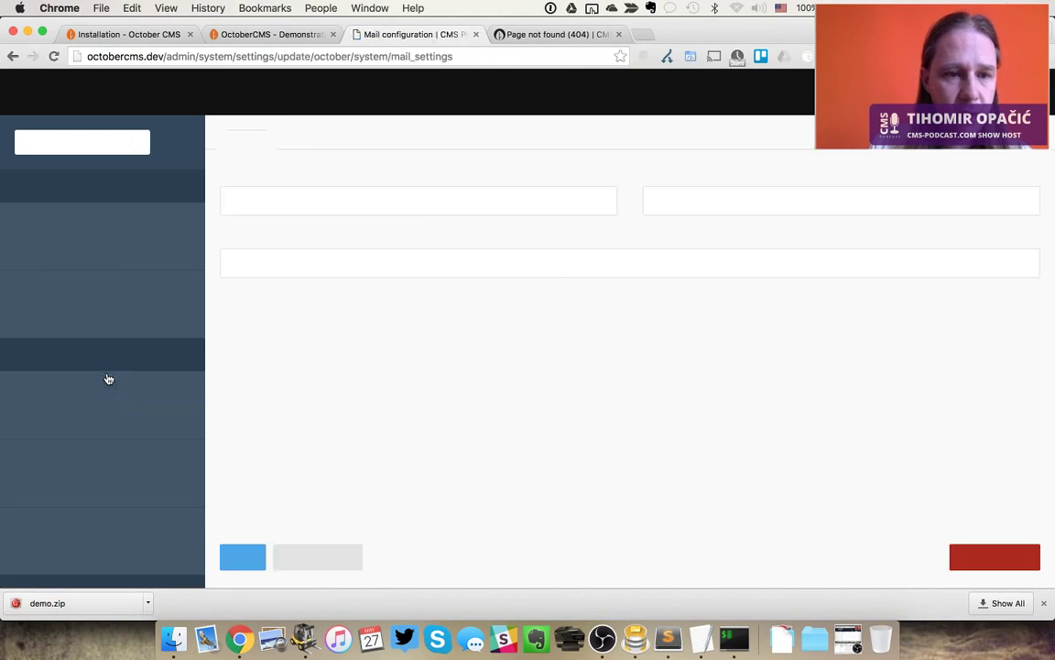
{"action": "scroll", "coordinate": [108, 378], "scroll_direction": "down", "scroll_amount": 4}
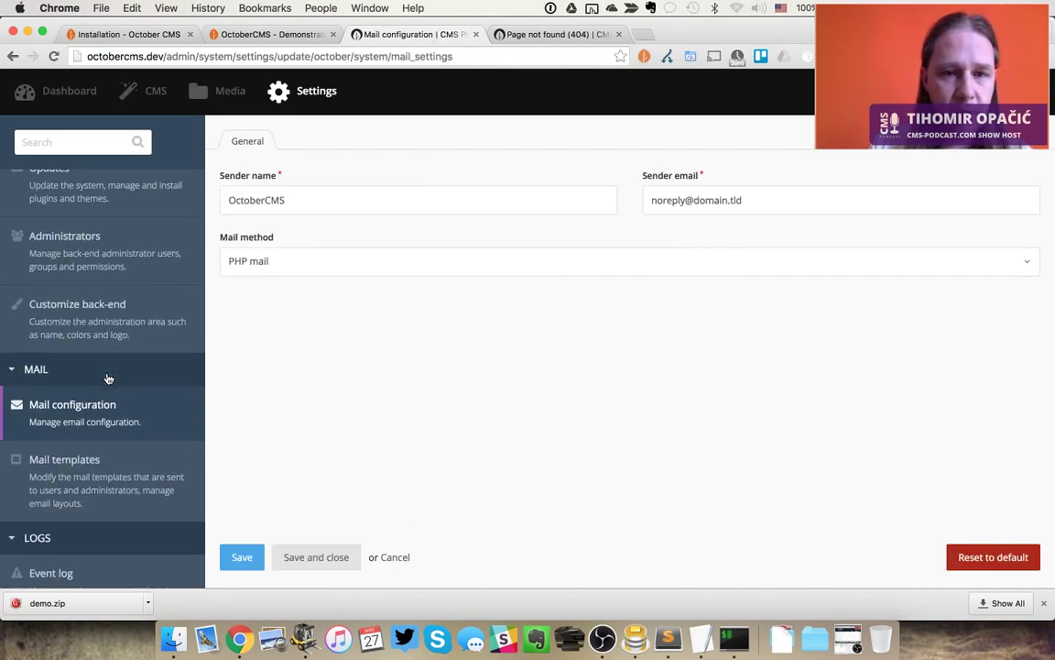
{"action": "right_click", "coordinate": [106, 469]}
{"action": "left_click", "coordinate": [77, 471]}
{"action": "left_click", "coordinate": [80, 475]}
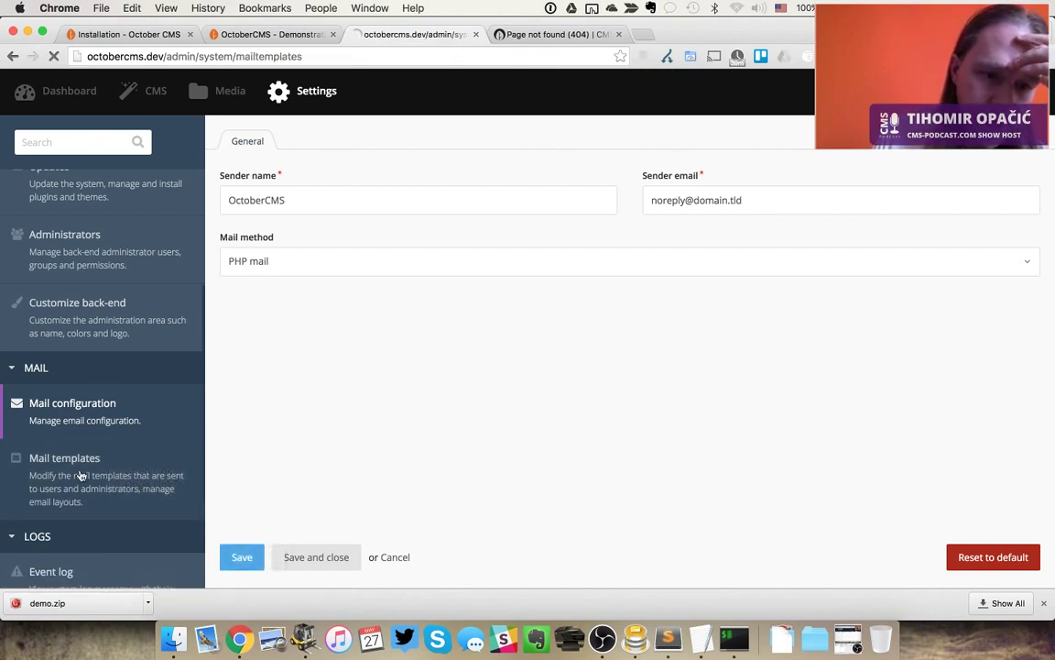
Look at the Administrators list, then open the Event log under LOGS
{"action": "scroll", "coordinate": [81, 475], "scroll_direction": "up", "scroll_amount": 4}
{"action": "left_click", "coordinate": [87, 426]}
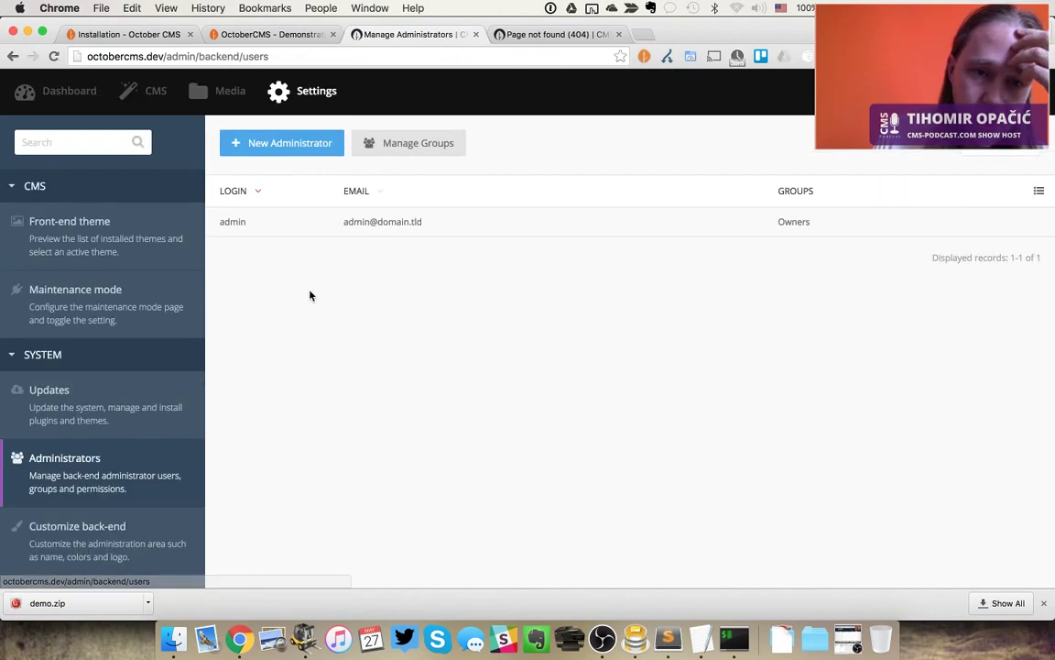
{"action": "scroll", "coordinate": [82, 401], "scroll_direction": "down", "scroll_amount": 3}
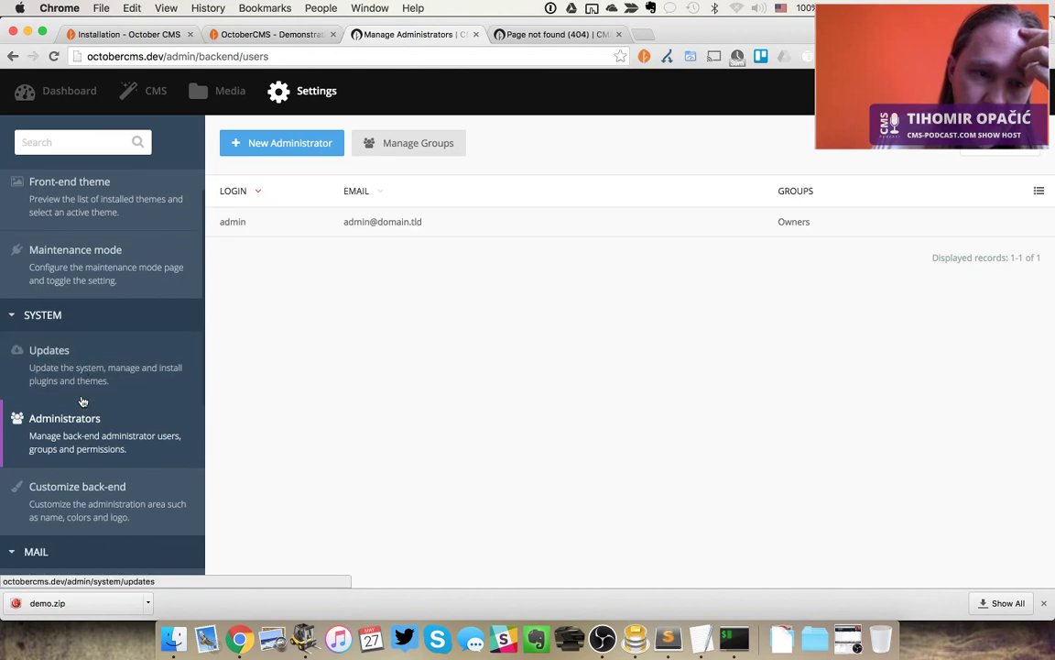
{"action": "scroll", "coordinate": [82, 401], "scroll_direction": "up", "scroll_amount": 3}
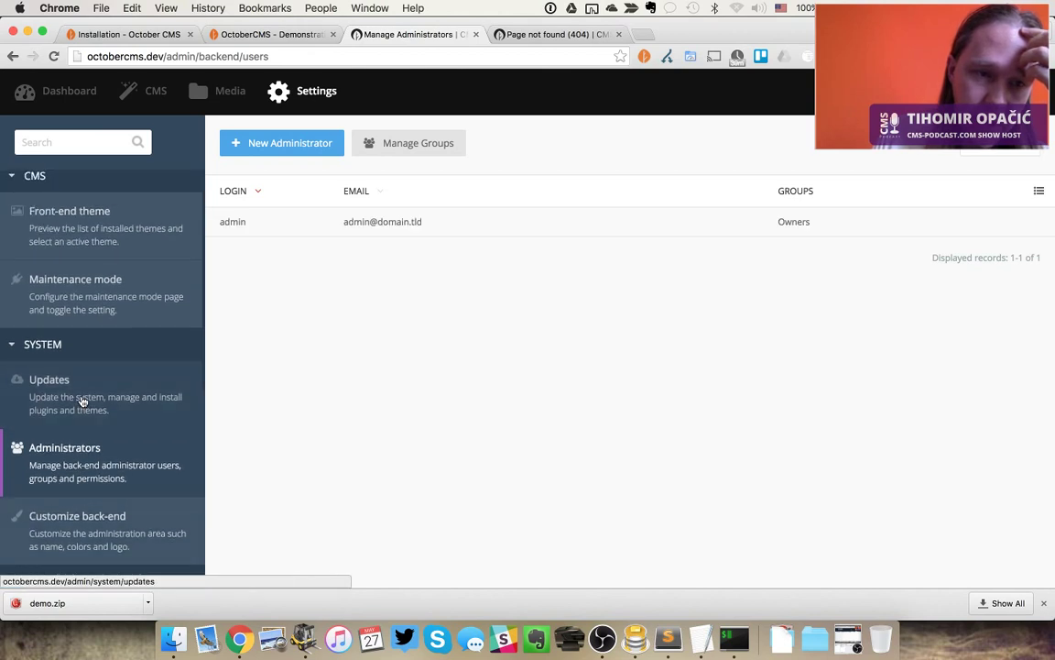
{"action": "scroll", "coordinate": [82, 400], "scroll_direction": "down", "scroll_amount": 5}
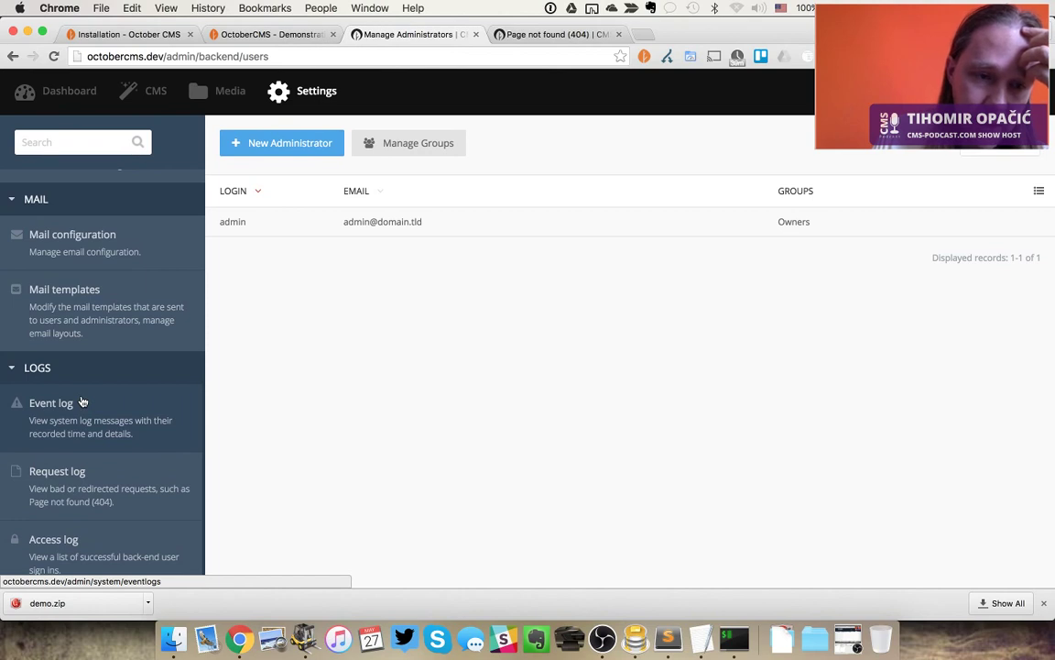
{"action": "left_click", "coordinate": [81, 402]}
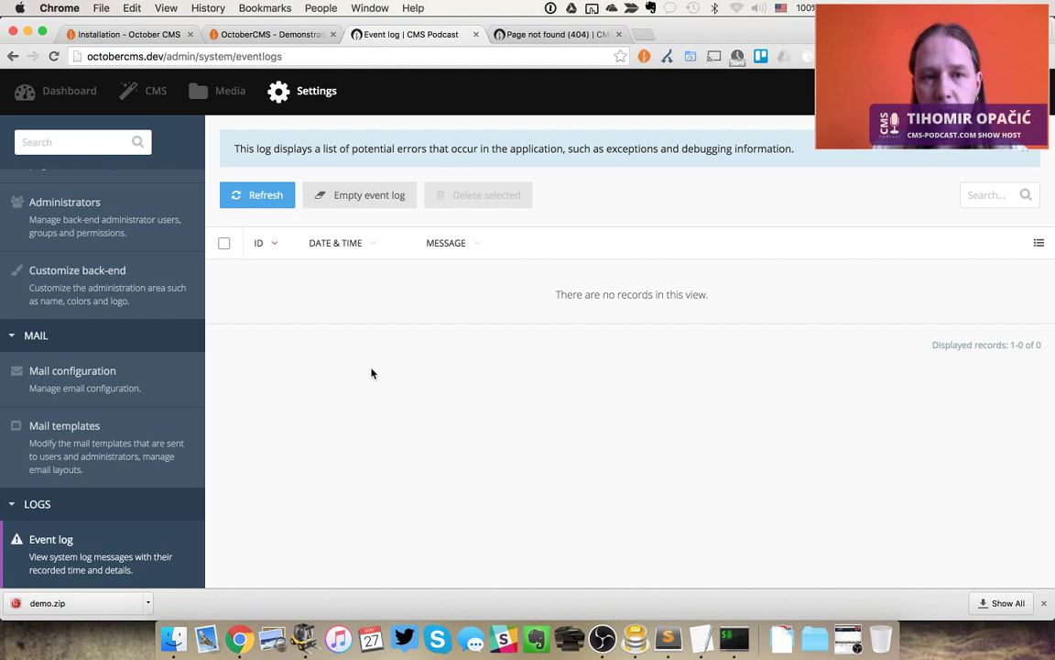
Open the Demonstration page for editing in the CMS Pages tab
{"action": "key", "text": "ctrl+Tab"}
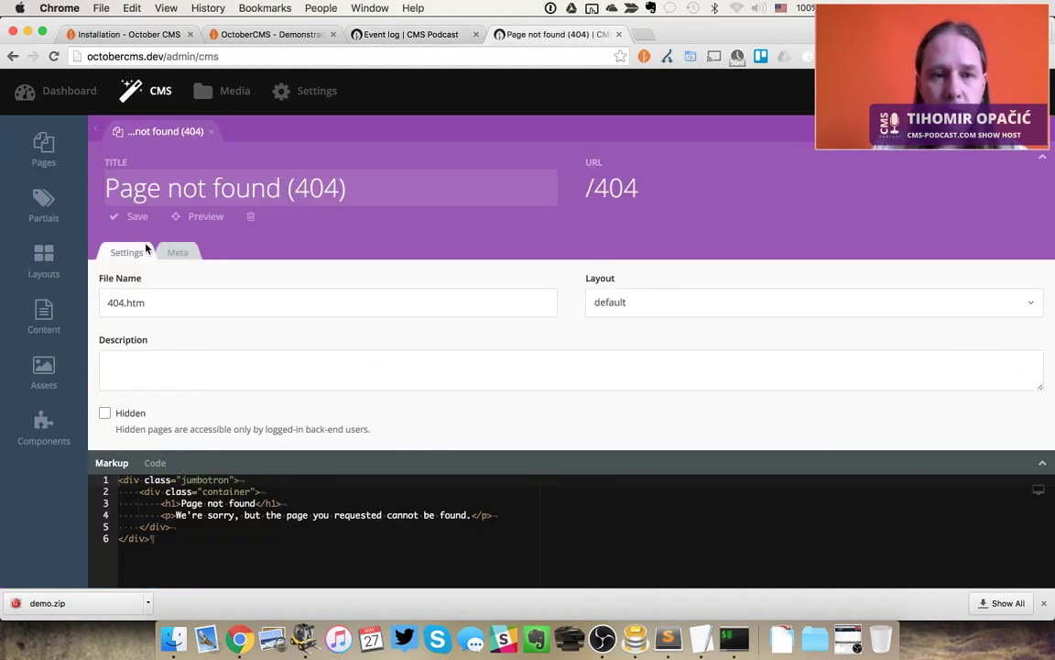
{"action": "left_click", "coordinate": [326, 539]}
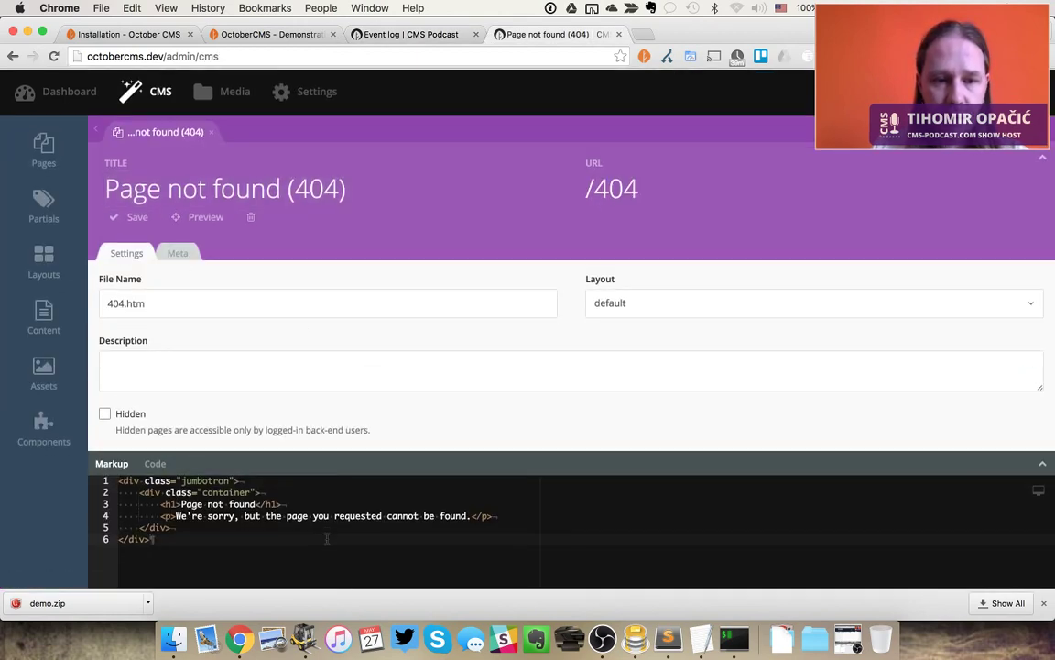
{"action": "mouse_move", "coordinate": [43, 151]}
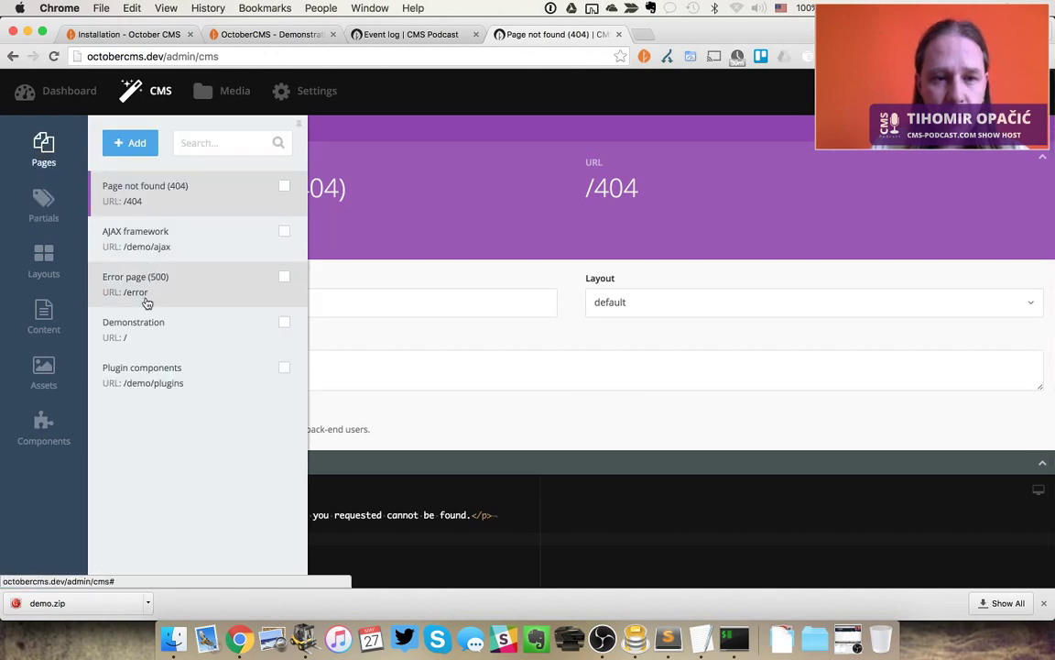
{"action": "left_click", "coordinate": [168, 336]}
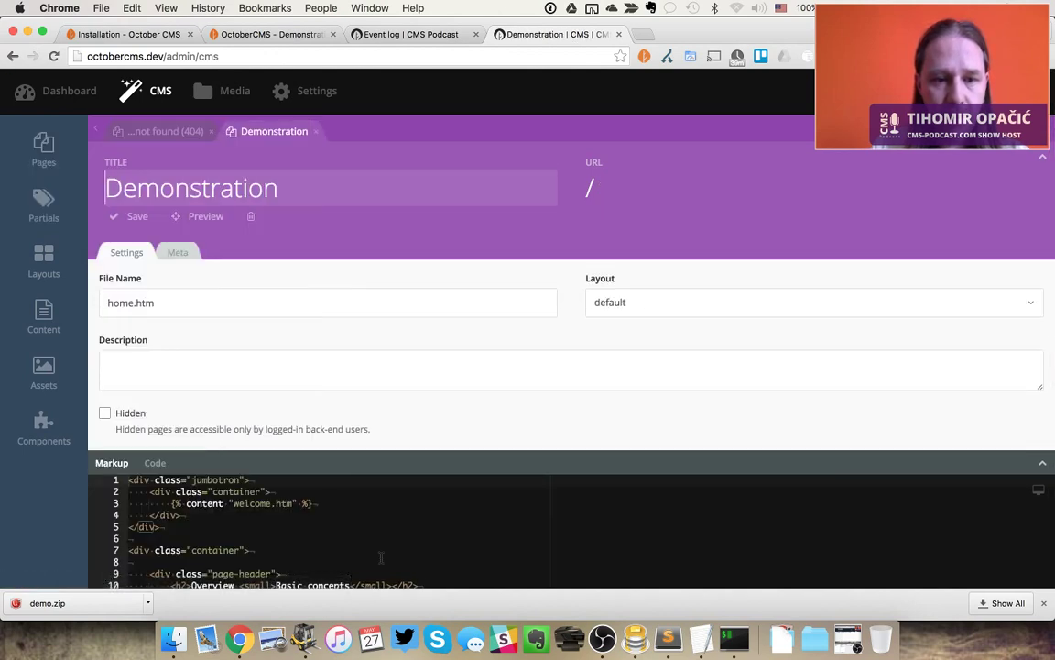
{"action": "scroll", "coordinate": [373, 544], "scroll_direction": "down", "scroll_amount": 3}
{"action": "scroll", "coordinate": [373, 544], "scroll_direction": "up", "scroll_amount": 3}
Explore the Demonstration markup, adding and then removing a blank line at the top
{"action": "left_click", "coordinate": [373, 544]}
{"action": "scroll", "coordinate": [373, 544], "scroll_direction": "down", "scroll_amount": 3}
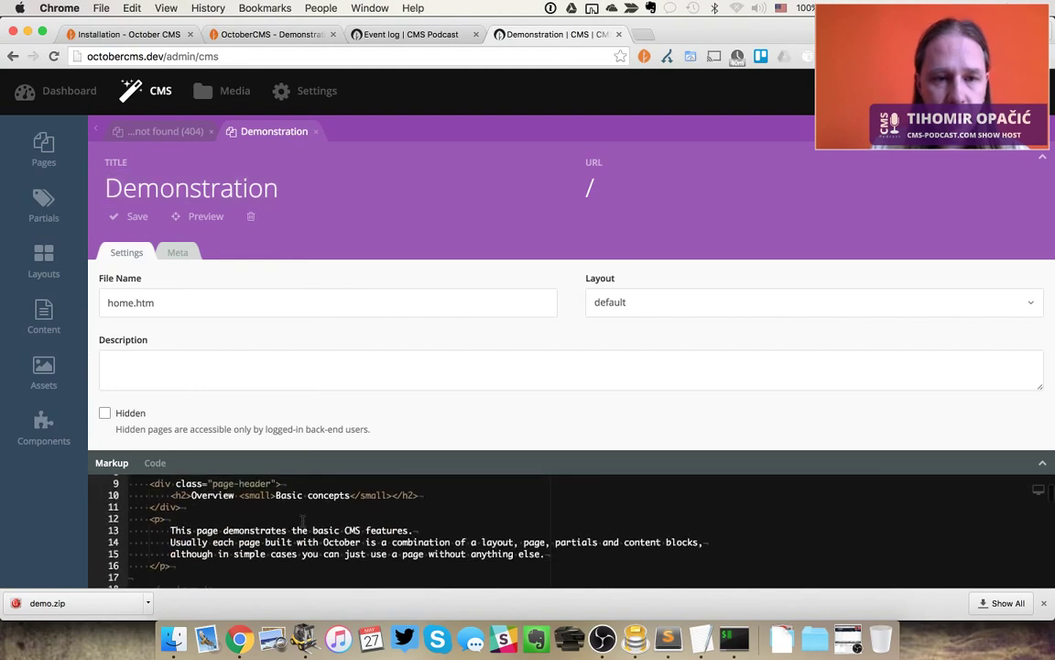
{"action": "scroll", "coordinate": [372, 544], "scroll_direction": "up", "scroll_amount": 3}
{"action": "scroll", "coordinate": [293, 312], "scroll_direction": "down", "scroll_amount": 1}
{"action": "scroll", "coordinate": [293, 312], "scroll_direction": "down", "scroll_amount": 1}
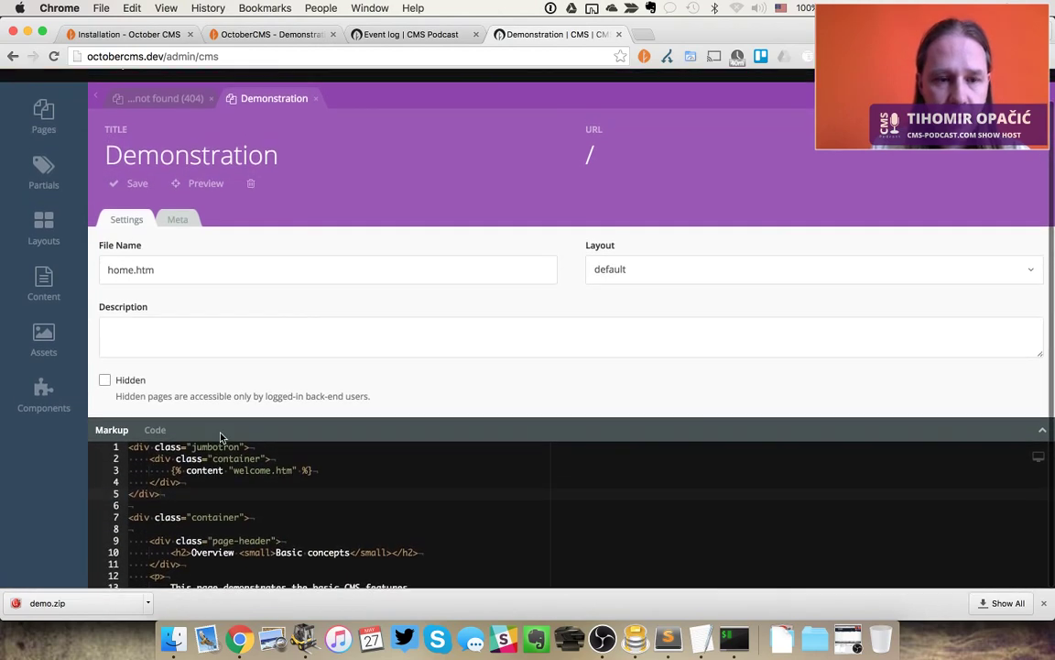
{"action": "left_click", "coordinate": [214, 458]}
{"action": "key", "text": "Up"}
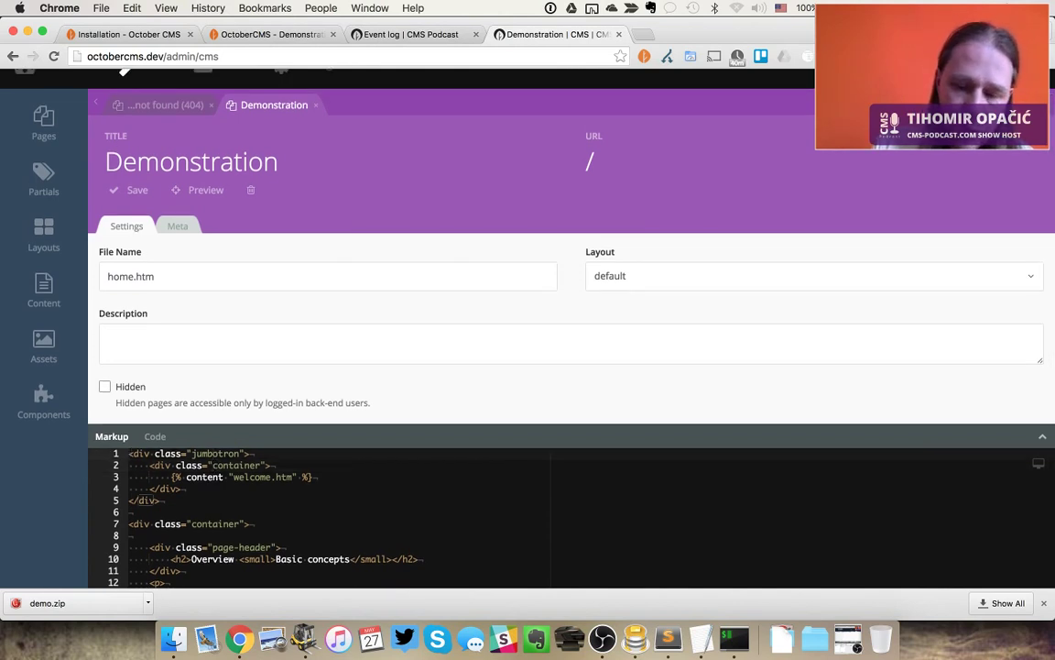
{"action": "key", "text": "Return"}
{"action": "key", "text": "Delete"}
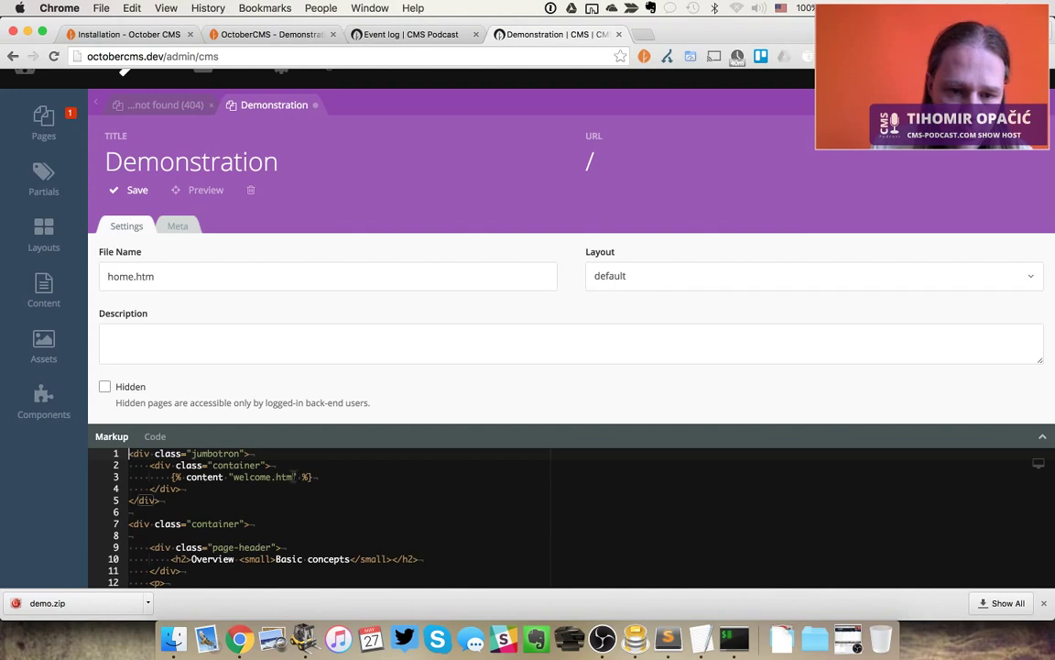
Delete the closing quote after welcome.htm on line 3, save, and reload the demo site
{"action": "left_click", "coordinate": [294, 476]}
{"action": "key", "text": "BackSpace"}
{"action": "key", "text": "super+s"}
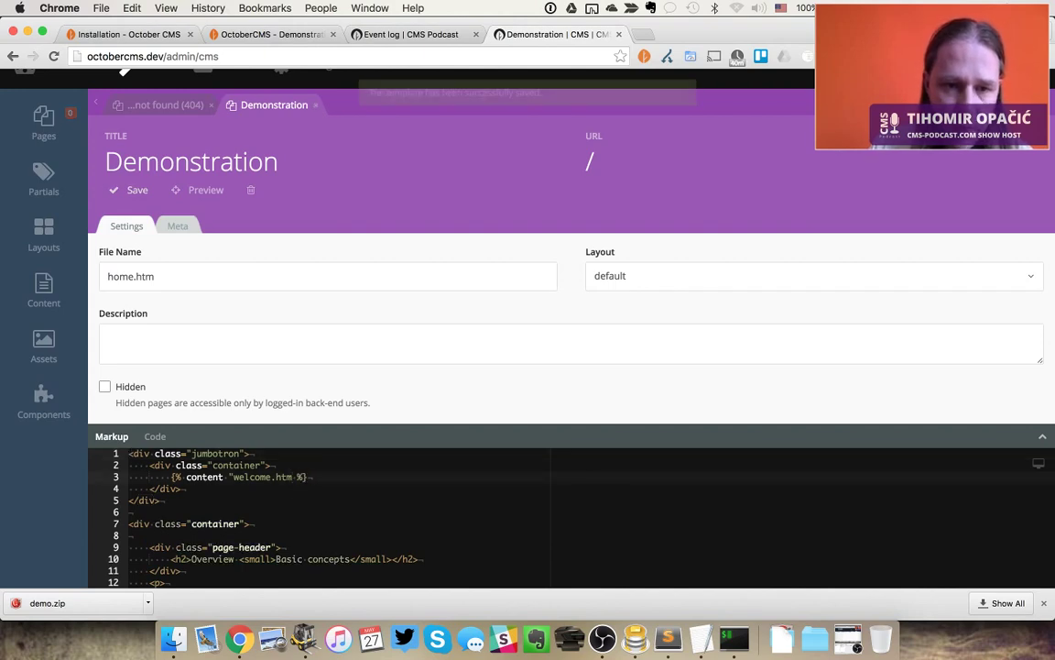
{"action": "key", "text": "super+2"}
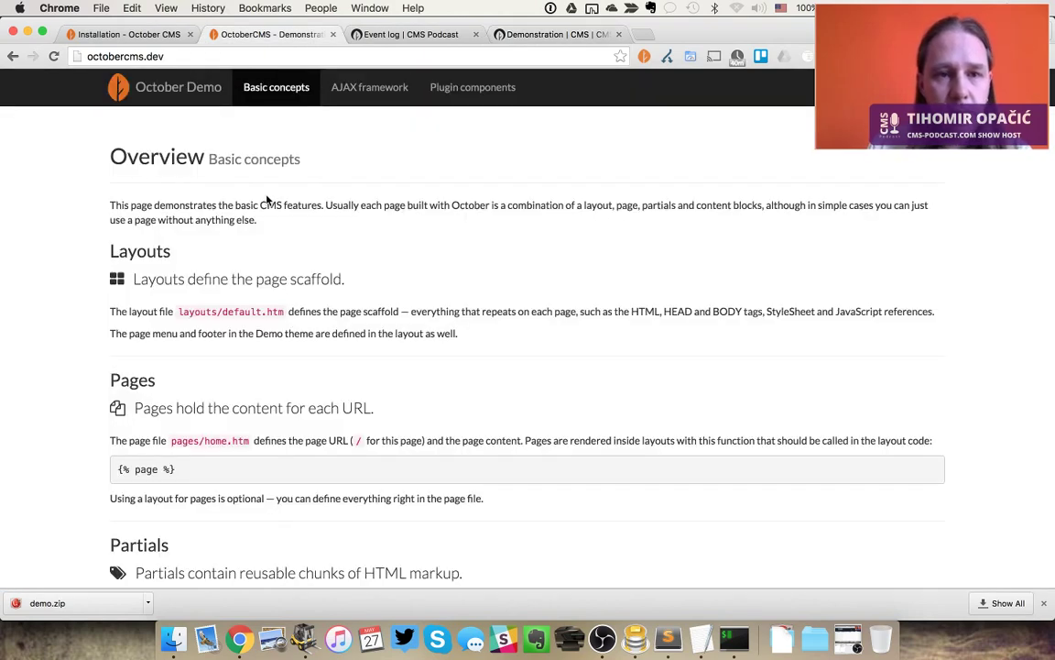
{"action": "key", "text": "super+r"}
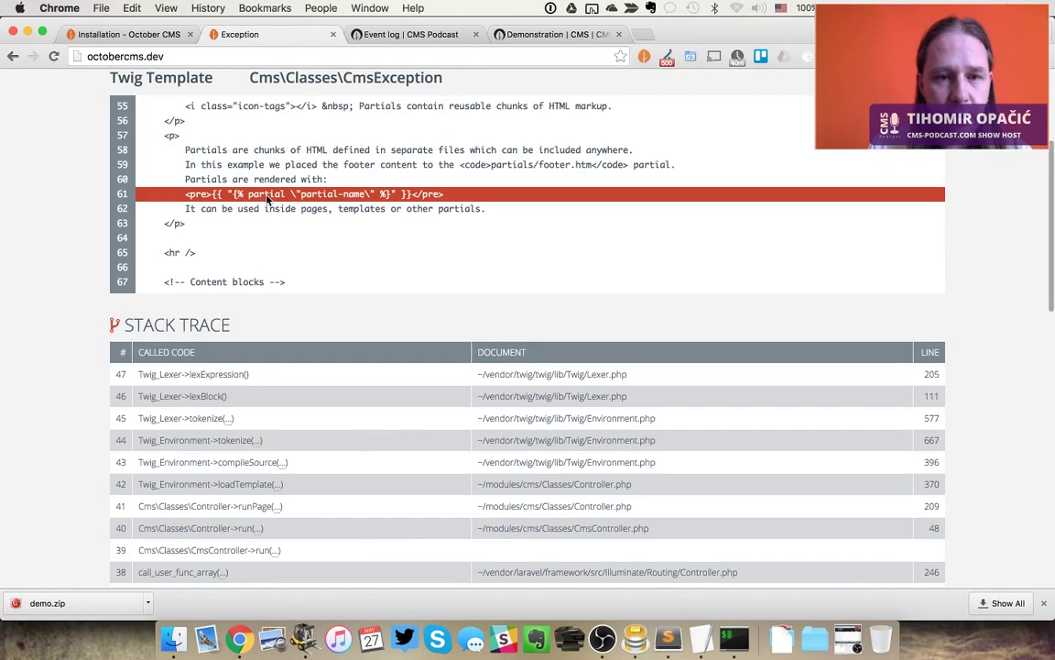
{"action": "key", "text": "super+4"}
Refresh the event log, review the Twig_Error_Syntax entry's stack trace, then open Administrators
{"action": "key", "text": "super+3"}
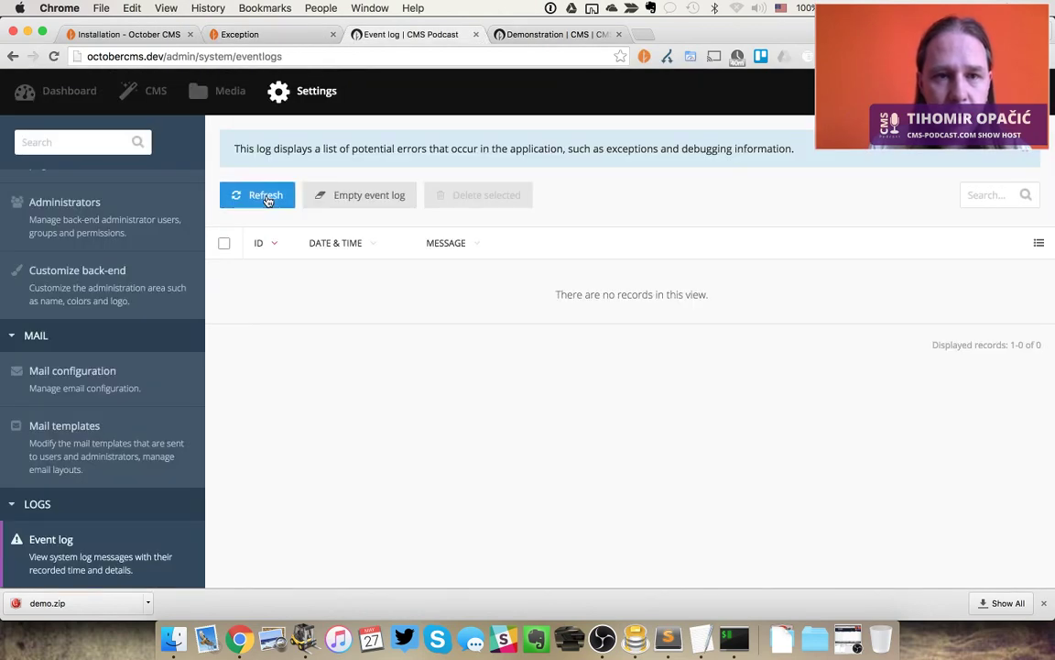
{"action": "left_click", "coordinate": [261, 195]}
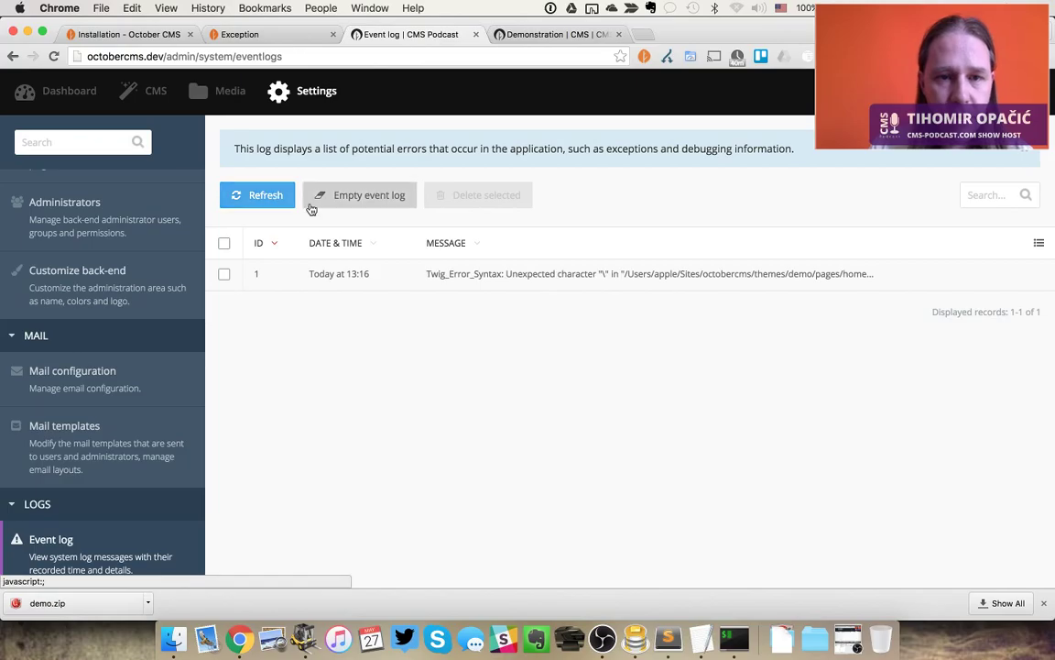
{"action": "left_click", "coordinate": [520, 286]}
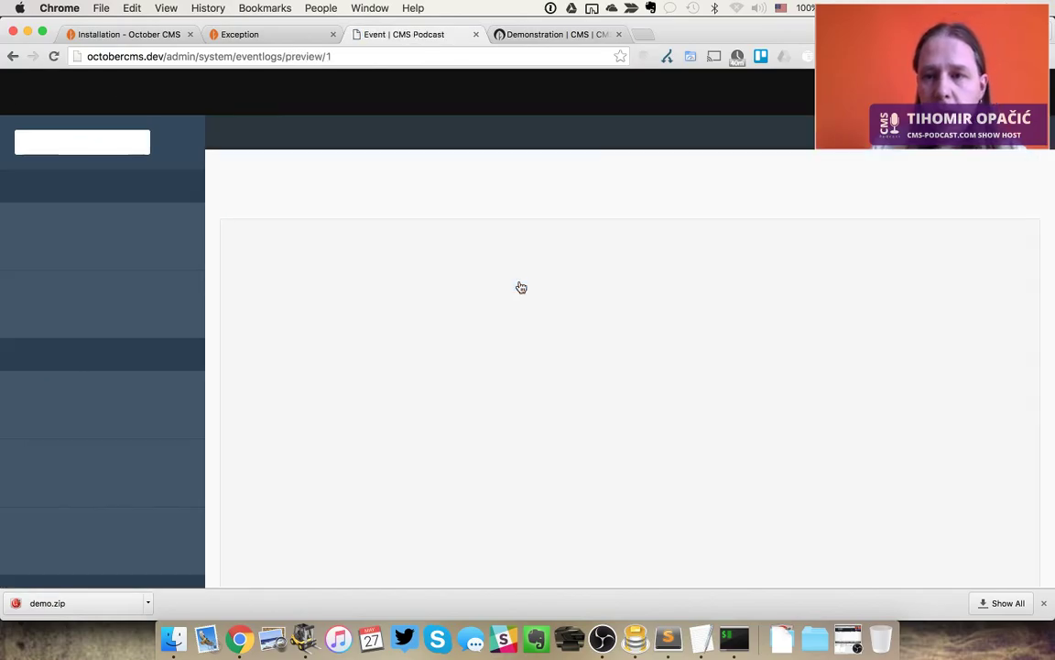
{"action": "scroll", "coordinate": [520, 287], "scroll_direction": "down", "scroll_amount": 15}
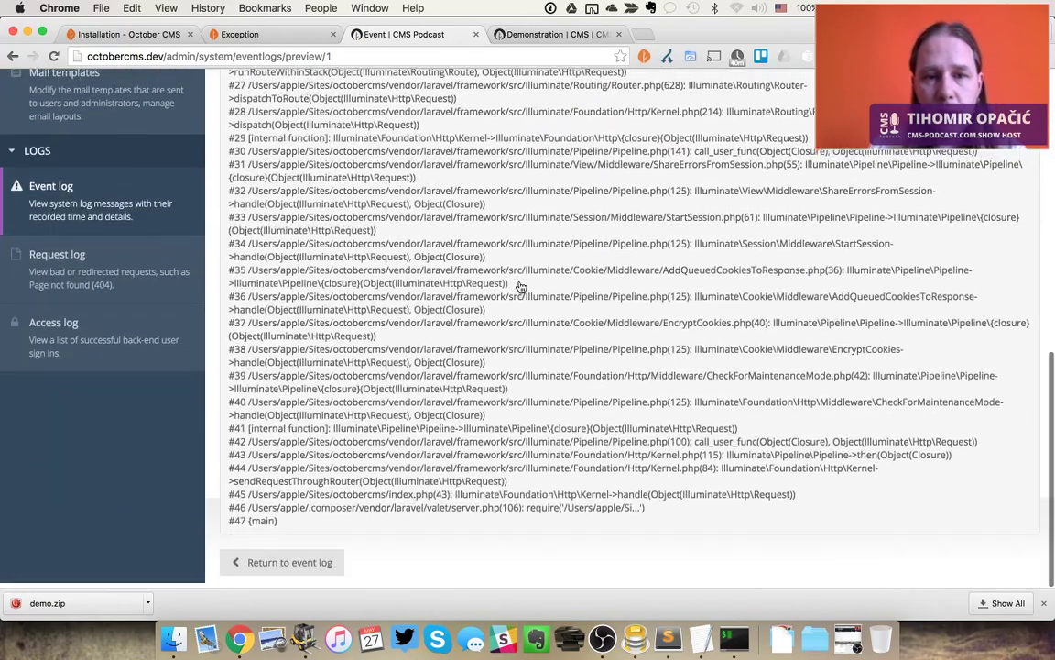
{"action": "scroll", "coordinate": [520, 287], "scroll_direction": "up", "scroll_amount": 15}
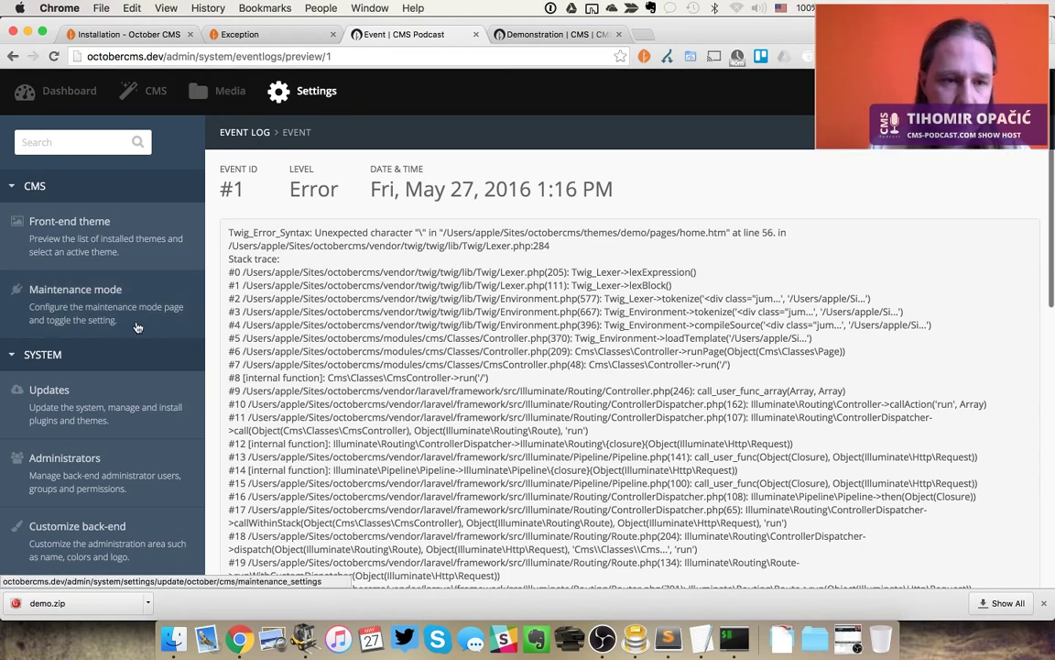
{"action": "left_click", "coordinate": [129, 476]}
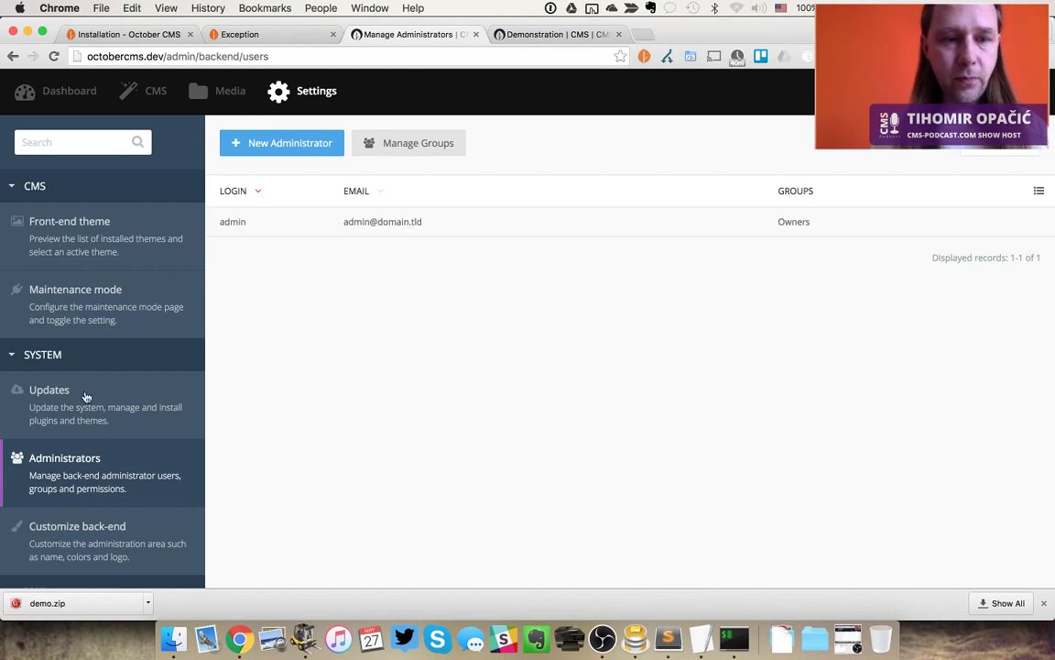
Check the empty Request log and the Access log's sign-in, glance at the Exception tab, then open CMS
{"action": "scroll", "coordinate": [85, 400], "scroll_direction": "down", "scroll_amount": 8}
{"action": "left_click", "coordinate": [102, 506]}
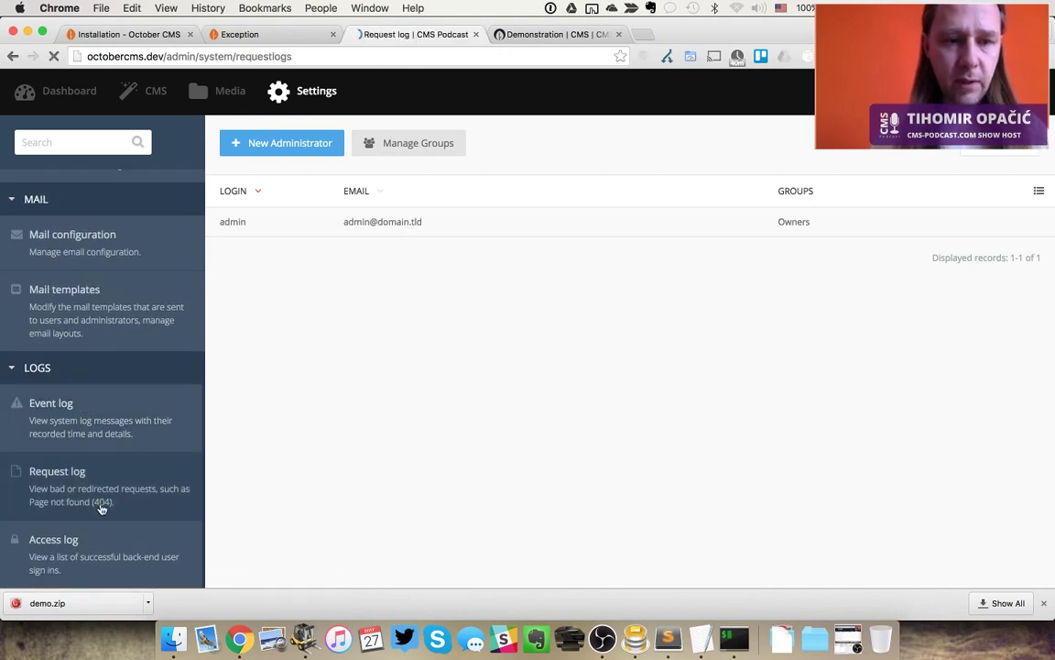
{"action": "left_click", "coordinate": [97, 550]}
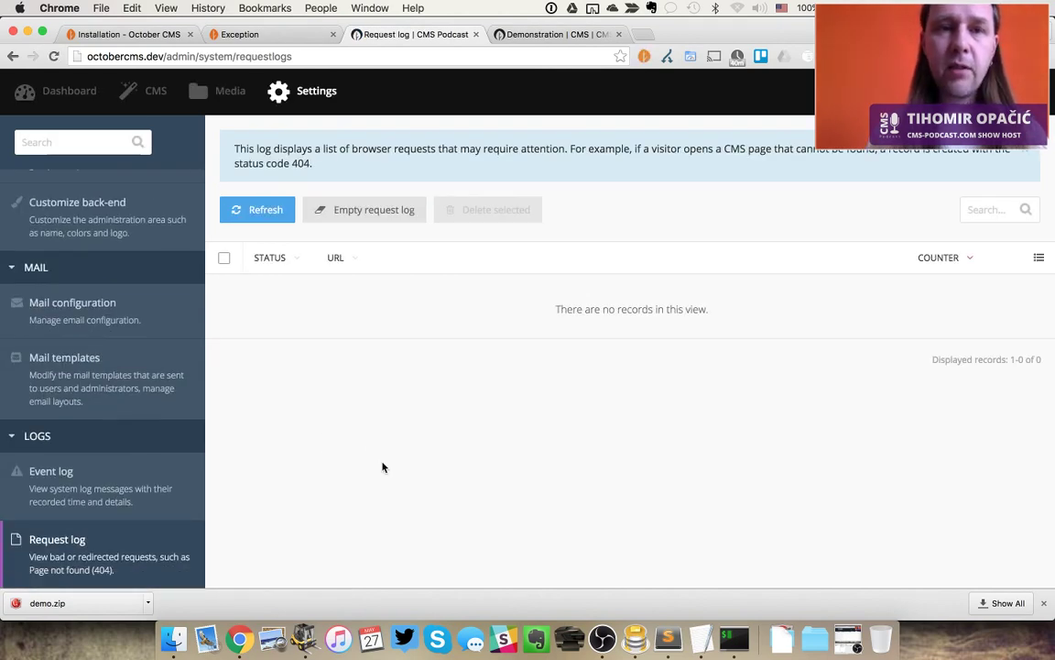
{"action": "key", "text": "ctrl+shift+Tab"}
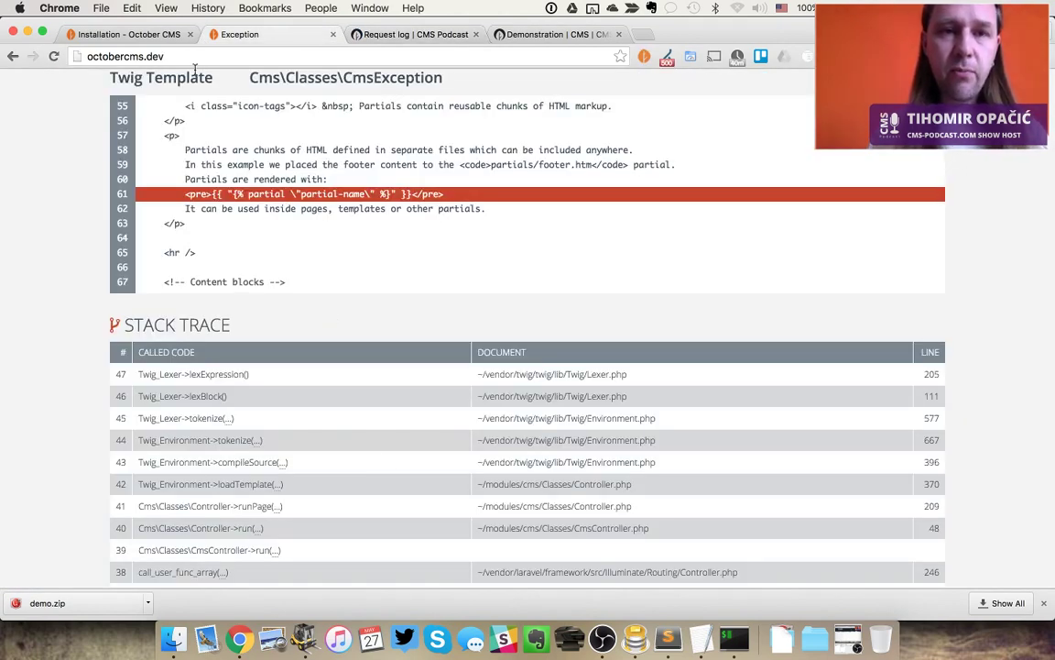
{"action": "key", "text": "ctrl+shift+Tab"}
{"action": "key", "text": "ctrl+Tab"}
{"action": "key", "text": "ctrl+Tab"}
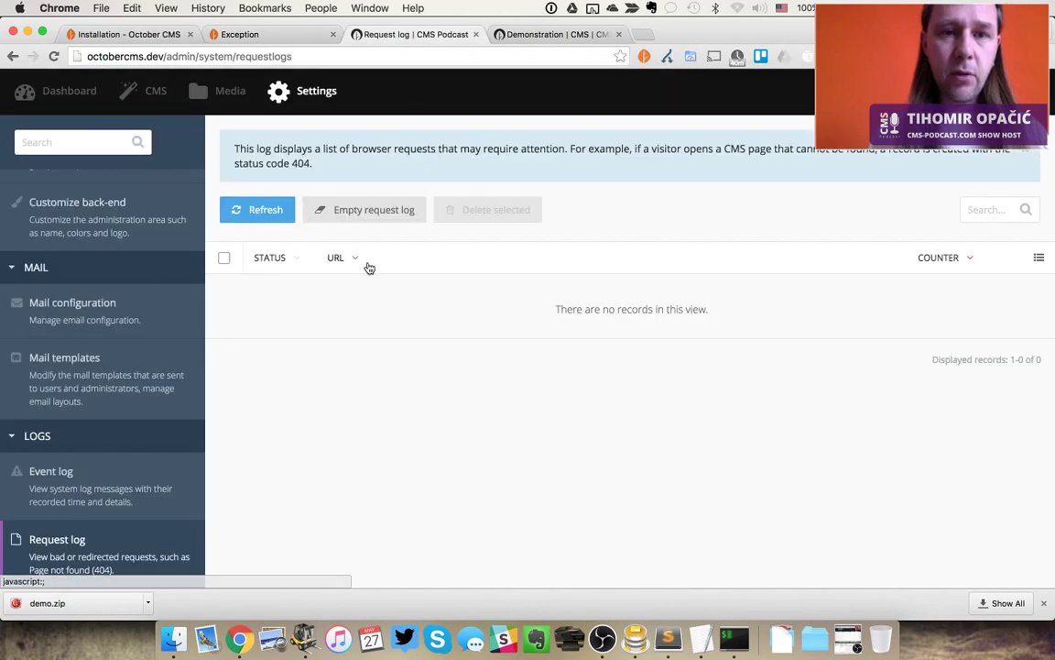
{"action": "left_click", "coordinate": [156, 95]}
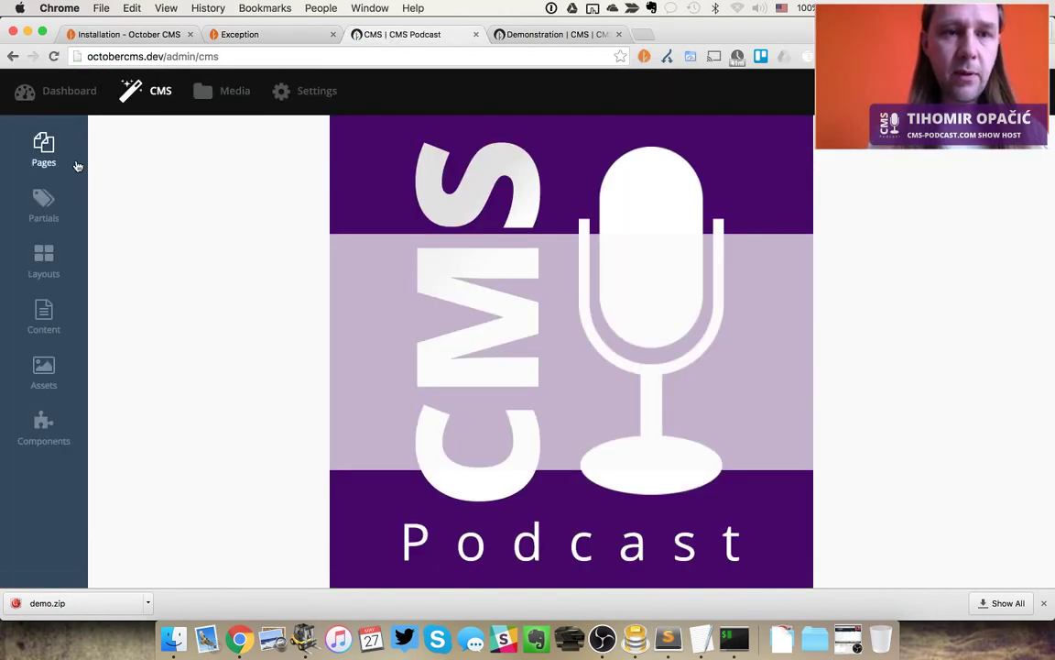
Restore the closing quote after welcome.htm in the Demonstration page markup and save it
{"action": "mouse_move", "coordinate": [77, 165]}
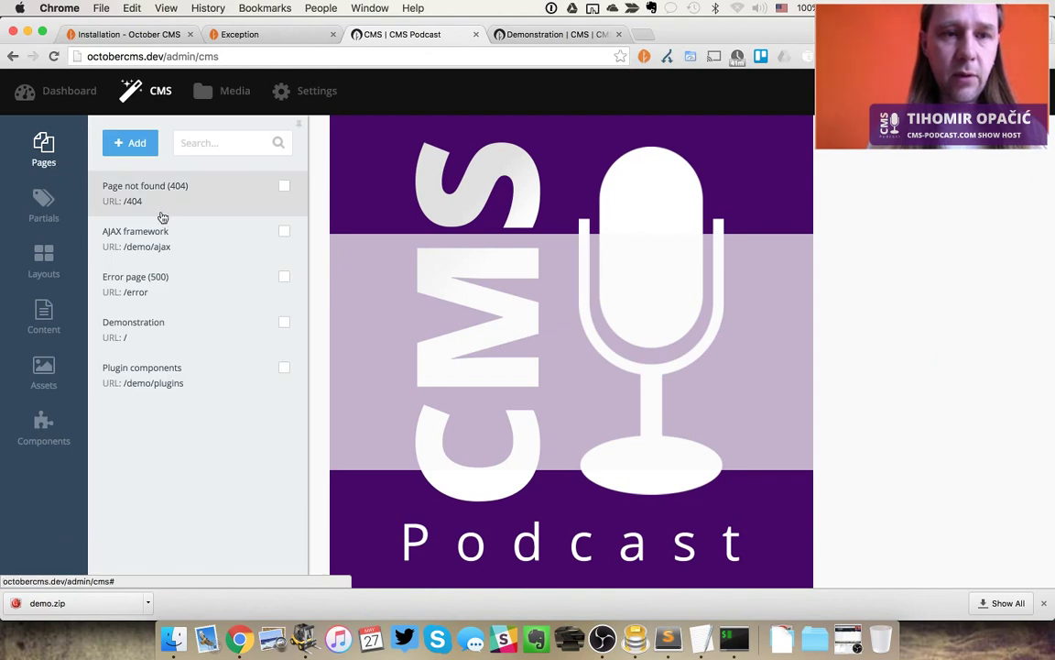
{"action": "left_click", "coordinate": [150, 334]}
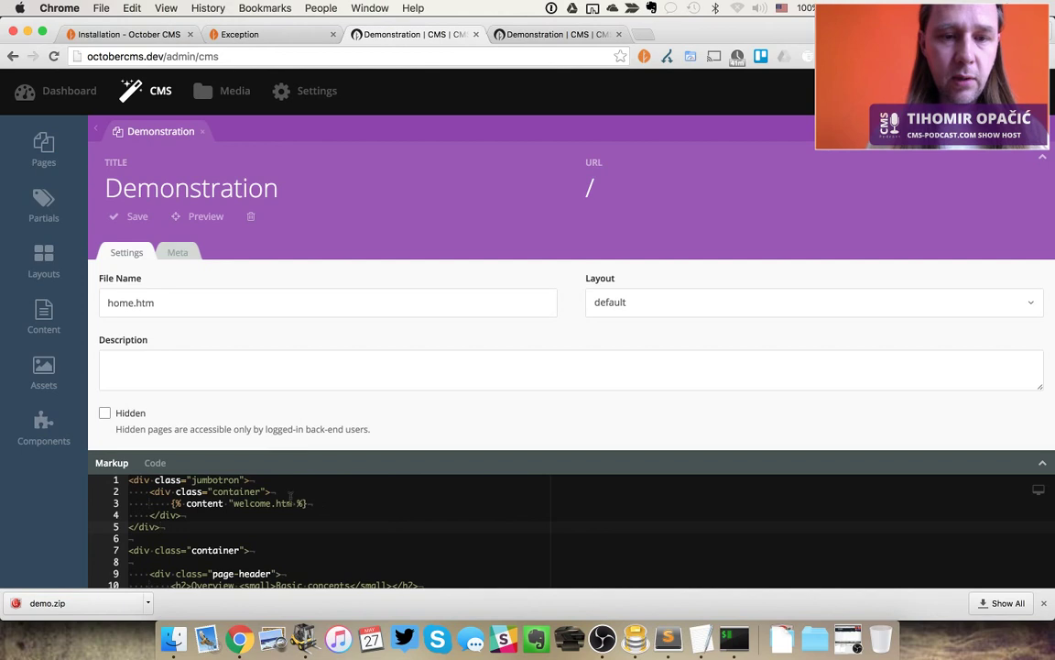
{"action": "left_click", "coordinate": [294, 503]}
{"action": "type", "text": "\""}
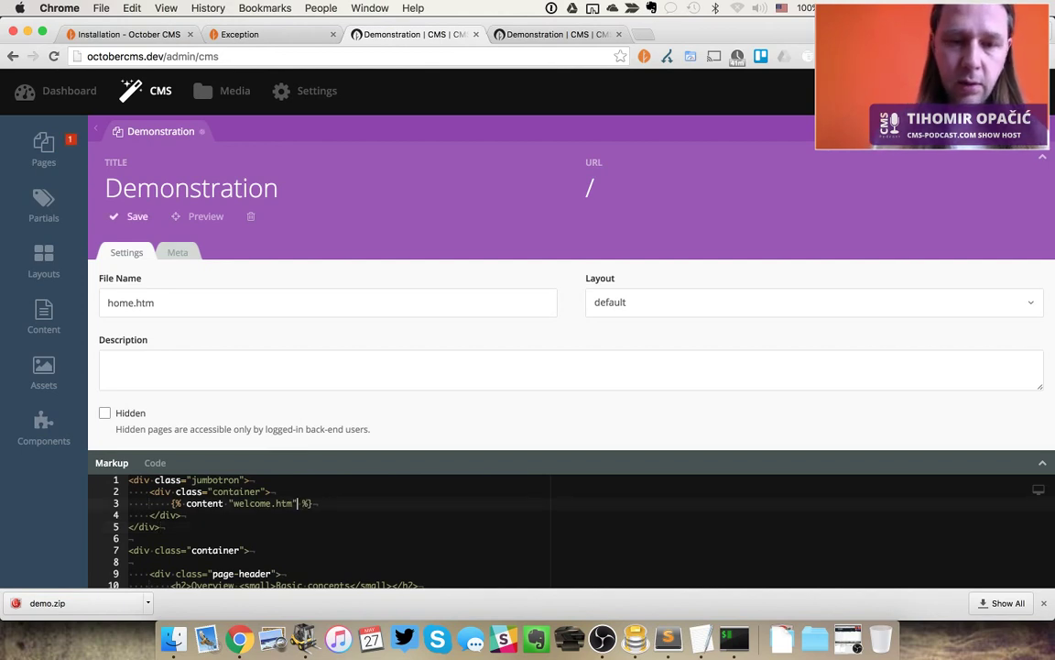
{"action": "key", "text": "super+s"}
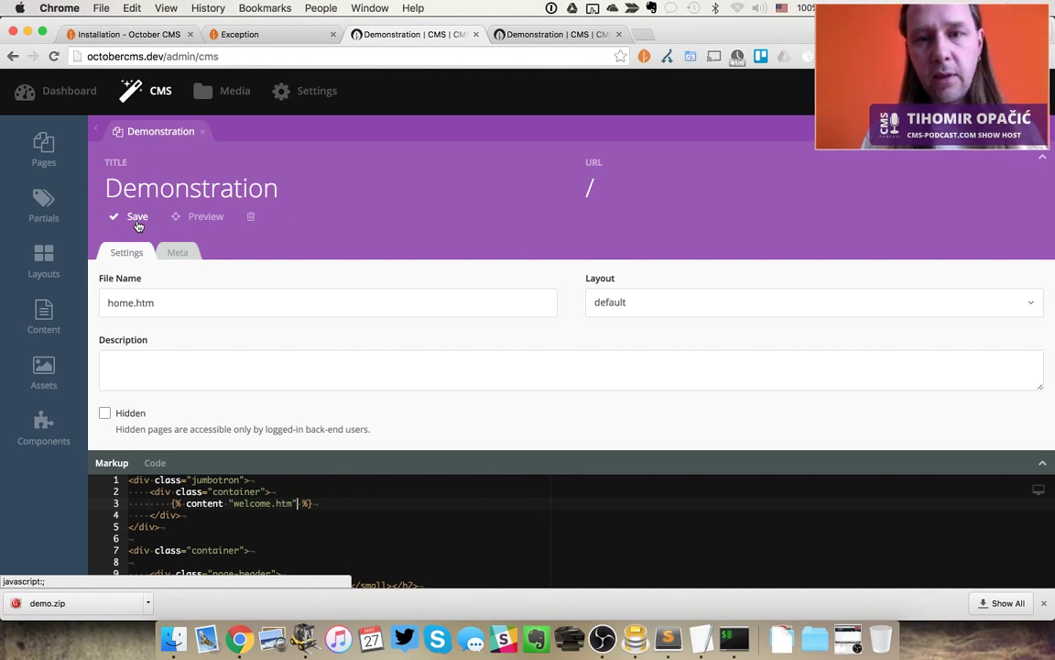
{"action": "left_click", "coordinate": [411, 361]}
{"action": "scroll", "coordinate": [411, 362], "scroll_direction": "down", "scroll_amount": 2}
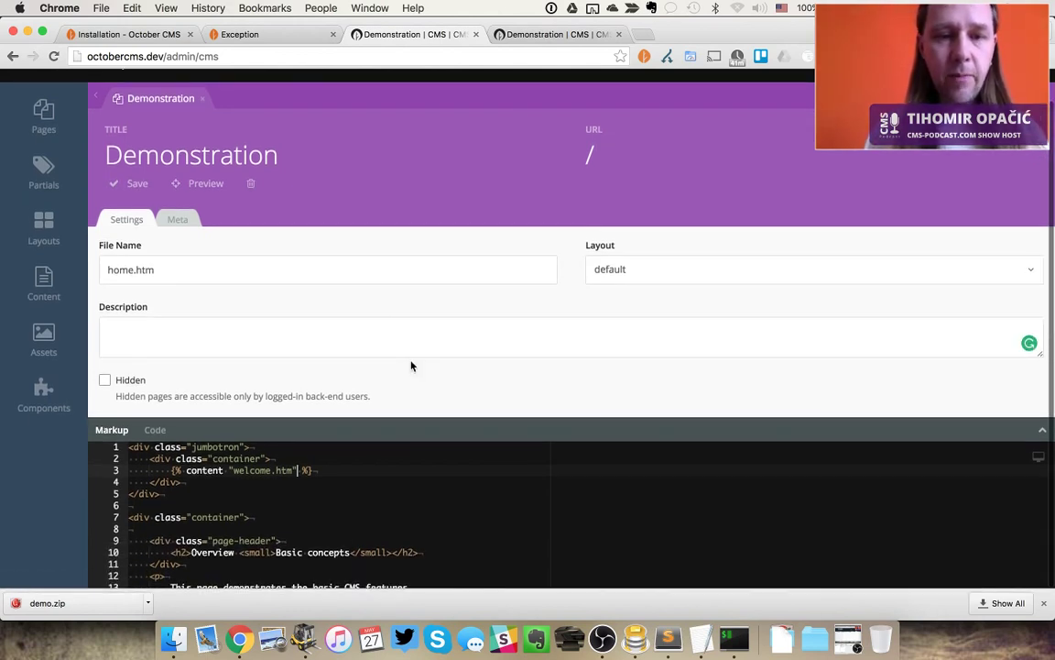
{"action": "key", "text": "super+Tab"}
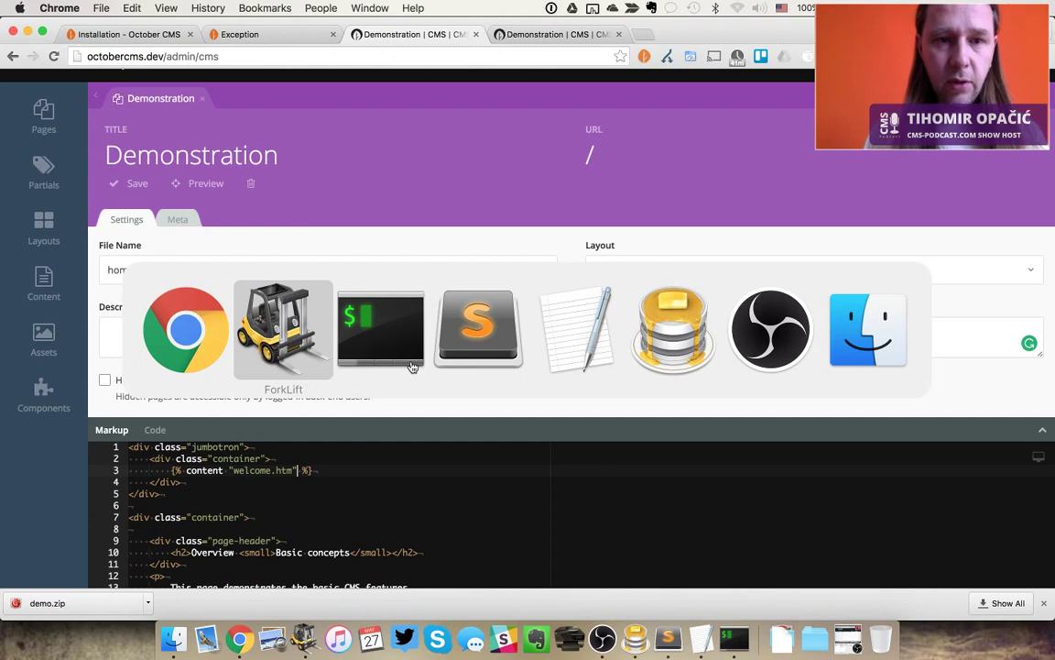
In Sublime Text, open themes/demo/pages/home.htm and check the quote after welcome.htm
{"action": "key", "text": "super+Tab"}
{"action": "key", "text": "super+Tab"}
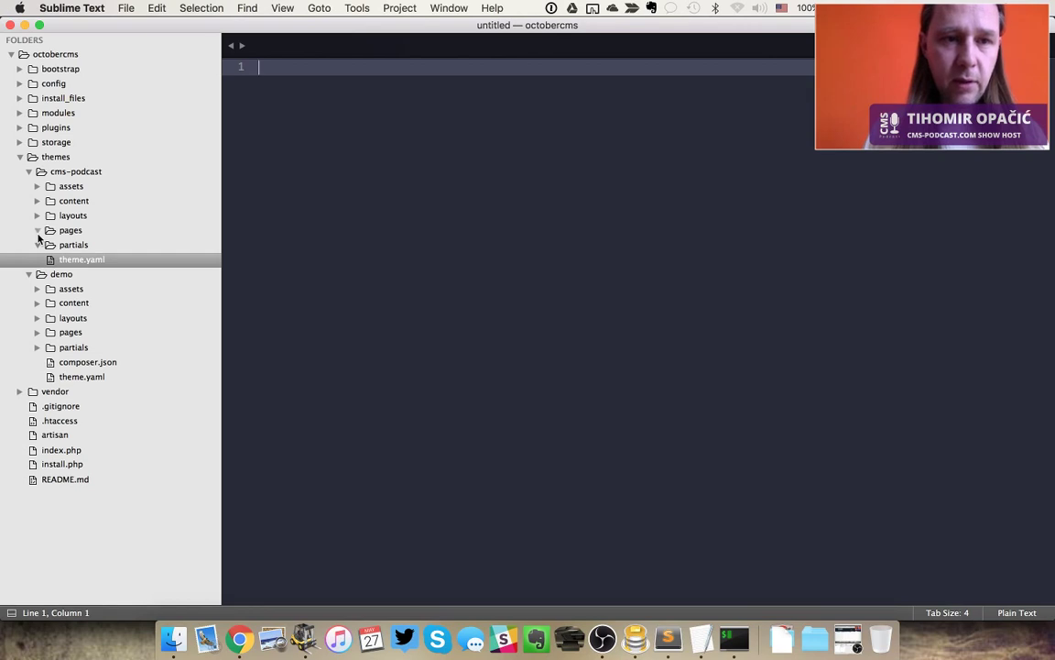
{"action": "left_click", "coordinate": [28, 171]}
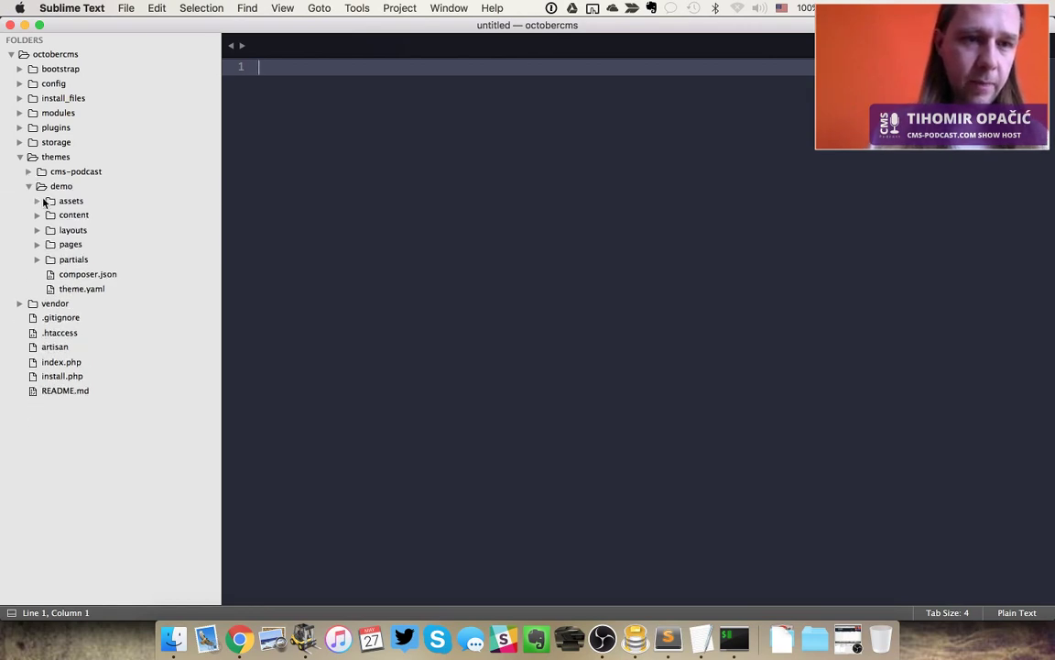
{"action": "left_click", "coordinate": [37, 244]}
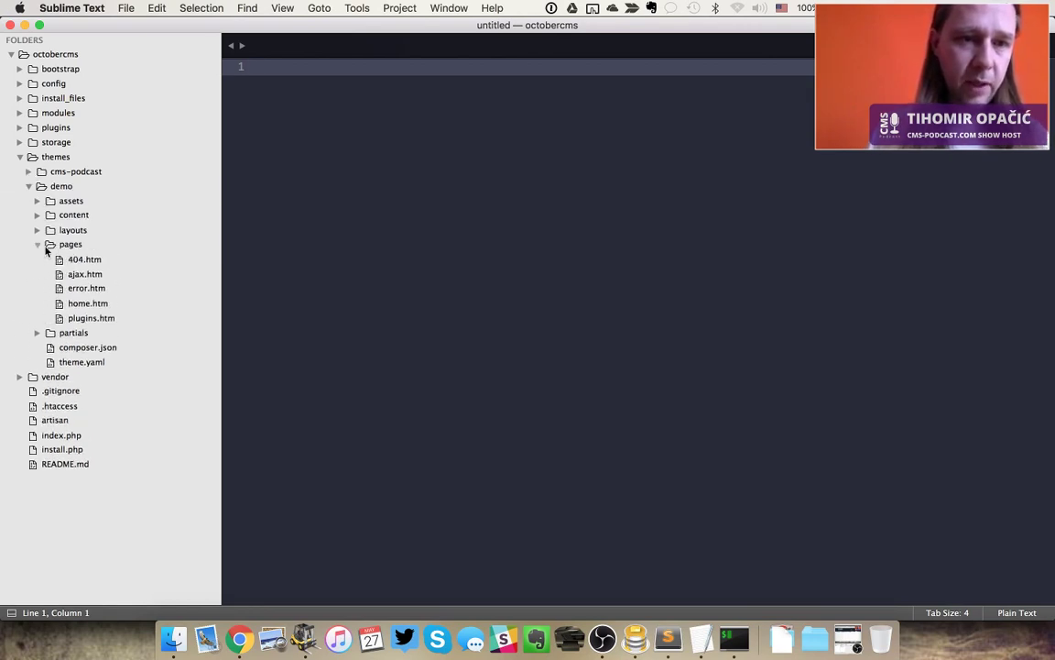
{"action": "left_click", "coordinate": [99, 305]}
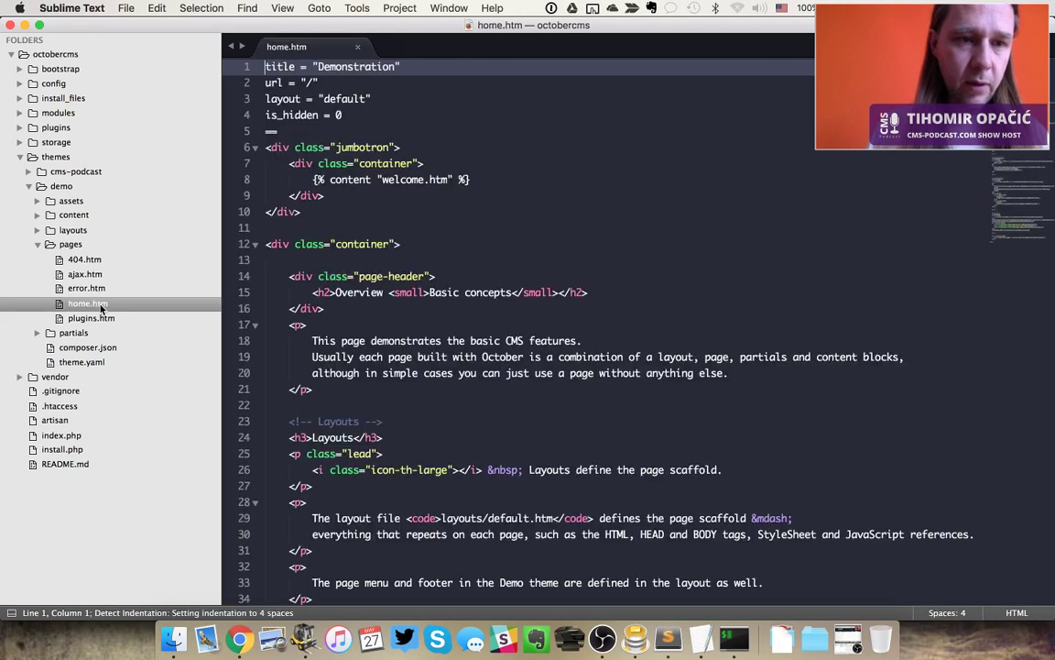
{"action": "left_click", "coordinate": [464, 338]}
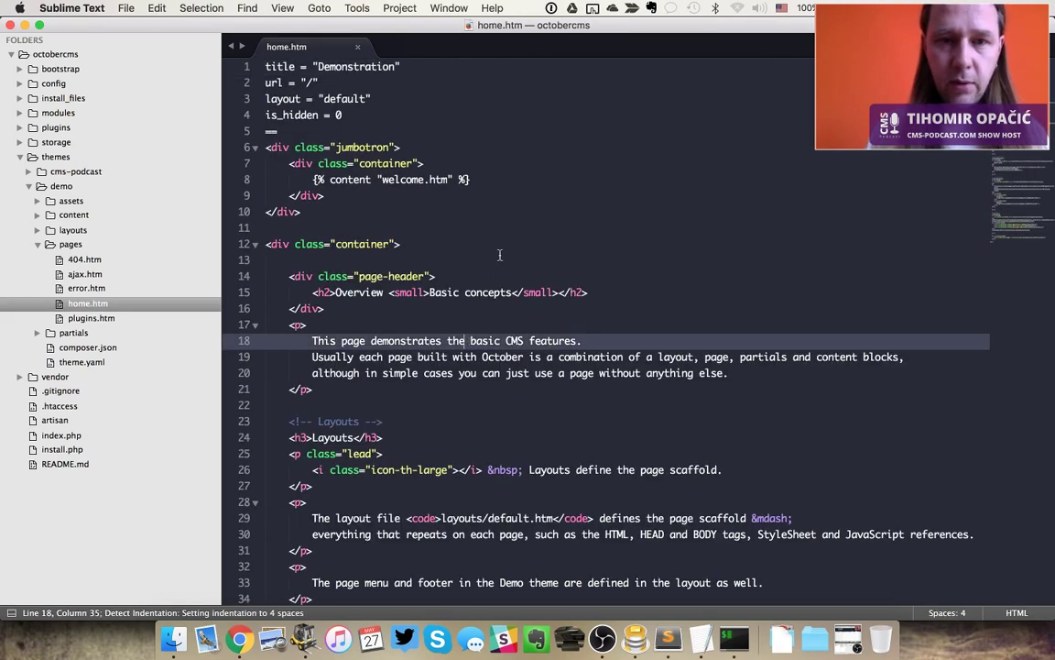
{"action": "left_click_drag", "start_coordinate": [447, 180], "coordinate": [453, 180]}
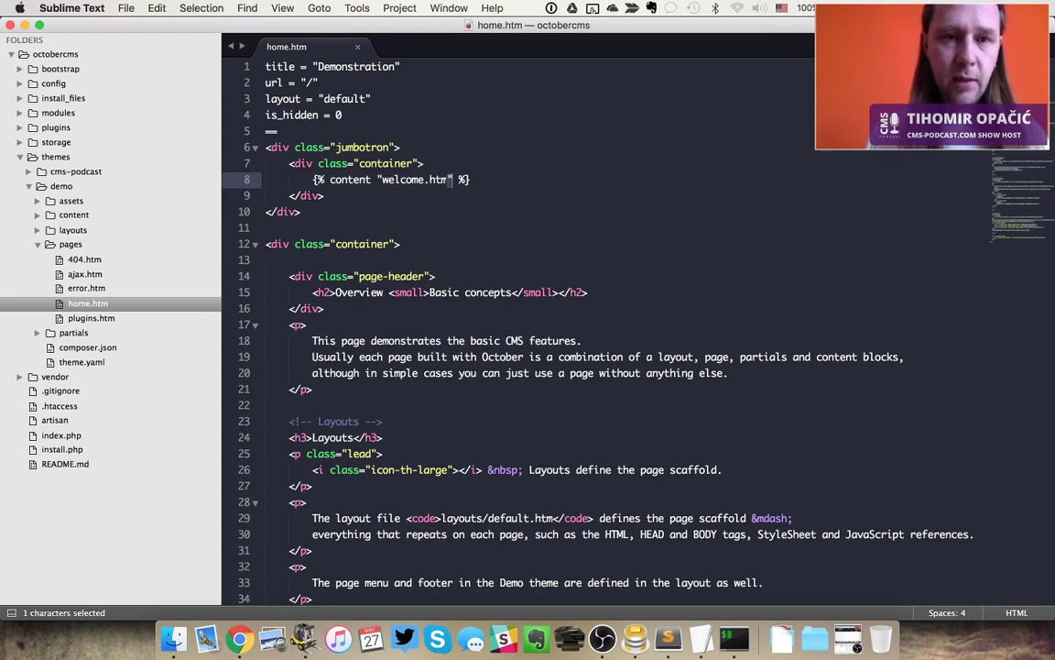
{"action": "key", "text": "Up"}
{"action": "key", "text": "Up"}
{"action": "key", "text": "Up"}
{"action": "key", "text": "Up"}
{"action": "key", "text": "Up"}
{"action": "key", "text": "Up"}
{"action": "key", "text": "Up"}
{"action": "key", "text": "super+Tab"}
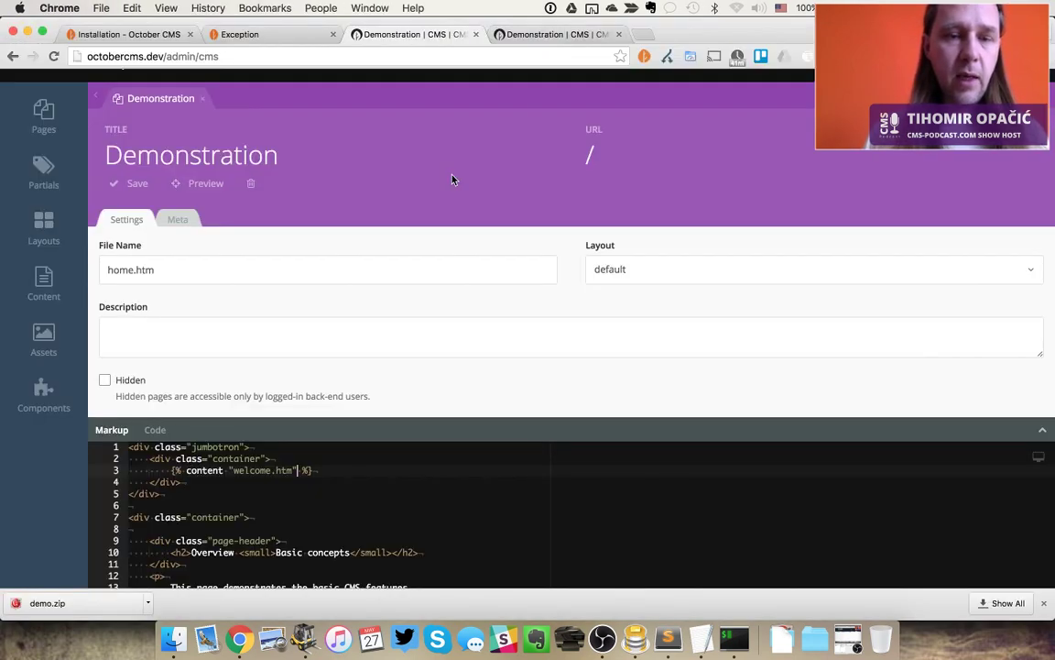
Reload the Exception tab to confirm the Twig error is gone
{"action": "key", "text": "ctrl+shift+Tab"}
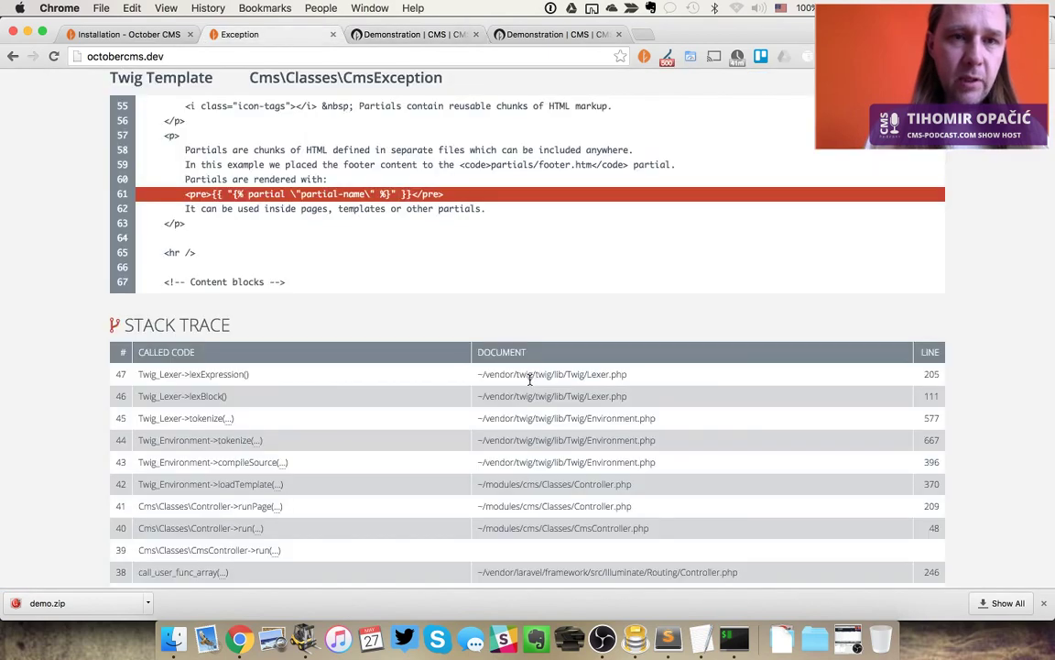
{"action": "key", "text": "super+r"}
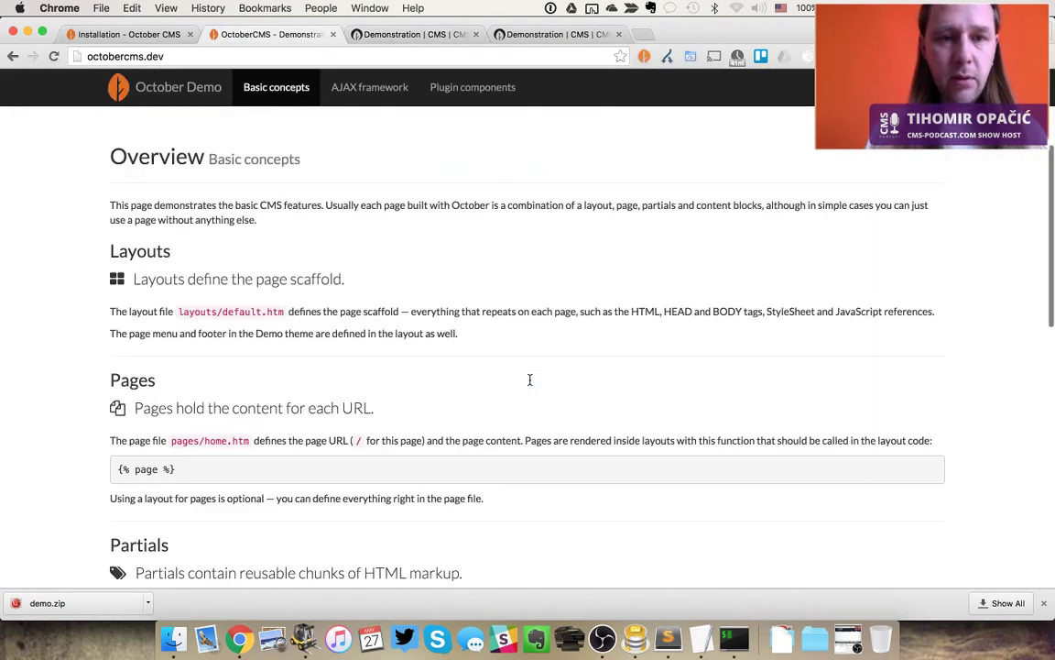
{"action": "key", "text": "ctrl+Tab"}
{"action": "scroll", "coordinate": [529, 383], "scroll_direction": "down", "scroll_amount": 1}
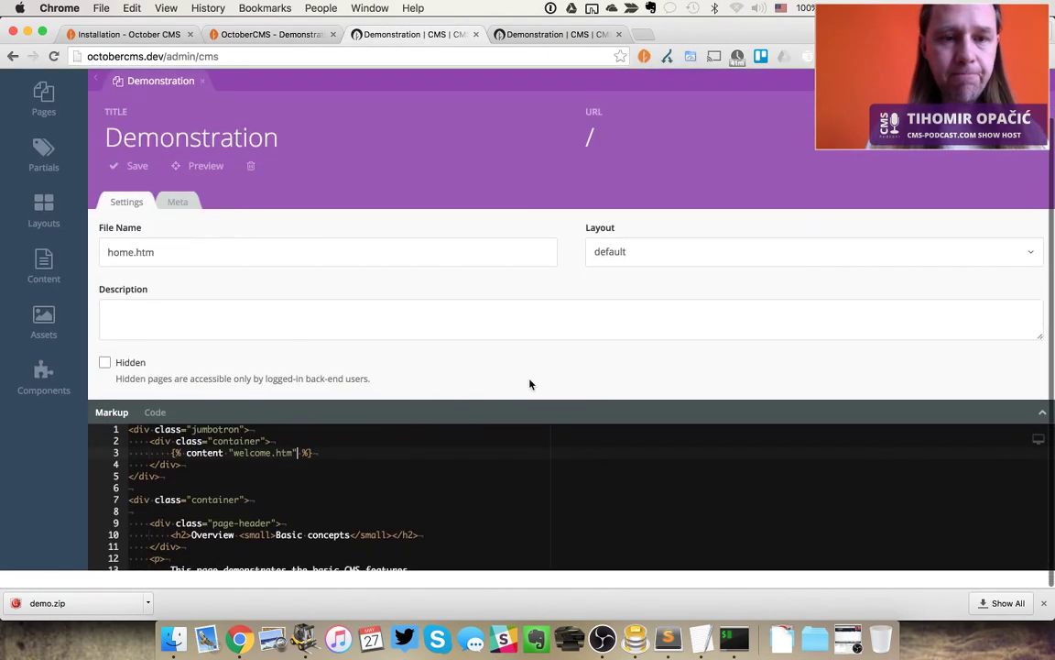
{"action": "scroll", "coordinate": [529, 384], "scroll_direction": "up", "scroll_amount": 1}
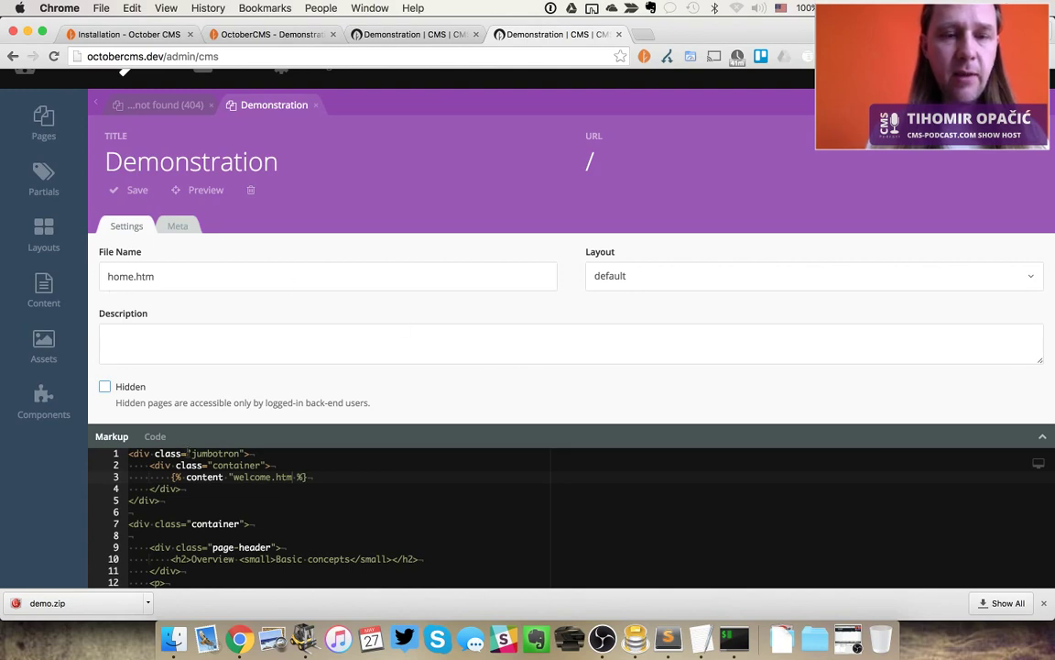
Load octobercms.dev/test in the front-end tab to show the Page not found page
{"action": "key", "text": "super+2"}
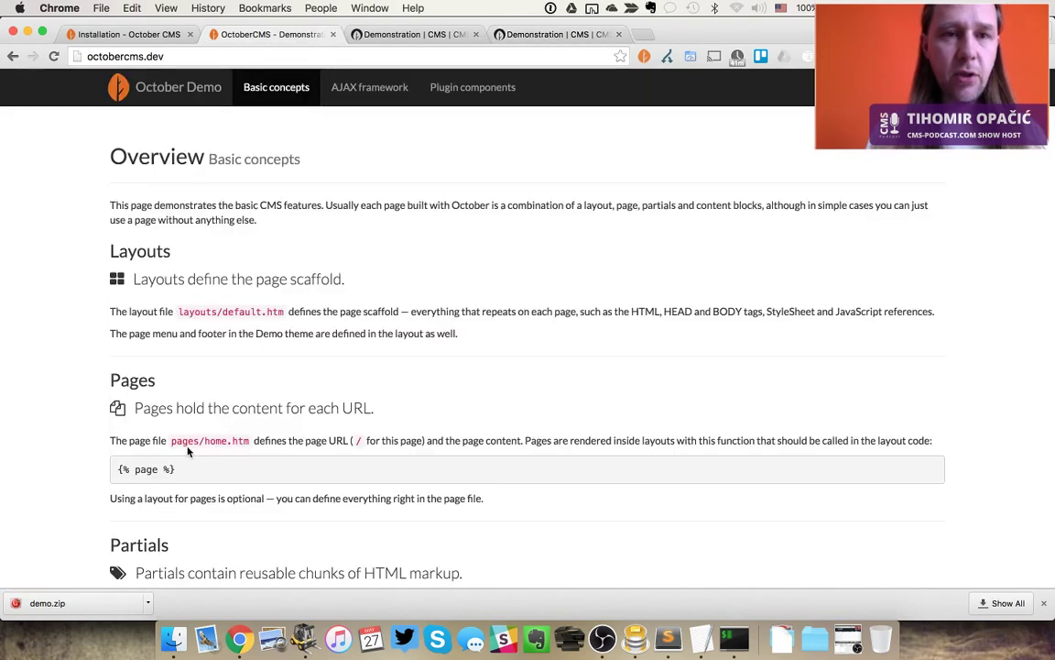
{"action": "left_click", "coordinate": [182, 59]}
{"action": "left_click", "coordinate": [181, 60]}
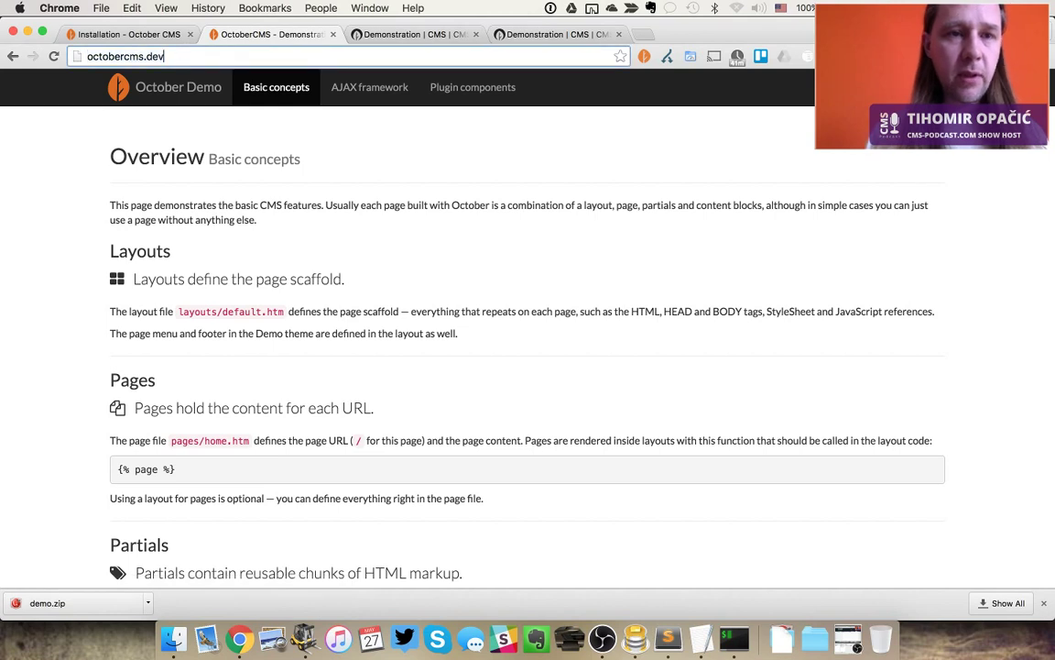
{"action": "type", "text": "/"}
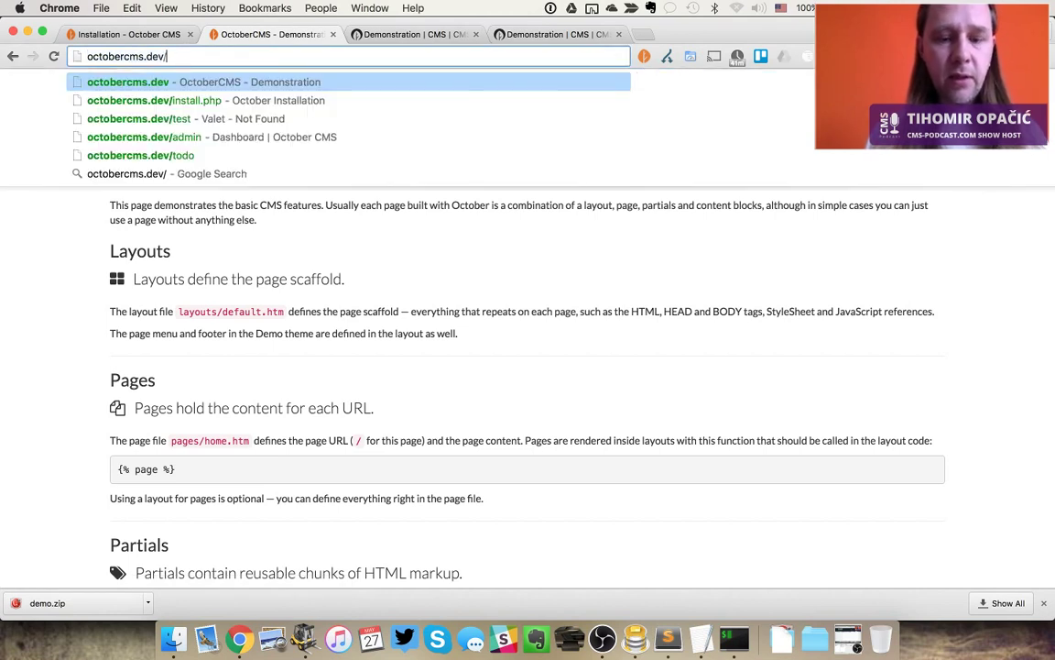
{"action": "type", "text": "test"}
{"action": "key", "text": "Return"}
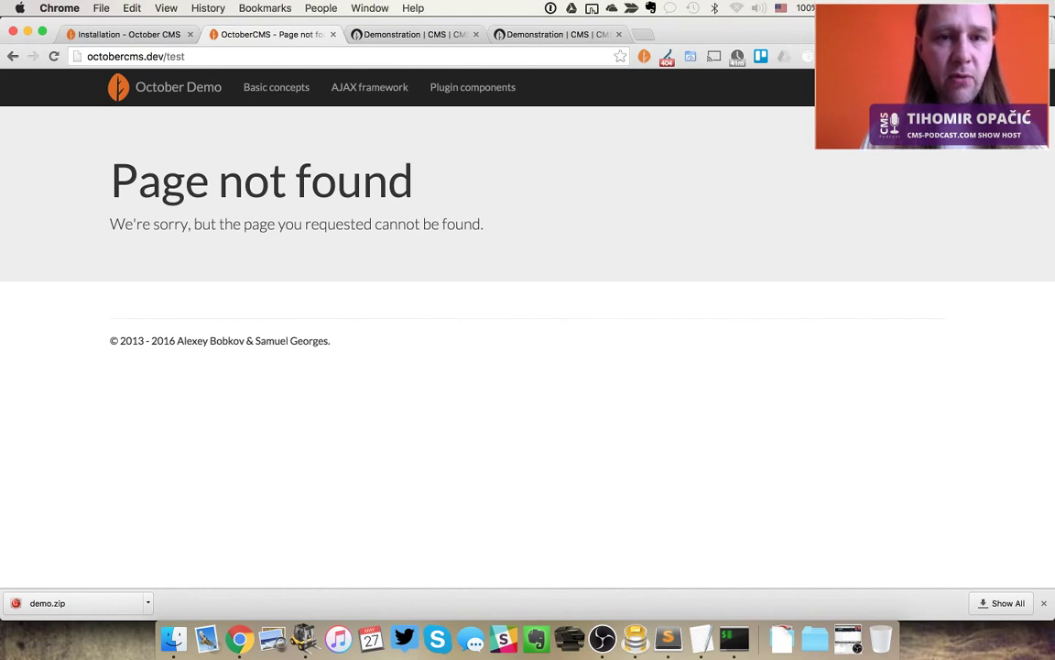
{"action": "key", "text": "ctrl+Tab"}
{"action": "key", "text": "ctrl+Tab"}
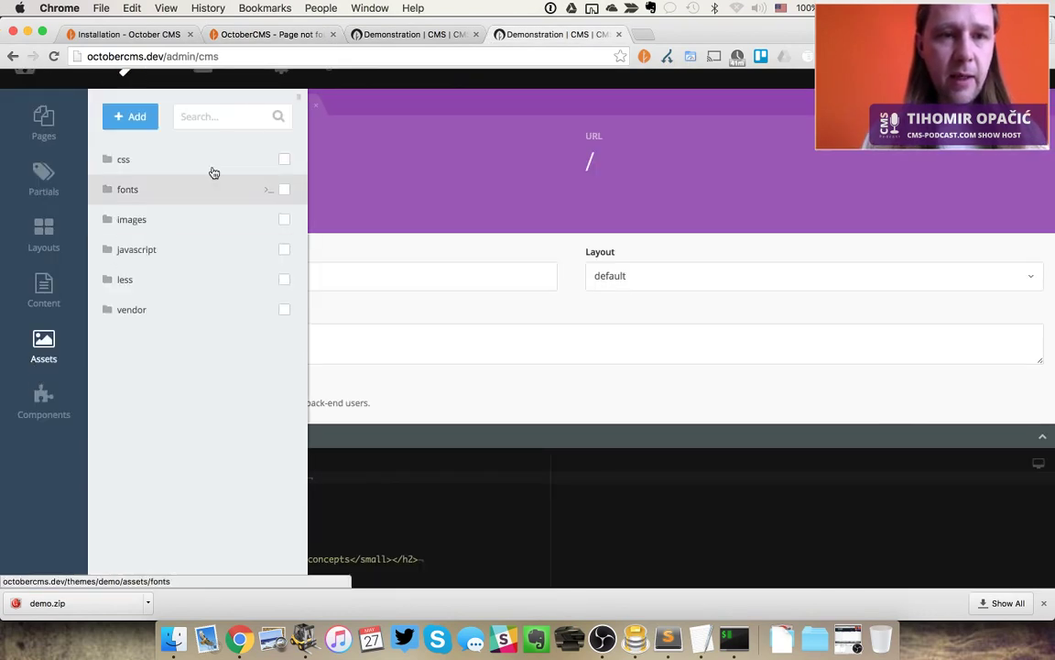
Inspect the Request log's 404 entry for octobercms.dev/test, then close that tab
{"action": "scroll", "coordinate": [389, 173], "scroll_direction": "up", "scroll_amount": 1}
{"action": "scroll", "coordinate": [389, 172], "scroll_direction": "down", "scroll_amount": 1}
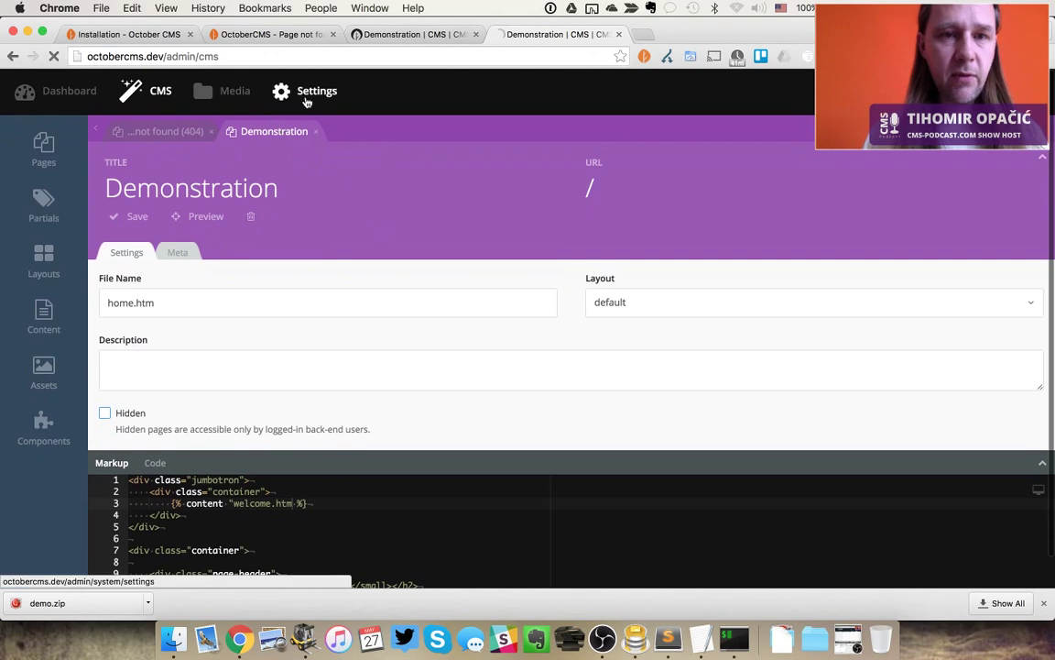
{"action": "left_click", "coordinate": [306, 96]}
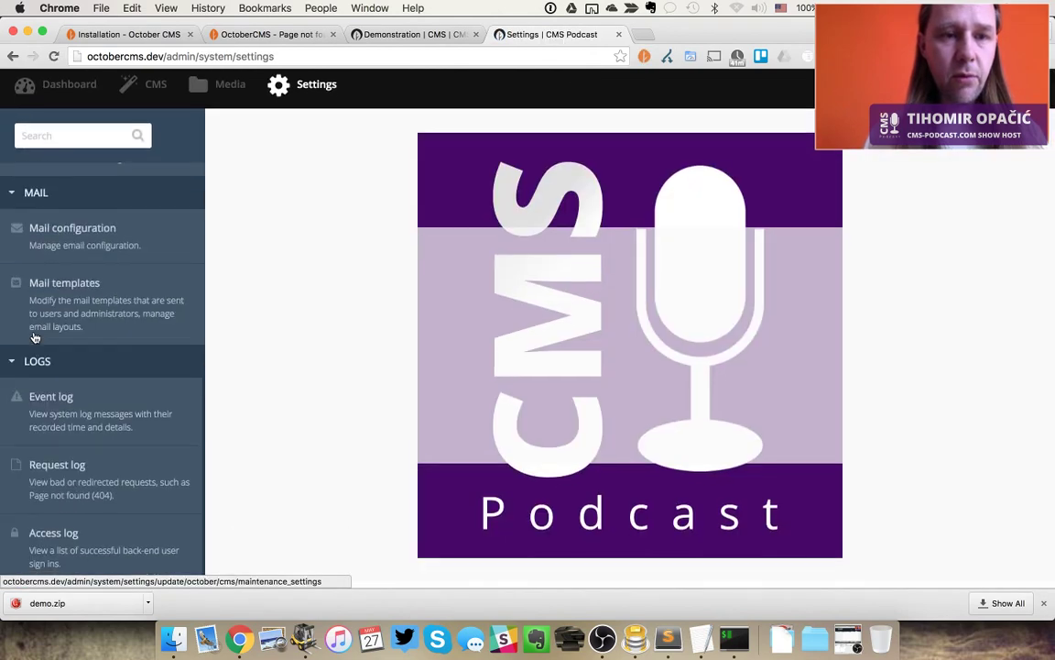
{"action": "left_click", "coordinate": [79, 490]}
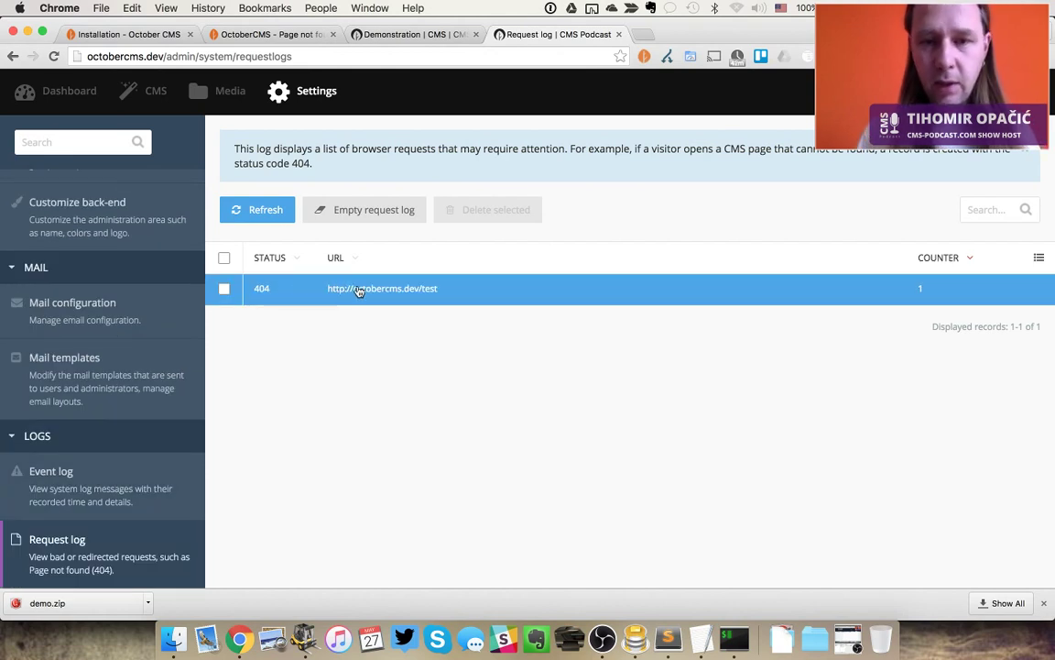
{"action": "left_click", "coordinate": [426, 299]}
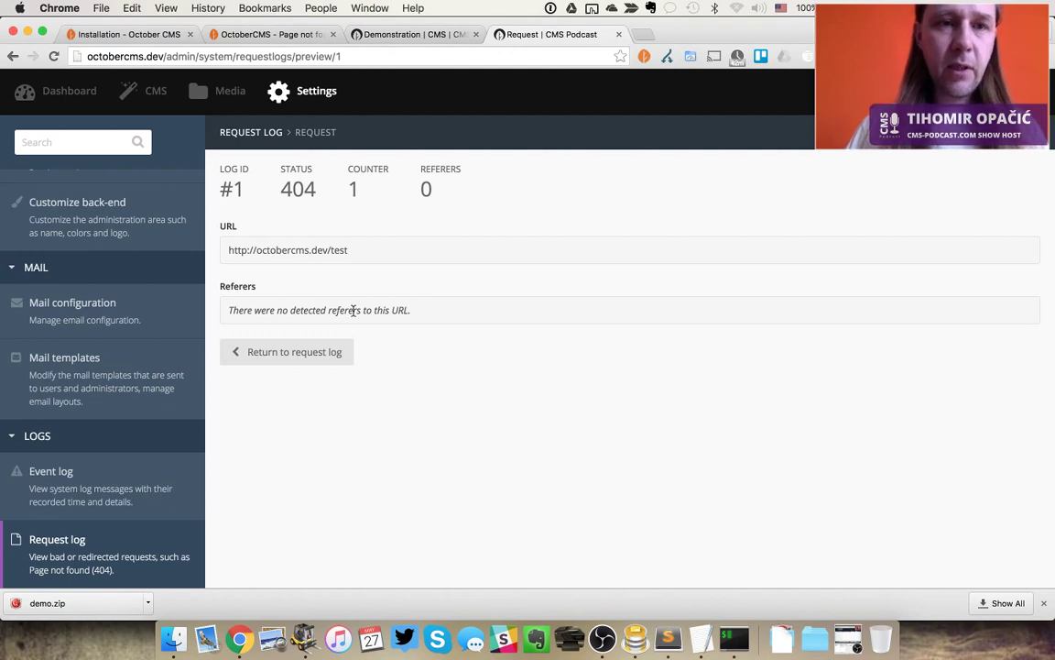
{"action": "key", "text": "super+w"}
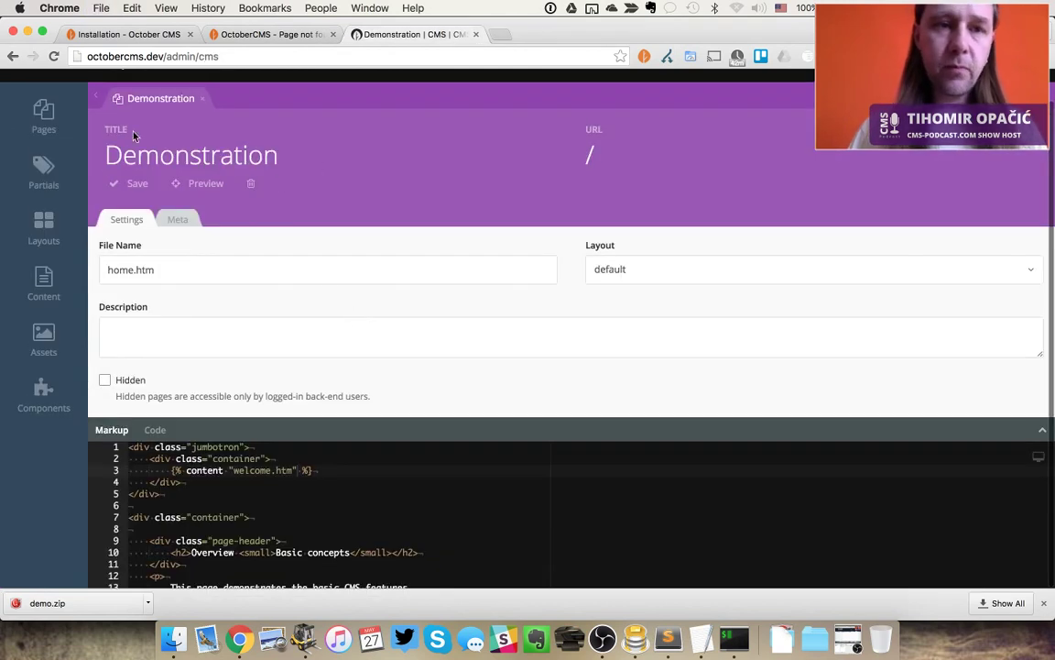
{"action": "mouse_move", "coordinate": [44, 117]}
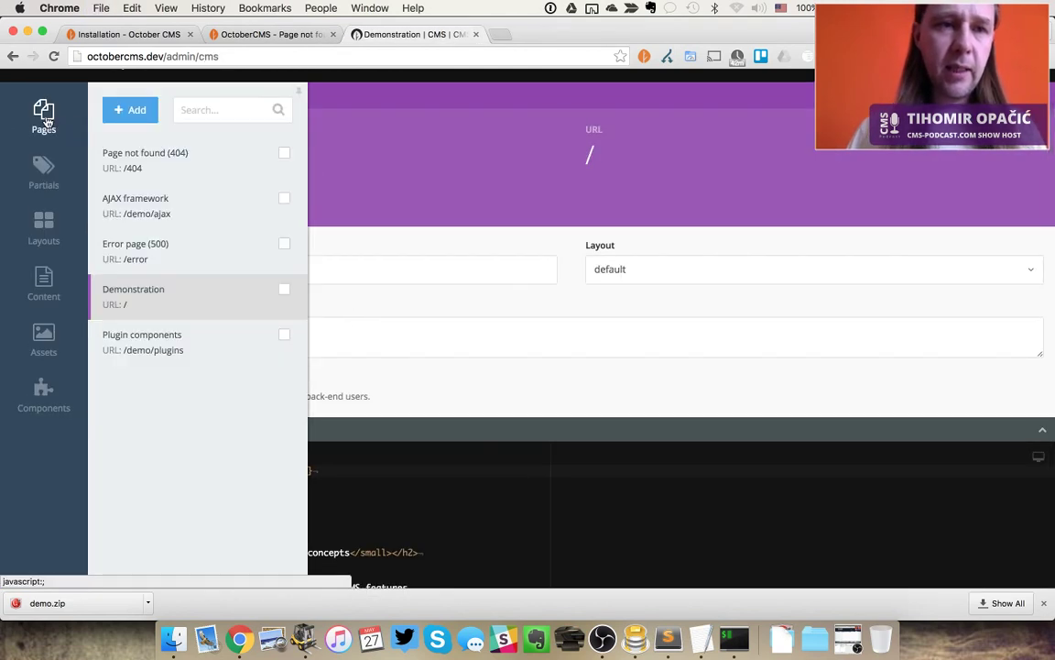
{"action": "key", "text": "super+Tab"}
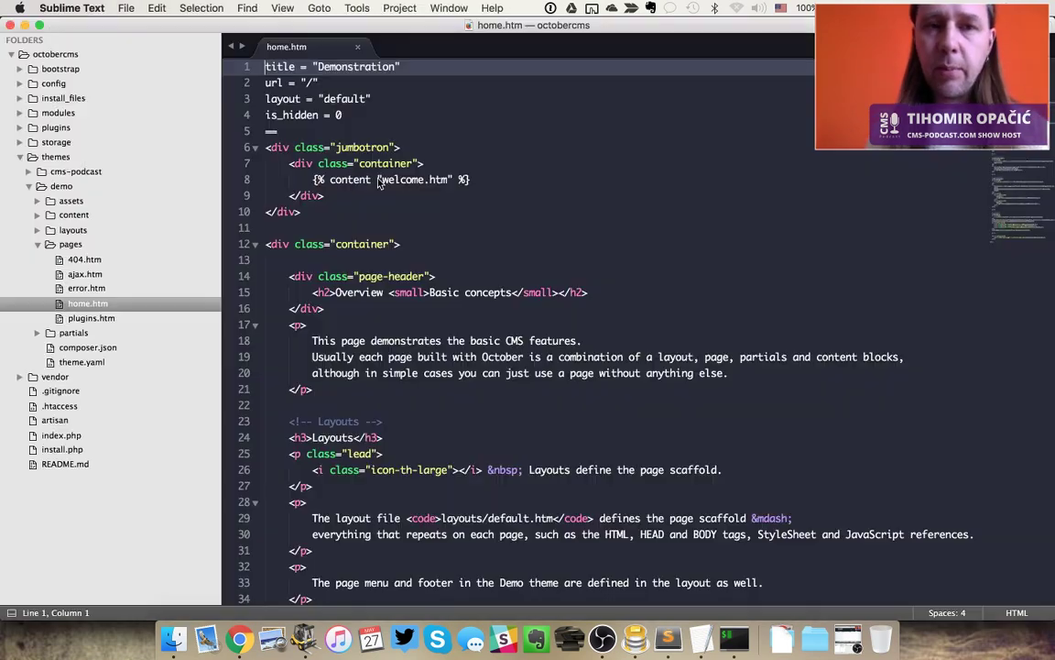
{"action": "key", "text": "super+Tab"}
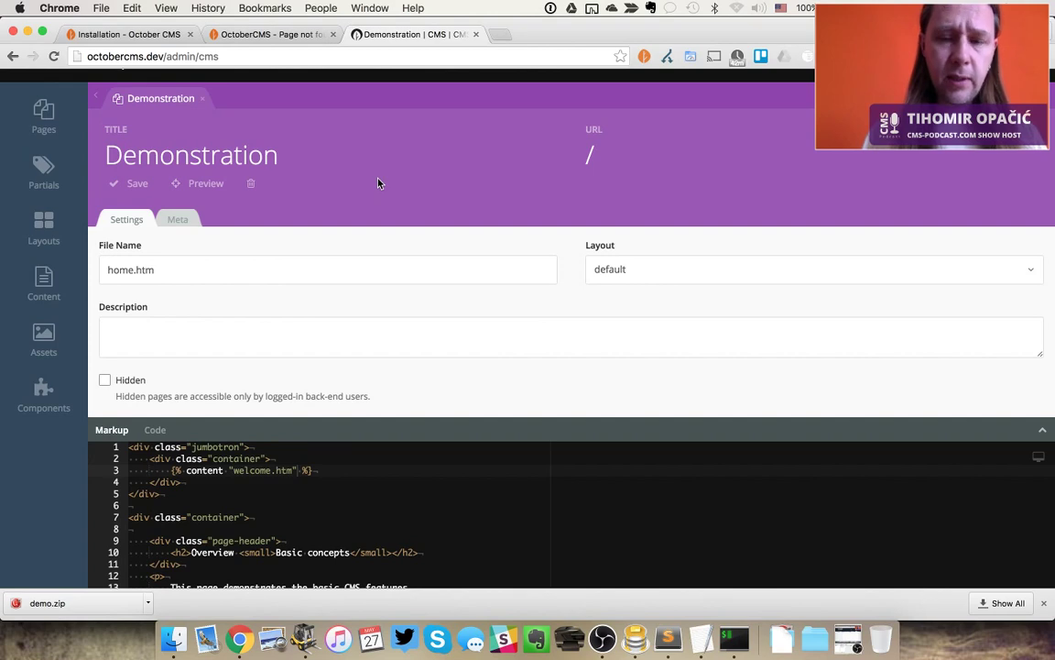
{"action": "key", "text": "super+Tab"}
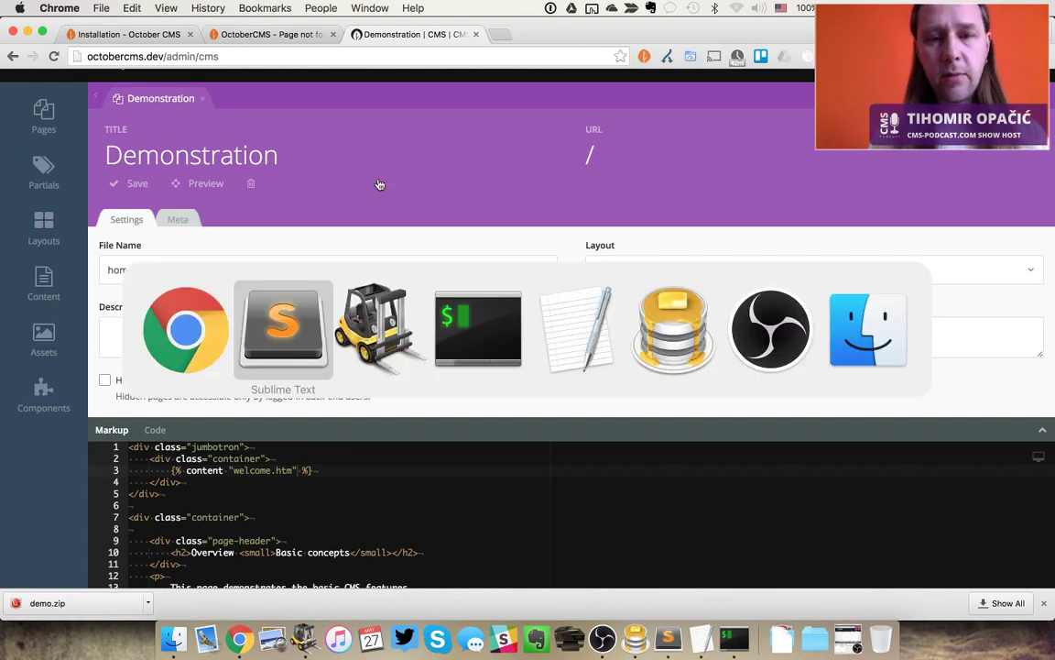
{"action": "key", "text": "super+Tab"}
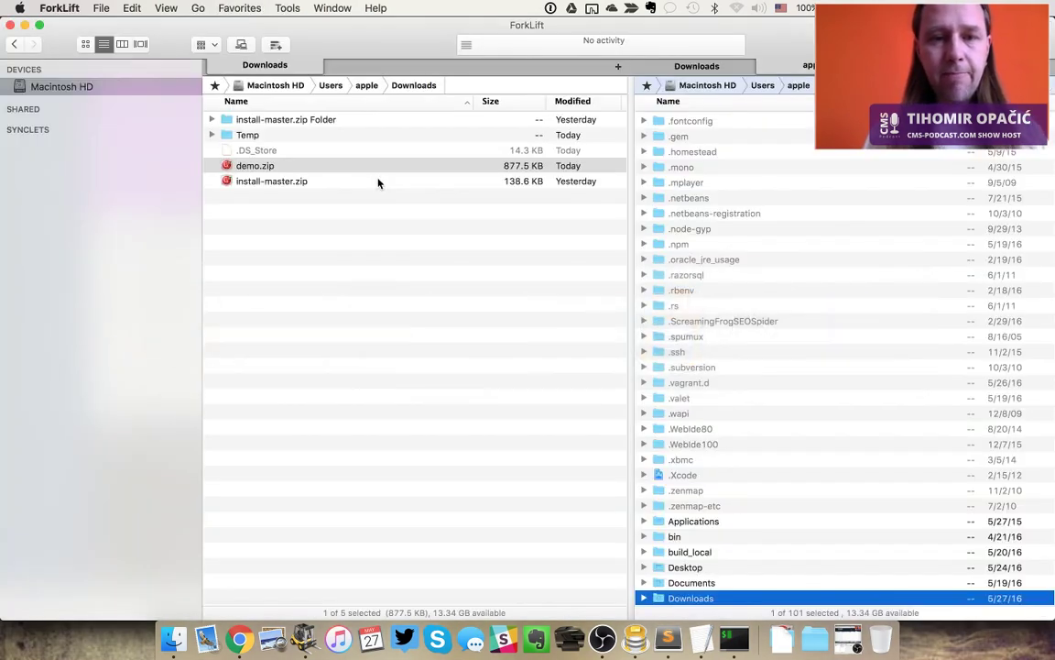
{"action": "key", "text": "super+Tab"}
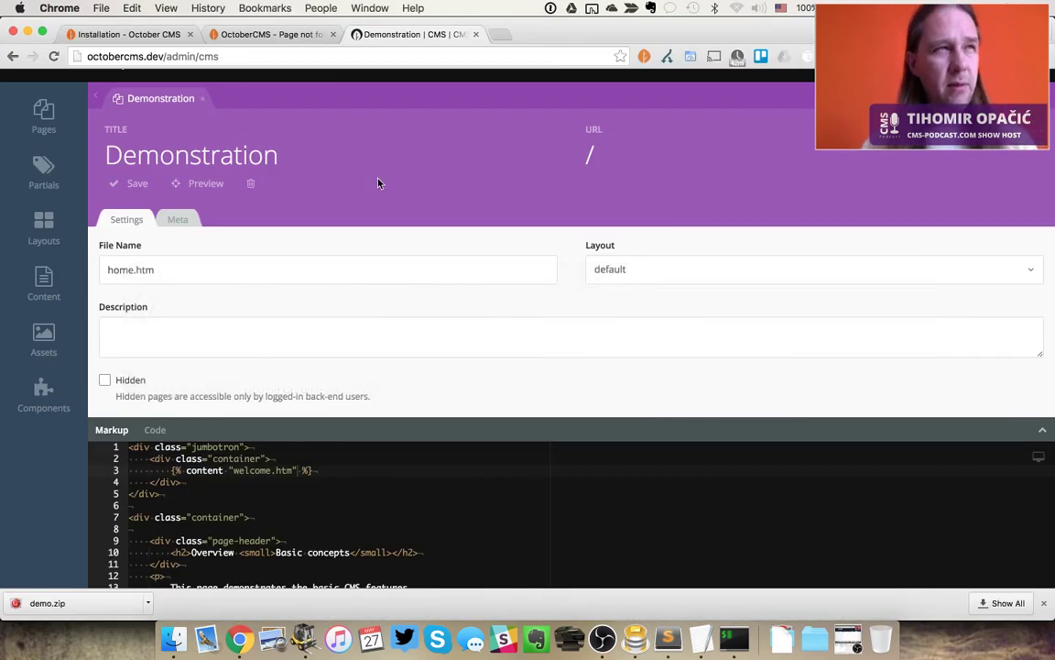
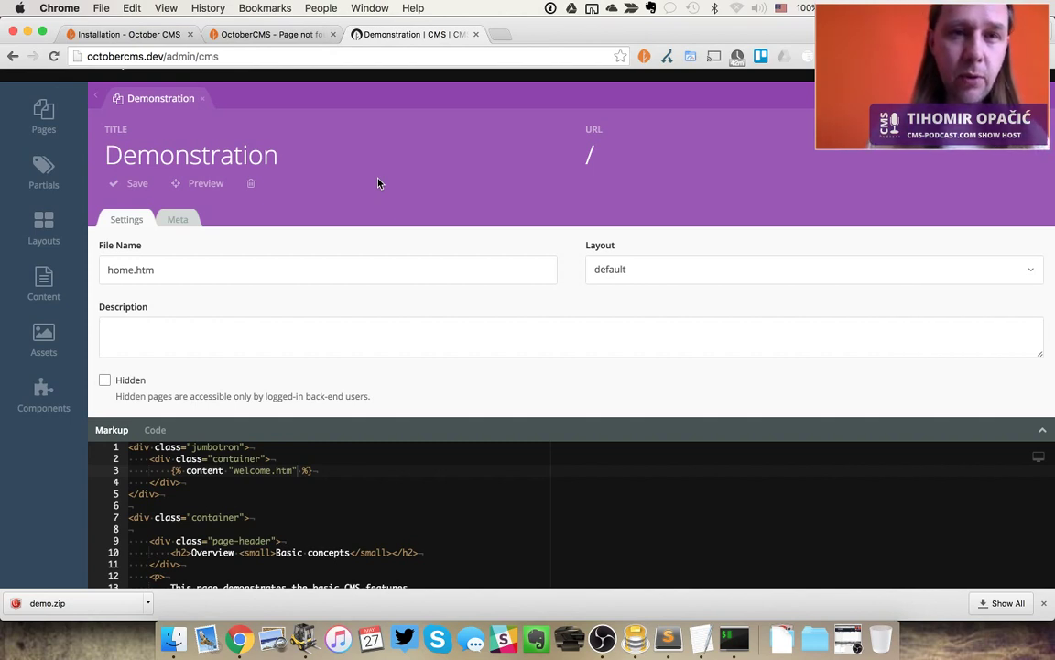
Compare the Page not found tab with the CMS admin and open the Pages list
{"action": "key", "text": "ctrl+shift+Tab"}
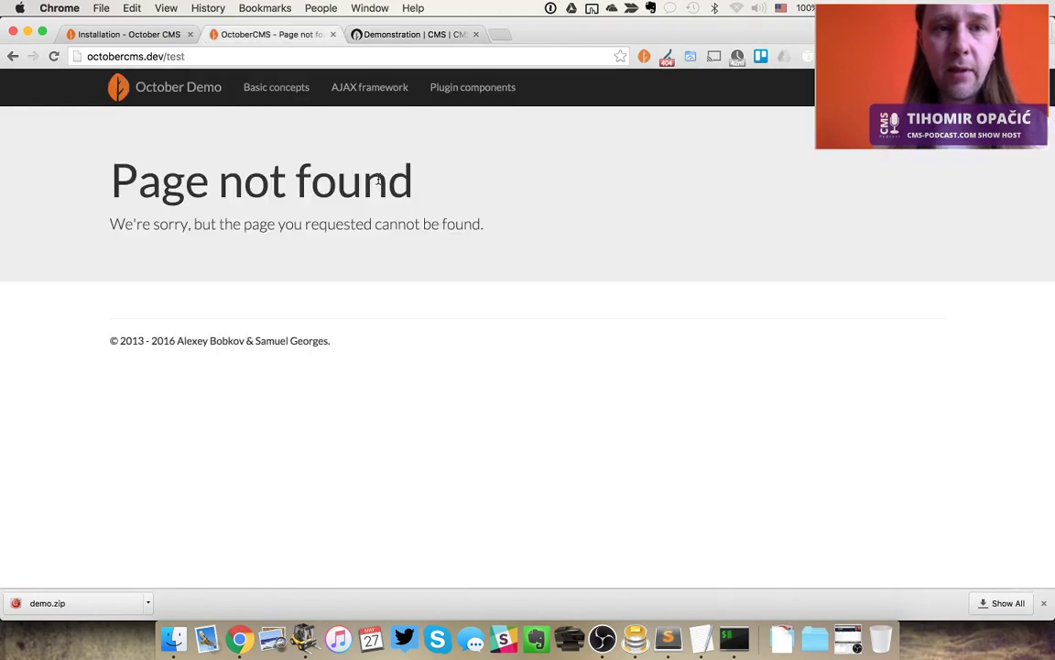
{"action": "key", "text": "ctrl+shift+Tab"}
{"action": "key", "text": "ctrl+Tab"}
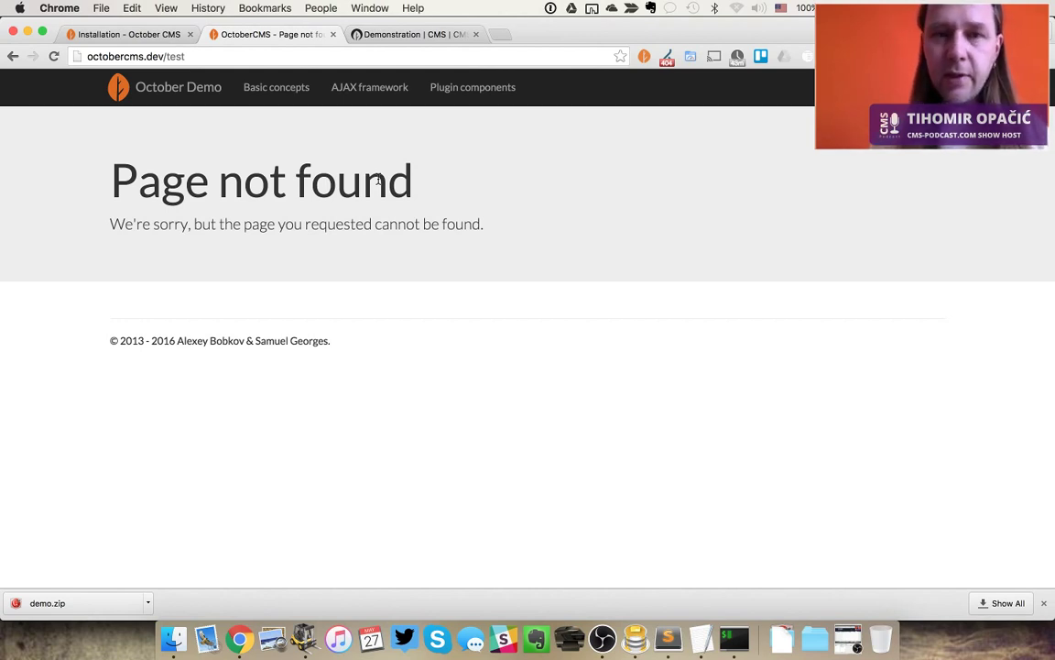
{"action": "key", "text": "ctrl+Tab"}
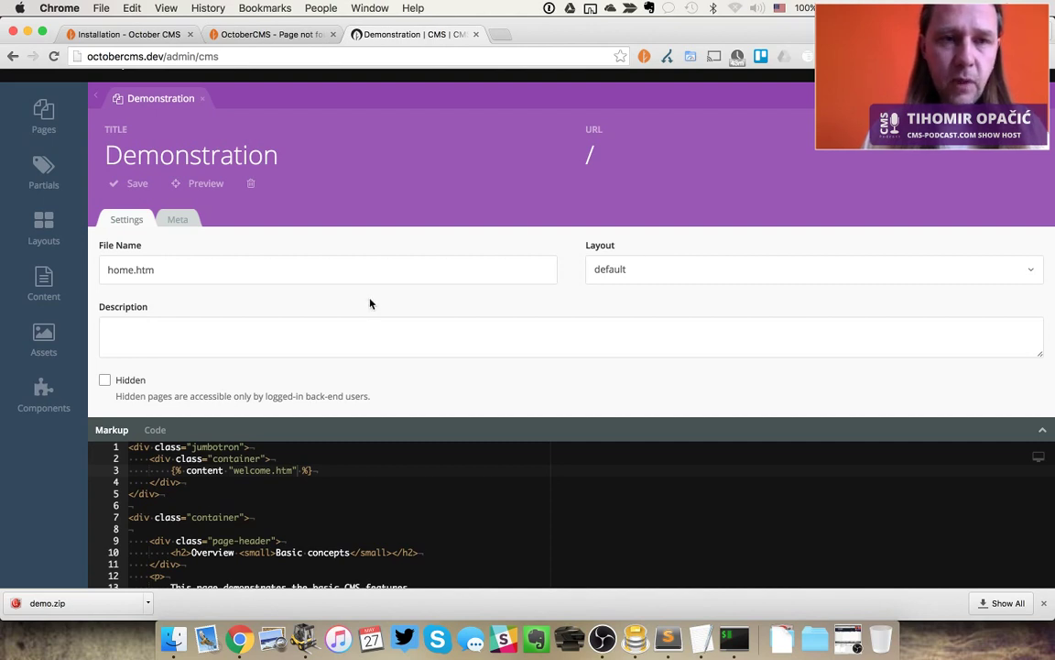
{"action": "left_click", "coordinate": [43, 115]}
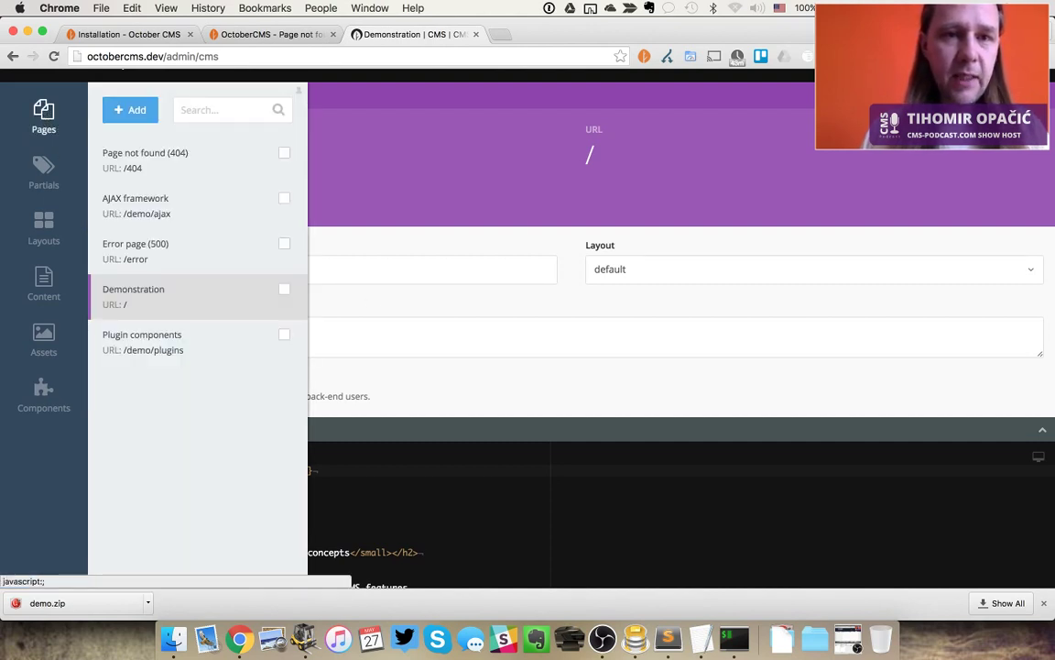
{"action": "key", "text": "ctrl+shift+Tab"}
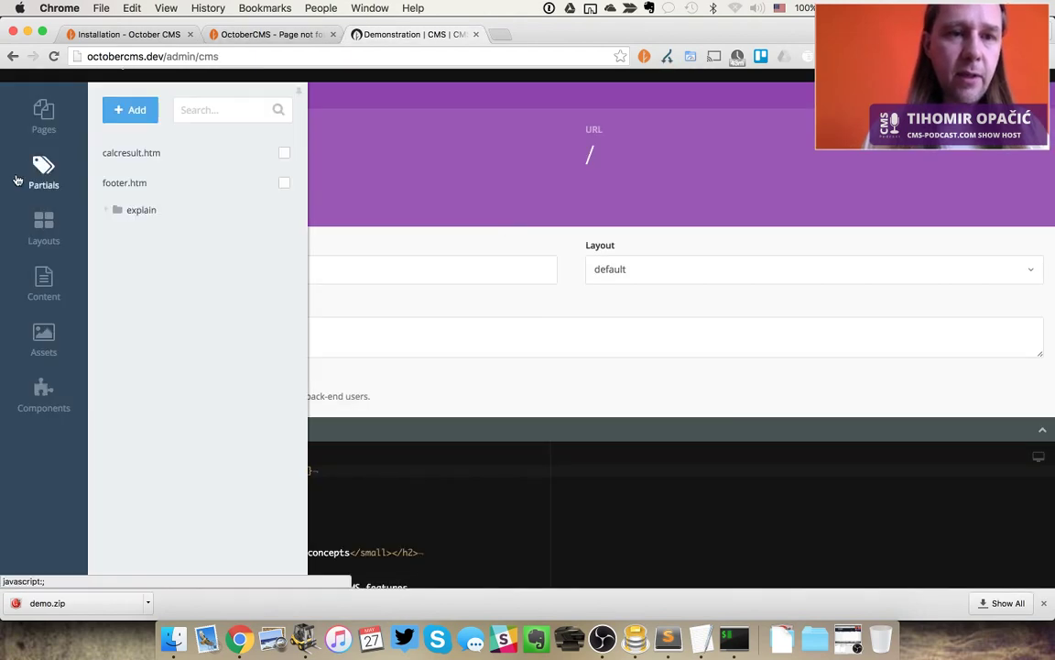
{"action": "mouse_move", "coordinate": [44, 112]}
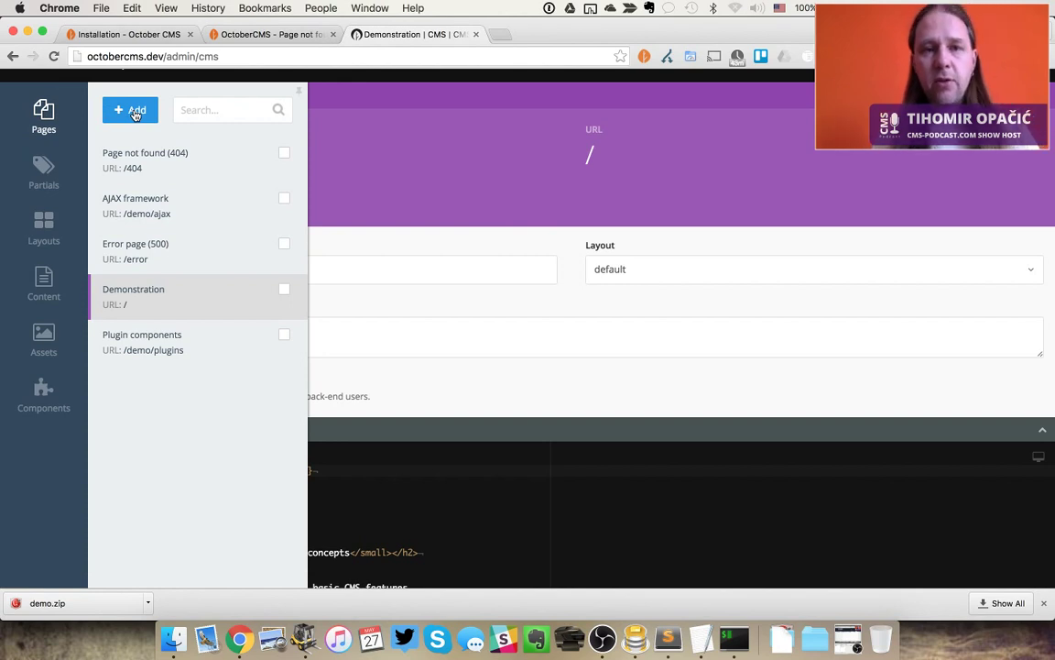
{"action": "key", "text": "ctrl+shift+Tab"}
{"action": "key", "text": "ctrl+Tab"}
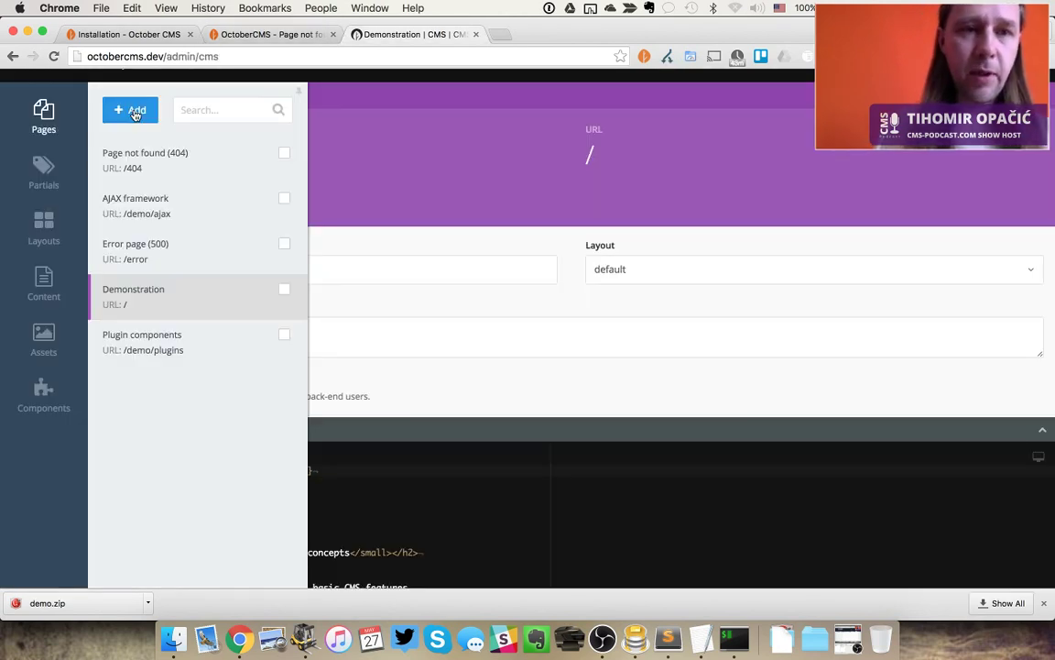
Create a new page with file name Test, default layout and description 'This is a test page.'
{"action": "left_click", "coordinate": [135, 111]}
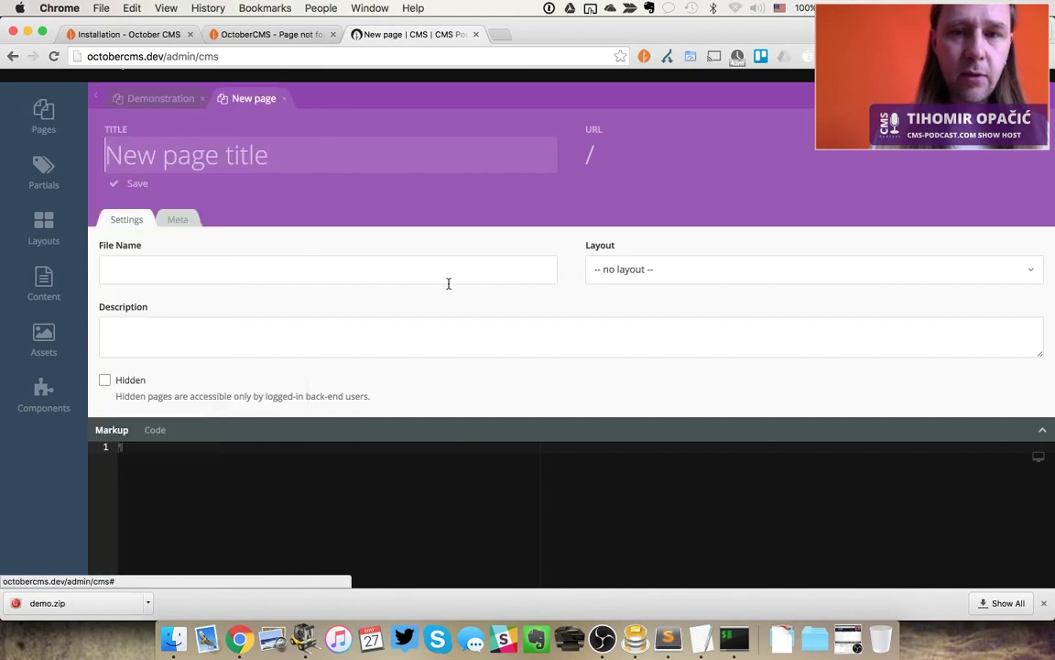
{"action": "type", "text": "Test"}
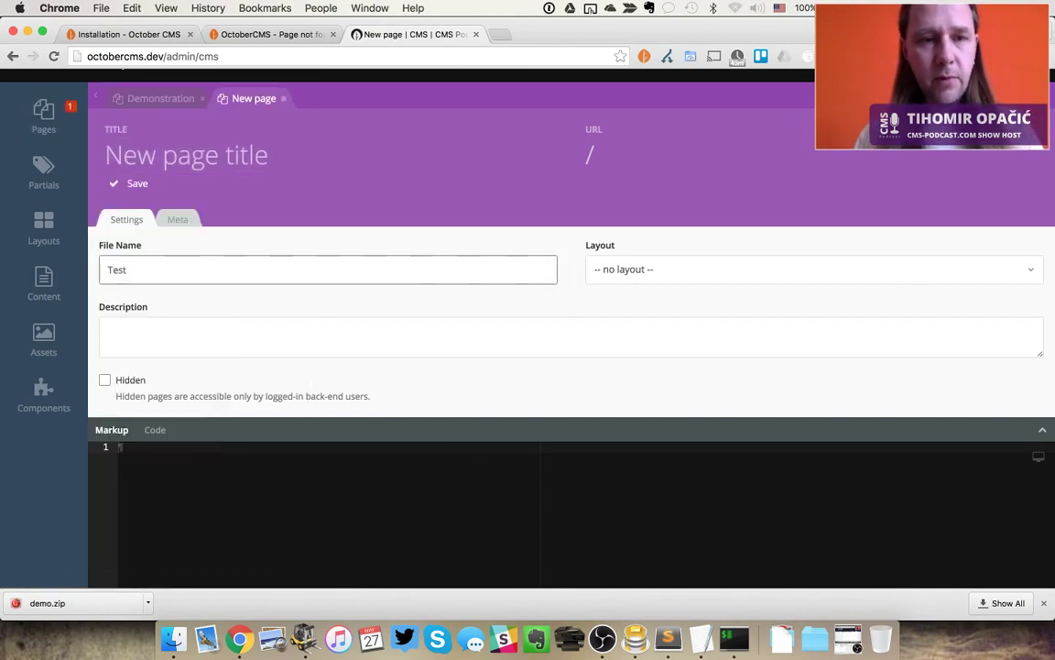
{"action": "key", "text": "Tab"}
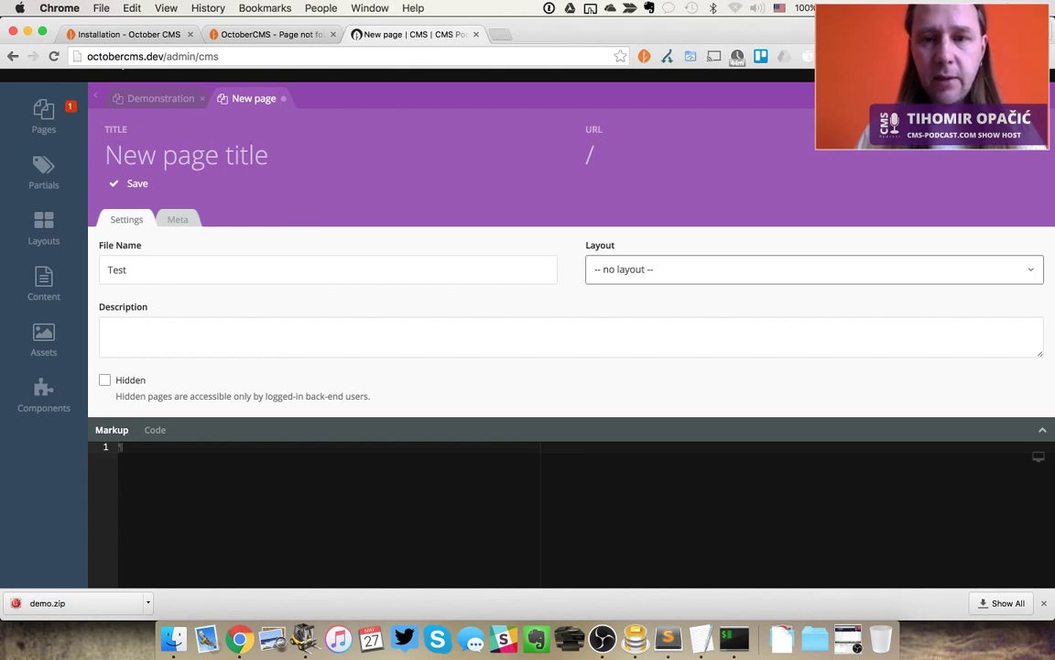
{"action": "left_click", "coordinate": [670, 275]}
{"action": "left_click", "coordinate": [595, 342]}
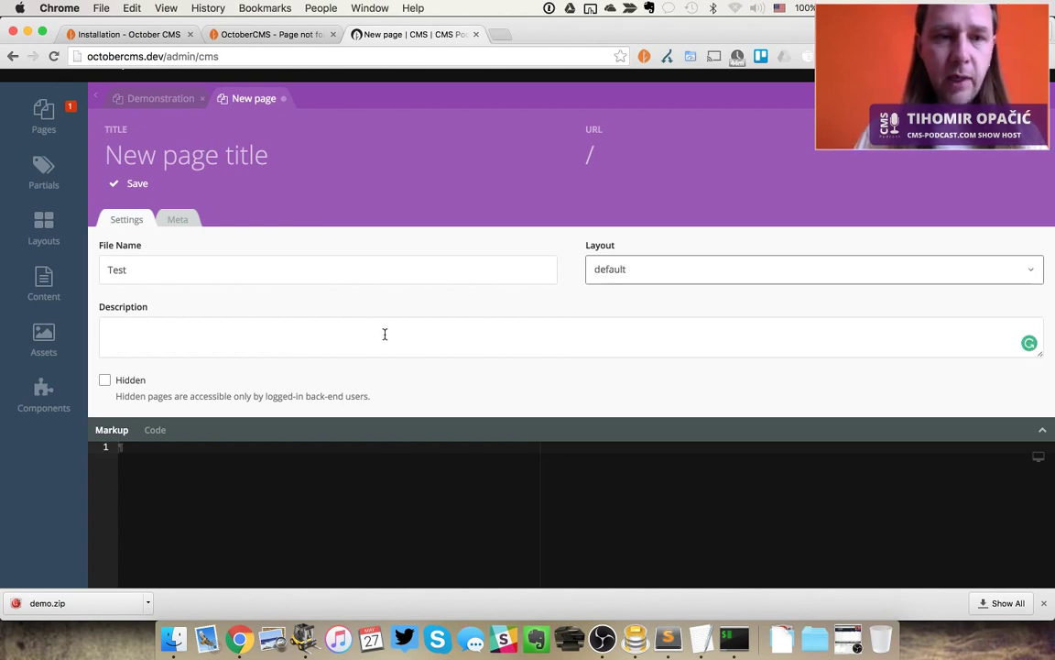
{"action": "left_click", "coordinate": [362, 335]}
{"action": "type", "text": "Thi"}
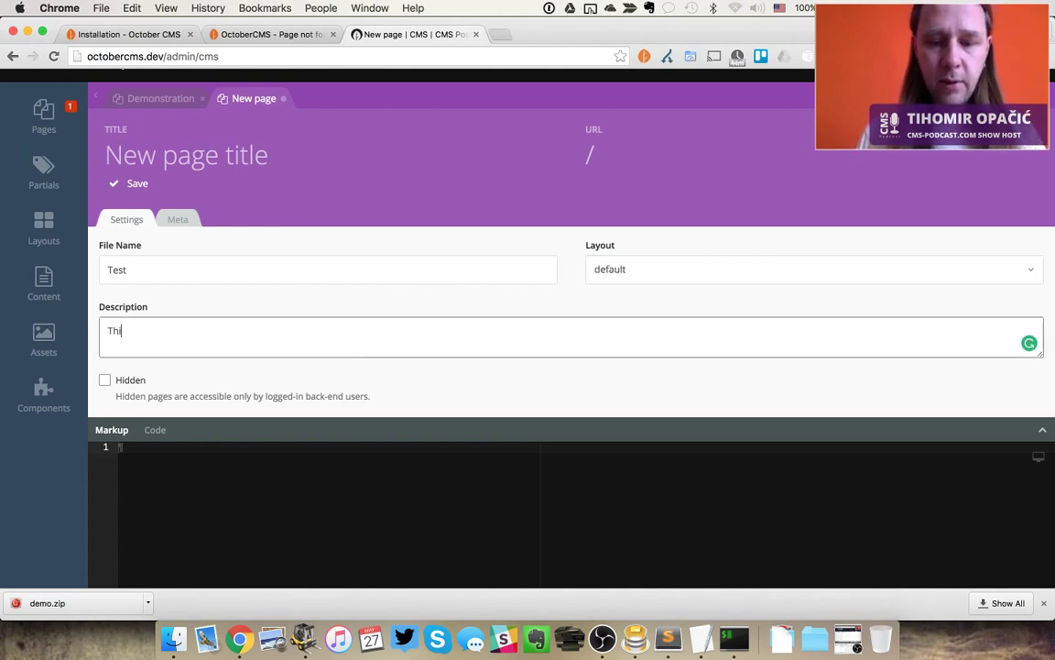
{"action": "type", "text": "s is a test page."}
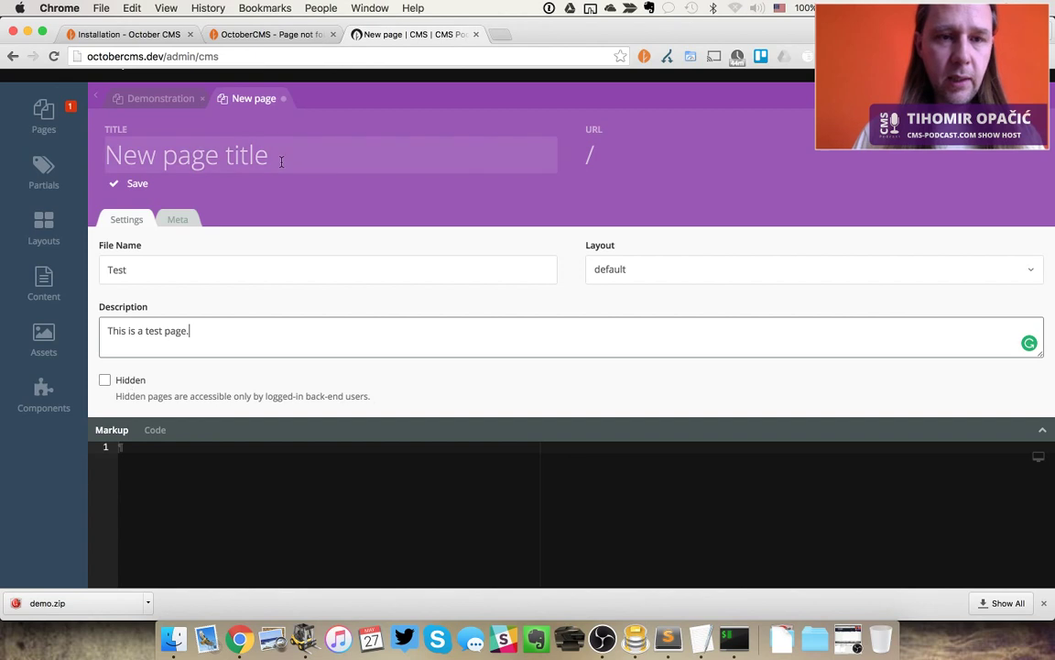
Copy the CMS admin address into a new browser tab
{"action": "left_click", "coordinate": [240, 55]}
{"action": "key", "text": "super+c"}
{"action": "key", "text": "super+t"}
{"action": "key", "text": "super+v"}
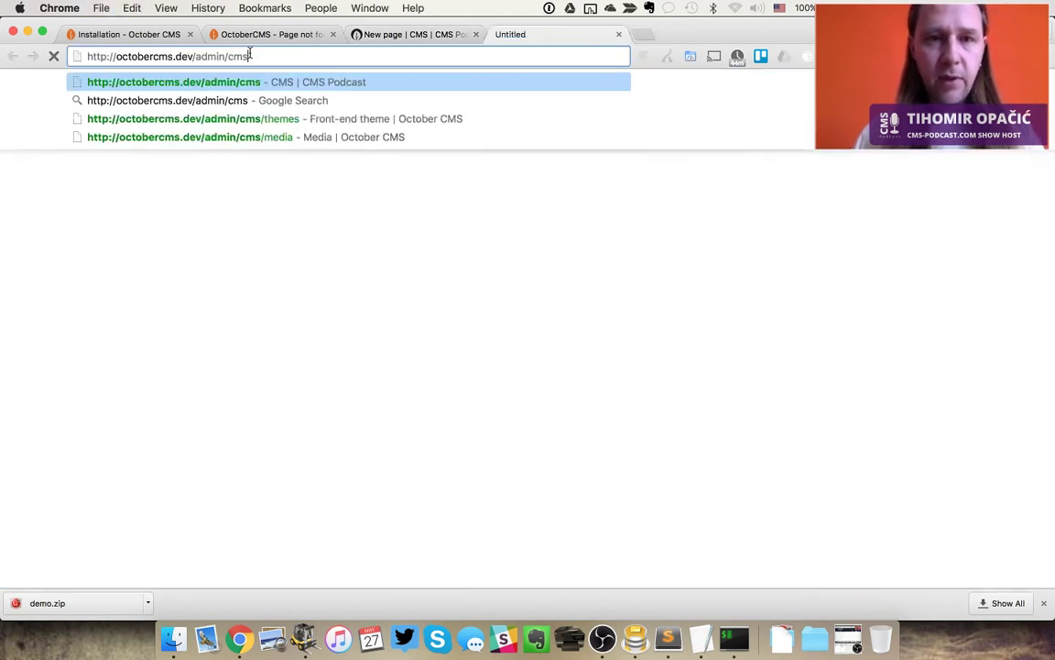
Load the CMS admin in the new tab and paste the 404 page's markup into the Test page
{"action": "key", "text": "Return"}
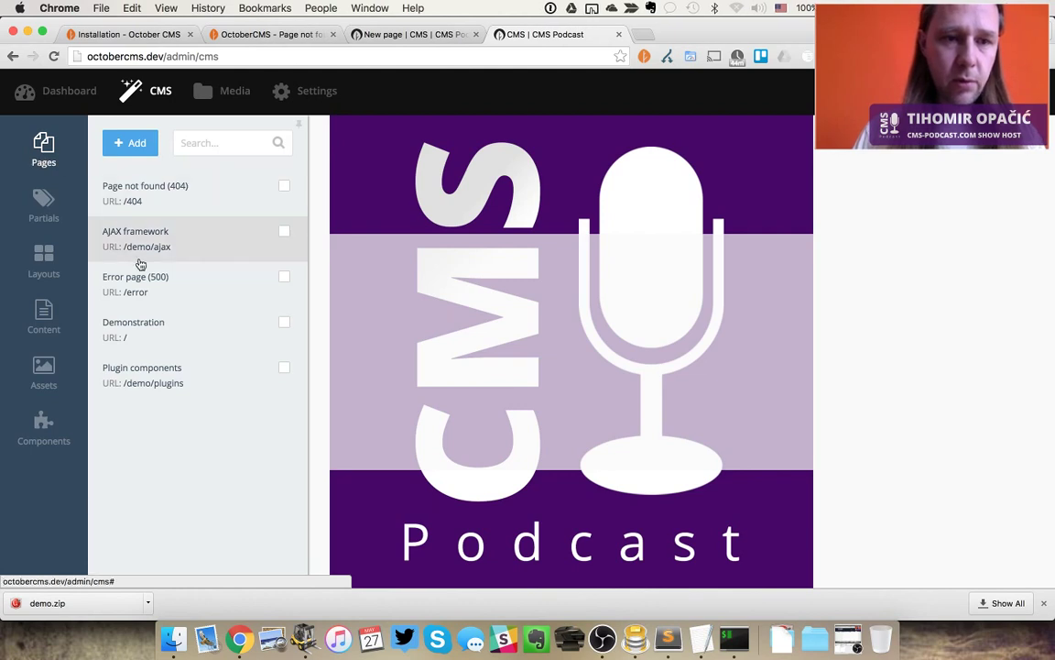
{"action": "left_click", "coordinate": [138, 191]}
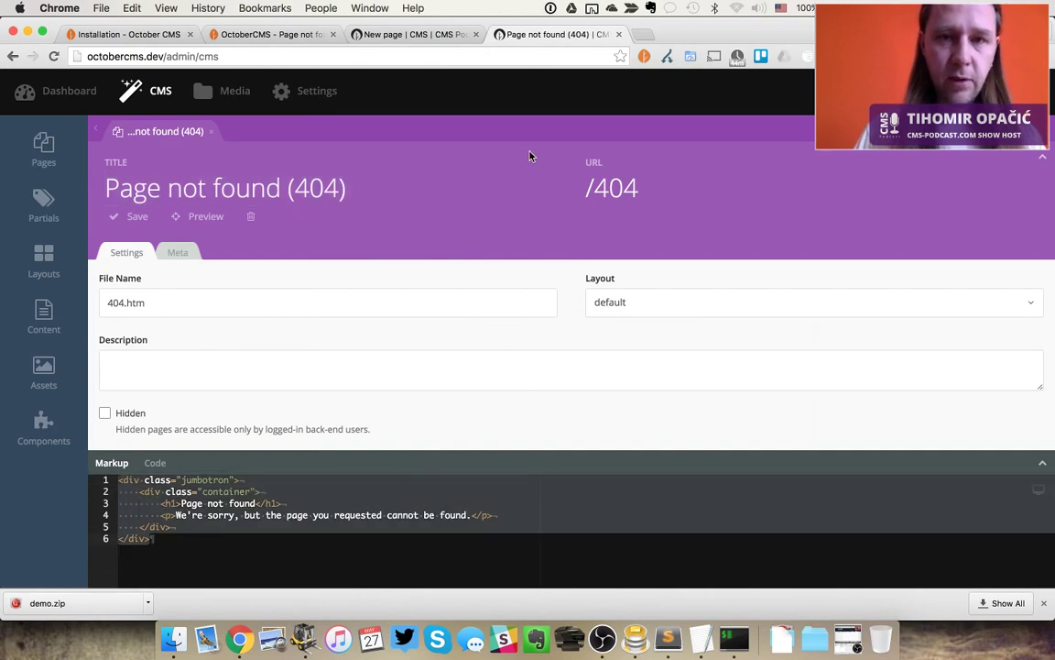
{"action": "left_click", "coordinate": [381, 35]}
{"action": "left_click", "coordinate": [278, 487]}
{"action": "key", "text": "super+v"}
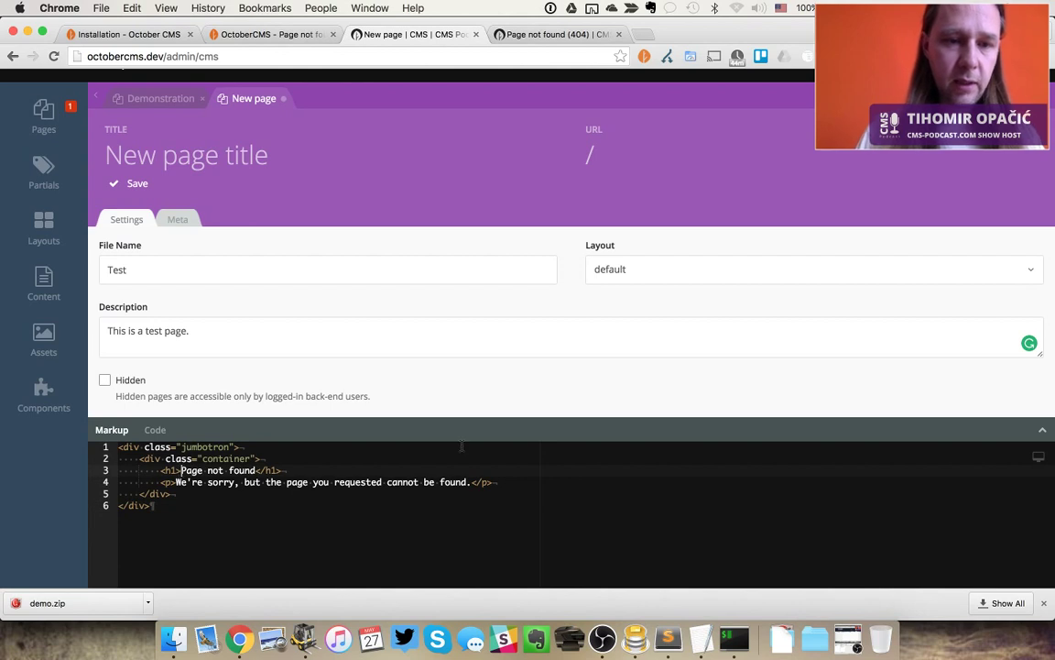
Change the heading to 'Our Test Page', delete the apology paragraph, and try saving
{"action": "key", "text": "super+shift+Right"}
{"action": "key", "text": "shift+Left"}
{"action": "key", "text": "shift+Left"}
{"action": "key", "text": "shift+Left"}
{"action": "key", "text": "shift+Left"}
{"action": "key", "text": "shift+Left"}
{"action": "type", "text": "Our Test Pag"}
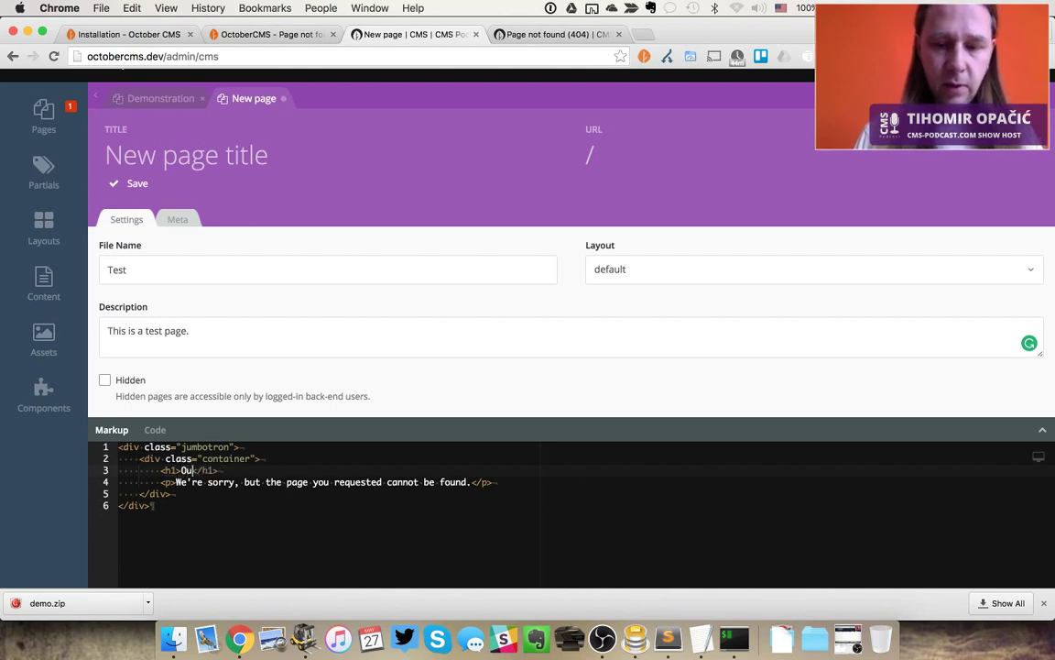
{"action": "type", "text": "e"}
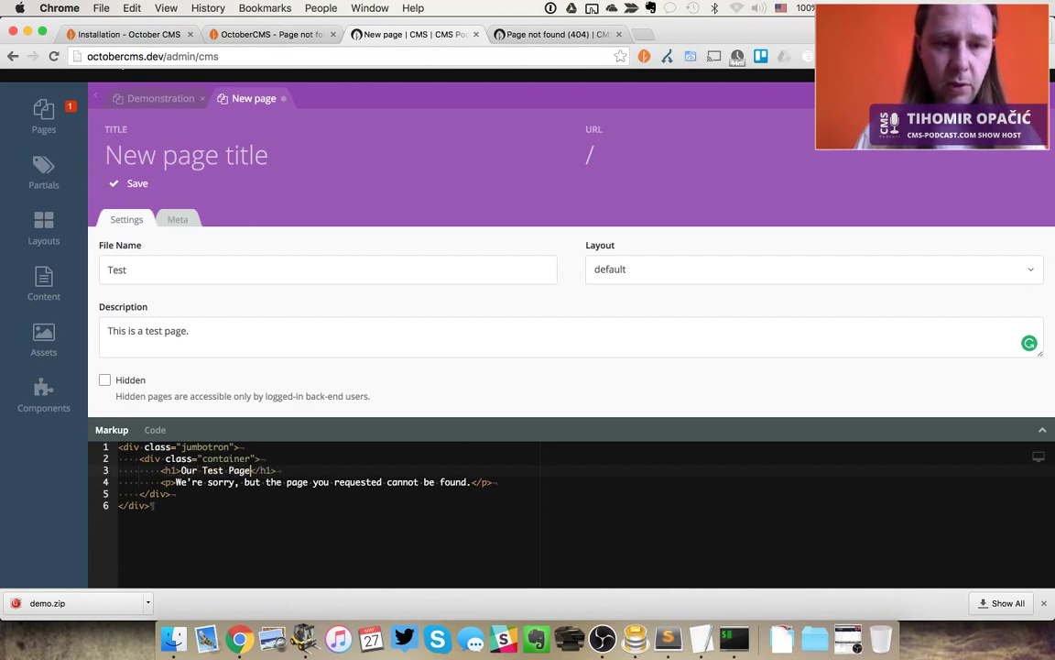
{"action": "key", "text": "super+shift+Right"}
{"action": "key", "text": "BackSpace"}
{"action": "key", "text": "super+shift+Left"}
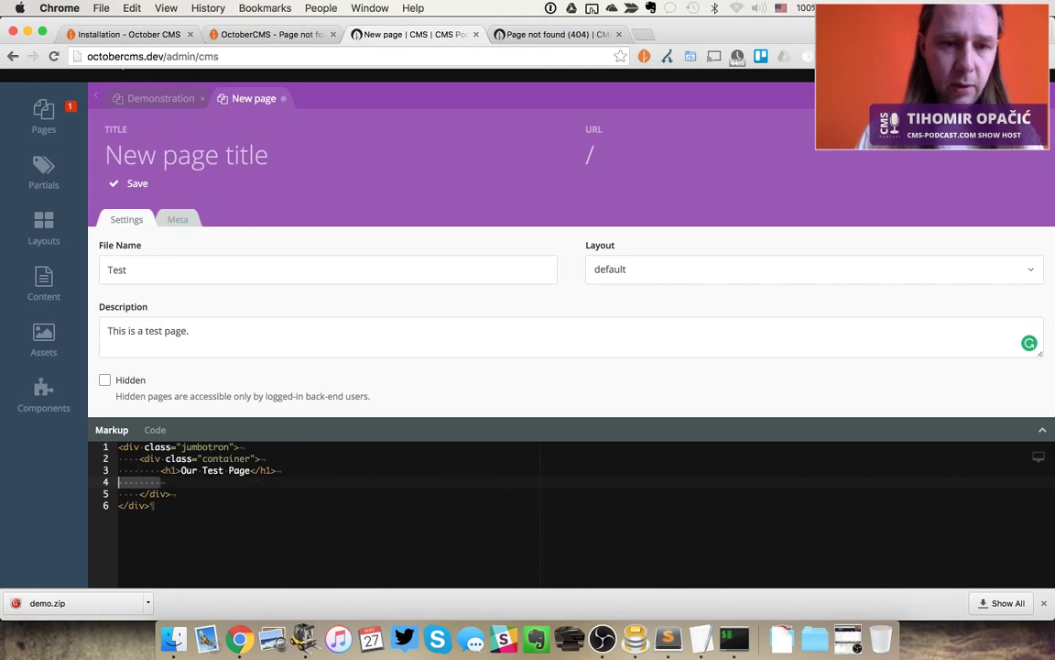
{"action": "key", "text": "BackSpace"}
{"action": "key", "text": "BackSpace"}
{"action": "key", "text": "super+s"}
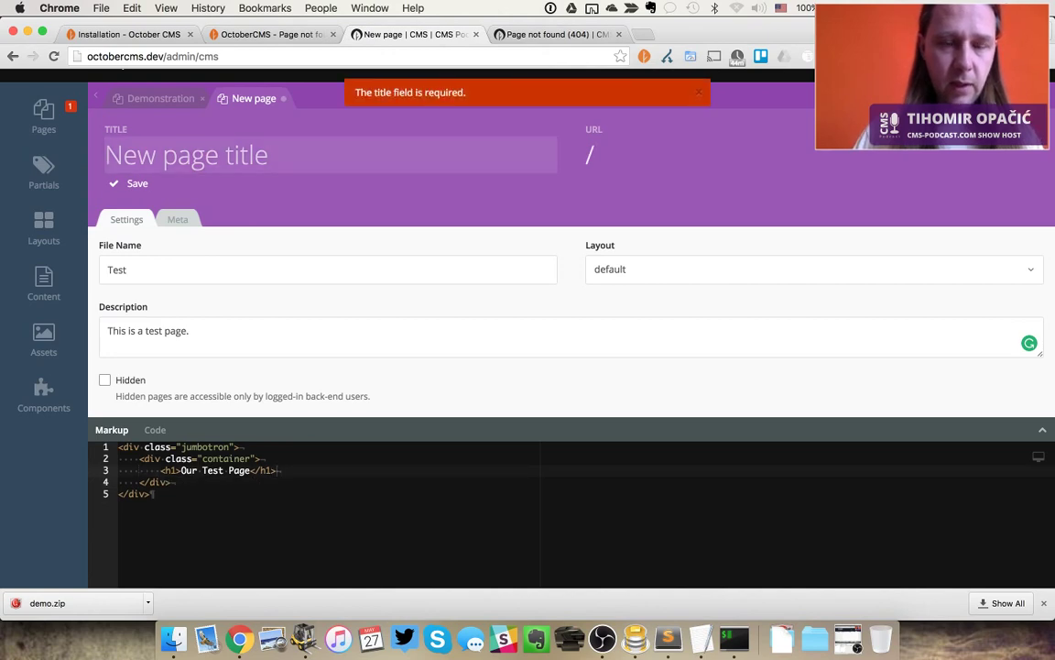
{"action": "key", "text": "super+Tab"}
{"action": "key", "text": "super+Tab"}
{"action": "key", "text": "super+Tab"}
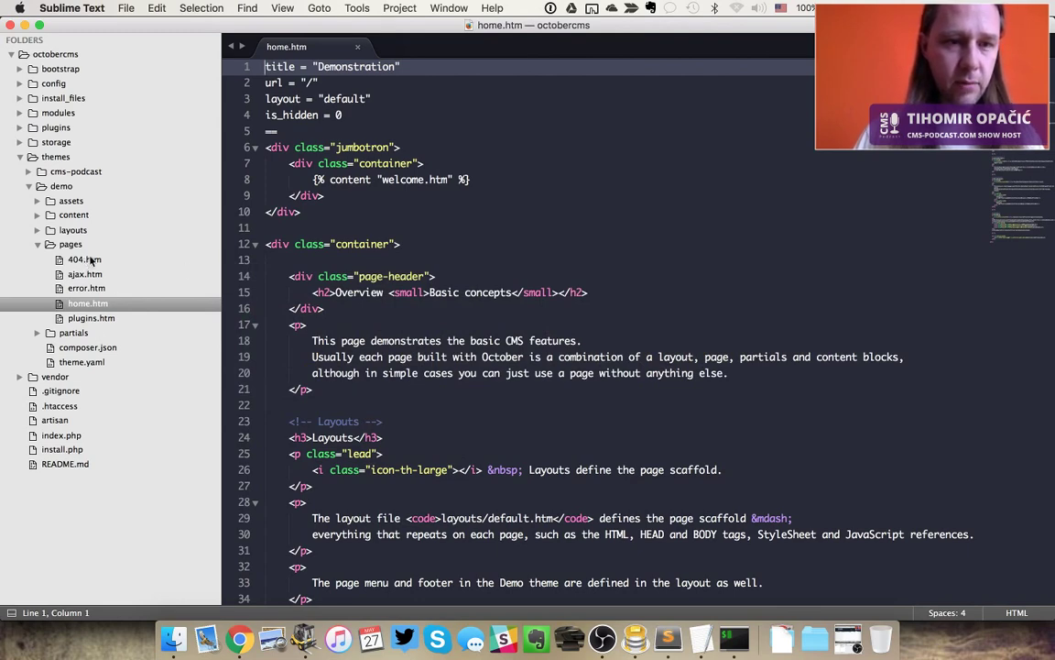
Browse ForkLift to Sites > octobercms > themes > demo > pages with the keyboard
{"action": "key", "text": "super+Tab"}
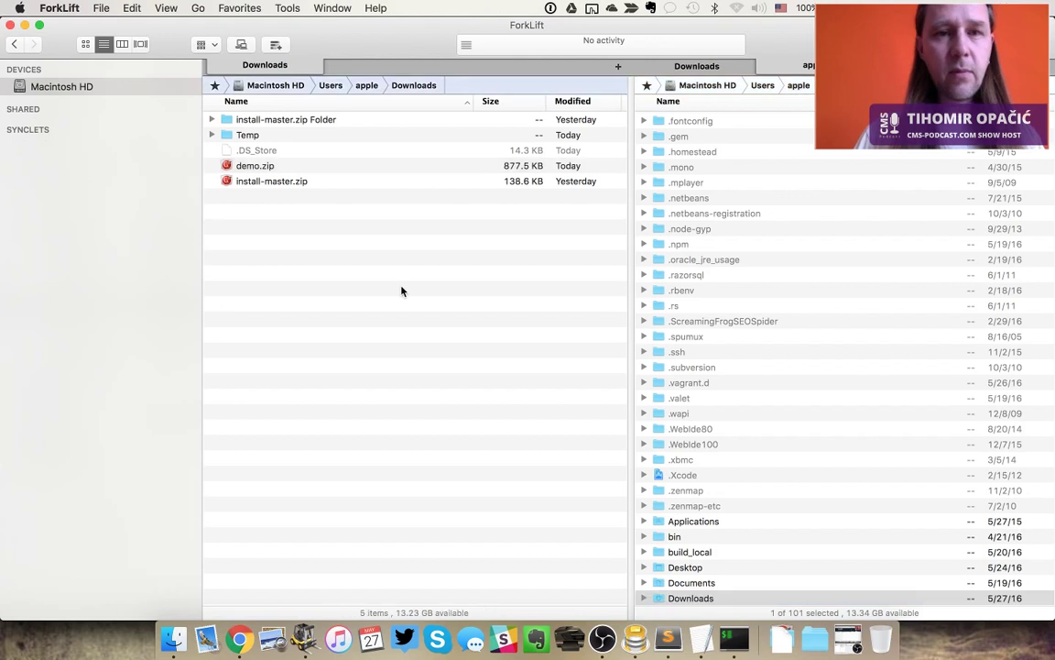
{"action": "key", "text": "shift+super+s"}
{"action": "key", "text": "o"}
{"action": "key", "text": "Return"}
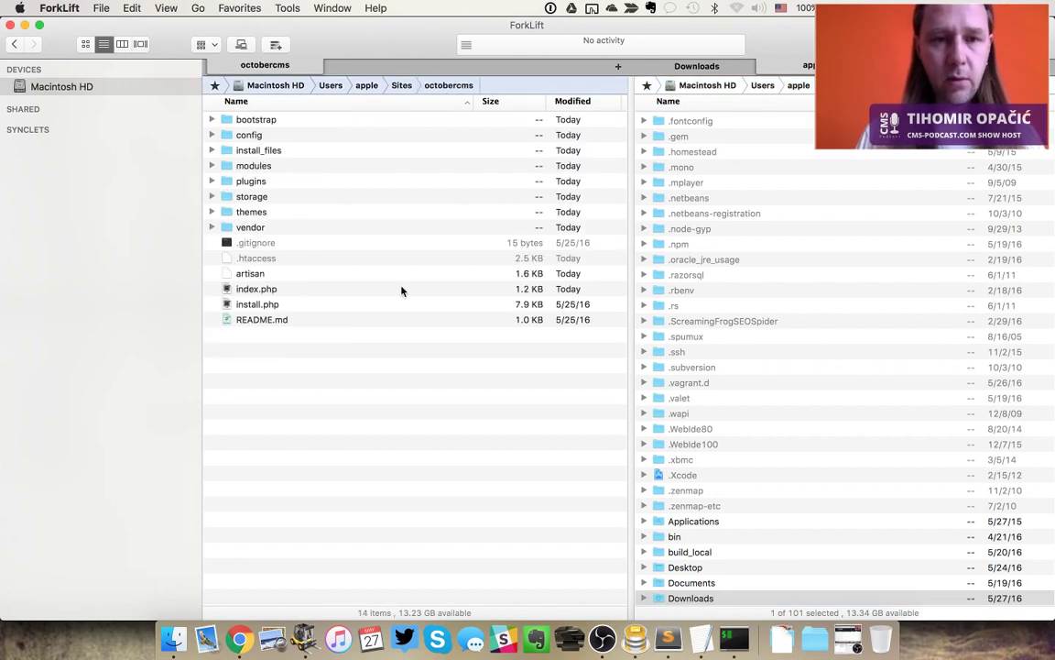
{"action": "key", "text": "t"}
{"action": "key", "text": "Return"}
{"action": "key", "text": "Down"}
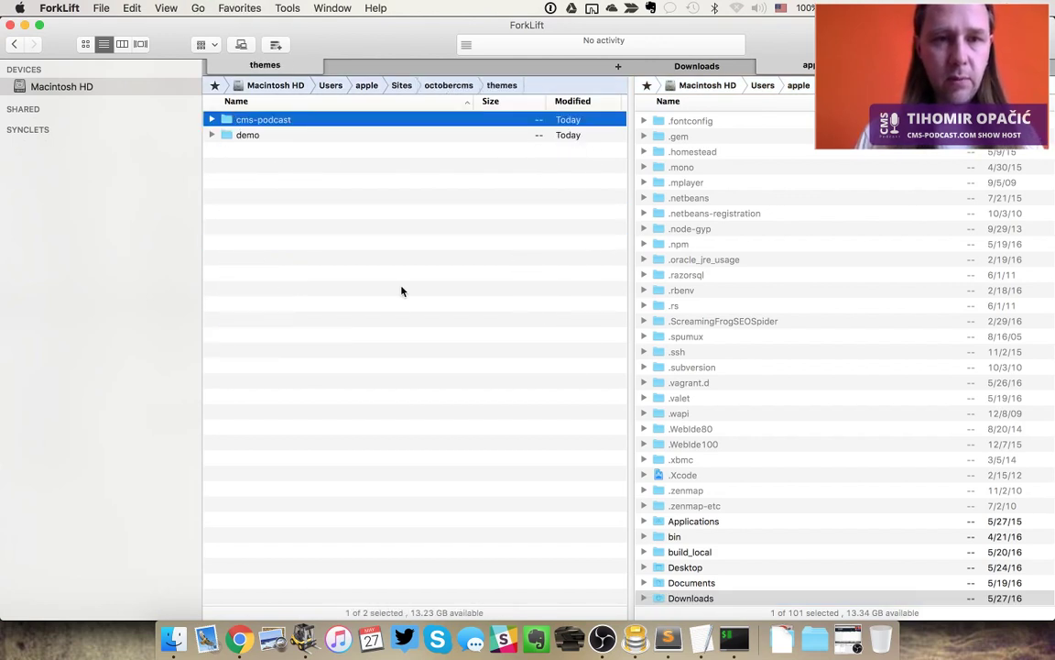
{"action": "key", "text": "Down"}
{"action": "key", "text": "Return"}
{"action": "key", "text": "Down"}
{"action": "key", "text": "Down"}
{"action": "key", "text": "Down"}
{"action": "key", "text": "Down"}
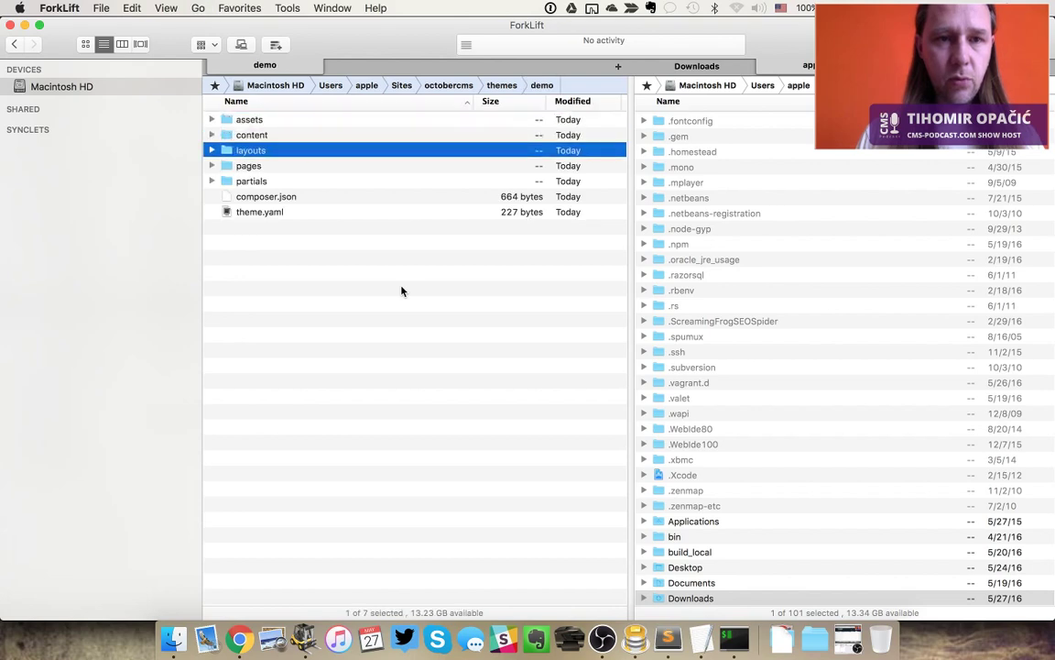
{"action": "key", "text": "Return"}
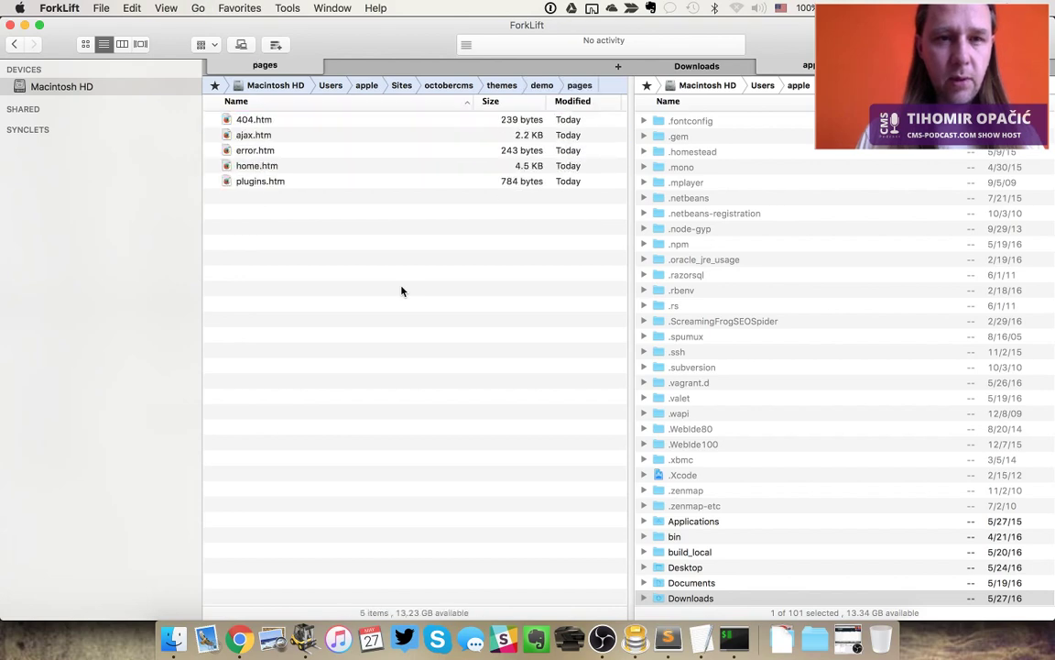
{"action": "key", "text": "super+Tab"}
{"action": "key", "text": "super+Tab"}
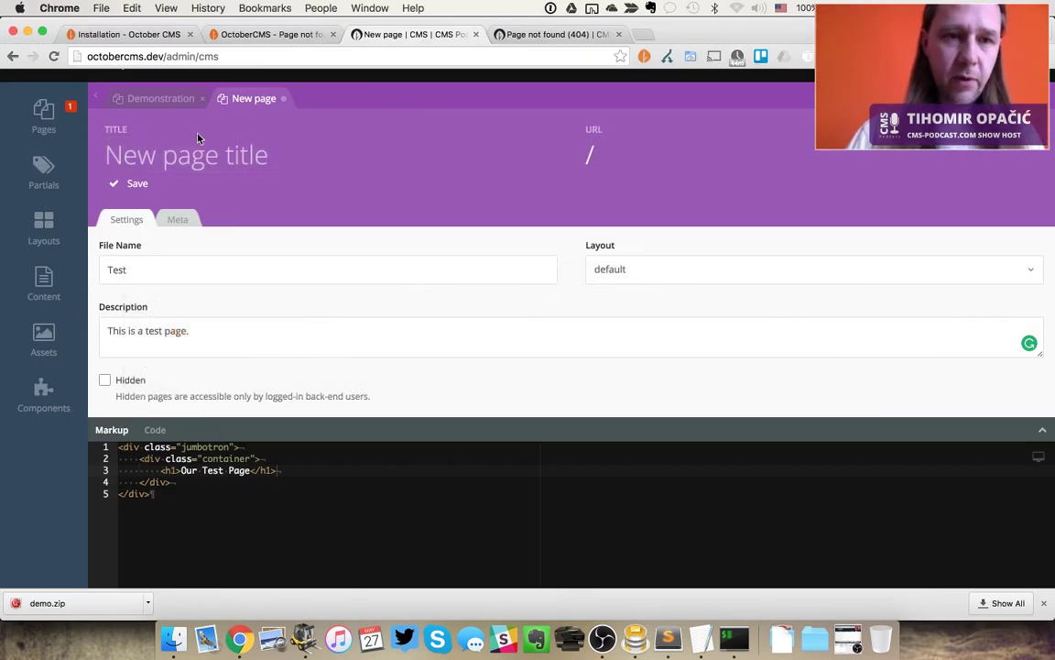
Title the page Test, save it, and open the new Test.htm file in Sublime Text
{"action": "type", "text": "Test"}
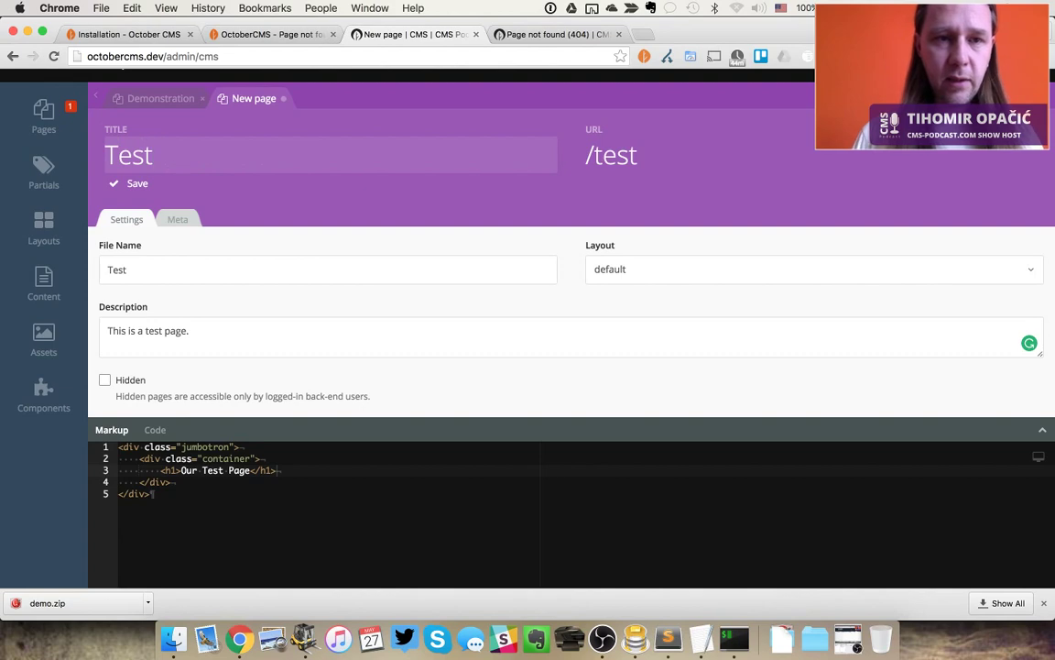
{"action": "key", "text": "Tab"}
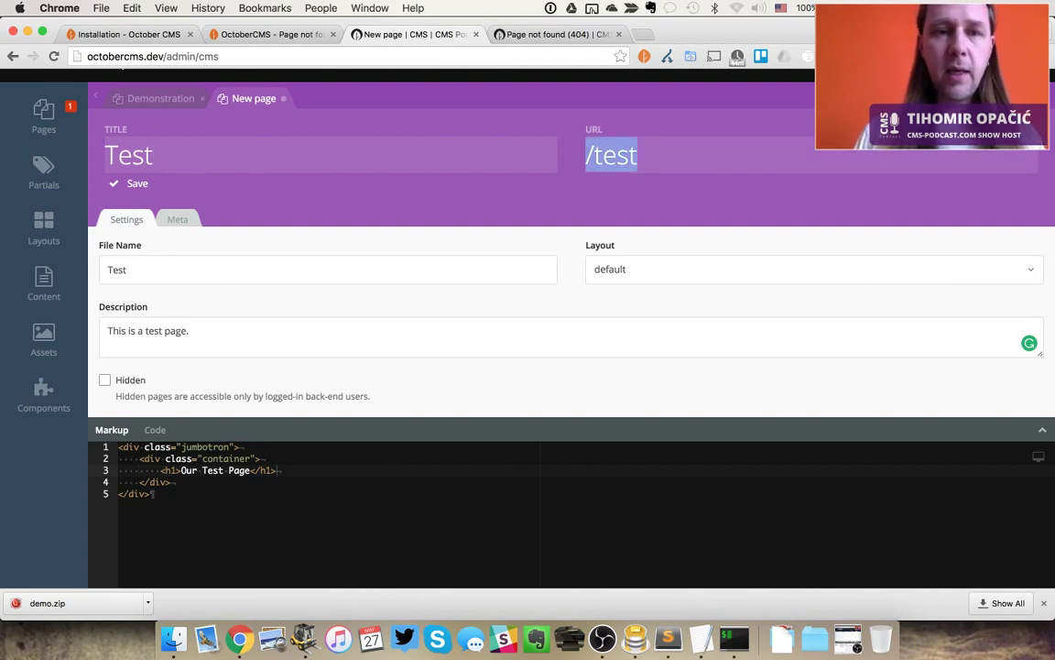
{"action": "key", "text": "super+s"}
{"action": "key", "text": "super+Tab"}
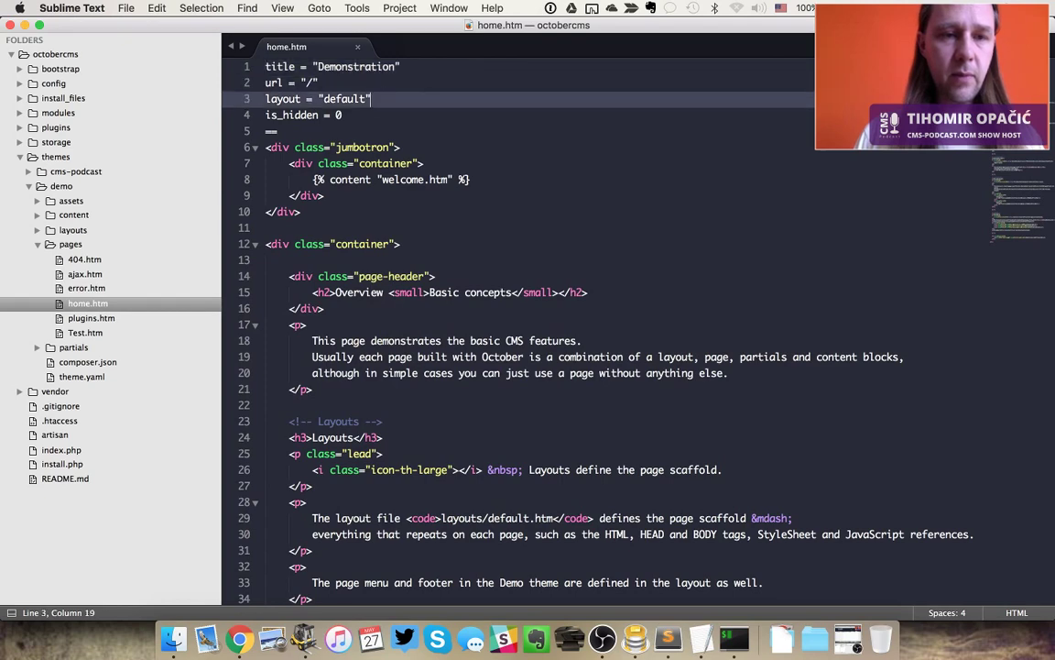
{"action": "left_click", "coordinate": [81, 334]}
{"action": "double_click", "coordinate": [81, 334]}
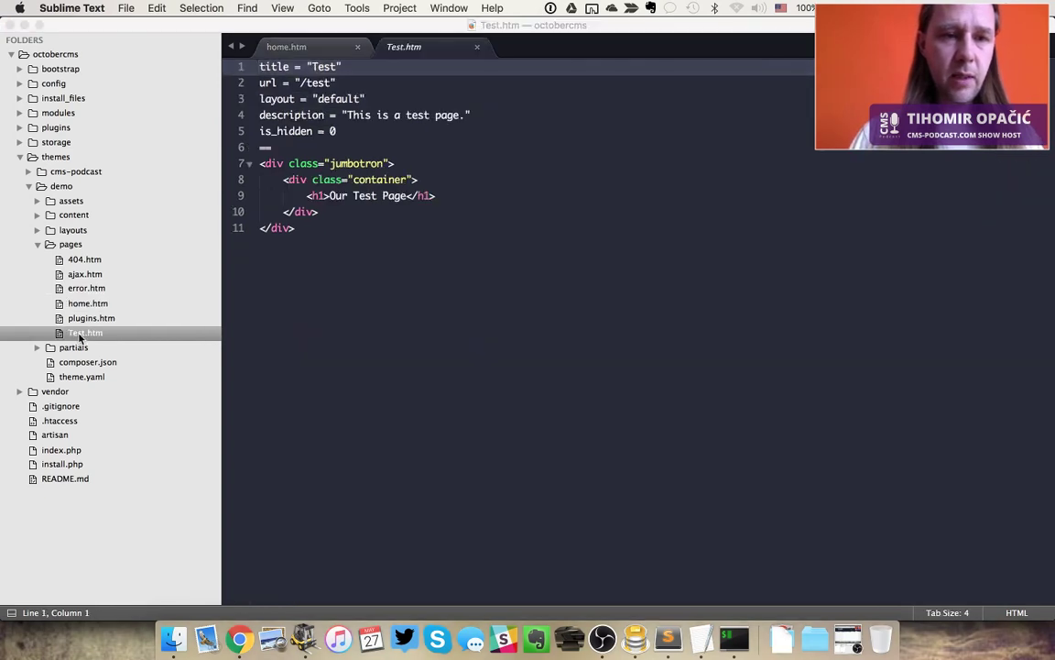
{"action": "key", "text": "super+Tab"}
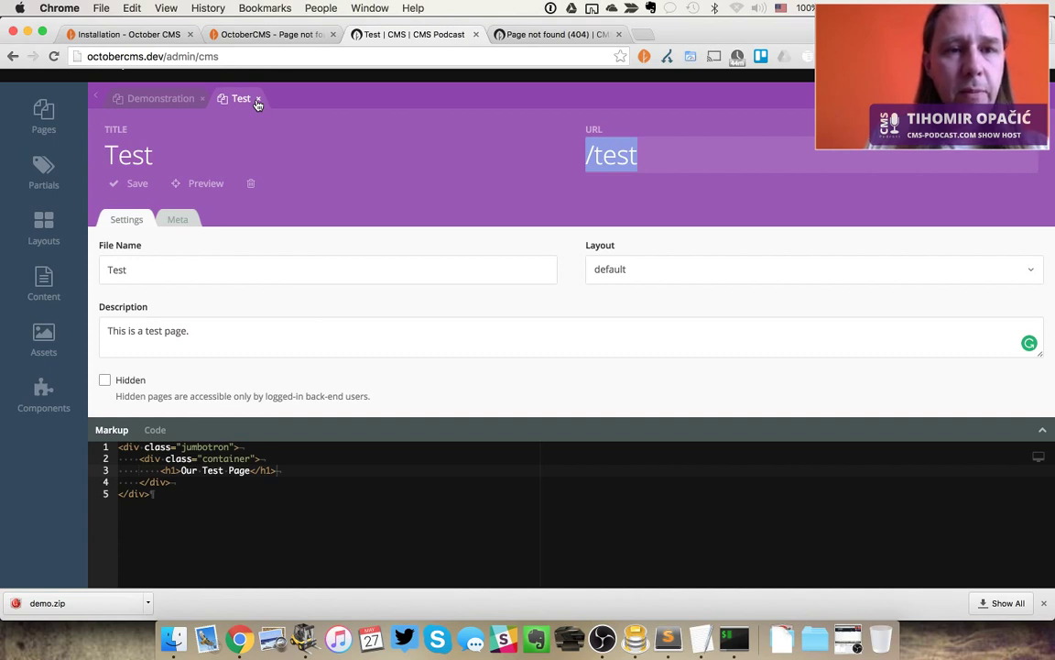
Try renaming the file name to lowercase 'test' and saving, which triggers a file-exists warning
{"action": "left_click", "coordinate": [302, 149]}
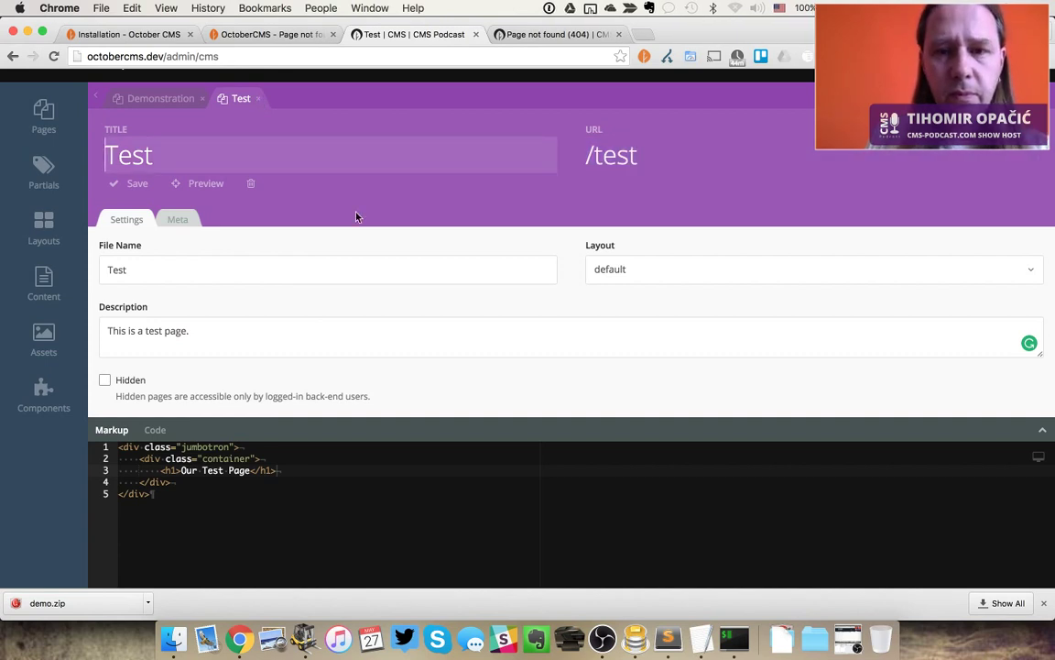
{"action": "left_click", "coordinate": [129, 269]}
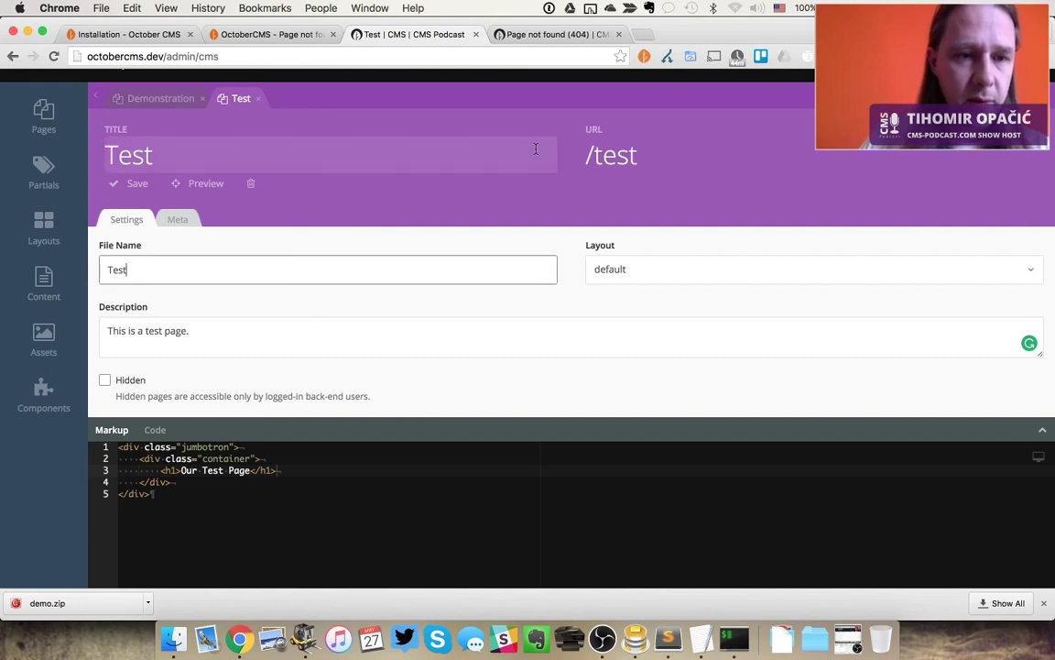
{"action": "double_click", "coordinate": [107, 270]}
{"action": "type", "text": "test"}
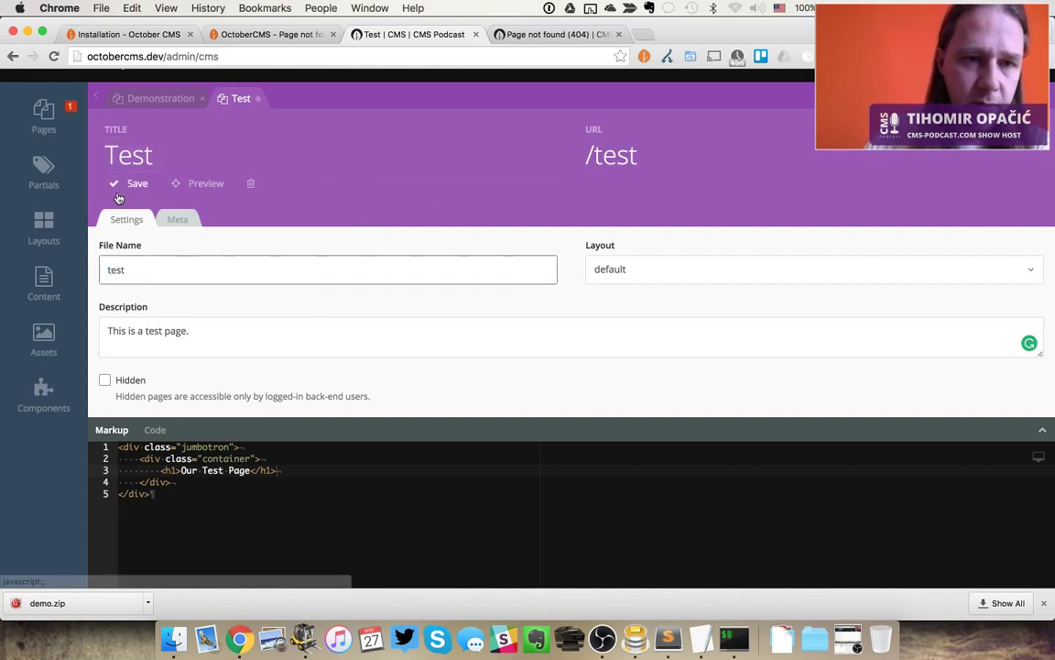
{"action": "left_click", "coordinate": [117, 186]}
{"action": "left_click", "coordinate": [674, 341]}
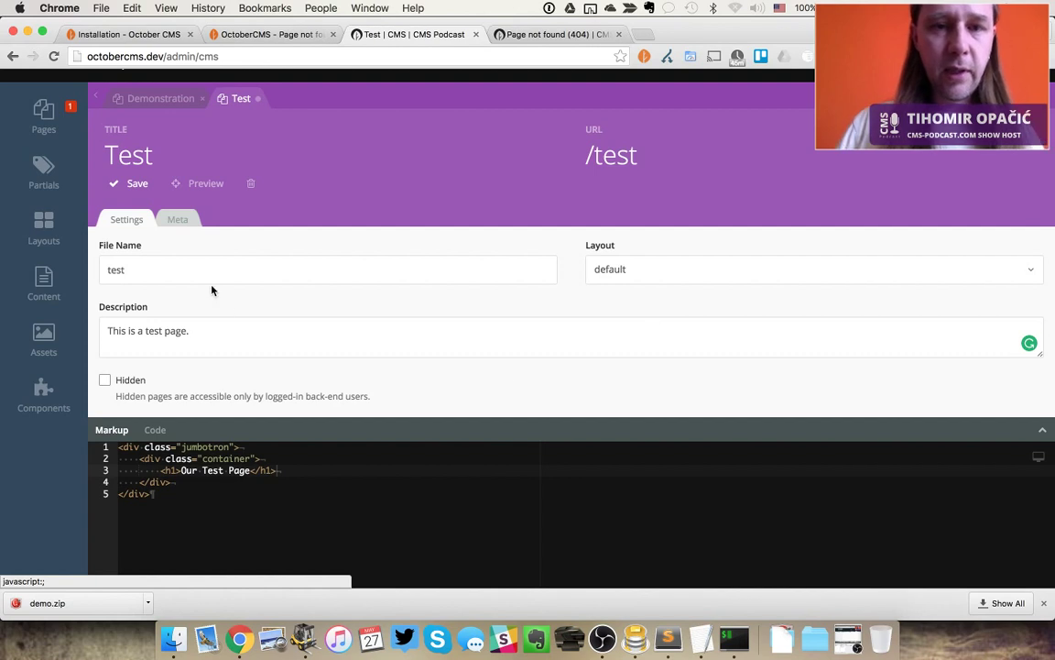
Close Test.htm in Sublime Text and retry the save, getting the same file-exists warning
{"action": "left_click", "coordinate": [354, 278]}
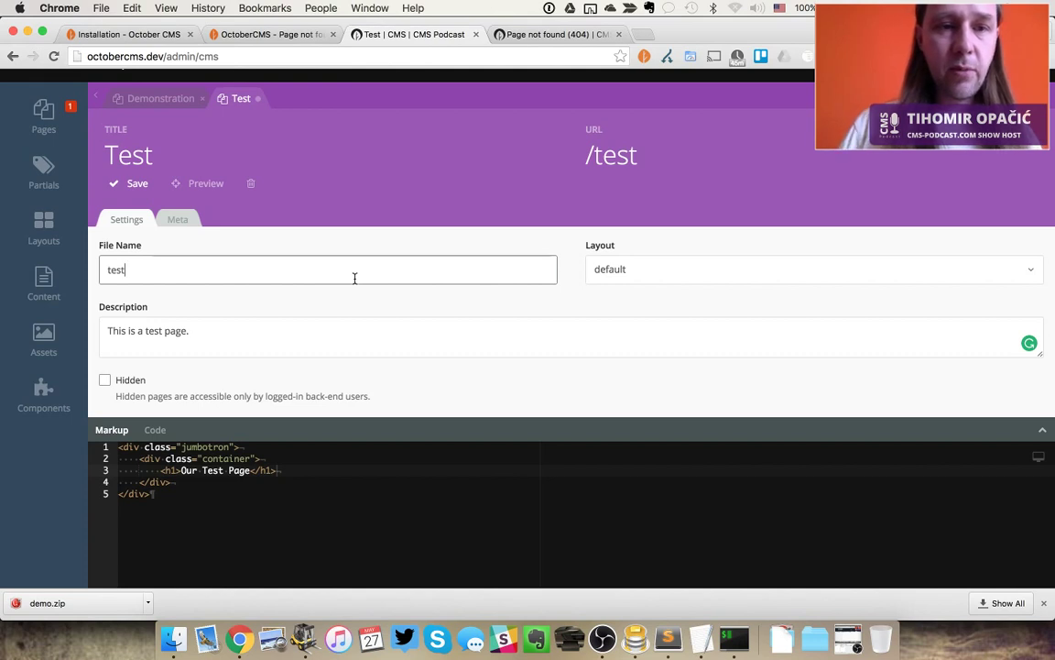
{"action": "left_click", "coordinate": [137, 153]}
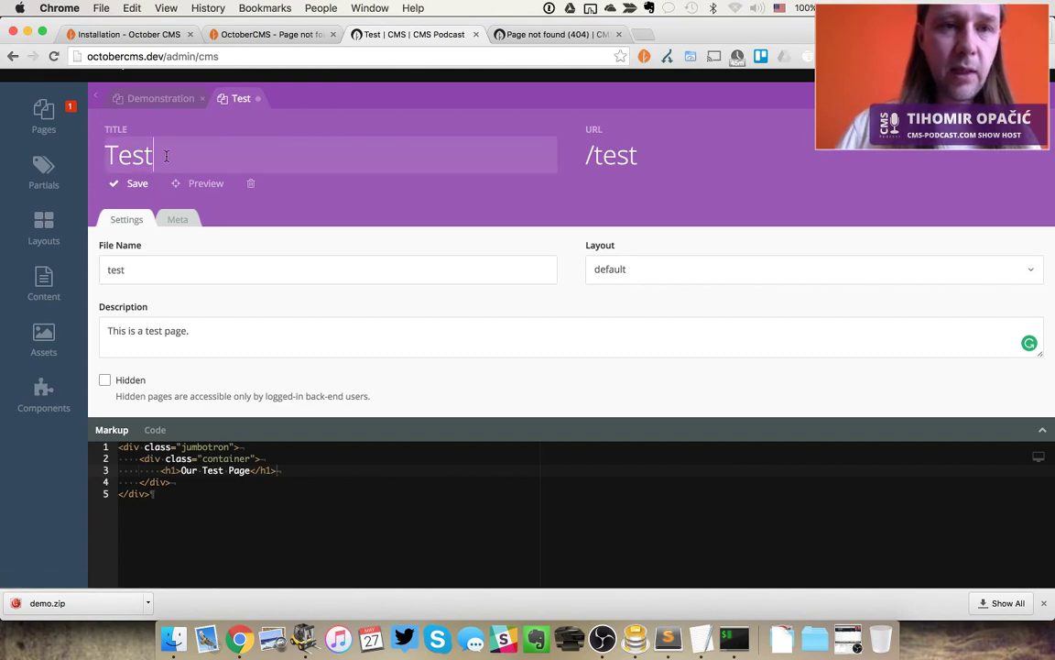
{"action": "left_click", "coordinate": [177, 264]}
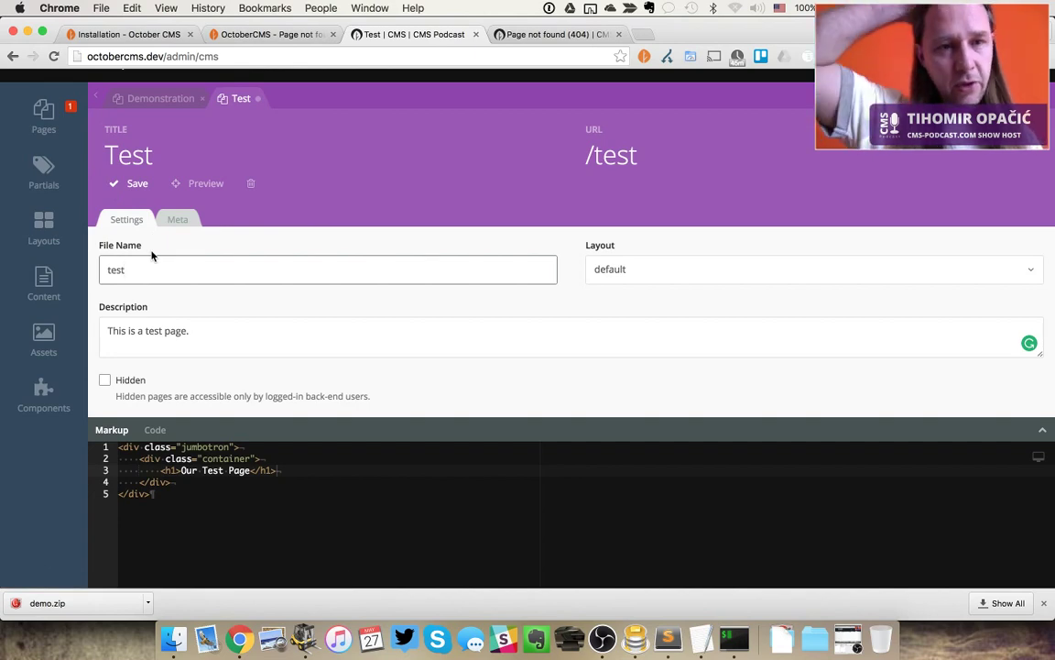
{"action": "key", "text": "super+Tab"}
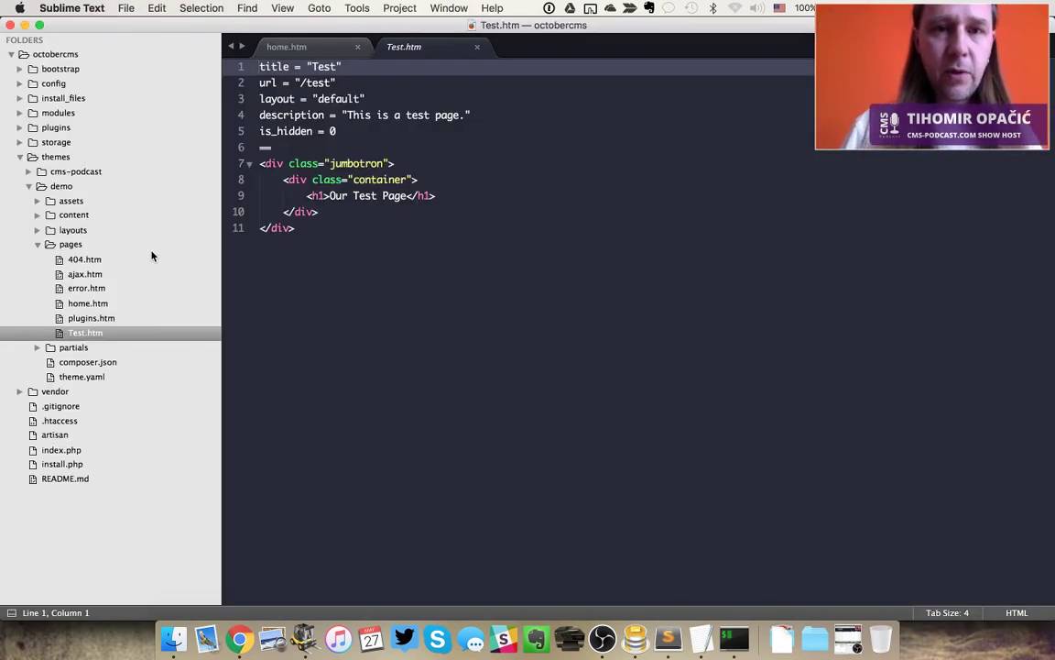
{"action": "key", "text": "super+w"}
{"action": "key", "text": "super+Tab"}
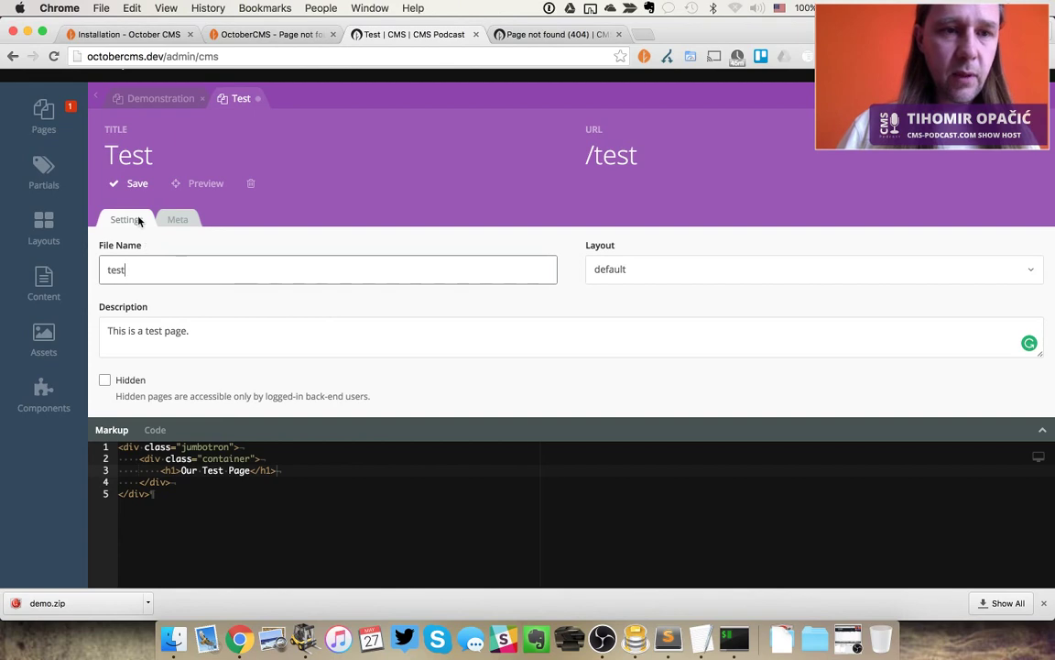
{"action": "left_click", "coordinate": [136, 182]}
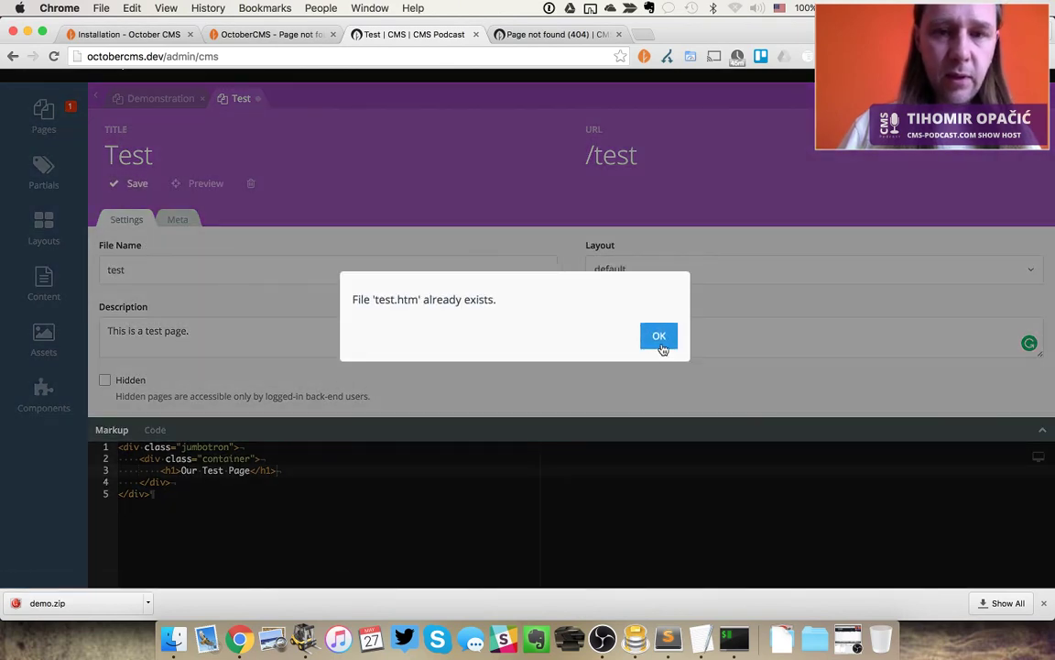
{"action": "left_click", "coordinate": [659, 338]}
Restore the file name to 'Test', save the page, and close its editor tab
{"action": "left_click", "coordinate": [239, 273]}
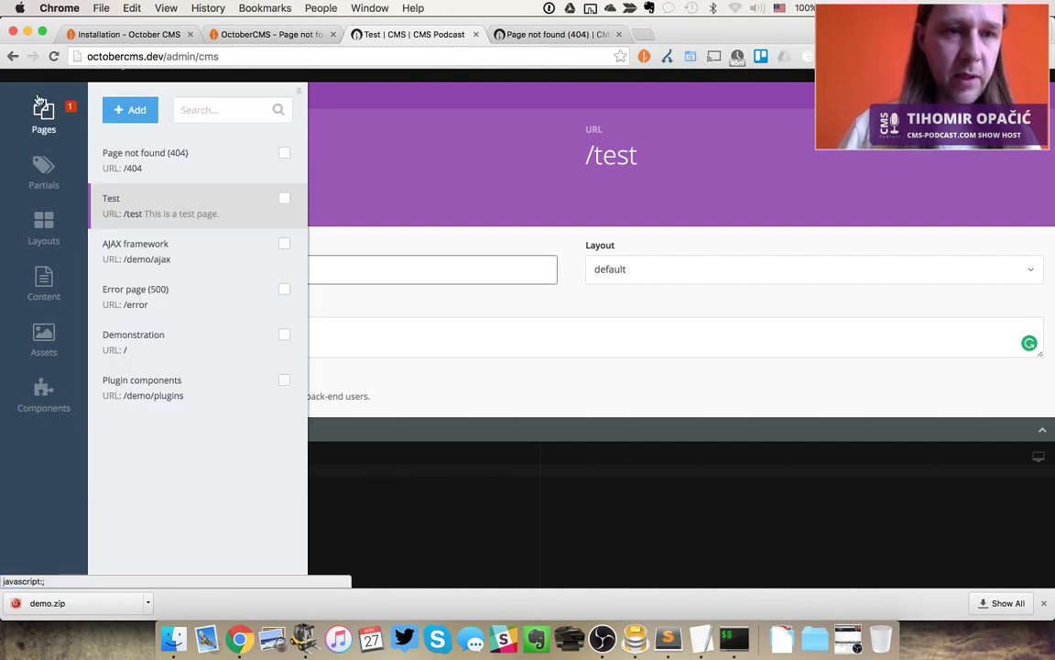
{"action": "left_click", "coordinate": [111, 271]}
{"action": "key", "text": "BackSpace"}
{"action": "type", "text": "Test"}
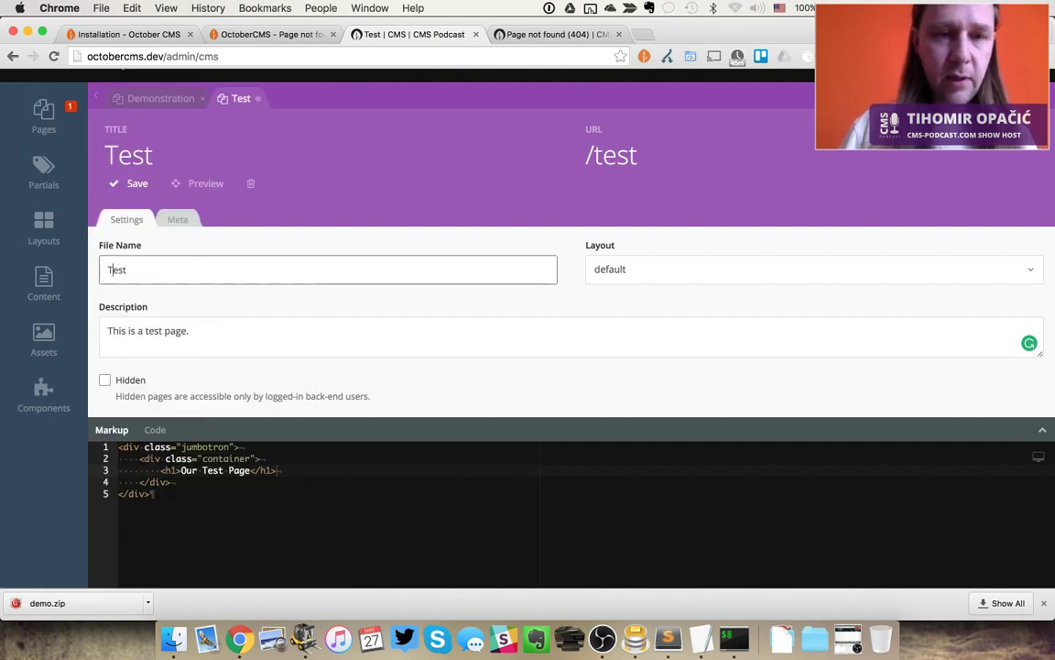
{"action": "key", "text": "super+s"}
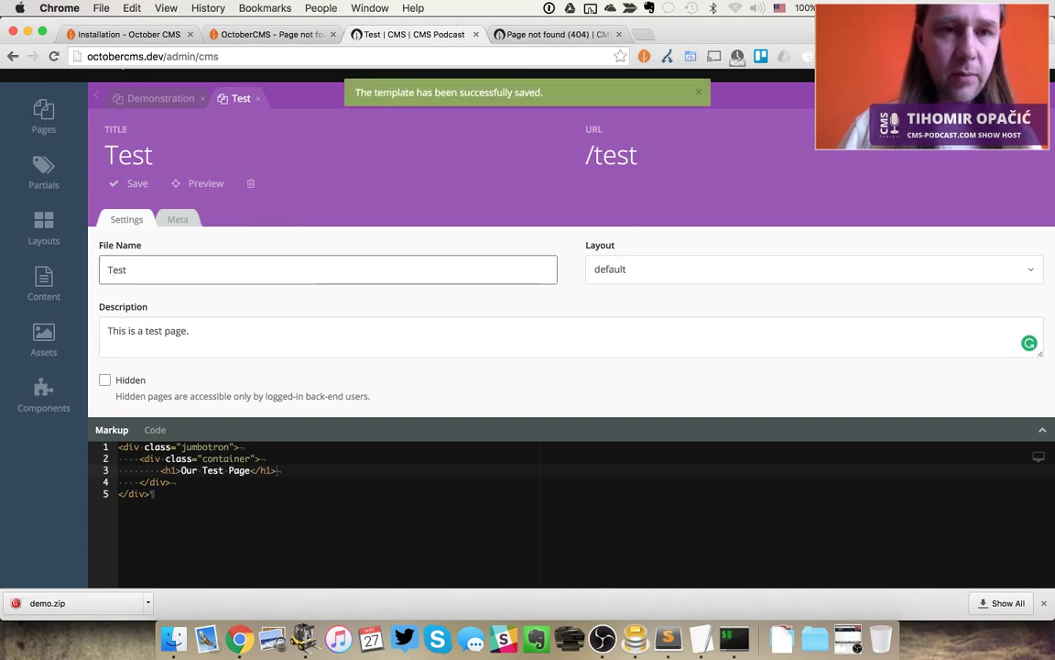
{"action": "left_click", "coordinate": [257, 98]}
Rename Test.htm to lowercase test.htm in ForkLift
{"action": "key", "text": "super+Tab"}
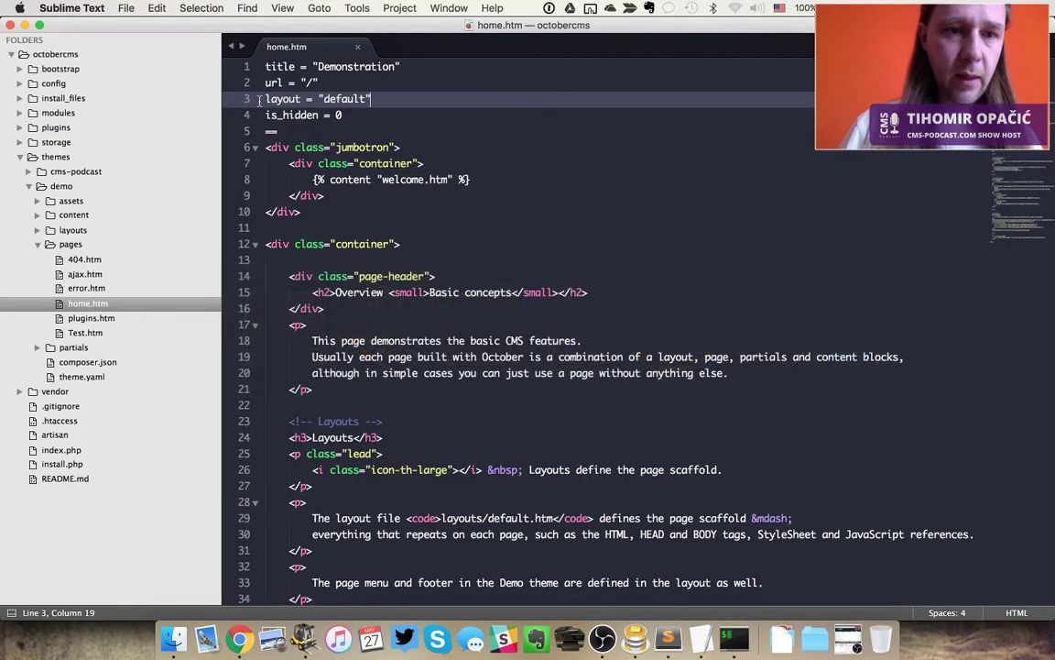
{"action": "key", "text": "super+Tab"}
{"action": "key", "text": "super+Tab"}
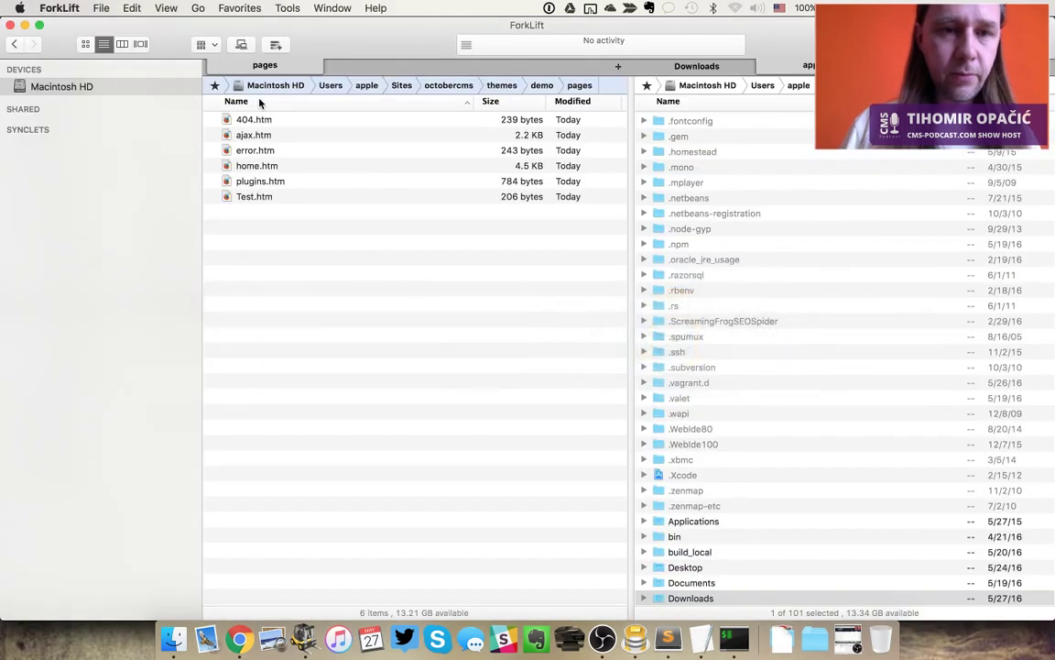
{"action": "key", "text": "Down"}
{"action": "key", "text": "Down"}
{"action": "key", "text": "Down"}
{"action": "key", "text": "Down"}
{"action": "key", "text": "Down"}
{"action": "key", "text": "Return"}
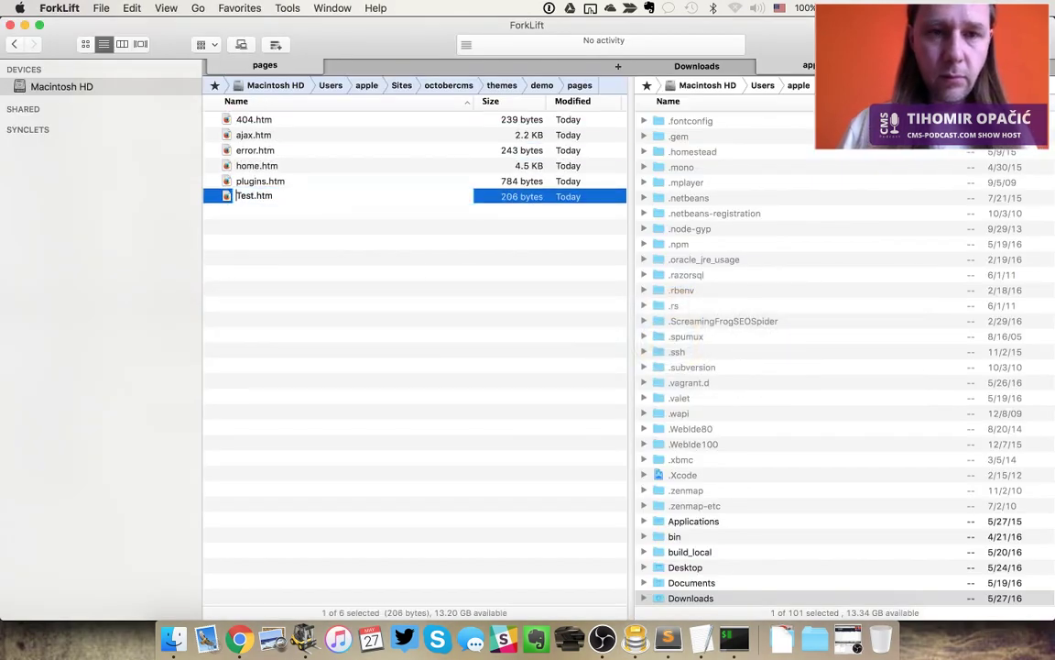
{"action": "type", "text": "test"}
{"action": "key", "text": "Return"}
{"action": "key", "text": "super+Tab"}
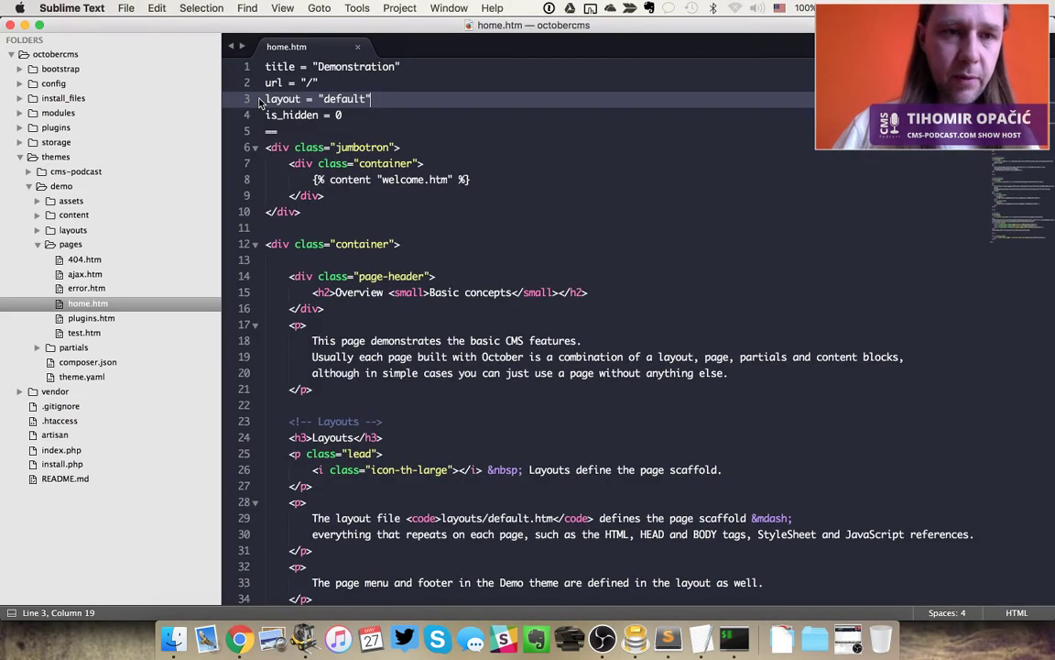
{"action": "key", "text": "super+Tab"}
{"action": "key", "text": "super+Tab"}
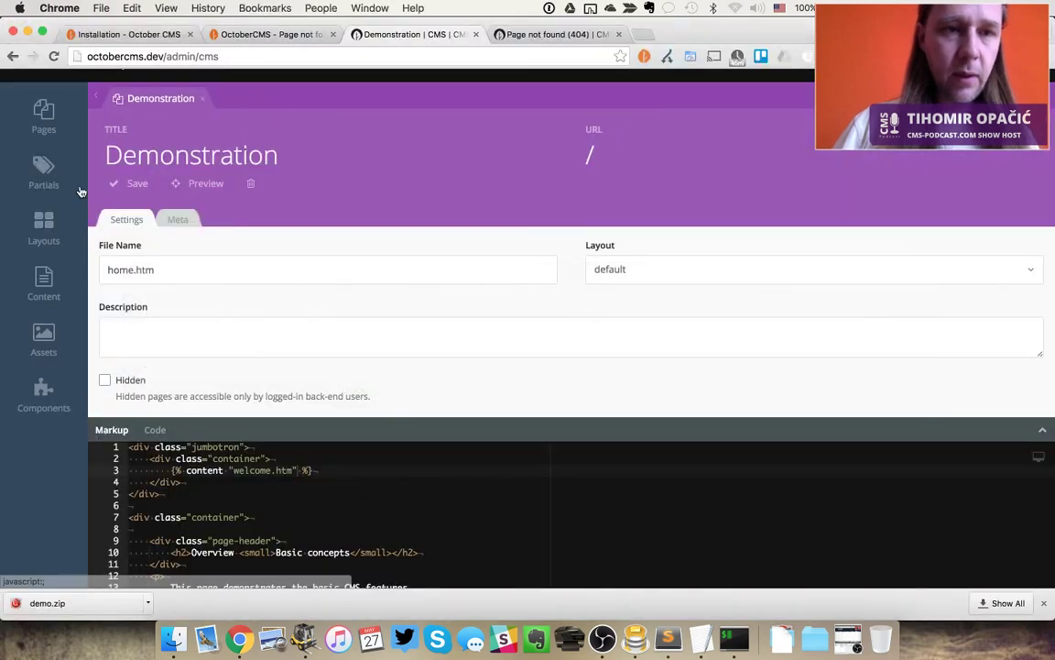
Reopen the Test page in the CMS, inspect test.htm in Sublime Text, then reload the back-end
{"action": "left_click", "coordinate": [46, 114]}
{"action": "left_click", "coordinate": [134, 207]}
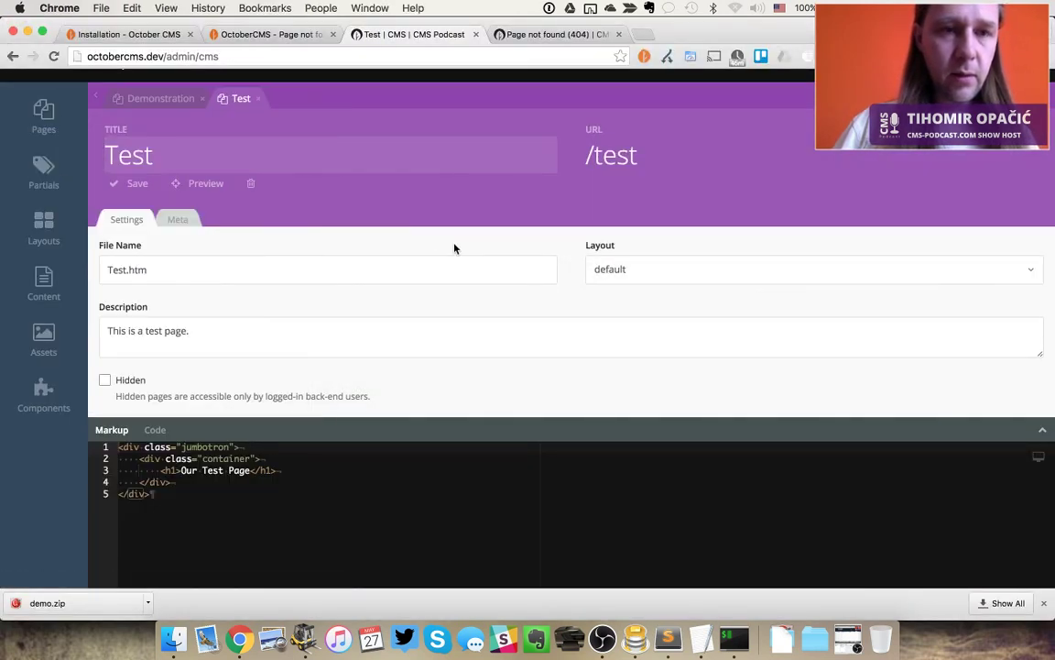
{"action": "key", "text": "super+Tab"}
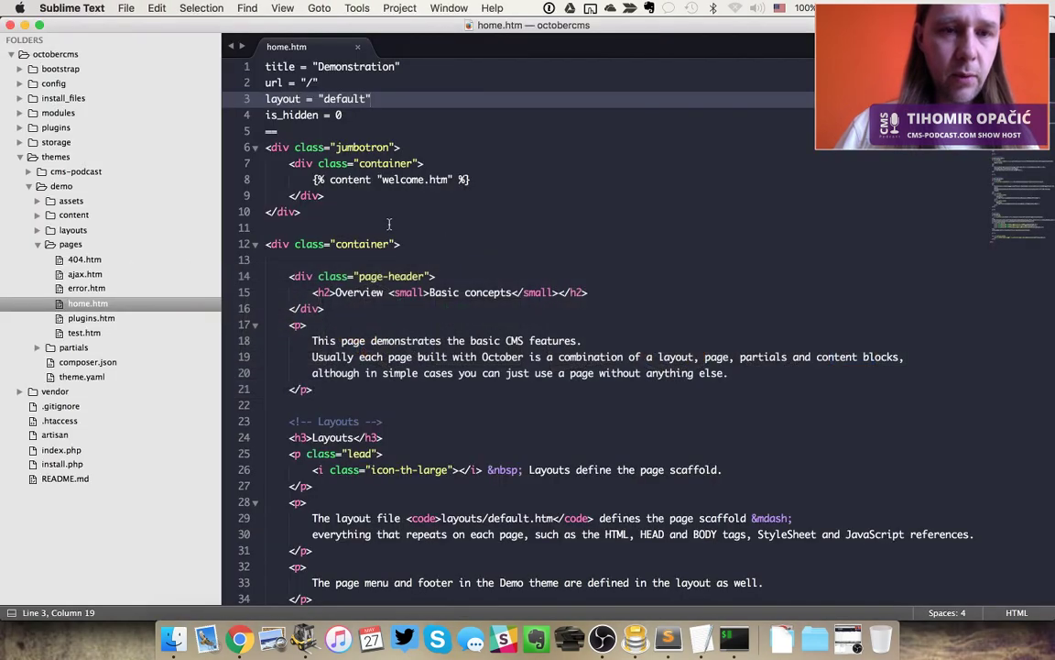
{"action": "left_click", "coordinate": [83, 333]}
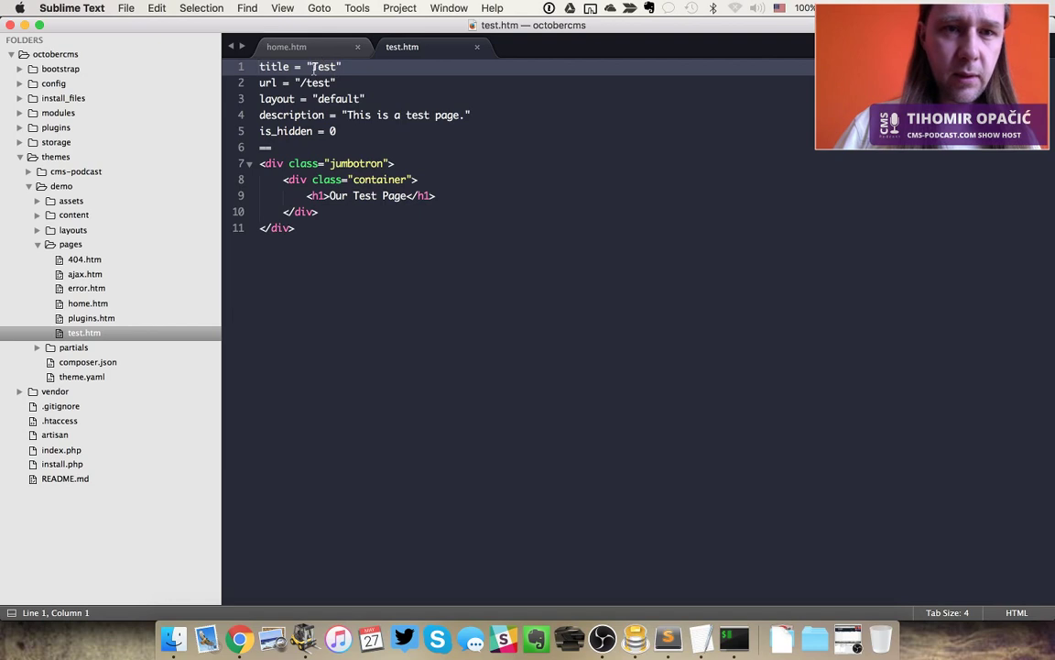
{"action": "left_click", "coordinate": [386, 149]}
{"action": "left_click", "coordinate": [384, 130]}
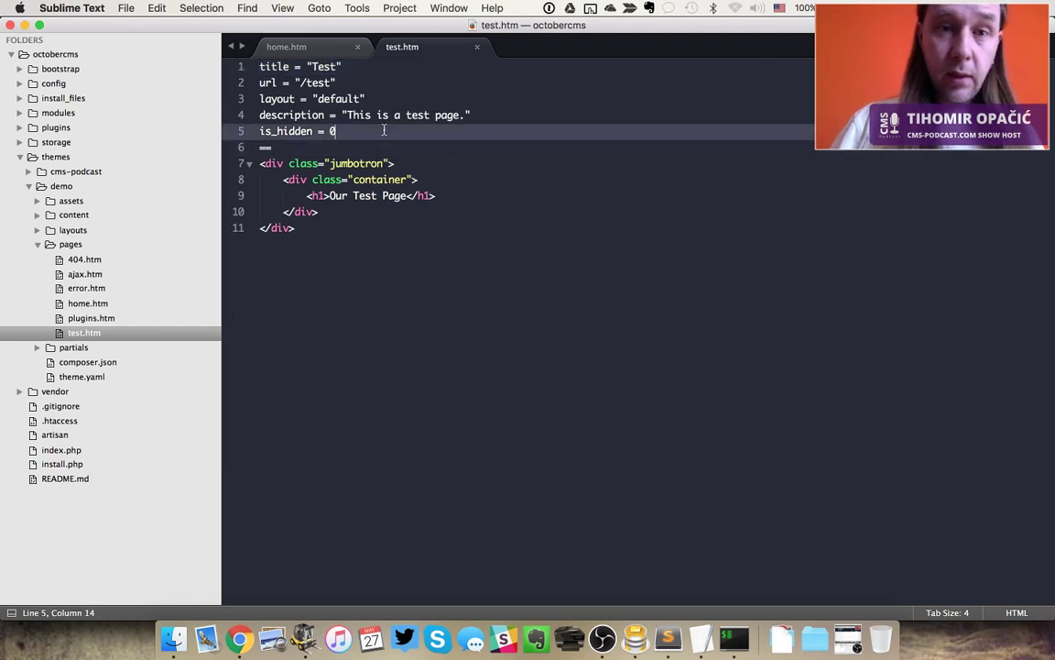
{"action": "key", "text": "ctrl+Tab"}
{"action": "key", "text": "super+Tab"}
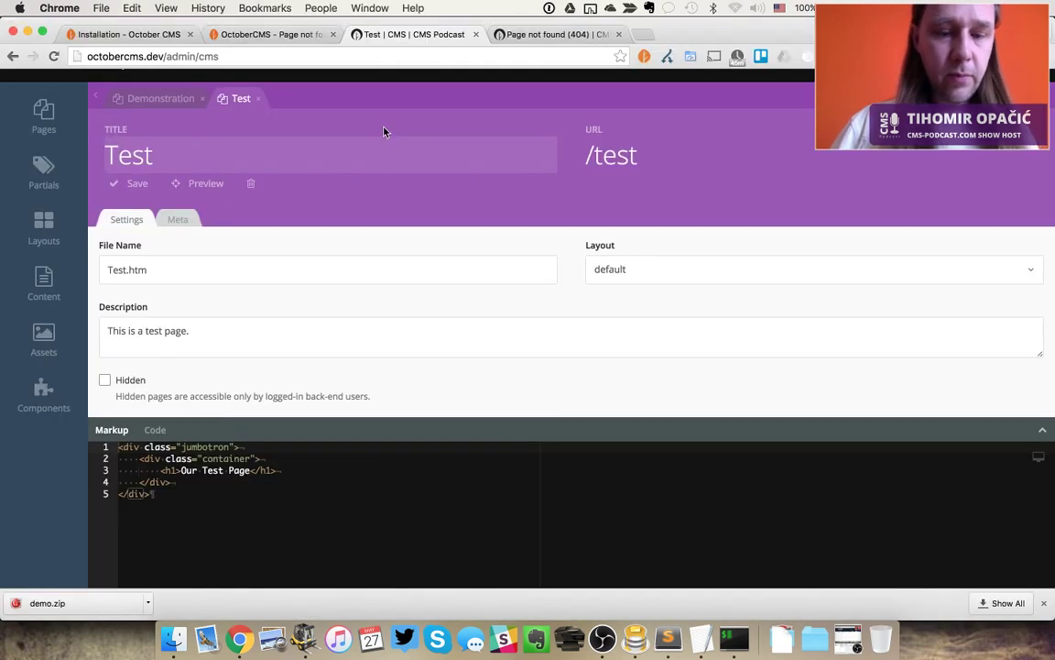
{"action": "key", "text": "super+r"}
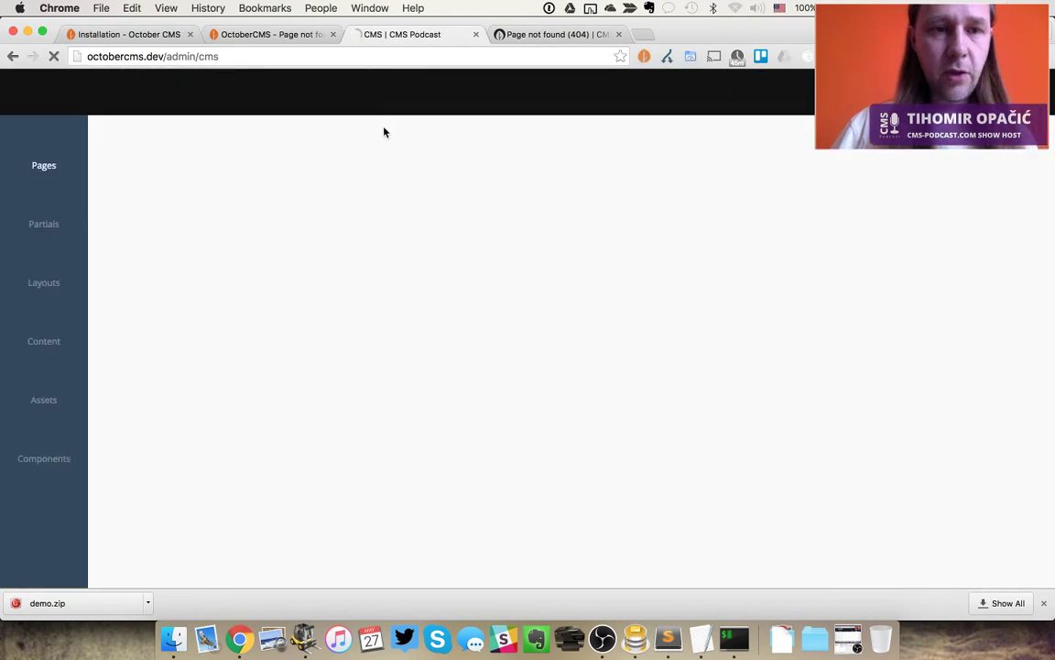
Open the Test page in the back-end and reload the front-end /test page showing Our Test Page
{"action": "mouse_move", "coordinate": [64, 147]}
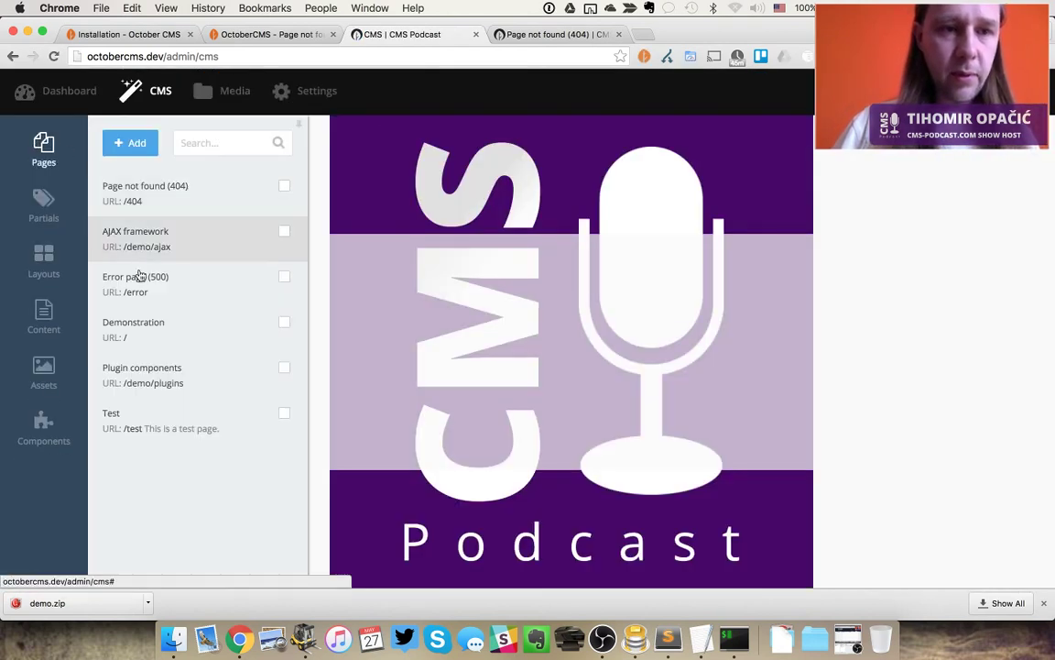
{"action": "left_click", "coordinate": [144, 420]}
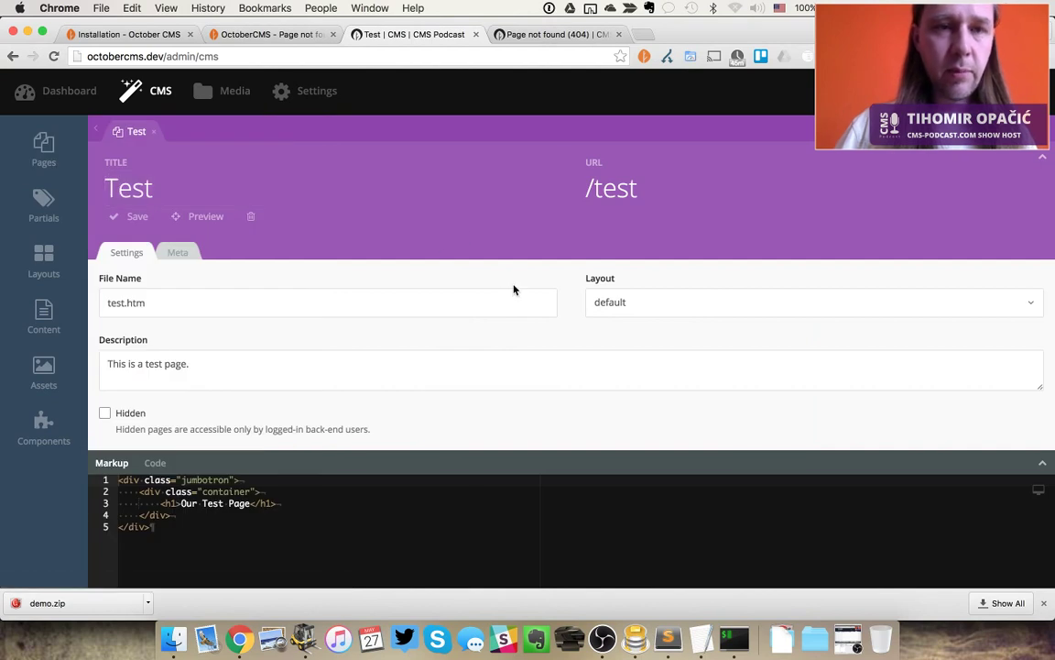
{"action": "key", "text": "super+alt+Left"}
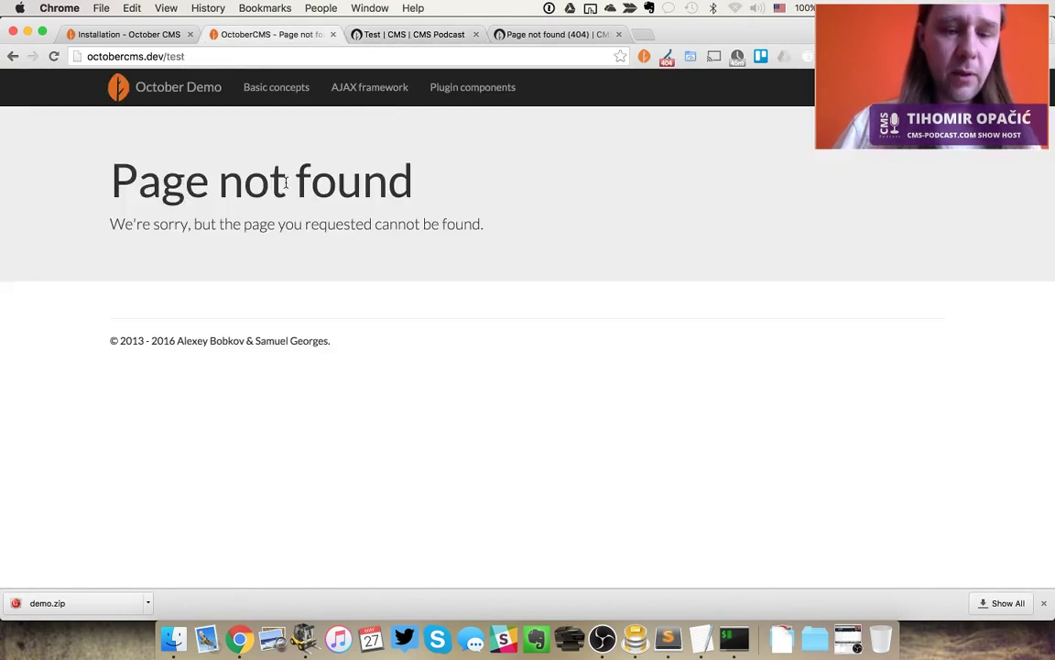
{"action": "key", "text": "super+r"}
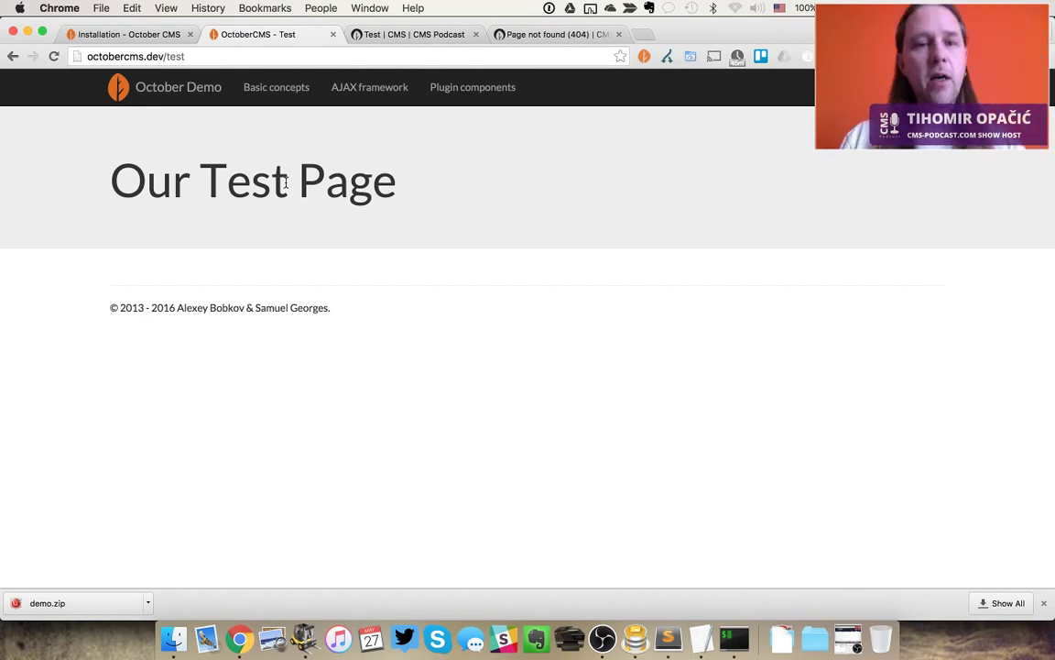
Check the Test page's Meta tab for title and description, then return to its Settings
{"action": "key", "text": "super+Tab"}
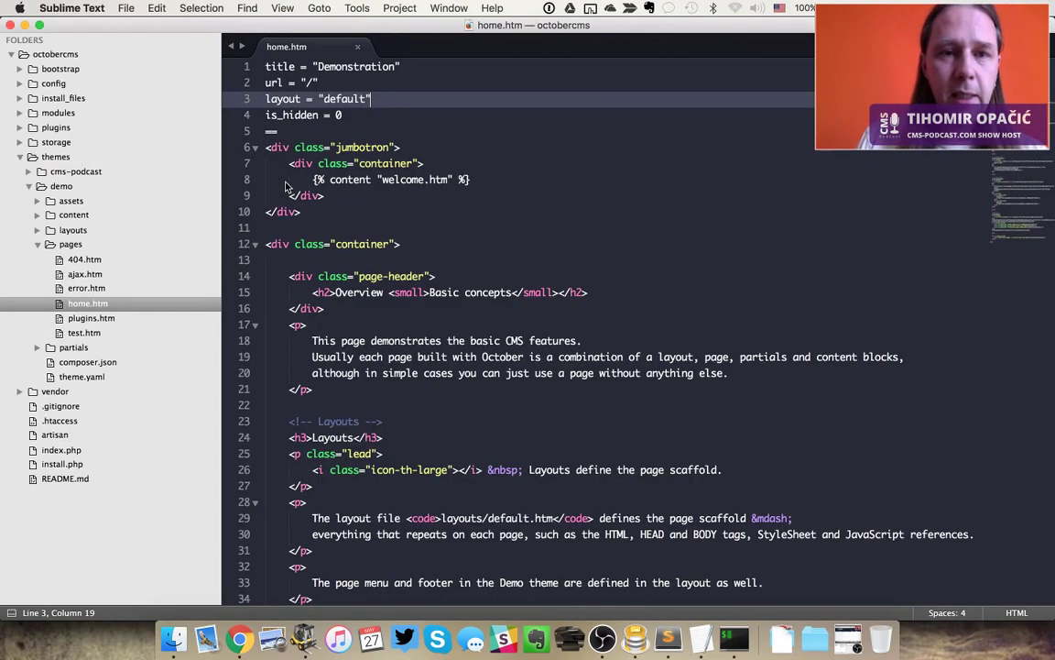
{"action": "key", "text": "super+Tab"}
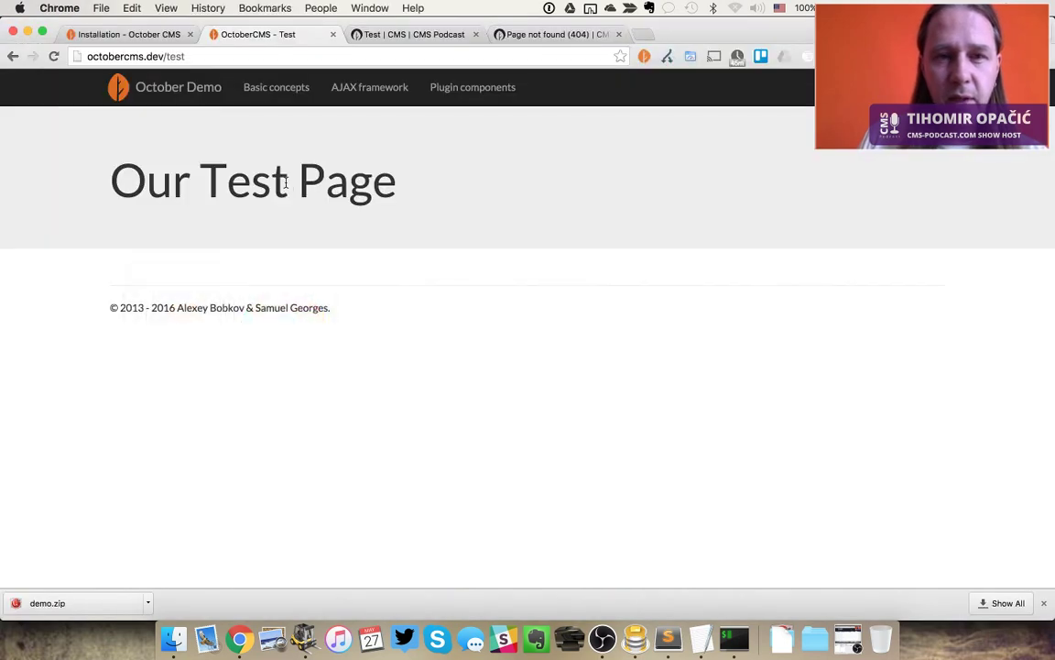
{"action": "key", "text": "ctrl+Tab"}
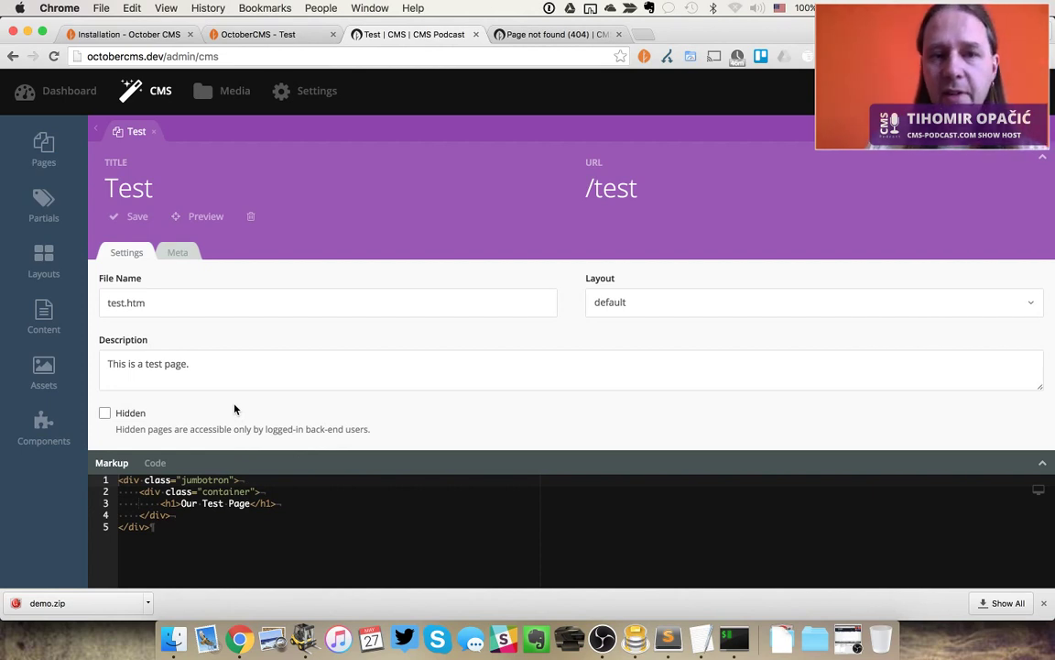
{"action": "left_click", "coordinate": [174, 251]}
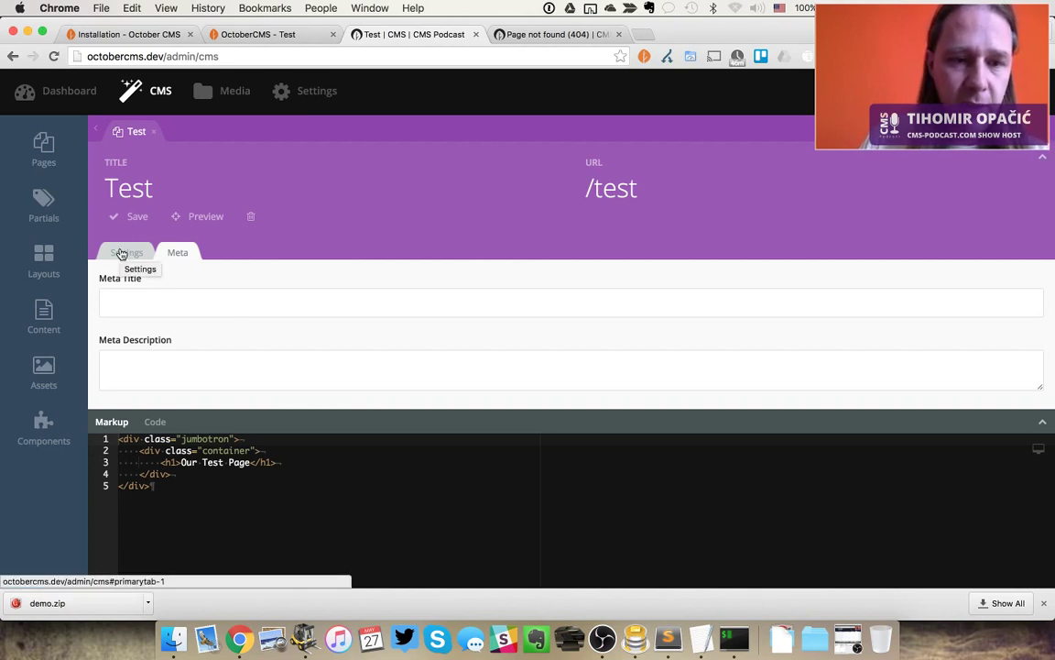
{"action": "left_click", "coordinate": [121, 254]}
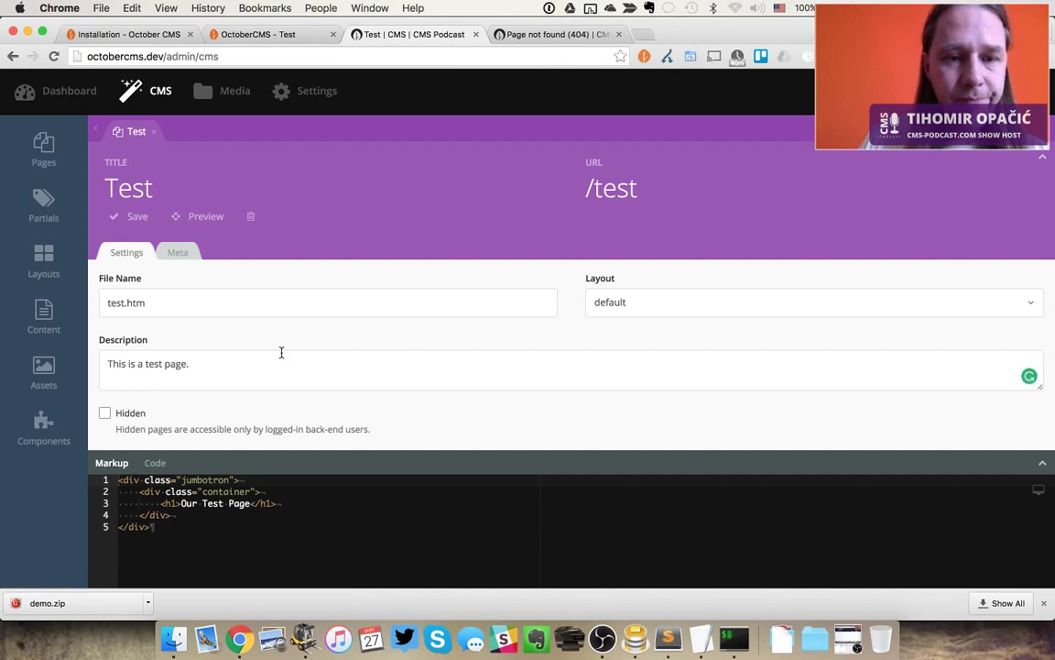
{"action": "key", "text": "super+Tab"}
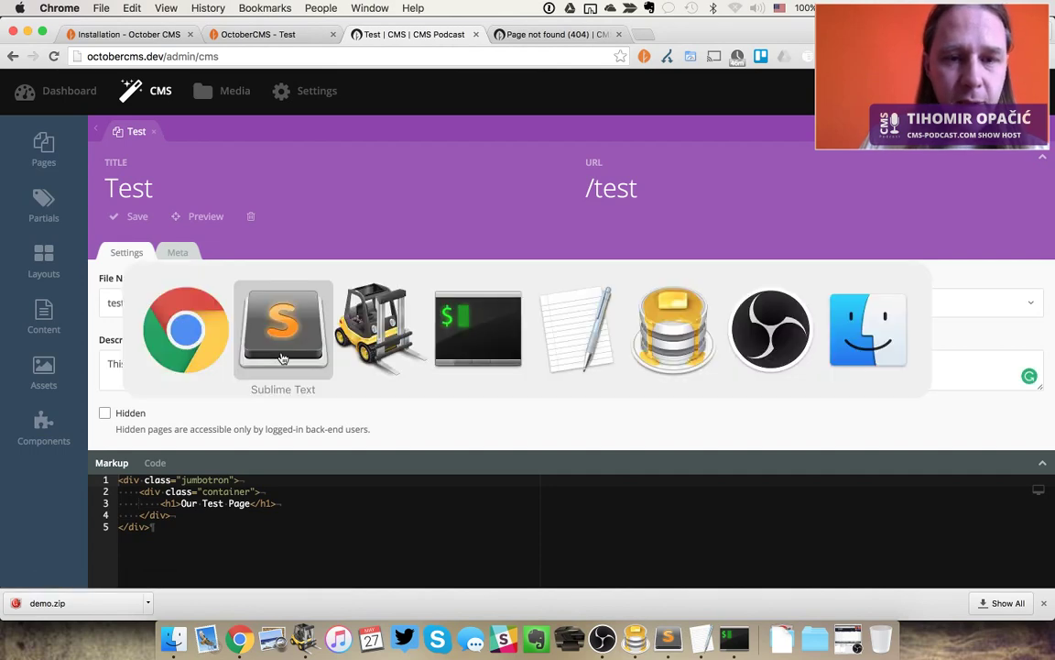
Close home.htm in Sublime Text and open test.htm as a permanent tab
{"action": "left_click", "coordinate": [283, 357]}
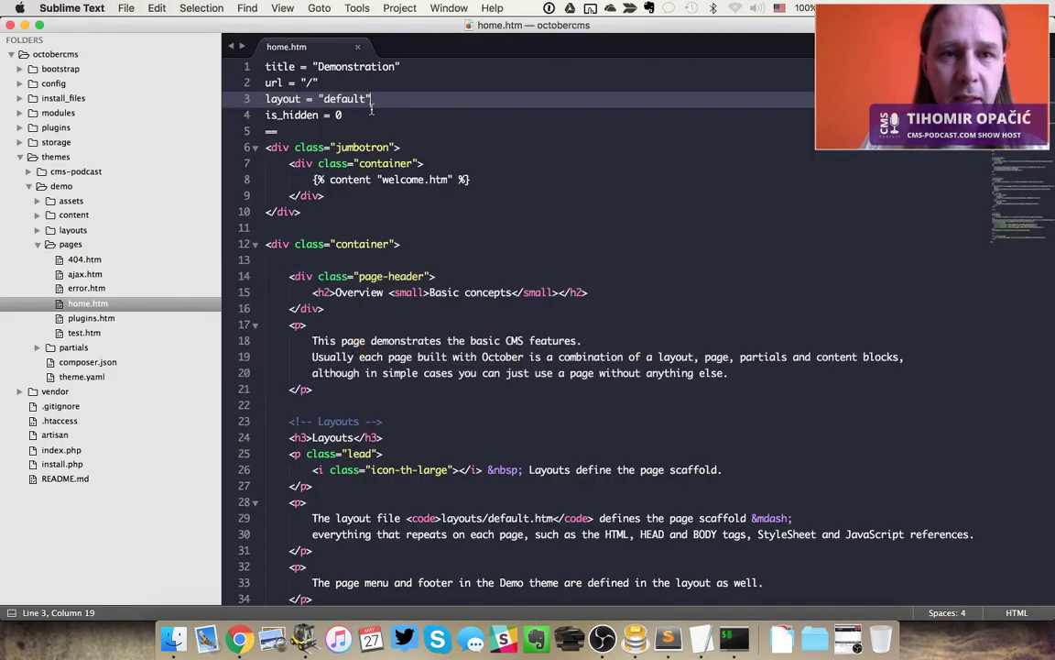
{"action": "left_click", "coordinate": [244, 244]}
{"action": "key", "text": "super+w"}
{"action": "left_click", "coordinate": [89, 336]}
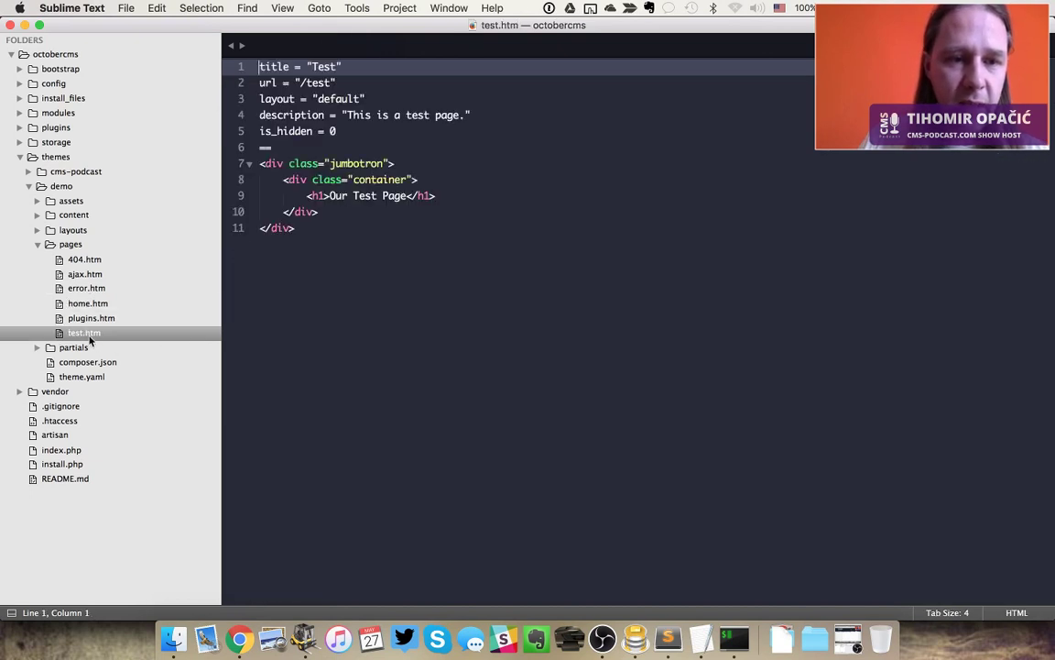
{"action": "double_click", "coordinate": [89, 337]}
{"action": "left_click", "coordinate": [392, 68]}
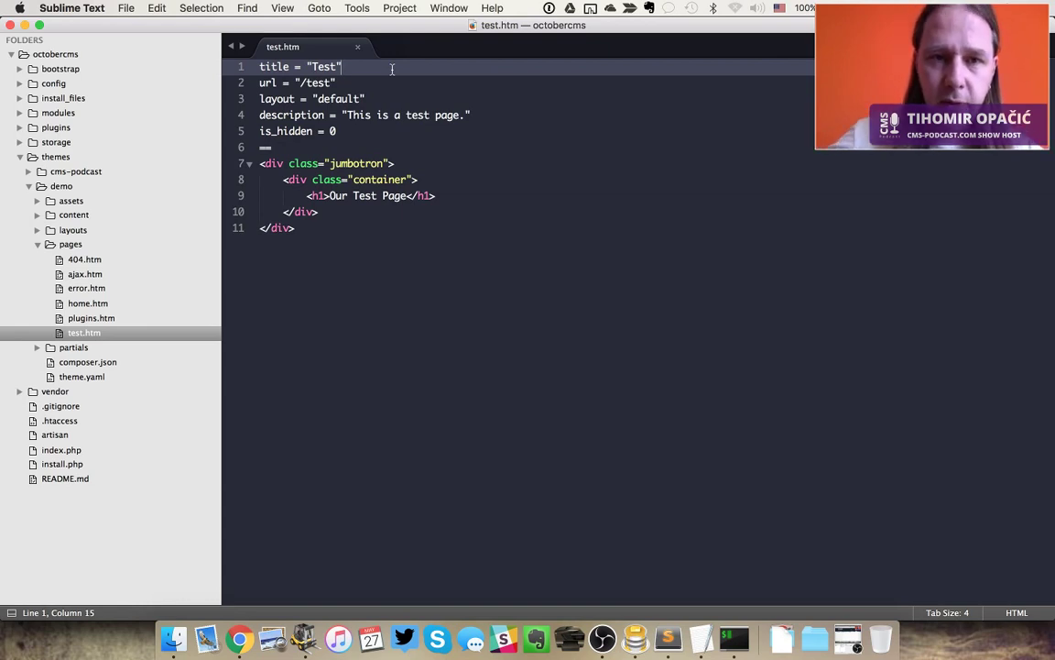
Add a second == separator with an empty line between them in test.htm
{"action": "key", "text": "super+Tab"}
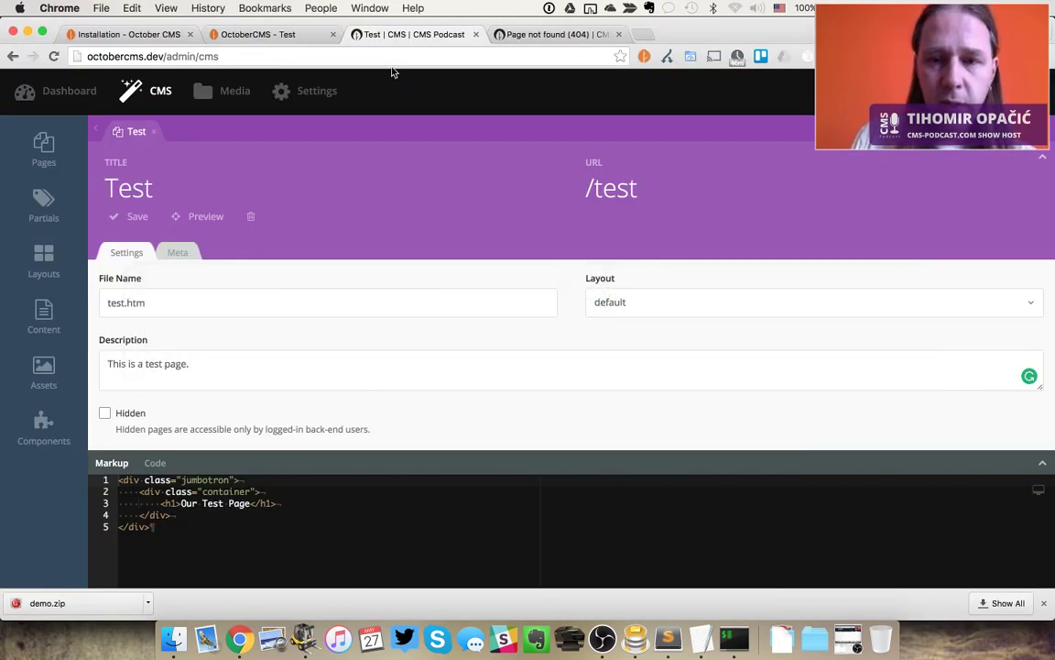
{"action": "key", "text": "super+Tab"}
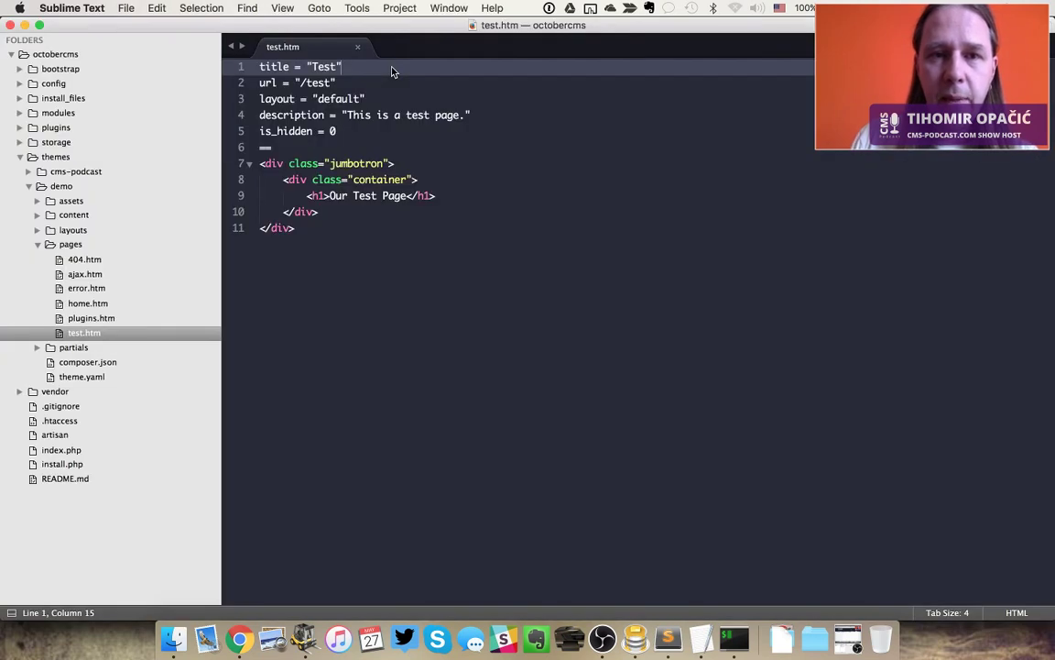
{"action": "key", "text": "Down"}
{"action": "key", "text": "Down"}
{"action": "key", "text": "Down"}
{"action": "key", "text": "Down"}
{"action": "key", "text": "Down"}
{"action": "key", "text": "Down"}
{"action": "key", "text": "Down"}
{"action": "key", "text": "Down"}
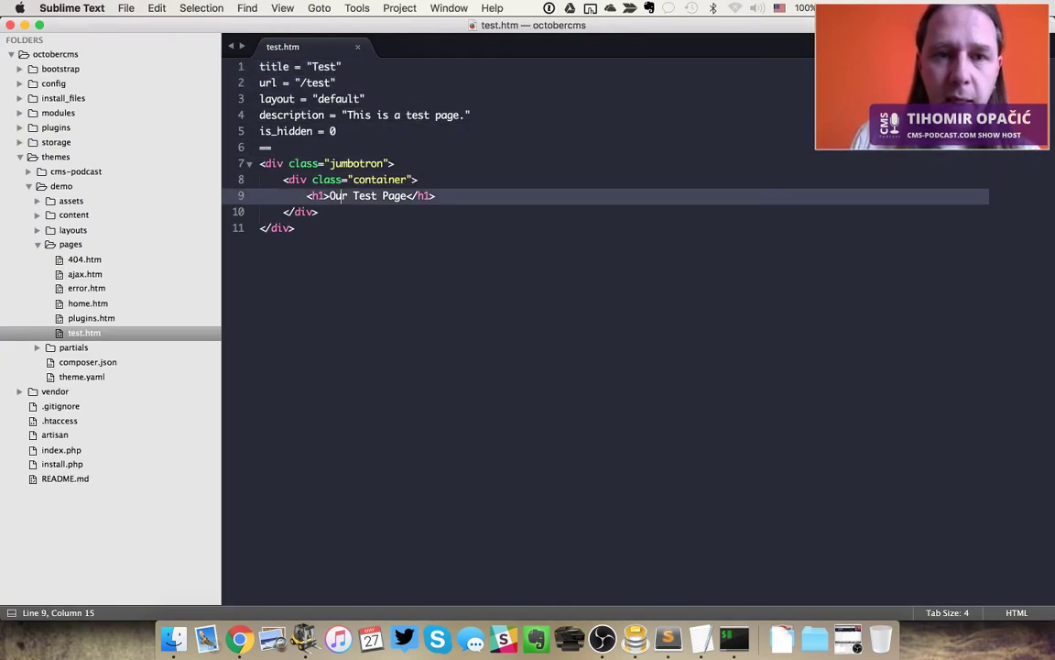
{"action": "key", "text": "Up"}
{"action": "key", "text": "Up"}
{"action": "key", "text": "Up"}
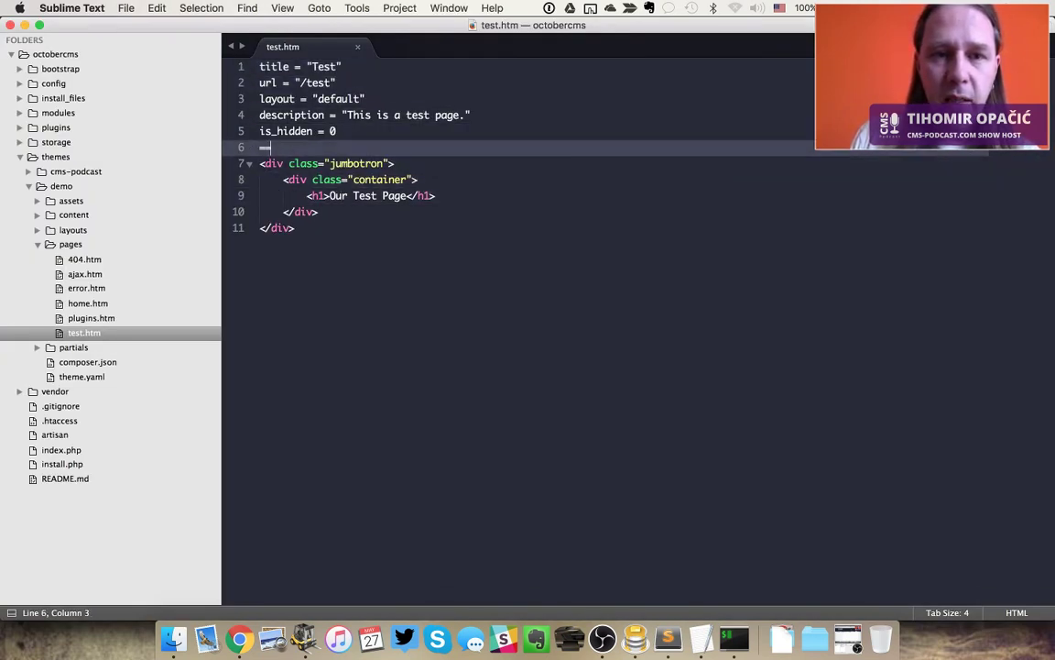
{"action": "key", "text": "Return"}
{"action": "type", "text": "=="}
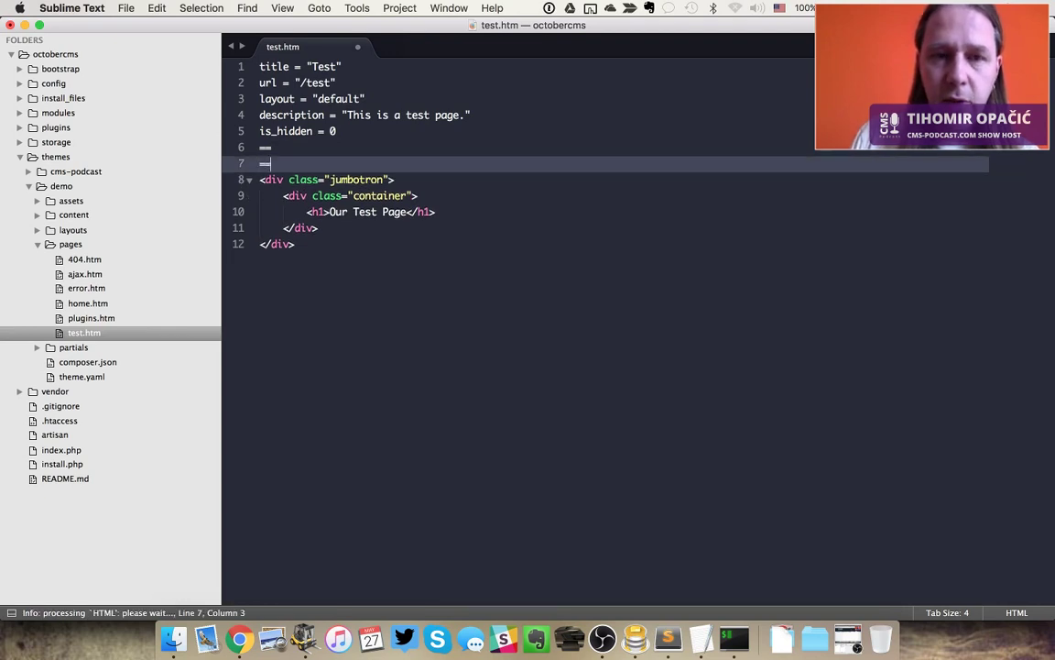
{"action": "key", "text": "Up"}
{"action": "key", "text": "Return"}
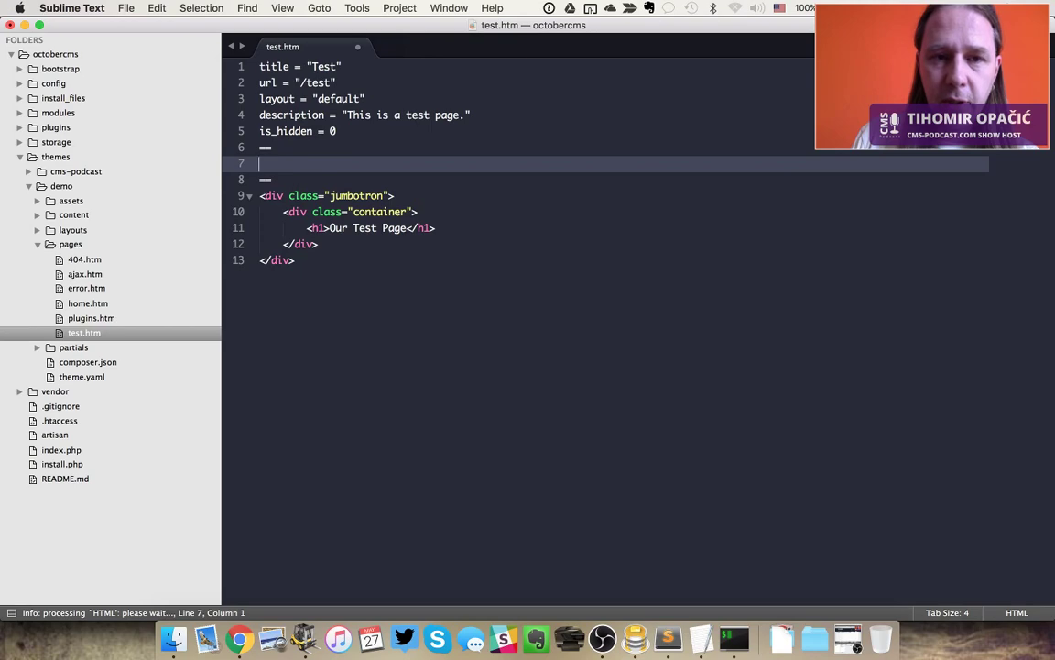
{"action": "key", "text": "super+Tab"}
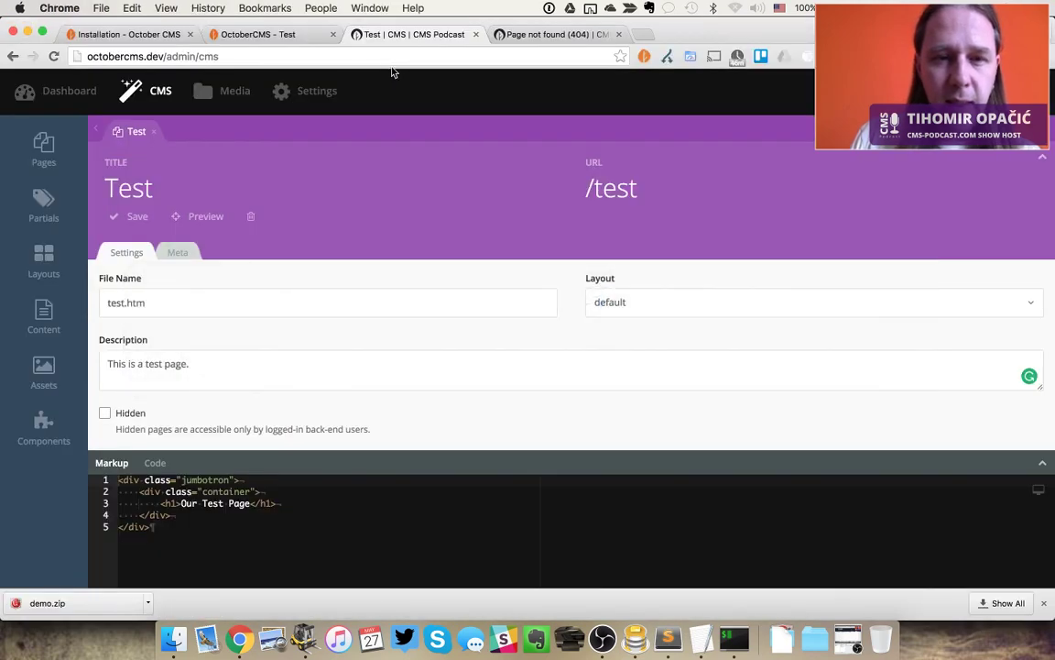
{"action": "key", "text": "ctrl+shift+Tab"}
{"action": "key", "text": "ctrl+shift+Tab"}
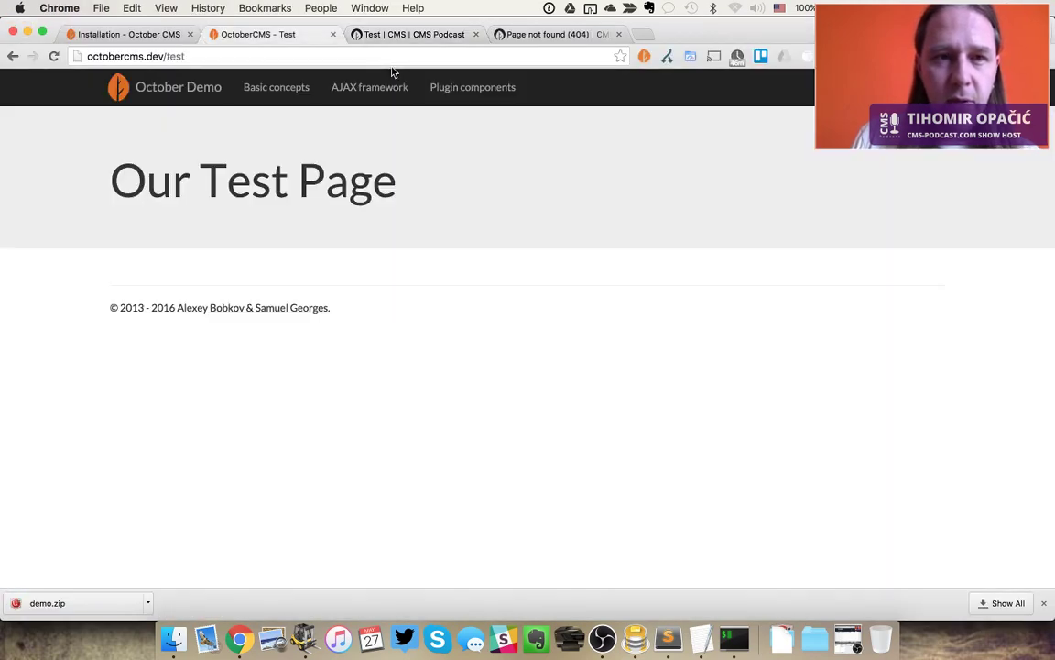
Open the CMS Pages documentation through the THEMES and CMS sections of the docs sidebar
{"action": "scroll", "coordinate": [620, 176], "scroll_direction": "up", "scroll_amount": 15}
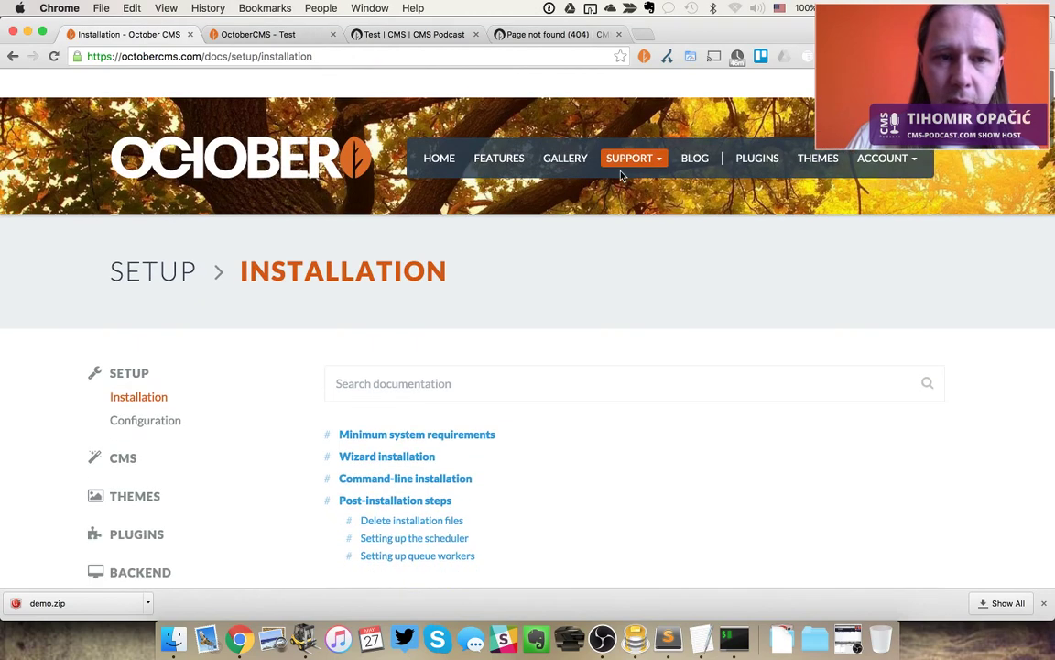
{"action": "scroll", "coordinate": [165, 301], "scroll_direction": "down", "scroll_amount": 3}
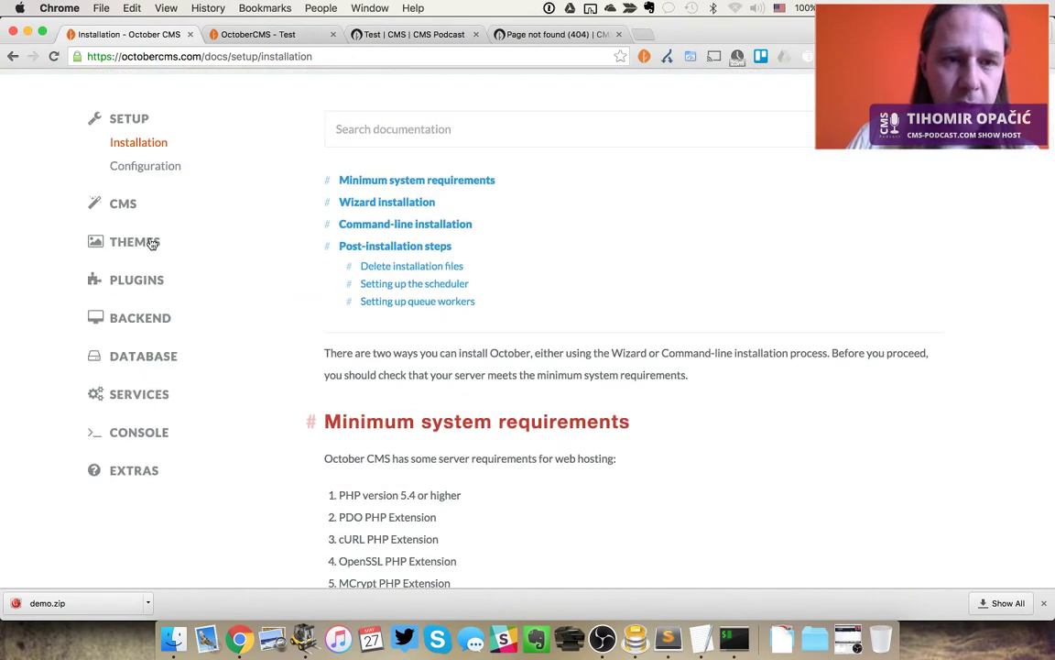
{"action": "left_click", "coordinate": [135, 242]}
{"action": "left_click", "coordinate": [123, 202]}
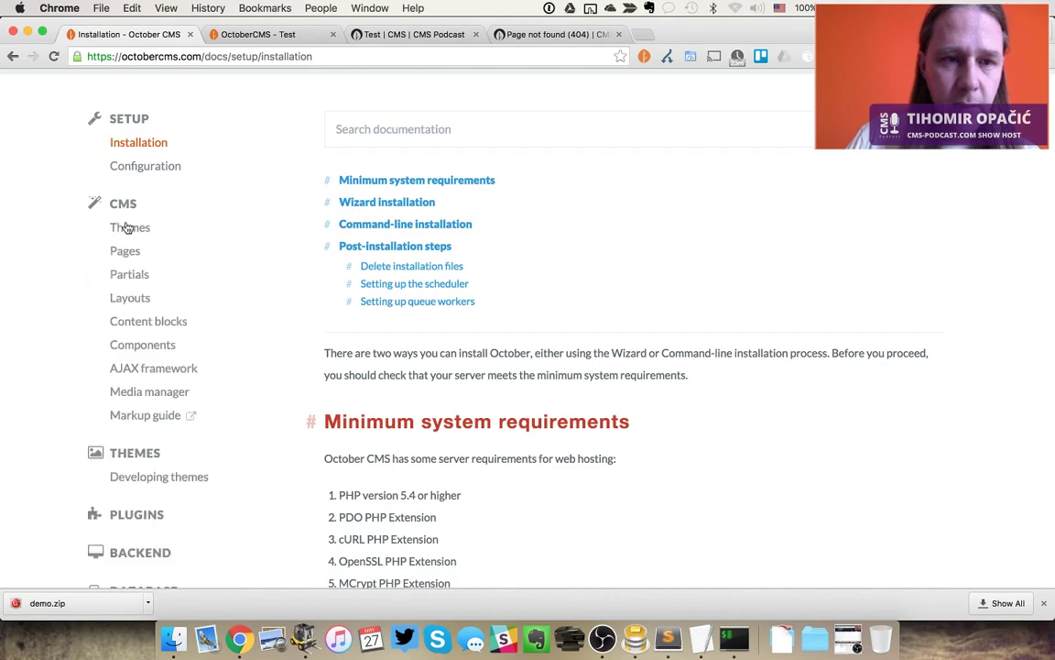
{"action": "left_click", "coordinate": [126, 258]}
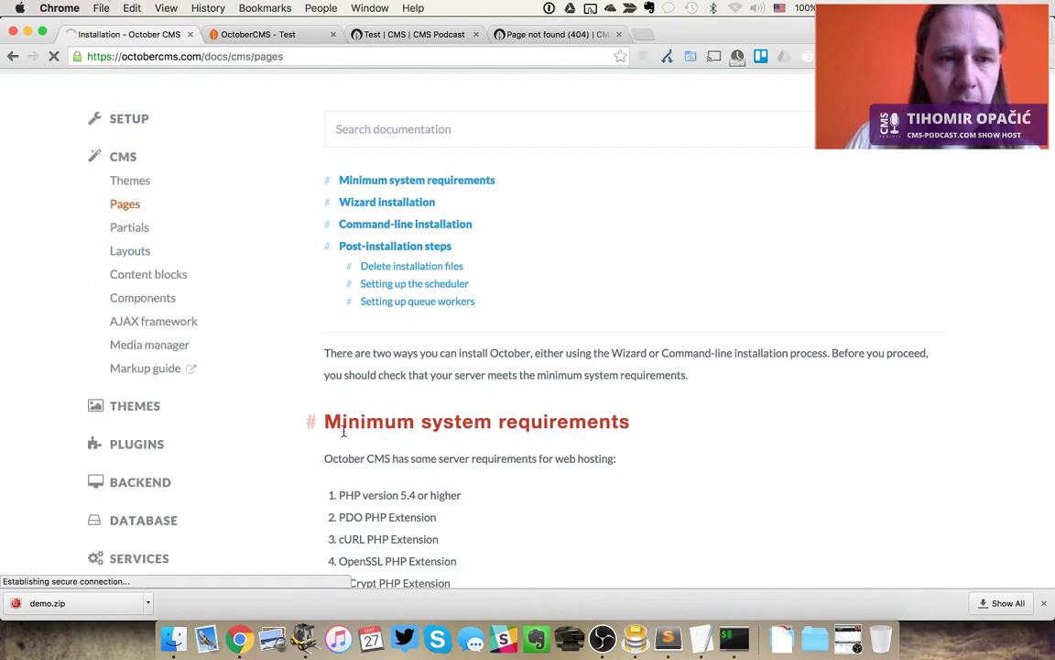
{"action": "scroll", "coordinate": [551, 461], "scroll_direction": "down", "scroll_amount": 10}
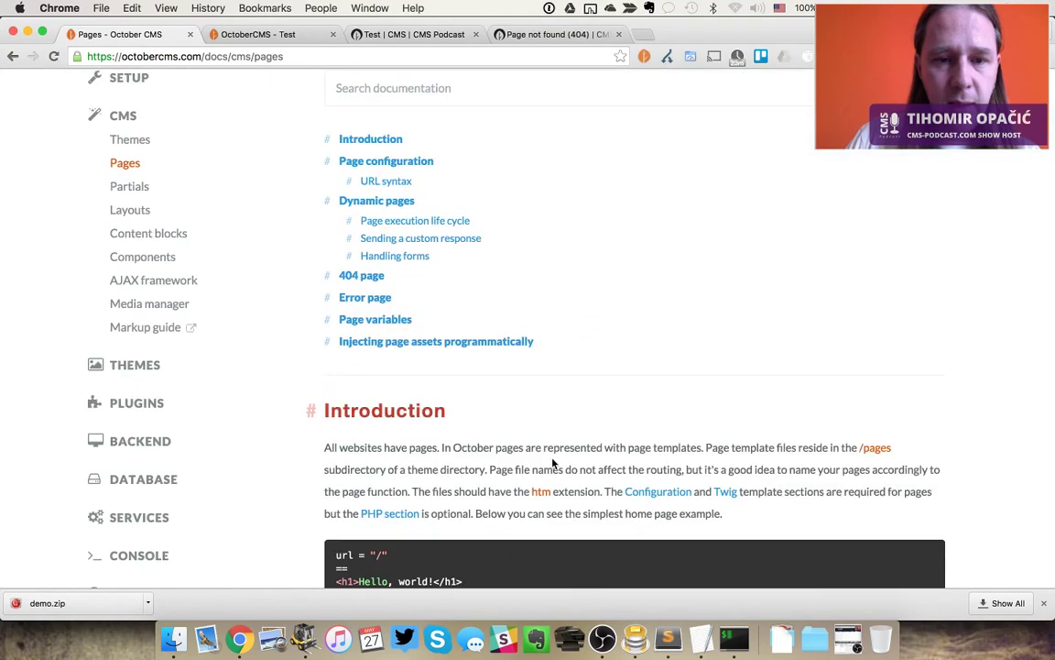
{"action": "scroll", "coordinate": [554, 463], "scroll_direction": "down", "scroll_amount": 3}
Find the onStart function example in the docs and paste it into test.htm
{"action": "key", "text": "super+f"}
{"action": "type", "text": "c"}
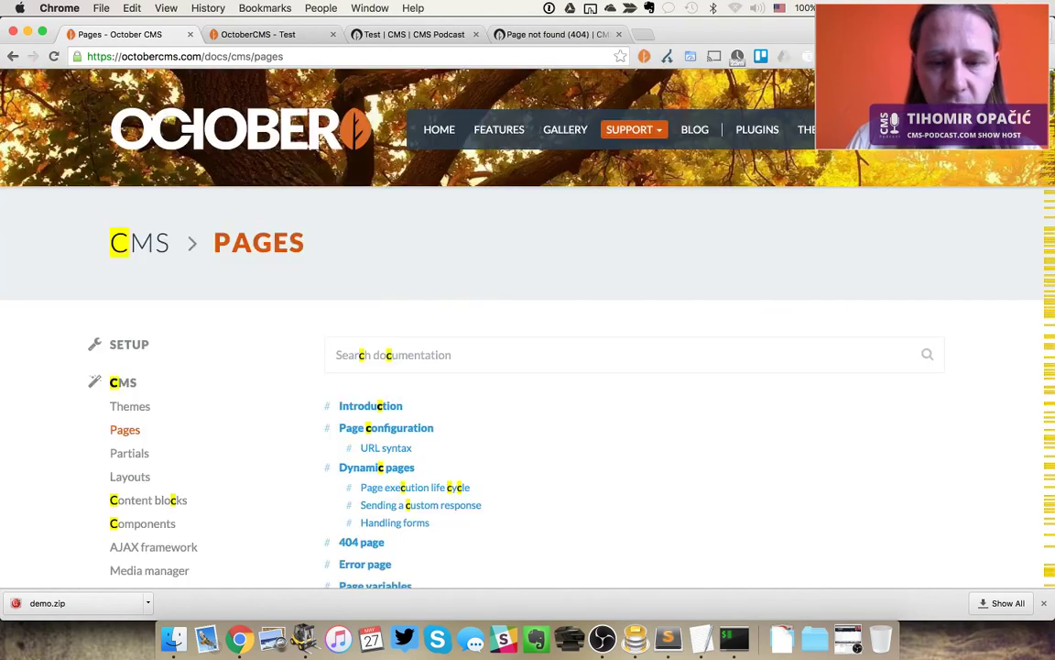
{"action": "type", "text": "function"}
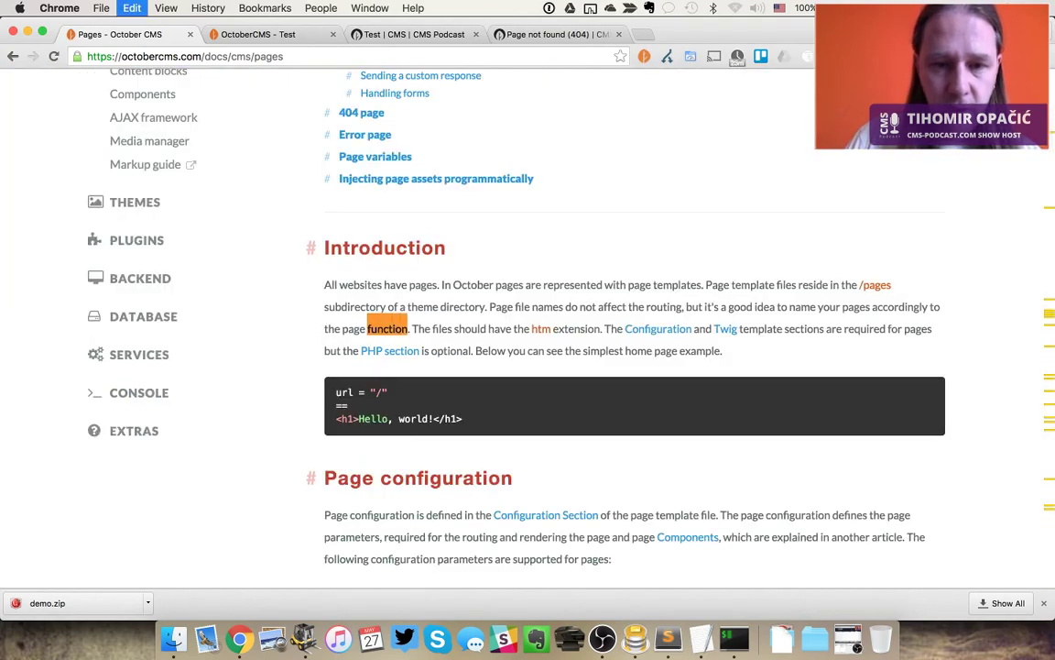
{"action": "key", "text": "Return"}
{"action": "left_click_drag", "start_coordinate": [350, 370], "coordinate": [336, 328]}
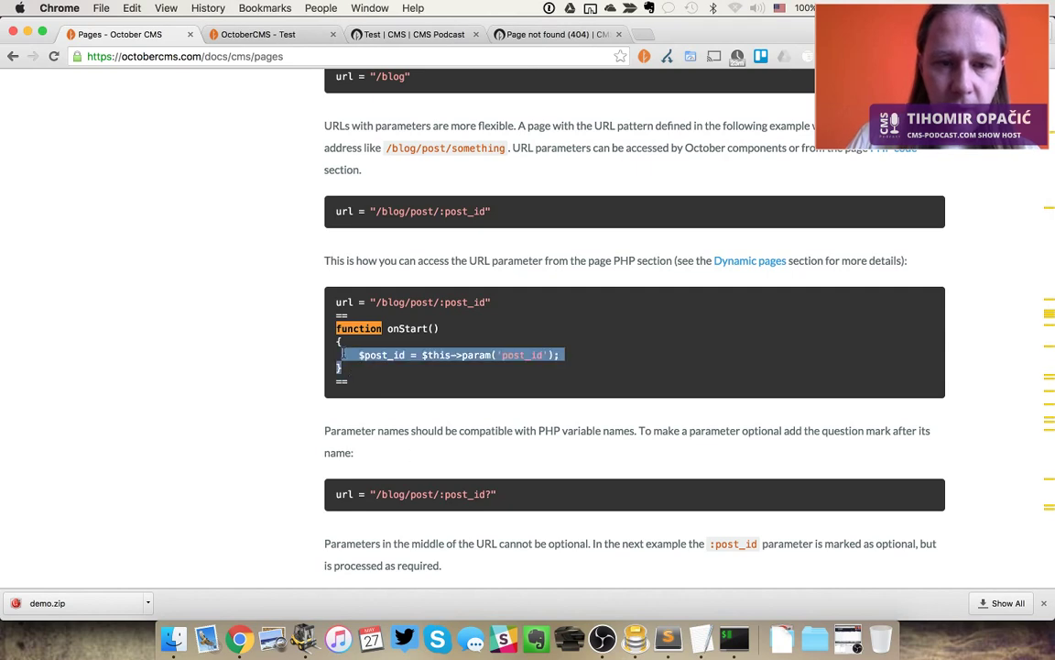
{"action": "key", "text": "super+c"}
{"action": "key", "text": "super+Tab"}
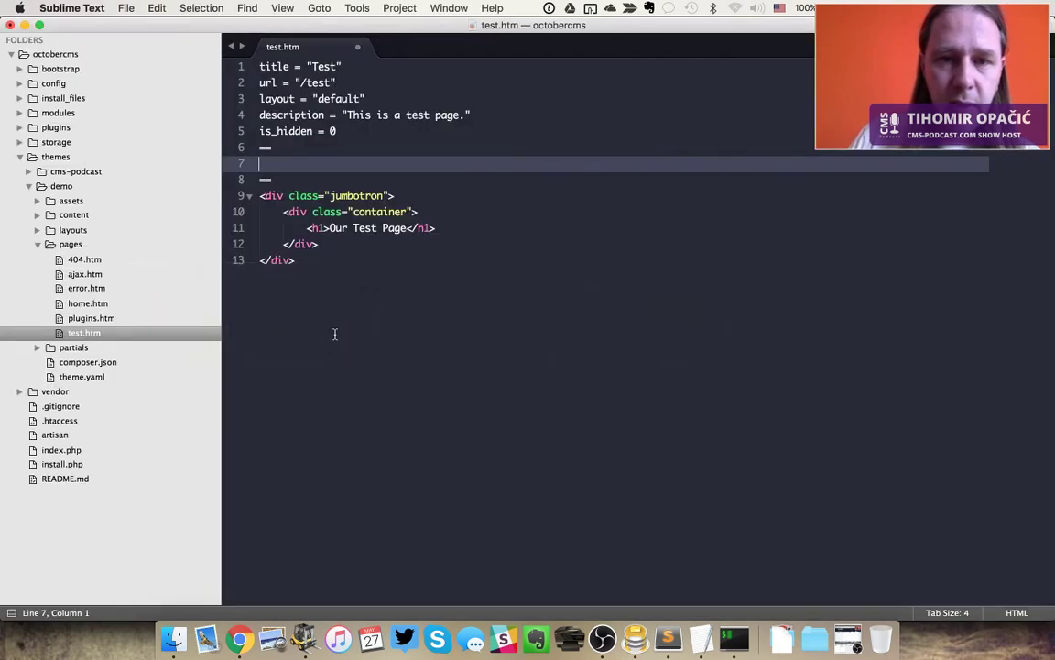
{"action": "key", "text": "super+v"}
Search the docs for onStart to reach the Page execution life cycle section, then return to test.htm
{"action": "key", "text": "super+Tab"}
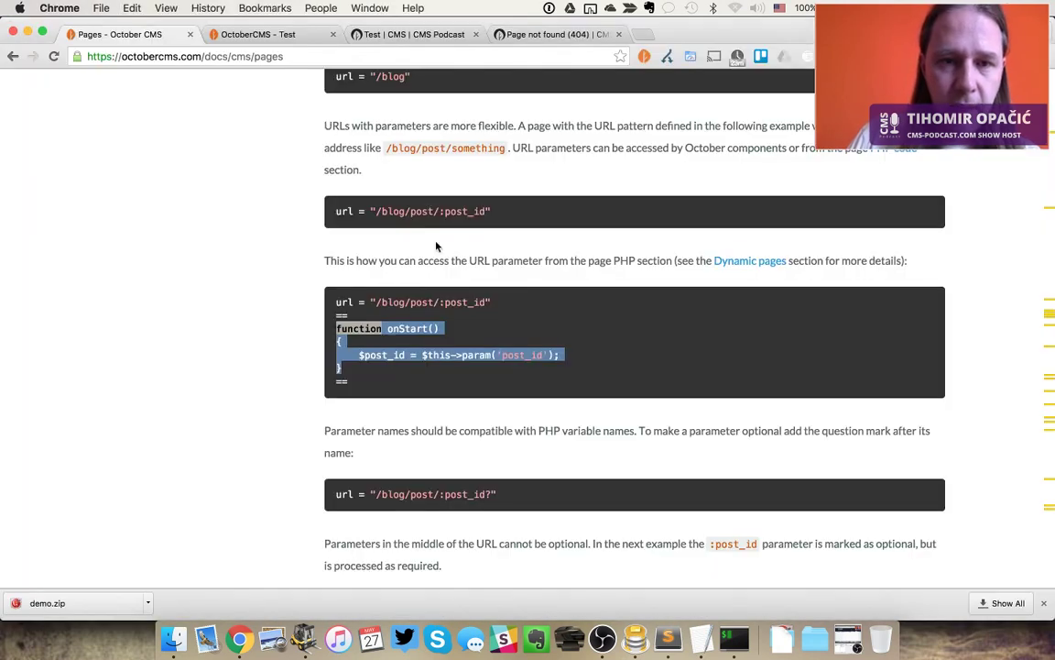
{"action": "scroll", "coordinate": [458, 371], "scroll_direction": "down", "scroll_amount": 3}
{"action": "scroll", "coordinate": [460, 374], "scroll_direction": "down", "scroll_amount": 20}
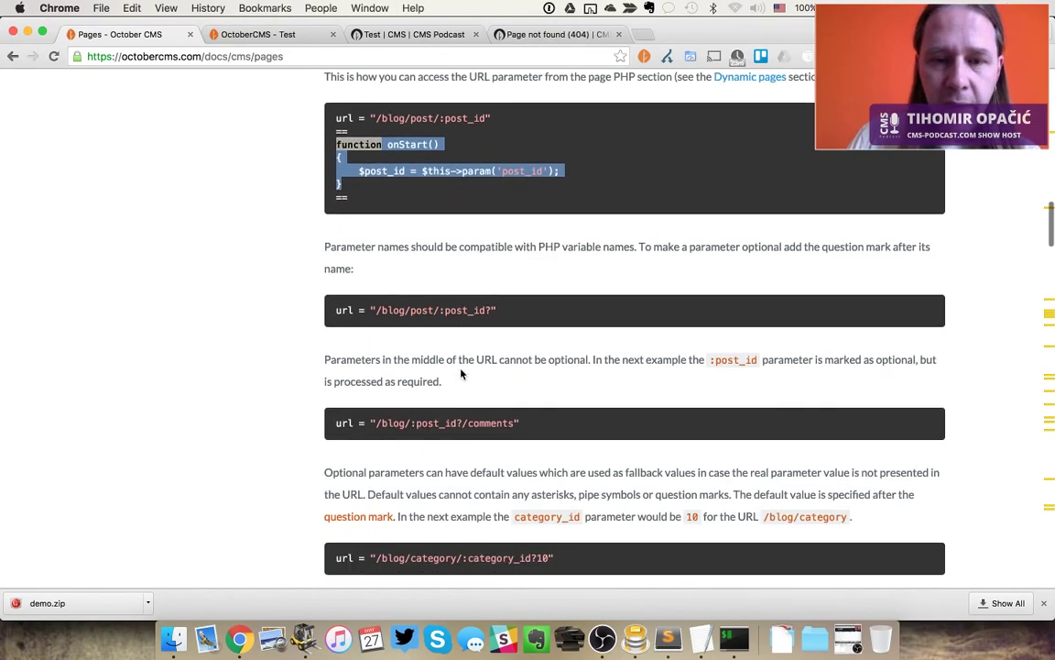
{"action": "scroll", "coordinate": [460, 369], "scroll_direction": "down", "scroll_amount": 20}
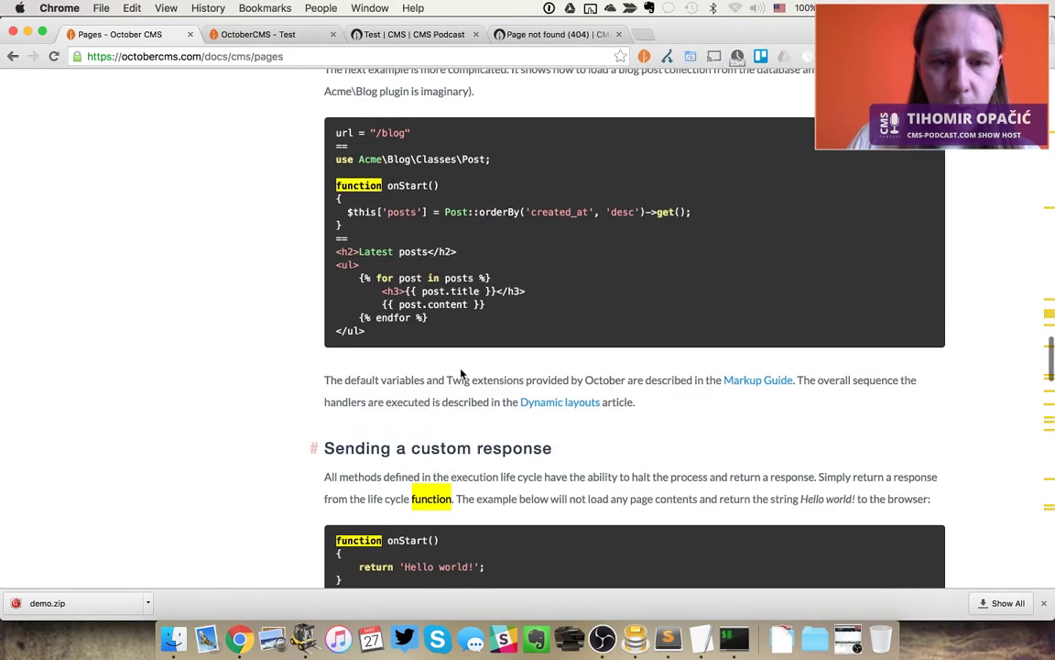
{"action": "scroll", "coordinate": [461, 369], "scroll_direction": "down", "scroll_amount": 20}
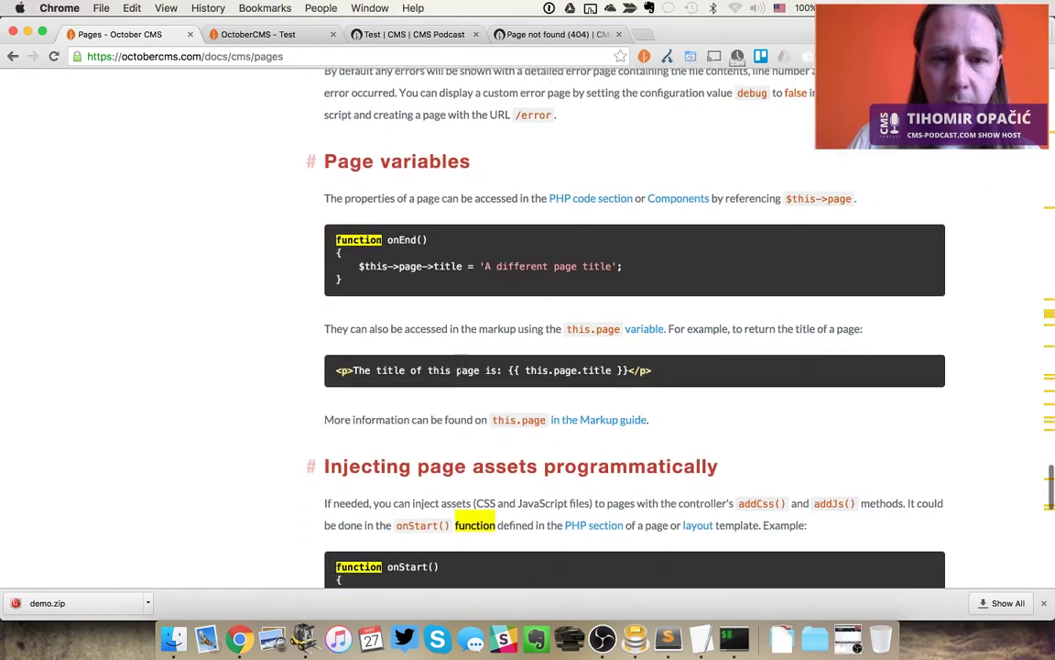
{"action": "scroll", "coordinate": [461, 374], "scroll_direction": "down", "scroll_amount": 5}
{"action": "scroll", "coordinate": [461, 373], "scroll_direction": "up", "scroll_amount": 20}
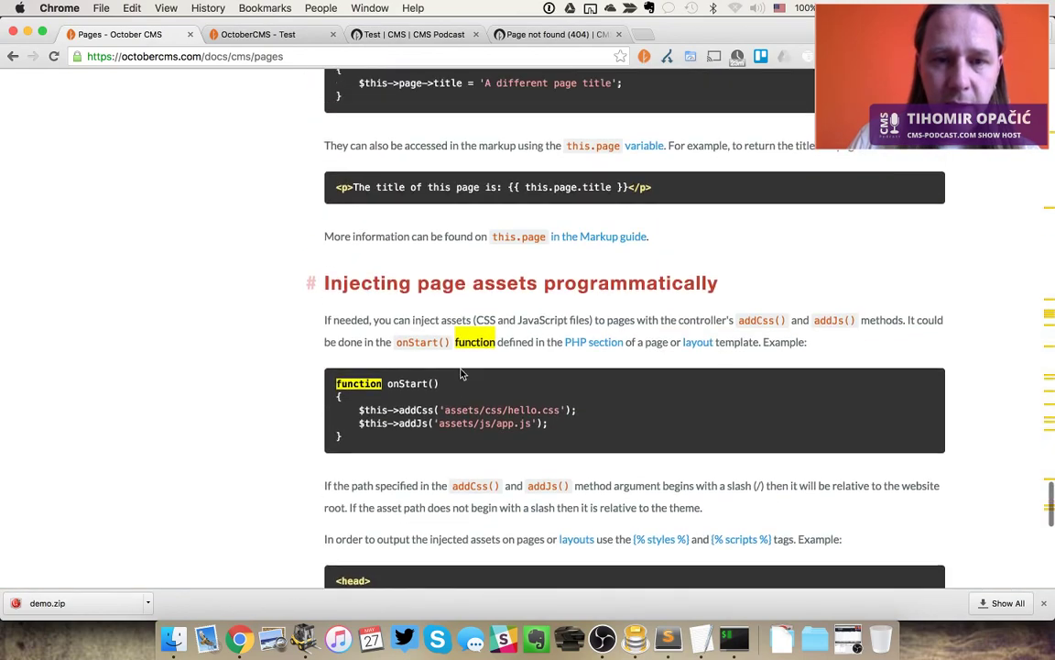
{"action": "key", "text": "super+f"}
{"action": "type", "text": "onStart"}
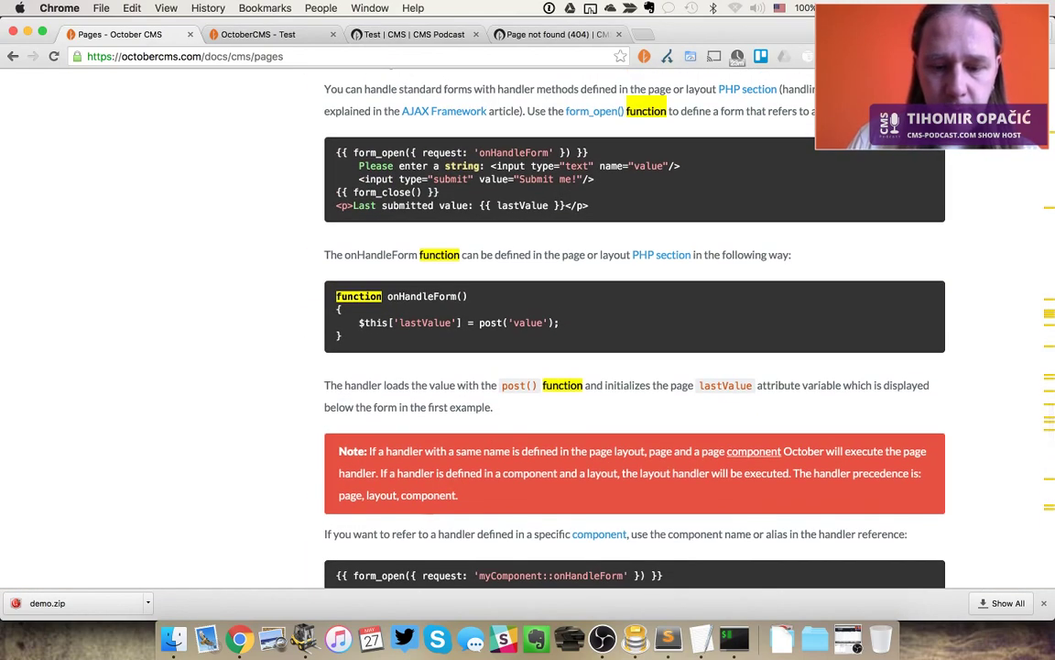
{"action": "key", "text": "Return"}
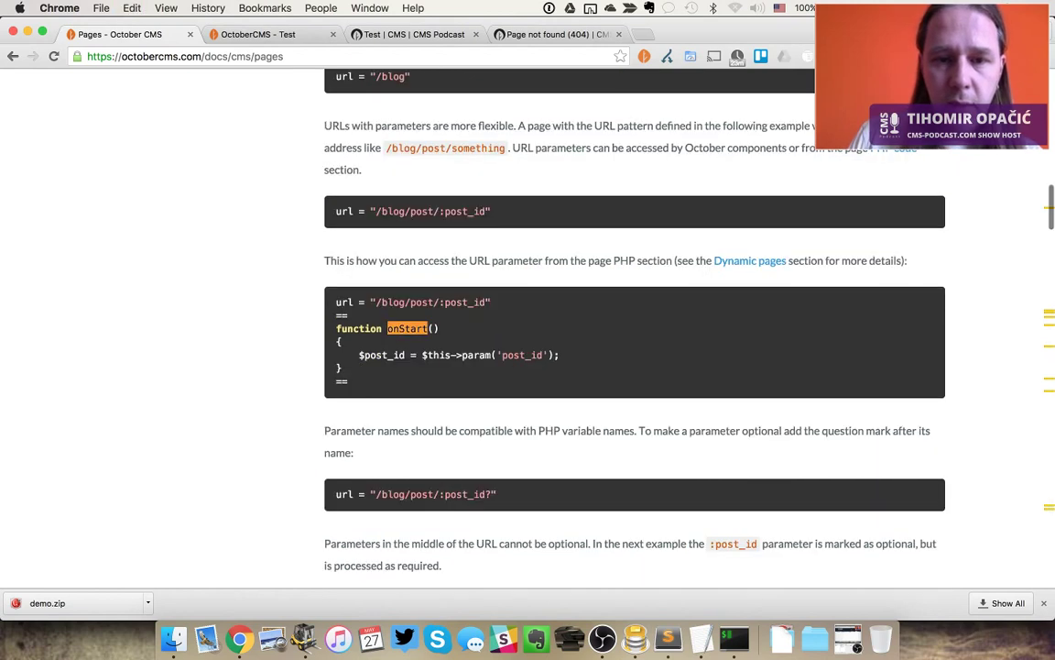
{"action": "key", "text": "Return"}
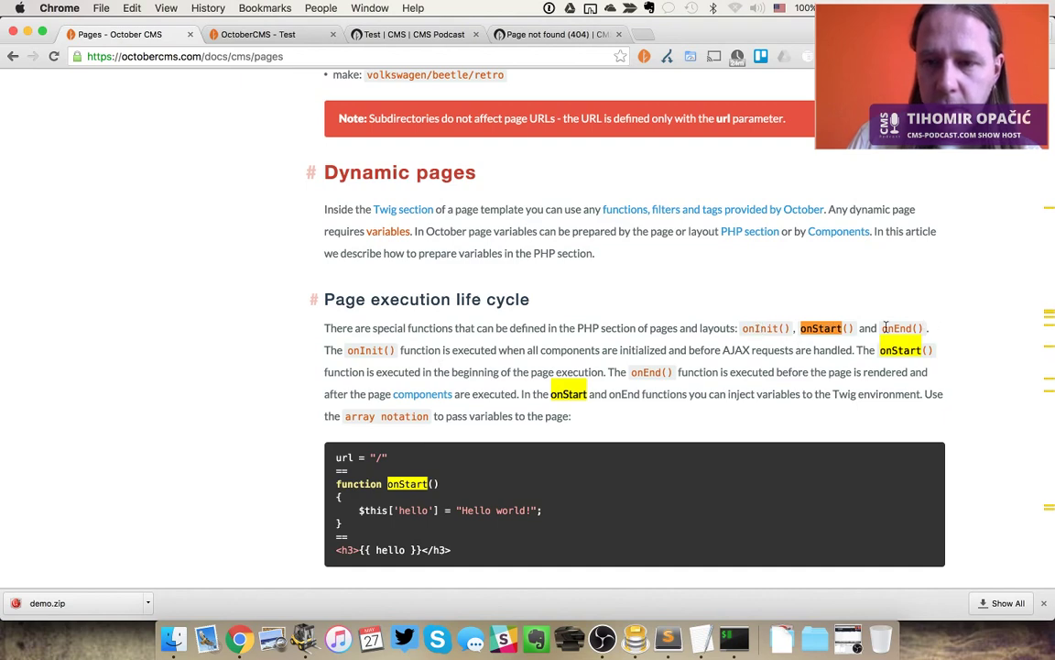
{"action": "key", "text": "super+Tab"}
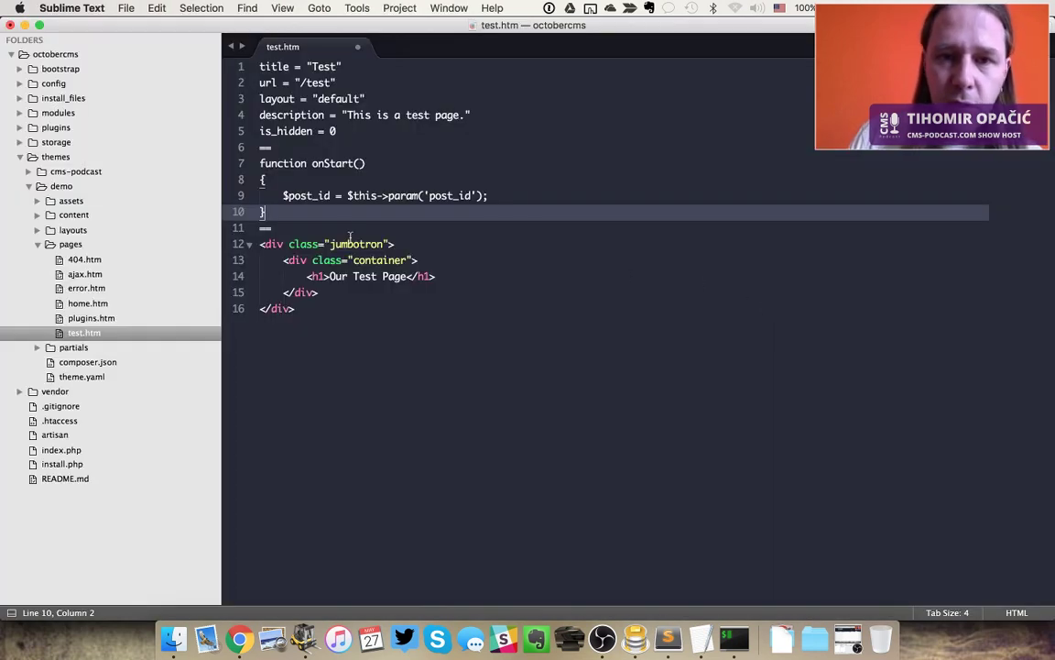
Copy the $this['hello'] = 'Hello world!' assignment line from the docs example
{"action": "left_click", "coordinate": [307, 195]}
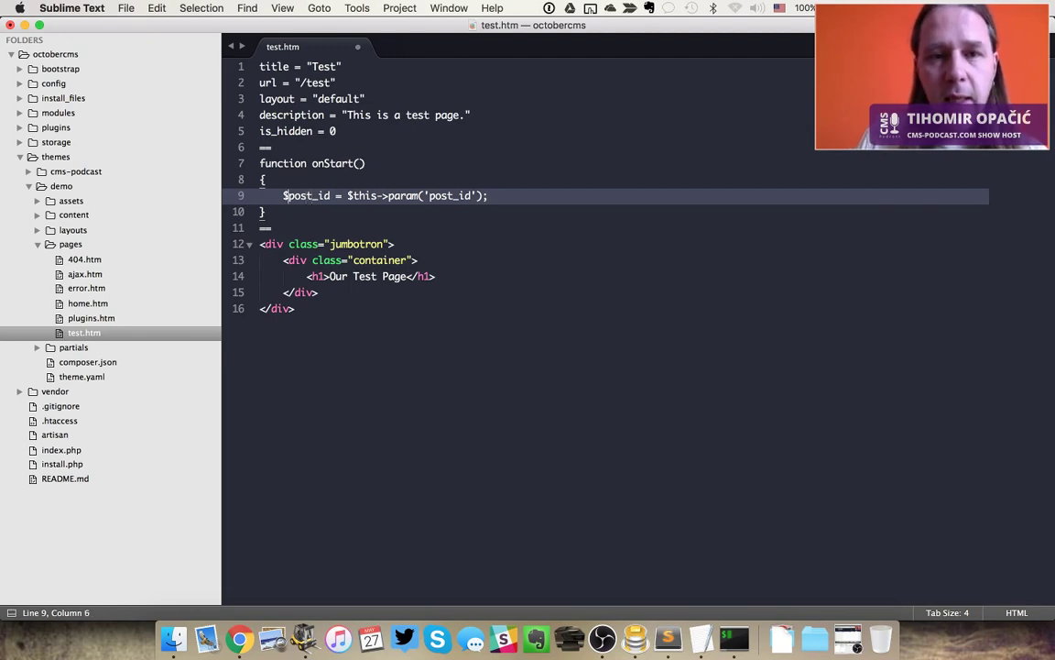
{"action": "double_click", "coordinate": [306, 195]}
{"action": "key", "text": "super+Tab"}
{"action": "scroll", "coordinate": [493, 291], "scroll_direction": "down", "scroll_amount": 3}
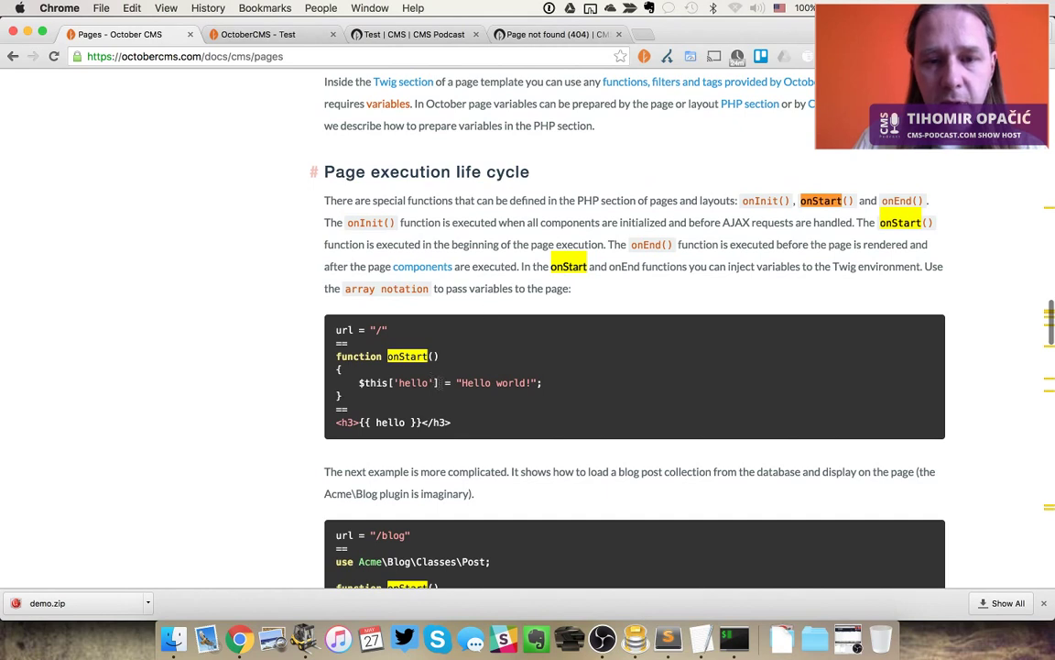
{"action": "left_click_drag", "start_coordinate": [439, 382], "coordinate": [354, 382]}
{"action": "left_click", "coordinate": [518, 405]}
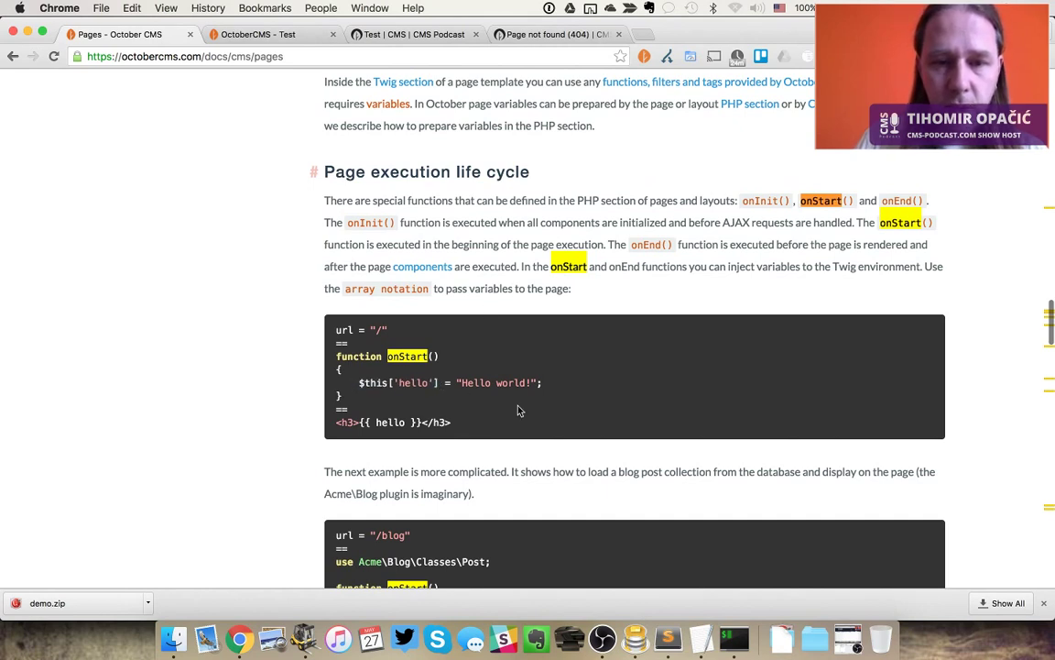
{"action": "left_click_drag", "start_coordinate": [543, 382], "coordinate": [362, 383]}
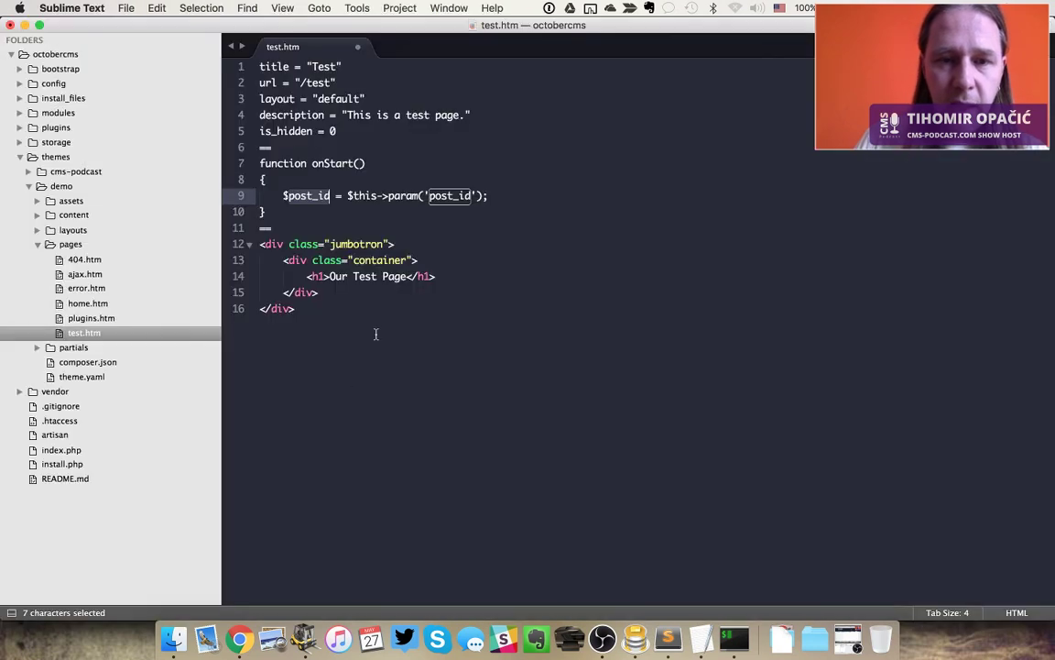
Paste the hello assignment over the post_id line 9 and fix its indentation
{"action": "key", "text": "super+Tab"}
{"action": "left_click", "coordinate": [513, 196]}
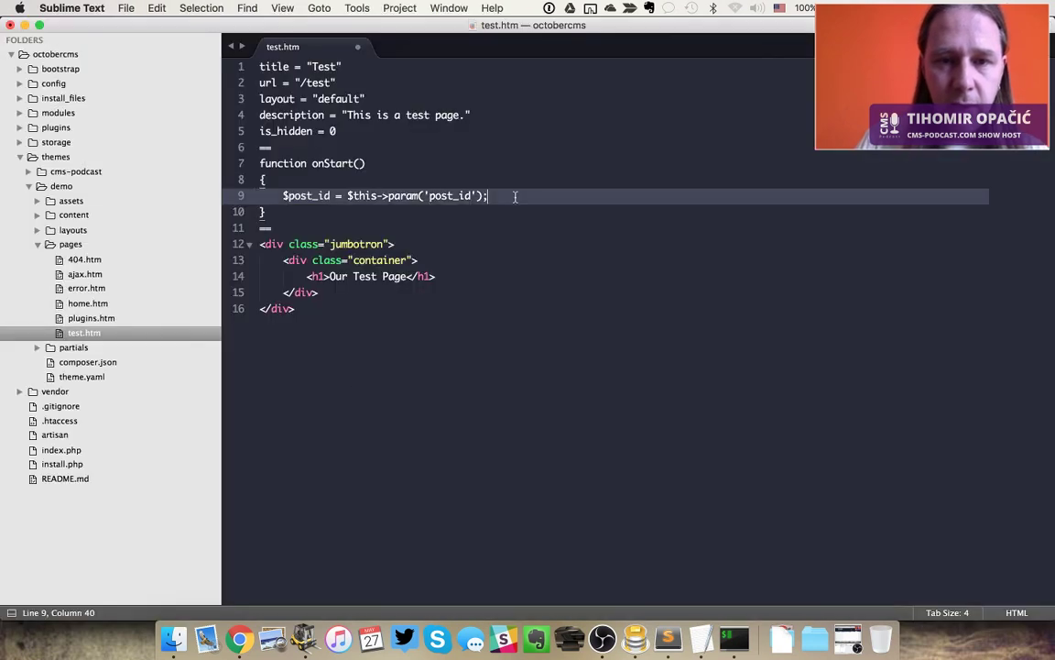
{"action": "key", "text": "super+shift+Left"}
{"action": "type", "text": "$this['hello'] = \"Hello world!\";"}
{"action": "key", "text": "super+Left"}
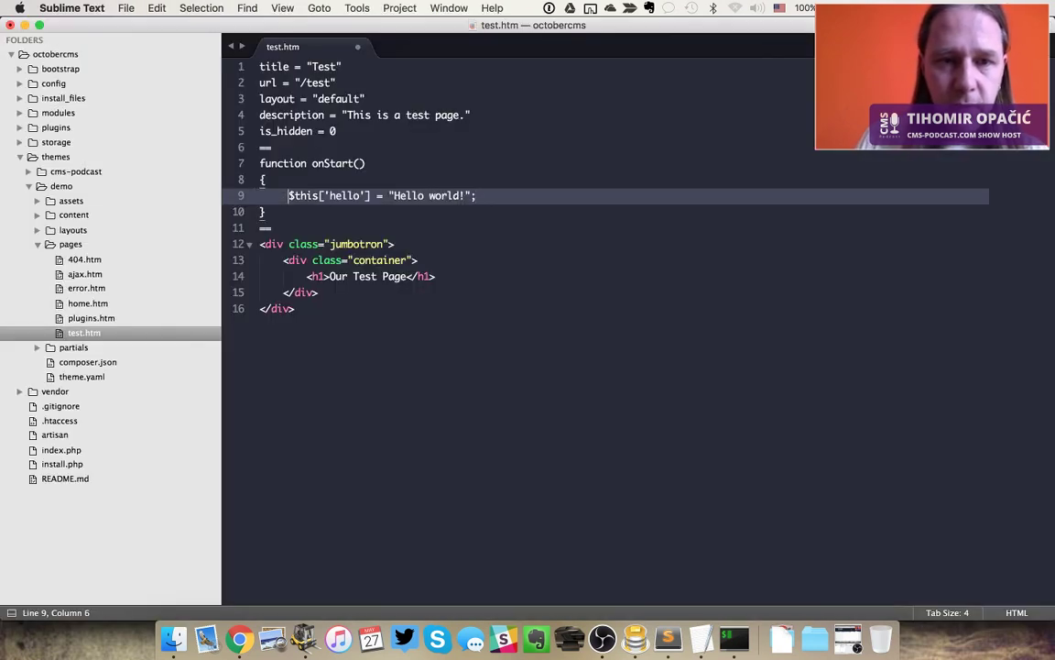
{"action": "key", "text": "super+BackSpace"}
{"action": "key", "text": "Tab"}
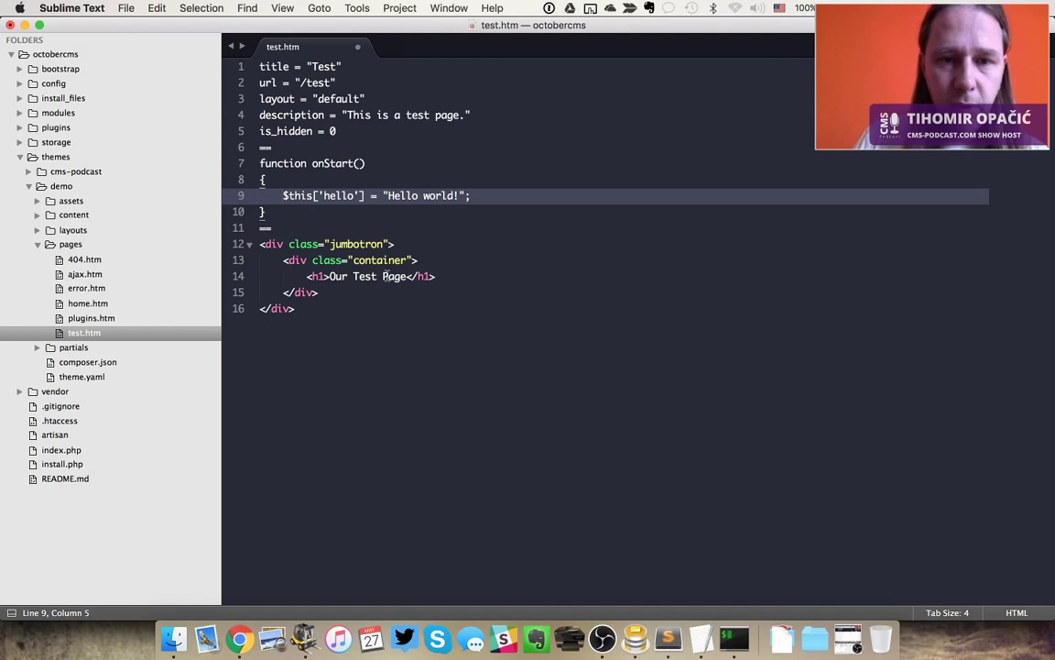
Replace the 'Our Test Page' heading with {{ hello }}, save, and reload /test in Chrome
{"action": "left_click", "coordinate": [329, 276]}
{"action": "key", "text": "shift+alt+Right"}
{"action": "key", "text": "shift+alt+Right"}
{"action": "key", "text": "shift+alt+Right"}
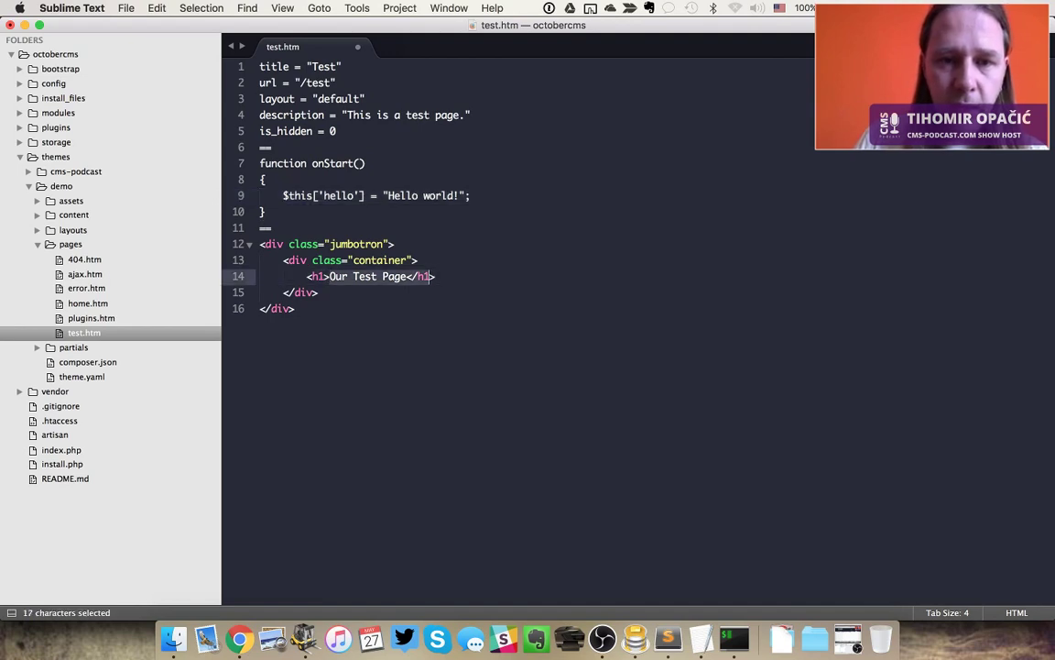
{"action": "key", "text": "BackSpace"}
{"action": "type", "text": "{{"}
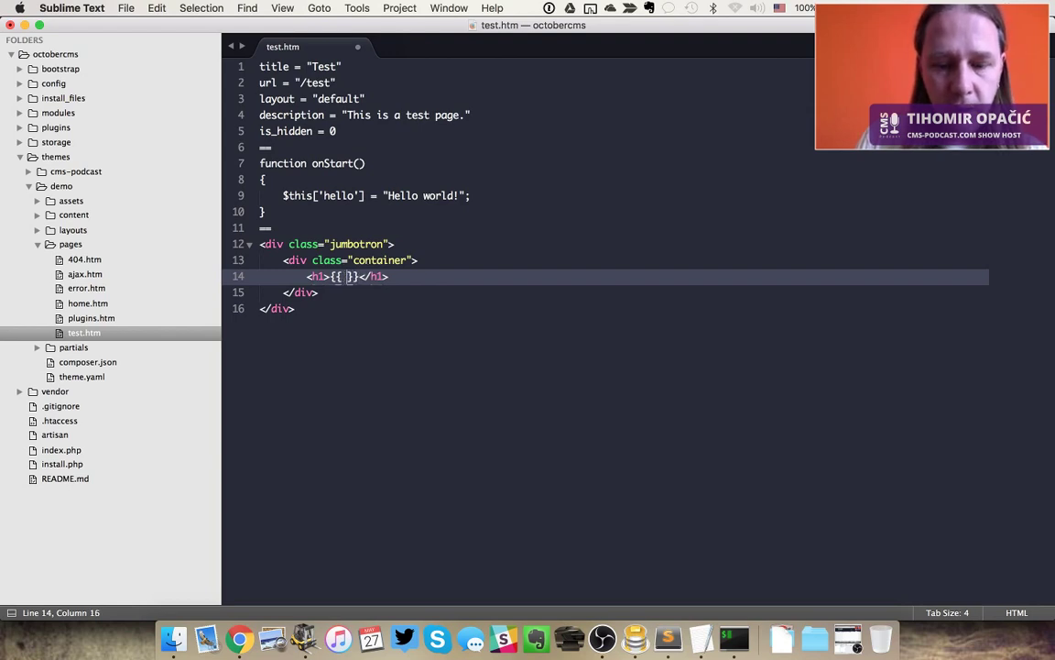
{"action": "type", "text": " hello"}
{"action": "key", "text": "super+s"}
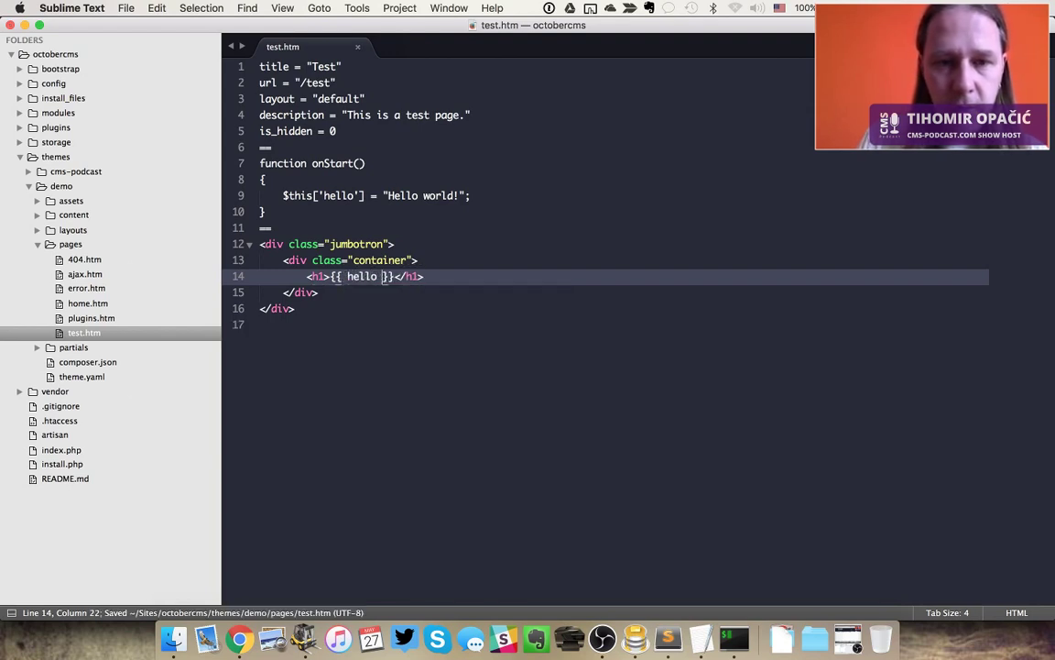
{"action": "key", "text": "super+Tab"}
{"action": "key", "text": "ctrl+Tab"}
{"action": "key", "text": "super+r"}
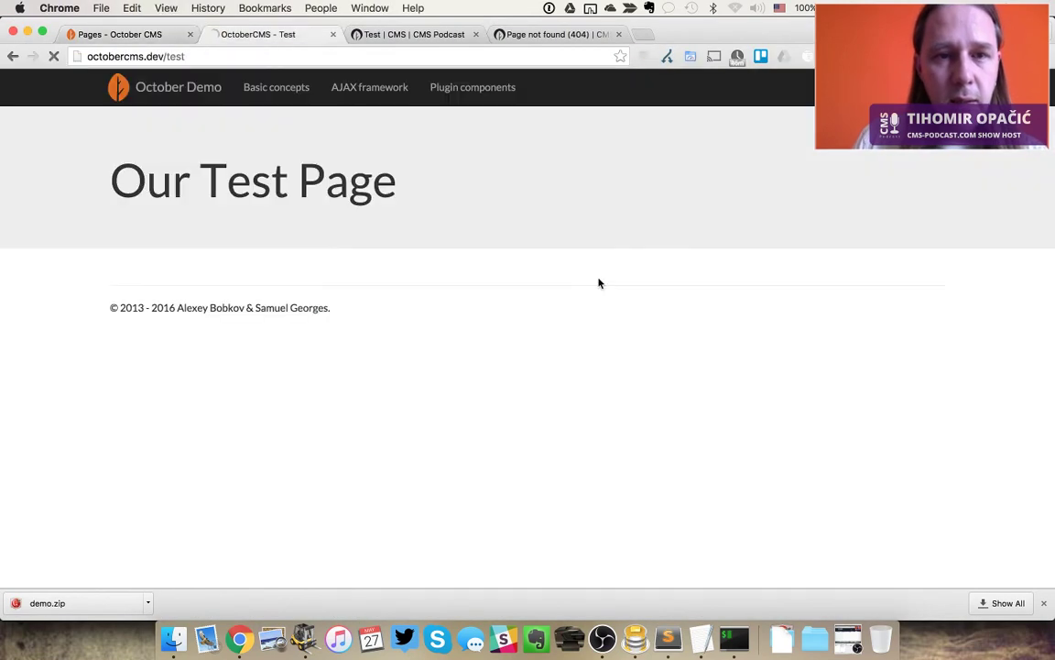
Append ' - {{ page.title }}' after {{ hello }} in the heading and save test.htm
{"action": "key", "text": "super+Tab"}
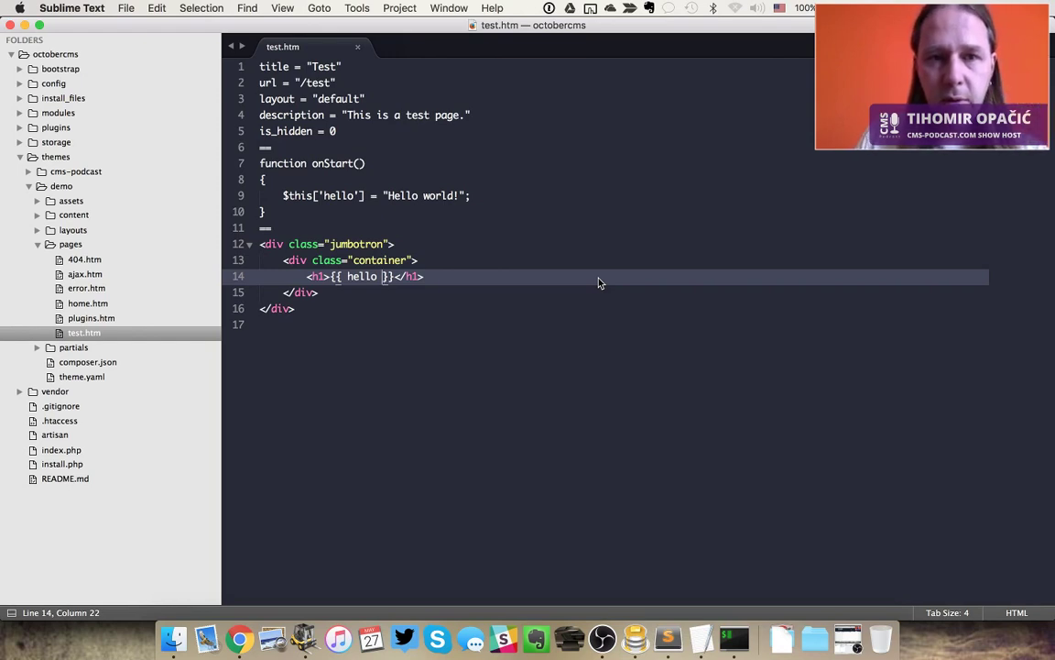
{"action": "key", "text": "Right"}
{"action": "key", "text": "Right"}
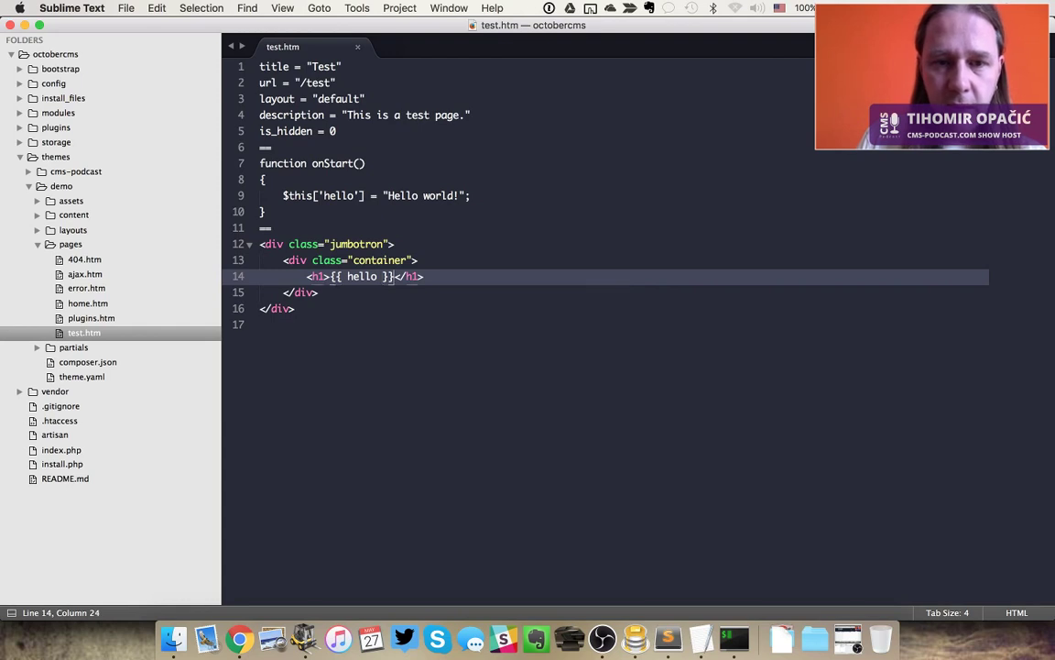
{"action": "type", "text": "- {"}
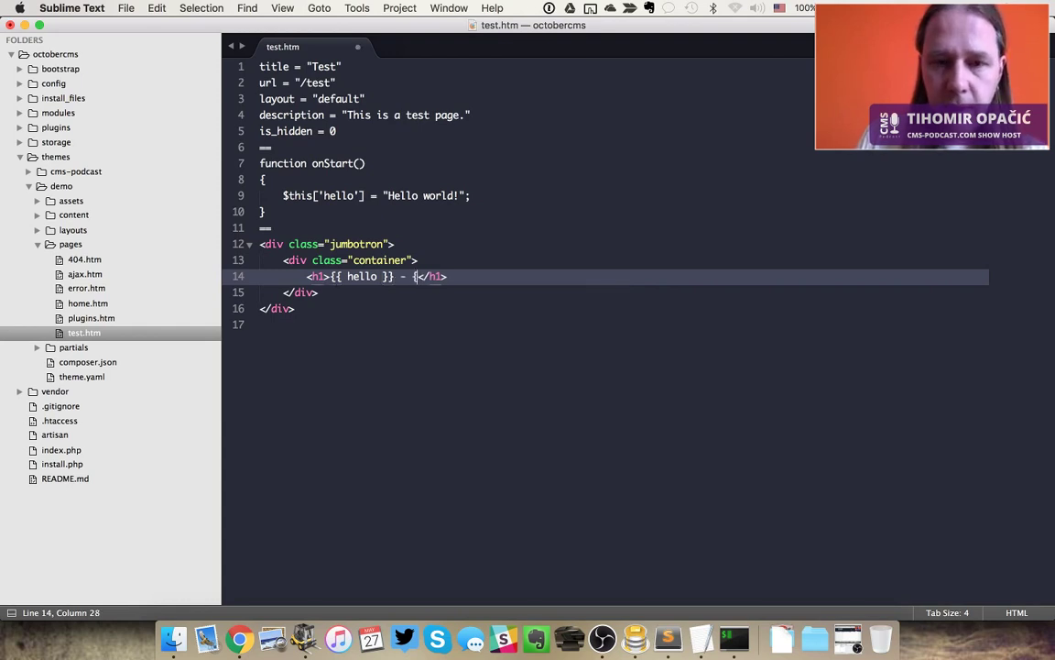
{"action": "type", "text": "{ }}"}
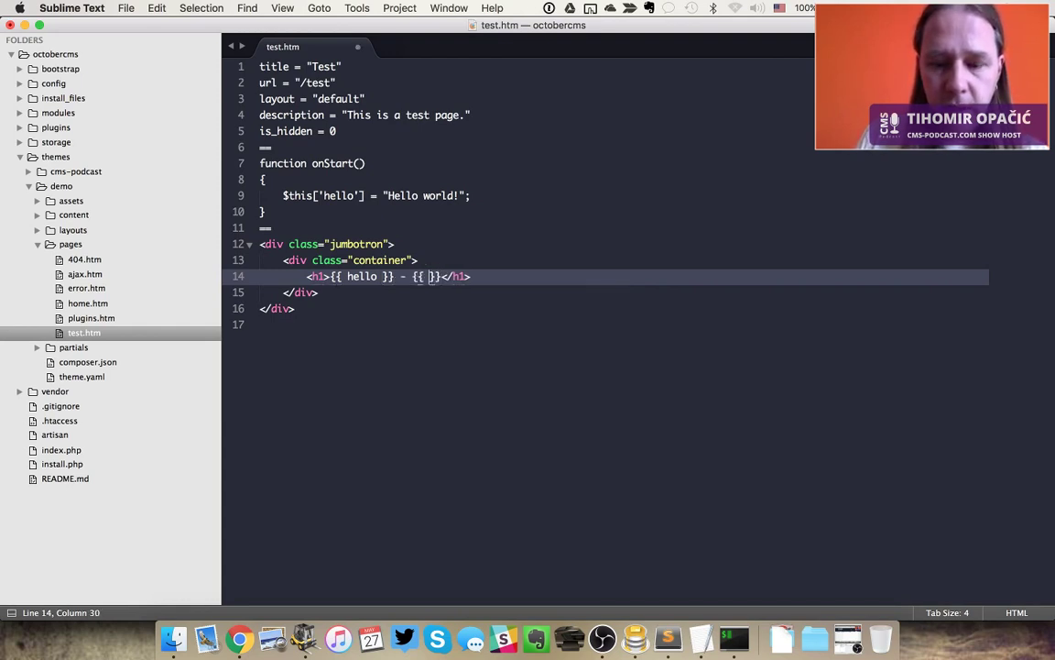
{"action": "type", "text": "page."}
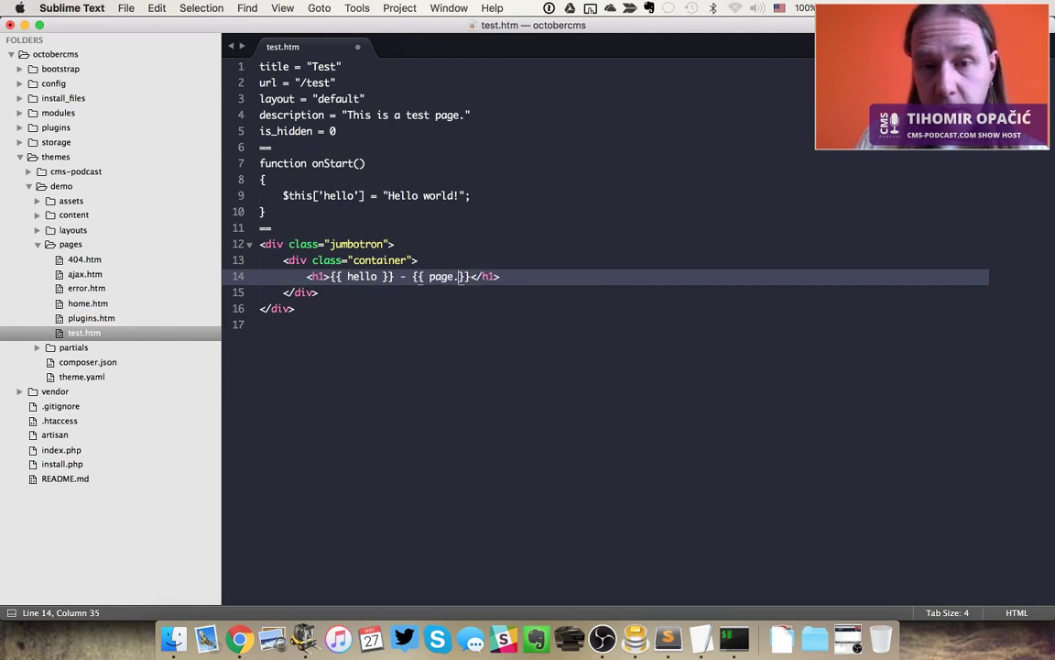
{"action": "type", "text": "title"}
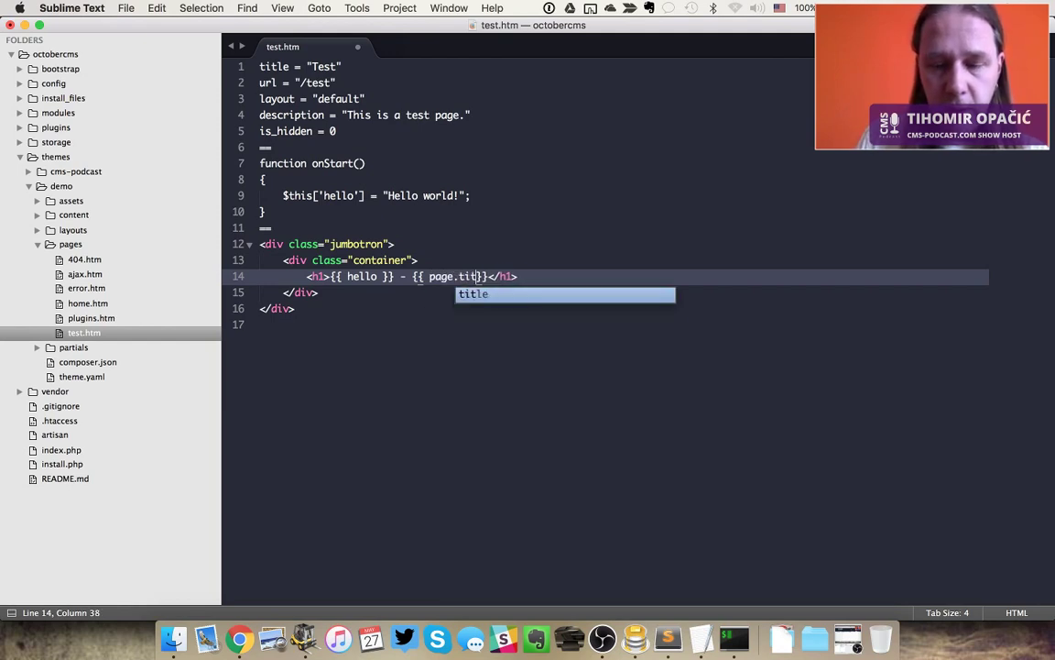
{"action": "key", "text": "super+s"}
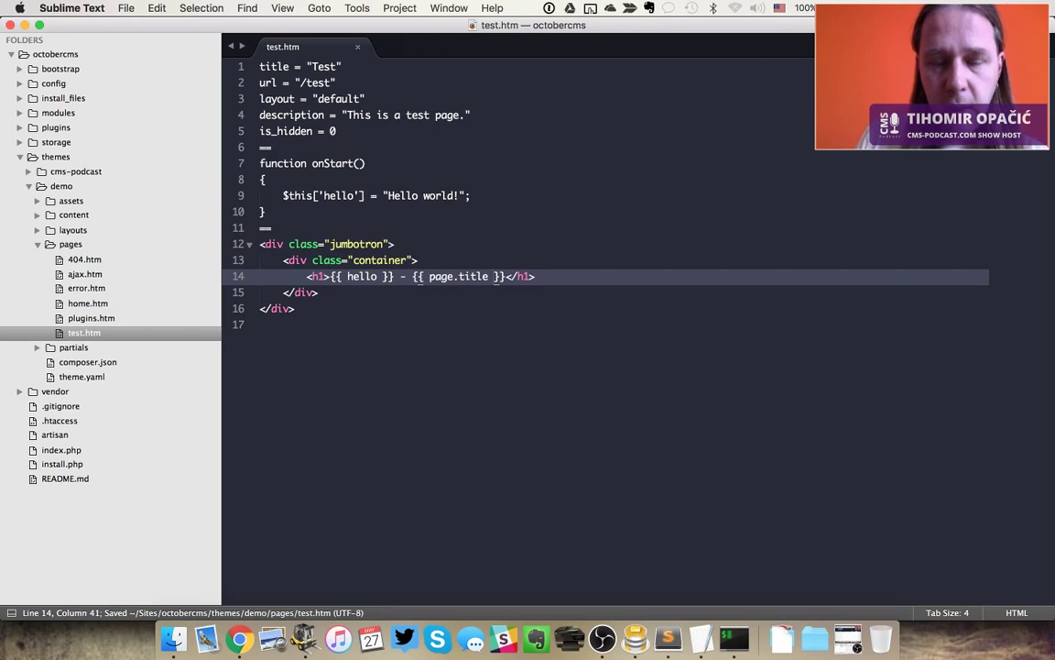
Reload /test to see 'Hello world! -', then cycle Chrome tabs back to the CMS Pages docs
{"action": "key", "text": "super+Tab"}
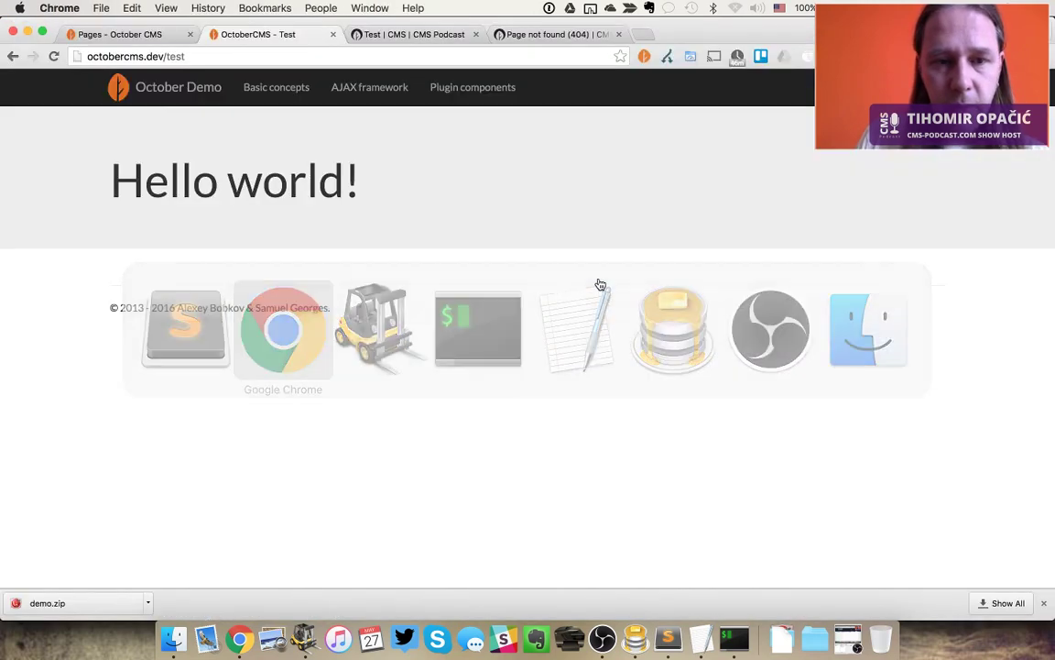
{"action": "key", "text": "super+r"}
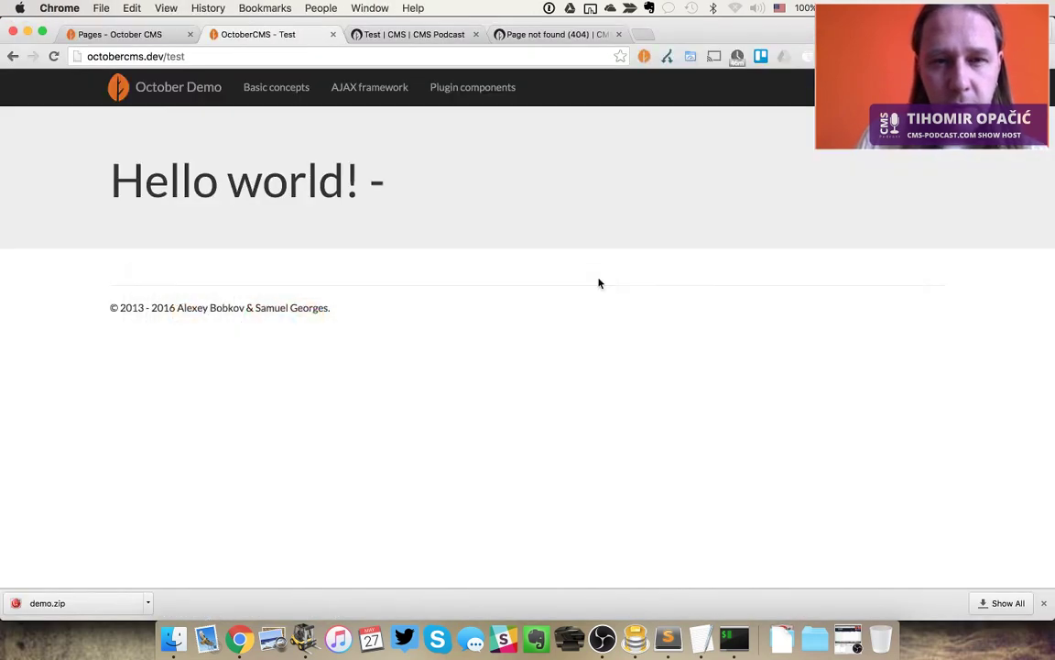
{"action": "key", "text": "super+Tab"}
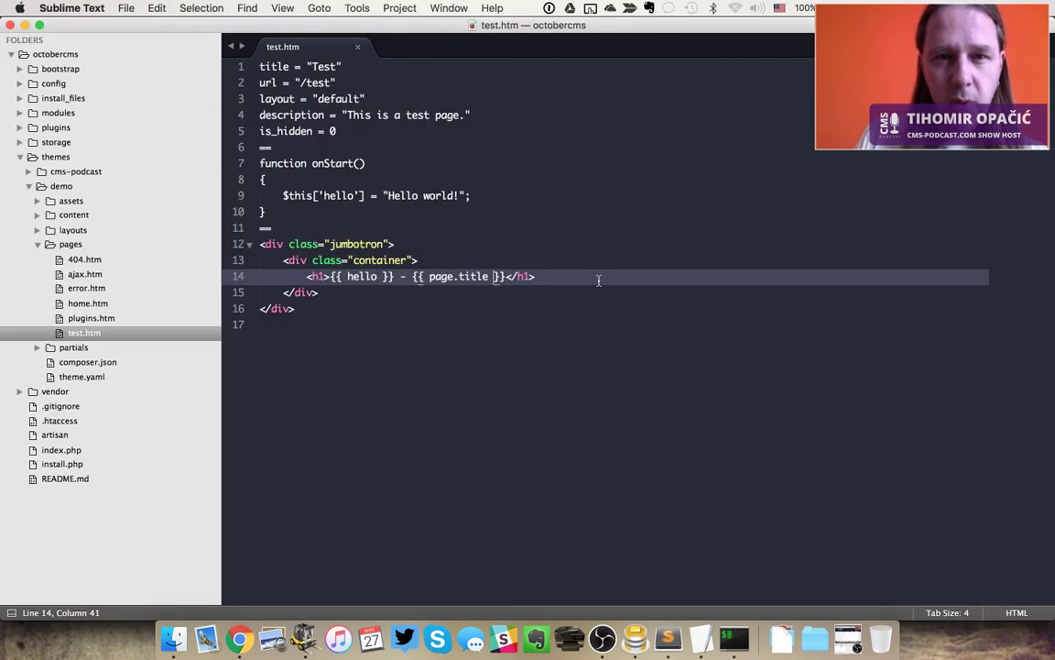
{"action": "key", "text": "super+Tab"}
{"action": "key", "text": "ctrl+Tab"}
{"action": "key", "text": "ctrl+shift+Tab"}
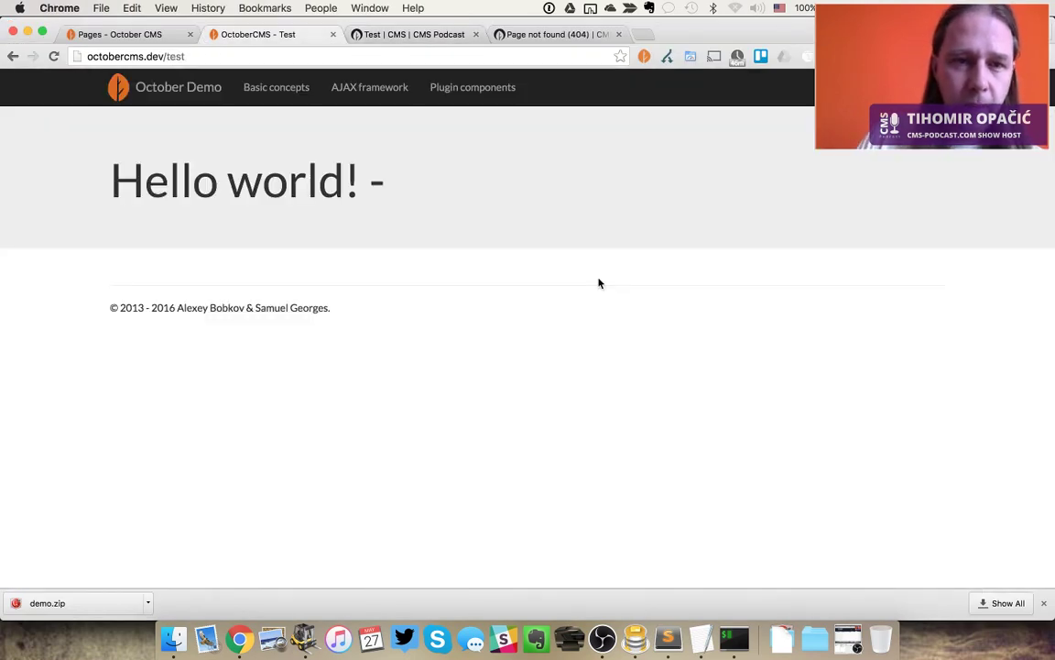
{"action": "key", "text": "ctrl+Tab"}
{"action": "key", "text": "ctrl+shift+Tab"}
{"action": "key", "text": "ctrl+shift+Tab"}
Change page.title to post.title on line 14, save, and reload /test in Chrome
{"action": "scroll", "coordinate": [599, 284], "scroll_direction": "down", "scroll_amount": 5}
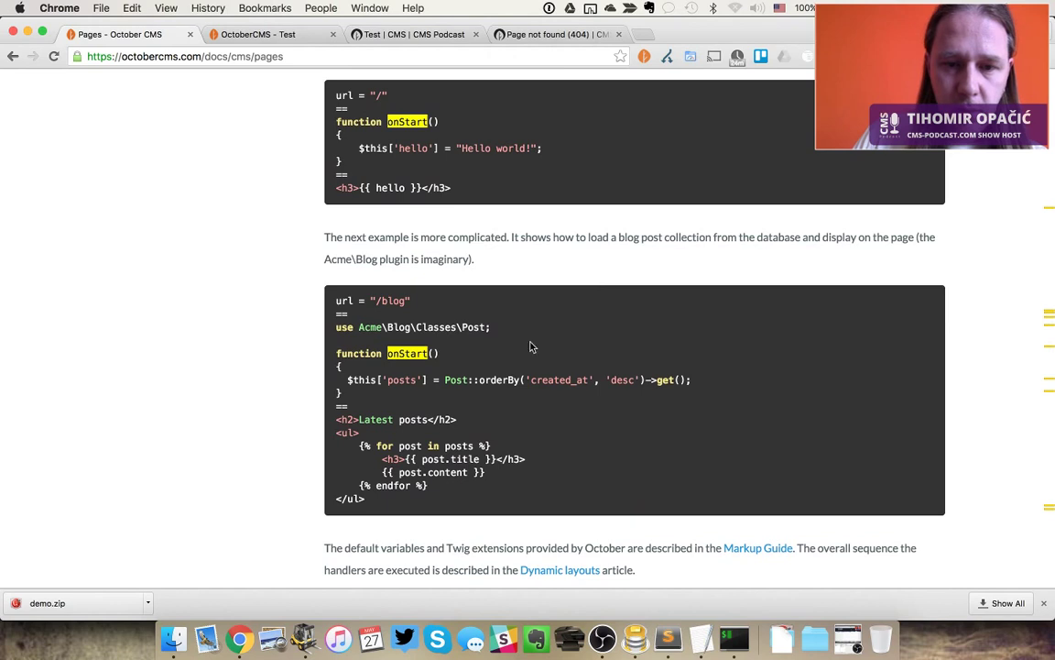
{"action": "double_click", "coordinate": [436, 471]}
{"action": "key", "text": "super+Tab"}
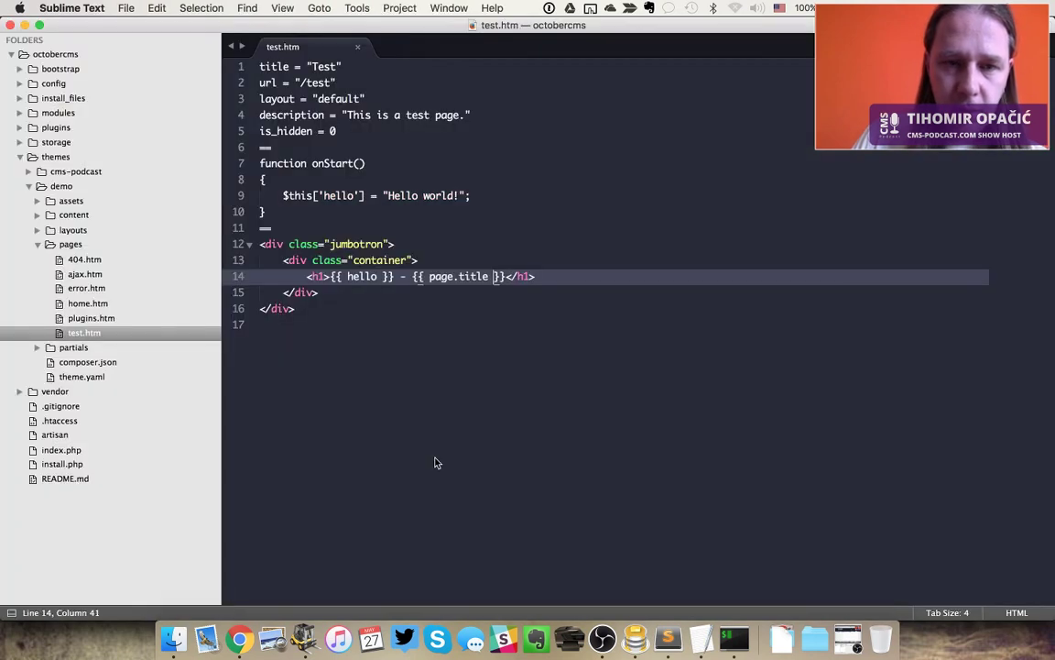
{"action": "double_click", "coordinate": [442, 277]}
{"action": "type", "text": "post"}
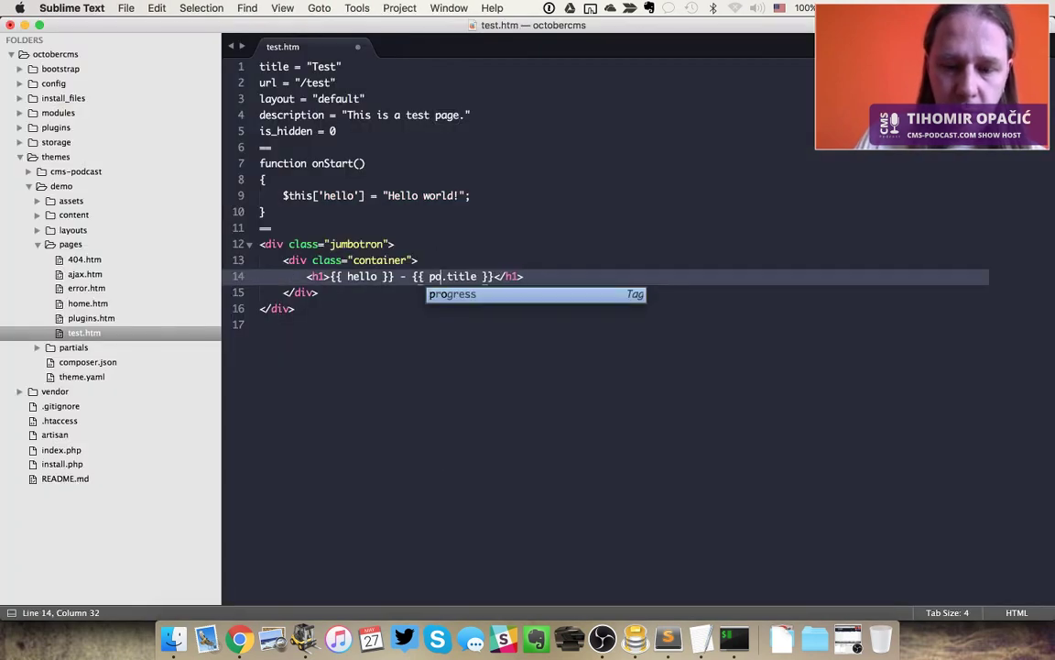
{"action": "key", "text": "super+s"}
{"action": "key", "text": "super+Tab"}
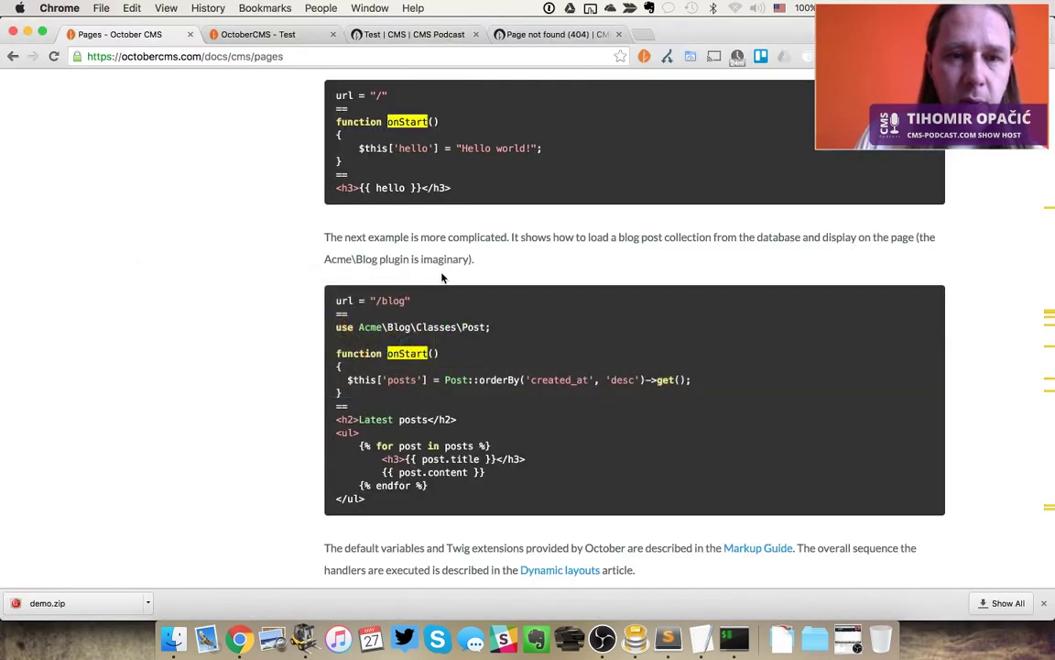
{"action": "key", "text": "super+2"}
{"action": "key", "text": "super+r"}
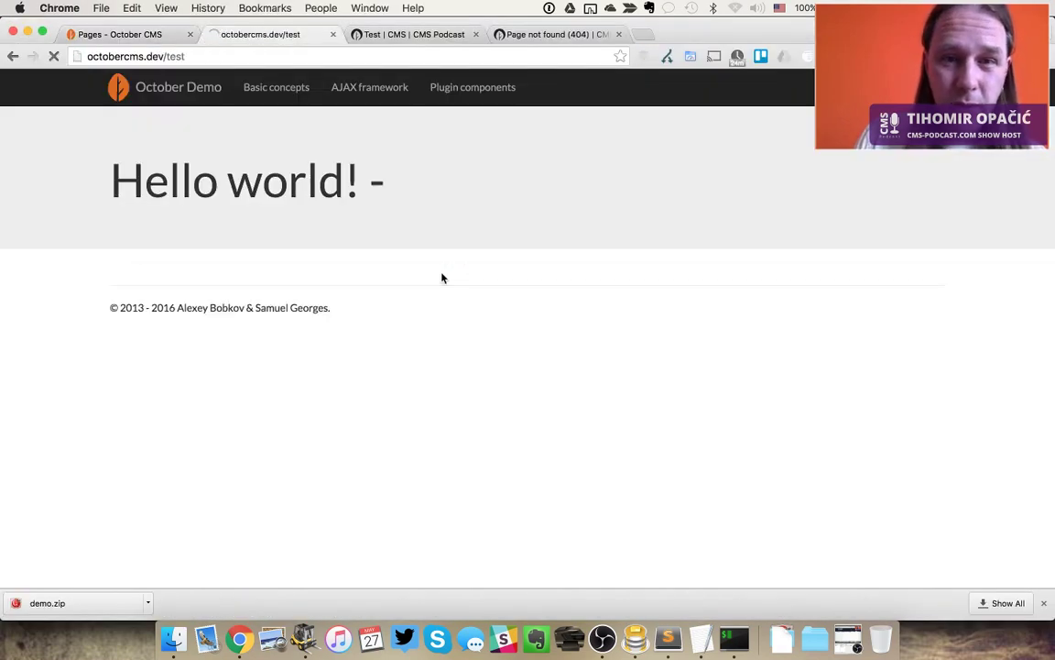
Search the docs for 'title' to reach the Page variables example
{"action": "key", "text": "super+Tab"}
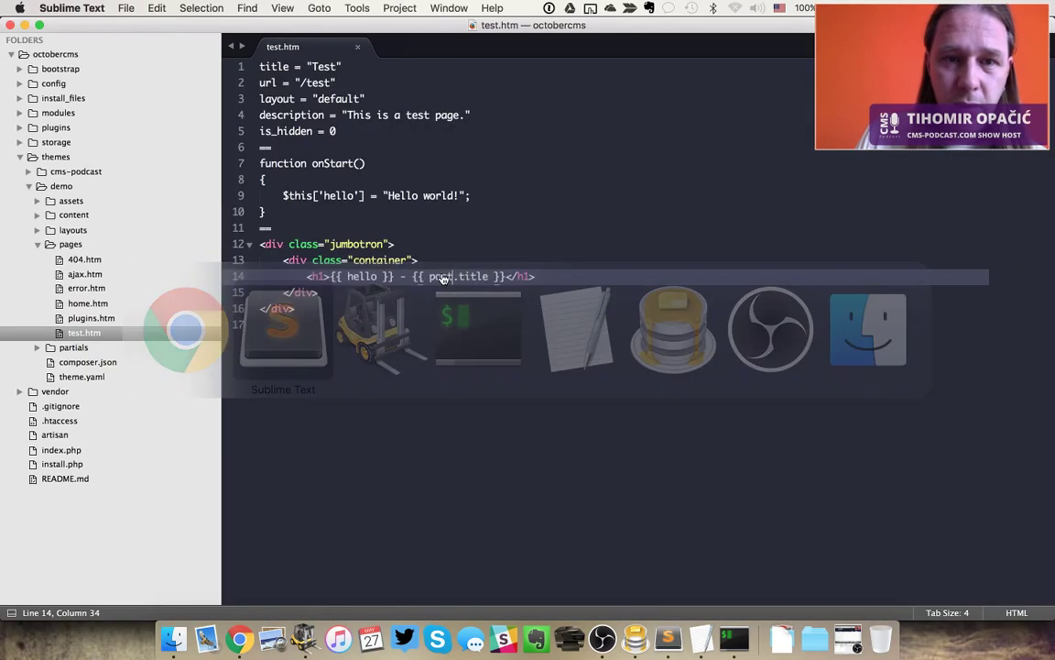
{"action": "key", "text": "super+Tab"}
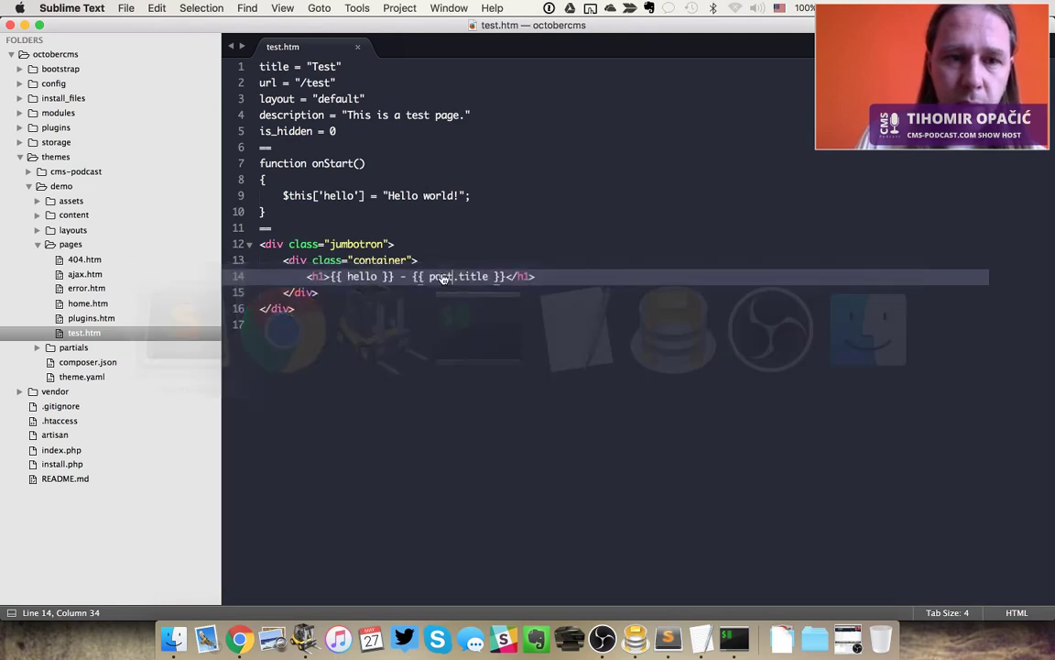
{"action": "key", "text": "super+1"}
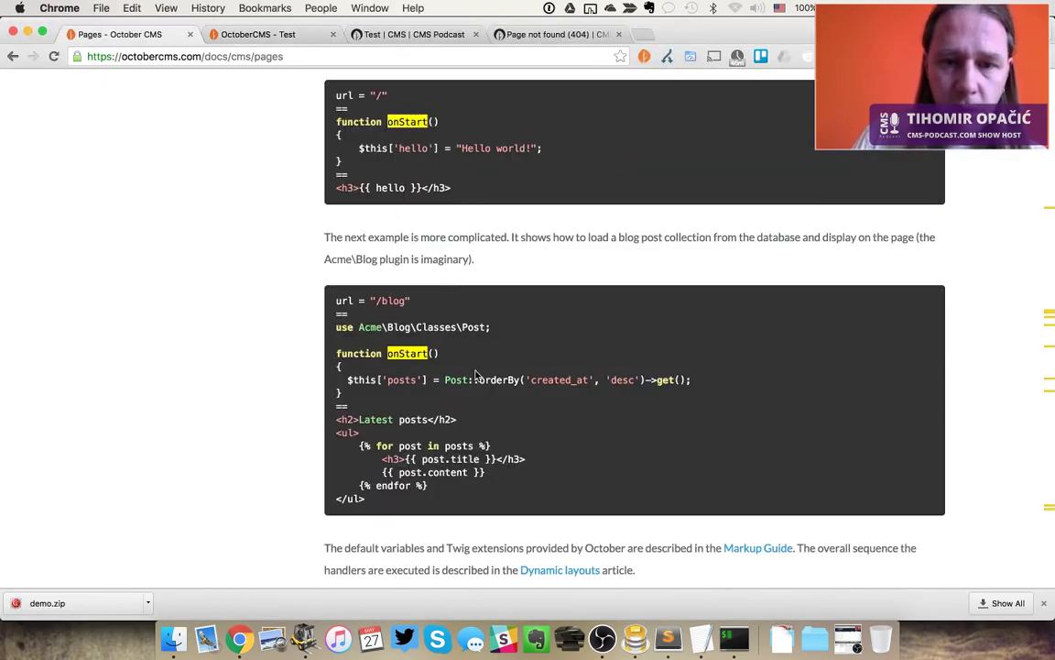
{"action": "triple_click", "coordinate": [399, 380]}
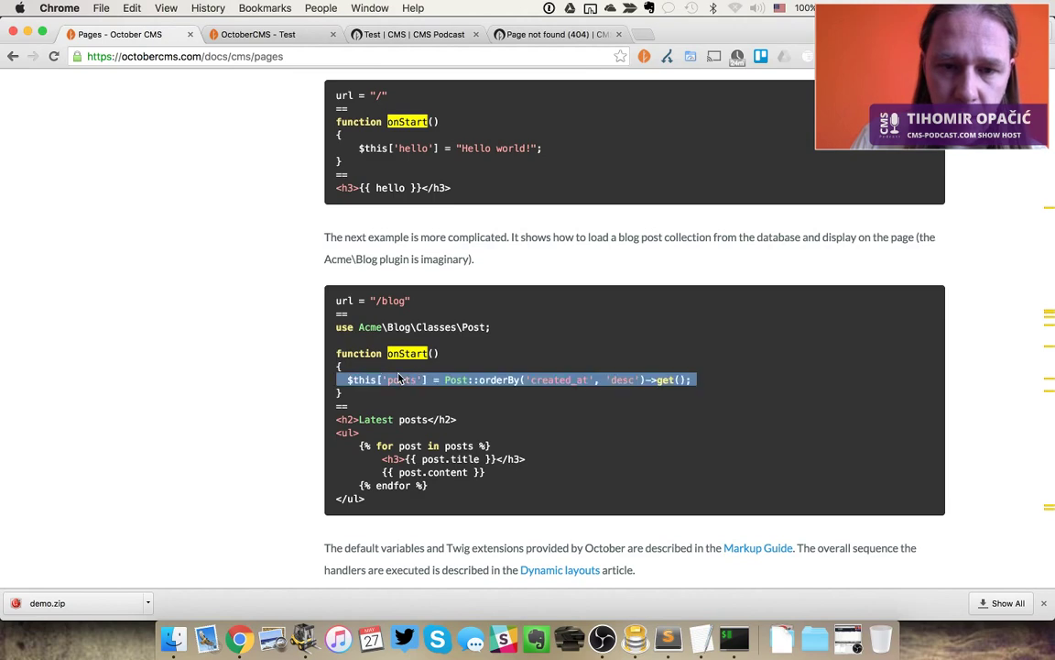
{"action": "scroll", "coordinate": [400, 380], "scroll_direction": "up", "scroll_amount": 10}
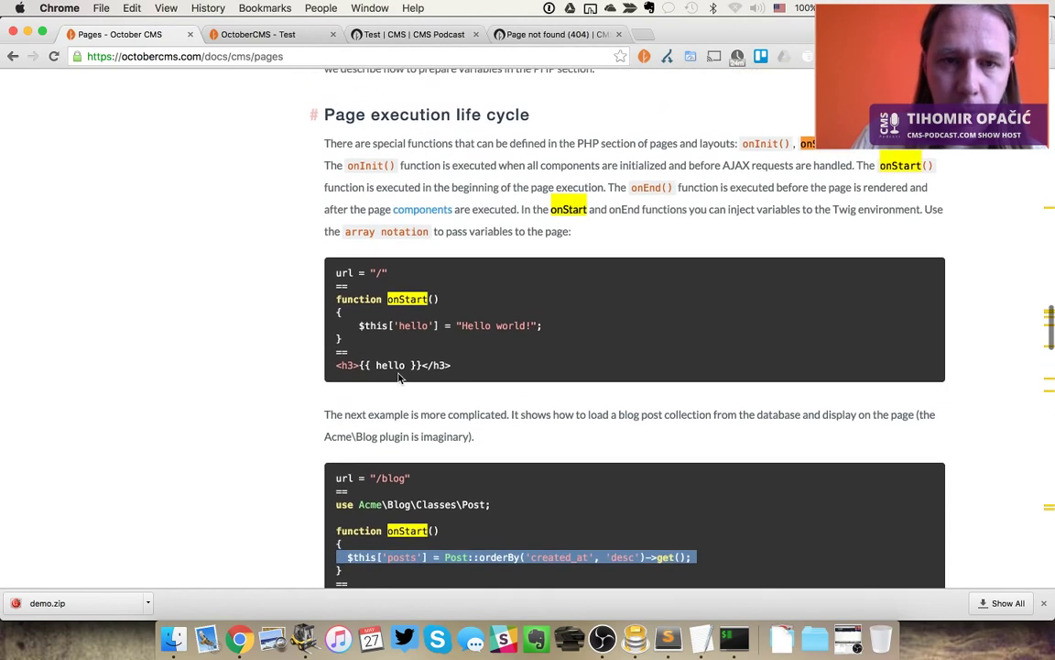
{"action": "scroll", "coordinate": [400, 378], "scroll_direction": "up", "scroll_amount": 7}
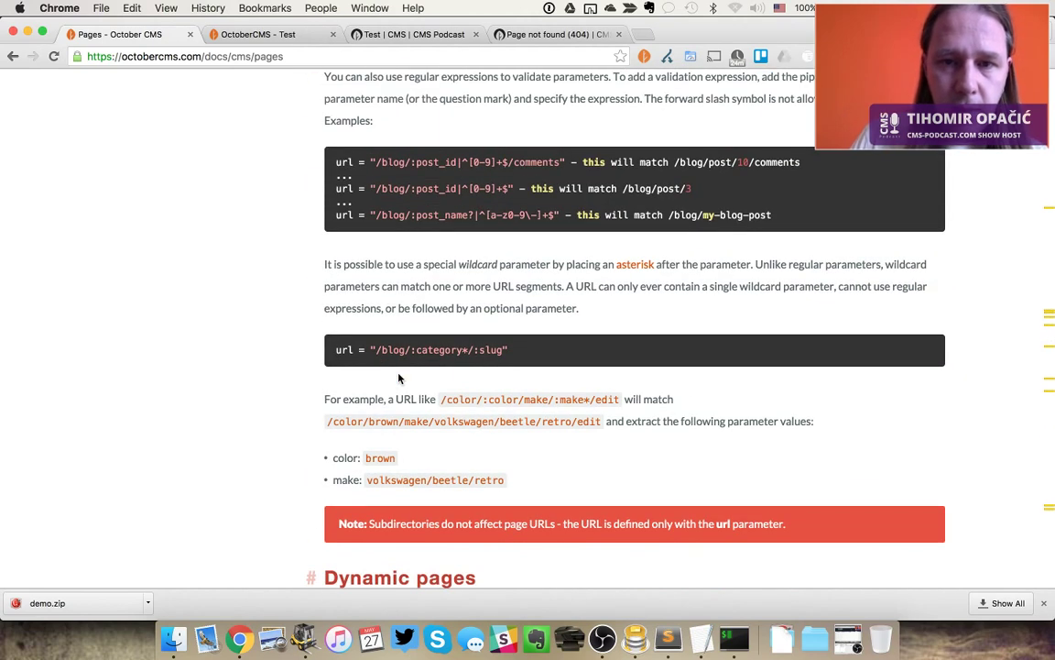
{"action": "key", "text": "super+f"}
{"action": "type", "text": "title"}
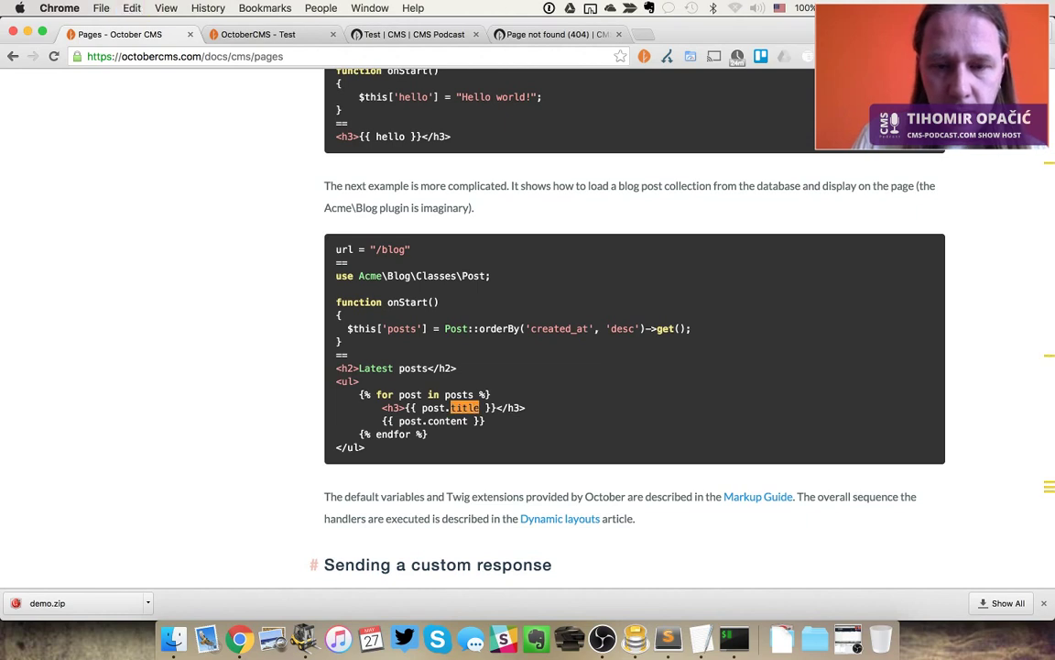
{"action": "key", "text": "Return"}
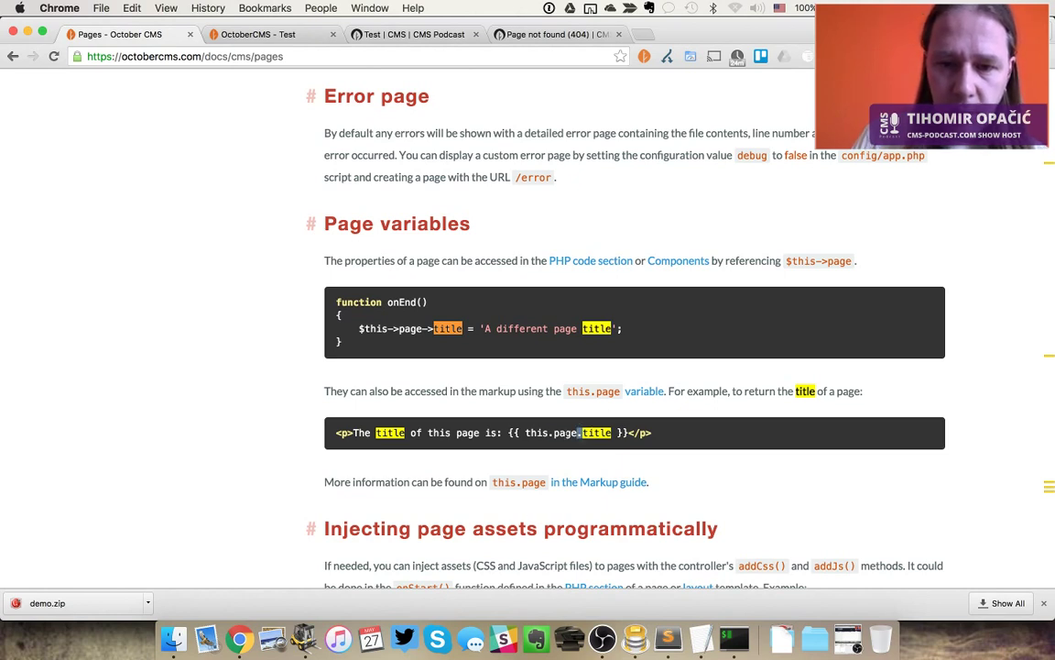
Paste this.page.title over post on line 14, save, and reload the /test page
{"action": "left_click_drag", "start_coordinate": [524, 432], "coordinate": [612, 433]}
{"action": "key", "text": "super+c"}
{"action": "key", "text": "super+Tab"}
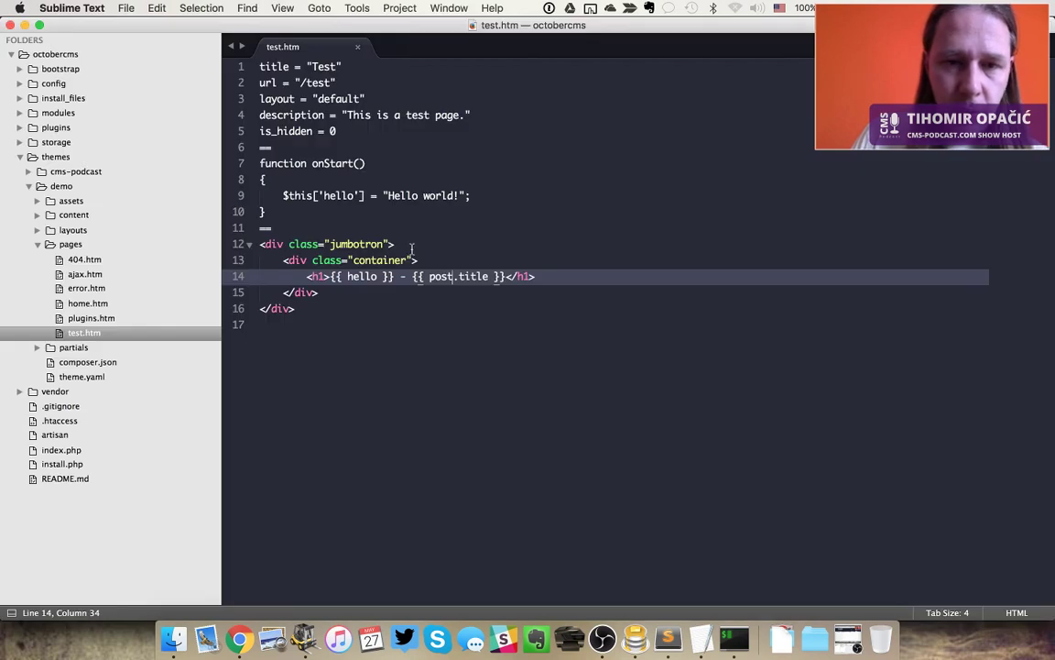
{"action": "double_click", "coordinate": [439, 276]}
{"action": "key", "text": "super+v"}
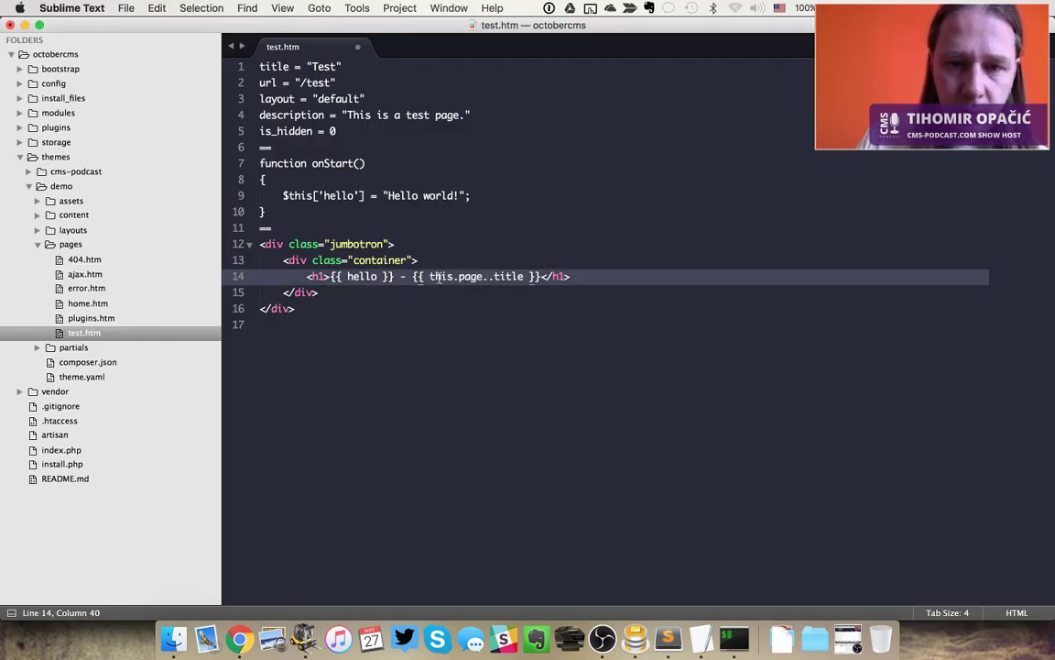
{"action": "key", "text": "BackSpace"}
{"action": "key", "text": "super+s"}
{"action": "key", "text": "super+Tab"}
{"action": "key", "text": "super+2"}
{"action": "key", "text": "super+r"}
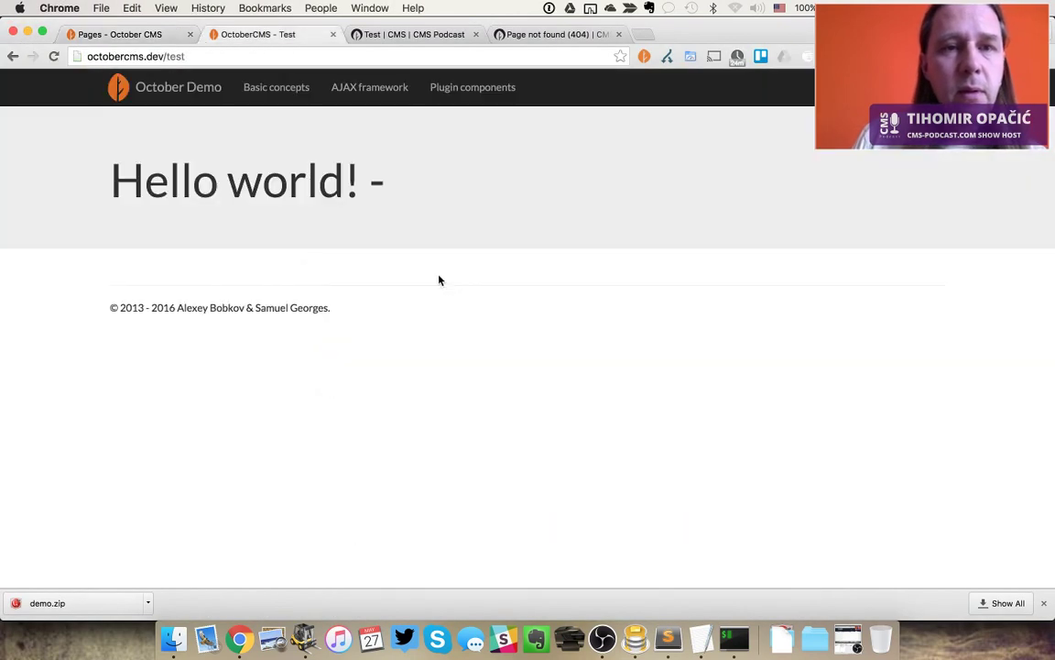
{"action": "key", "text": "super+r"}
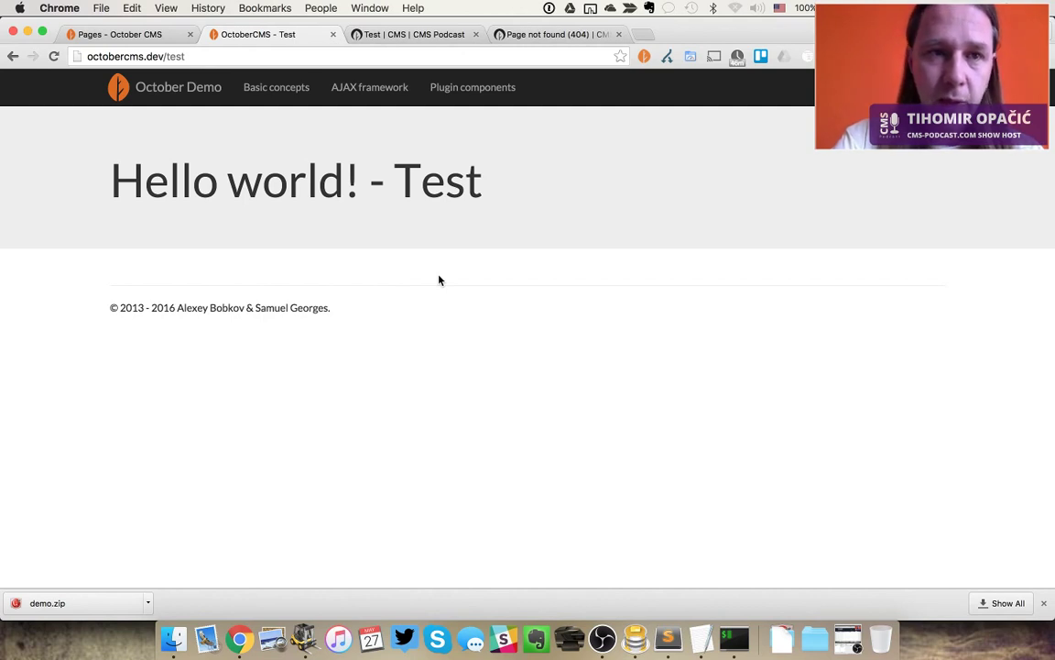
Return to the Pages docs tab and search it for 'post.'
{"action": "key", "text": "ctrl+shift+Tab"}
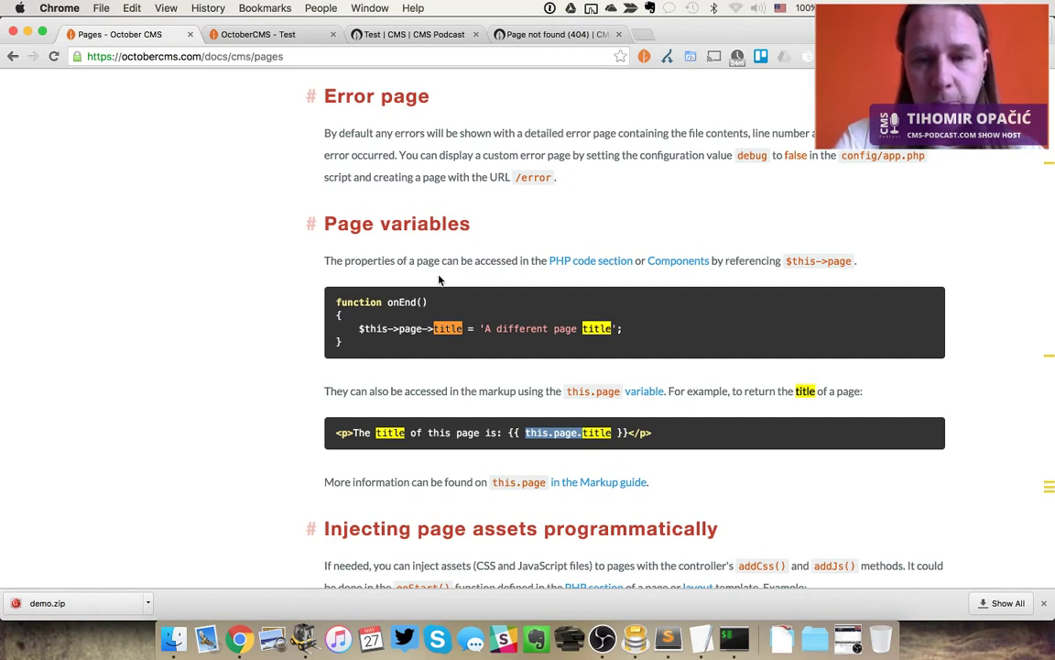
{"action": "key", "text": "ctrl+Tab"}
{"action": "key", "text": "super+Tab"}
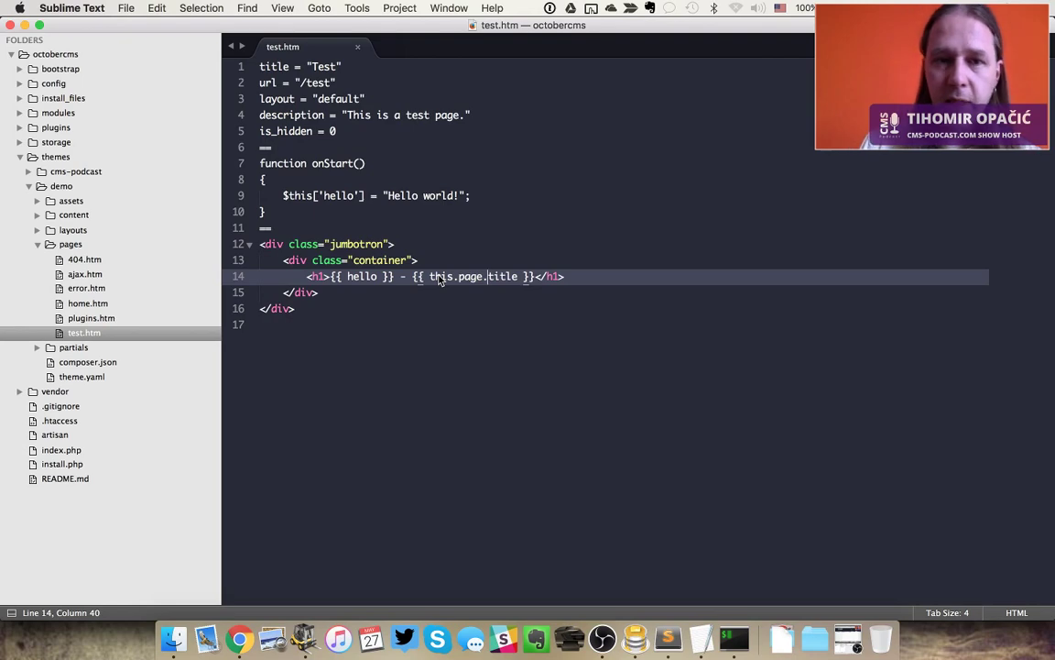
{"action": "key", "text": "super+Tab"}
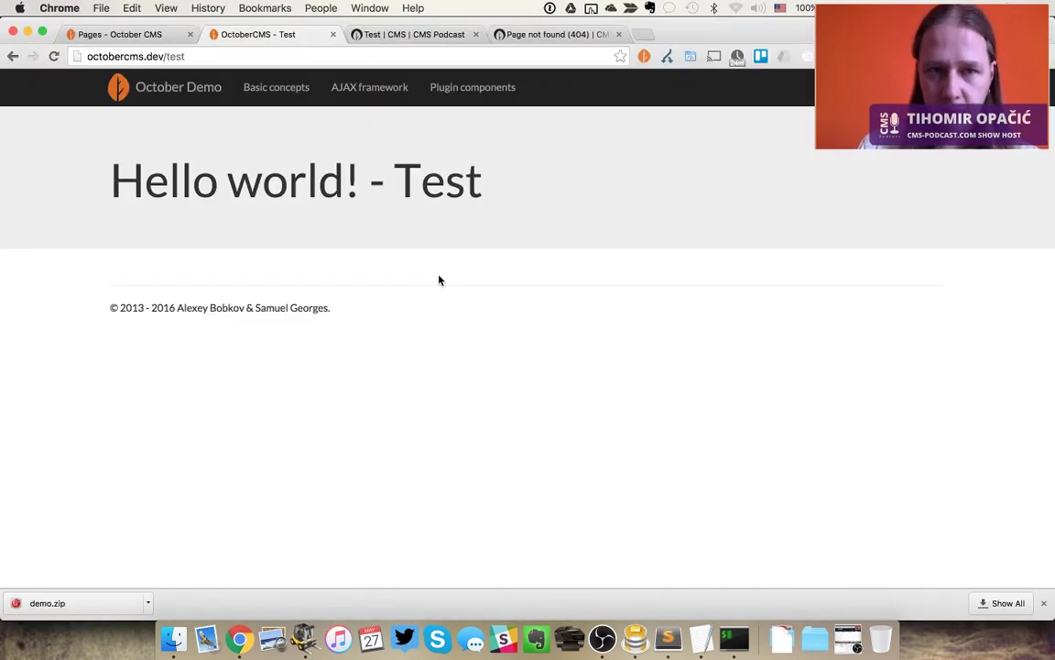
{"action": "key", "text": "ctrl+shift+Tab"}
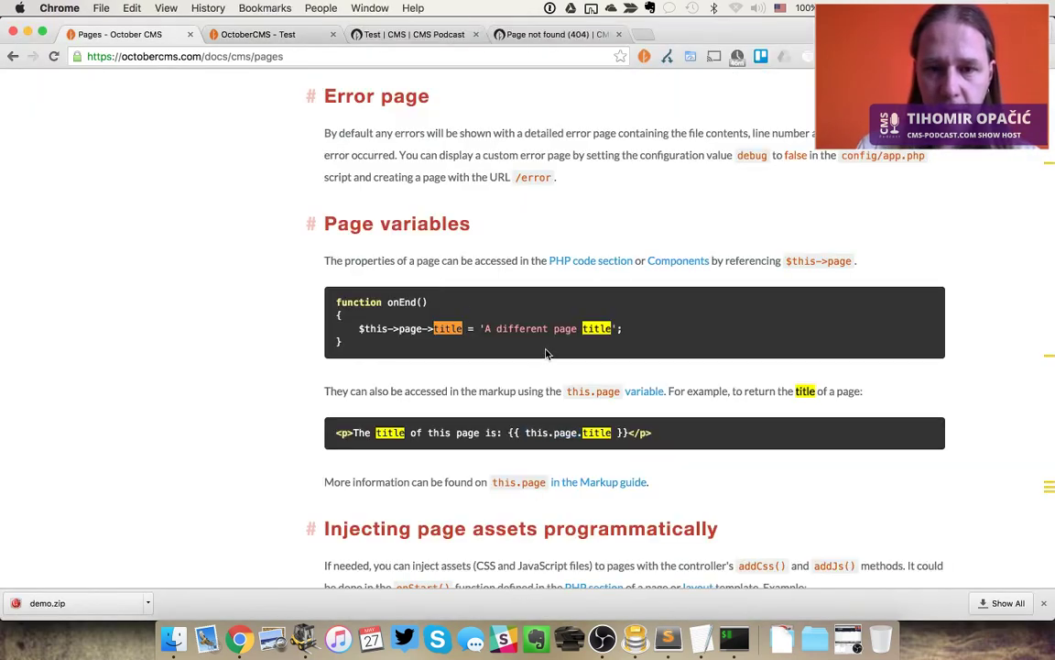
{"action": "key", "text": "super+f"}
{"action": "type", "text": "post."}
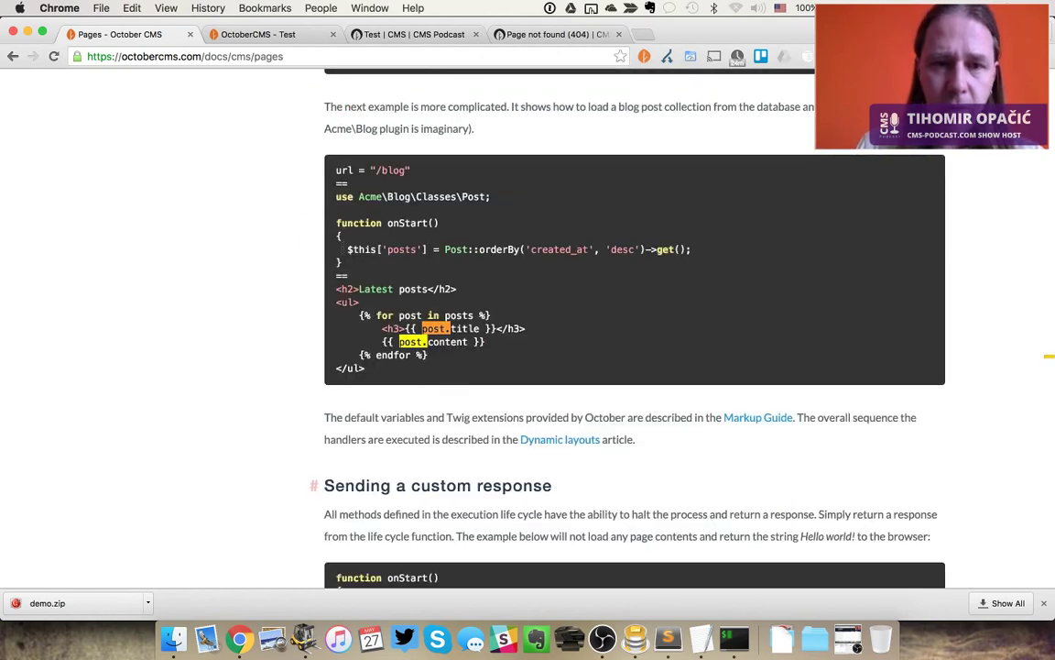
Expand the Plugins section in the docs sidebar to list its sub-topics, then return to Sublime Text
{"action": "left_click_drag", "start_coordinate": [347, 249], "coordinate": [470, 249]}
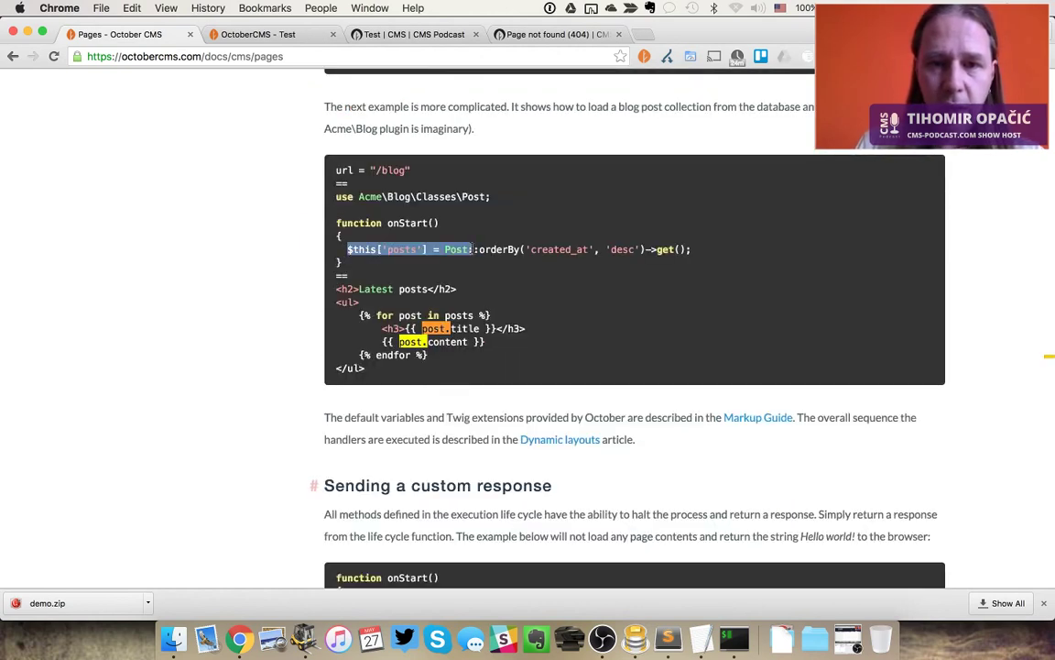
{"action": "double_click", "coordinate": [457, 249]}
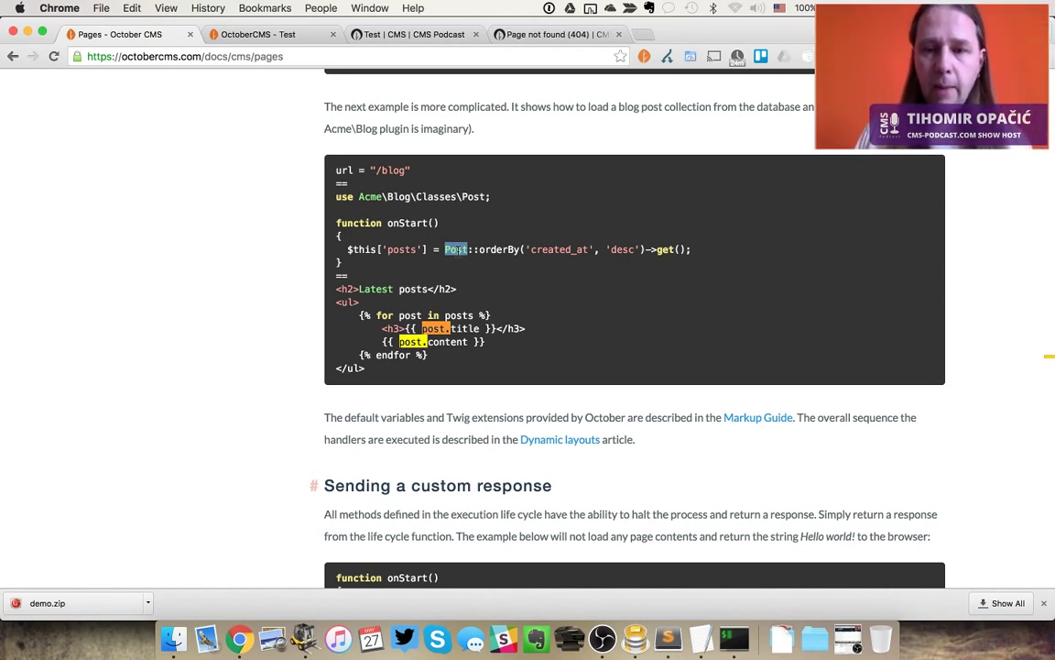
{"action": "scroll", "coordinate": [458, 249], "scroll_direction": "up", "scroll_amount": 10}
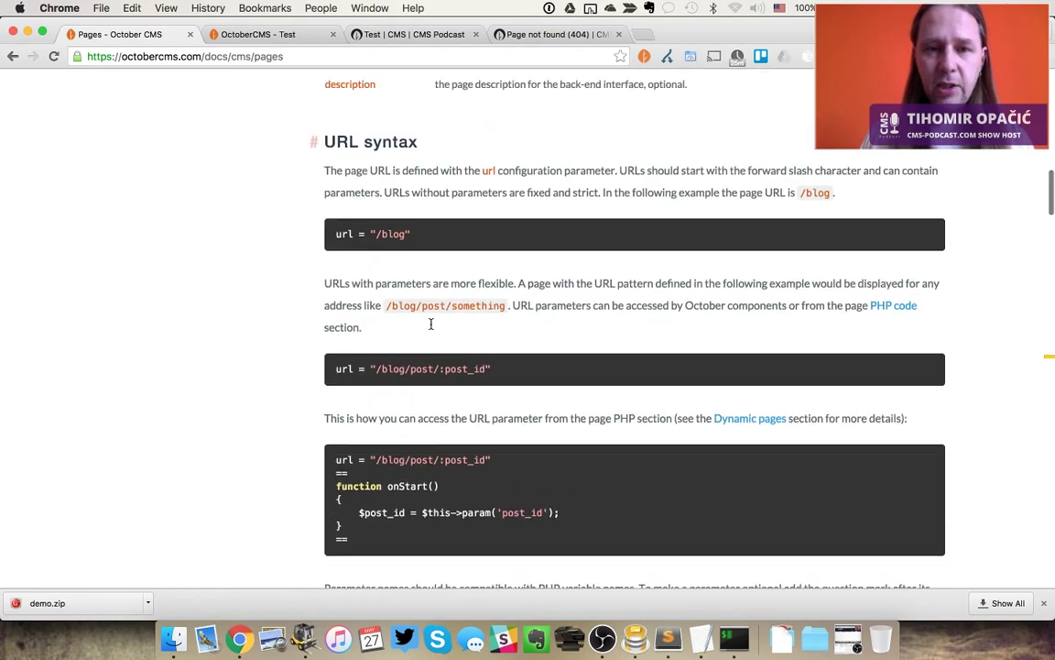
{"action": "scroll", "coordinate": [430, 323], "scroll_direction": "up", "scroll_amount": 10}
{"action": "scroll", "coordinate": [430, 323], "scroll_direction": "down", "scroll_amount": 5}
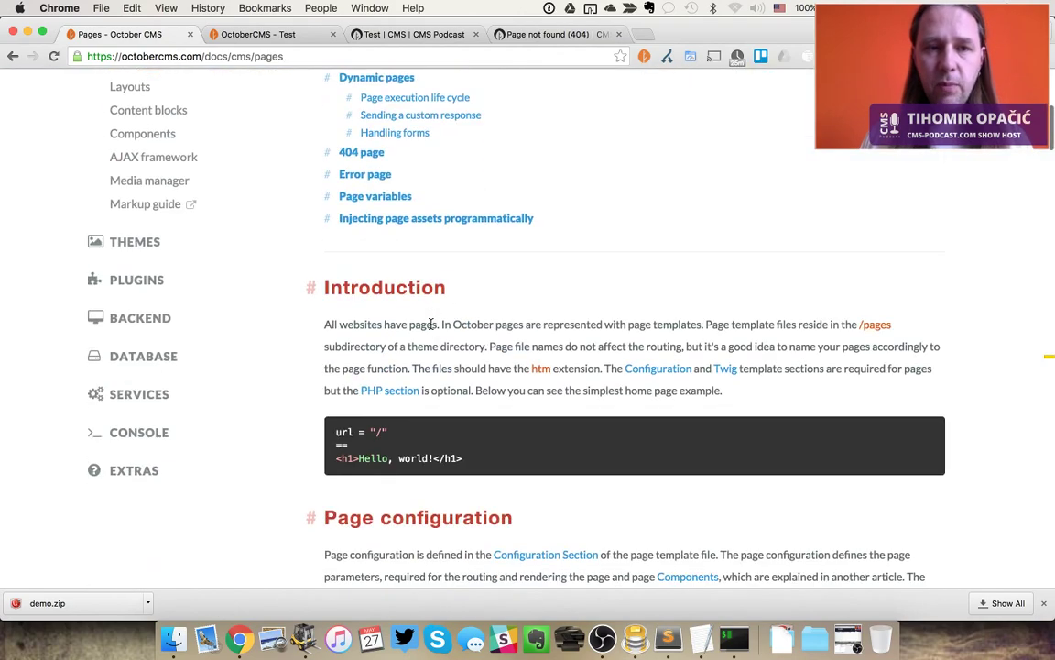
{"action": "left_click", "coordinate": [155, 279]}
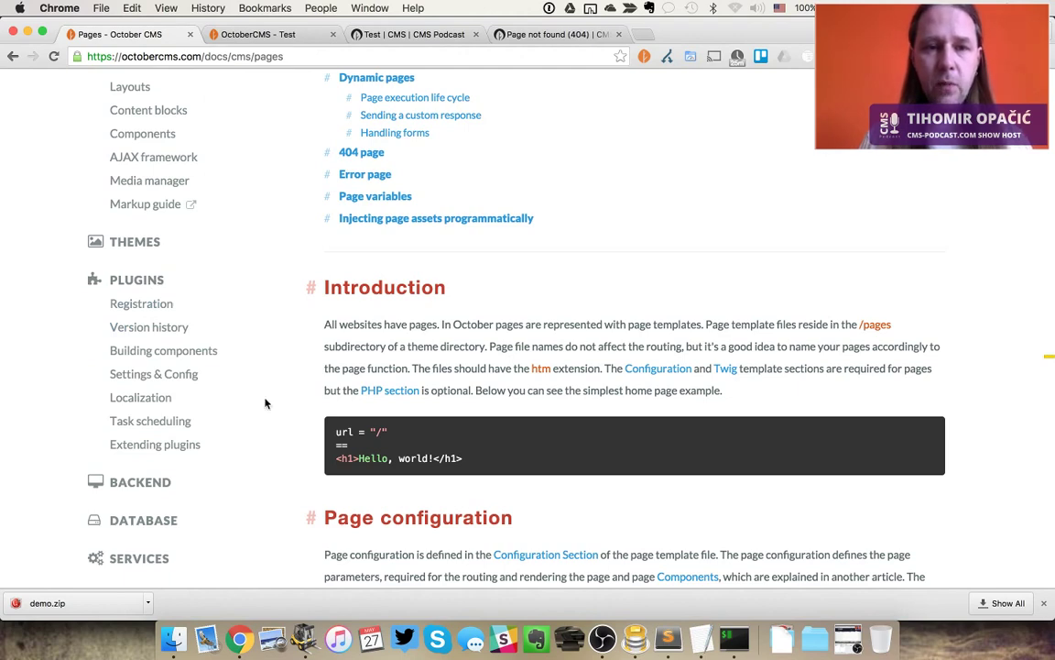
{"action": "scroll", "coordinate": [275, 436], "scroll_direction": "up", "scroll_amount": 3}
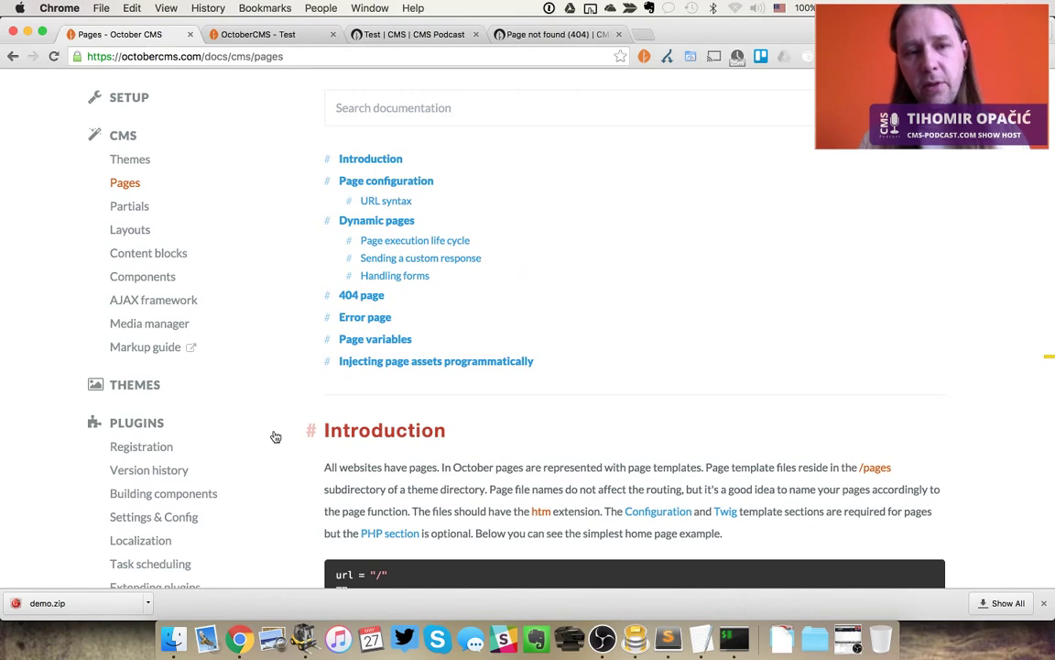
{"action": "key", "text": "super+Tab"}
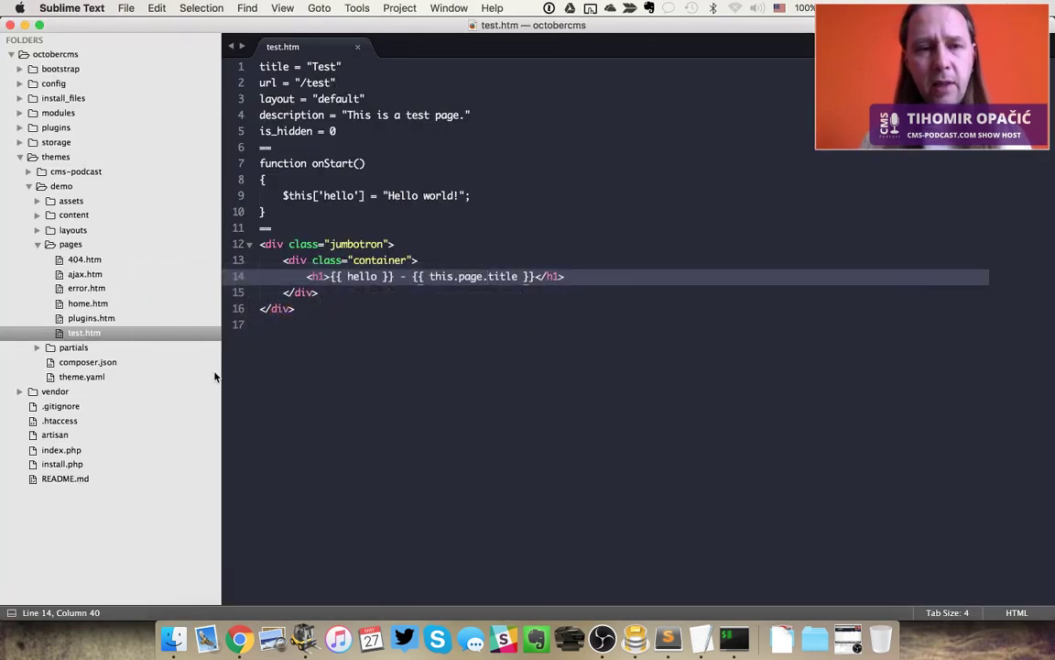
Open the demo theme's default.htm layout, look through it, and close it
{"action": "left_click", "coordinate": [38, 230]}
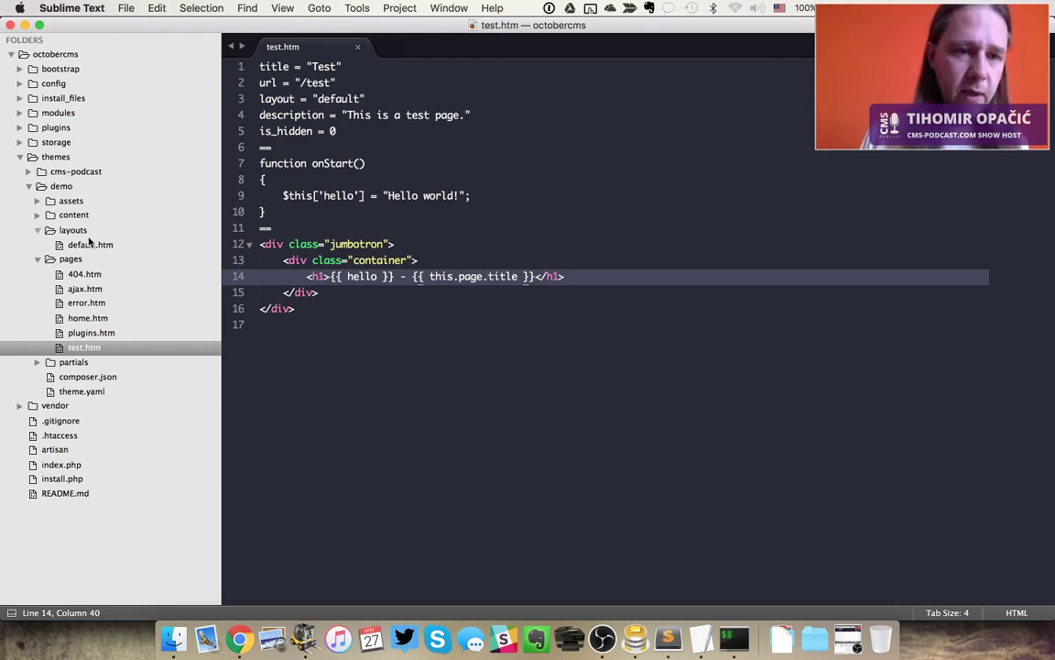
{"action": "double_click", "coordinate": [342, 99]}
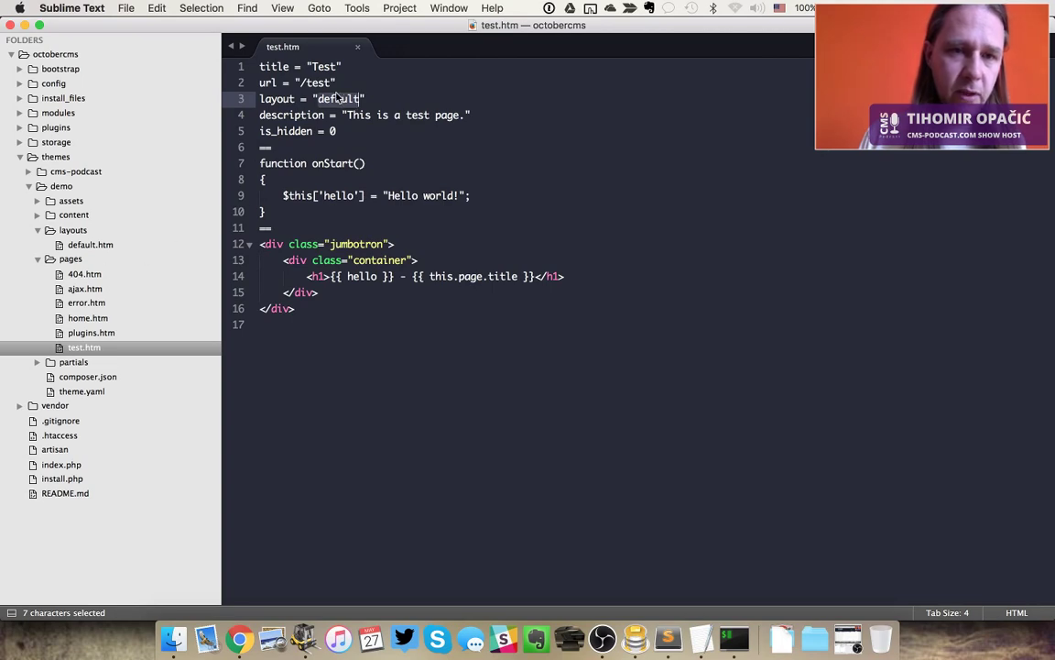
{"action": "left_click", "coordinate": [92, 243]}
{"action": "left_click", "coordinate": [483, 228]}
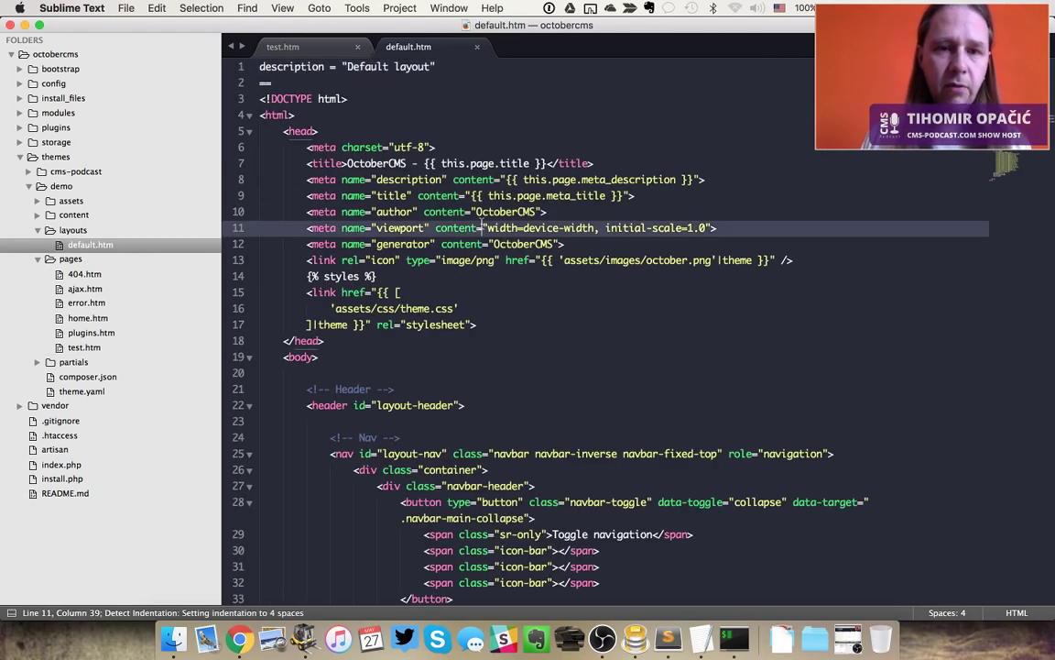
{"action": "scroll", "coordinate": [483, 228], "scroll_direction": "down", "scroll_amount": 5}
{"action": "scroll", "coordinate": [483, 226], "scroll_direction": "up", "scroll_amount": 5}
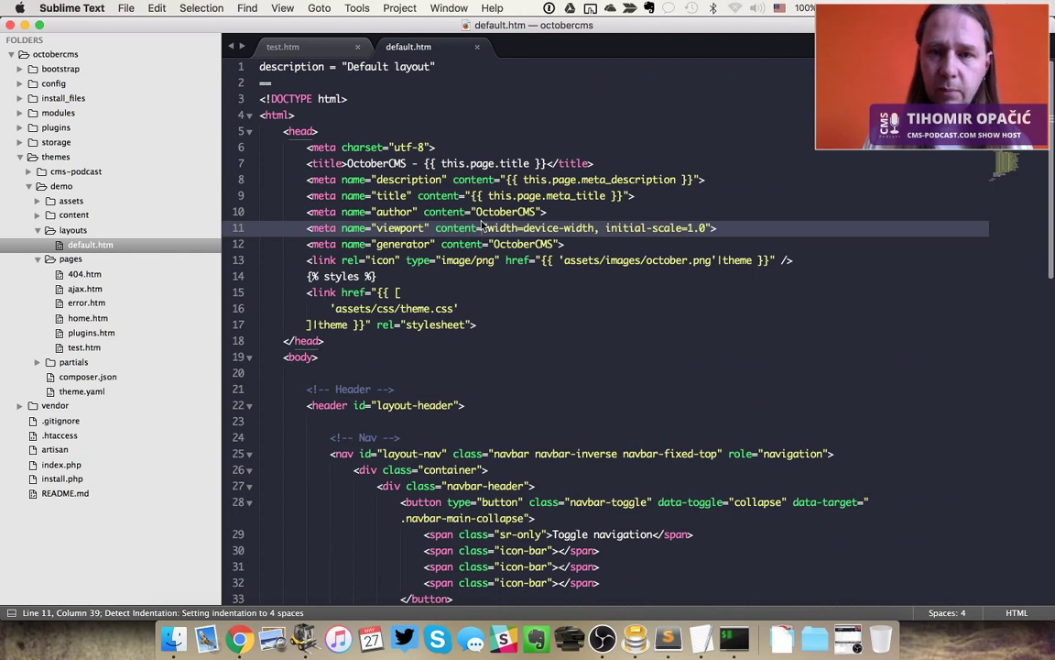
{"action": "left_click", "coordinate": [676, 248]}
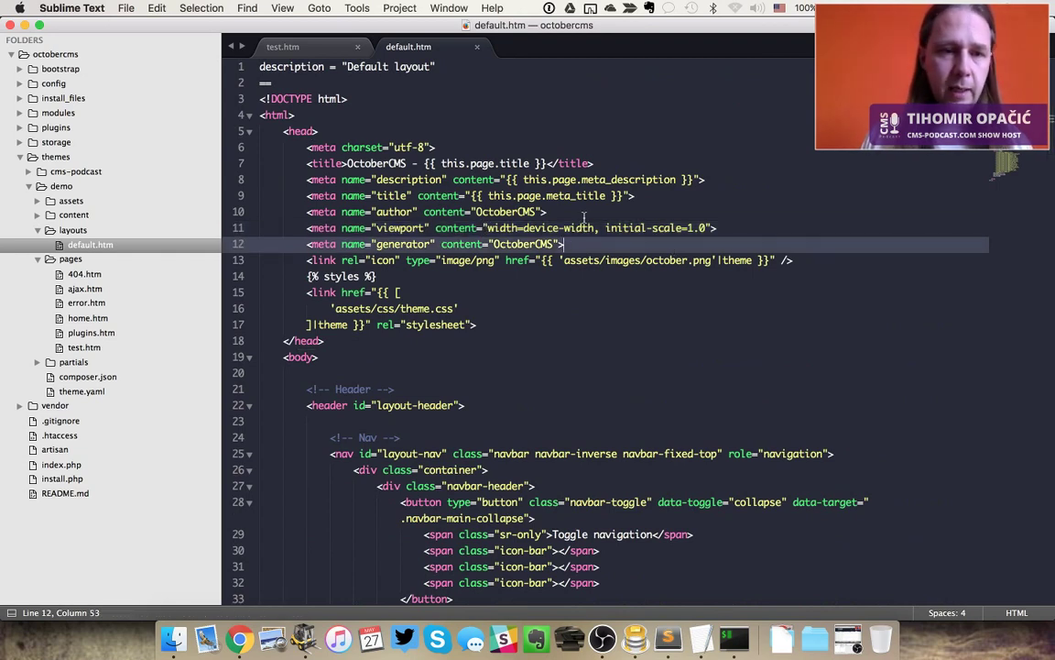
{"action": "key", "text": "super+w"}
Expand the content and partials folders, preview calcresult.htm, then close it
{"action": "left_click", "coordinate": [37, 214]}
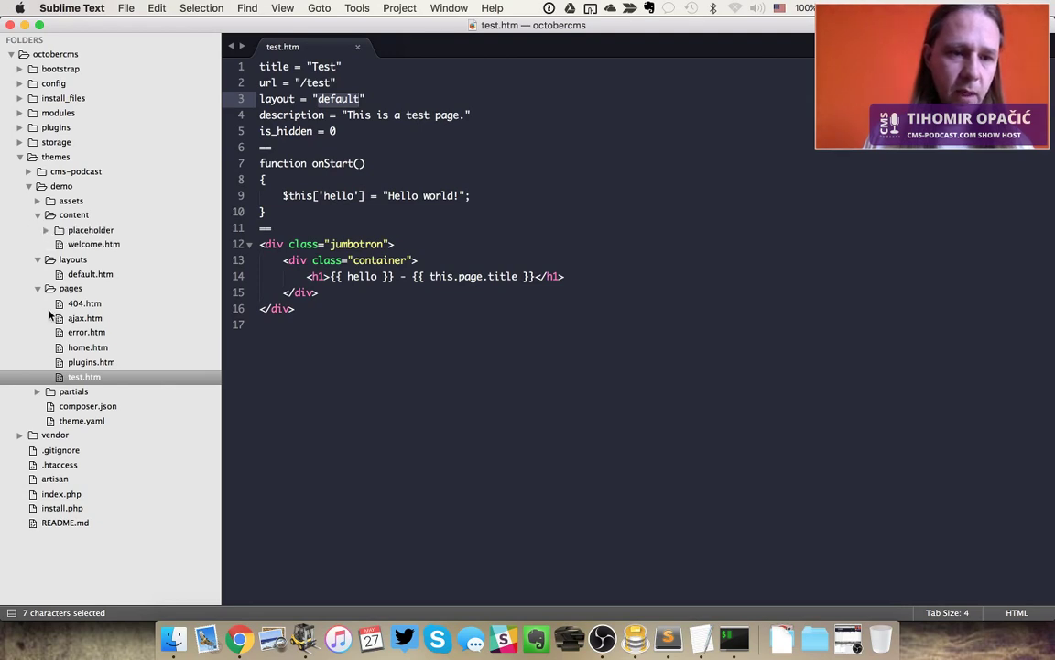
{"action": "left_click", "coordinate": [36, 391]}
{"action": "double_click", "coordinate": [87, 421]}
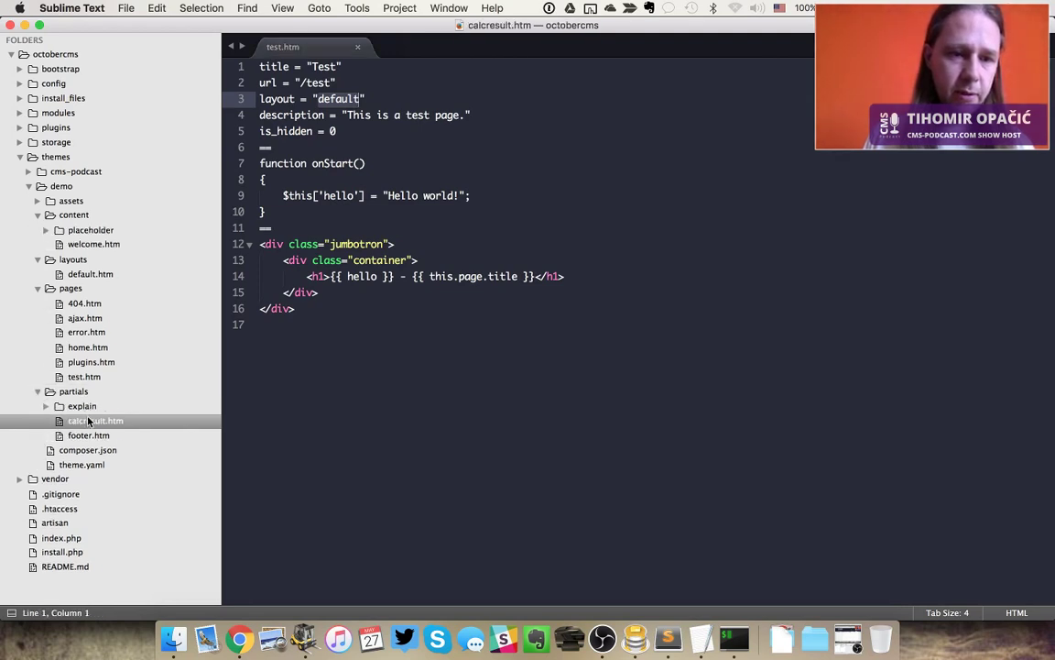
{"action": "left_click", "coordinate": [535, 219]}
{"action": "key", "text": "super+w"}
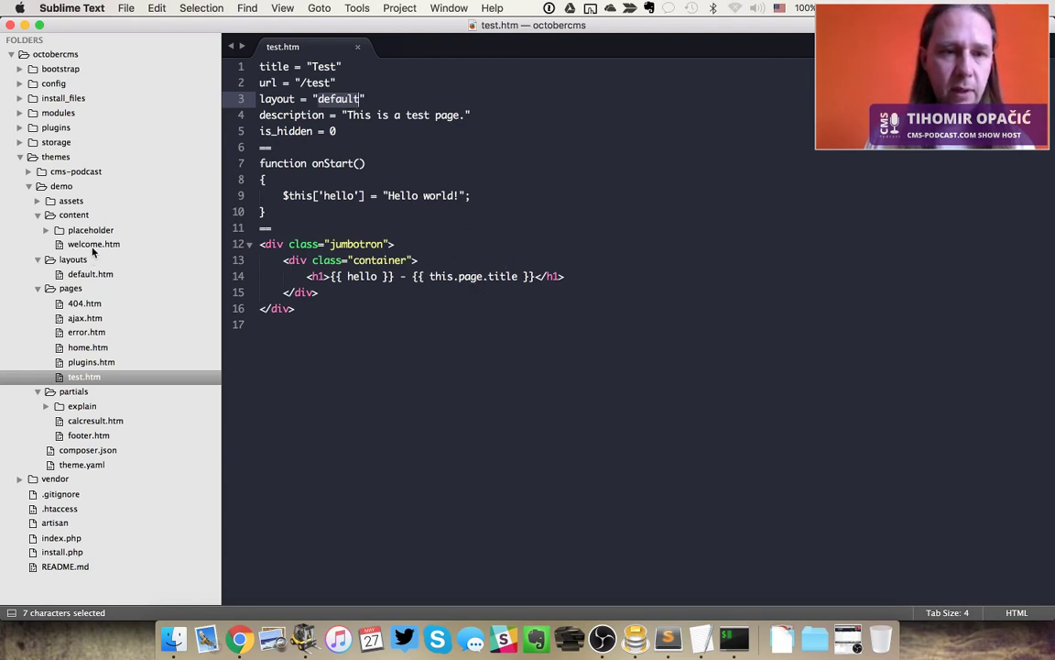
Expand the placeholder content folder and open its page.txt
{"action": "left_click", "coordinate": [48, 231]}
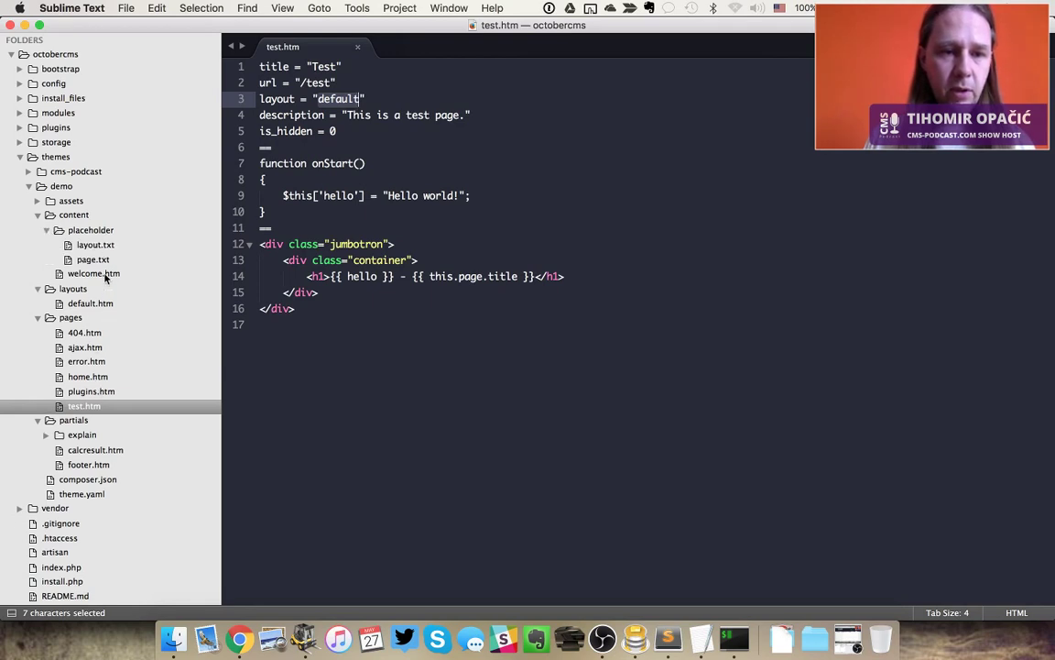
{"action": "left_click", "coordinate": [389, 306]}
{"action": "key", "text": "super+Tab"}
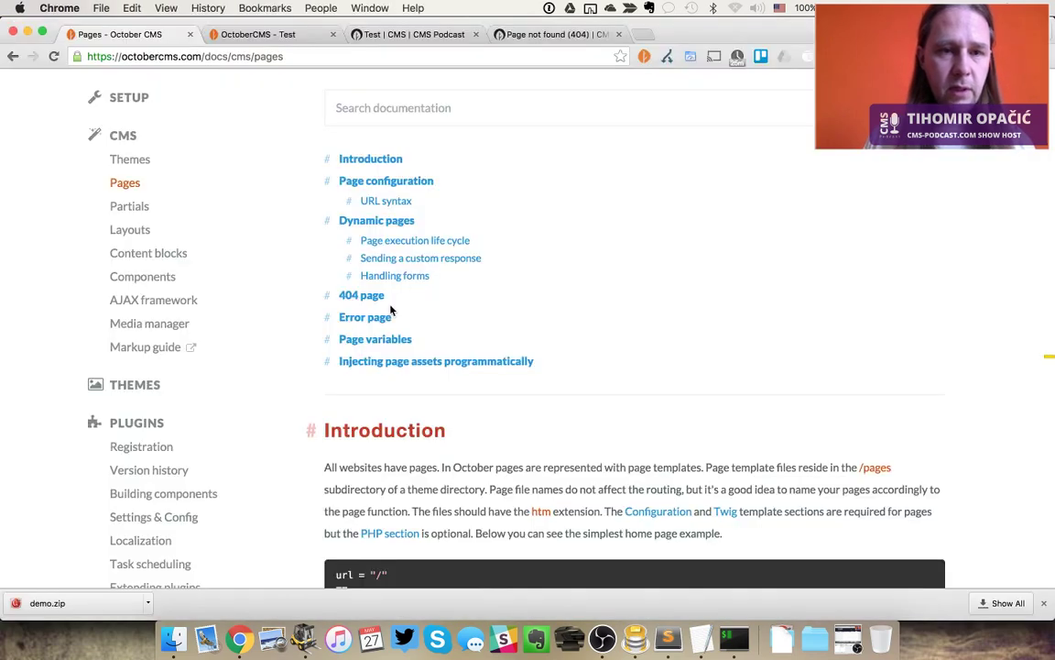
{"action": "key", "text": "super+Tab"}
{"action": "left_click", "coordinate": [87, 259]}
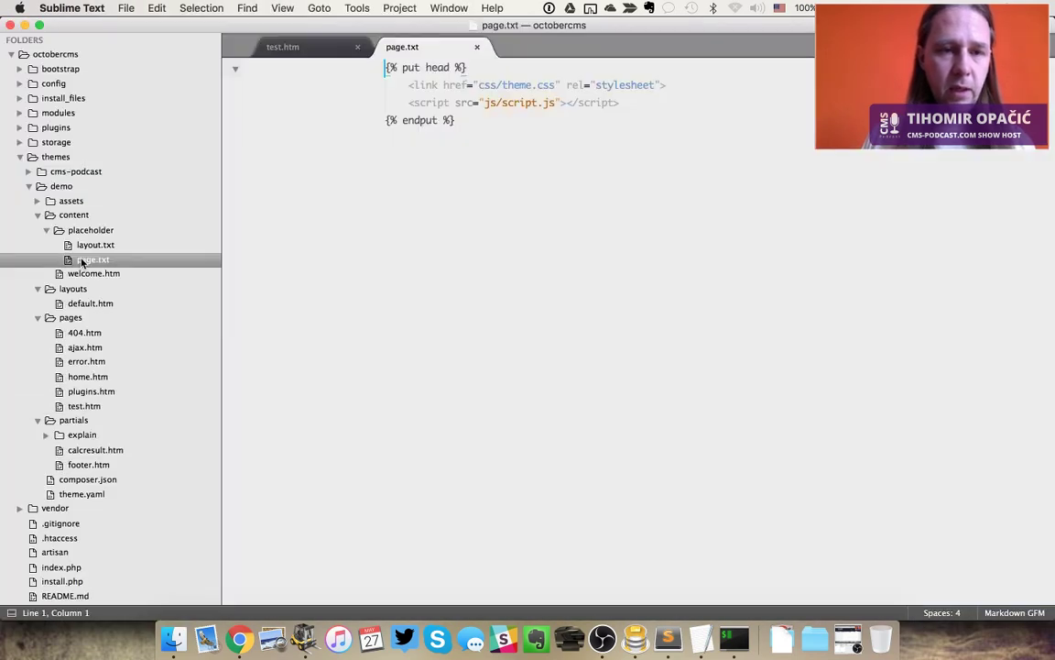
Close page.txt and welcome.htm, and open the demo home.htm page
{"action": "left_click", "coordinate": [464, 278]}
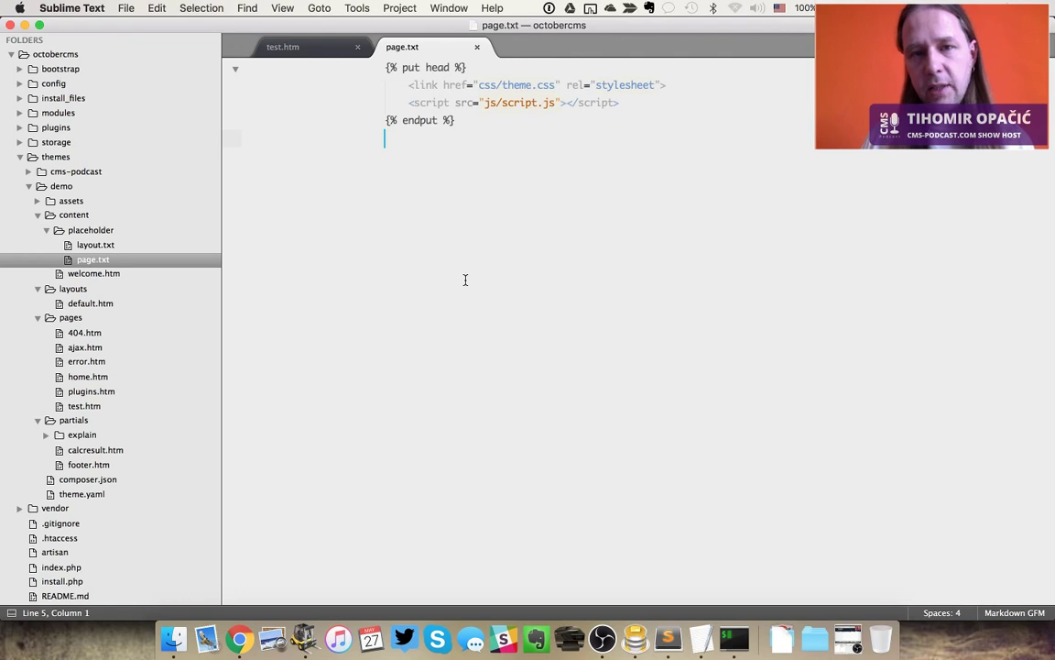
{"action": "key", "text": "super+w"}
{"action": "left_click", "coordinate": [102, 273]}
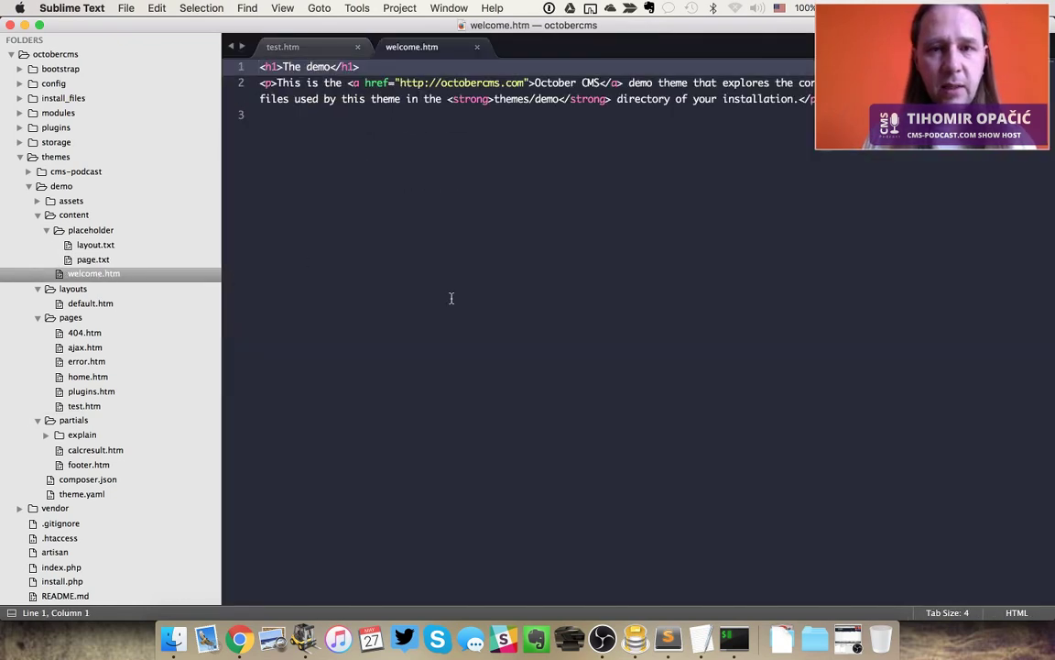
{"action": "key", "text": "super+w"}
{"action": "left_click", "coordinate": [87, 377]}
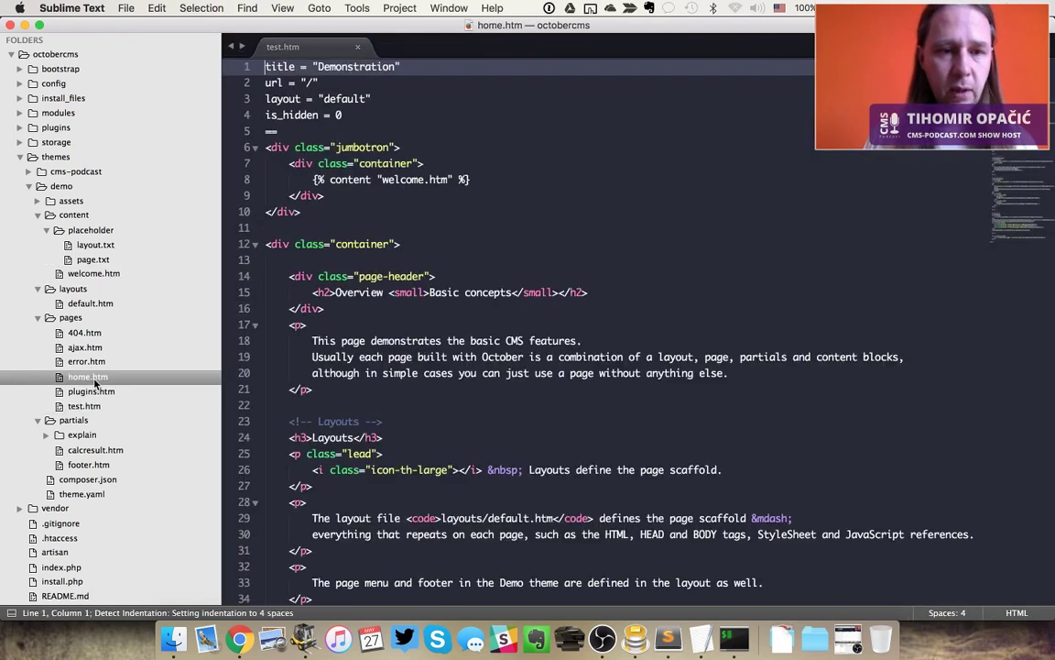
{"action": "left_click", "coordinate": [557, 306]}
Find 'page.' in home.htm and select the placeholder/page.txt include on line 97
{"action": "key", "text": "super+f"}
{"action": "type", "text": "pa"}
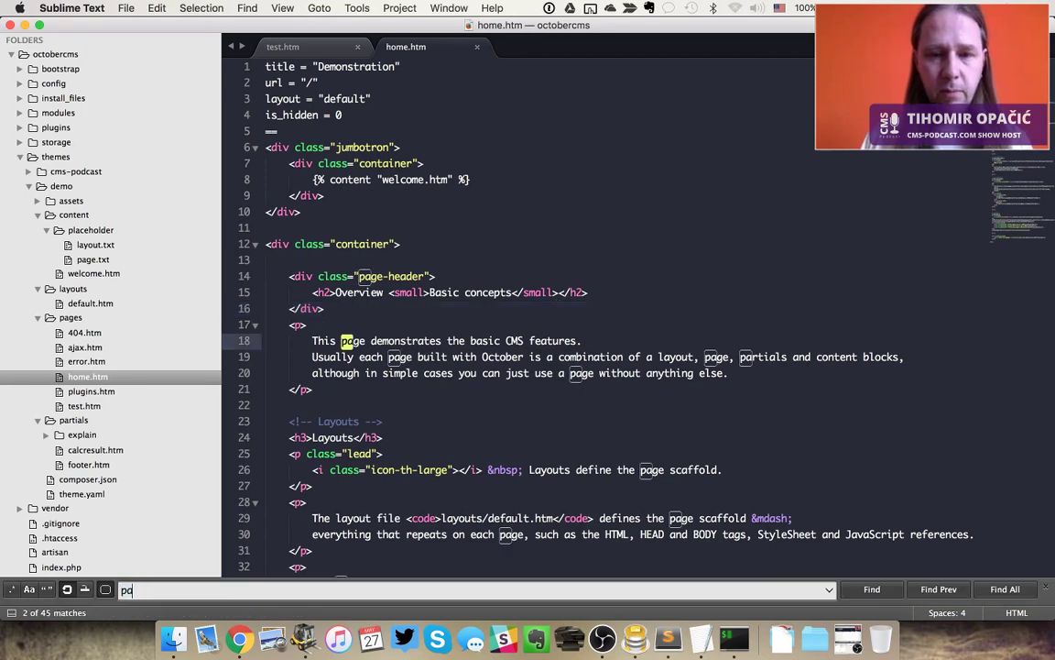
{"action": "type", "text": "ge."}
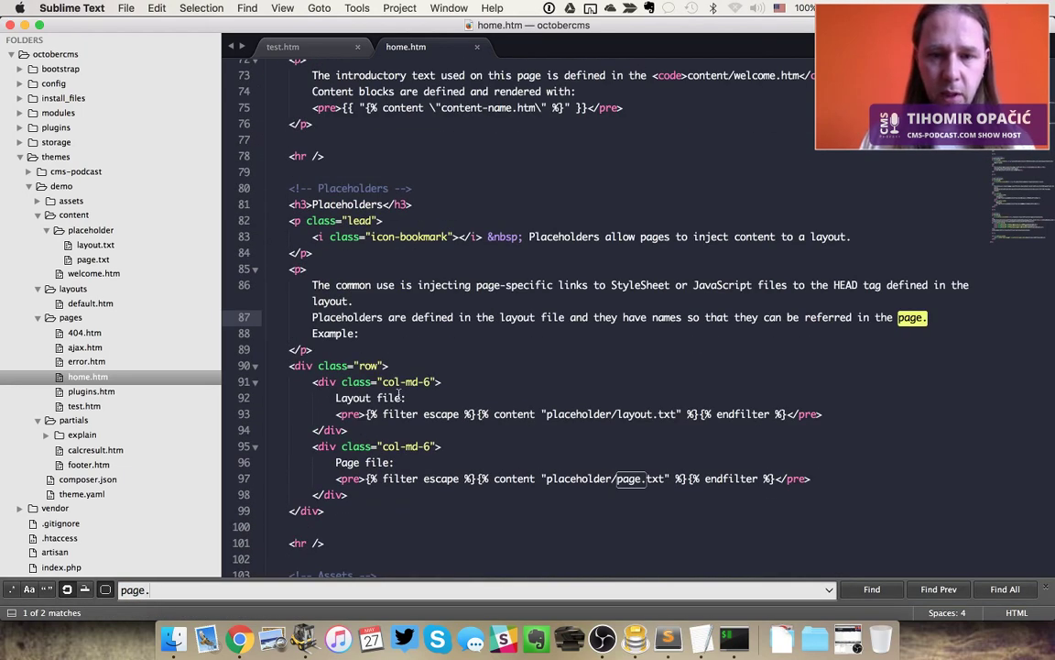
{"action": "left_click", "coordinate": [574, 479]}
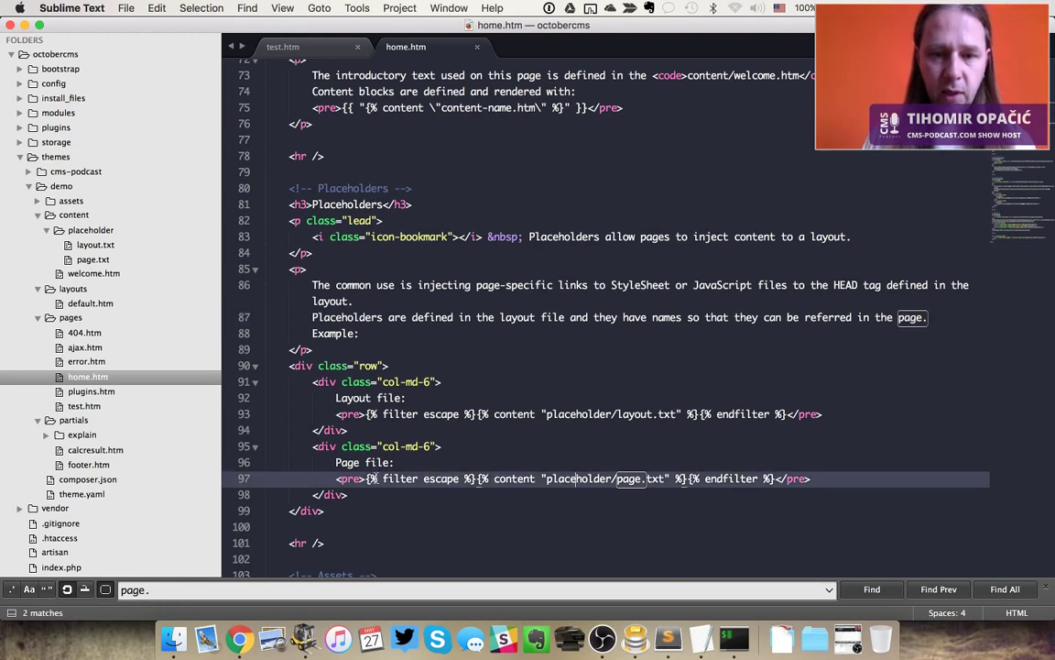
{"action": "left_click", "coordinate": [812, 464]}
{"action": "left_click", "coordinate": [849, 476]}
{"action": "key", "text": "super+shift+Left"}
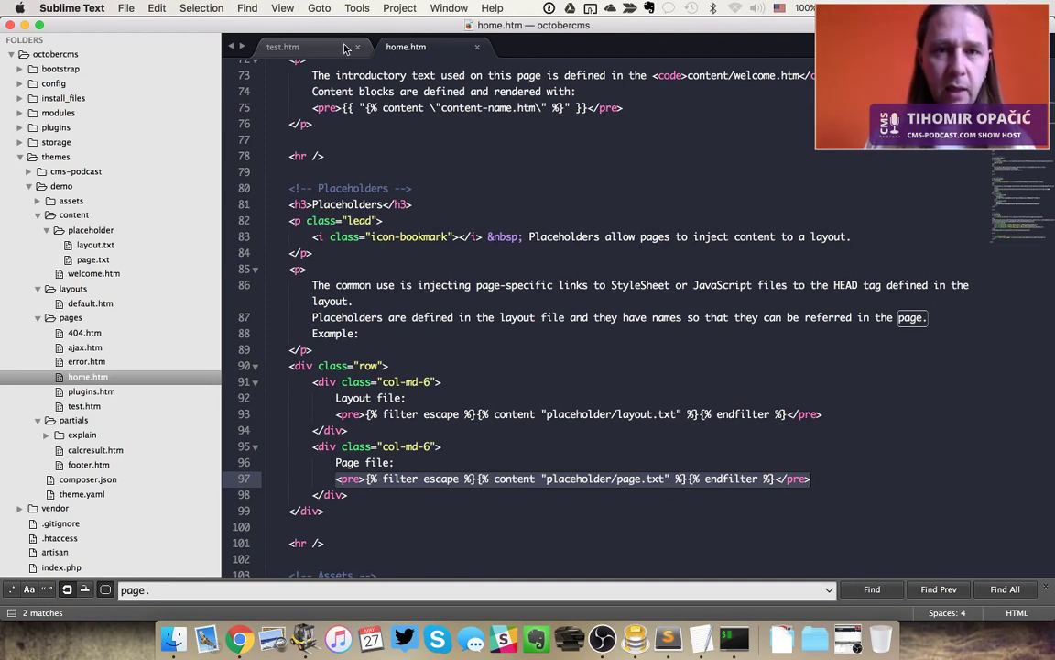
Open page.txt in a permanent tab, then open layout.txt from the placeholder folder
{"action": "double_click", "coordinate": [99, 262]}
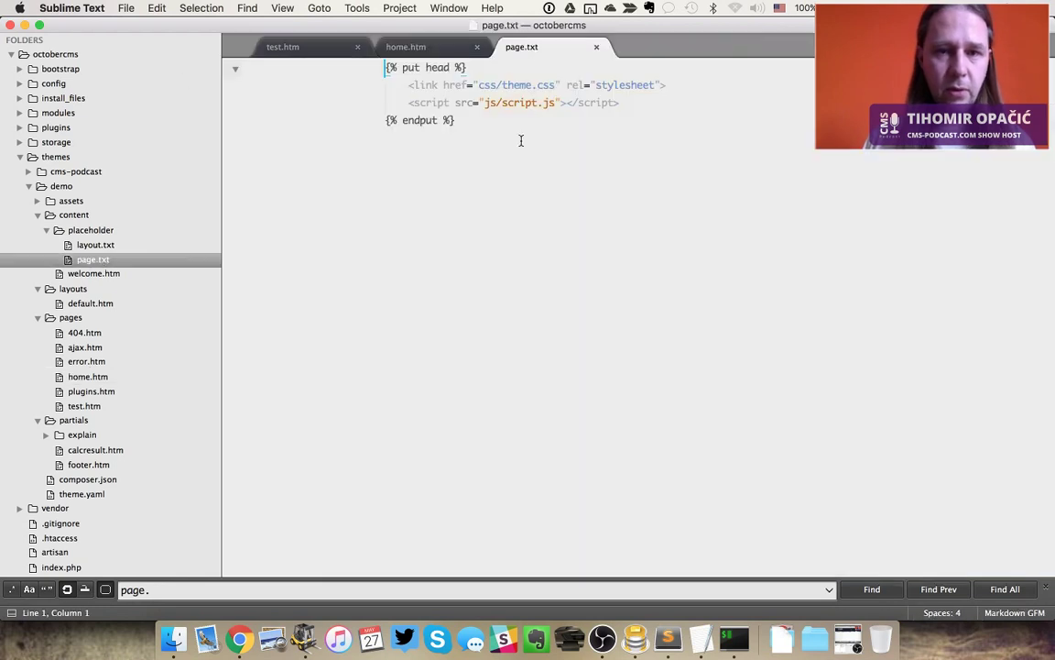
{"action": "left_click", "coordinate": [458, 84]}
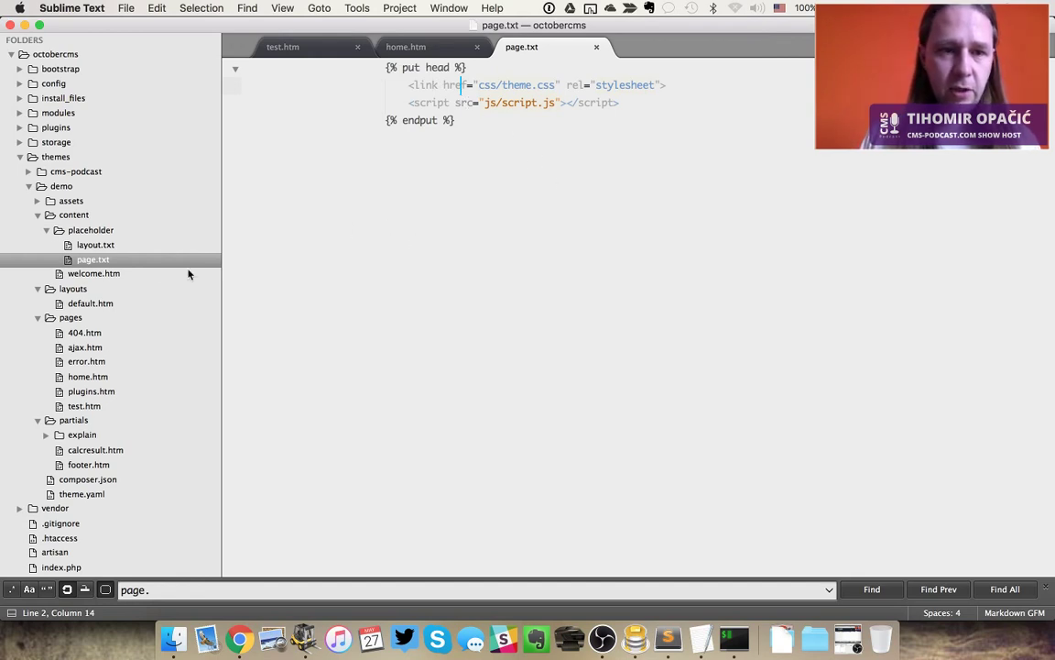
{"action": "left_click", "coordinate": [108, 246]}
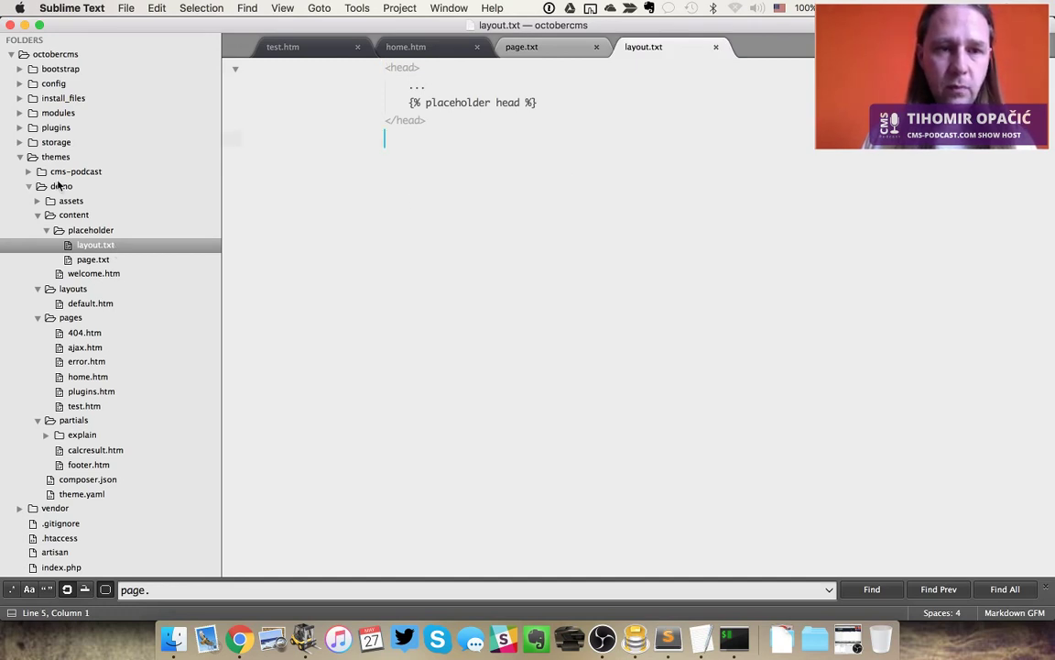
Collapse the demo theme's content, assets, layouts, pages and partials folders, then the theme folder
{"action": "left_click", "coordinate": [38, 216]}
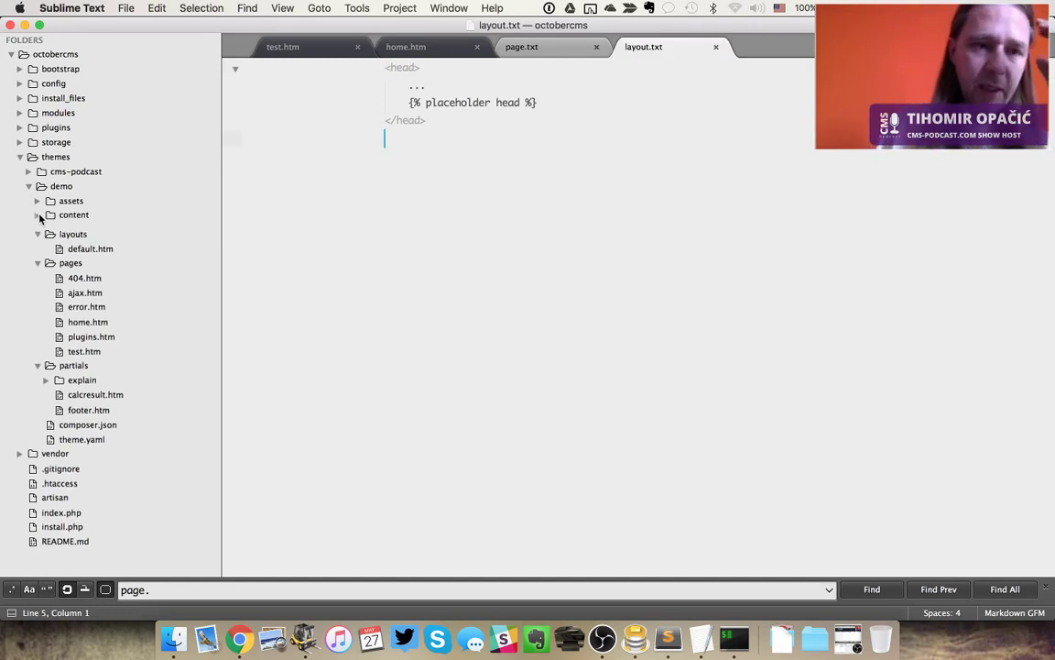
{"action": "left_click", "coordinate": [39, 200]}
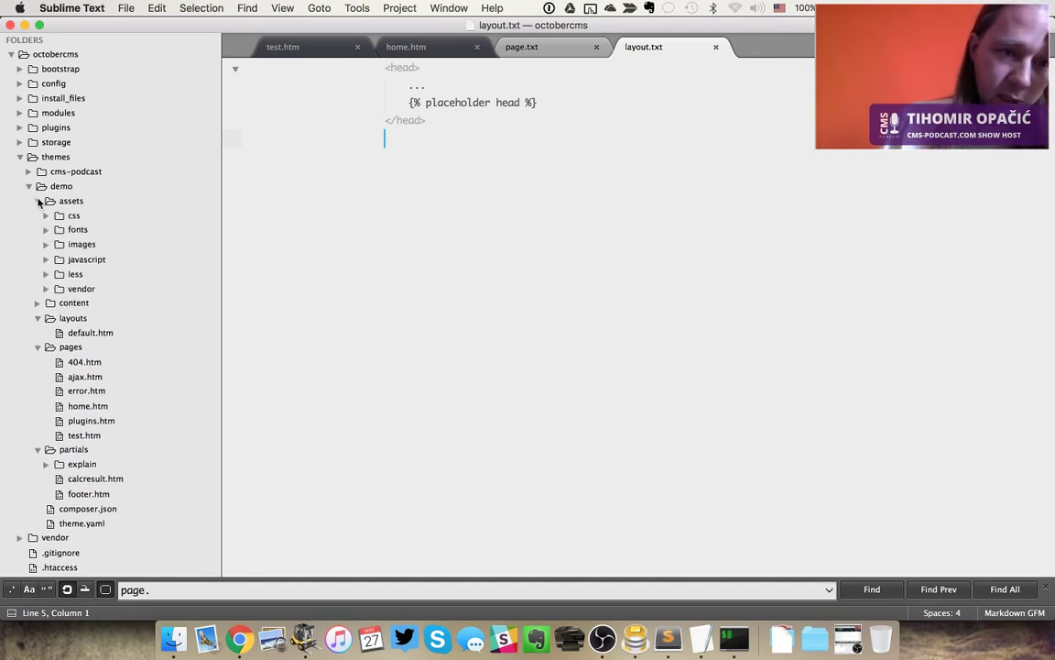
{"action": "left_click", "coordinate": [38, 201]}
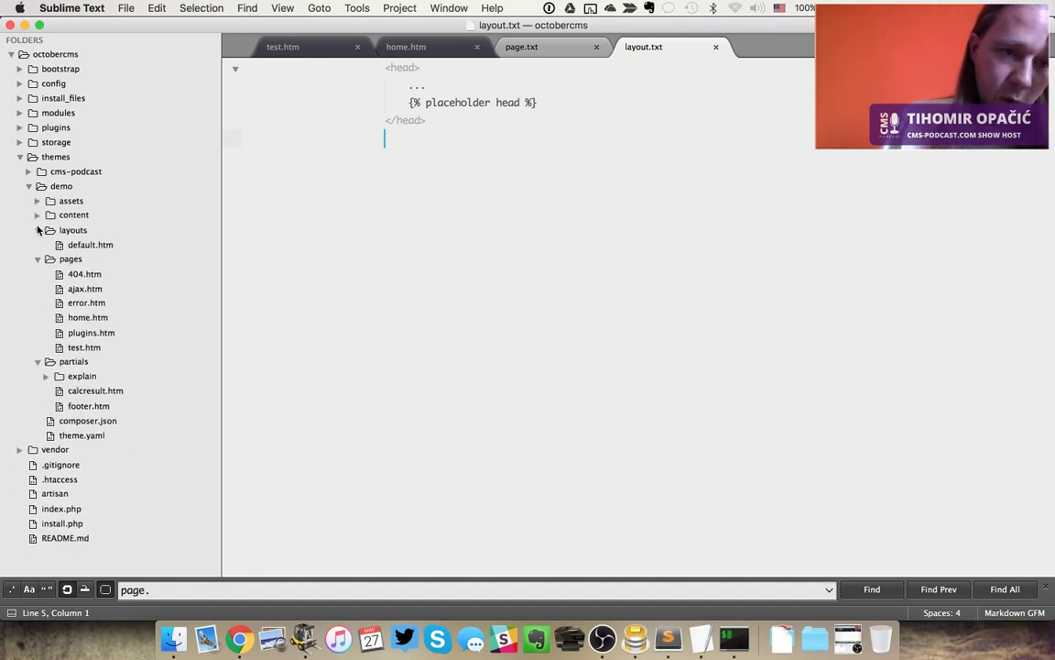
{"action": "left_click", "coordinate": [38, 230]}
{"action": "left_click", "coordinate": [39, 244]}
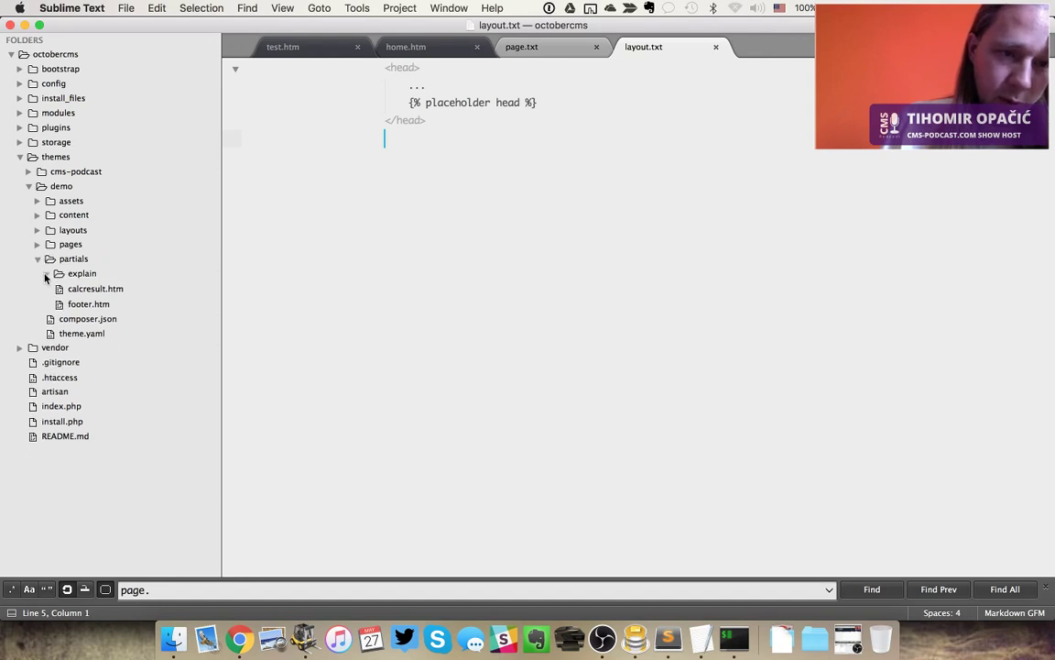
{"action": "left_click", "coordinate": [45, 276]}
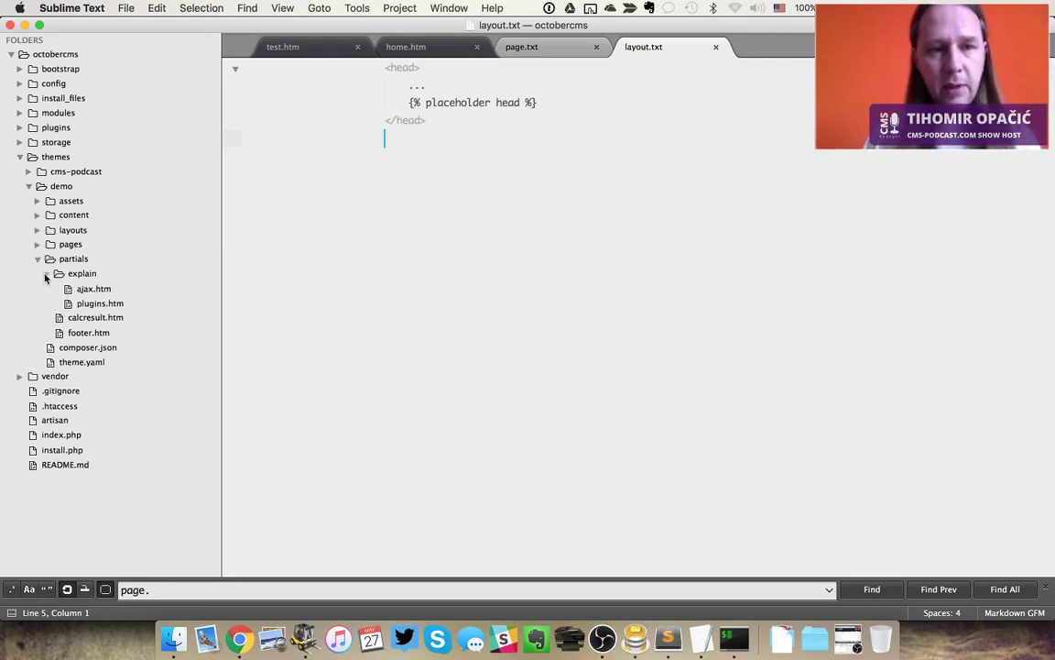
{"action": "left_click", "coordinate": [38, 259]}
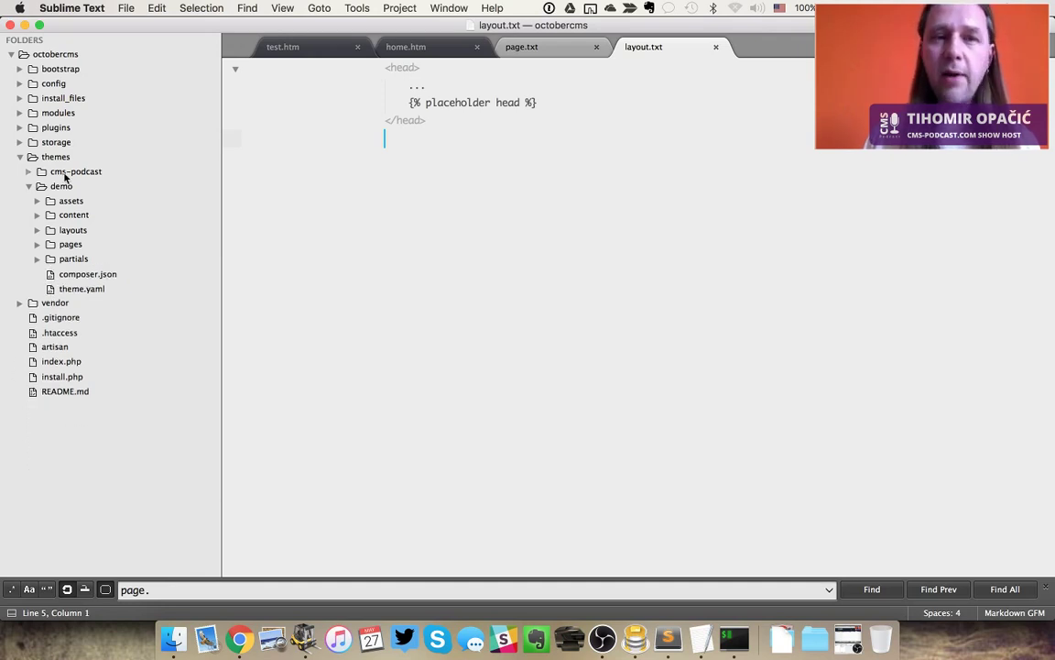
{"action": "left_click", "coordinate": [29, 186]}
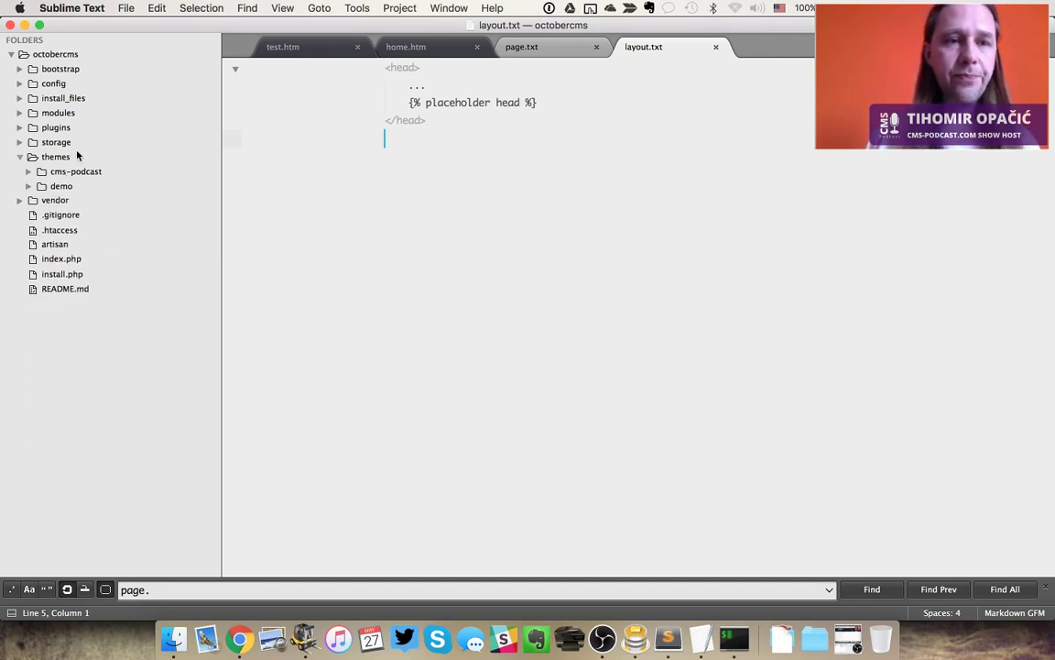
Expand plugins/october/demo and vendor, open the demo plugin's Plugin.php, and return to Chrome
{"action": "left_click", "coordinate": [20, 127]}
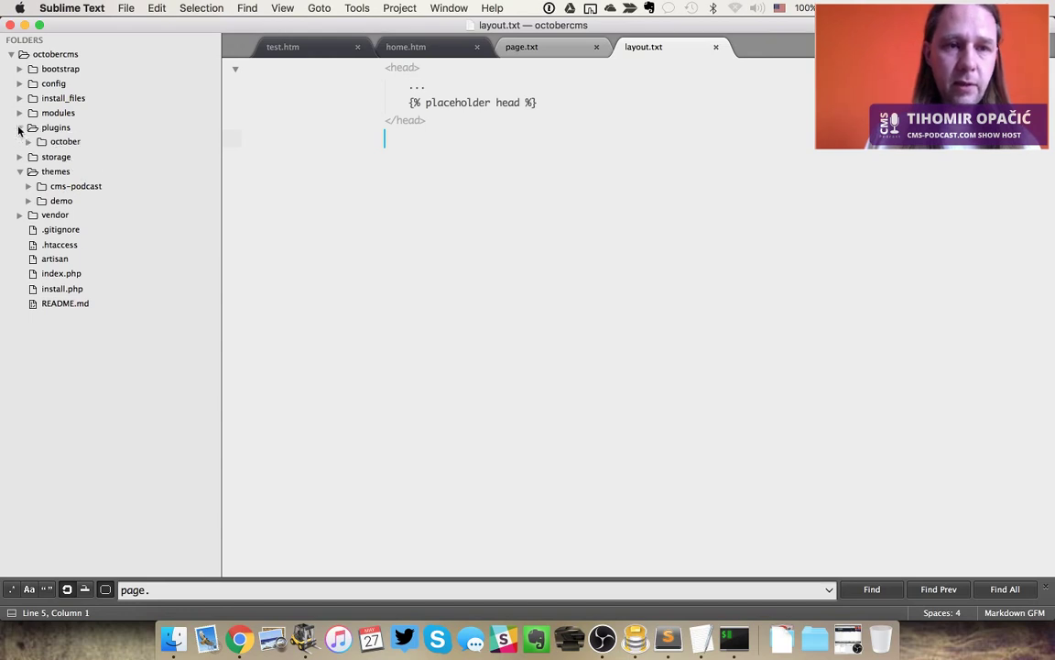
{"action": "left_click", "coordinate": [29, 143]}
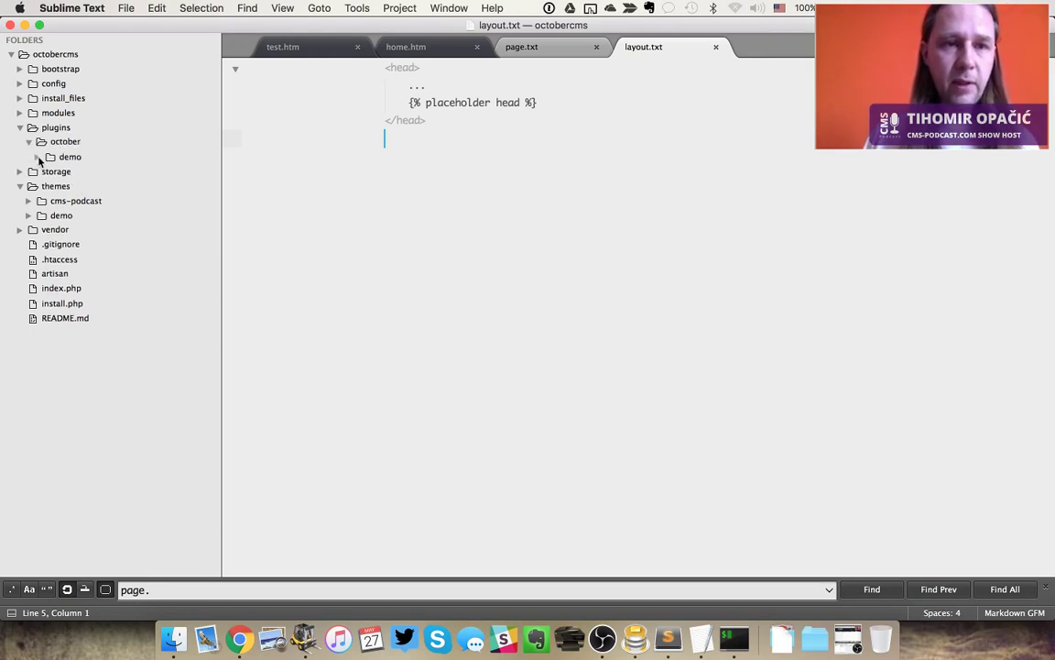
{"action": "left_click", "coordinate": [38, 157]}
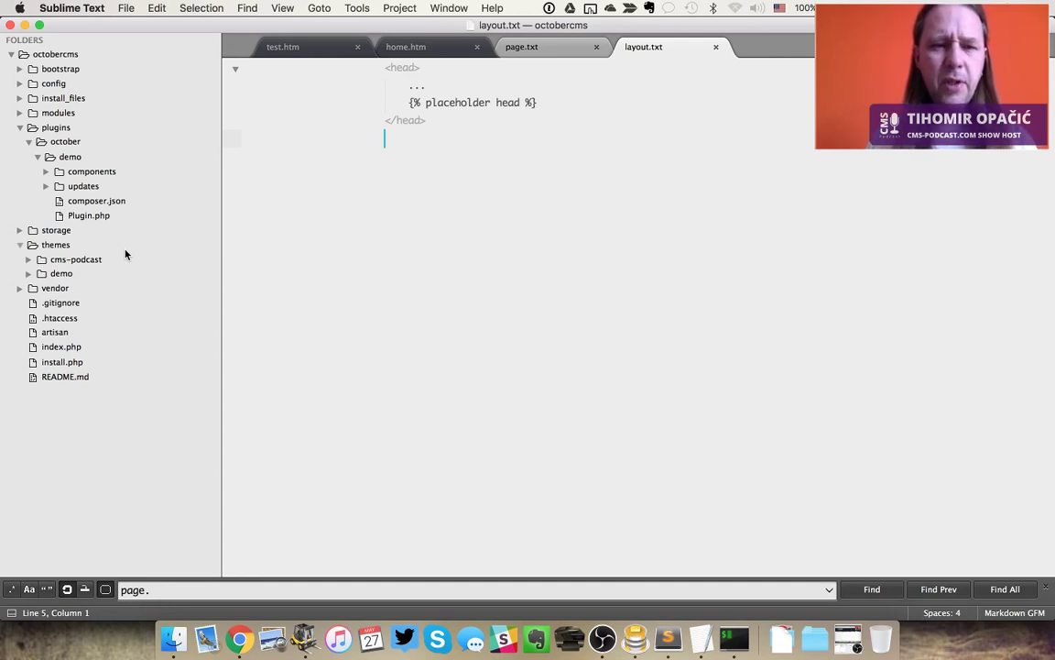
{"action": "left_click", "coordinate": [18, 289]}
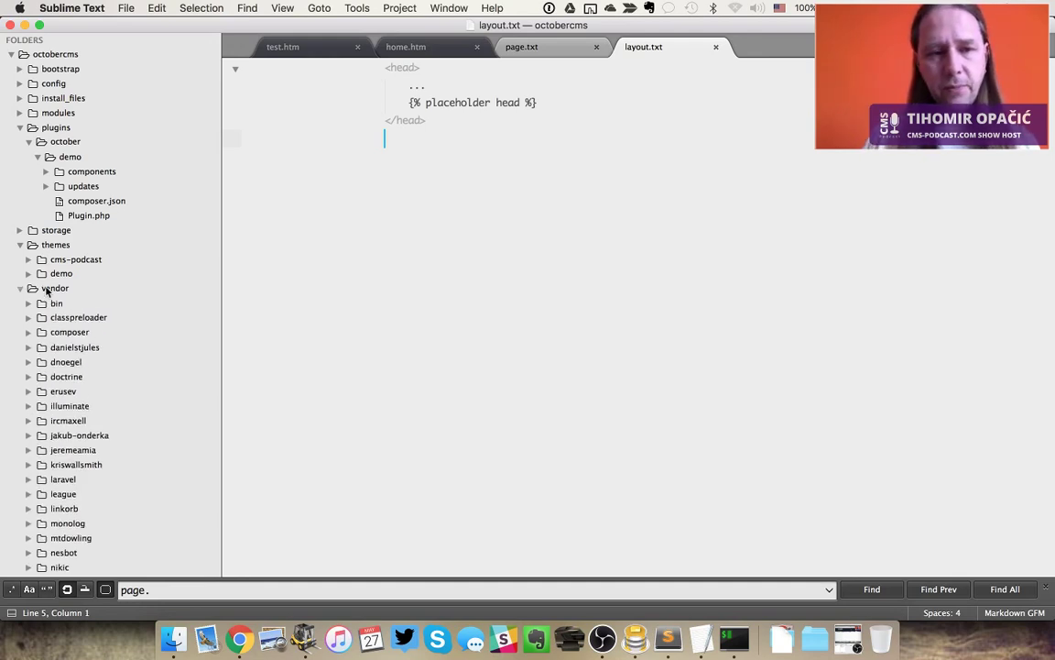
{"action": "left_click", "coordinate": [88, 216]}
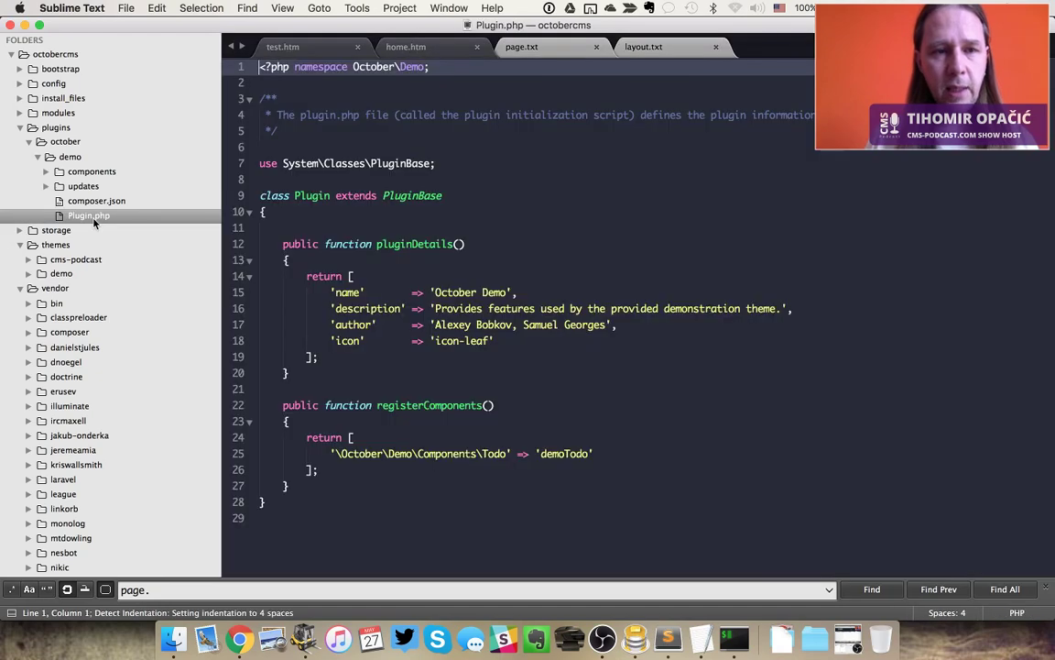
{"action": "left_click", "coordinate": [495, 359]}
{"action": "key", "text": "super+Tab"}
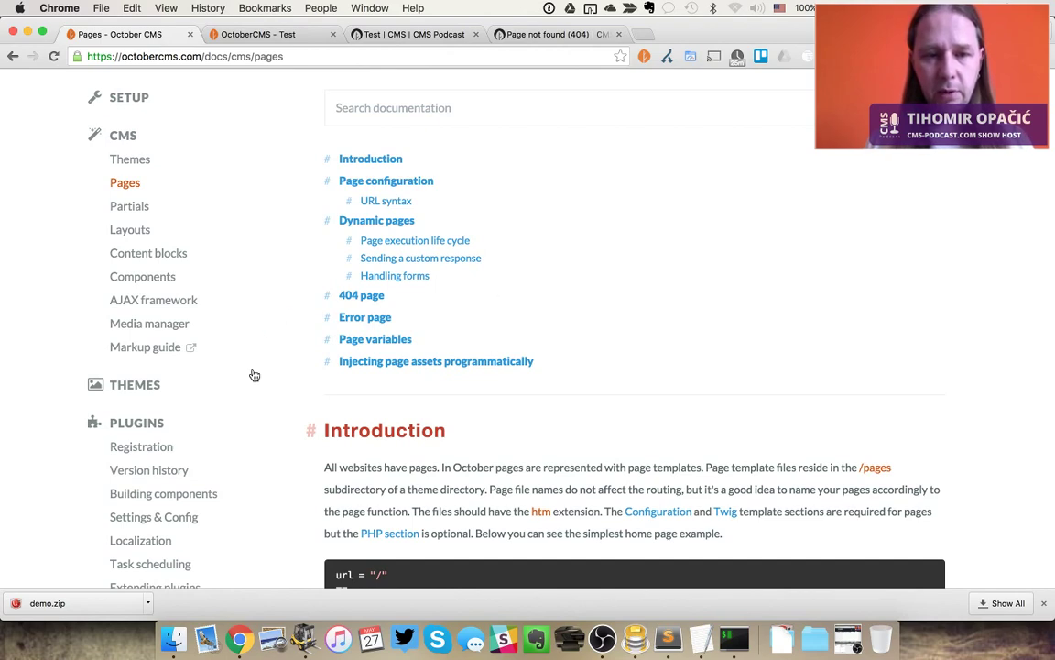
Open the plugin Registration docs page and read through it
{"action": "scroll", "coordinate": [255, 375], "scroll_direction": "down", "scroll_amount": 3}
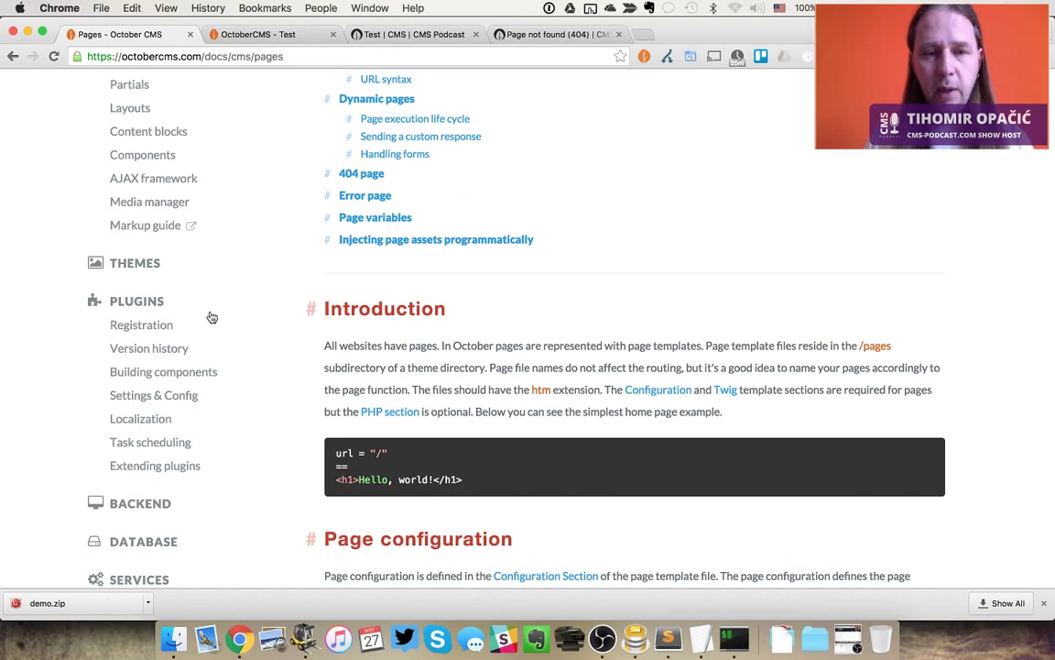
{"action": "left_click", "coordinate": [163, 328]}
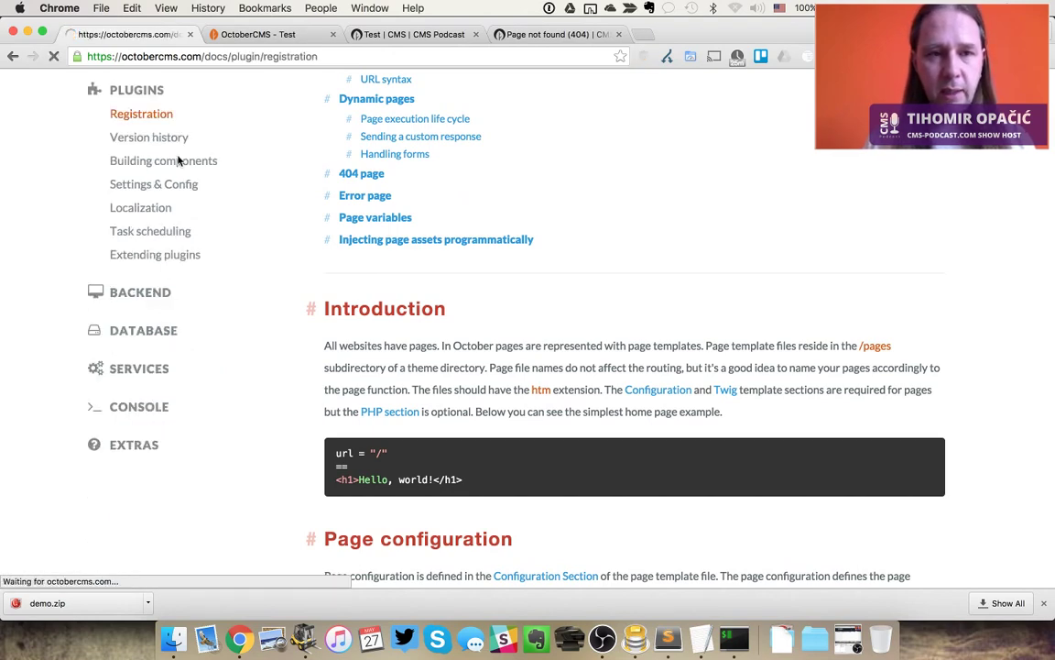
{"action": "scroll", "coordinate": [436, 370], "scroll_direction": "down", "scroll_amount": 5}
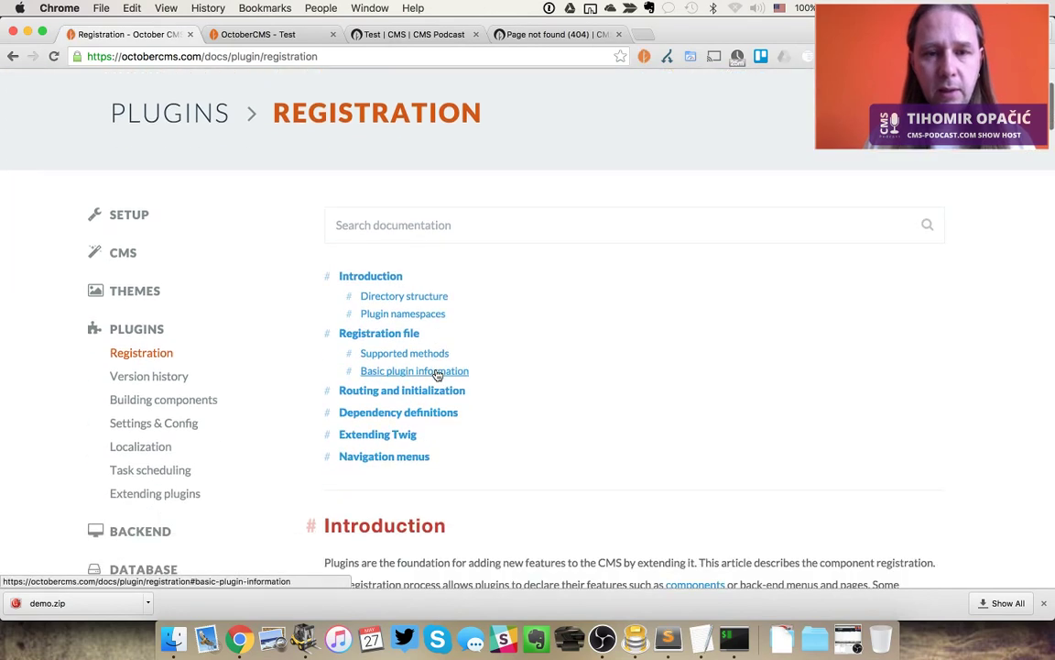
{"action": "scroll", "coordinate": [436, 373], "scroll_direction": "down", "scroll_amount": 1}
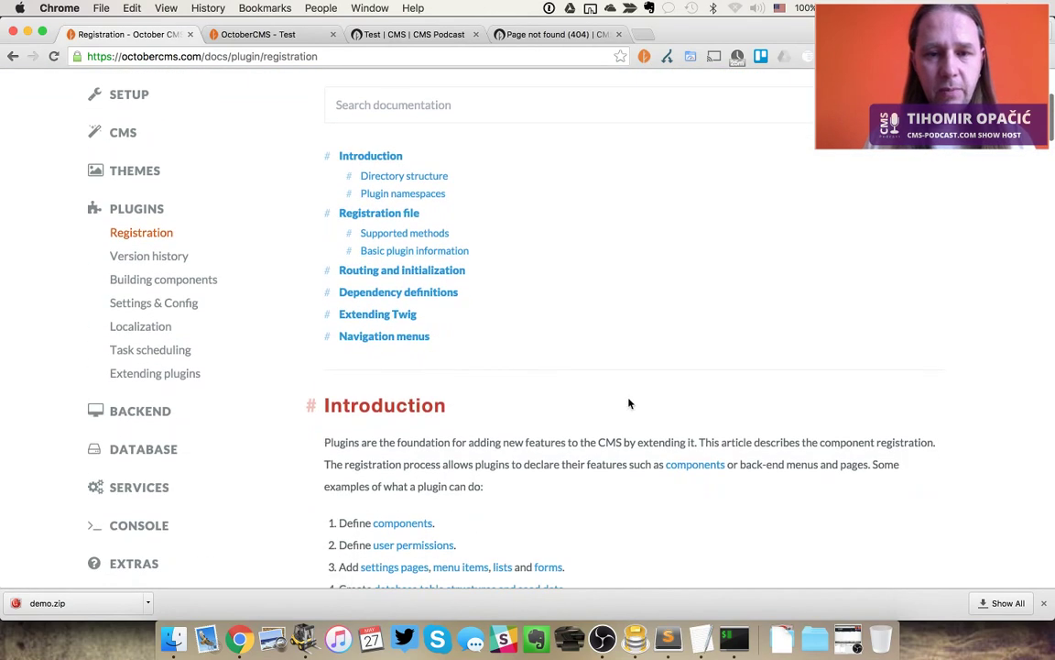
{"action": "scroll", "coordinate": [632, 406], "scroll_direction": "down", "scroll_amount": 3}
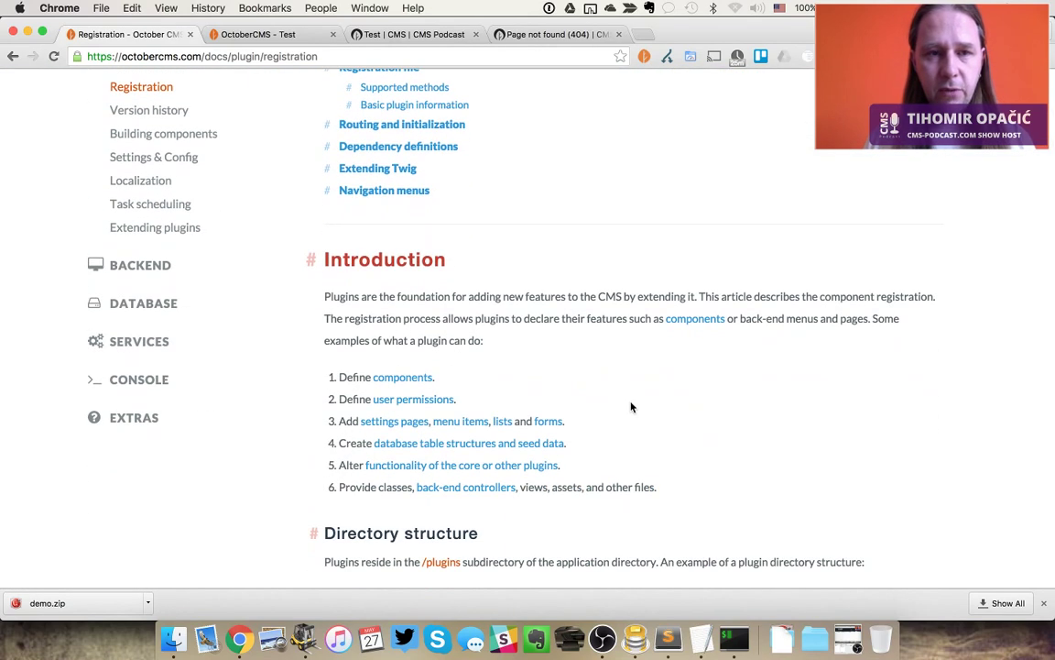
{"action": "scroll", "coordinate": [631, 407], "scroll_direction": "down", "scroll_amount": 12}
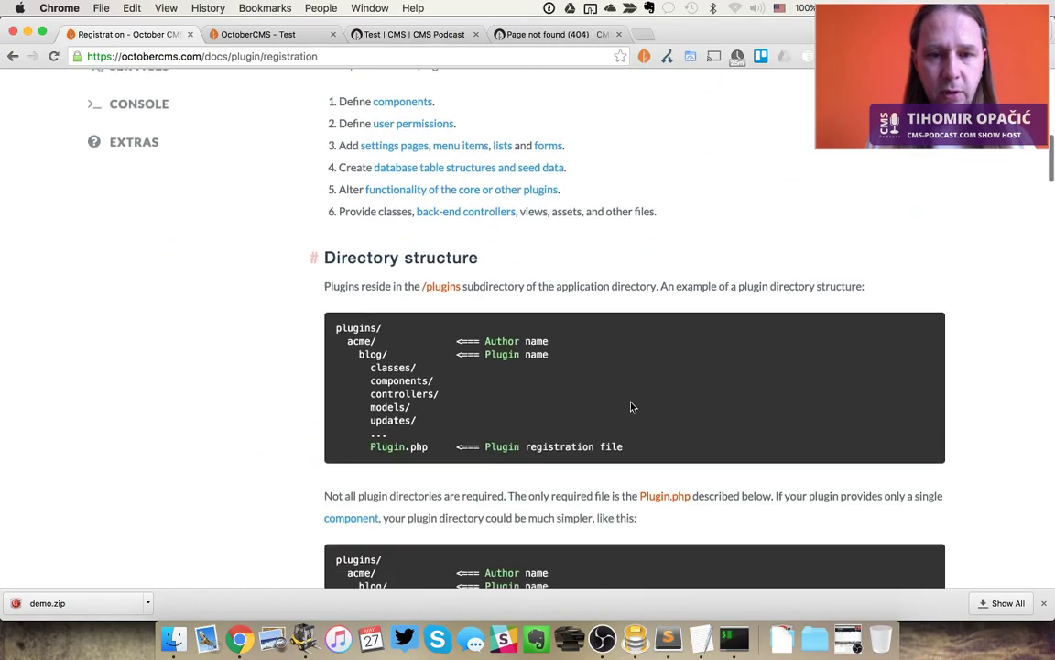
{"action": "scroll", "coordinate": [631, 407], "scroll_direction": "down", "scroll_amount": 15}
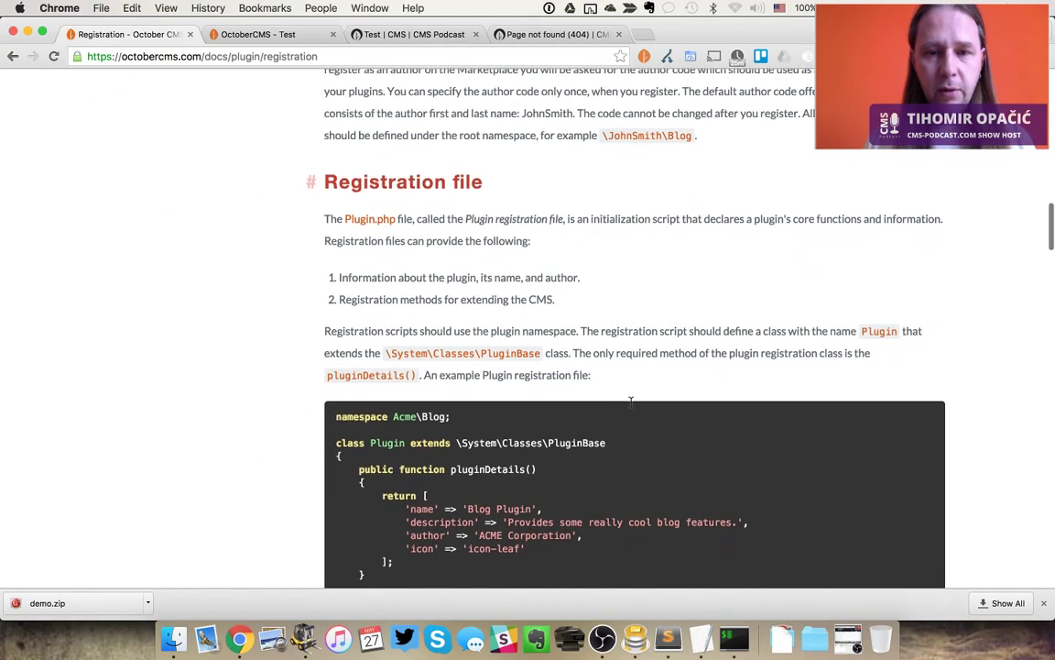
{"action": "scroll", "coordinate": [631, 405], "scroll_direction": "down", "scroll_amount": 12}
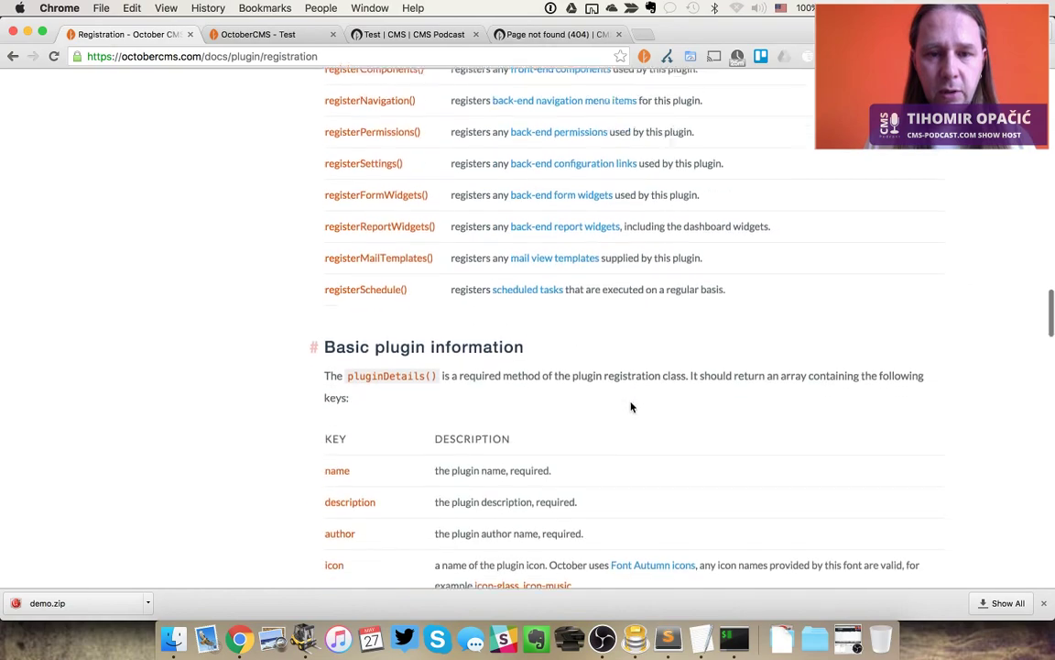
{"action": "scroll", "coordinate": [631, 407], "scroll_direction": "down", "scroll_amount": 15}
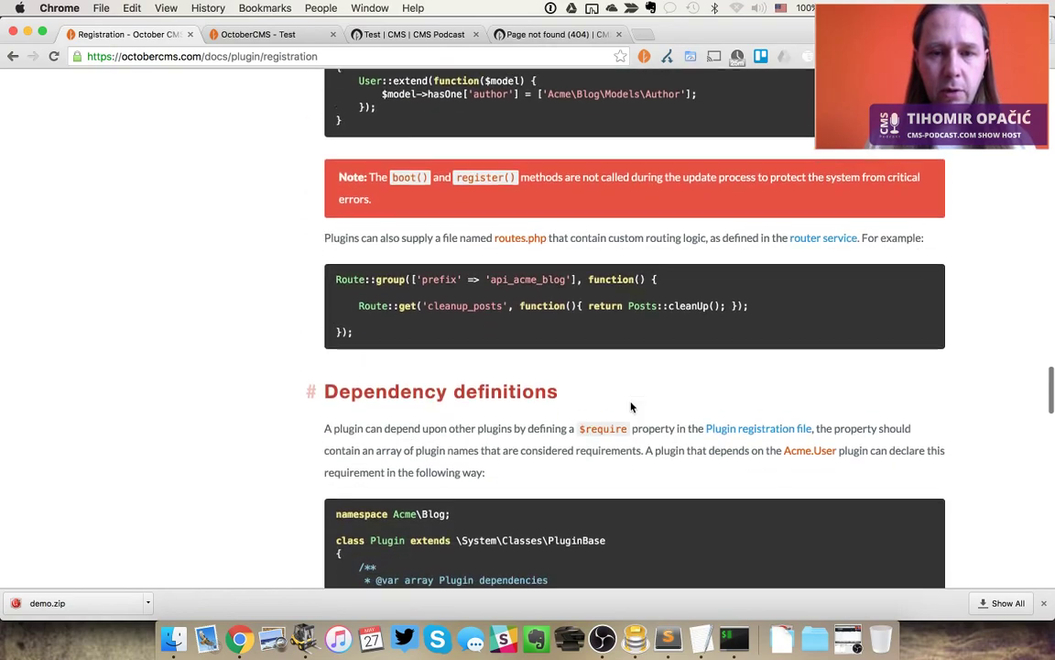
{"action": "scroll", "coordinate": [631, 407], "scroll_direction": "down", "scroll_amount": 15}
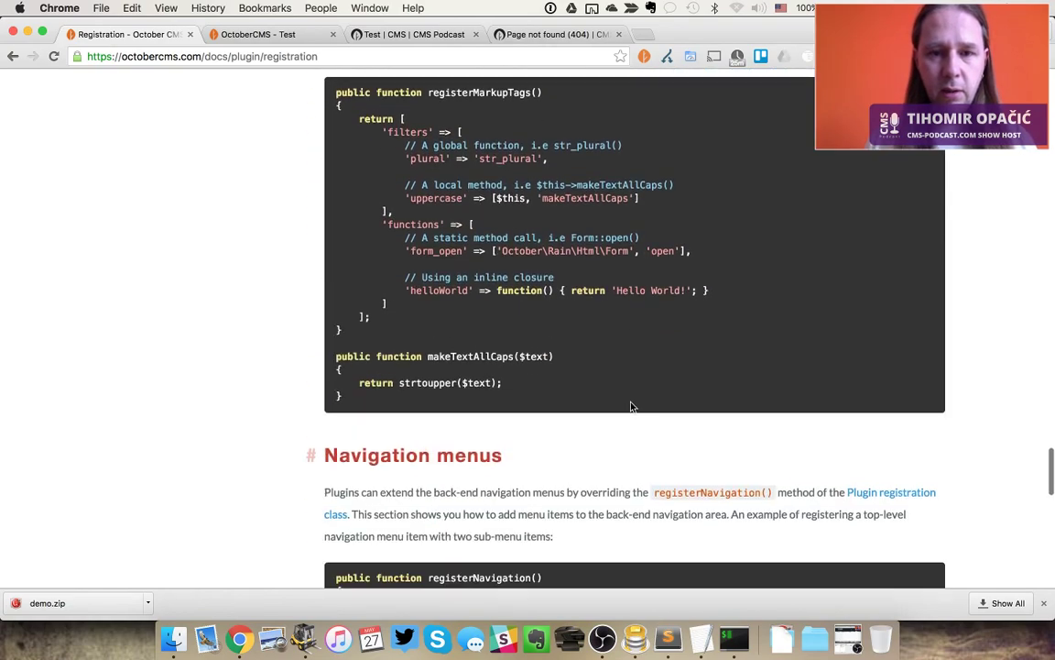
{"action": "scroll", "coordinate": [632, 407], "scroll_direction": "down", "scroll_amount": 5}
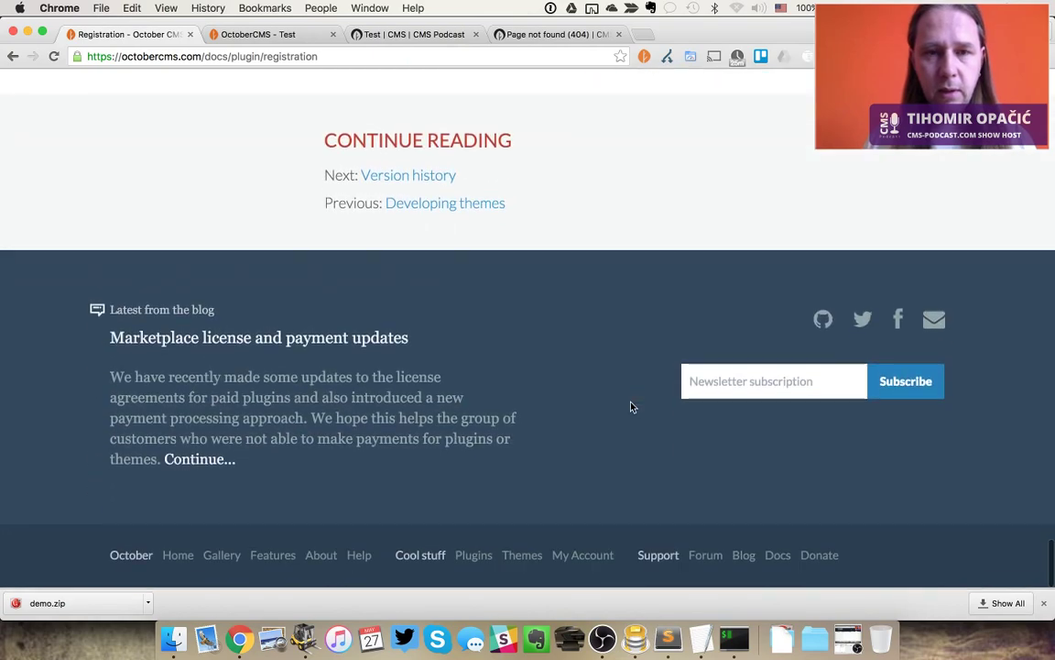
{"action": "scroll", "coordinate": [631, 407], "scroll_direction": "up", "scroll_amount": 20}
{"action": "scroll", "coordinate": [631, 403], "scroll_direction": "up", "scroll_amount": 15}
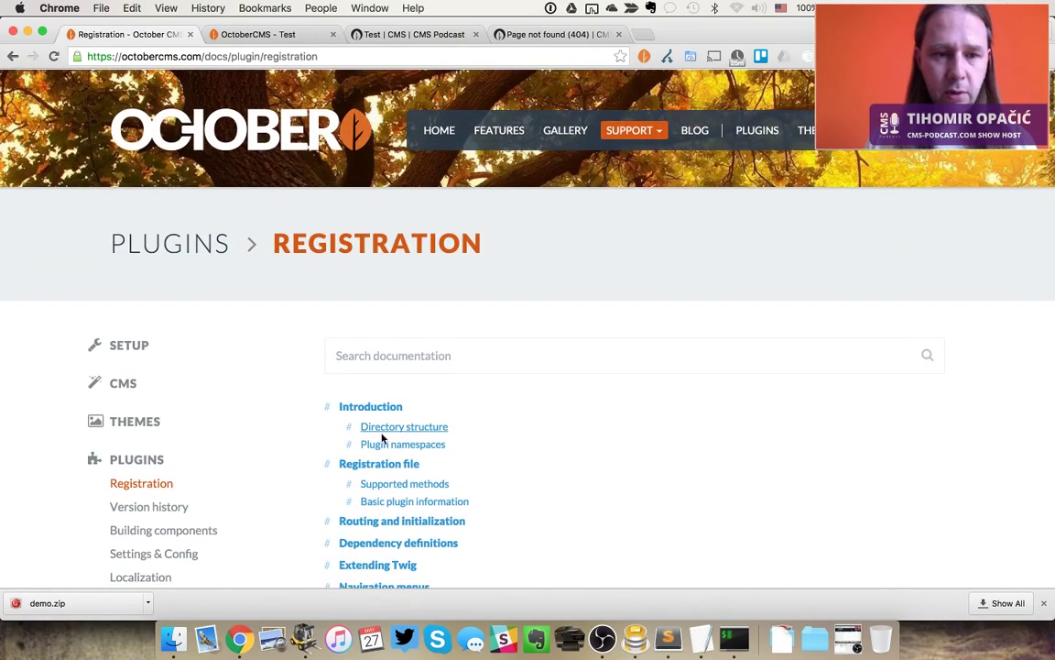
Open the Version history docs page, then move on to Building components
{"action": "left_click", "coordinate": [164, 506]}
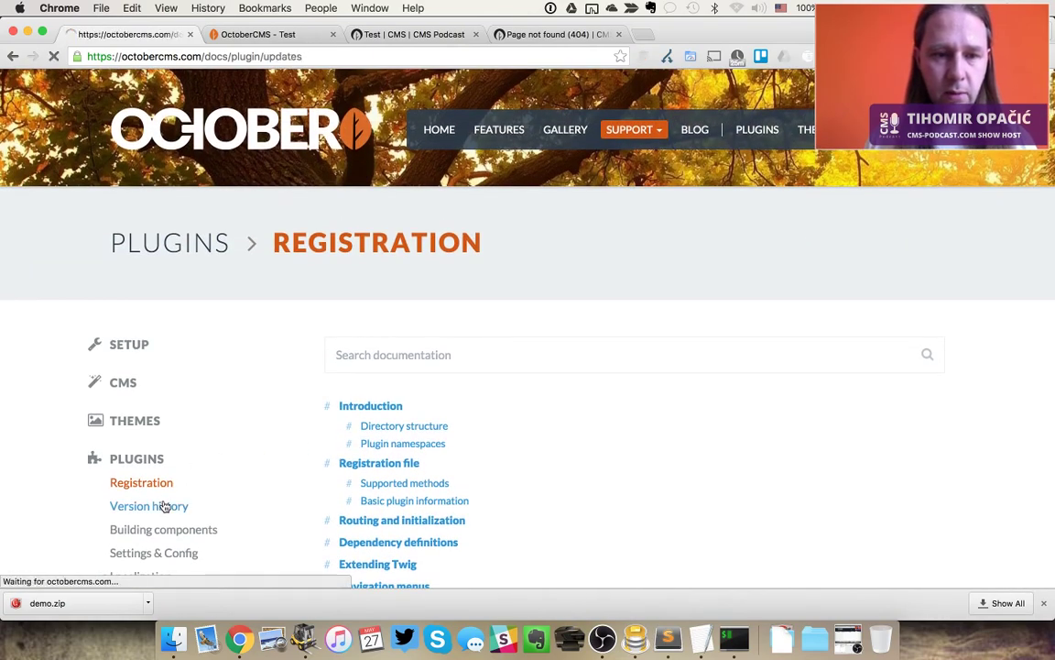
{"action": "scroll", "coordinate": [278, 503], "scroll_direction": "down", "scroll_amount": 4}
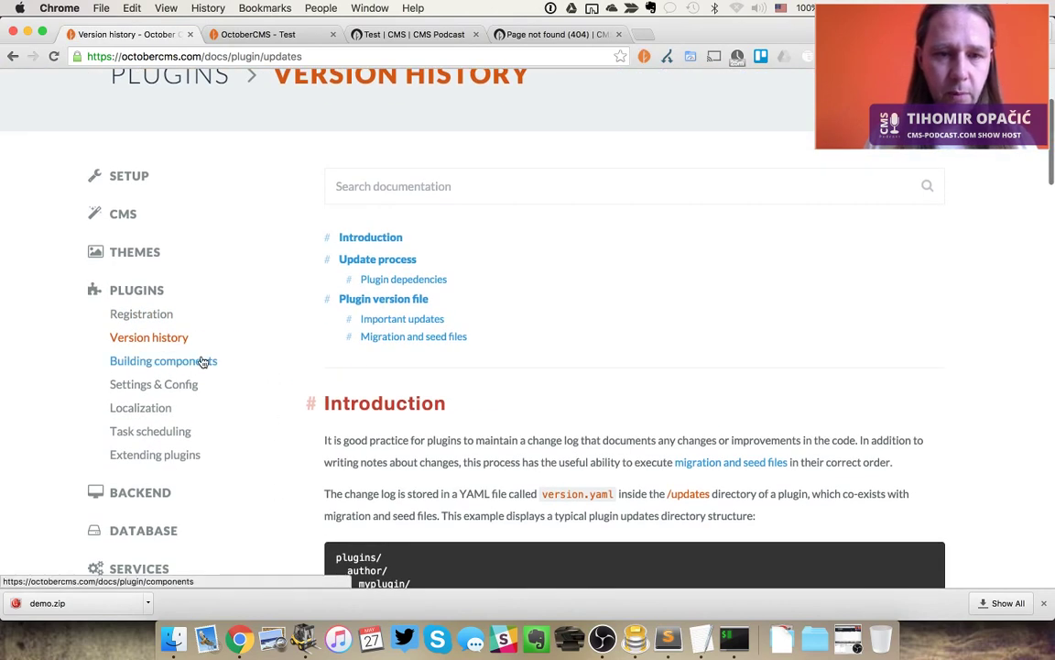
{"action": "left_click", "coordinate": [169, 362]}
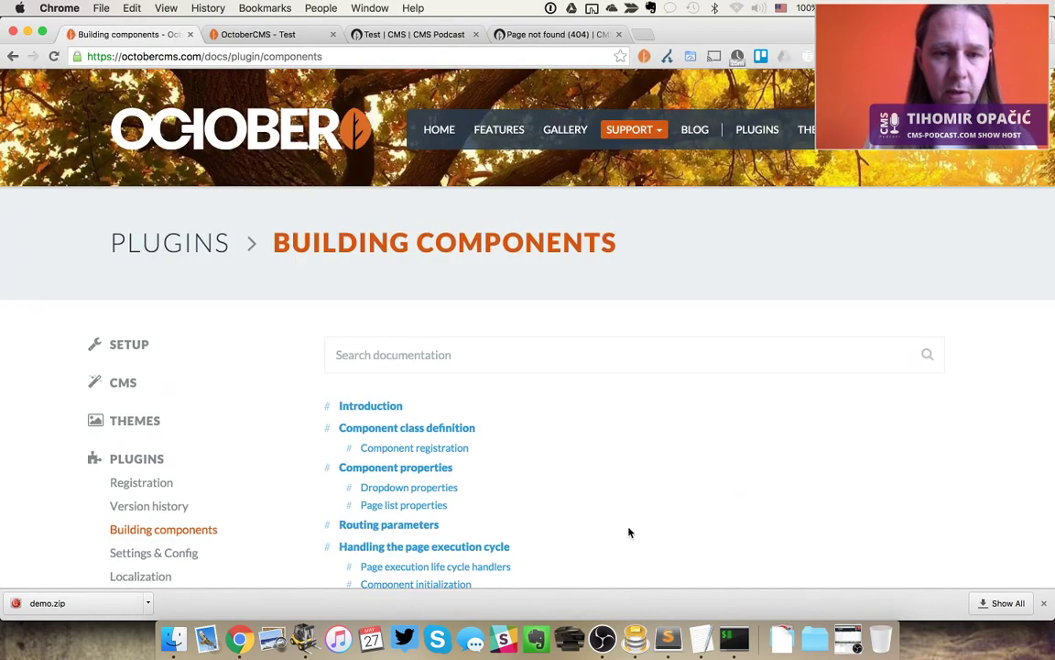
Scroll through the Building components docs, covering component properties and default markup
{"action": "scroll", "coordinate": [628, 532], "scroll_direction": "down", "scroll_amount": 5}
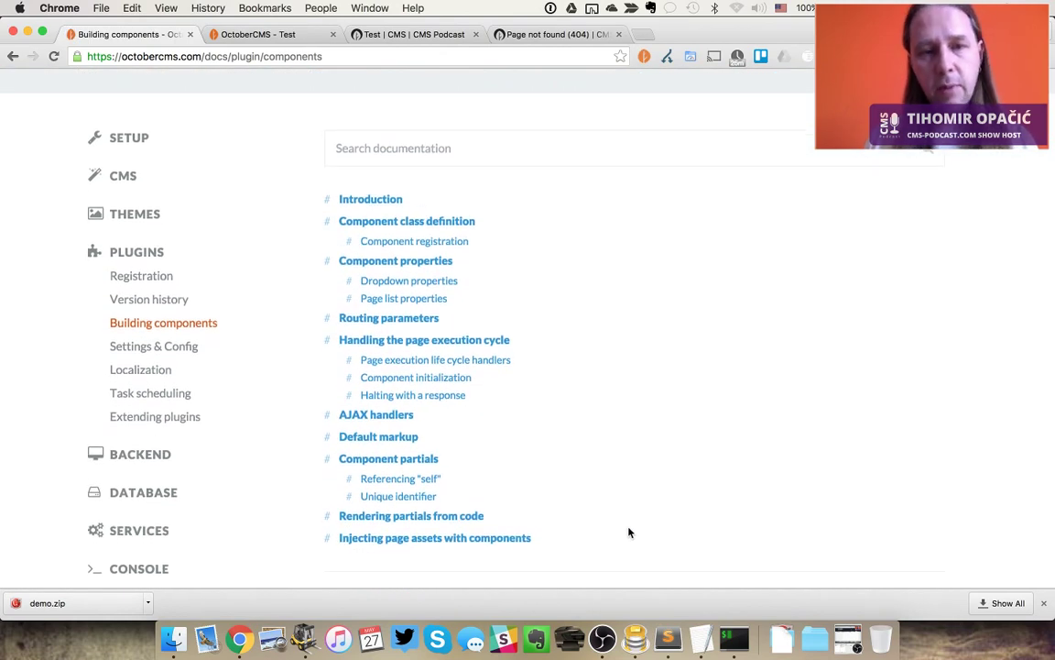
{"action": "scroll", "coordinate": [628, 532], "scroll_direction": "down", "scroll_amount": 2}
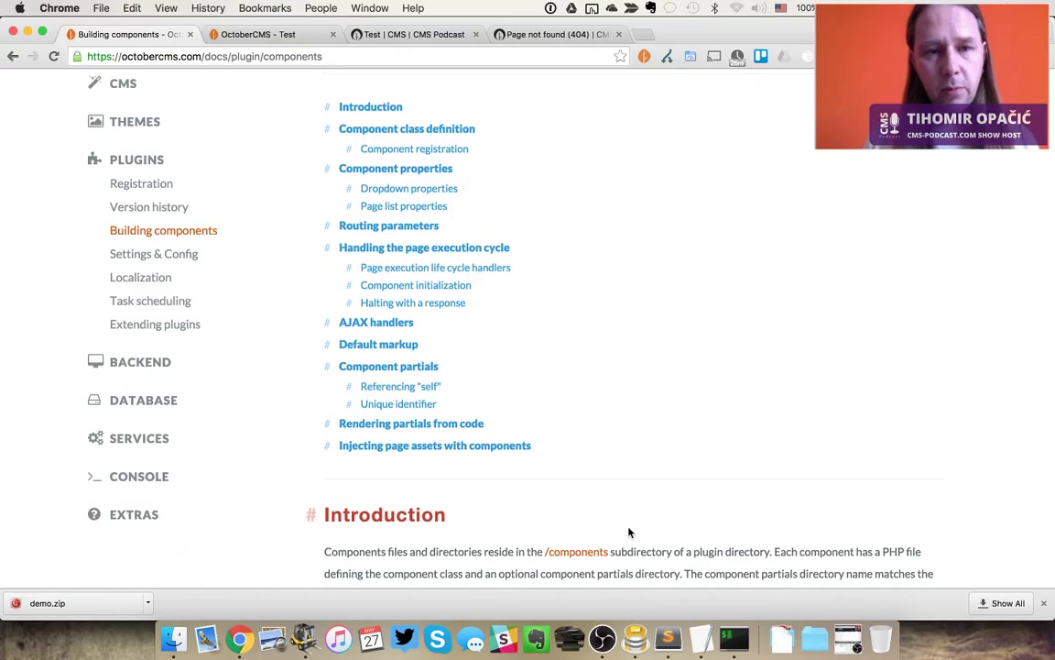
{"action": "scroll", "coordinate": [628, 533], "scroll_direction": "down", "scroll_amount": 20}
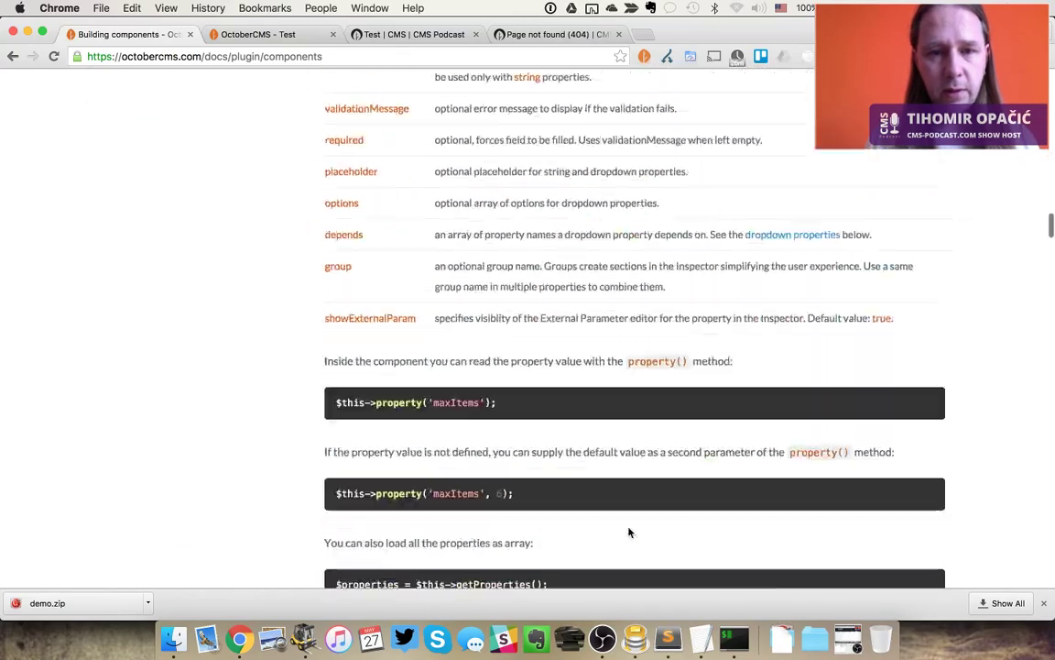
{"action": "scroll", "coordinate": [628, 532], "scroll_direction": "down", "scroll_amount": 20}
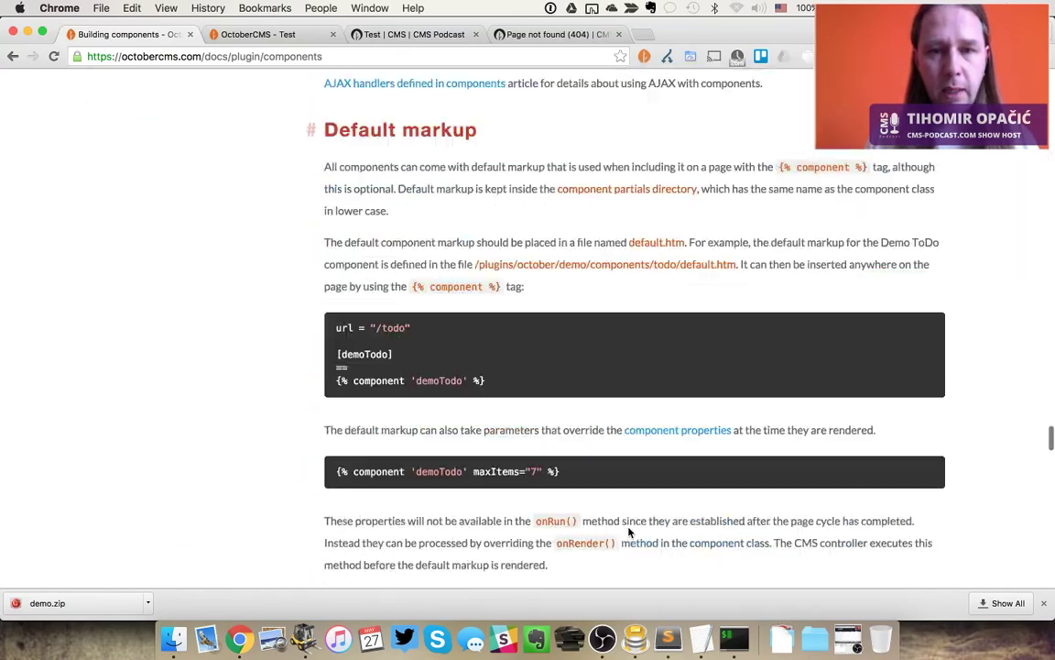
{"action": "scroll", "coordinate": [628, 532], "scroll_direction": "down", "scroll_amount": 20}
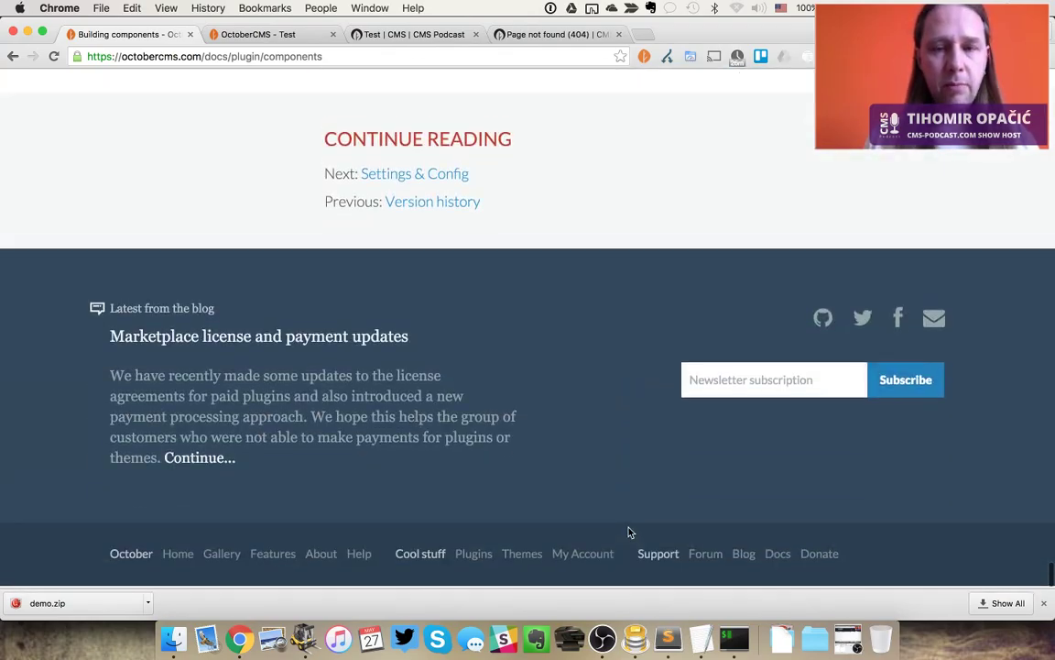
{"action": "scroll", "coordinate": [627, 532], "scroll_direction": "up", "scroll_amount": 20}
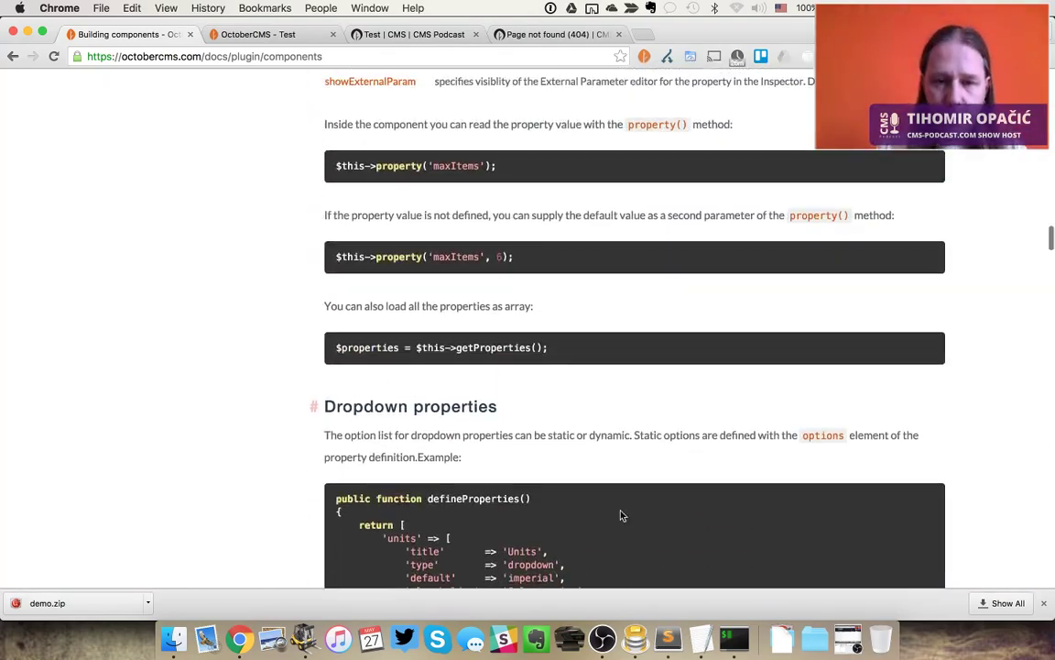
{"action": "scroll", "coordinate": [553, 296], "scroll_direction": "up", "scroll_amount": 10}
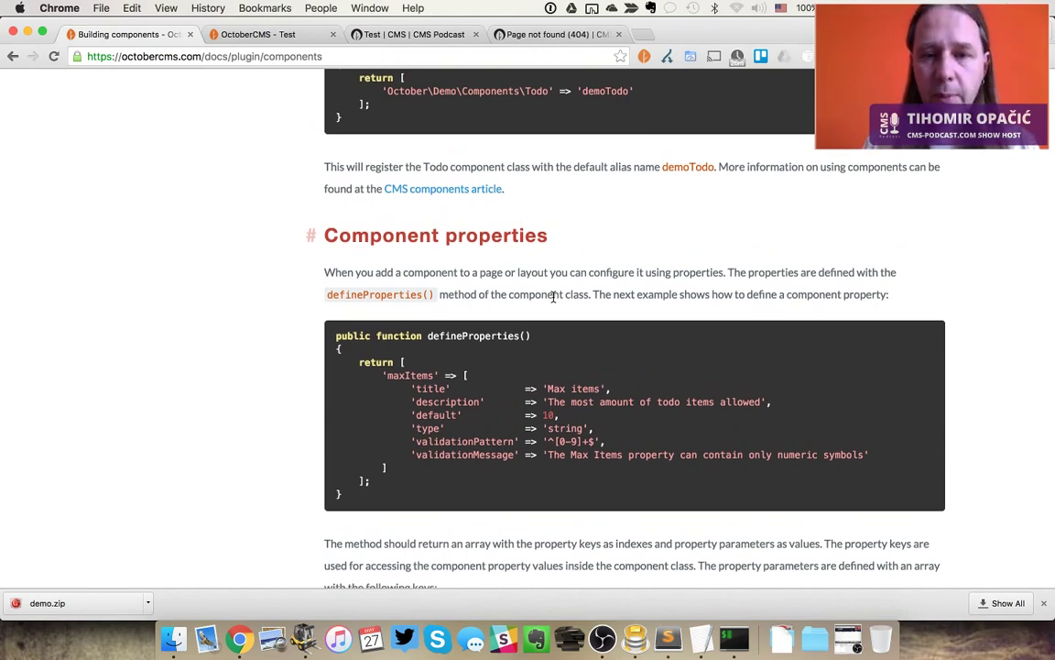
{"action": "scroll", "coordinate": [553, 296], "scroll_direction": "up", "scroll_amount": 15}
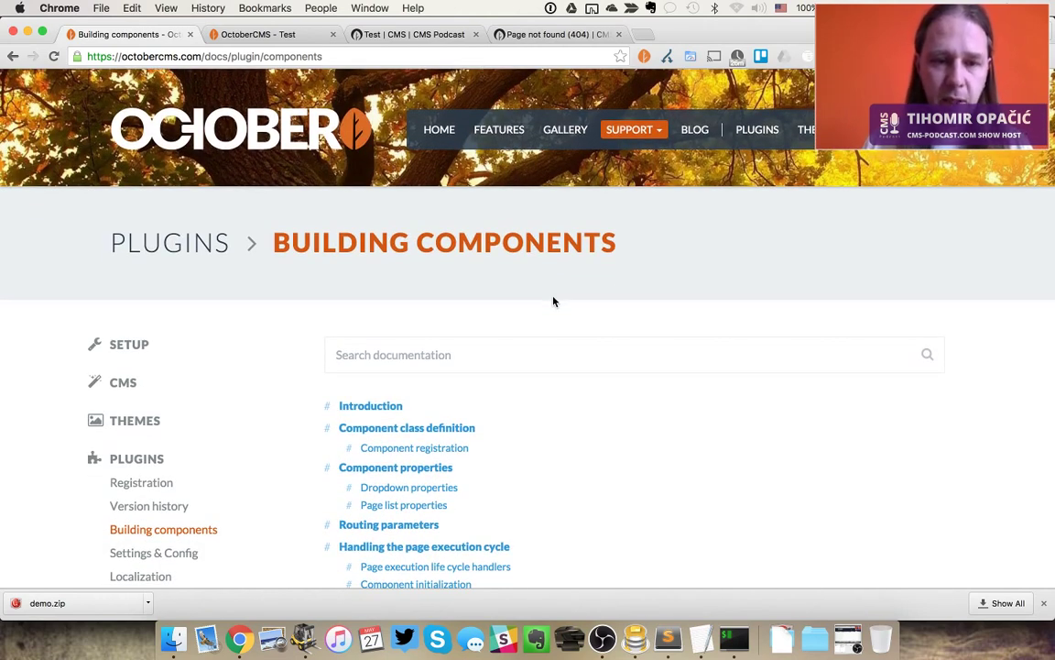
{"action": "scroll", "coordinate": [306, 465], "scroll_direction": "down", "scroll_amount": 3}
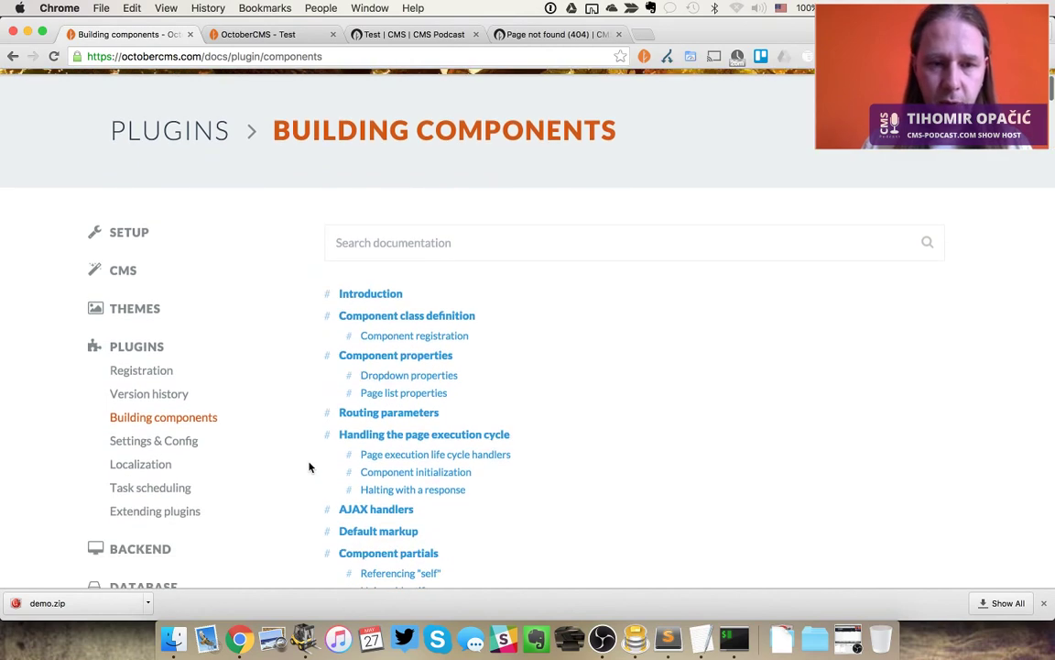
Close every open file in Sublime Text, then return to the CMS backend's Test page
{"action": "key", "text": "cmd+Tab"}
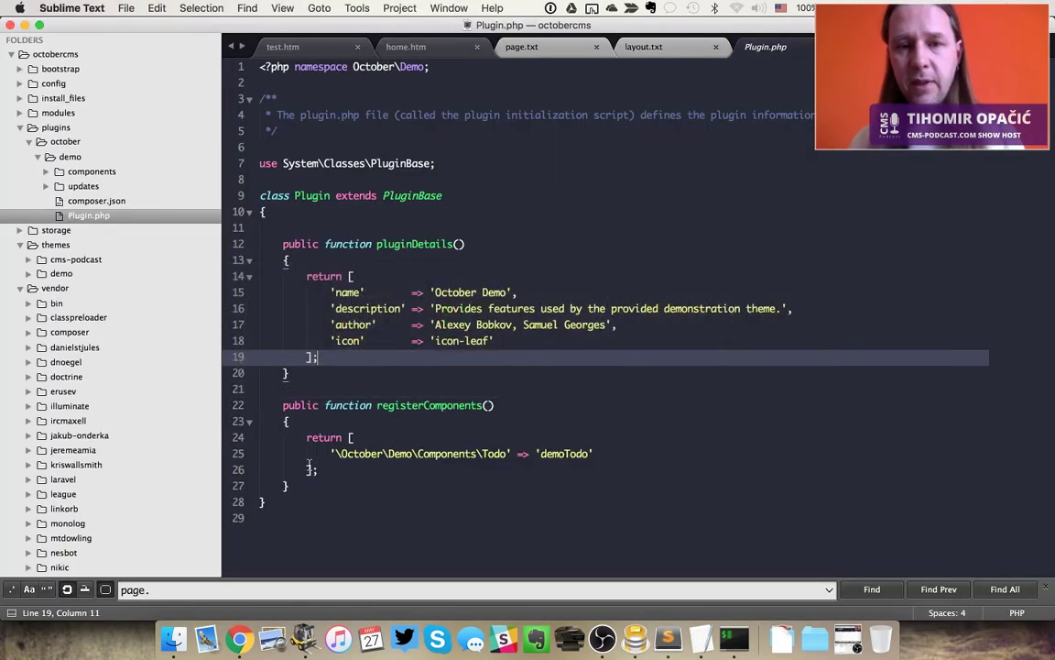
{"action": "key", "text": "super+w"}
{"action": "key", "text": "super+w"}
{"action": "key", "text": "super+w"}
{"action": "key", "text": "super+w"}
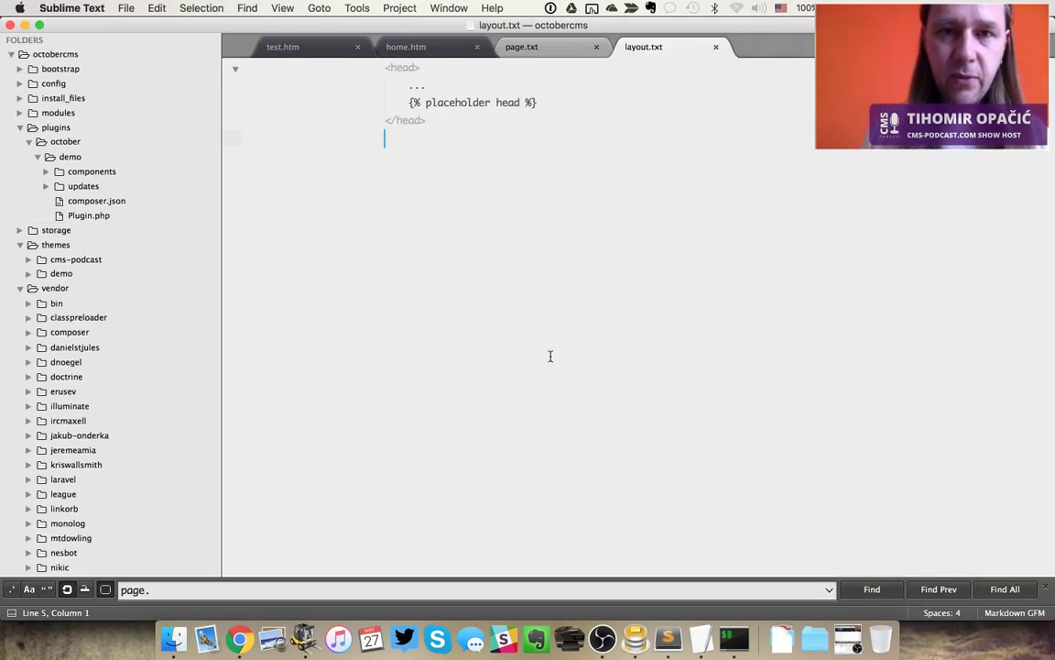
{"action": "key", "text": "super+w"}
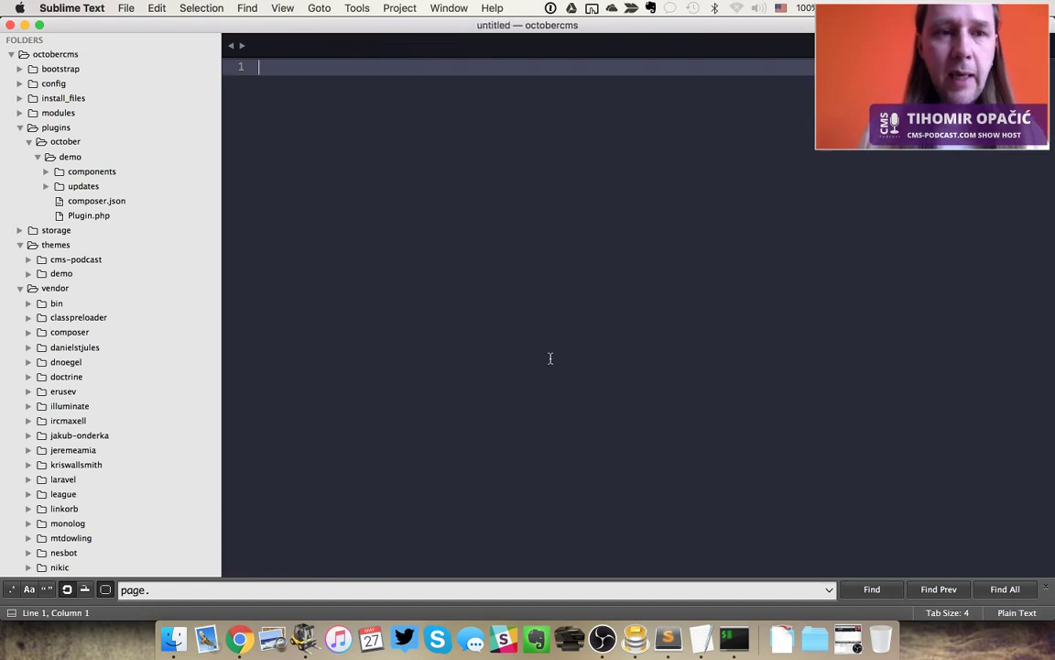
{"action": "key", "text": "super+Tab"}
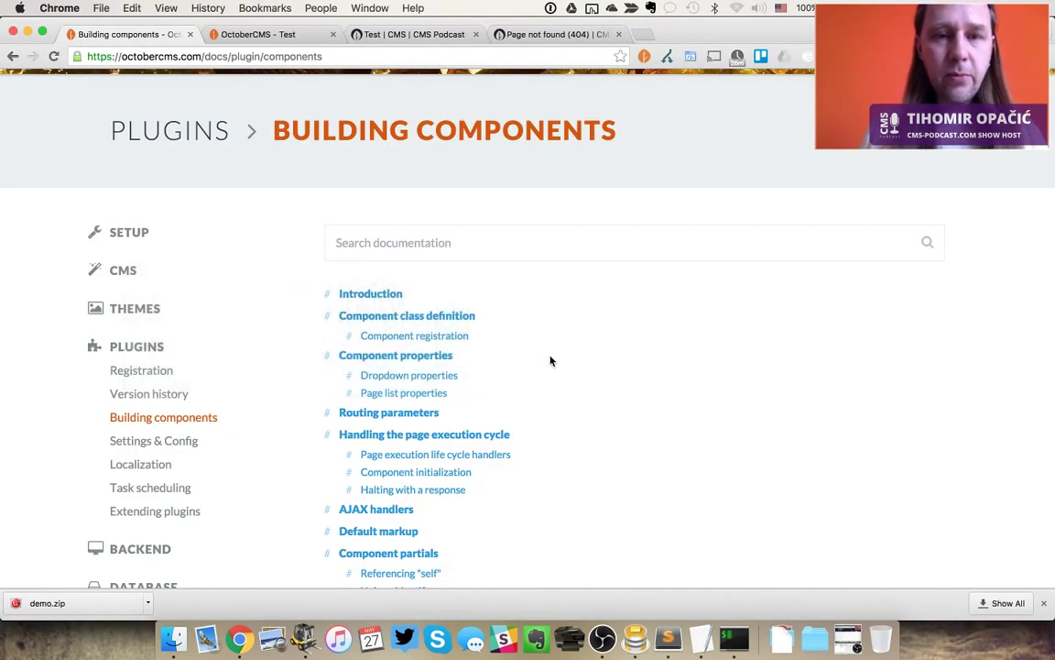
{"action": "key", "text": "ctrl+Tab"}
{"action": "key", "text": "ctrl+Tab"}
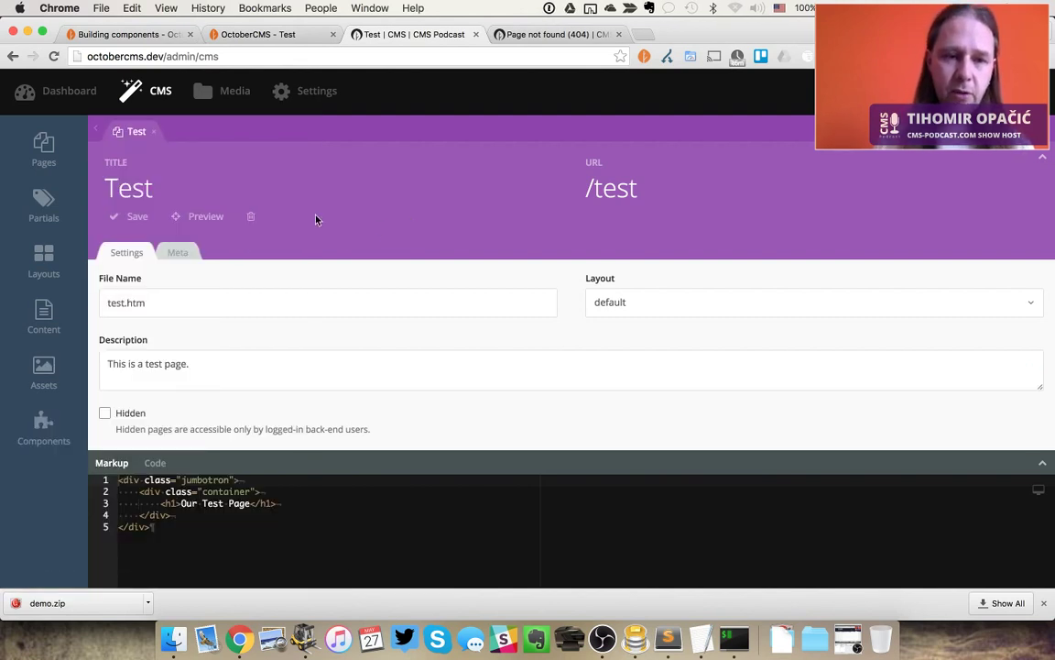
Find Todo List under October Demo components and confirm the front-end /todo shows Page not found
{"action": "mouse_move", "coordinate": [56, 433]}
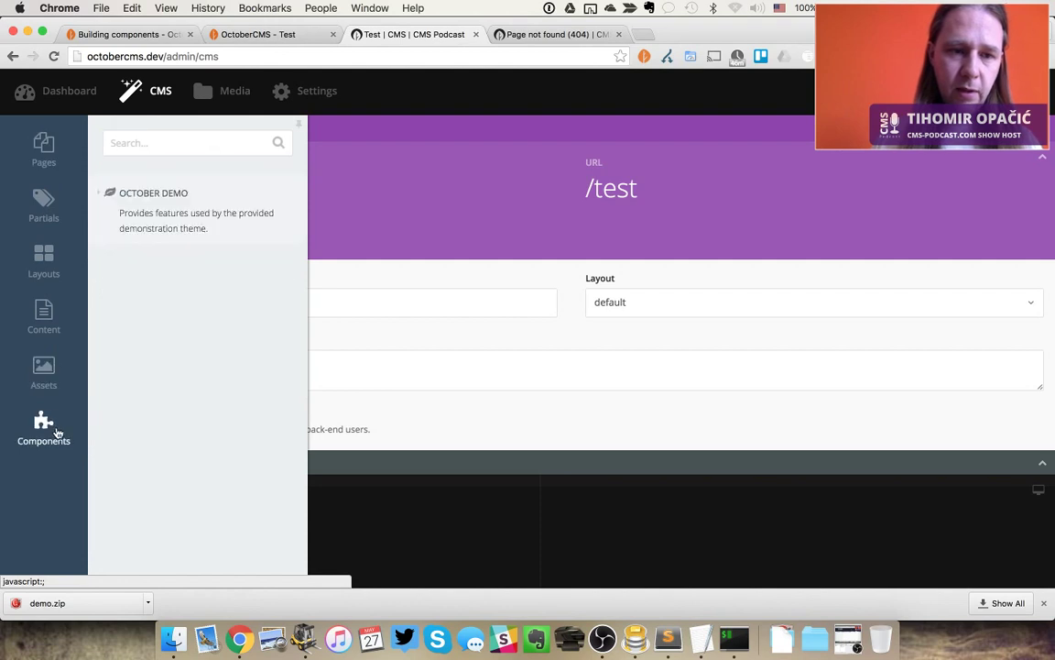
{"action": "left_click", "coordinate": [105, 197]}
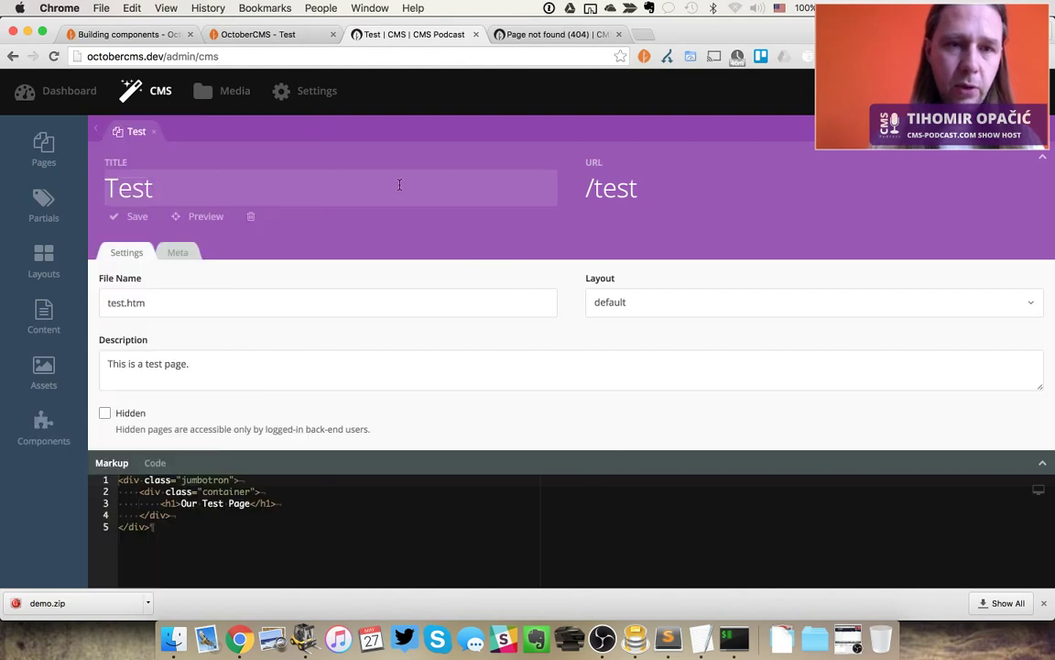
{"action": "key", "text": "super+alt+Left"}
{"action": "double_click", "coordinate": [172, 56]}
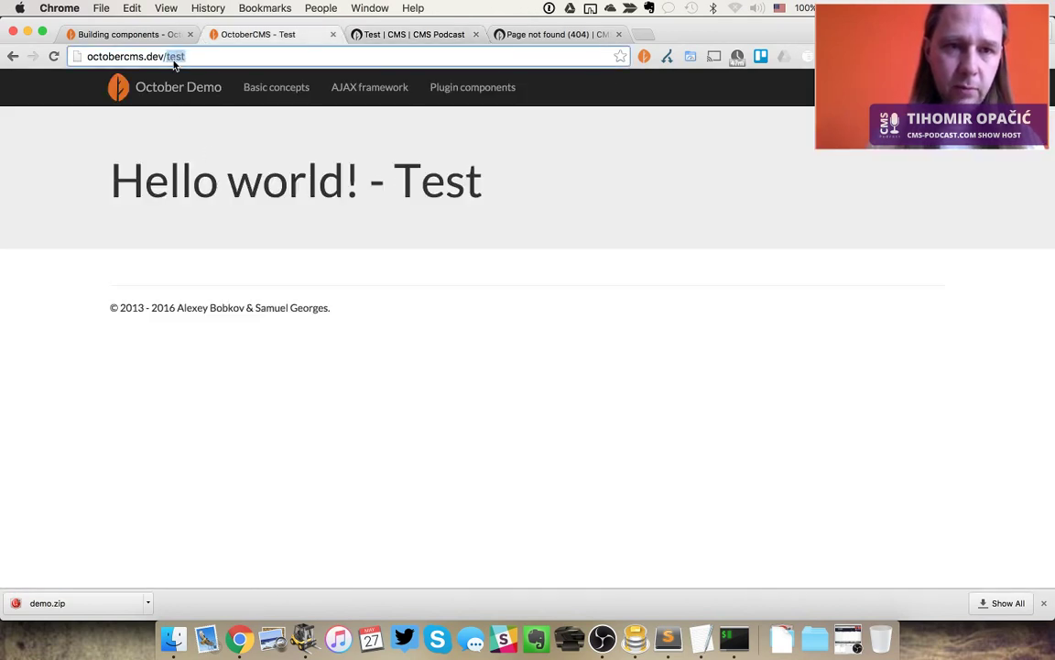
{"action": "type", "text": "todo"}
{"action": "key", "text": "Return"}
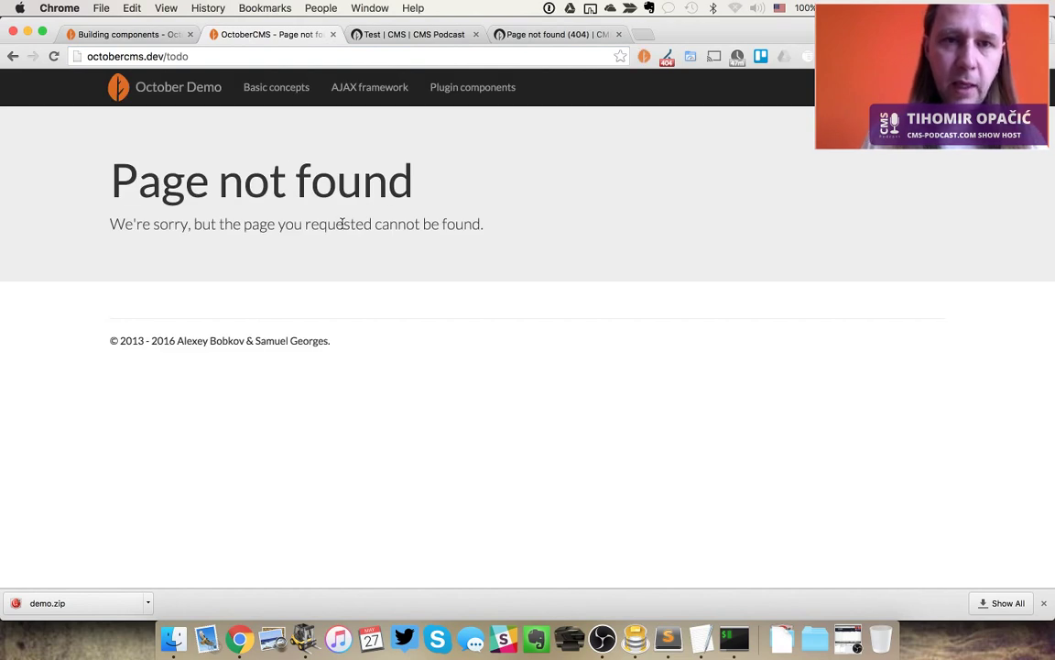
{"action": "key", "text": "ctrl+Tab"}
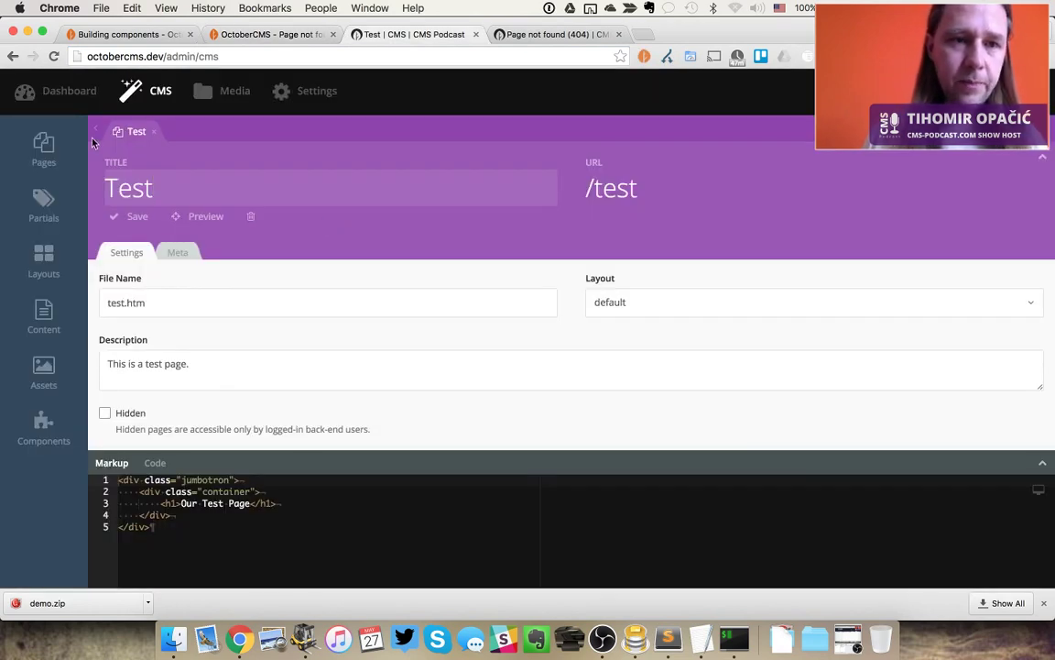
Create a new page titled 'Todo' at /todo with the default layout and save it
{"action": "left_click", "coordinate": [42, 149]}
{"action": "left_click", "coordinate": [147, 143]}
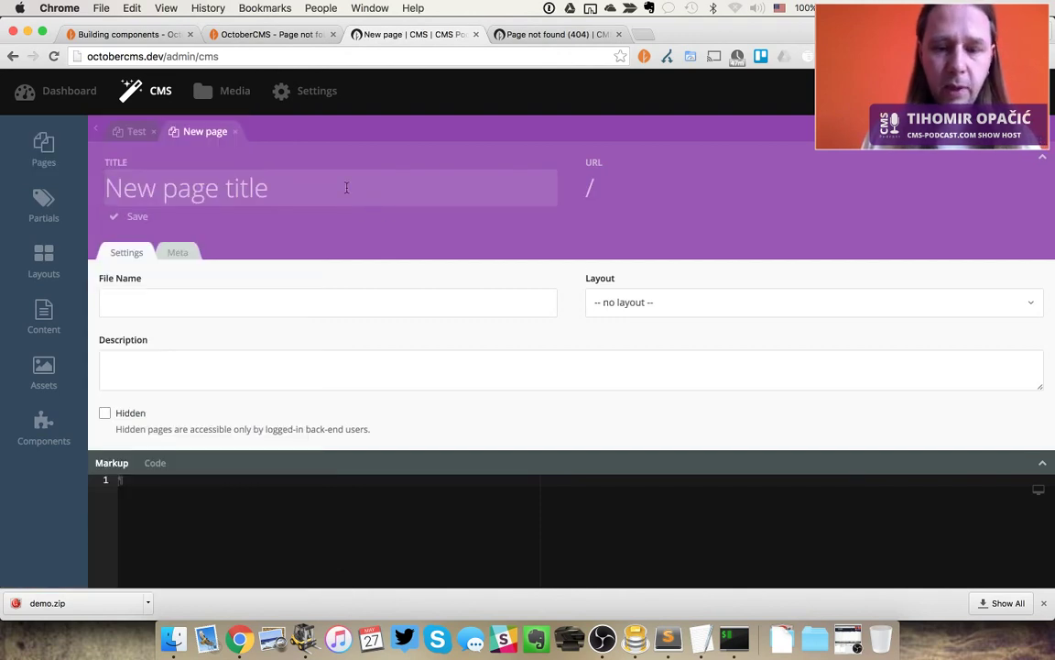
{"action": "type", "text": "Todo"}
{"action": "key", "text": "Tab"}
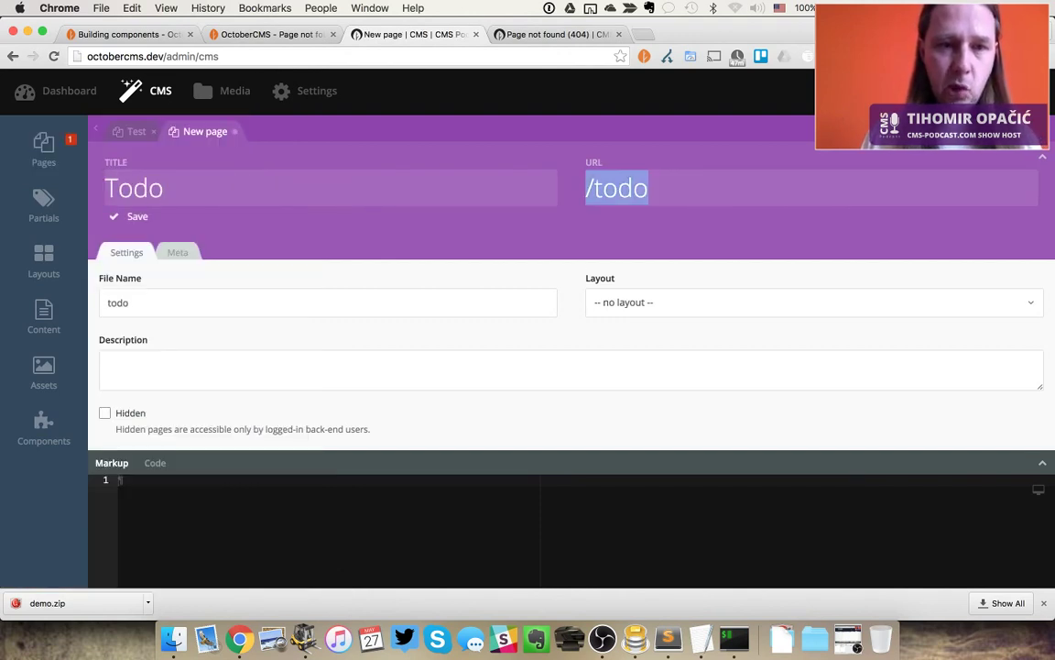
{"action": "key", "text": "Tab"}
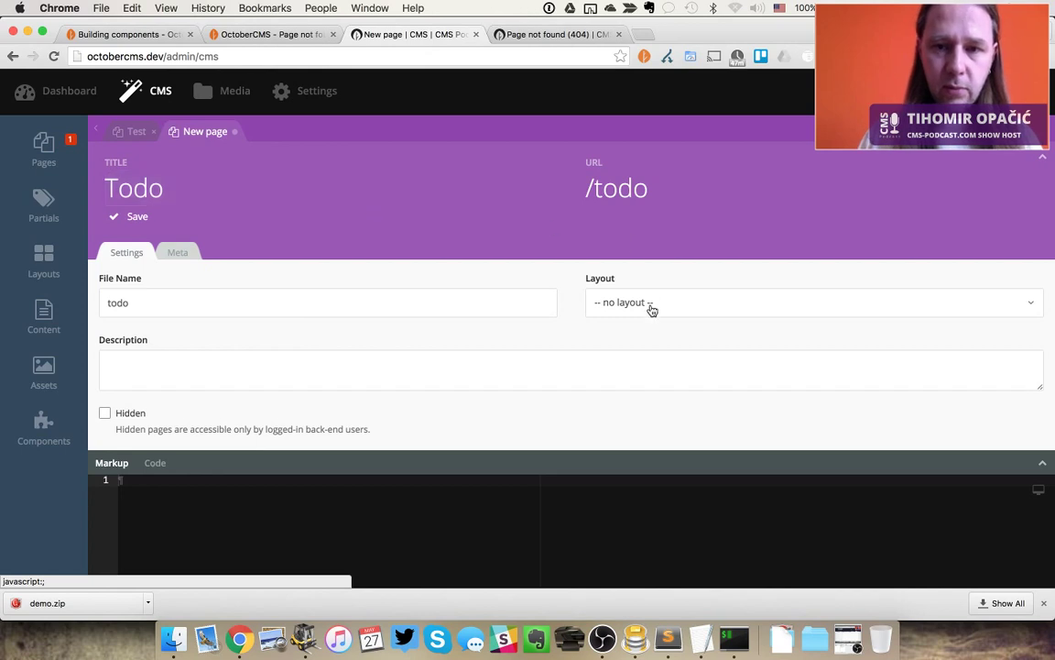
{"action": "left_click", "coordinate": [651, 305]}
{"action": "left_click", "coordinate": [631, 379]}
{"action": "key", "text": "ctrl+s"}
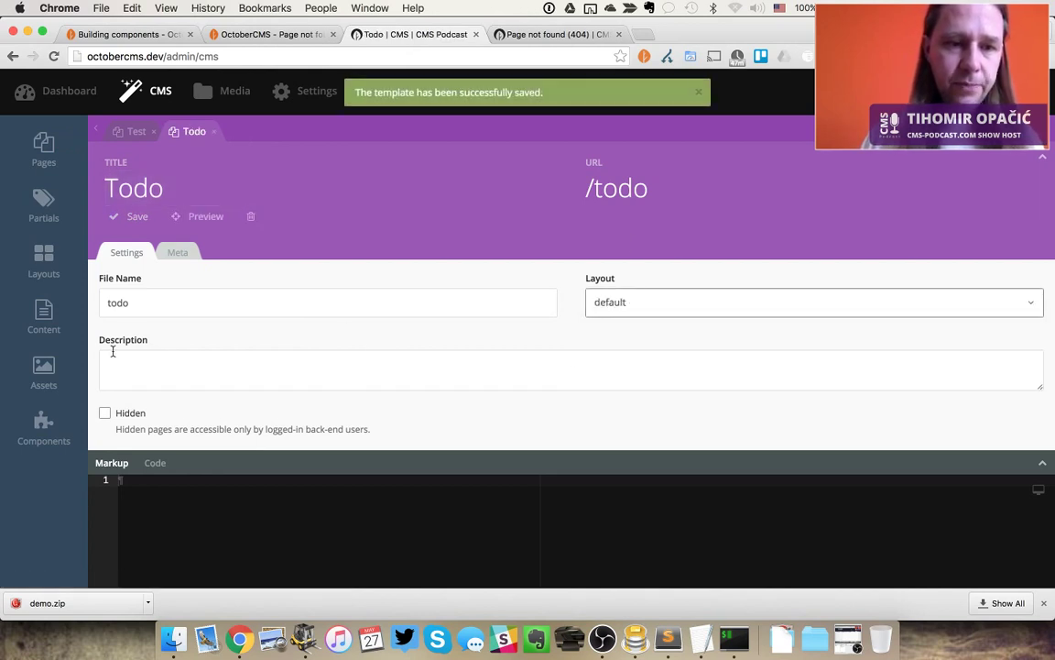
{"action": "left_click", "coordinate": [47, 423]}
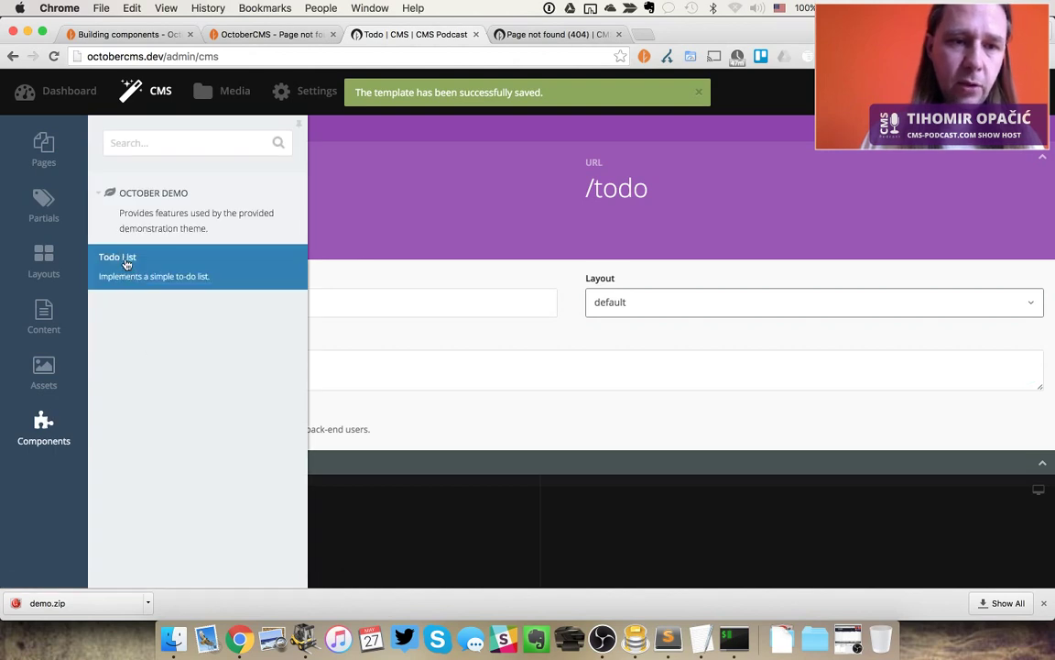
Attach the Todo List component to the Todo page and check the front-end /todo page
{"action": "left_click_drag", "start_coordinate": [106, 263], "coordinate": [389, 208]}
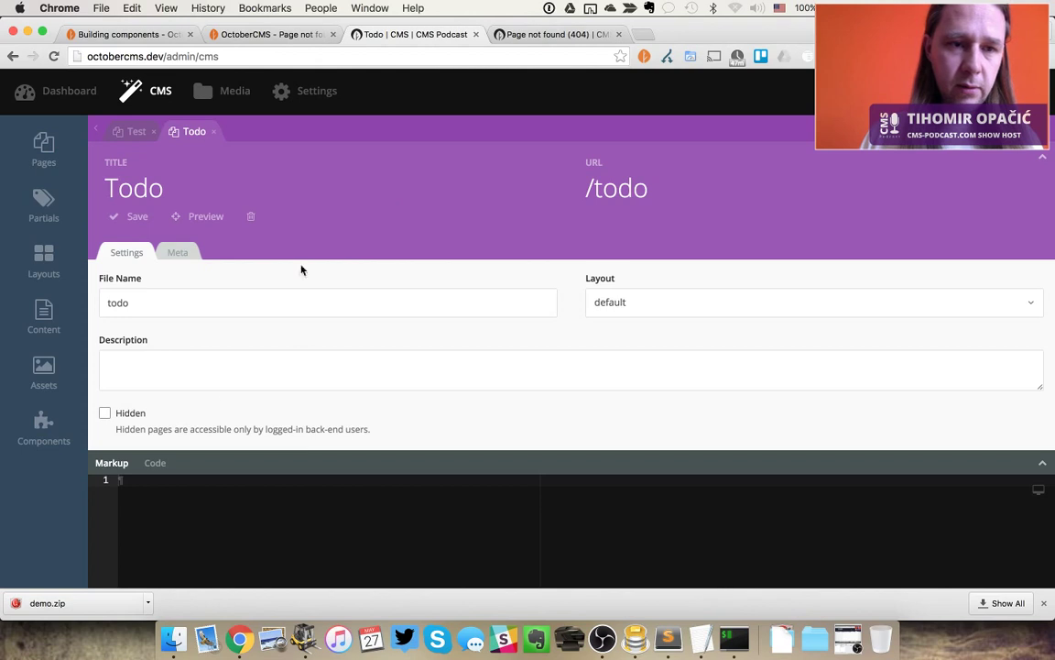
{"action": "left_click", "coordinate": [43, 429]}
{"action": "left_click_drag", "start_coordinate": [160, 271], "coordinate": [148, 231]}
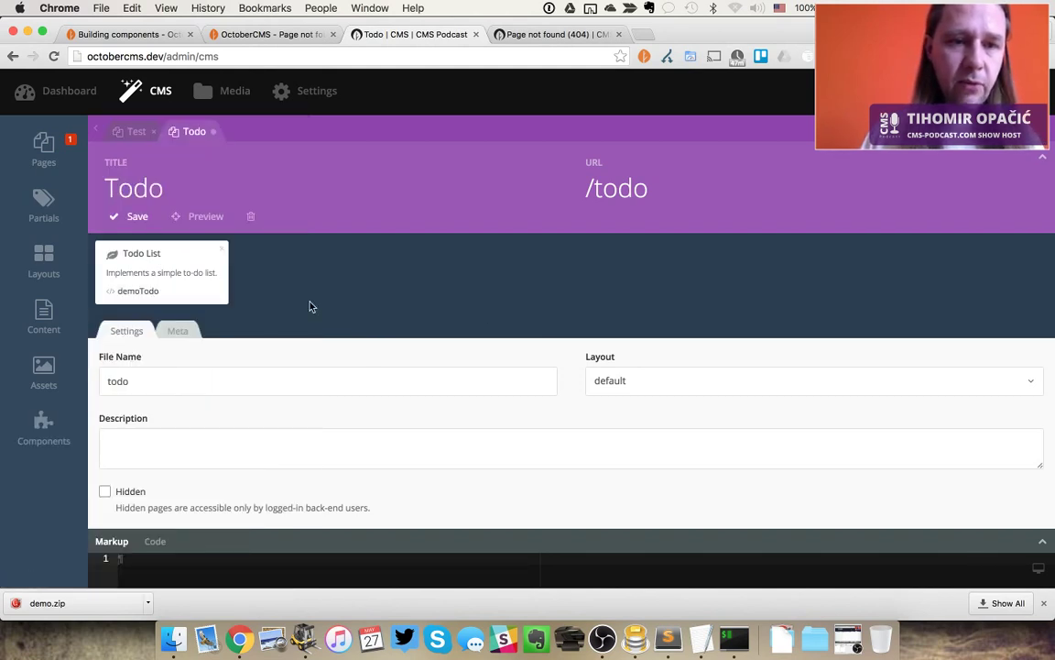
{"action": "scroll", "coordinate": [309, 306], "scroll_direction": "down", "scroll_amount": 3}
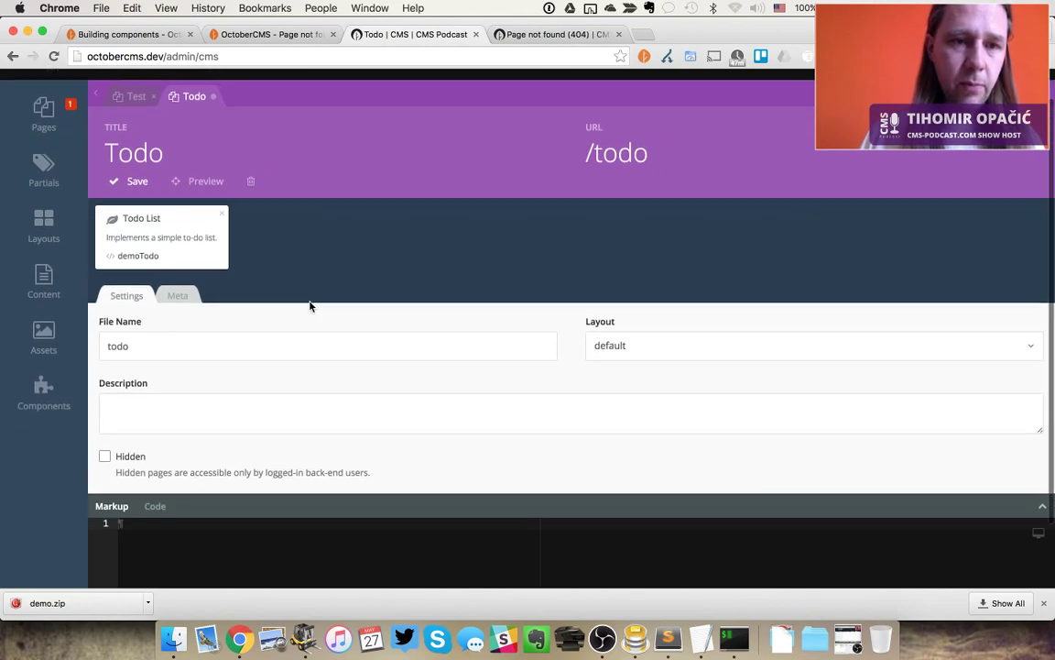
{"action": "key", "text": "super+alt+Left"}
{"action": "key", "text": "super+r"}
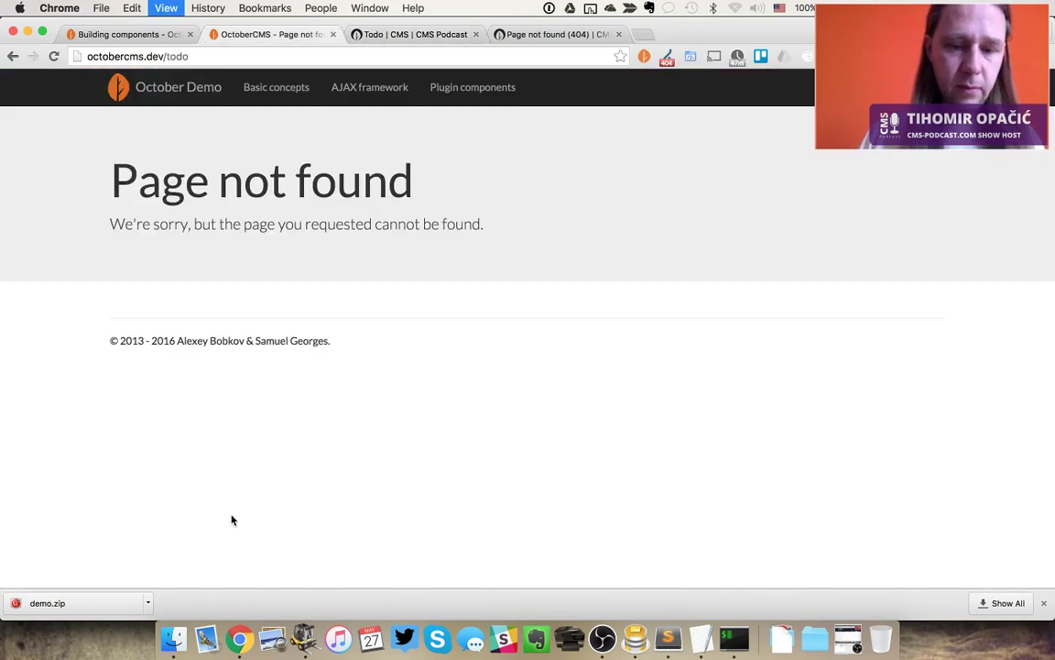
{"action": "key", "text": "super+alt+Right"}
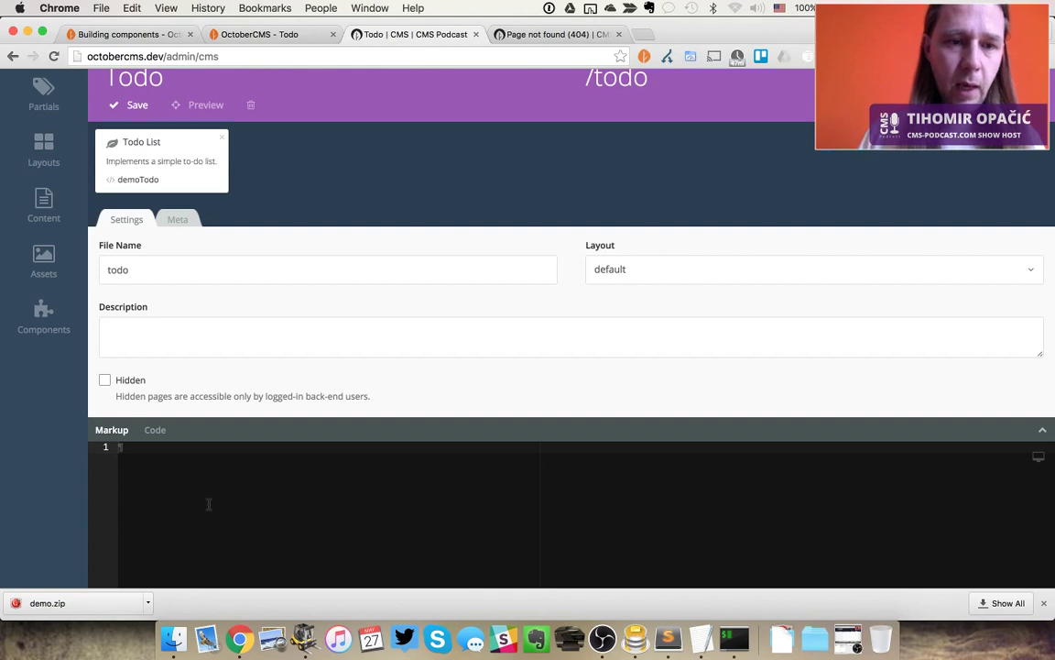
Write {% component "demoTodo" %} into the page markup and save the page
{"action": "type", "text": "{"}
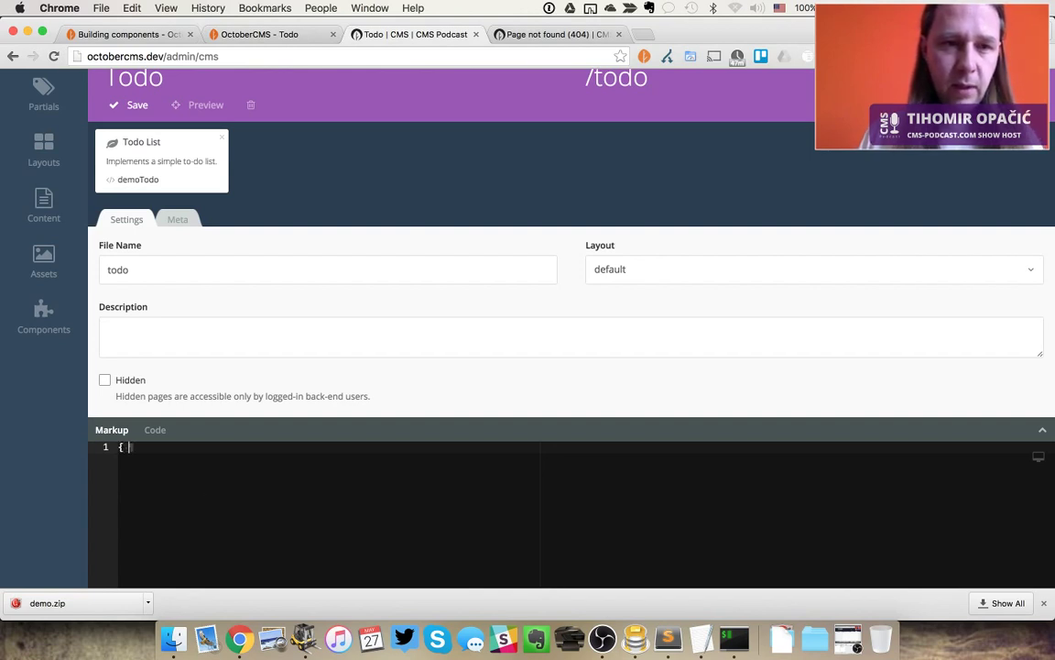
{"action": "left_click", "coordinate": [38, 312]}
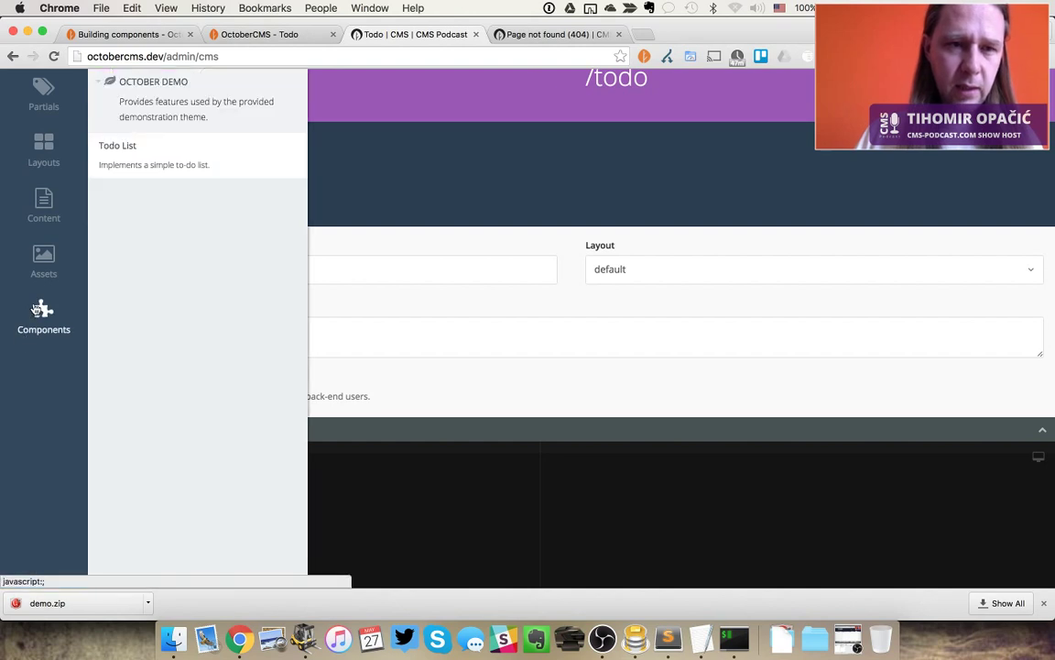
{"action": "left_click_drag", "start_coordinate": [117, 149], "coordinate": [248, 503]}
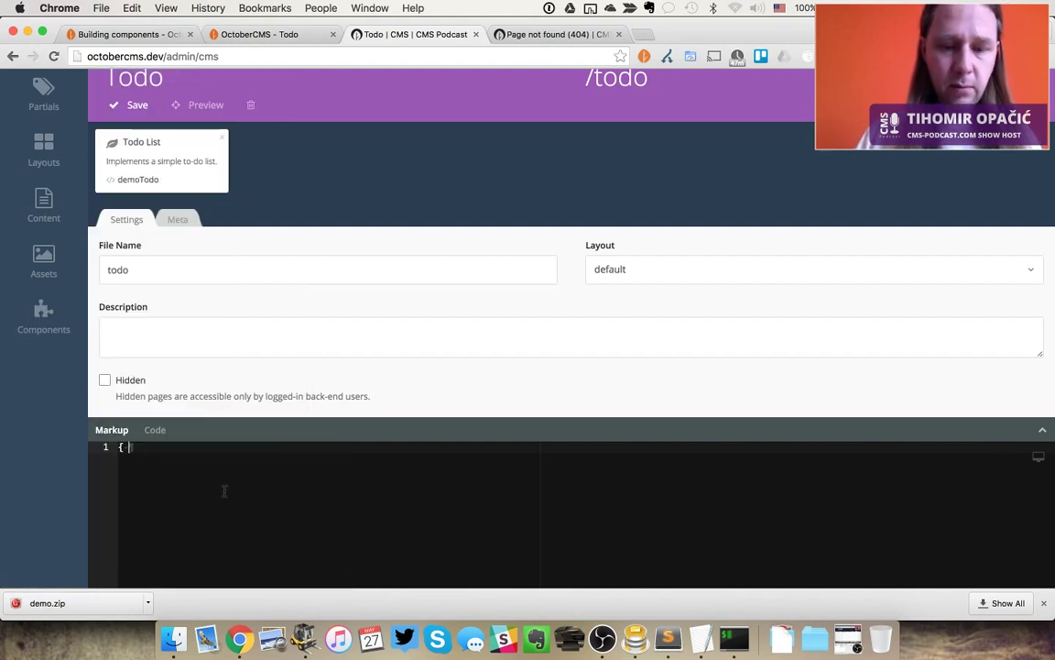
{"action": "type", "text": "component"}
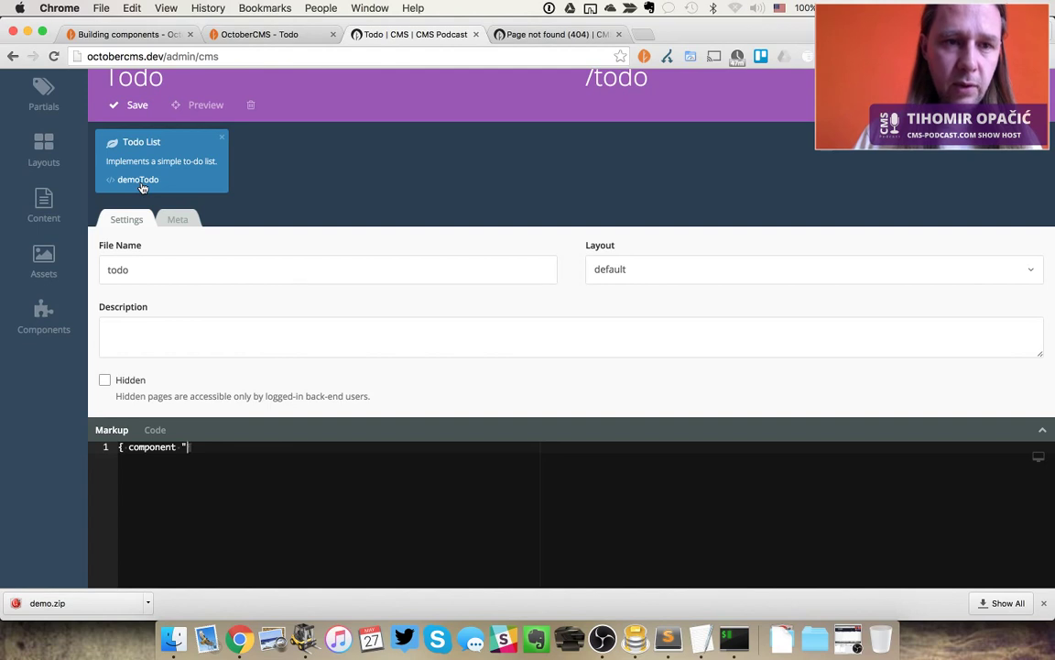
{"action": "type", "text": "\"demoTodo\" "}
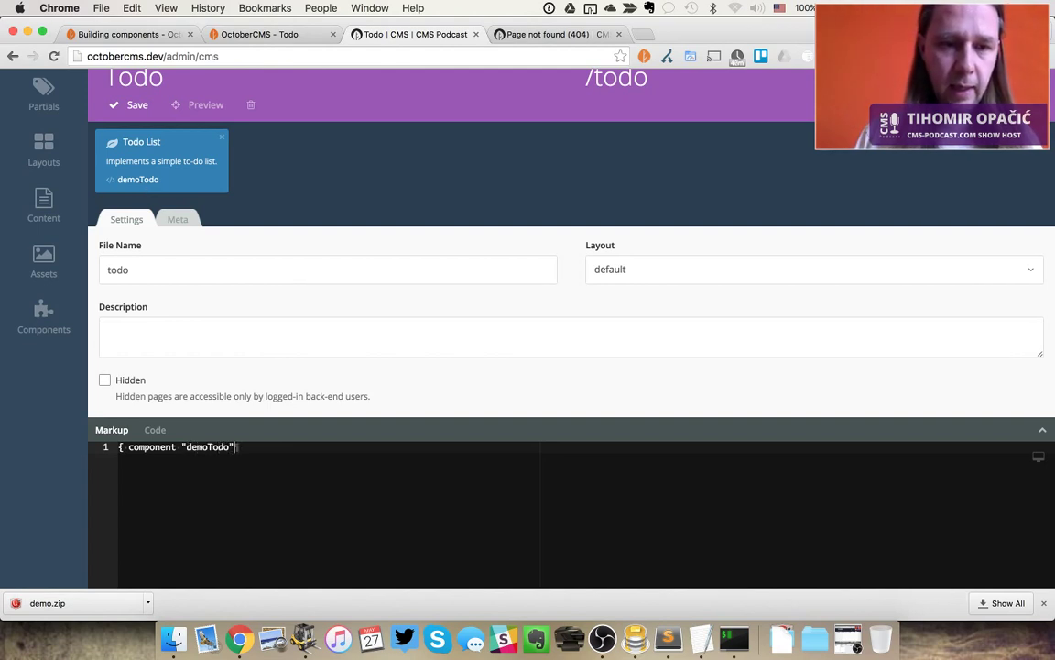
{"action": "type", "text": "%"}
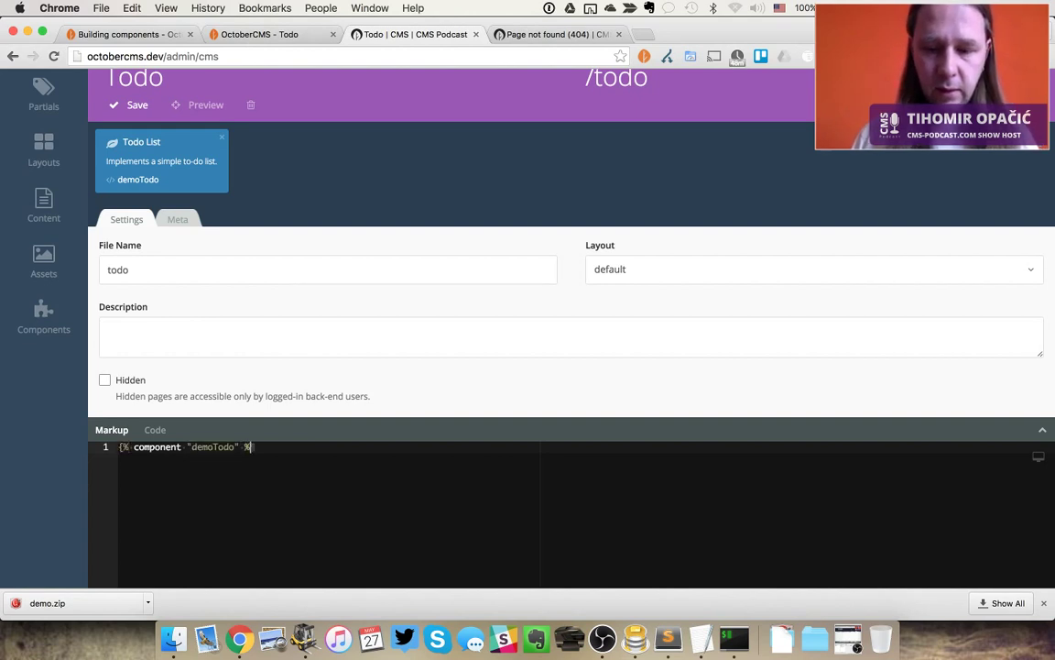
{"action": "type", "text": "}"}
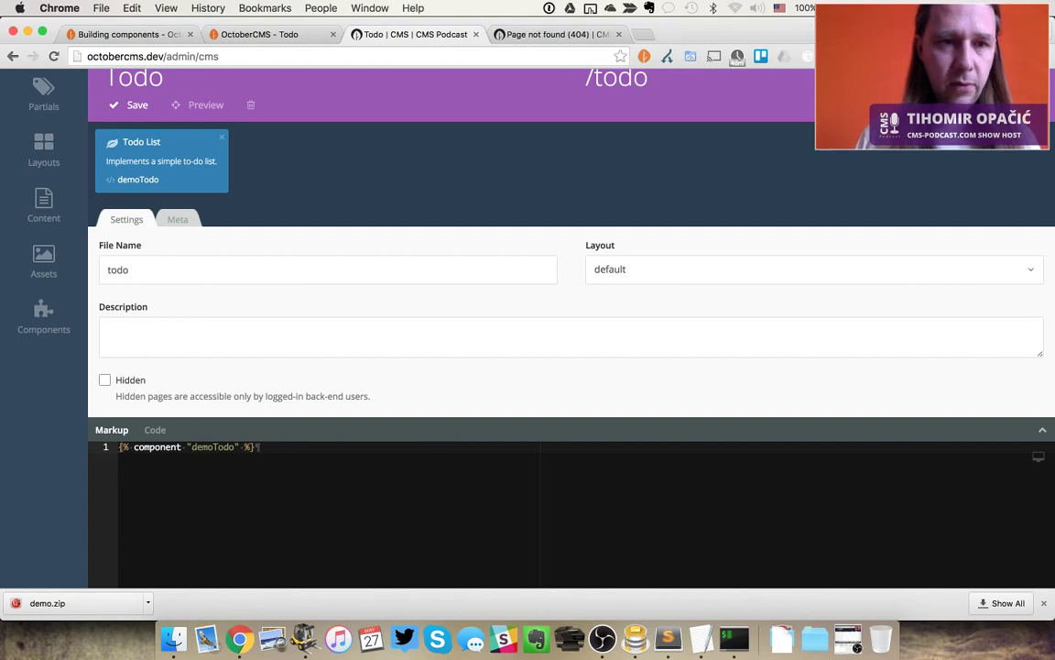
{"action": "key", "text": "super+s"}
{"action": "key", "text": "super+Tab"}
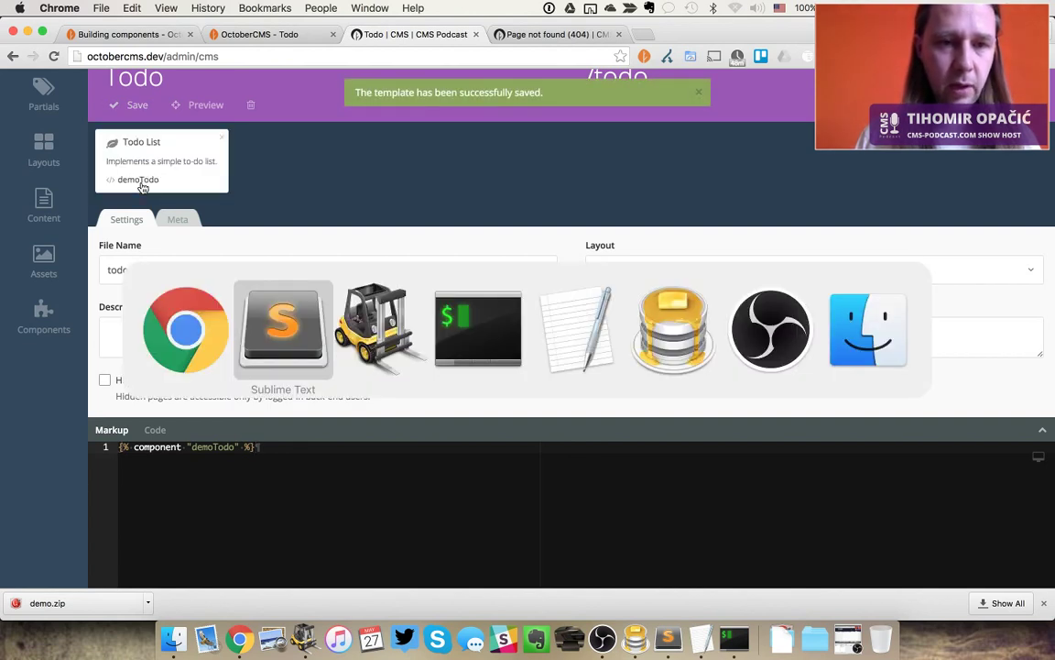
{"action": "key", "text": "Escape"}
{"action": "key", "text": "ctrl+shift+Tab"}
Reload /todo, add to-do items 'First' and 'Second', then delete both
{"action": "key", "text": "super+r"}
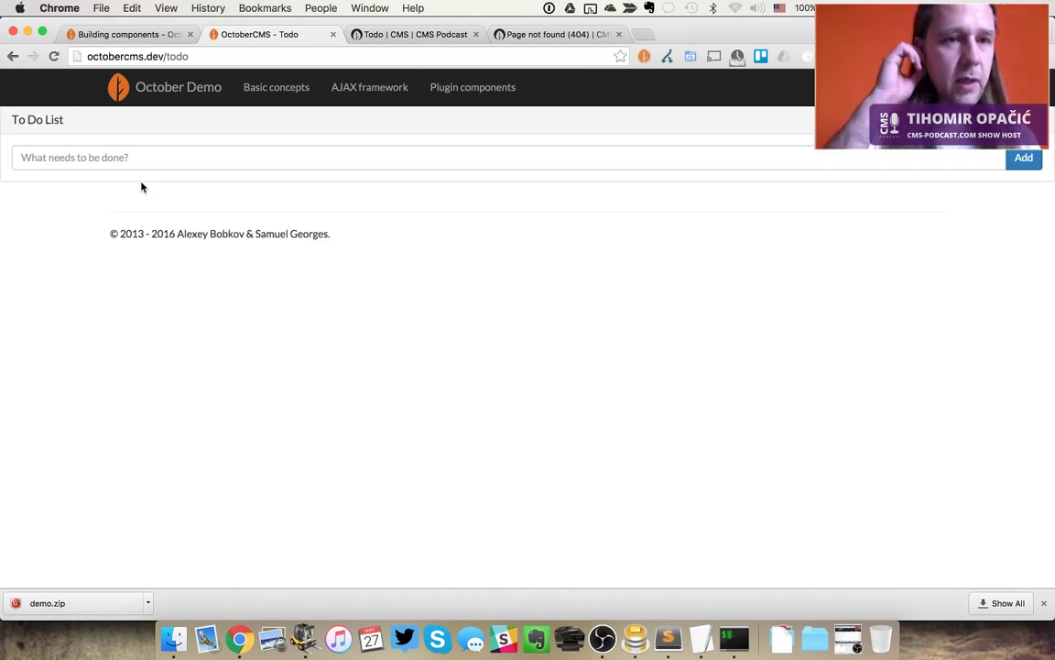
{"action": "left_click", "coordinate": [165, 157]}
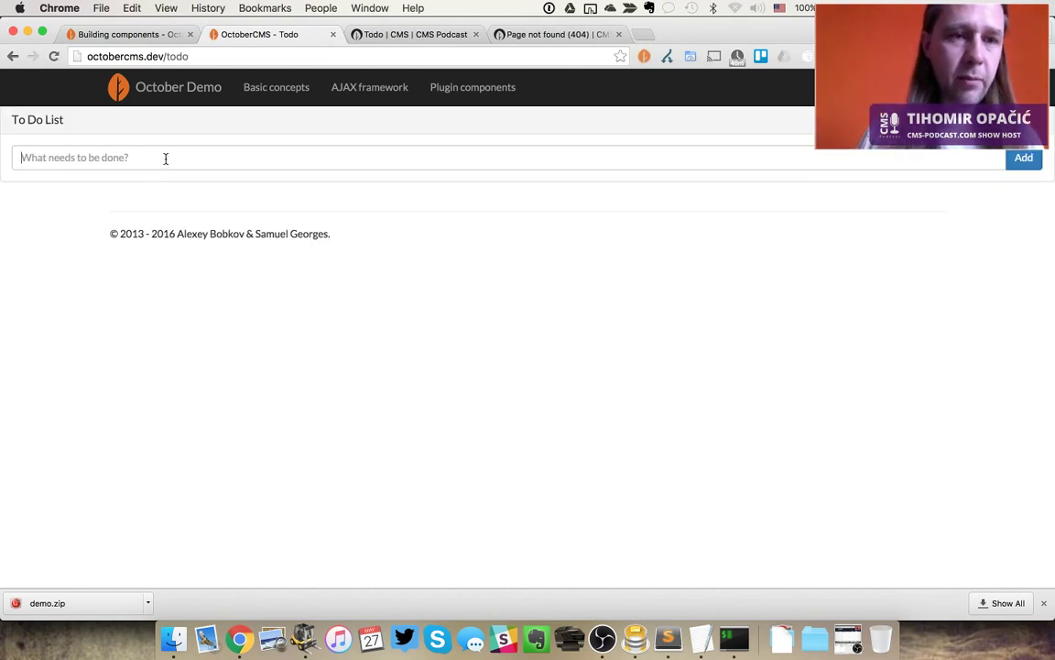
{"action": "type", "text": "First"}
{"action": "key", "text": "Return"}
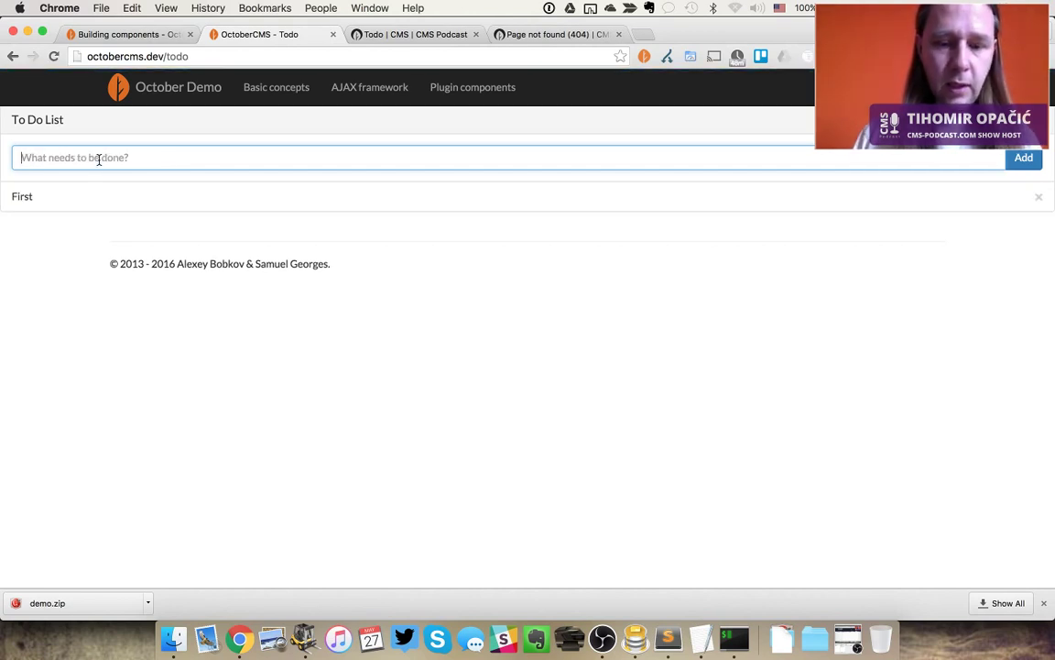
{"action": "type", "text": "Second"}
{"action": "key", "text": "Return"}
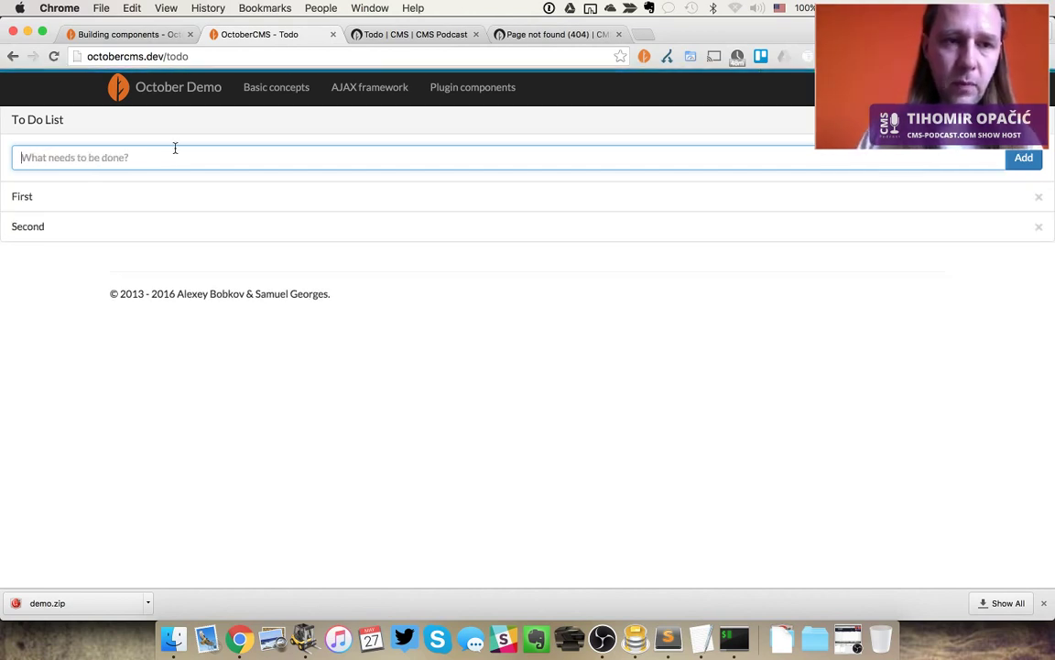
{"action": "left_click", "coordinate": [1039, 198]}
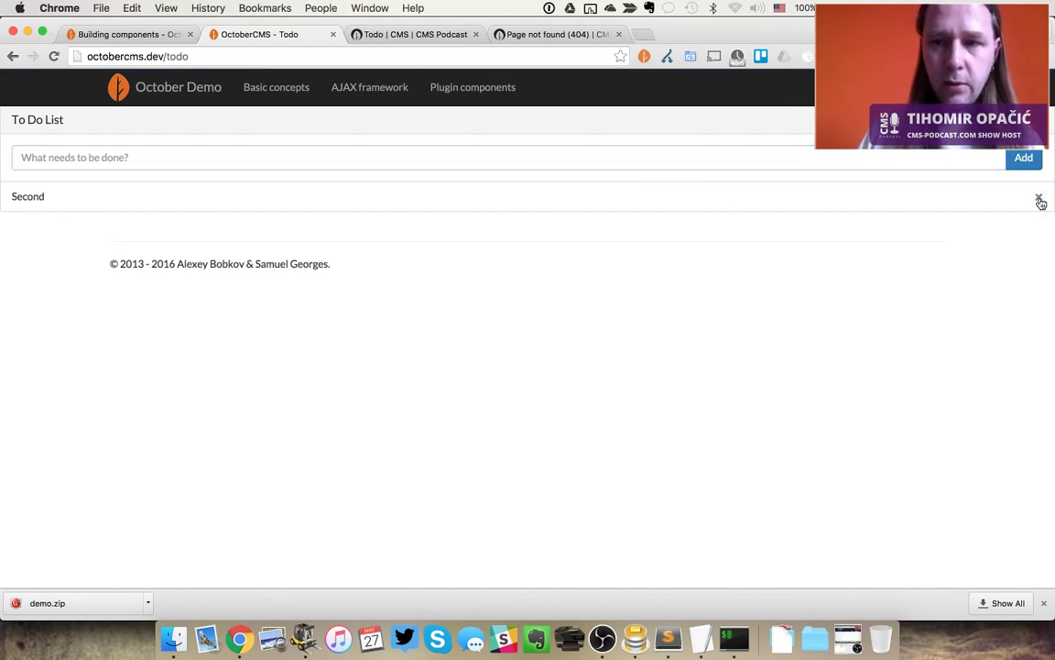
{"action": "left_click", "coordinate": [1039, 198]}
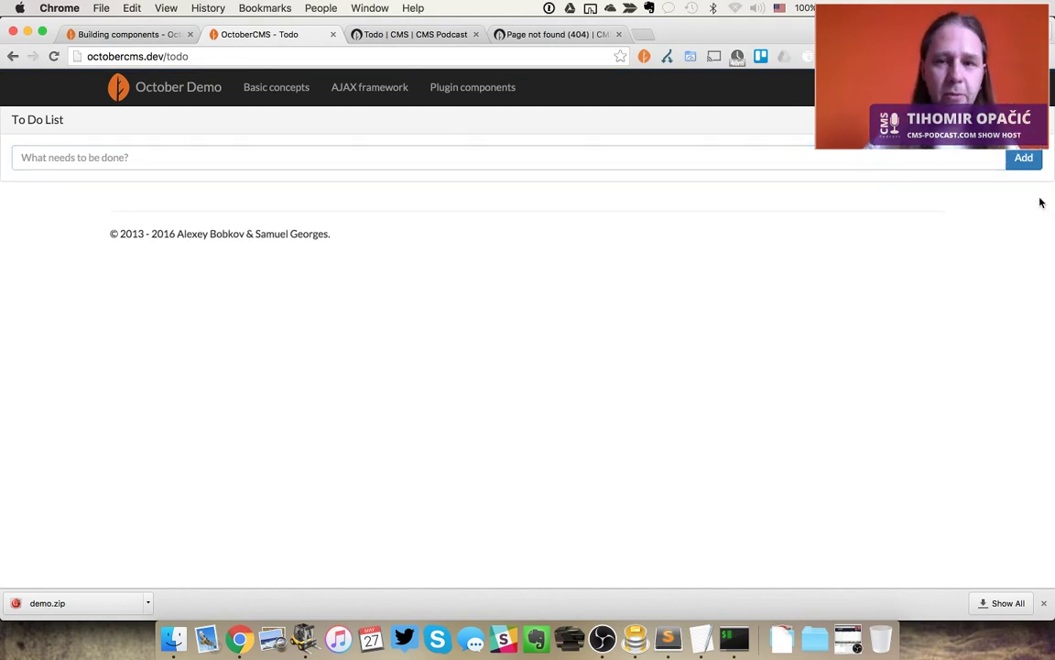
{"action": "key", "text": "ctrl+shift+Tab"}
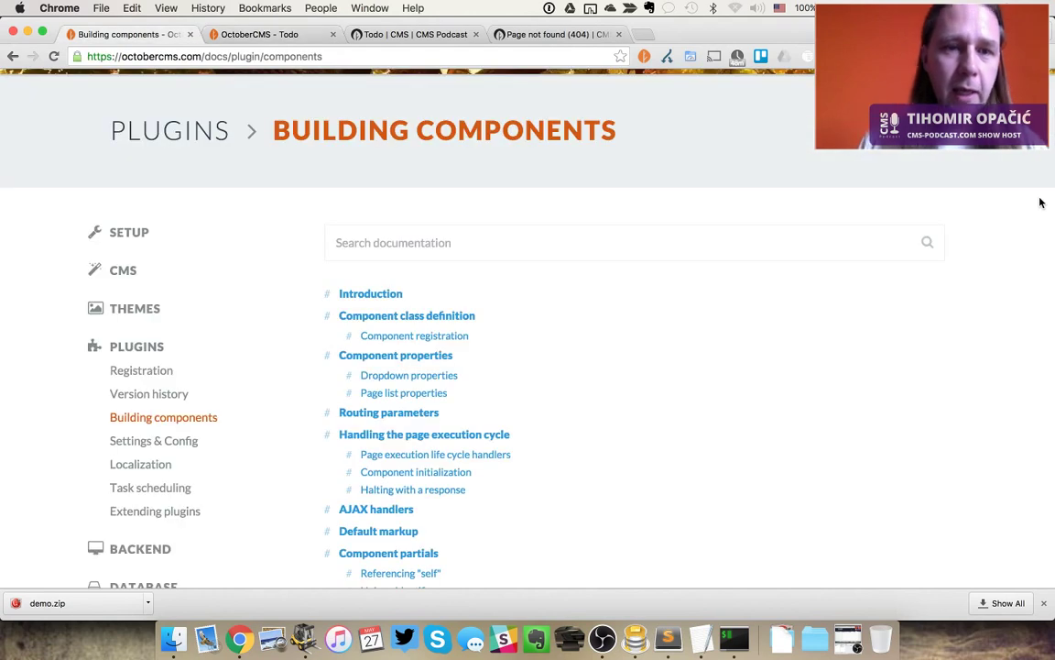
Go from the Todo page editor to Settings > Updates > Install products
{"action": "key", "text": "ctrl+Tab"}
{"action": "key", "text": "ctrl+Tab"}
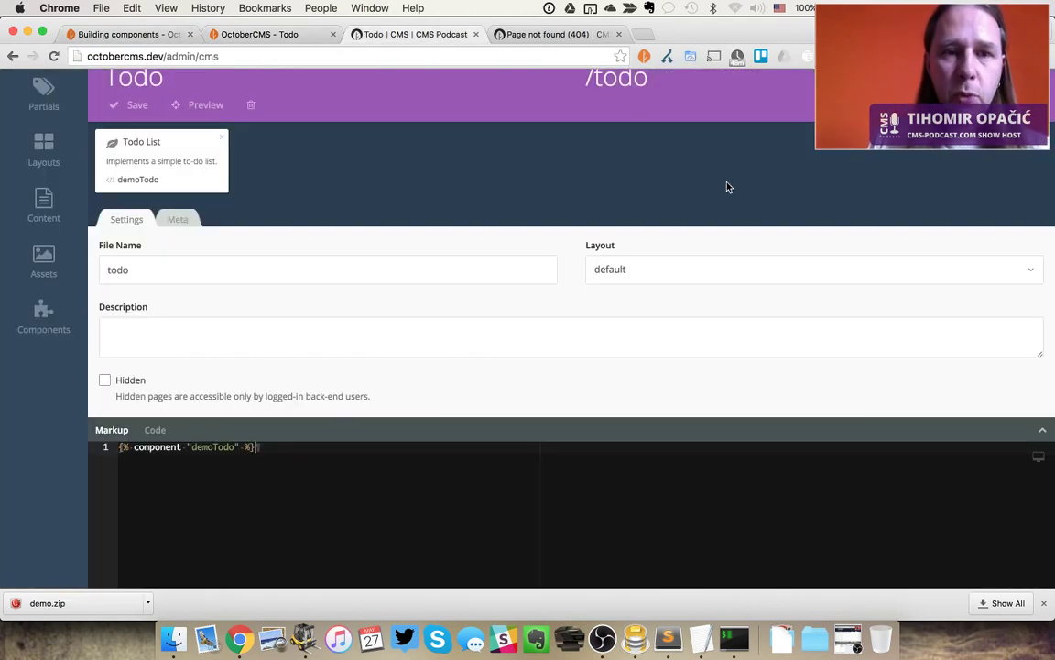
{"action": "left_click", "coordinate": [45, 317]}
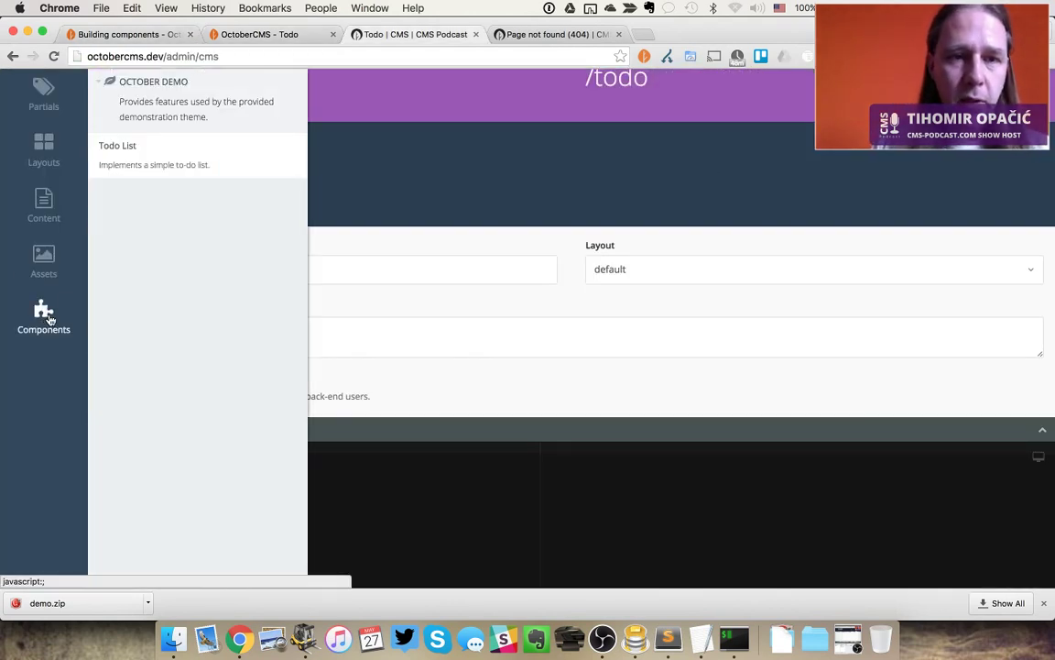
{"action": "scroll", "coordinate": [501, 163], "scroll_direction": "up", "scroll_amount": 3}
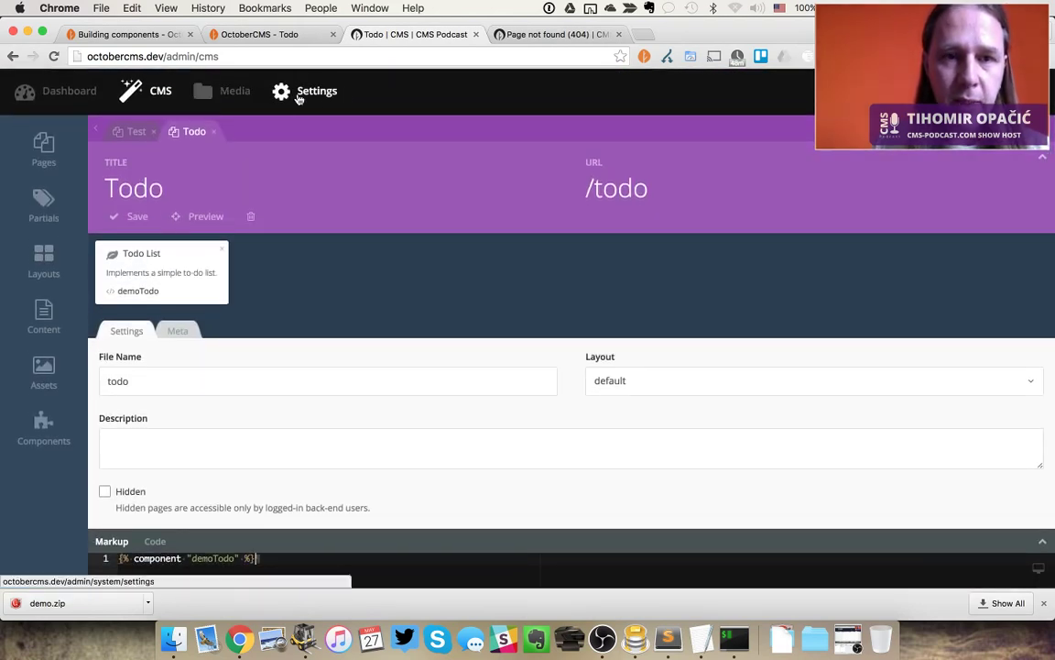
{"action": "left_click", "coordinate": [299, 95]}
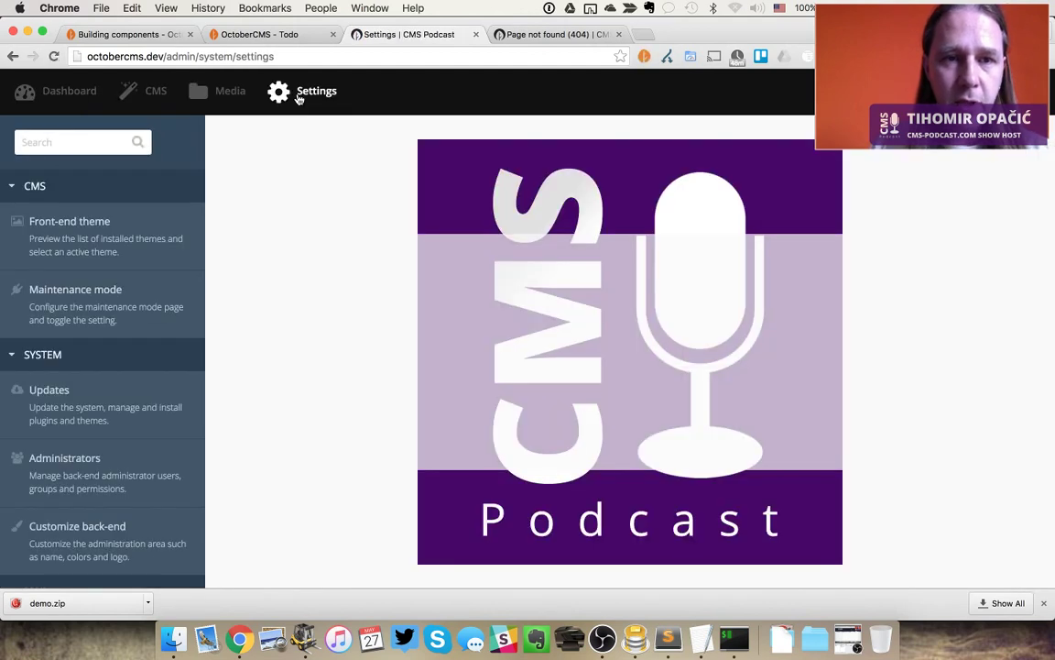
{"action": "scroll", "coordinate": [130, 448], "scroll_direction": "down", "scroll_amount": 4}
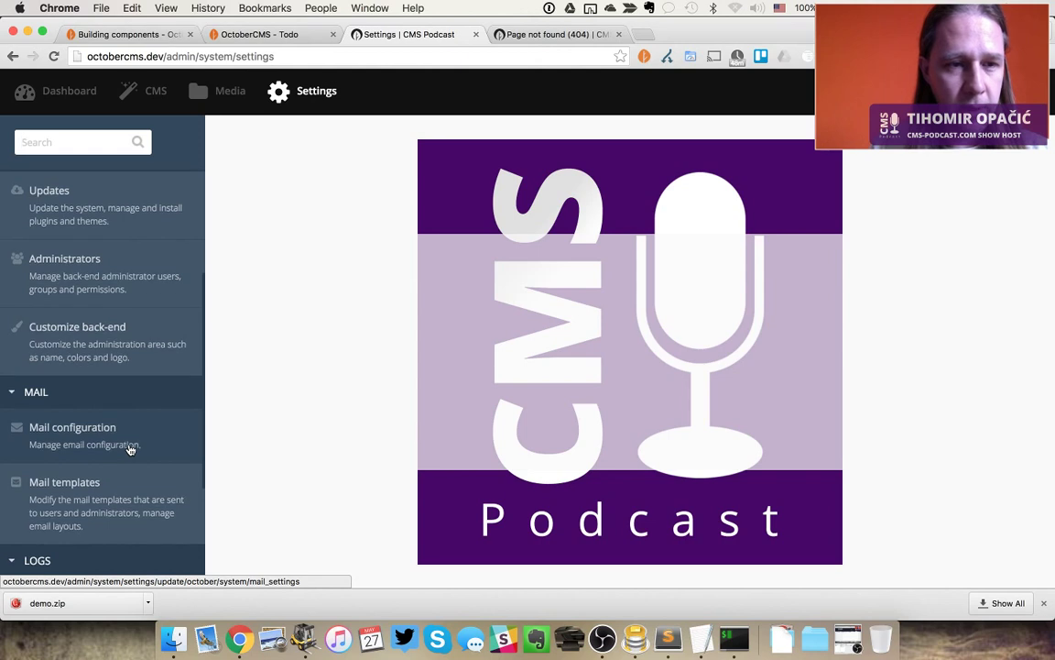
{"action": "scroll", "coordinate": [130, 447], "scroll_direction": "up", "scroll_amount": 5}
{"action": "left_click", "coordinate": [141, 423]}
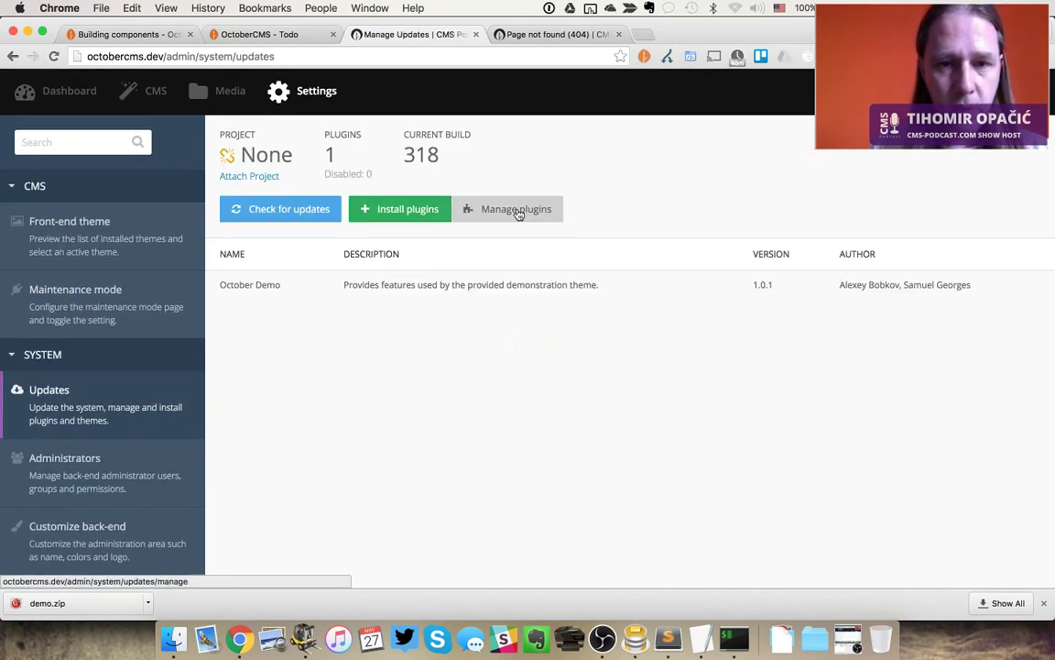
{"action": "left_click", "coordinate": [400, 207]}
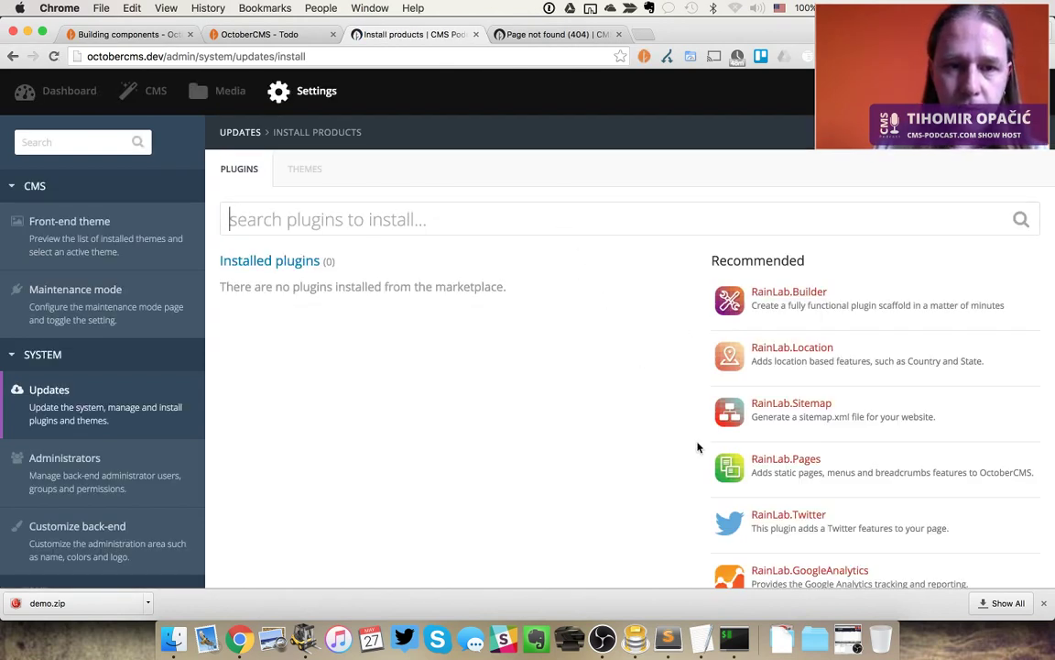
Search for 'blog' and install the RainLab Blog plugin
{"action": "type", "text": "blog"}
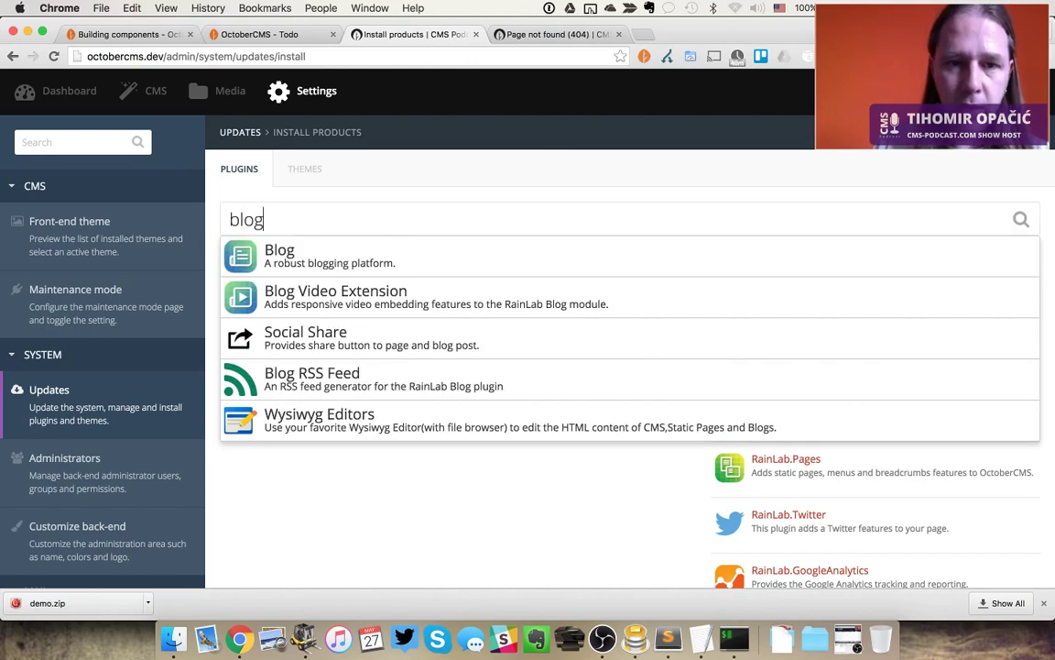
{"action": "key", "text": "Down"}
{"action": "key", "text": "Return"}
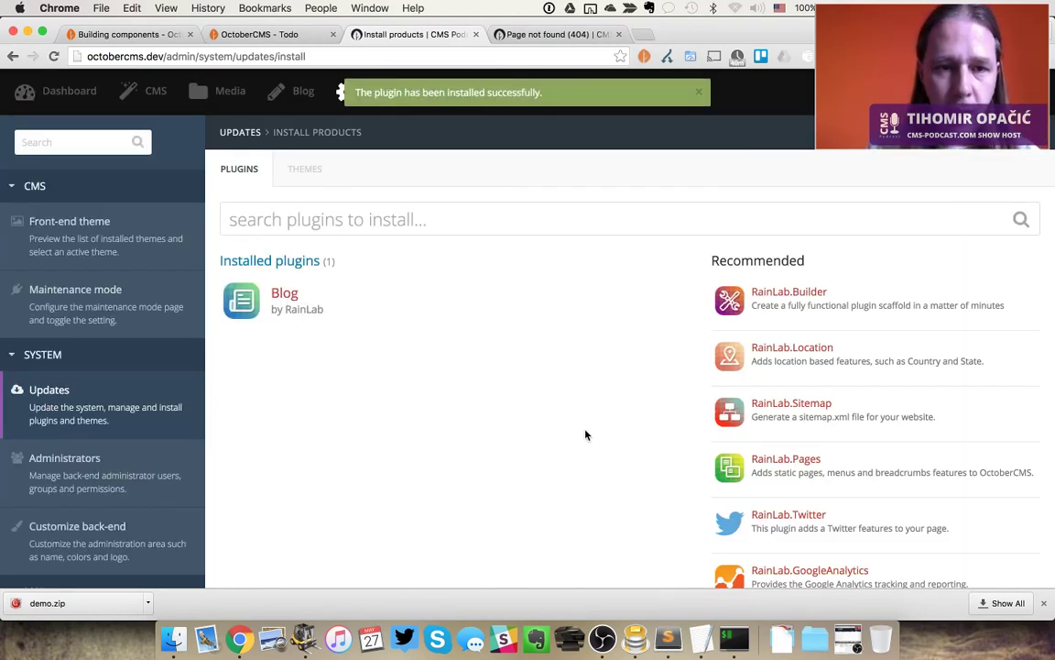
{"action": "left_click", "coordinate": [151, 93]}
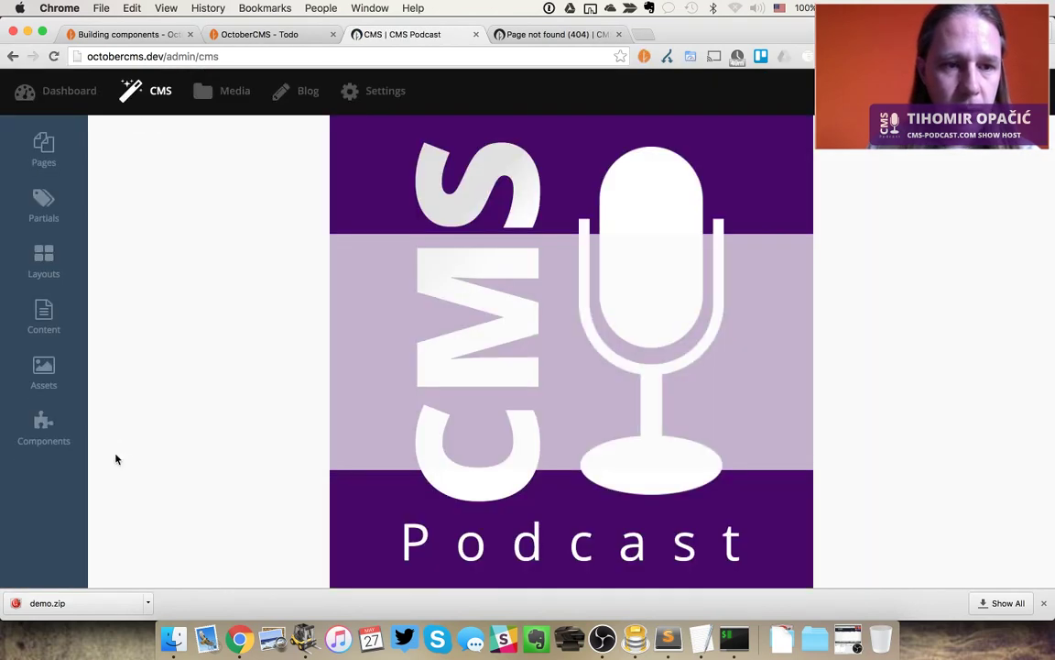
Reveal the BLOG components Category List, Post and Post List, dismissing the placement alert
{"action": "left_click", "coordinate": [58, 446]}
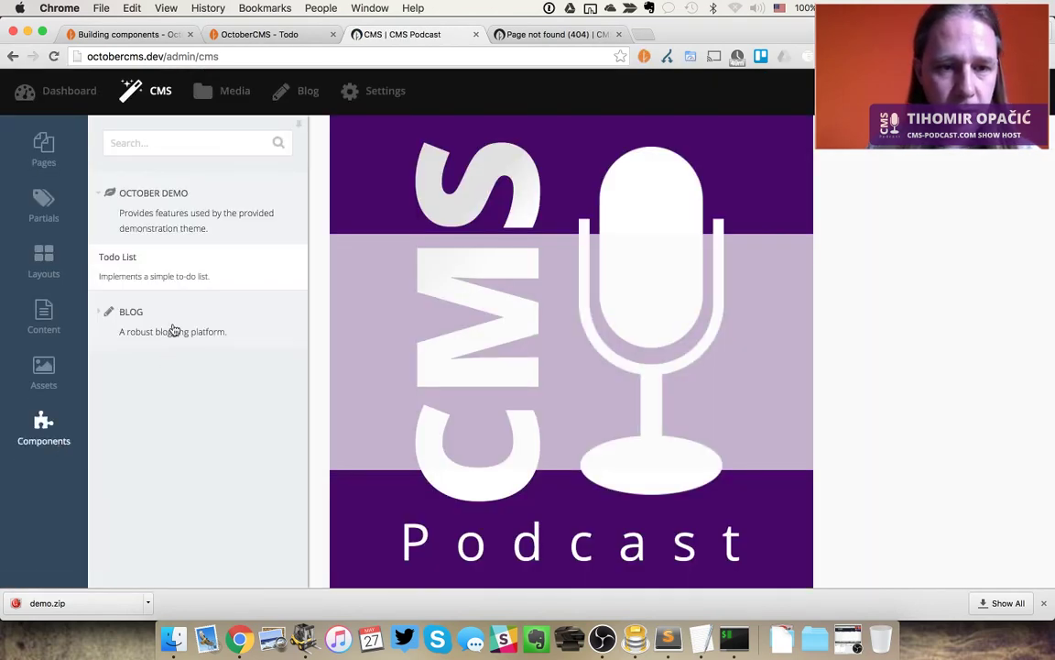
{"action": "left_click", "coordinate": [98, 318]}
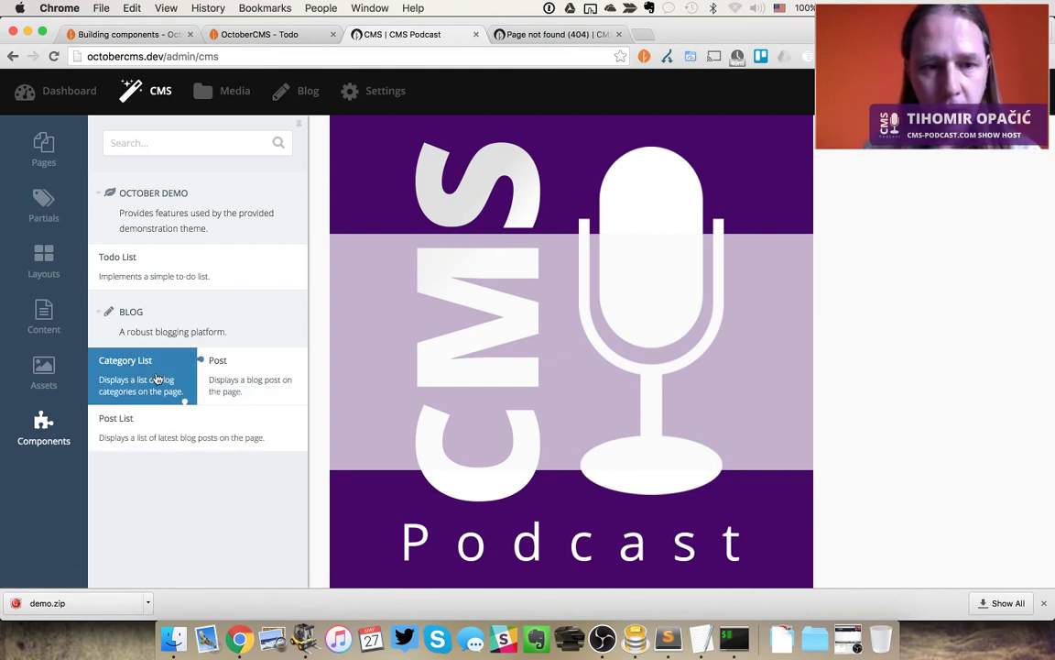
{"action": "mouse_move", "coordinate": [158, 379]}
{"action": "left_mouse_down"}
{"action": "mouse_move", "coordinate": [162, 370]}
{"action": "mouse_move", "coordinate": [145, 370]}
{"action": "mouse_move", "coordinate": [160, 378]}
{"action": "left_mouse_up"}
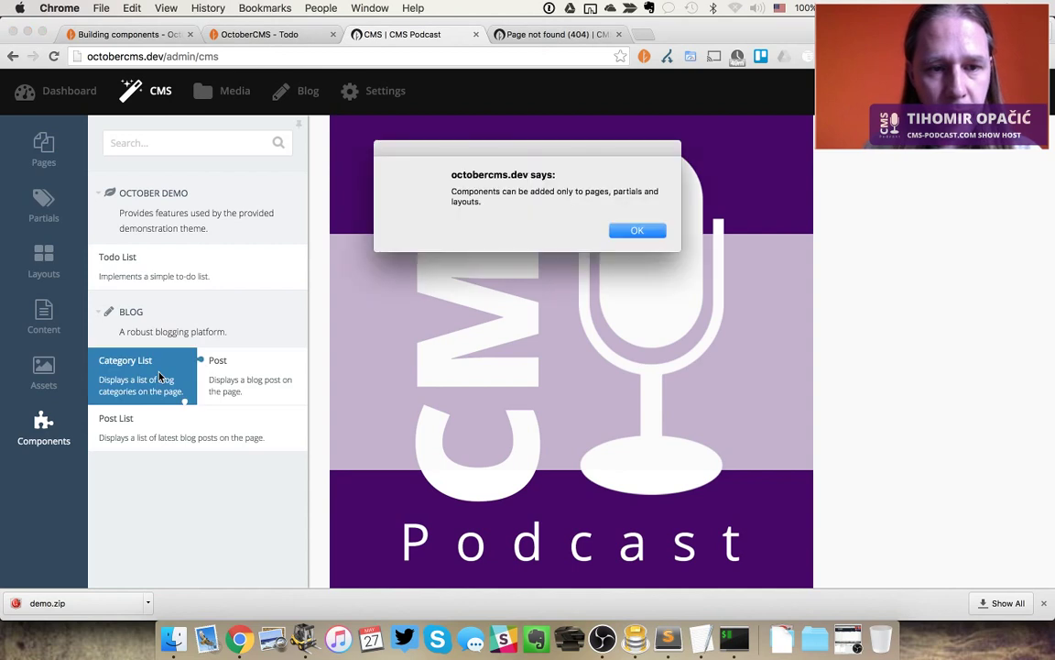
{"action": "left_click", "coordinate": [639, 231]}
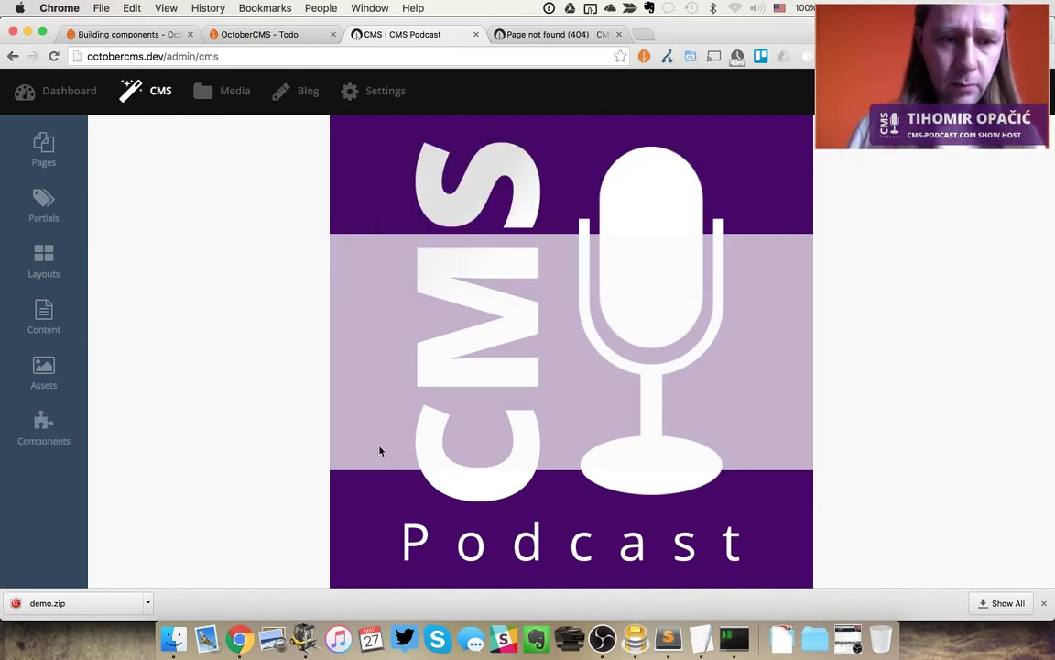
{"action": "key", "text": "super+Tab"}
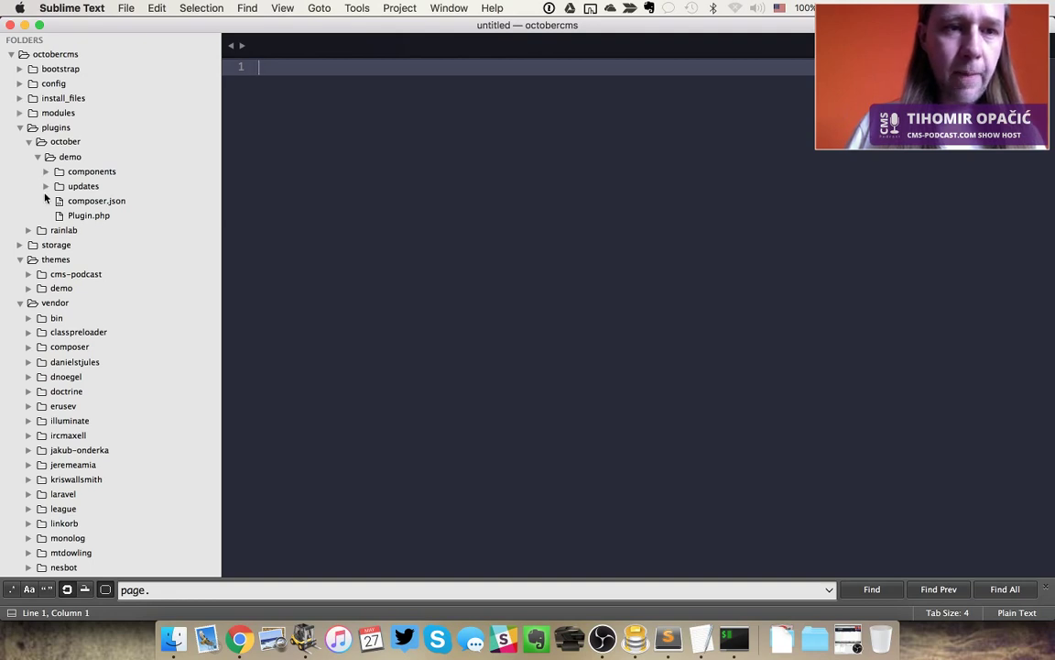
Open the RainLab Blog plugin's Plugin.php from plugins/rainlab/blog in the sidebar
{"action": "left_click", "coordinate": [28, 230]}
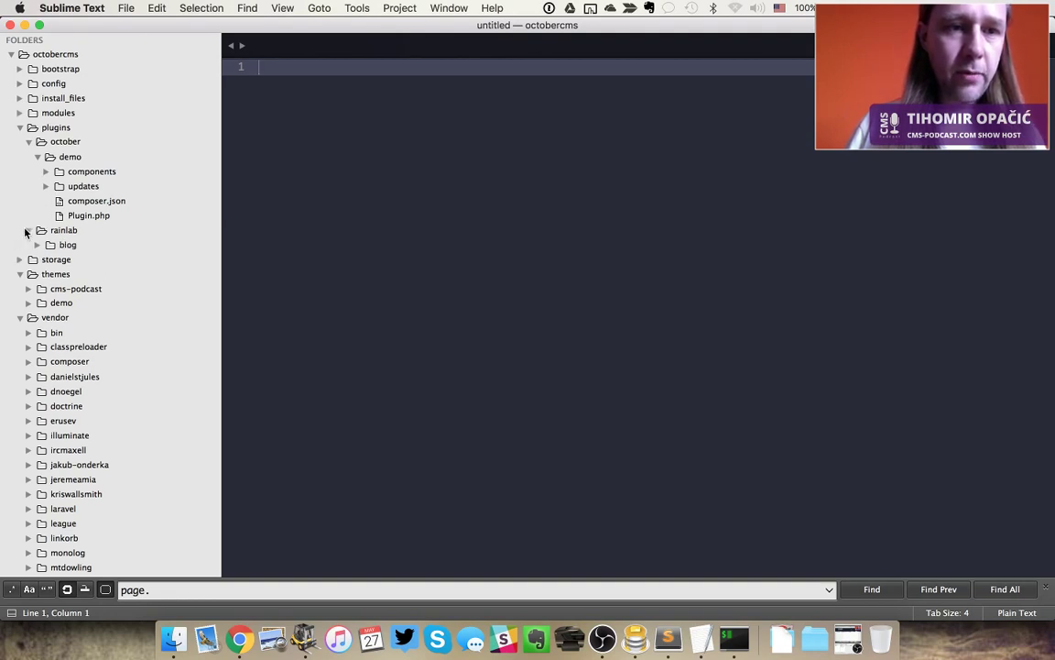
{"action": "left_click", "coordinate": [37, 245]}
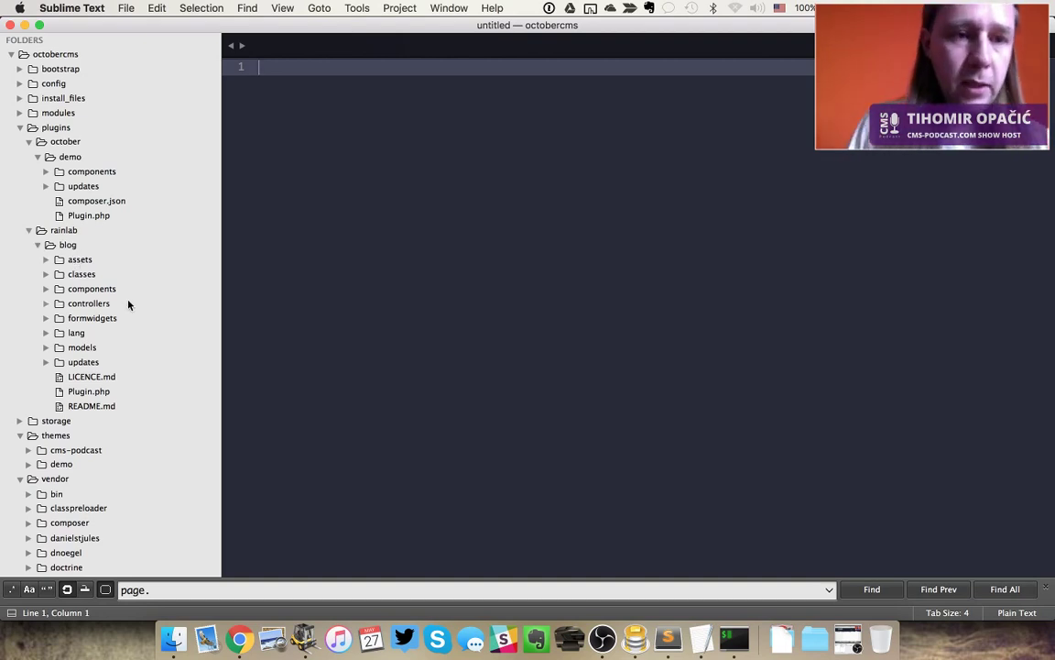
{"action": "left_click", "coordinate": [101, 391]}
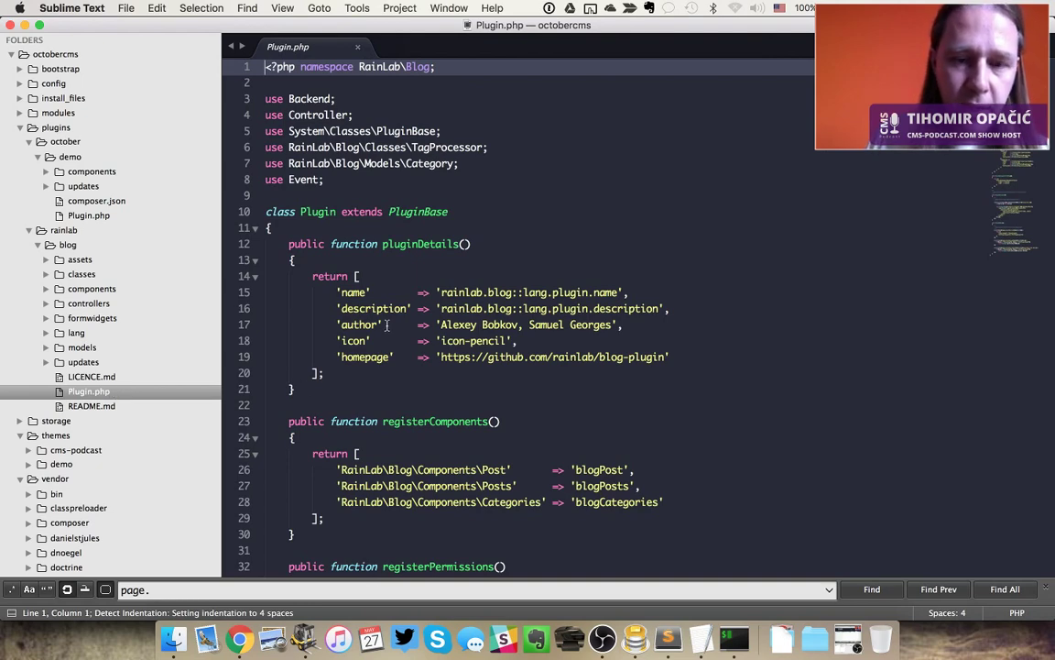
Read through Plugin.php's component and permission registrations, then expand the blog models folder
{"action": "scroll", "coordinate": [387, 325], "scroll_direction": "down", "scroll_amount": 5}
{"action": "scroll", "coordinate": [386, 326], "scroll_direction": "down", "scroll_amount": 5}
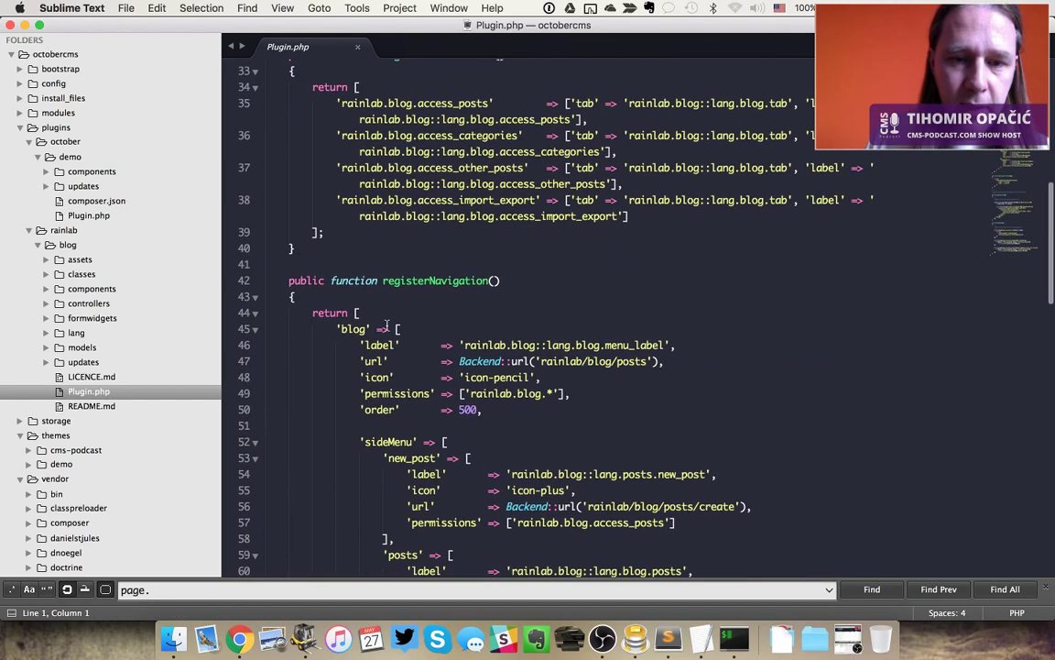
{"action": "scroll", "coordinate": [387, 325], "scroll_direction": "down", "scroll_amount": 5}
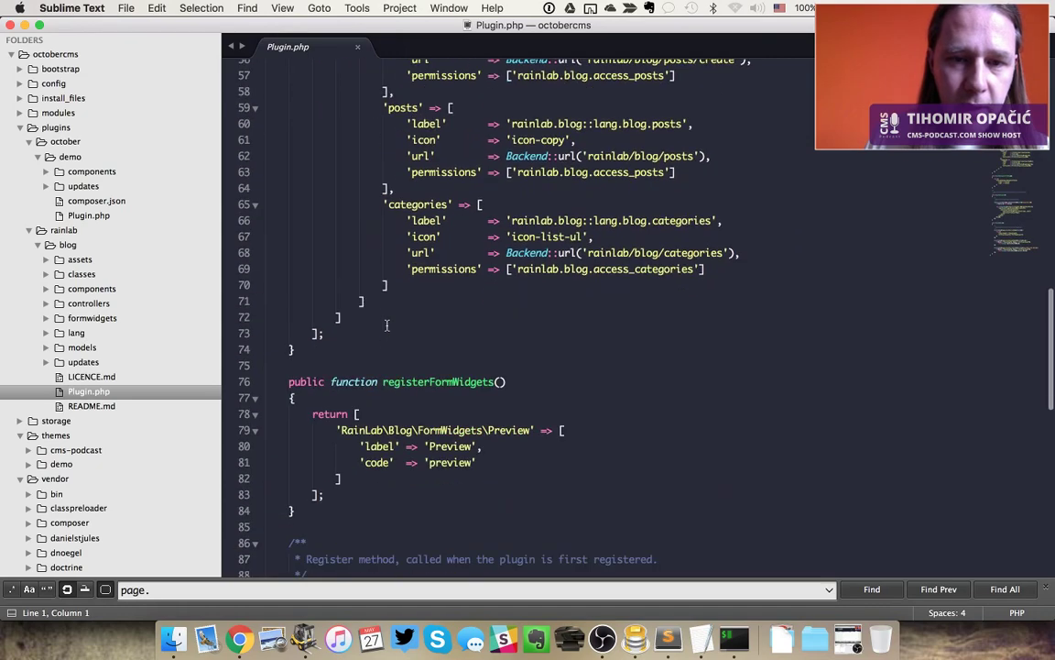
{"action": "scroll", "coordinate": [388, 329], "scroll_direction": "down", "scroll_amount": 10}
{"action": "scroll", "coordinate": [390, 327], "scroll_direction": "up", "scroll_amount": 9}
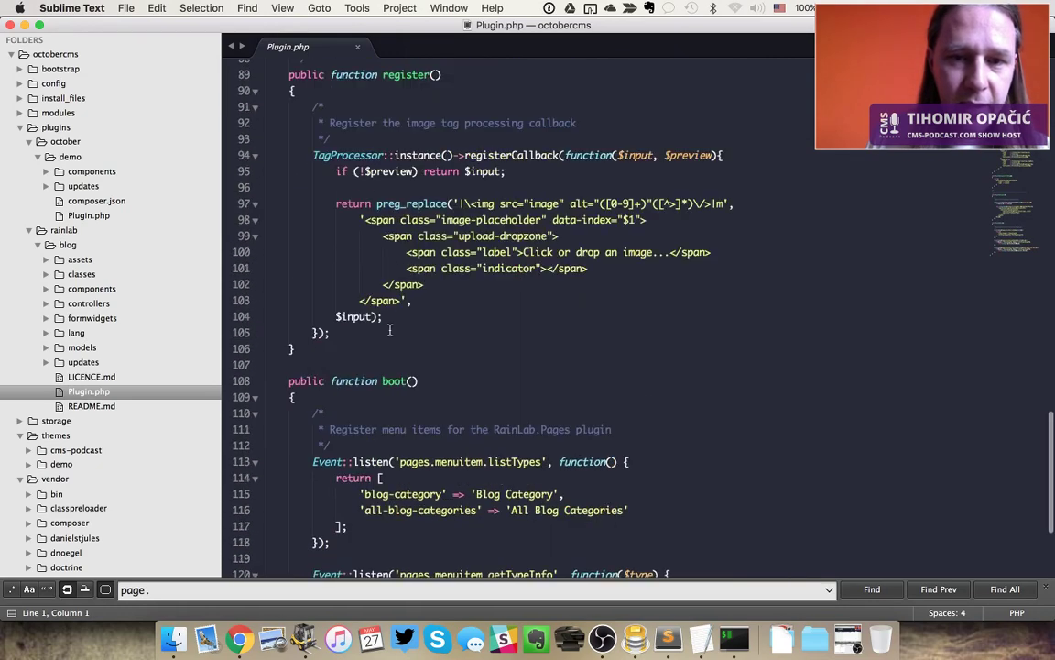
{"action": "scroll", "coordinate": [389, 328], "scroll_direction": "up", "scroll_amount": 8}
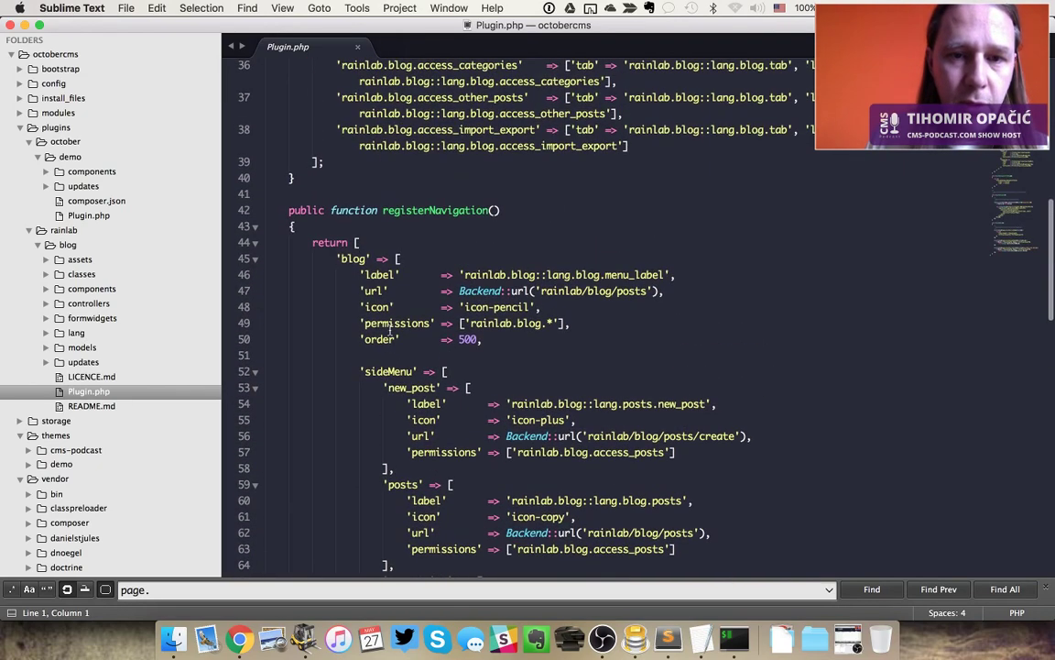
{"action": "left_click", "coordinate": [389, 324]}
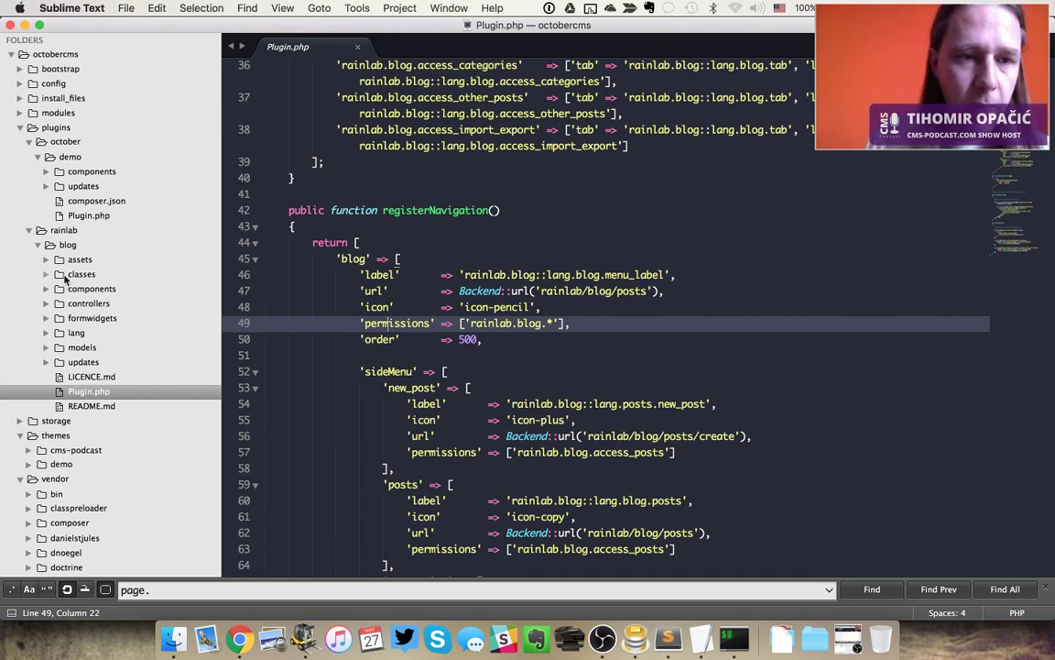
{"action": "left_click", "coordinate": [47, 349]}
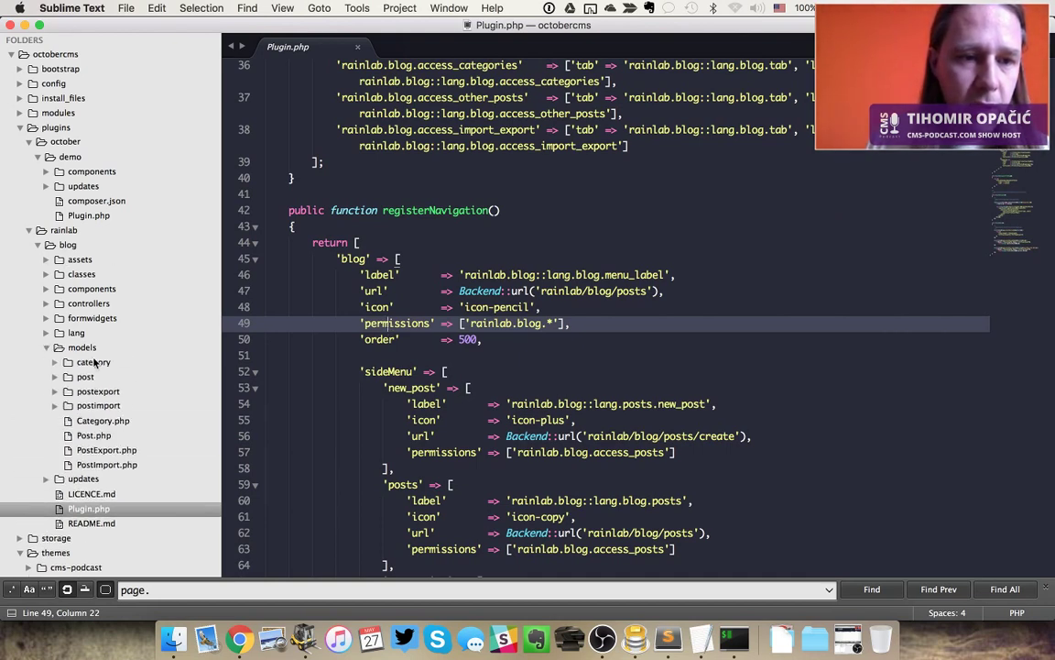
Open the blog's Post.php model and scroll through its code
{"action": "left_click", "coordinate": [100, 437]}
{"action": "left_click", "coordinate": [562, 273]}
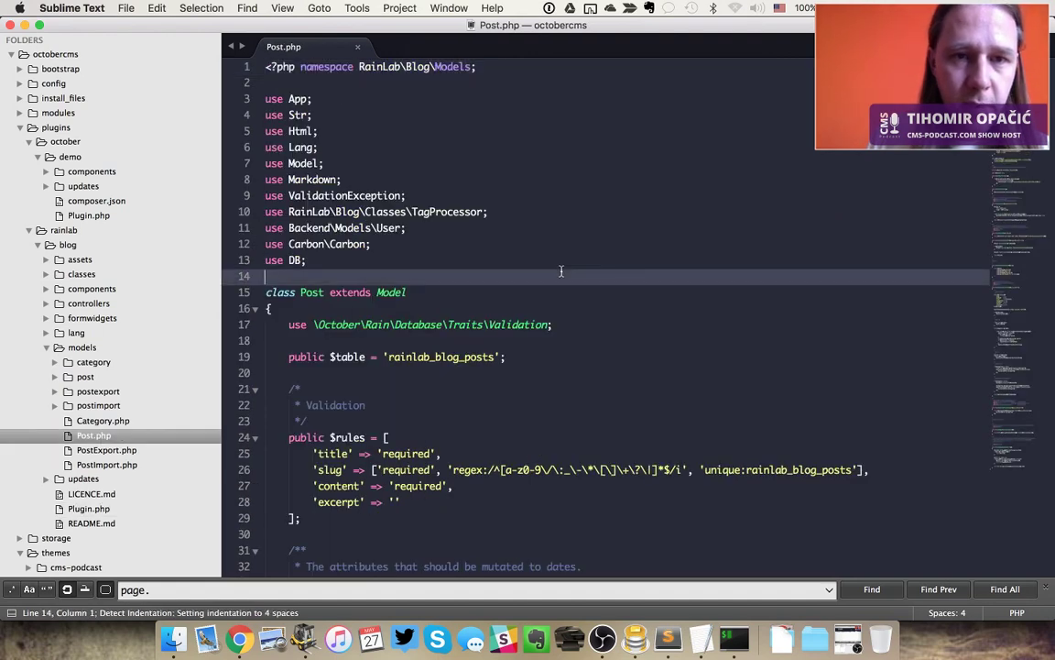
{"action": "scroll", "coordinate": [523, 333], "scroll_direction": "down", "scroll_amount": 10}
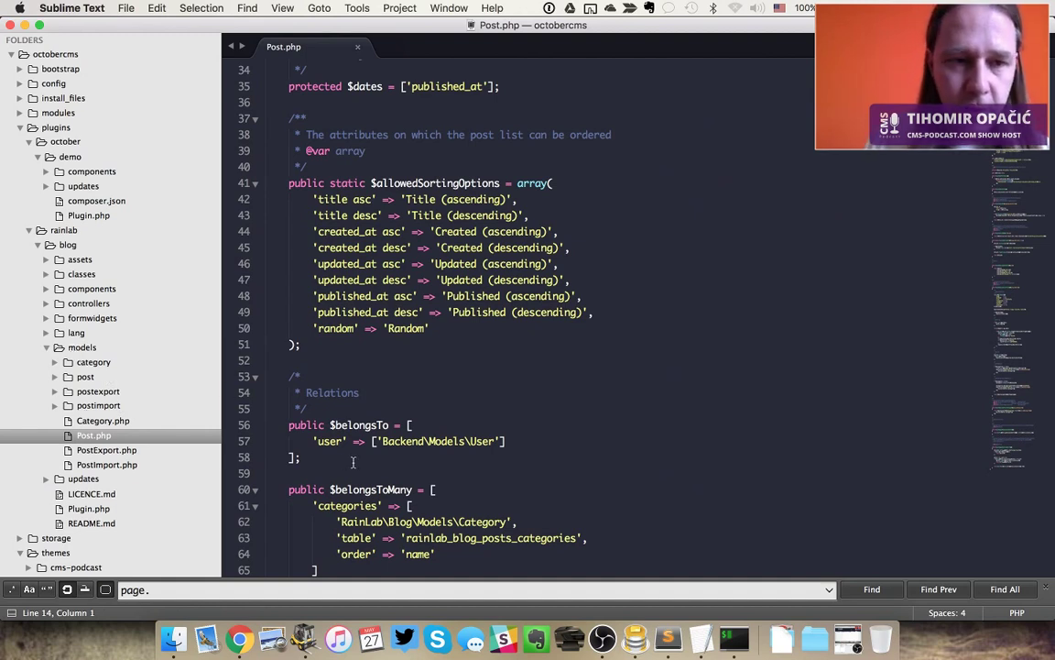
Open the Categories.php controller and inspect its implemented Form, List and Reorder behaviors
{"action": "left_click", "coordinate": [47, 303]}
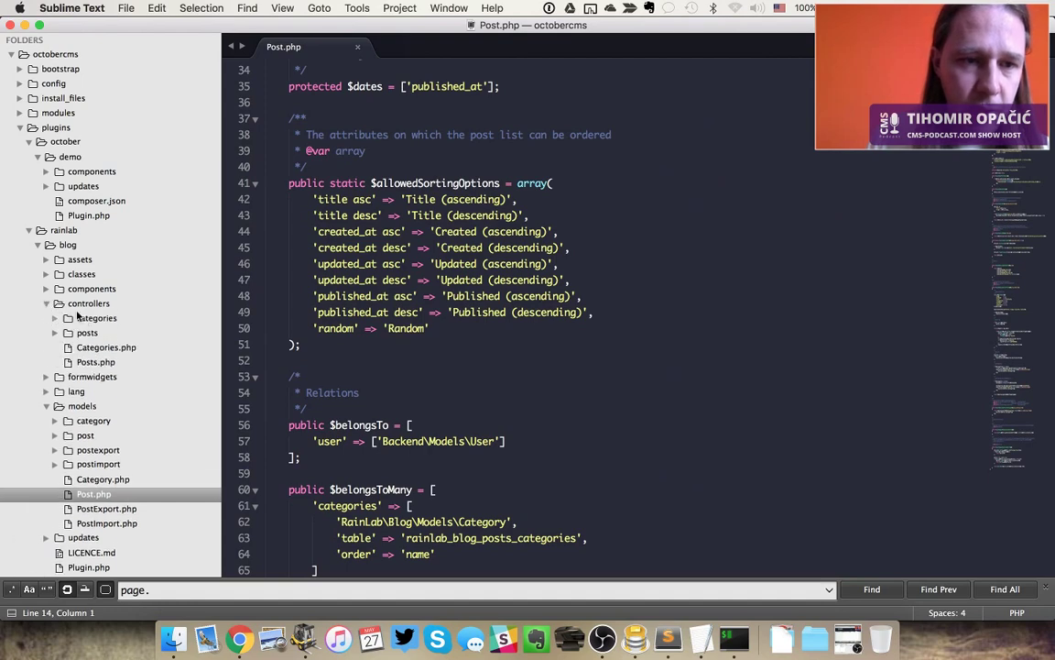
{"action": "left_click", "coordinate": [96, 348]}
{"action": "left_click", "coordinate": [467, 276]}
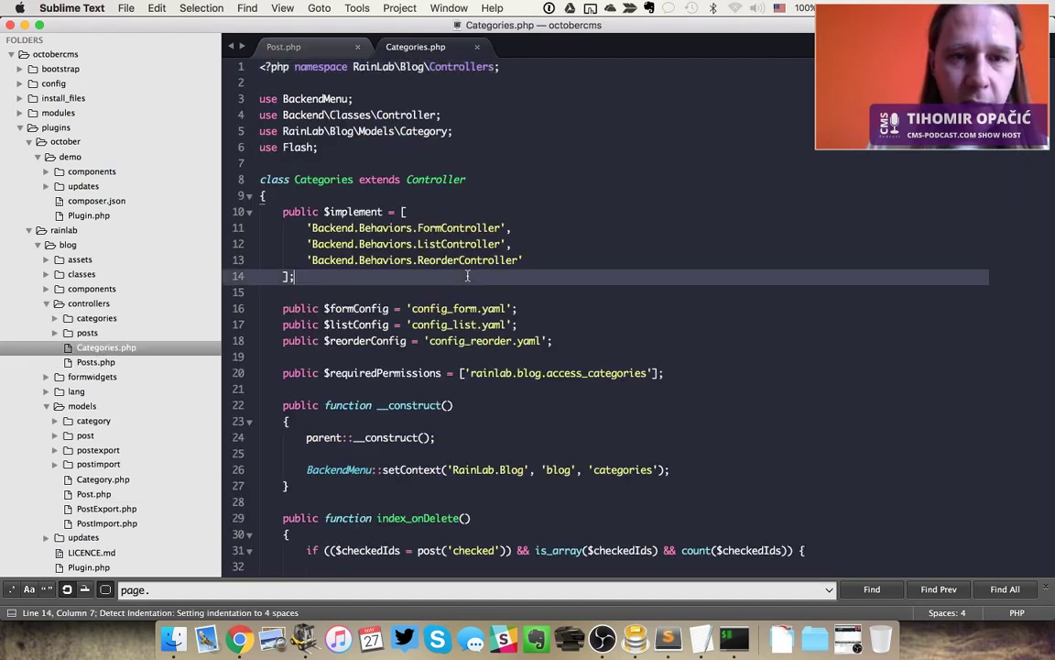
{"action": "scroll", "coordinate": [467, 275], "scroll_direction": "down", "scroll_amount": 4}
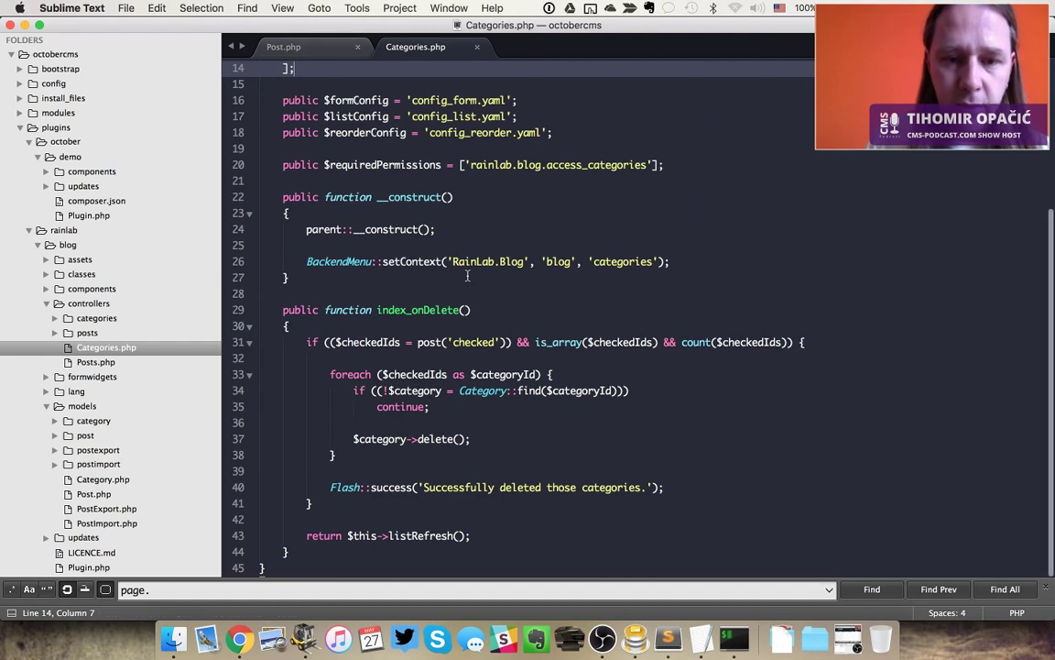
{"action": "scroll", "coordinate": [467, 276], "scroll_direction": "up", "scroll_amount": 4}
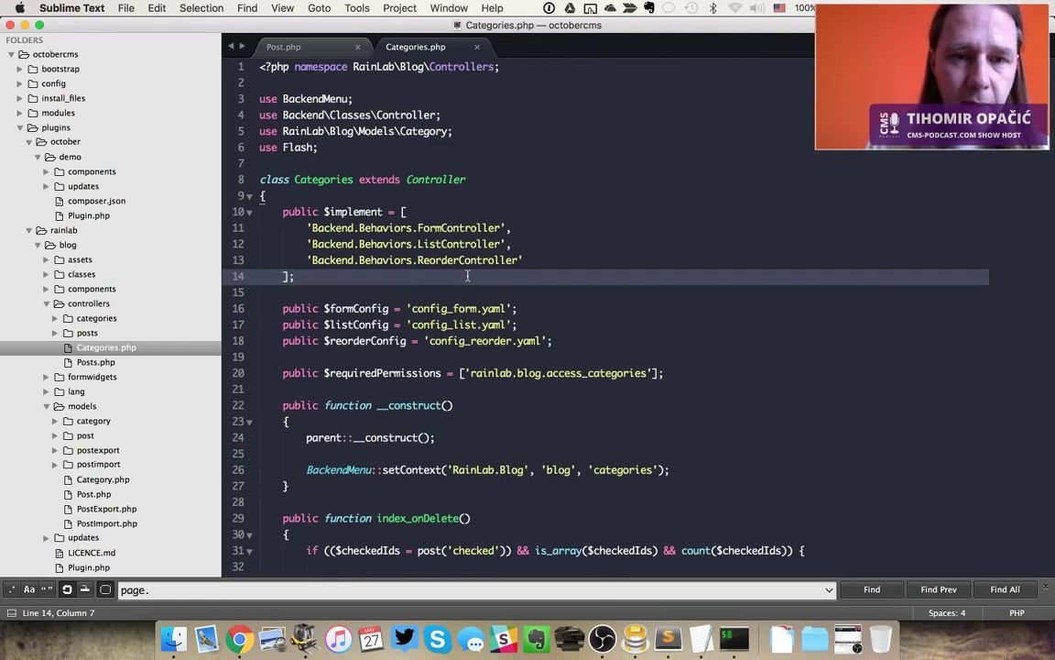
{"action": "left_click", "coordinate": [563, 248]}
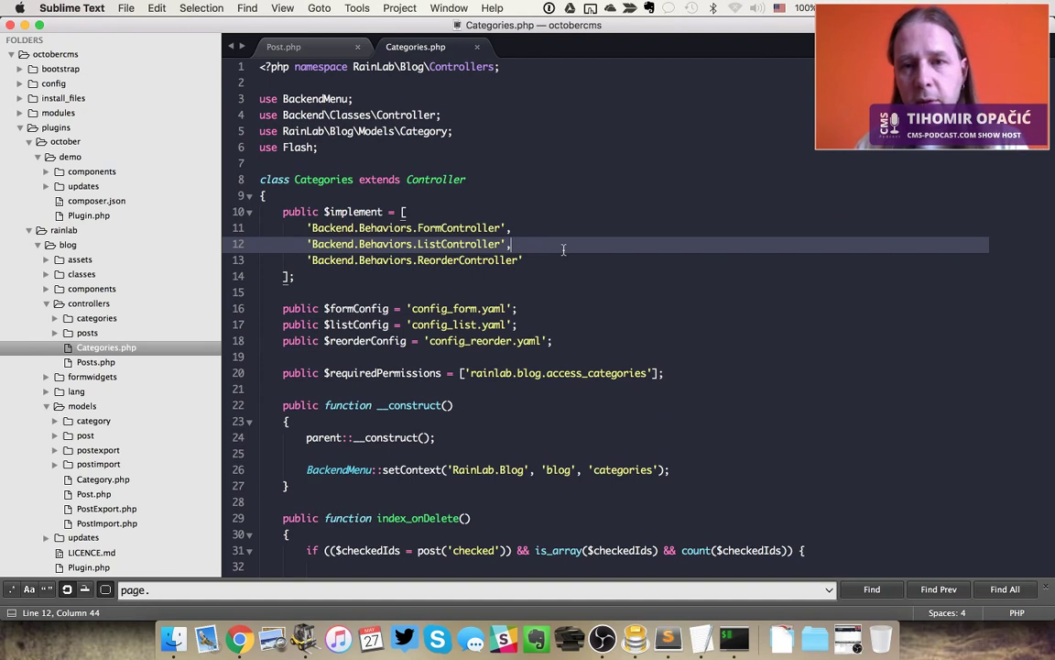
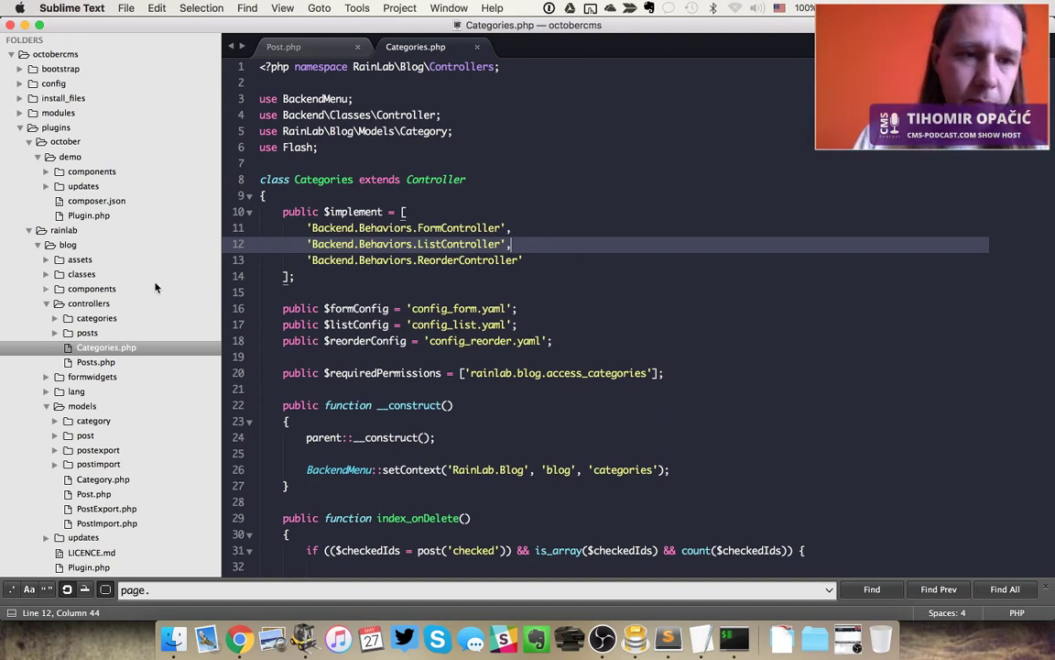
Collapse the blog plugin's controllers and models folders in Sublime Text, then return to the browser backend
{"action": "left_click", "coordinate": [45, 304]}
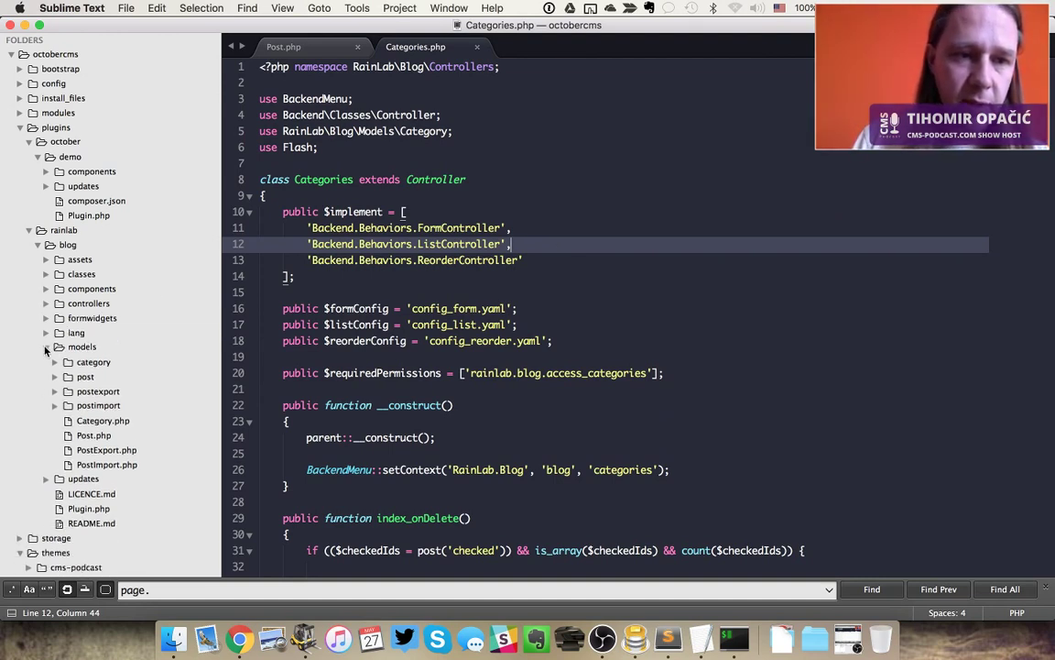
{"action": "left_click", "coordinate": [47, 347]}
{"action": "left_click", "coordinate": [38, 245]}
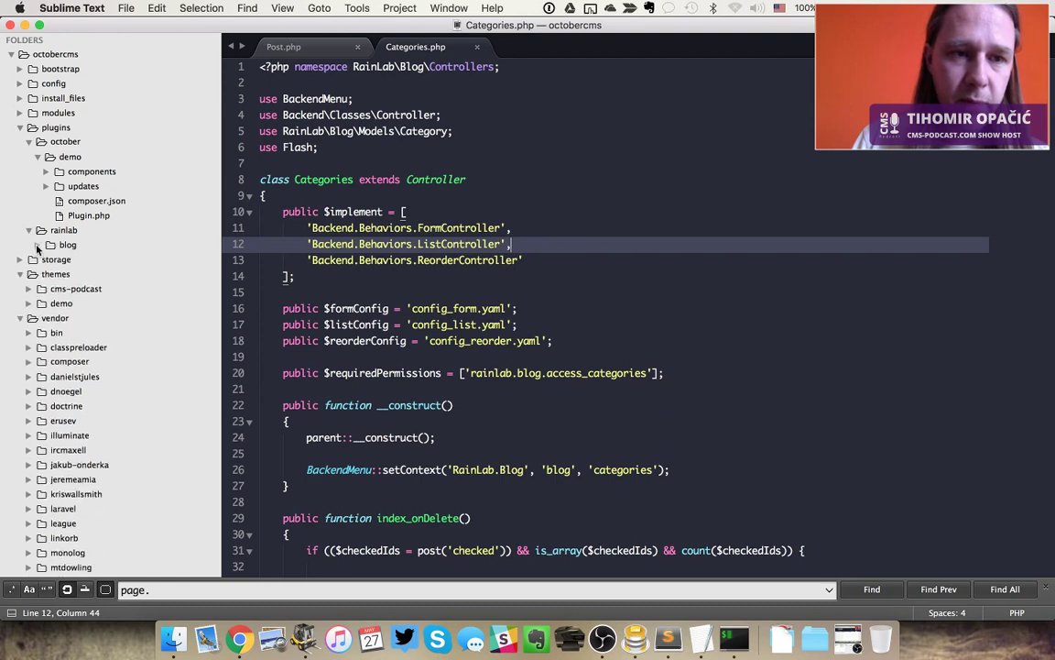
{"action": "left_click", "coordinate": [38, 245]}
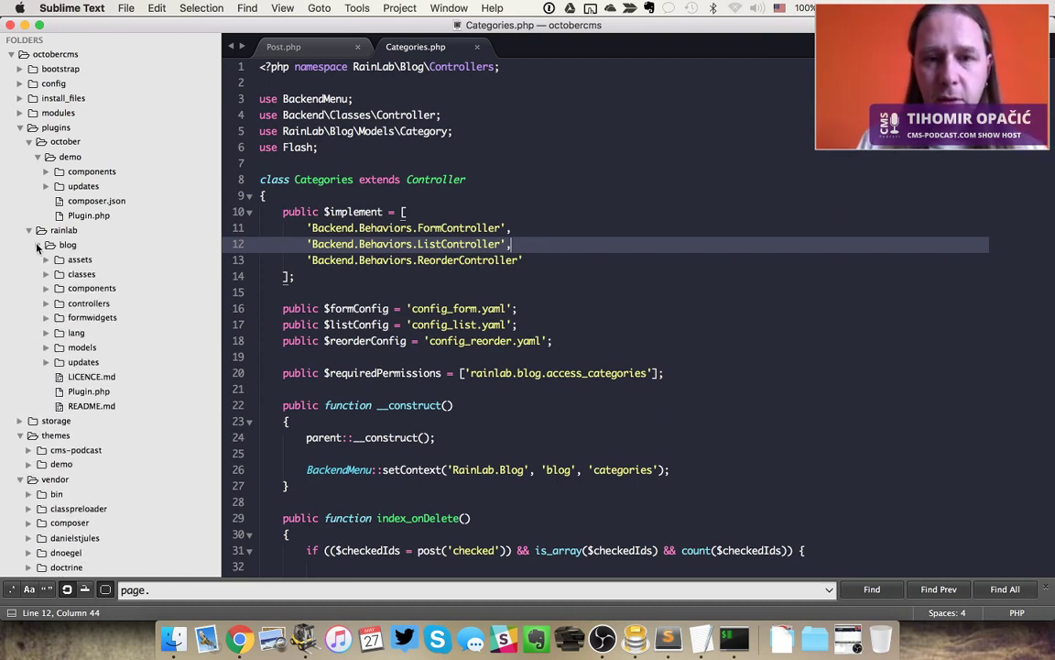
{"action": "left_click", "coordinate": [509, 260]}
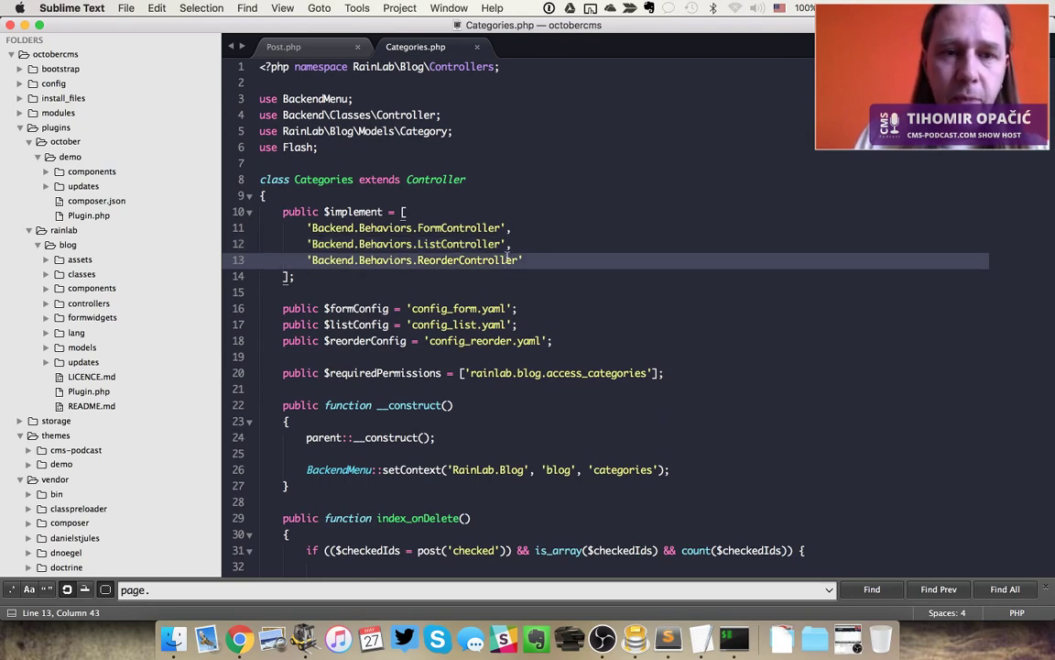
{"action": "key", "text": "super+alt+Left"}
{"action": "key", "text": "super+Tab"}
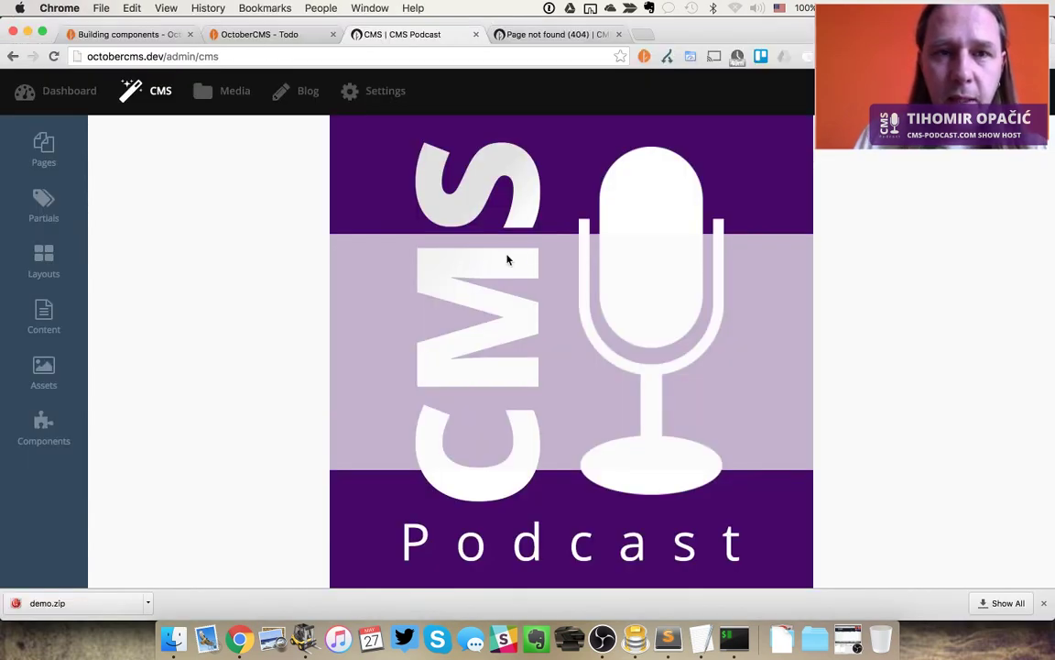
Look through the browser tabs and the CMS content, components and layouts lists
{"action": "key", "text": "super+alt+Right"}
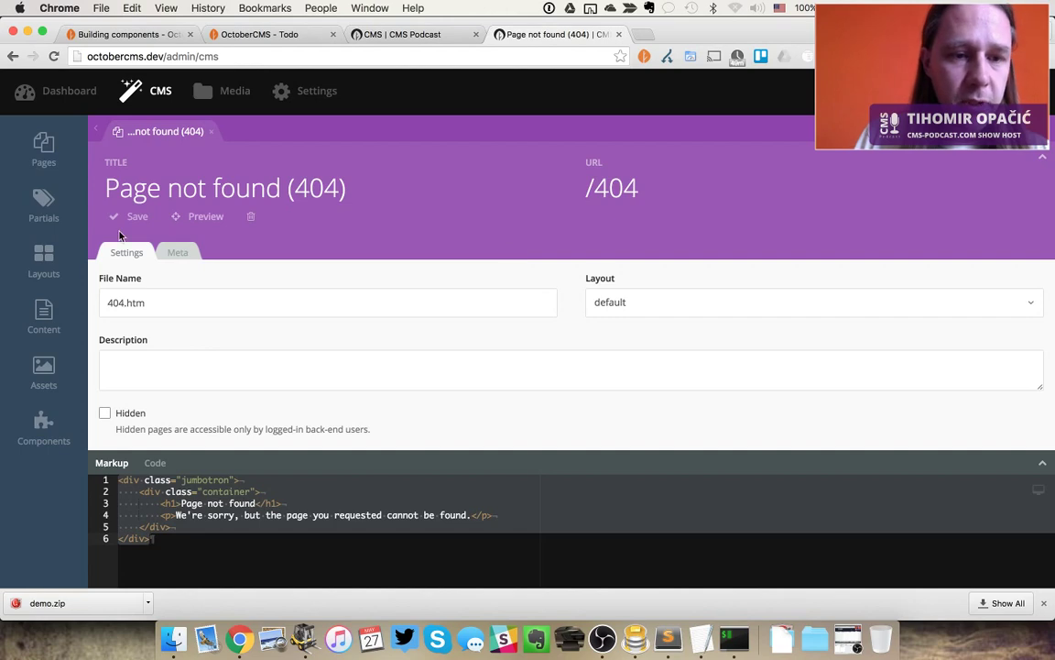
{"action": "key", "text": "super+alt+Left"}
{"action": "key", "text": "super+alt+Left"}
{"action": "key", "text": "super+alt+Right"}
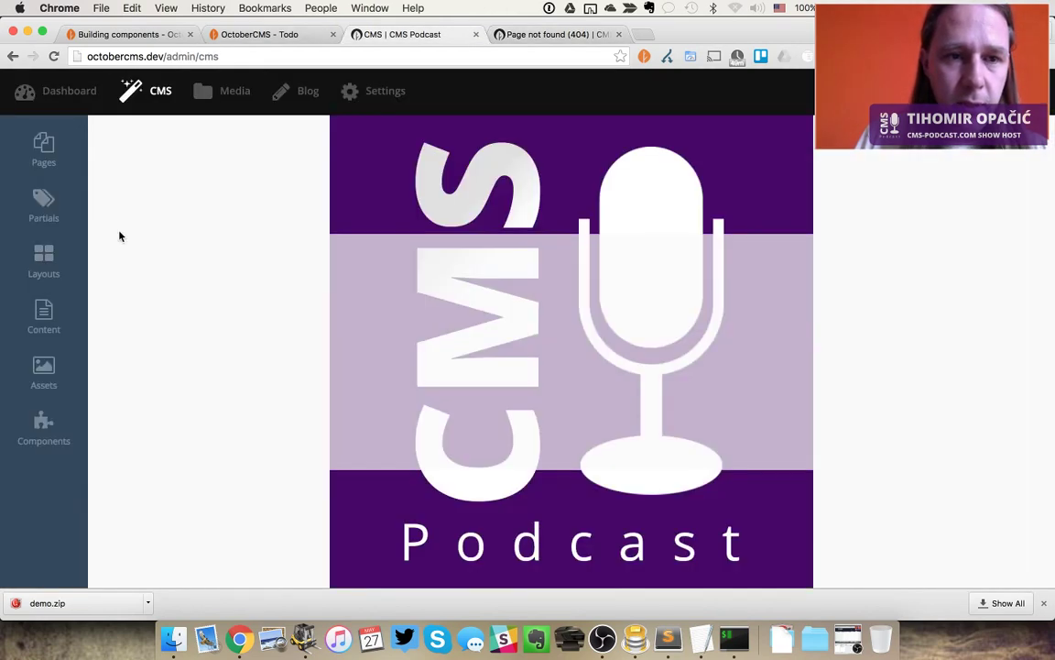
{"action": "left_click", "coordinate": [56, 331]}
{"action": "left_click", "coordinate": [43, 431]}
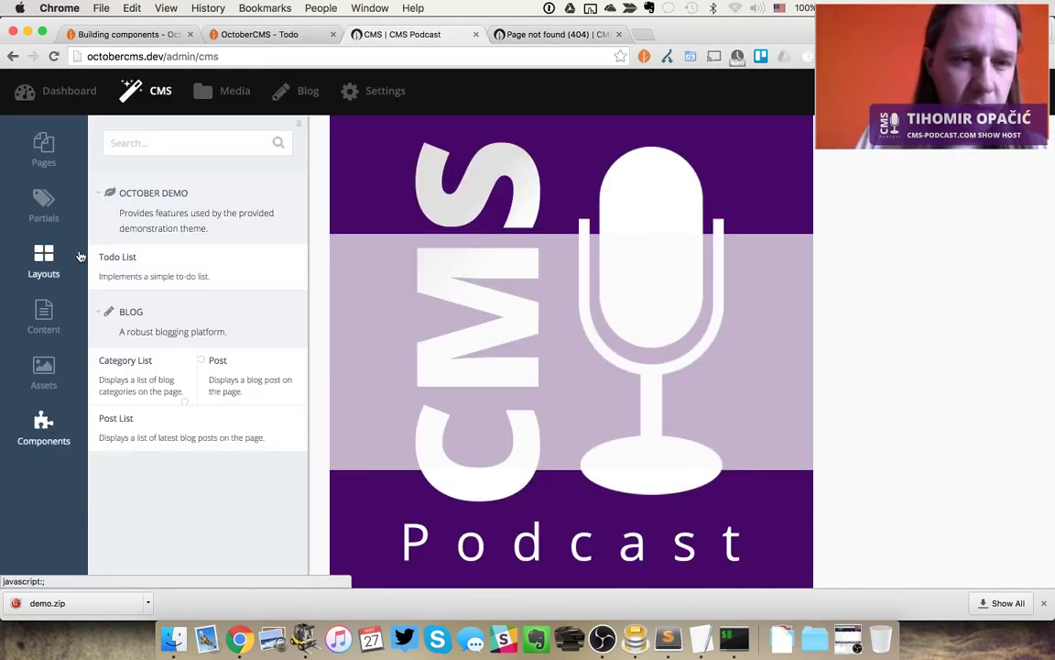
{"action": "left_click", "coordinate": [78, 252]}
{"action": "left_click", "coordinate": [298, 123]}
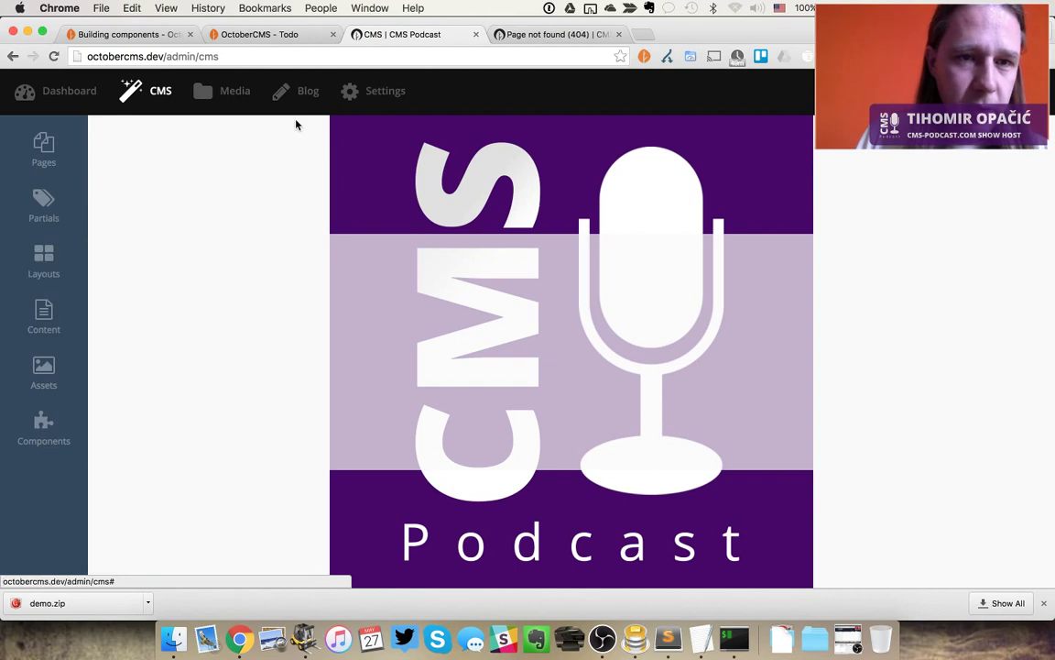
Install the RainLab.Builder plugin from Settings > Updates and reload the backend
{"action": "left_click", "coordinate": [392, 92]}
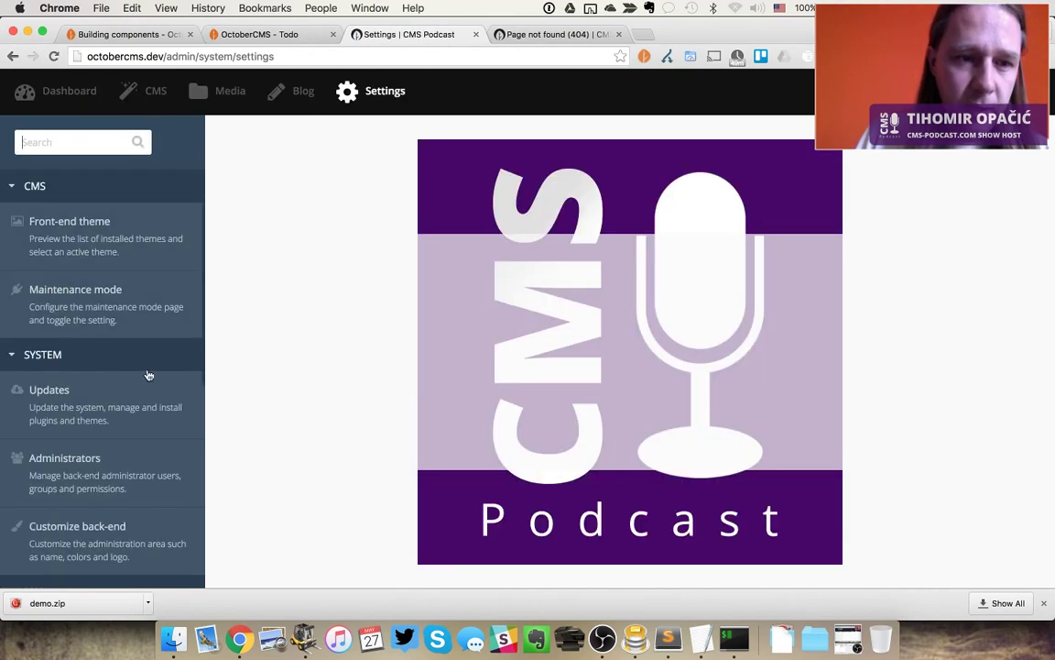
{"action": "left_click", "coordinate": [115, 409]}
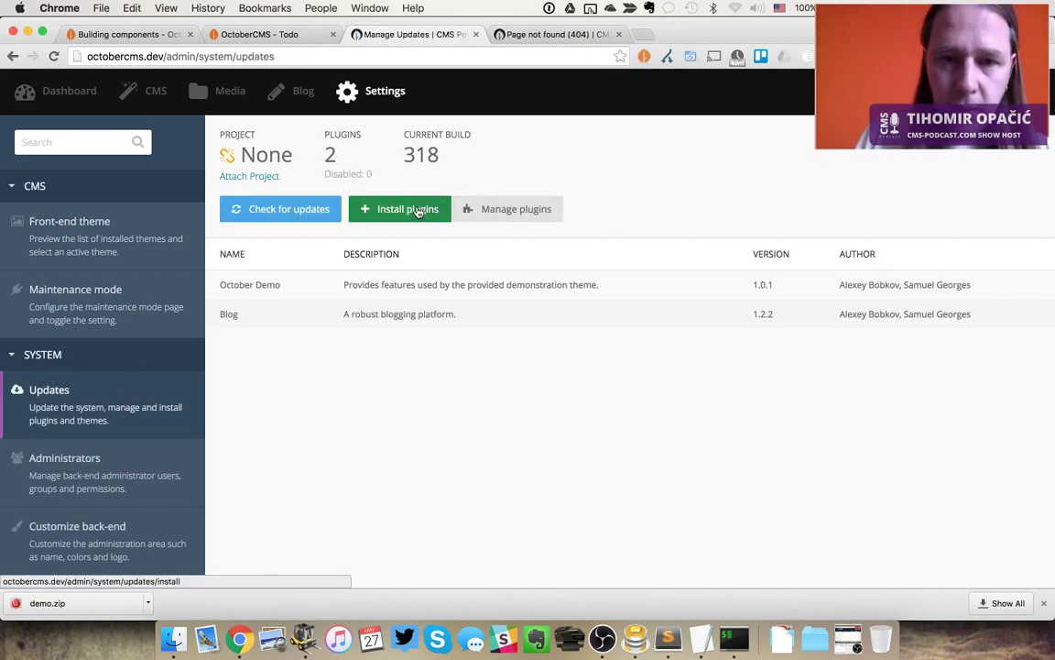
{"action": "left_click", "coordinate": [416, 210]}
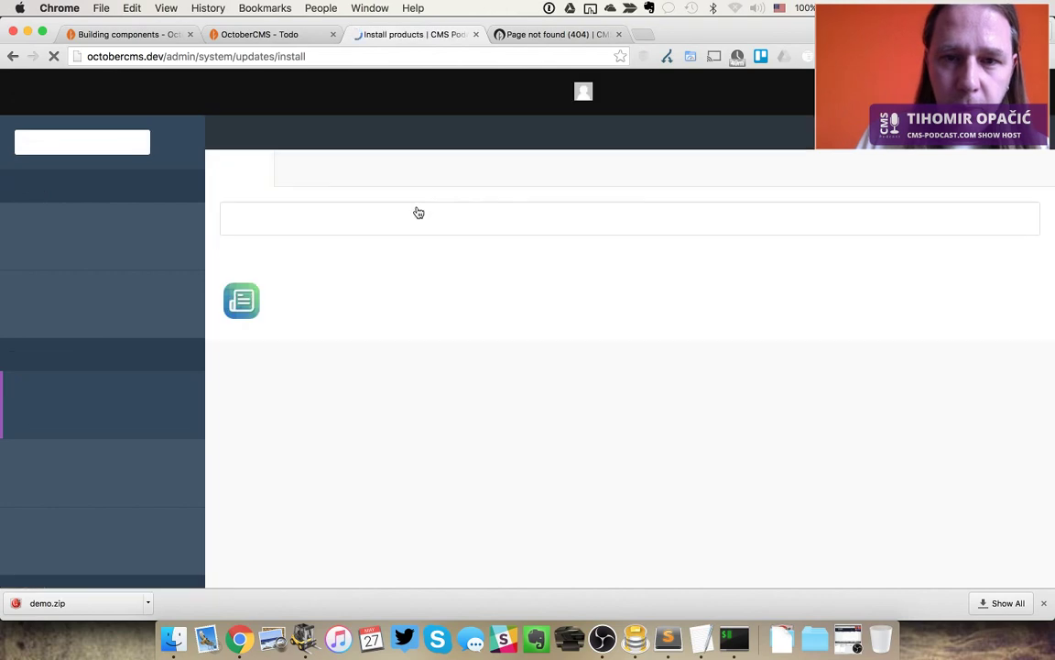
{"action": "scroll", "coordinate": [863, 400], "scroll_direction": "down", "scroll_amount": 5}
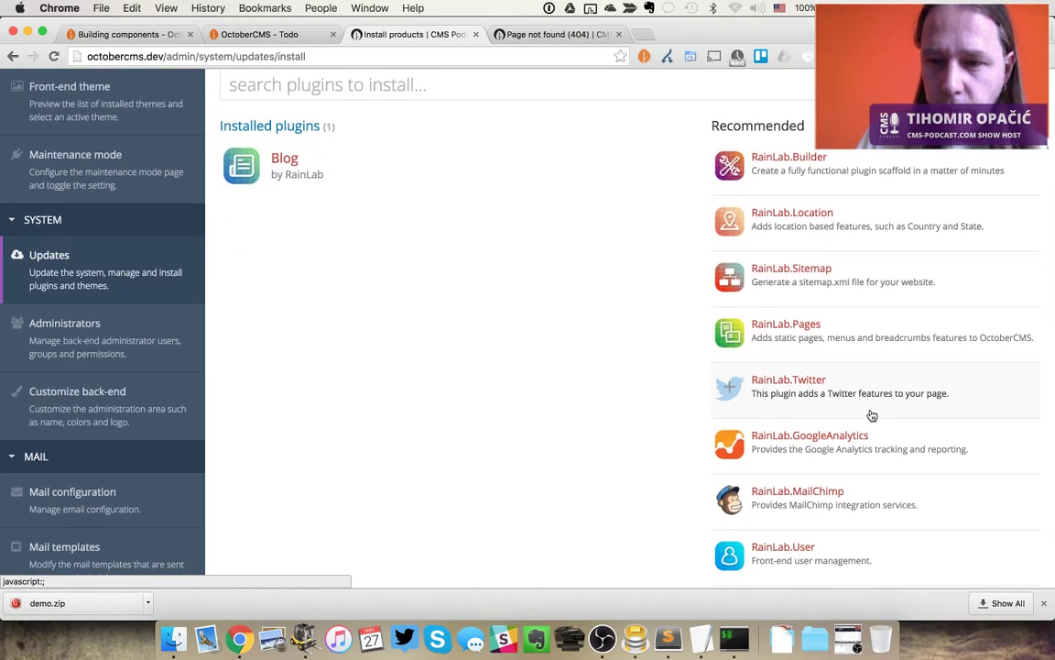
{"action": "scroll", "coordinate": [872, 416], "scroll_direction": "up", "scroll_amount": 1}
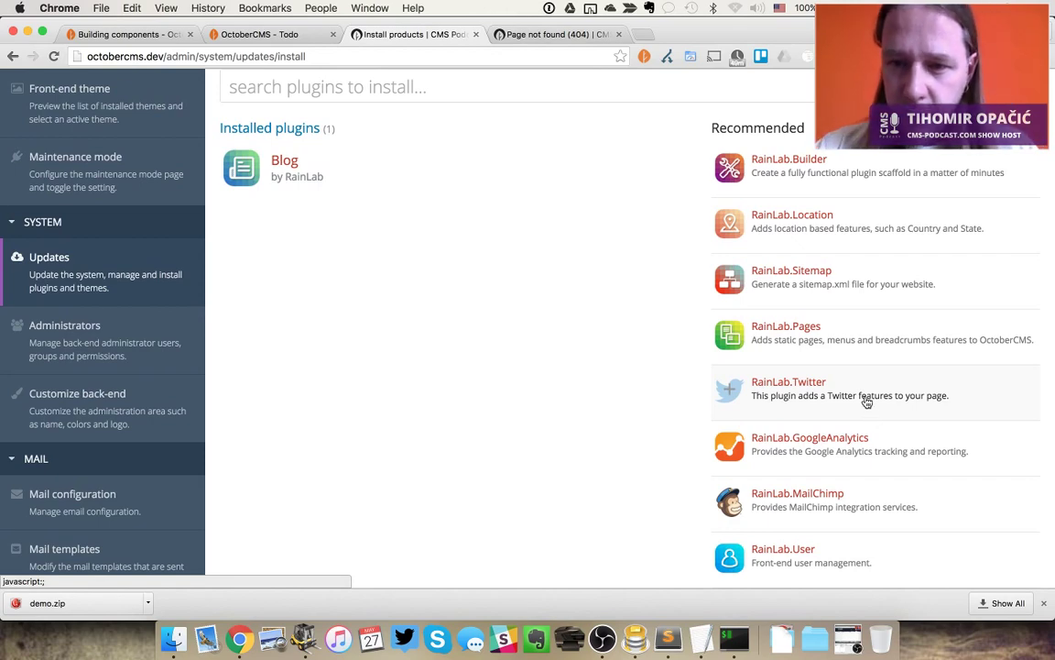
{"action": "key", "text": "super+f"}
{"action": "type", "text": "pl"}
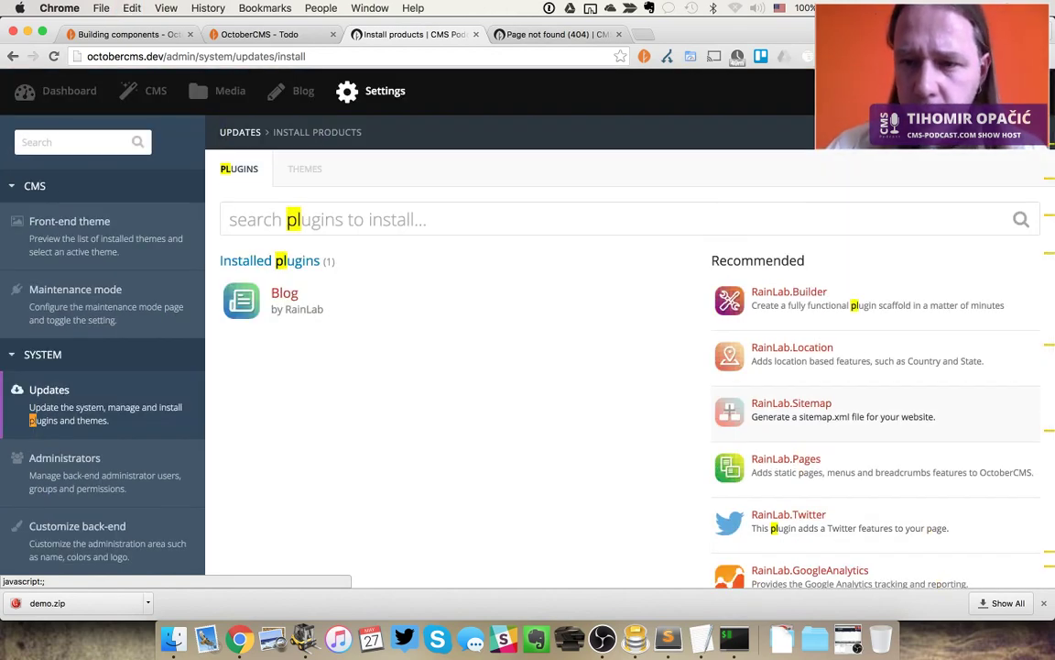
{"action": "left_click", "coordinate": [793, 300]}
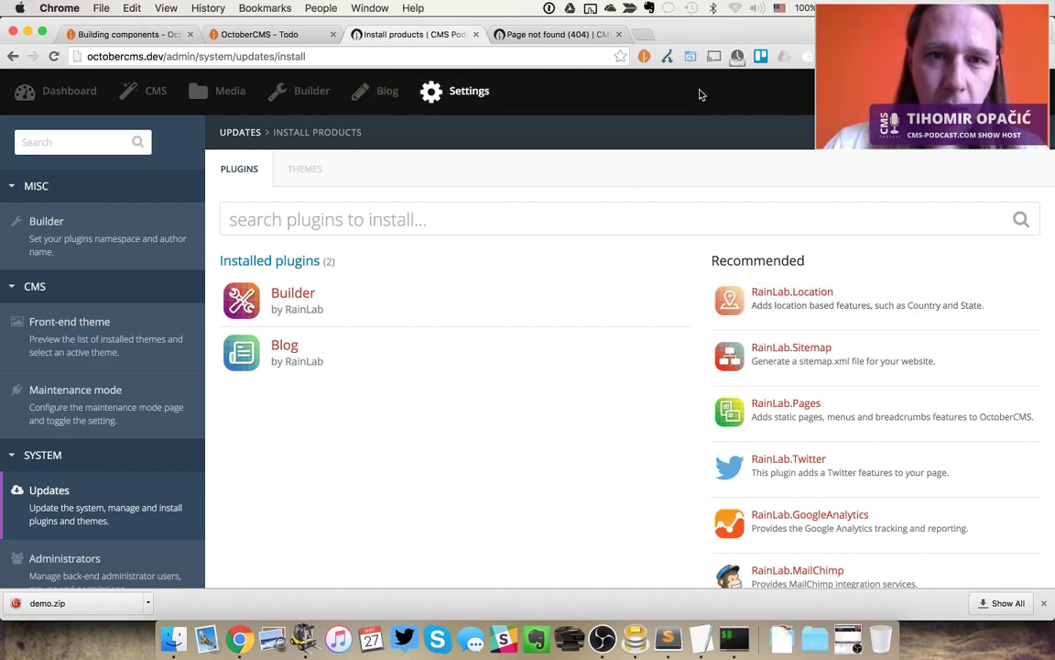
{"action": "key", "text": "super+r"}
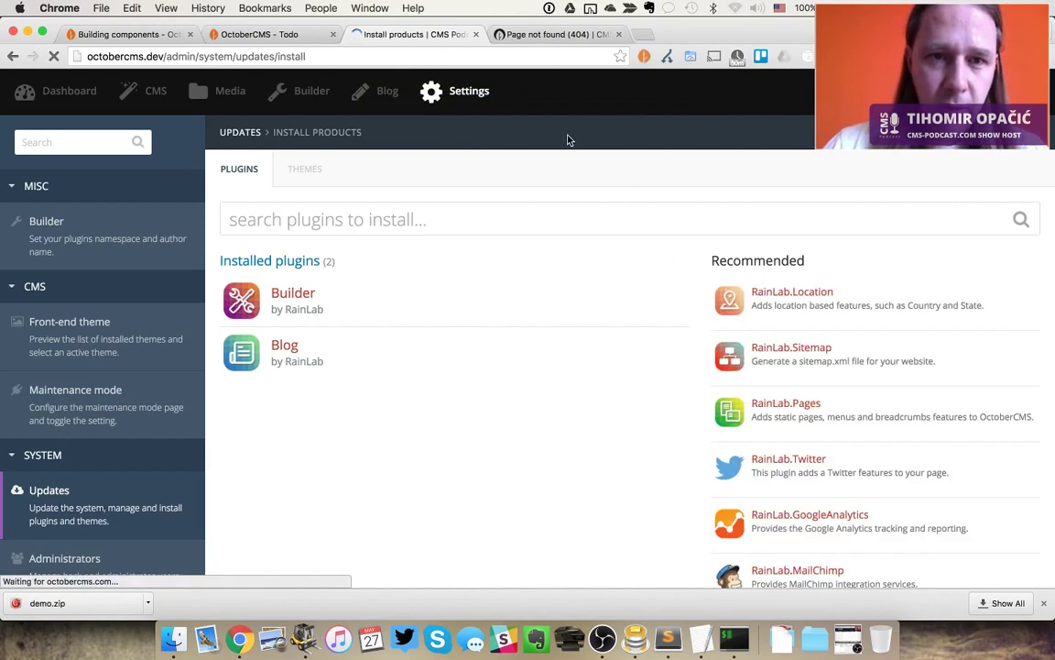
In Builder, start a new plugin named Episodes
{"action": "left_click", "coordinate": [312, 96]}
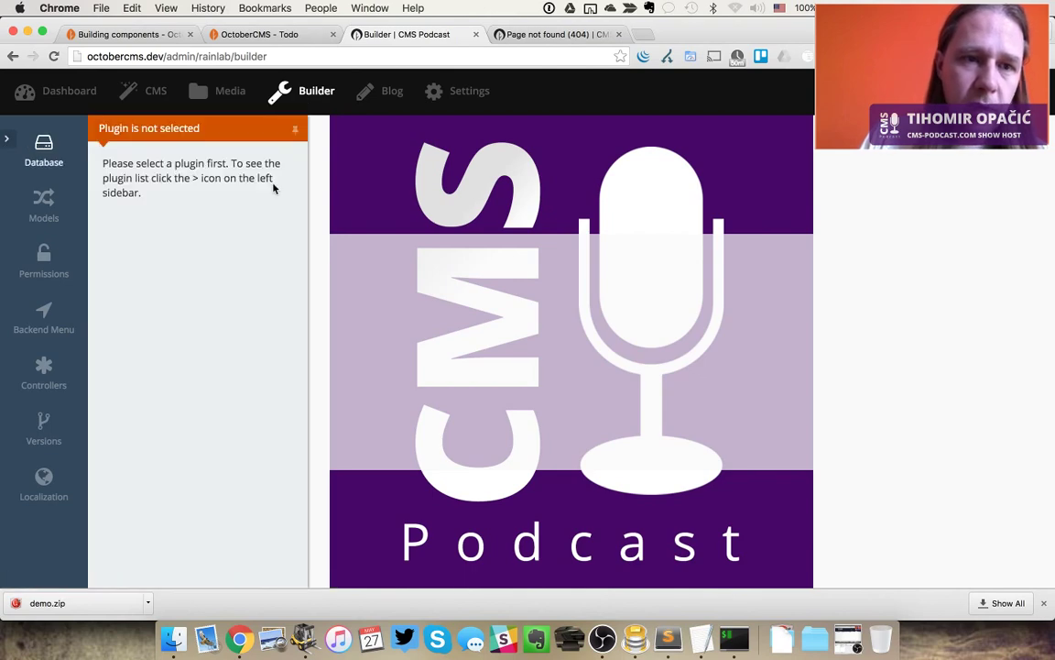
{"action": "left_click", "coordinate": [8, 139]}
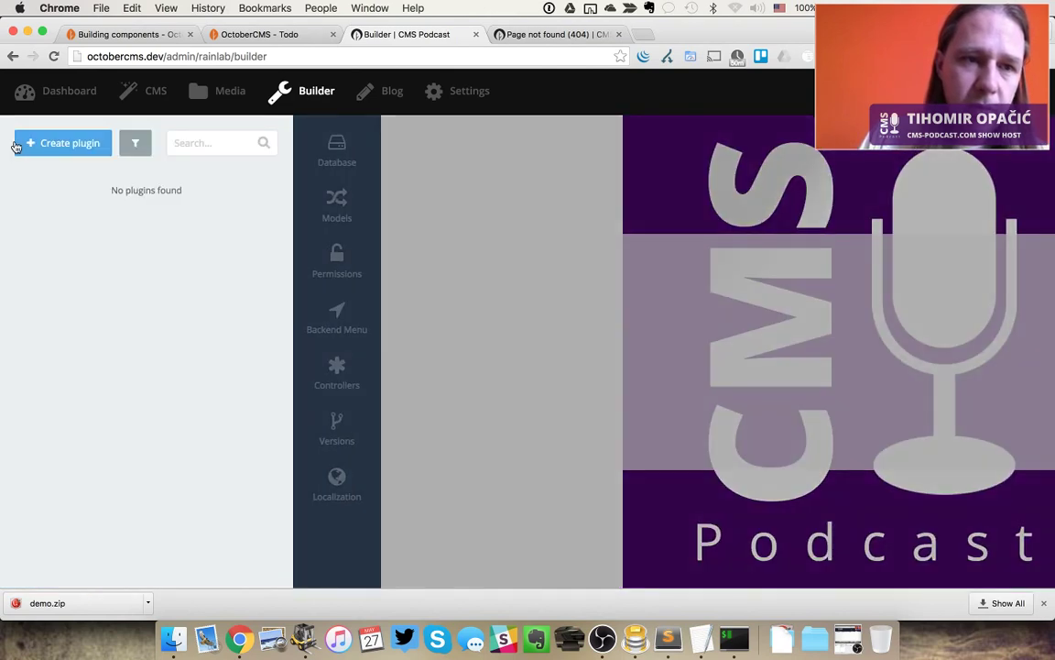
{"action": "left_click", "coordinate": [98, 143]}
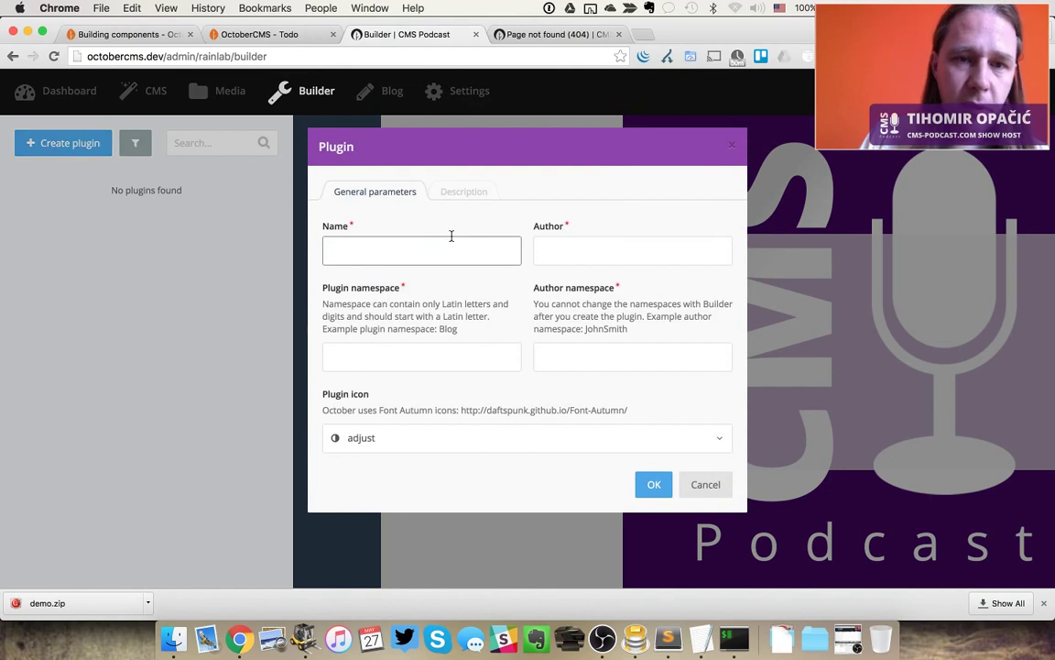
{"action": "type", "text": "CMS"}
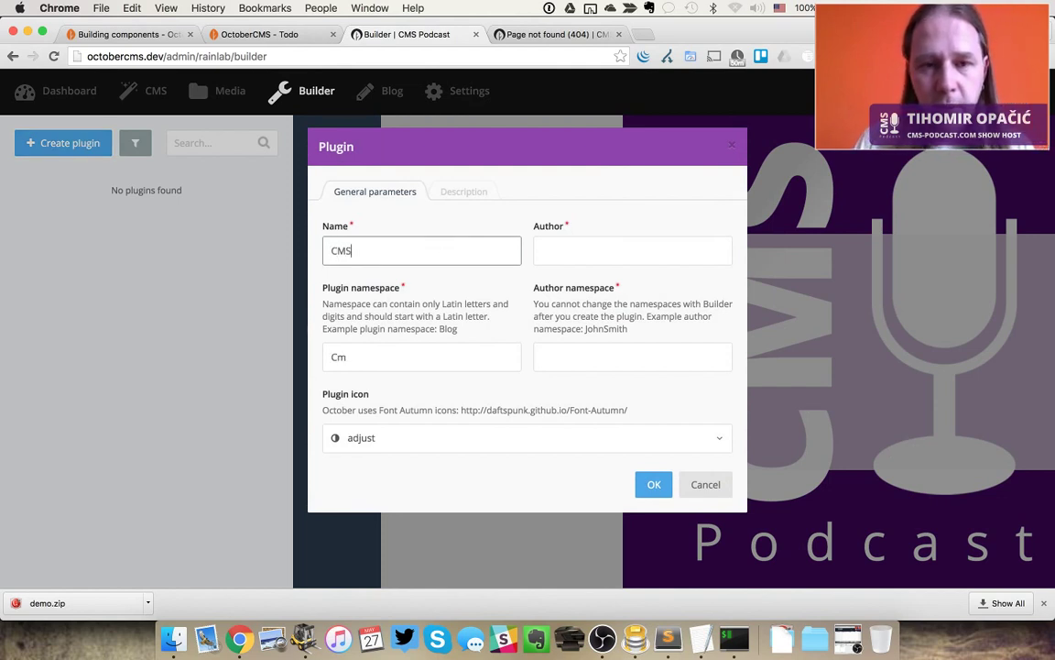
{"action": "key", "text": "BackSpace"}
{"action": "key", "text": "BackSpace"}
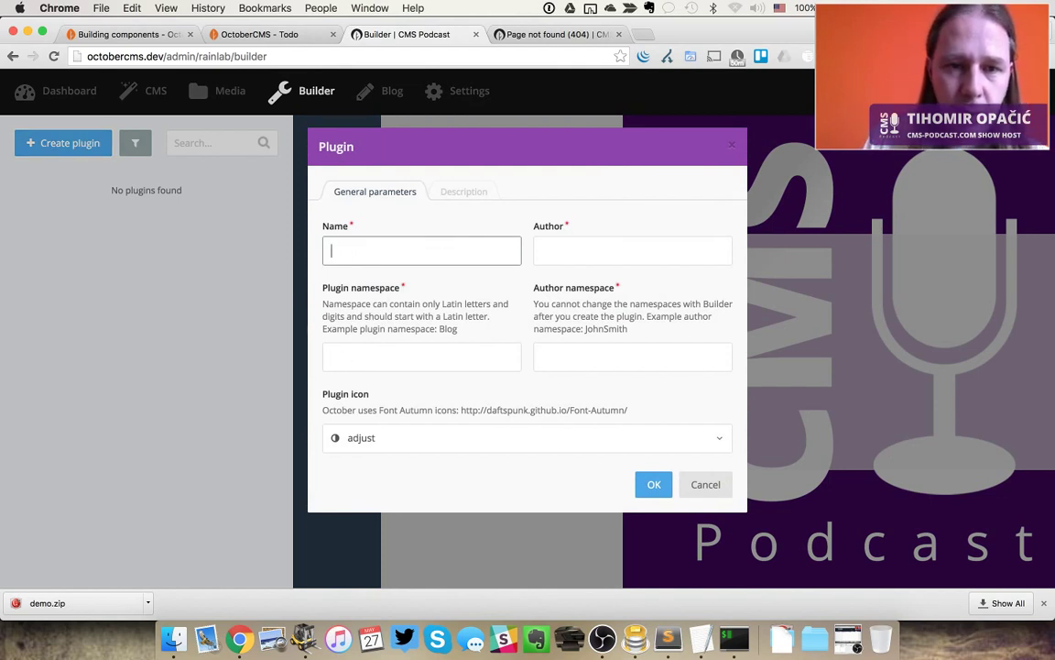
{"action": "type", "text": "episodes"}
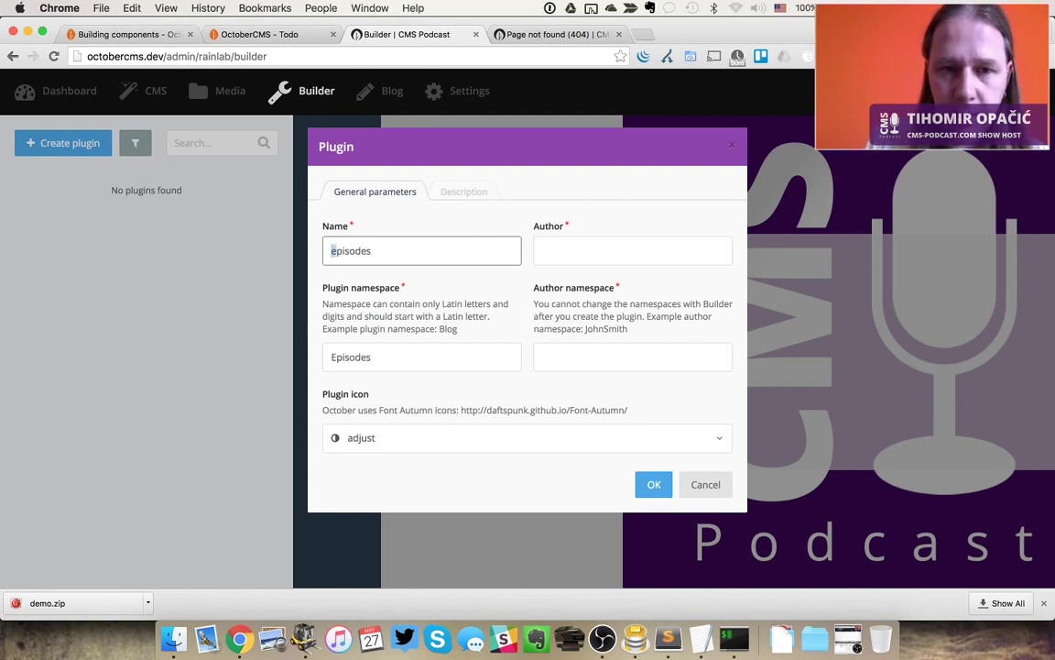
Set the plugin author to CMS Podcast
{"action": "left_click", "coordinate": [541, 251]}
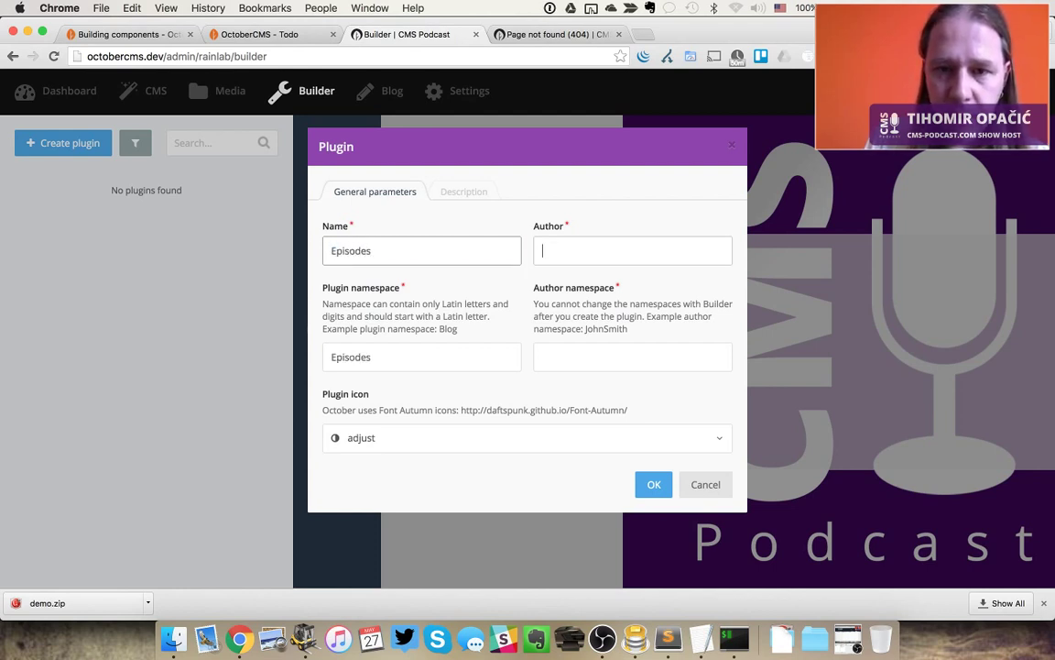
{"action": "type", "text": "Tihomir OPai"}
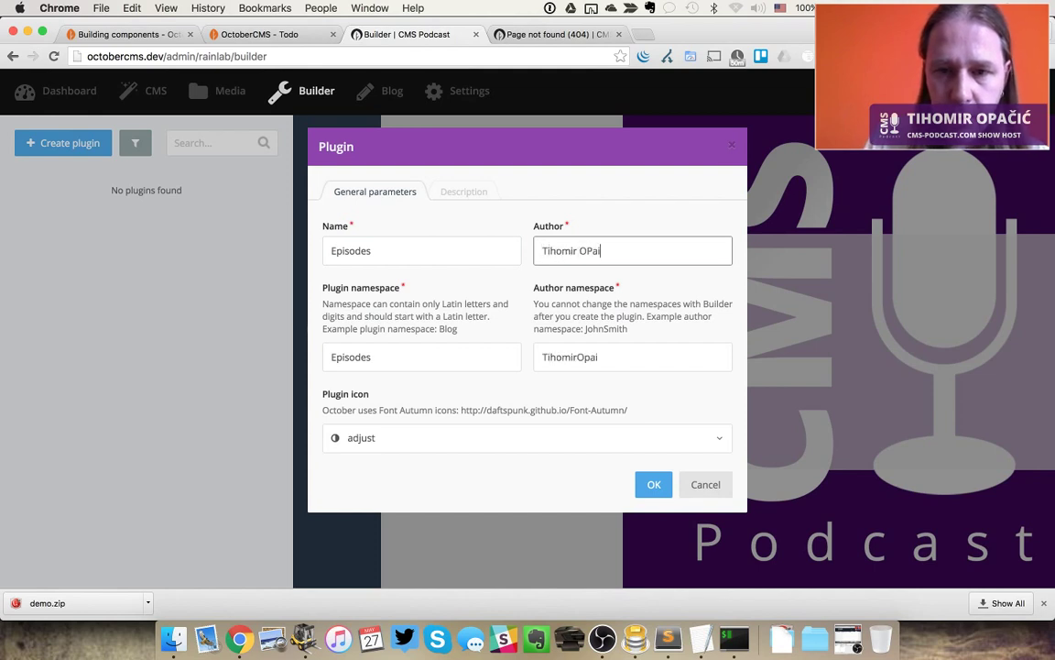
{"action": "key", "text": "BackSpace"}
{"action": "key", "text": "BackSpace"}
{"action": "key", "text": "super+a"}
{"action": "type", "text": "CMS "}
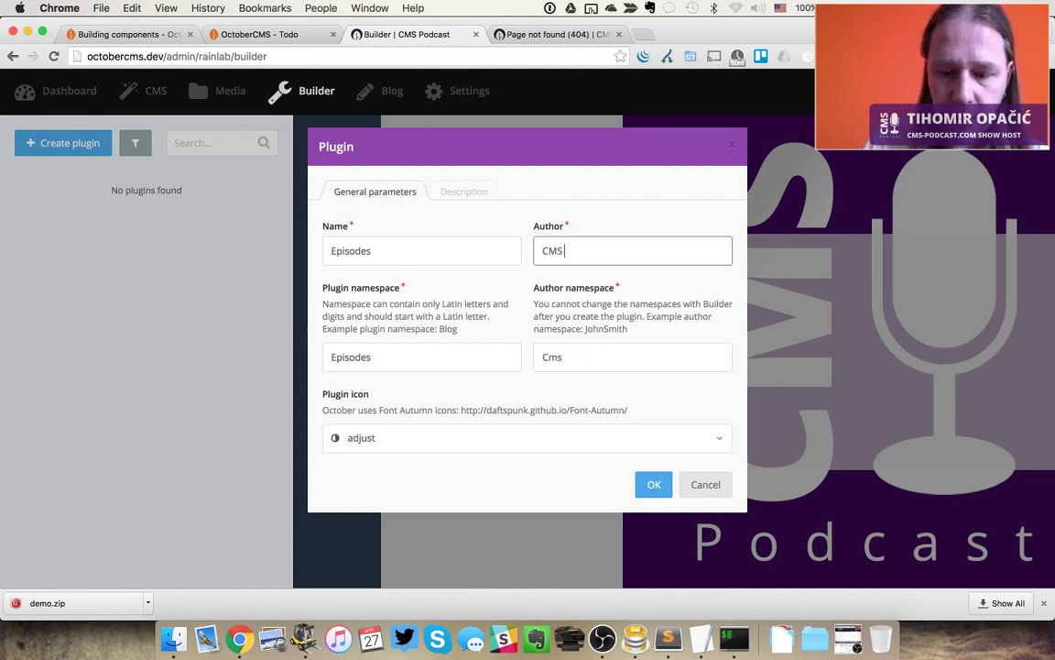
{"action": "type", "text": "Podcs"}
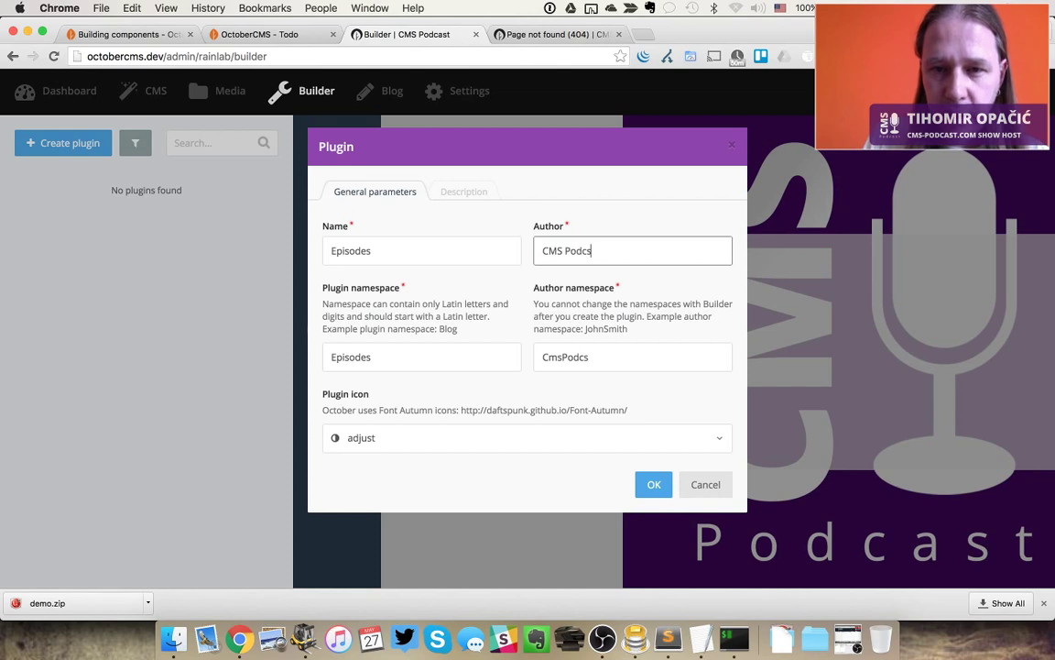
{"action": "key", "text": "BackSpace"}
{"action": "type", "text": "ast"}
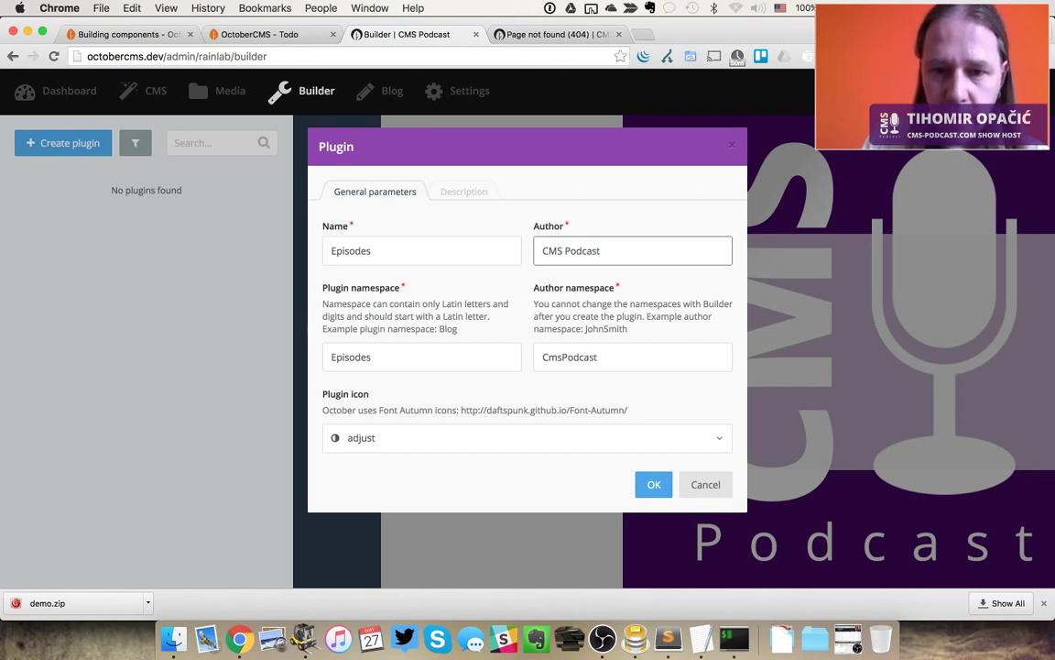
Adjust the namespaces to episodes and lowercase cmspodcast
{"action": "key", "text": "Tab"}
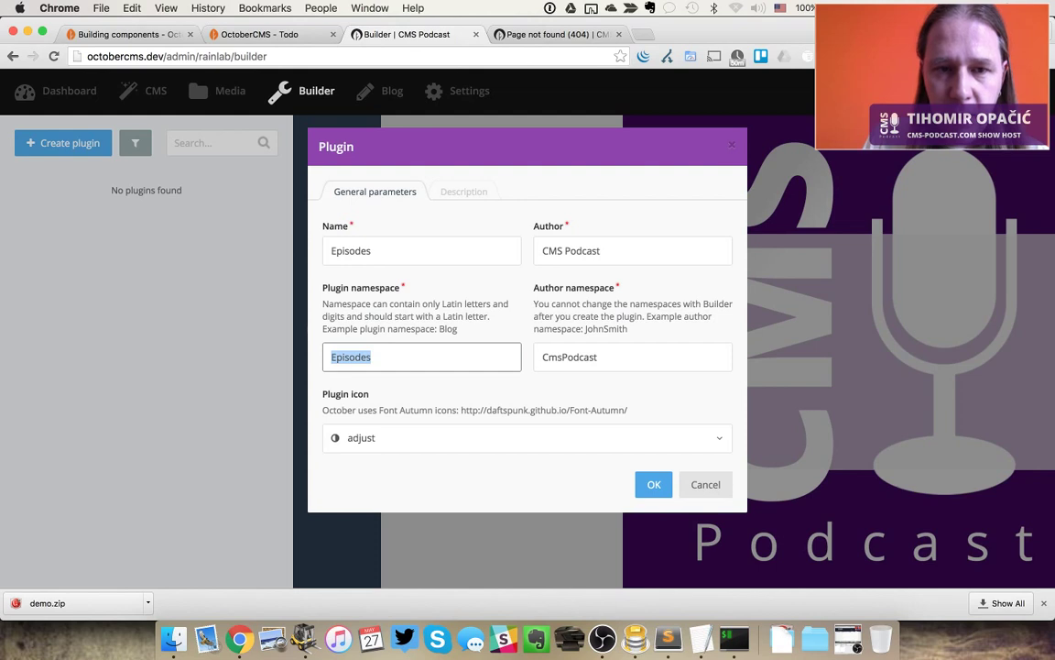
{"action": "key", "text": "Tab"}
{"action": "key", "text": "Right"}
{"action": "key", "text": "Delete"}
{"action": "type", "text": "c"}
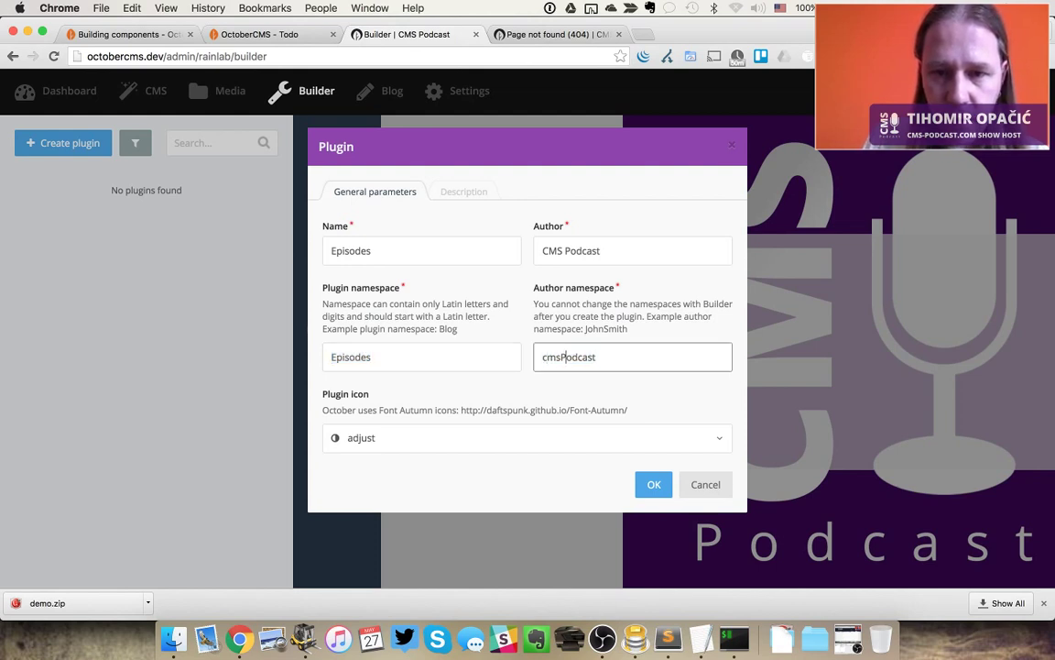
{"action": "key", "text": "shift+Right"}
{"action": "key", "text": "shift+Tab"}
{"action": "key", "text": "Left"}
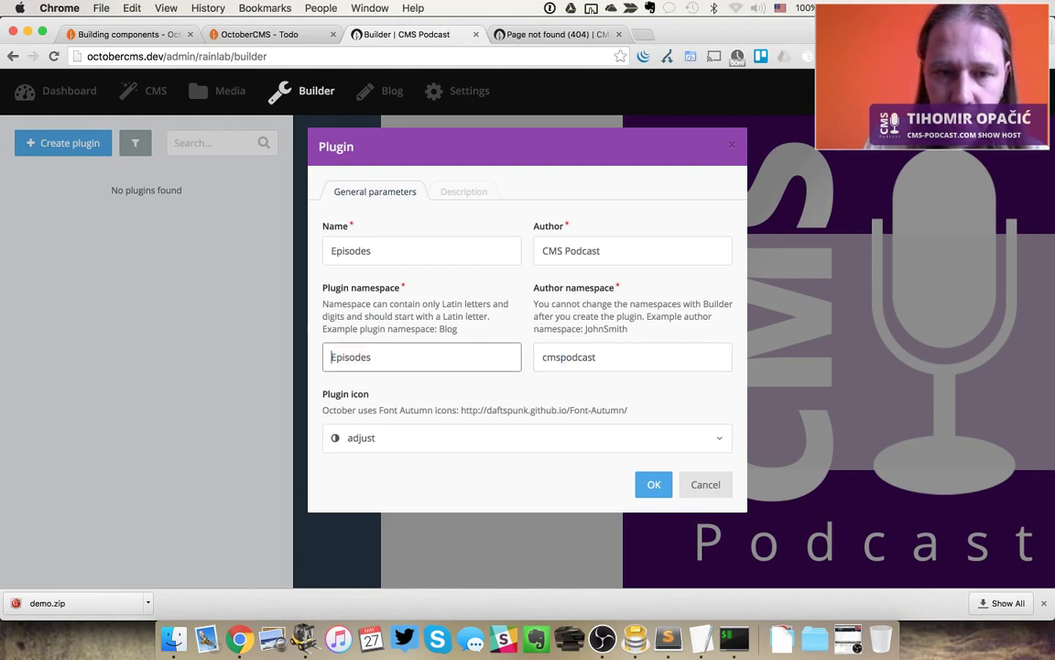
{"action": "key", "text": "Right"}
Choose the microphone icon and create the Episodes plugin
{"action": "left_click", "coordinate": [471, 445]}
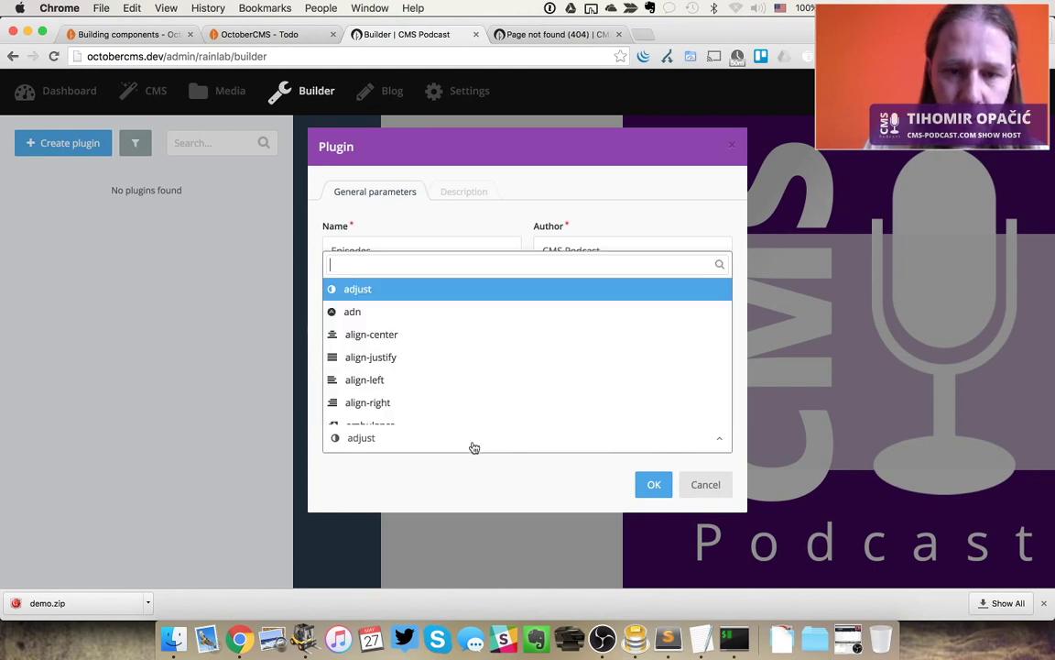
{"action": "type", "text": "mic"}
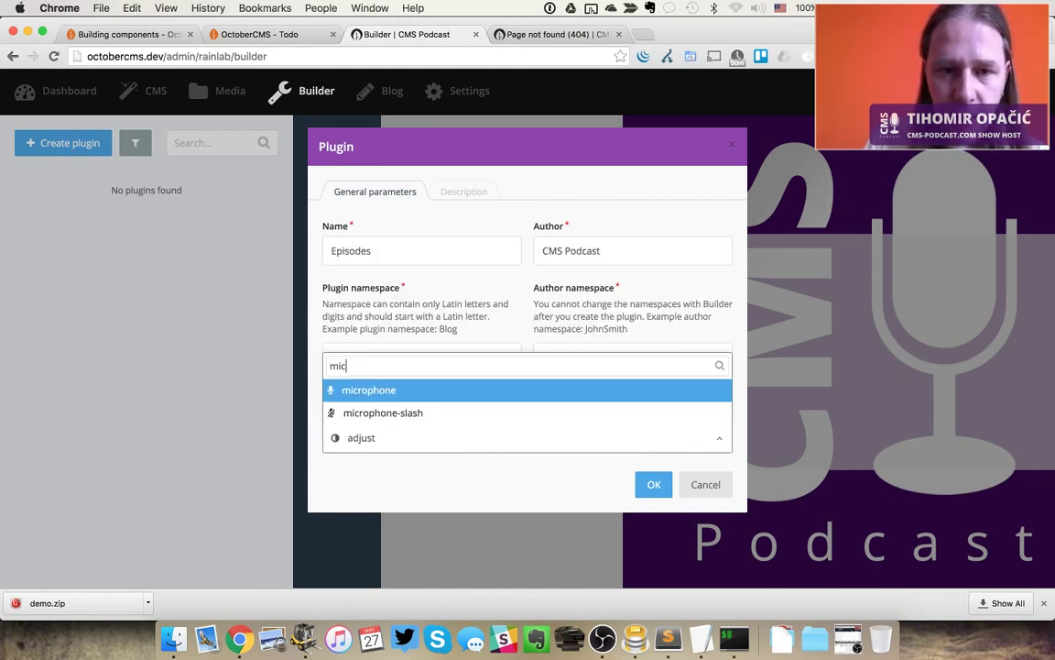
{"action": "key", "text": "Return"}
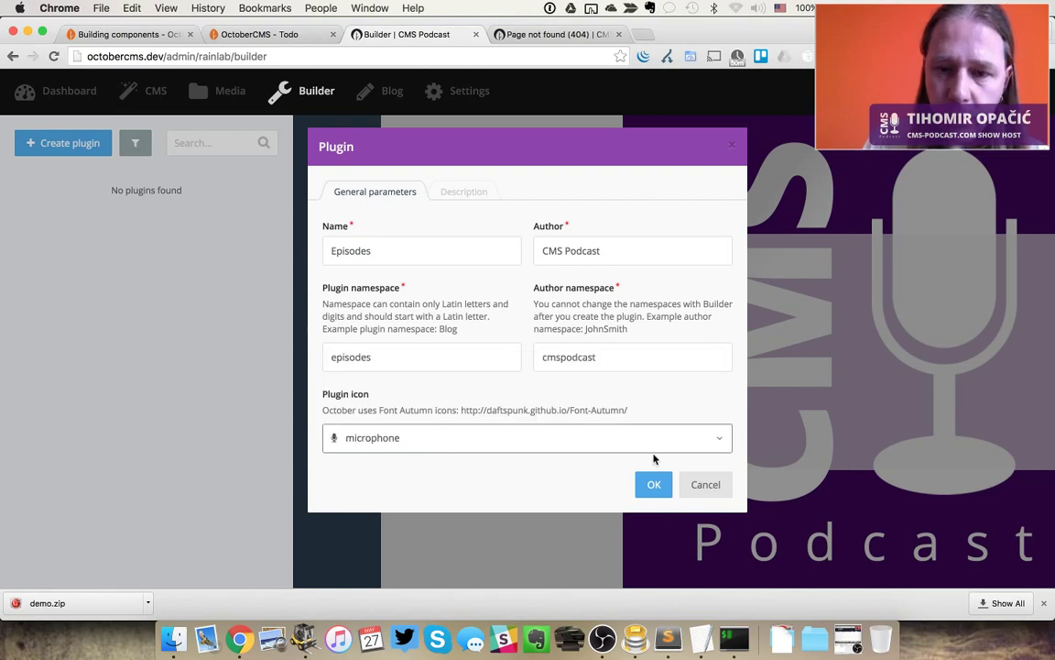
{"action": "left_click", "coordinate": [654, 485]}
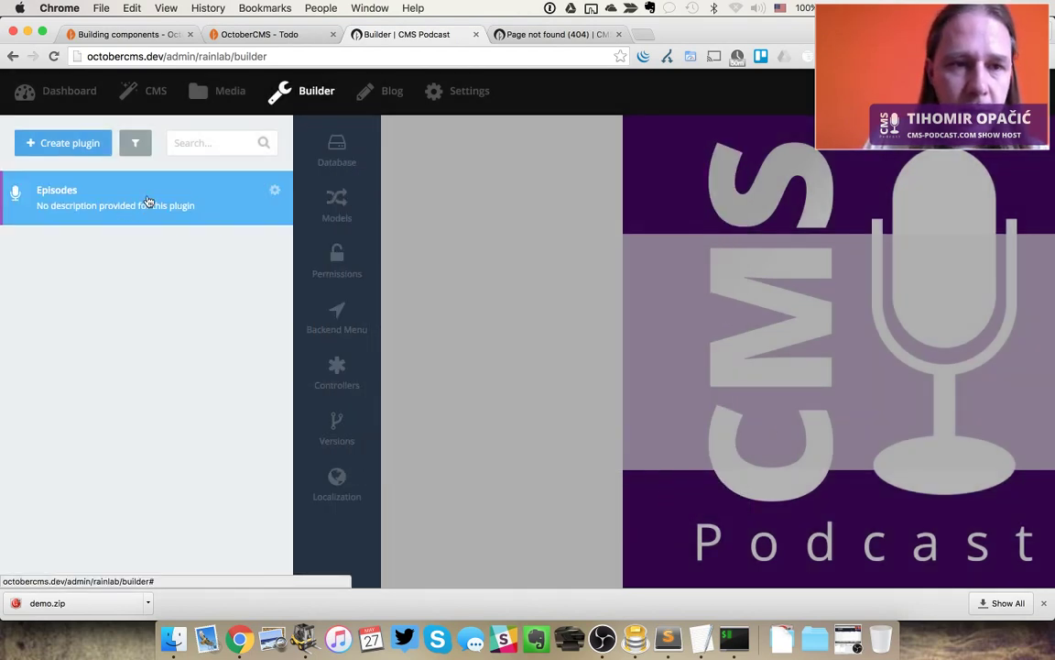
Add a new database table with columns id, title and description
{"action": "left_click", "coordinate": [340, 152]}
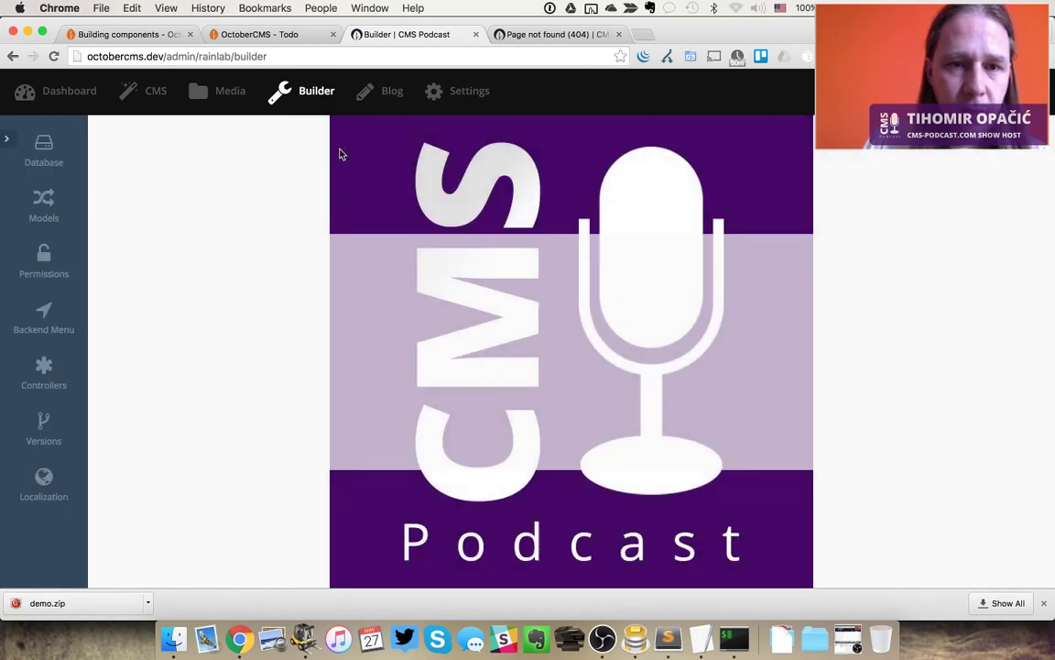
{"action": "mouse_move", "coordinate": [52, 153]}
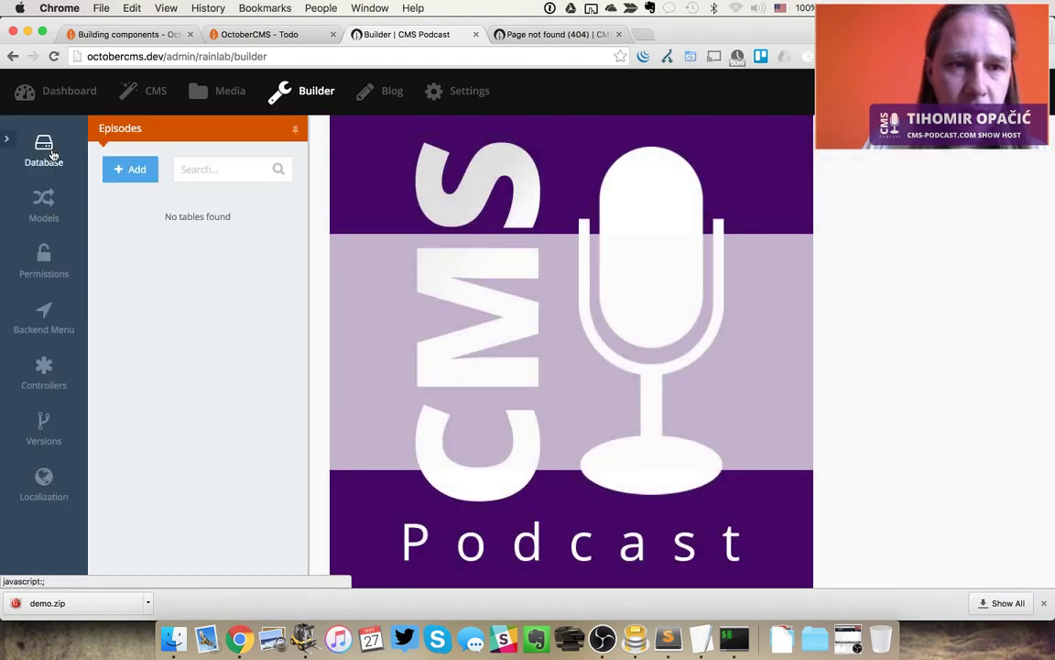
{"action": "left_click", "coordinate": [131, 169]}
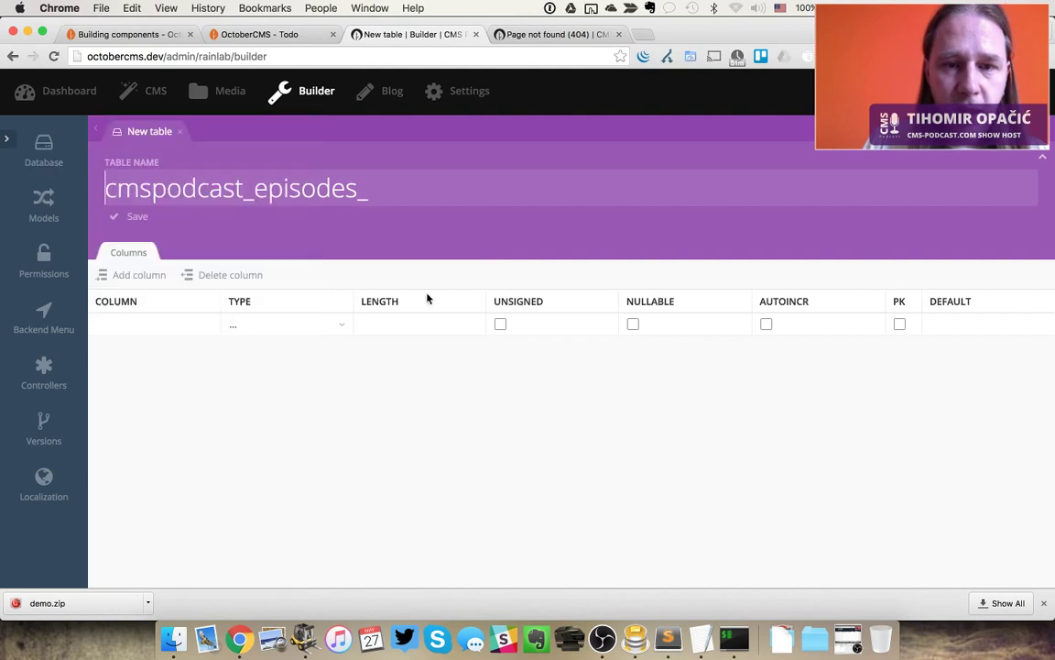
{"action": "left_click", "coordinate": [156, 320]}
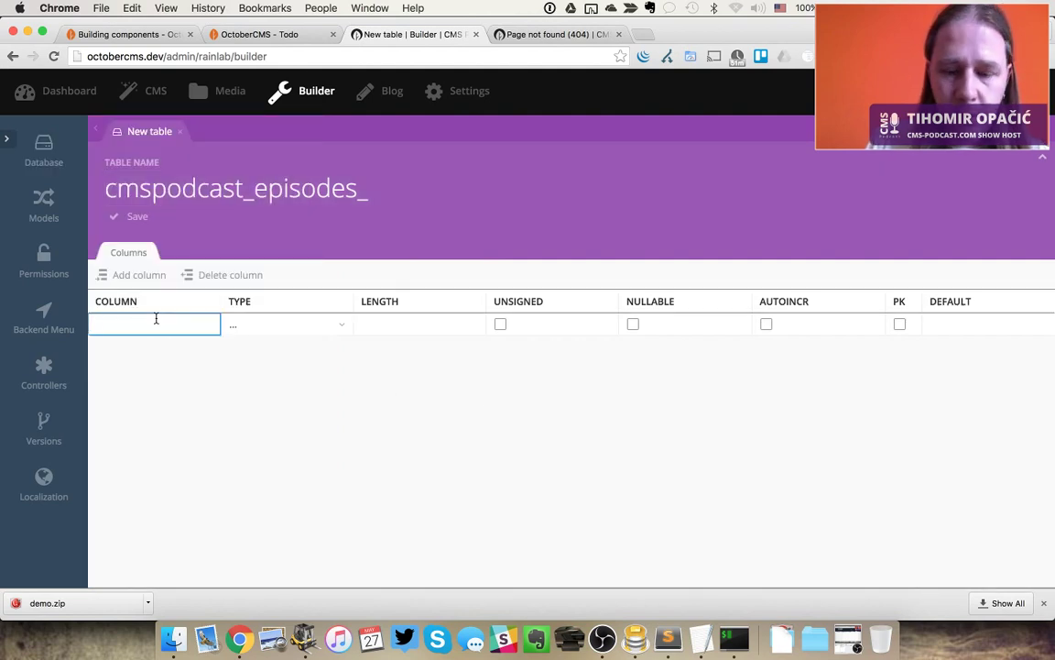
{"action": "type", "text": "id"}
{"action": "left_click", "coordinate": [146, 284]}
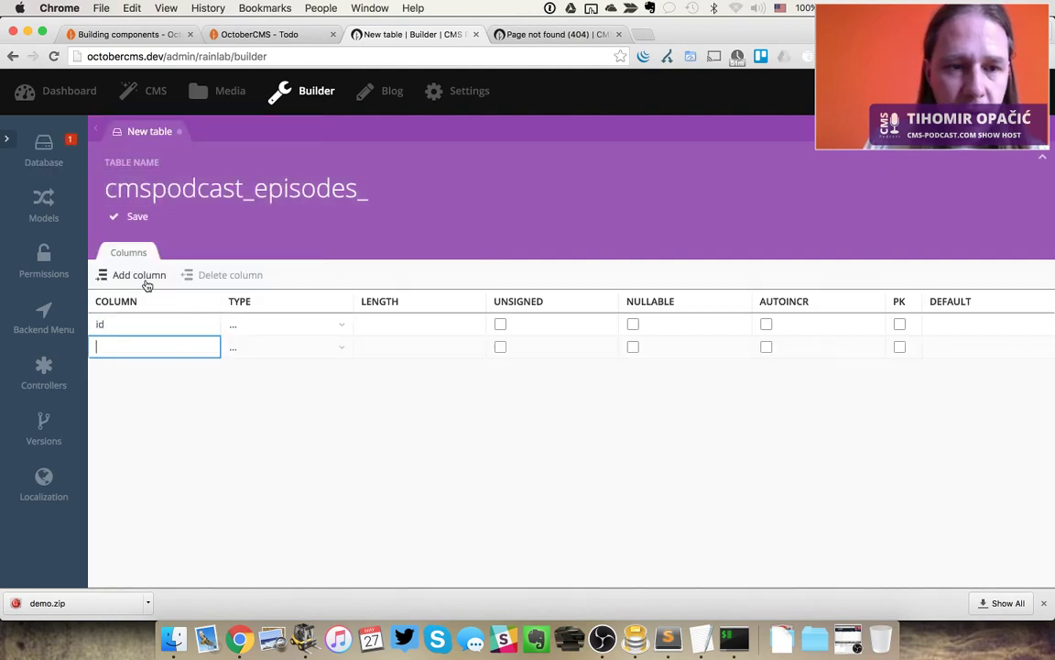
{"action": "type", "text": "title"}
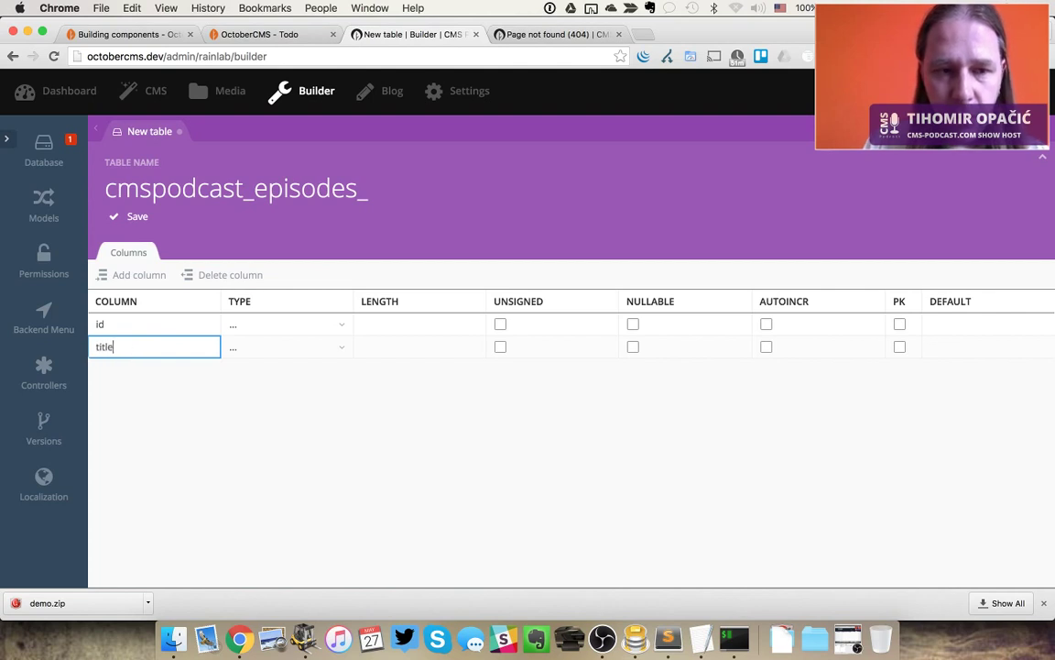
{"action": "left_click", "coordinate": [139, 274]}
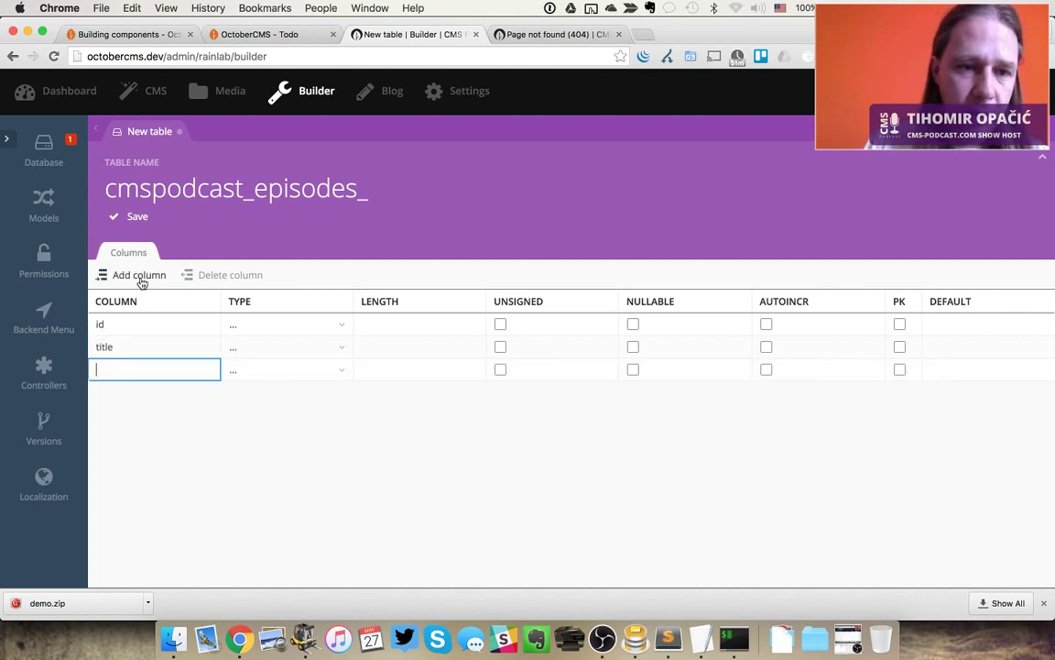
{"action": "type", "text": "description"}
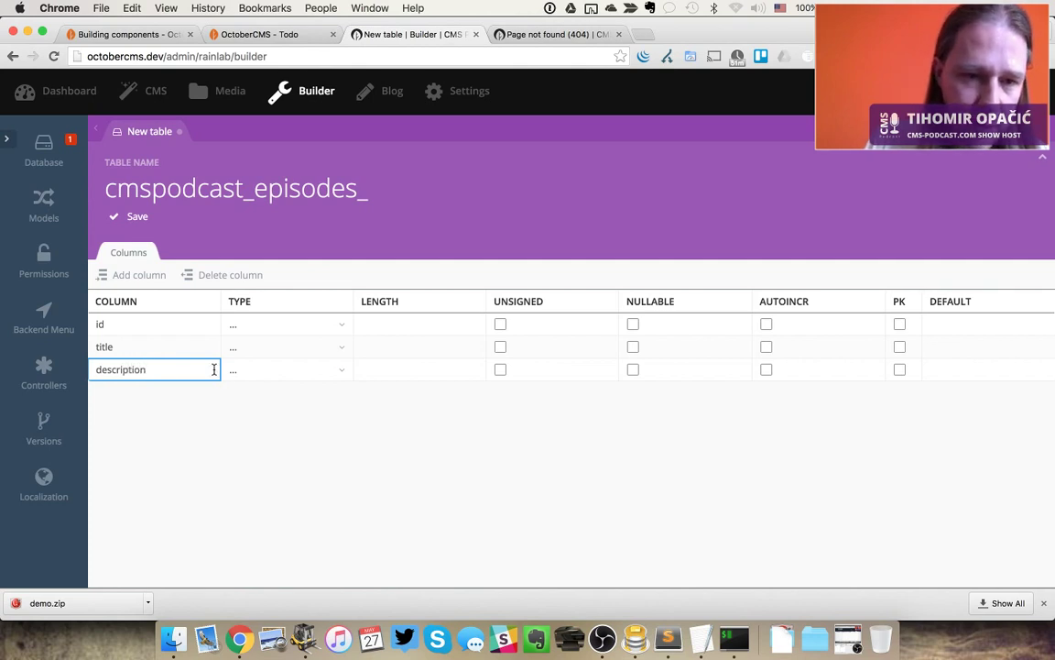
Make title String, description Text and id Integer, then save and apply migration 1.0.2
{"action": "left_click", "coordinate": [263, 352]}
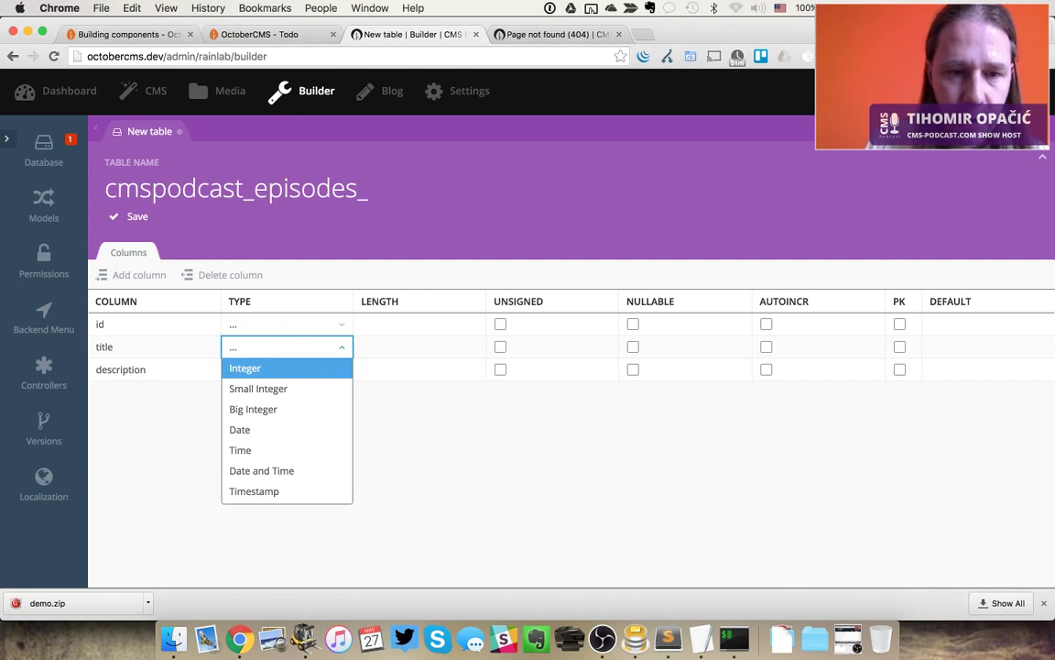
{"action": "scroll", "coordinate": [273, 426], "scroll_direction": "down", "scroll_amount": 3}
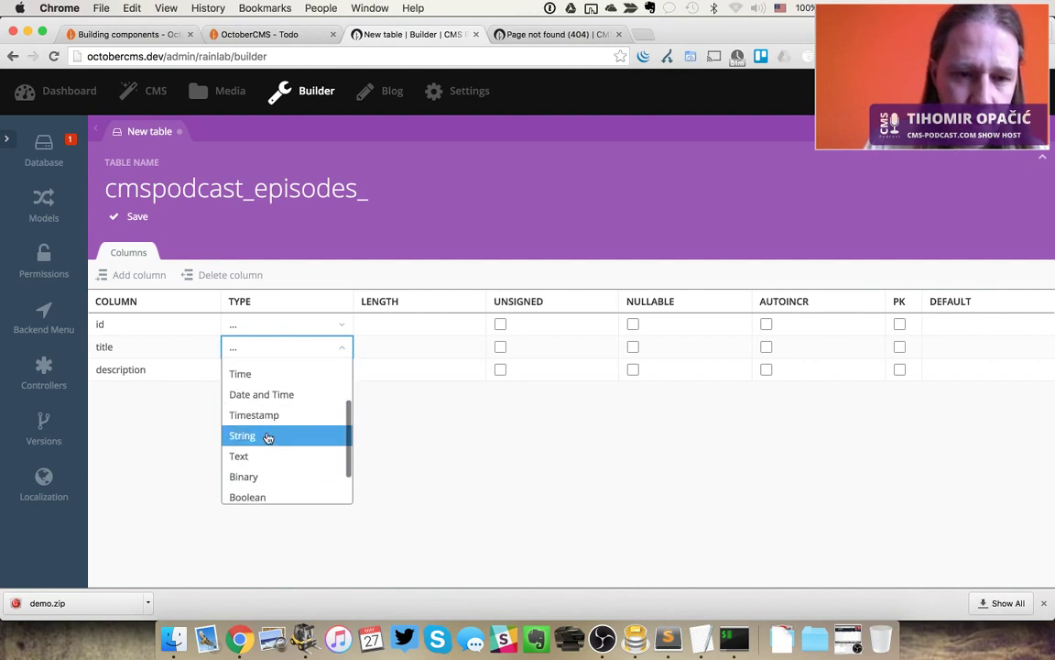
{"action": "left_click", "coordinate": [266, 434]}
{"action": "left_click", "coordinate": [271, 371]}
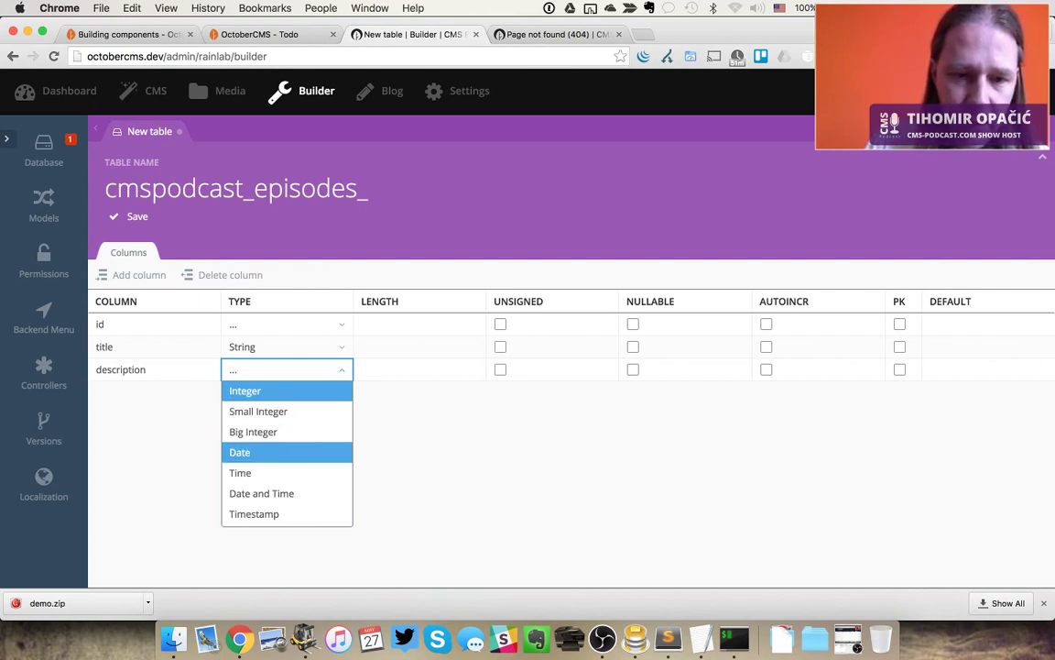
{"action": "scroll", "coordinate": [273, 442], "scroll_direction": "down", "scroll_amount": 3}
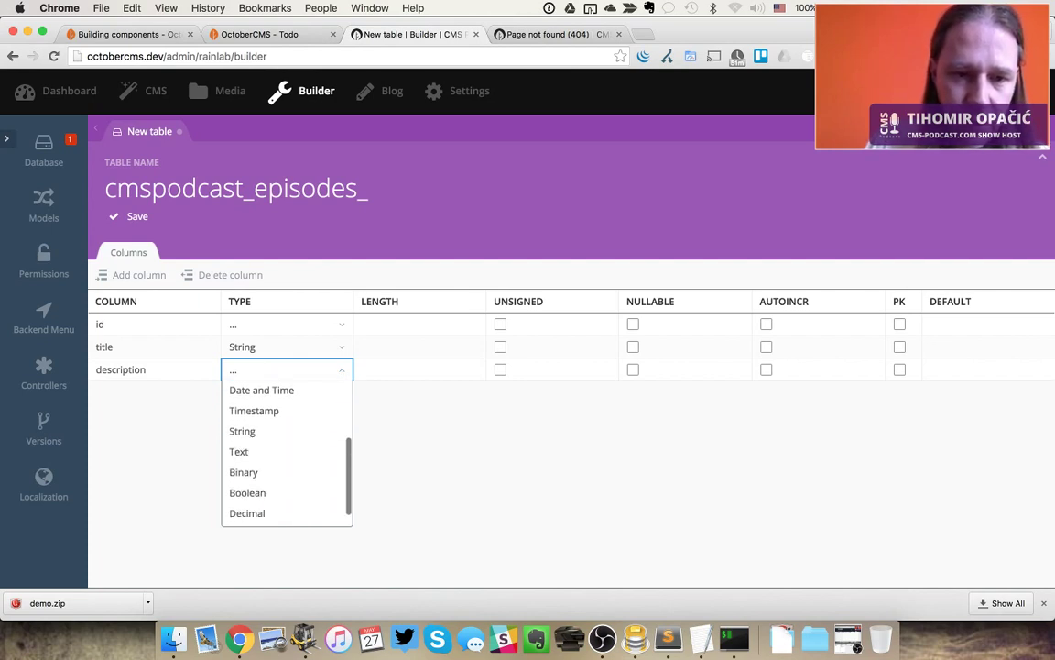
{"action": "left_click", "coordinate": [273, 443]}
{"action": "left_click", "coordinate": [279, 325]}
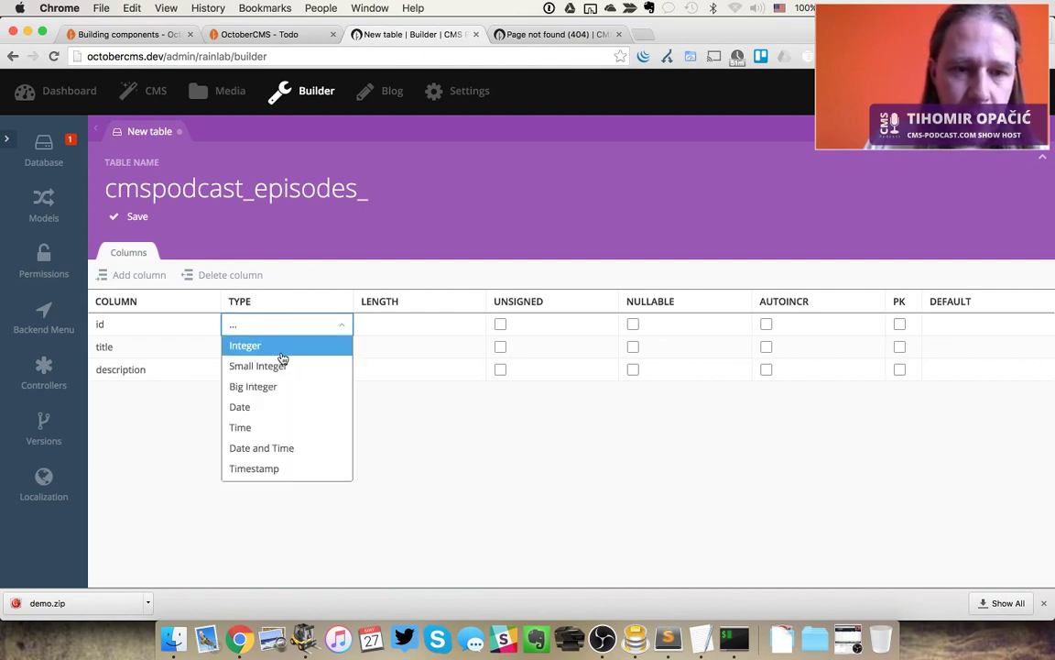
{"action": "left_click", "coordinate": [286, 348]}
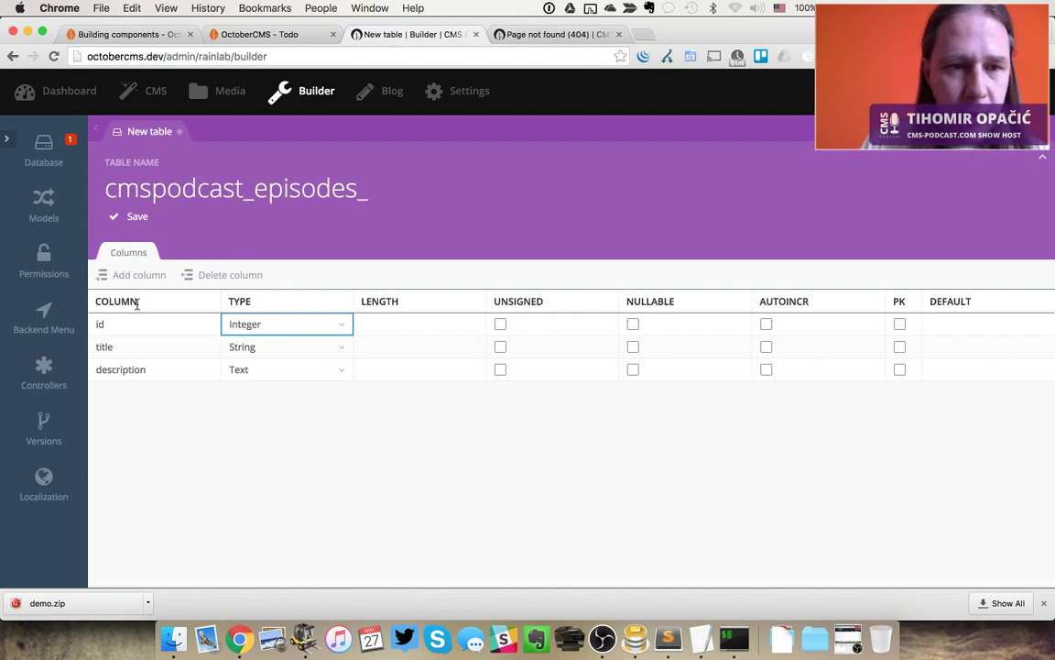
{"action": "left_click", "coordinate": [138, 219]}
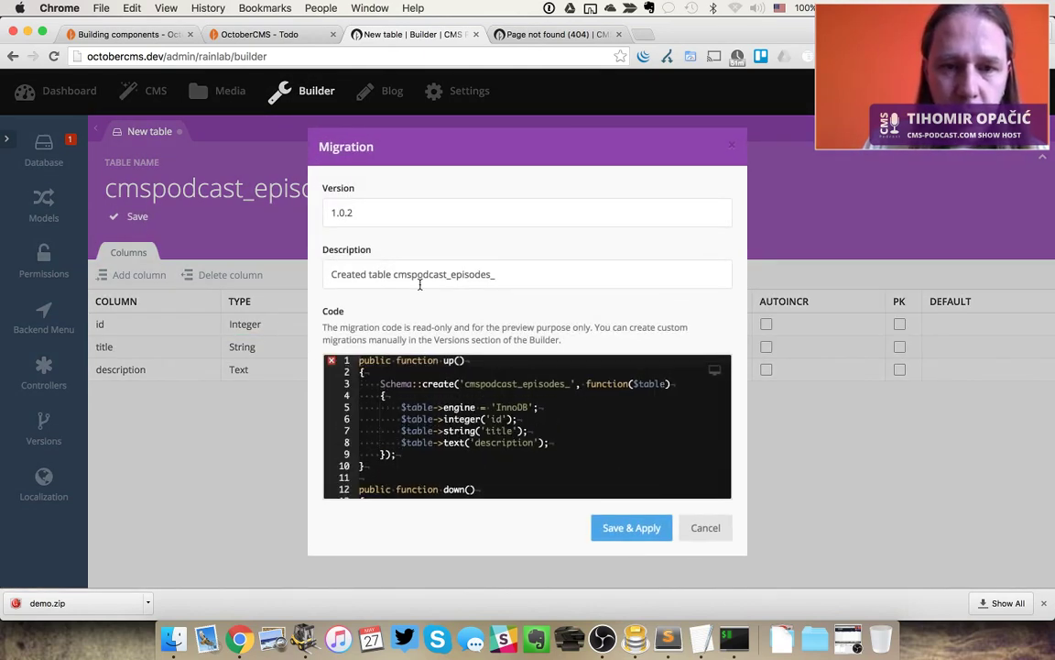
{"action": "left_click", "coordinate": [644, 533]}
{"action": "key", "text": "super+Tab"}
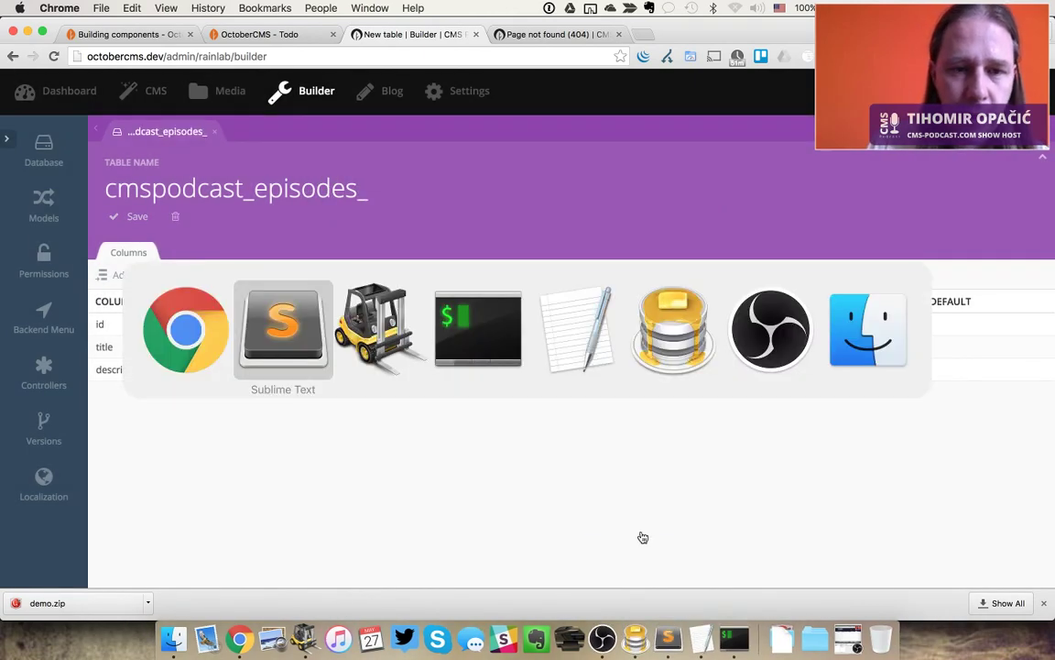
{"action": "key", "text": "super+Tab"}
{"action": "key", "text": "super+Tab"}
{"action": "key", "text": "super+Tab"}
{"action": "key", "text": "super+Tab"}
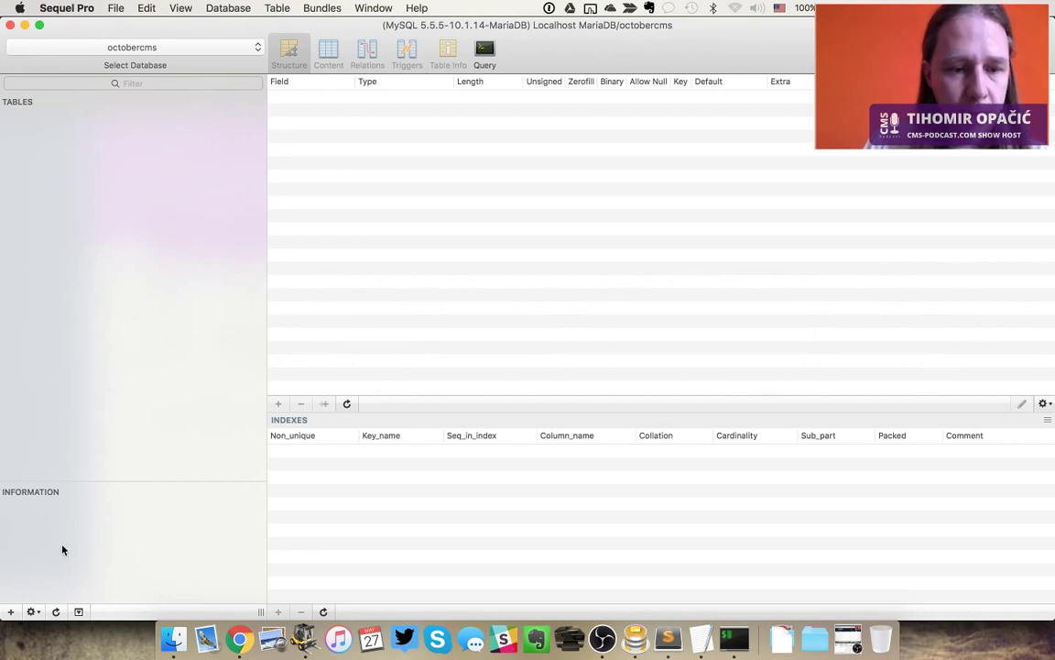
{"action": "left_click", "coordinate": [83, 190]}
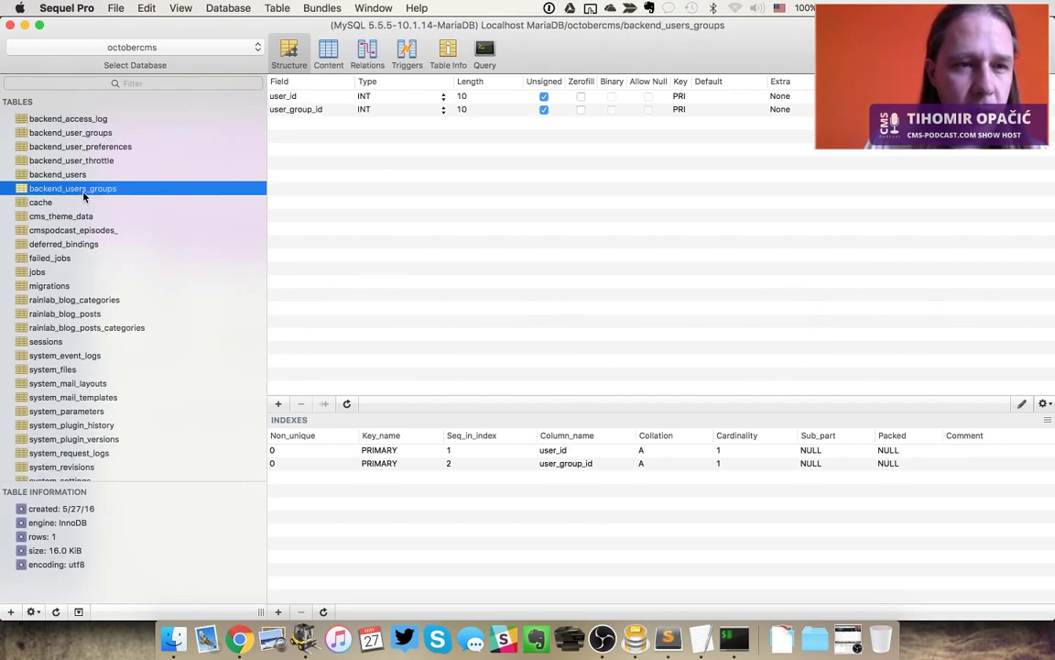
{"action": "left_click", "coordinate": [88, 231]}
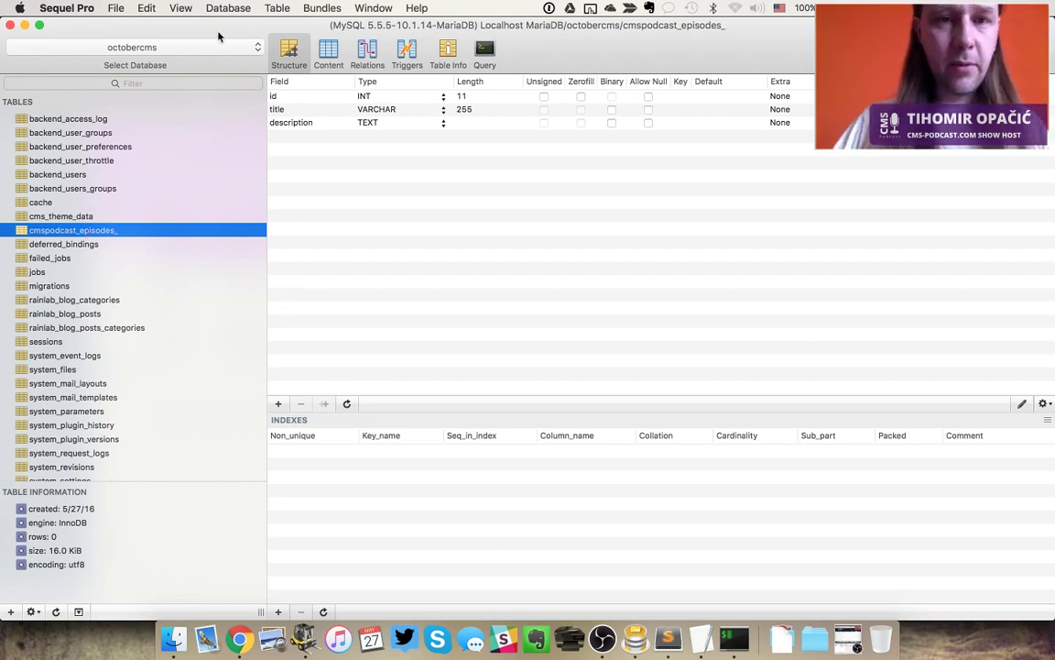
{"action": "left_click", "coordinate": [387, 264]}
{"action": "key", "text": "super+Tab"}
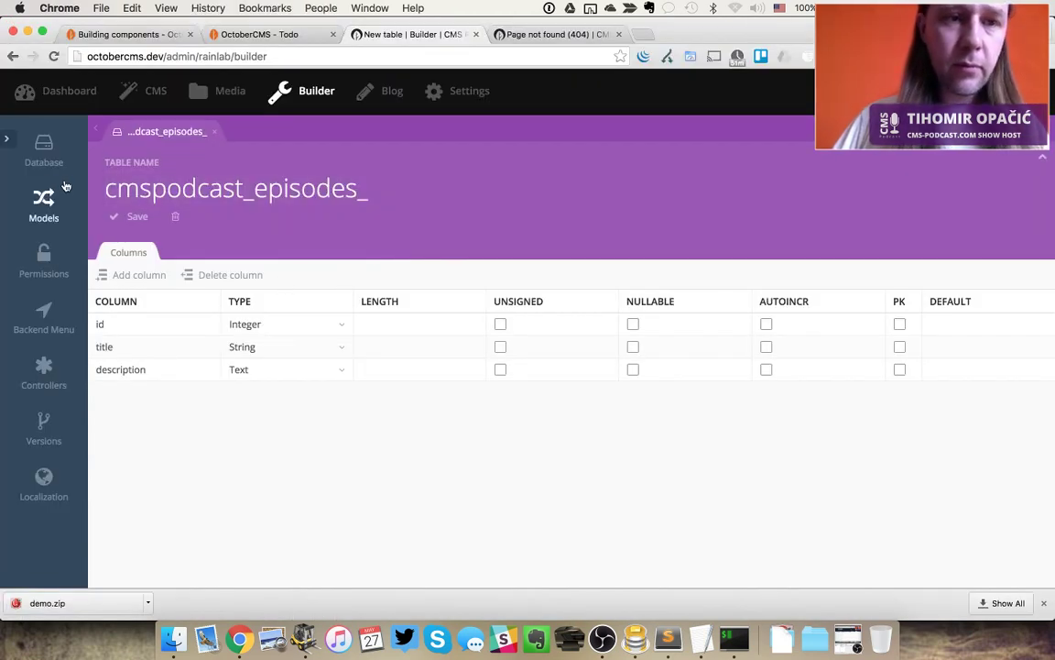
Add a model with class name Episode on cmspodcast_episodes_, then switch to Sublime Text
{"action": "left_click", "coordinate": [43, 200]}
{"action": "left_click", "coordinate": [140, 170]}
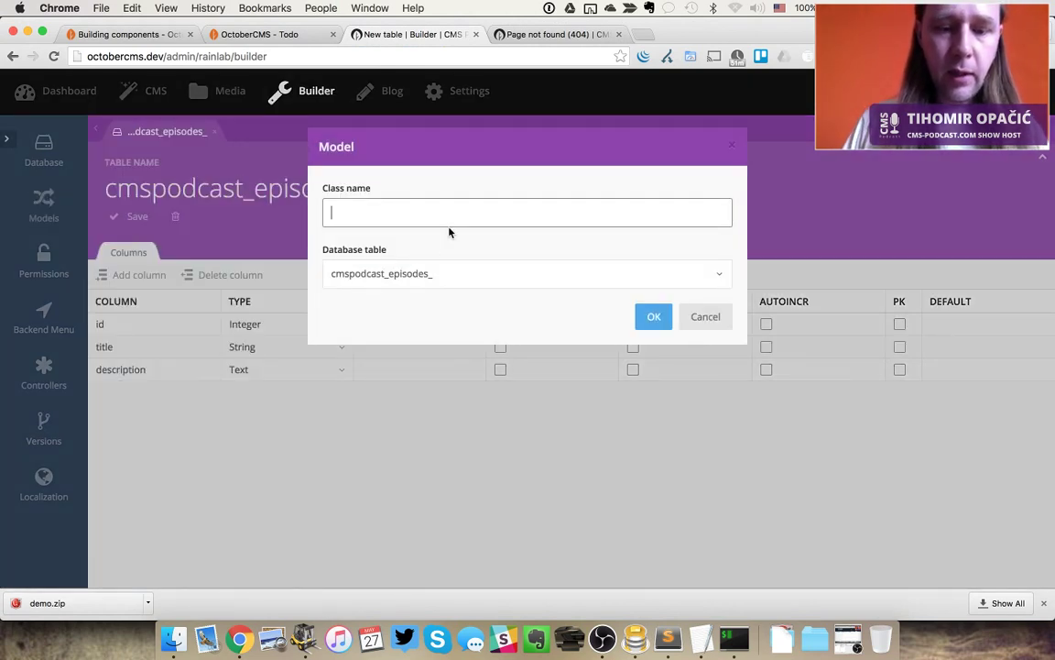
{"action": "type", "text": "Episode"}
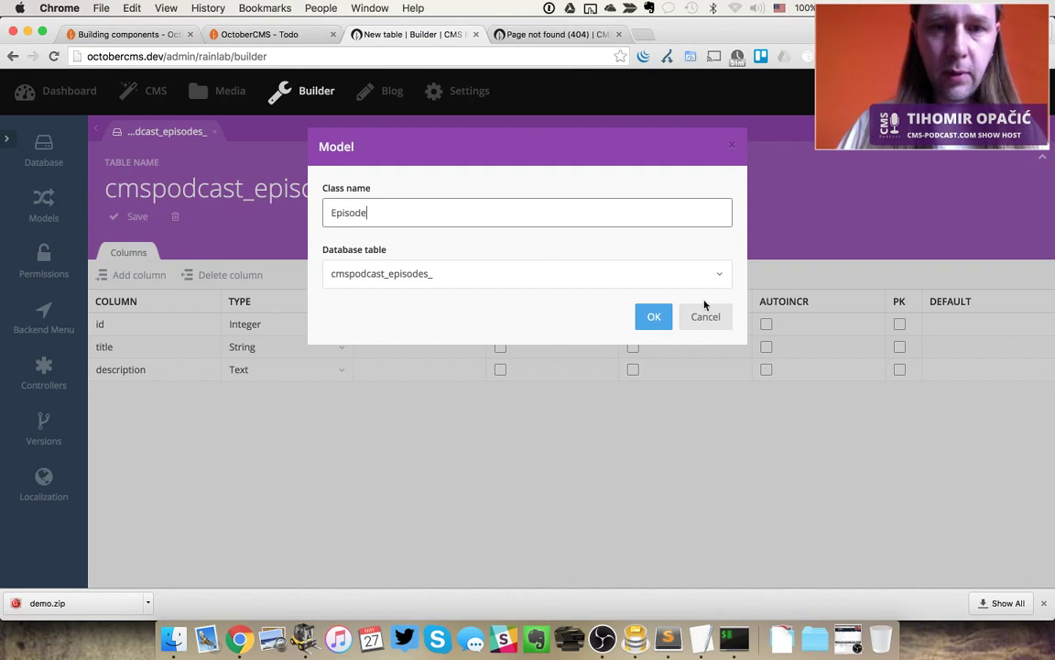
{"action": "left_click", "coordinate": [652, 316]}
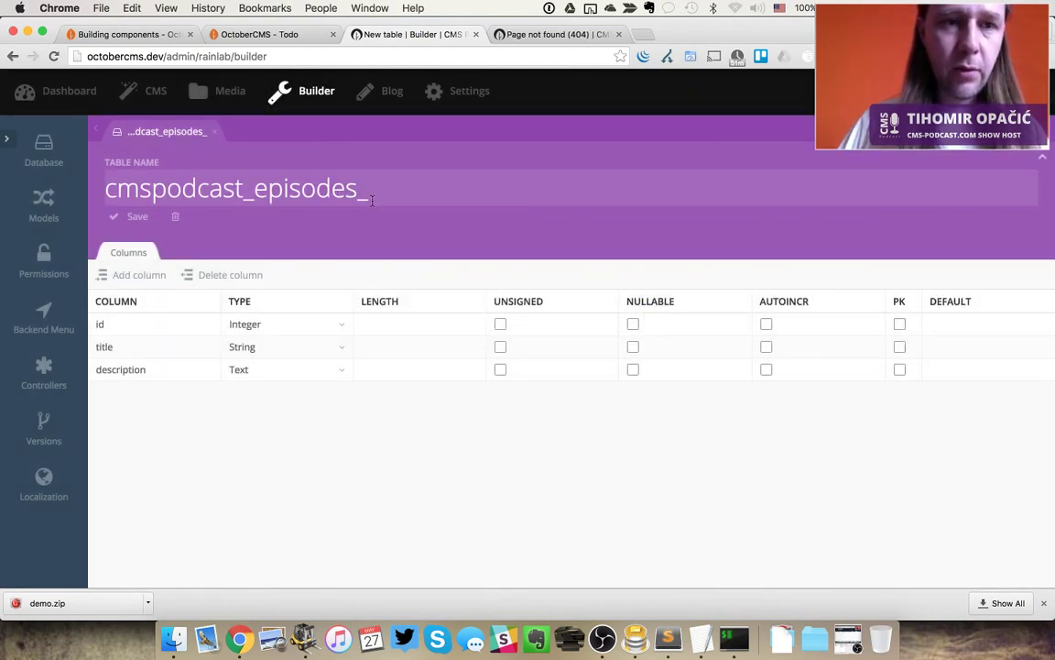
{"action": "key", "text": "super+Tab"}
{"action": "key", "text": "super+Tab"}
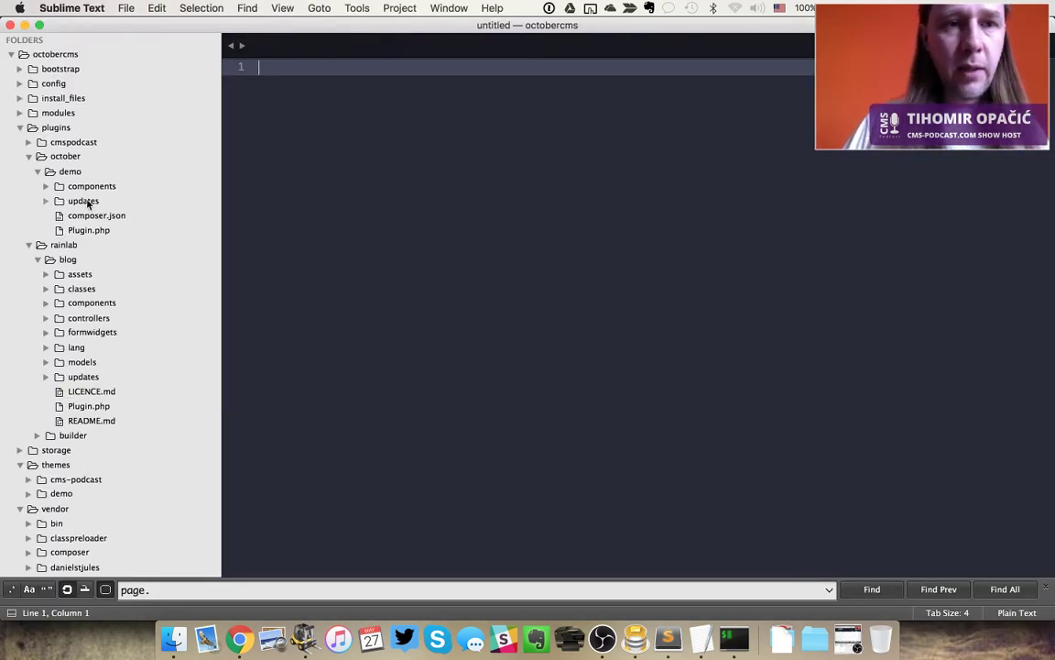
Open the generated Episode.php model under cmspodcast/episodes and review its Validation section
{"action": "left_click", "coordinate": [28, 156]}
{"action": "left_click", "coordinate": [28, 142]}
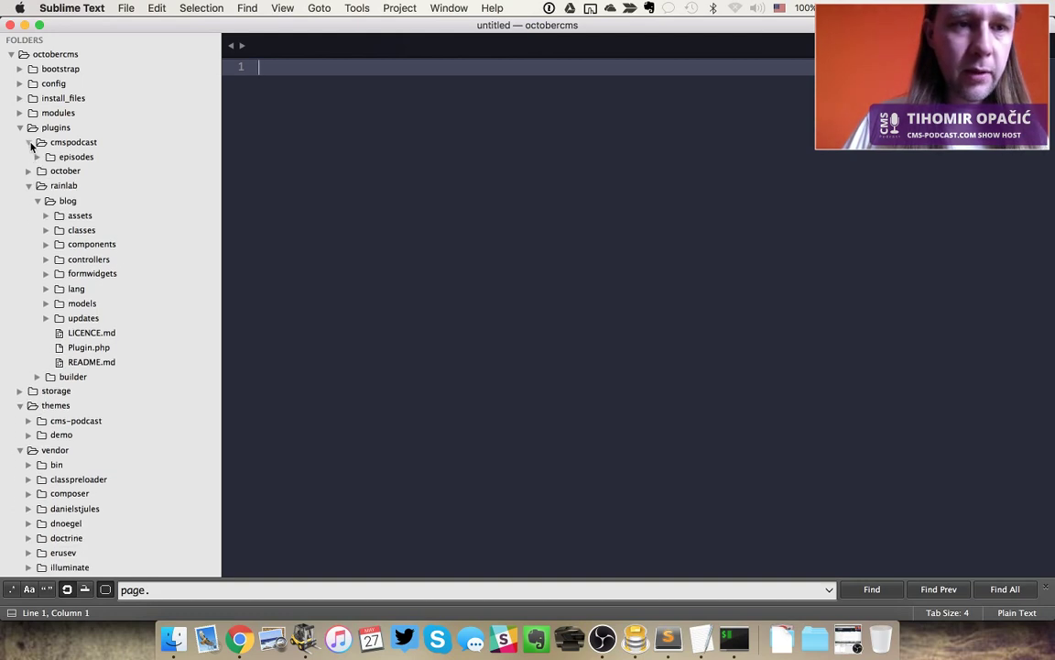
{"action": "left_click", "coordinate": [38, 157]}
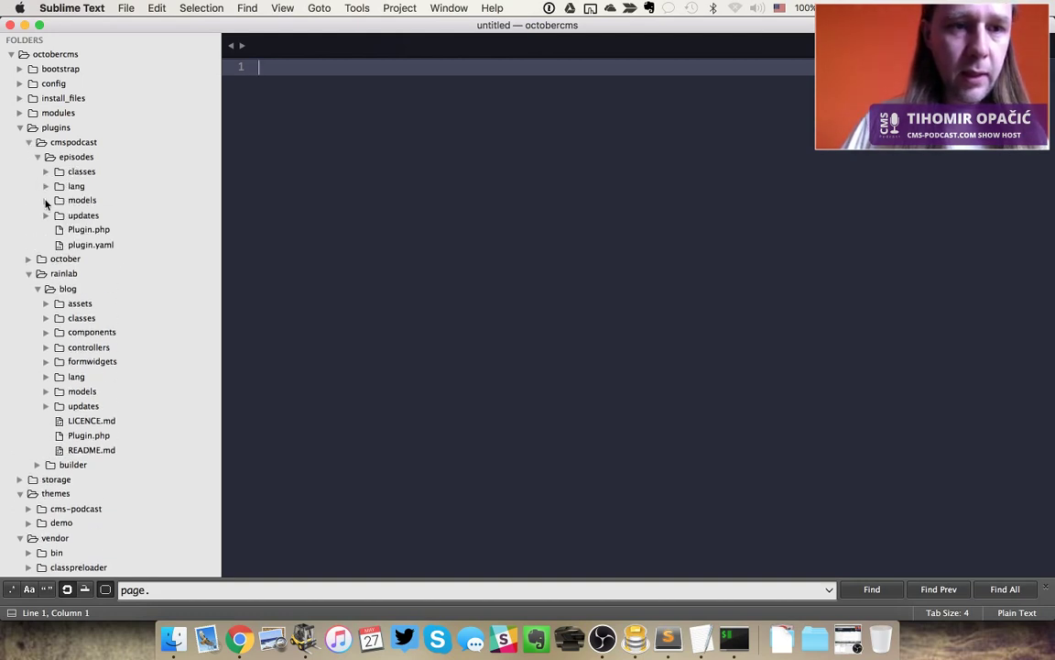
{"action": "left_click", "coordinate": [46, 200]}
{"action": "left_click", "coordinate": [84, 214]}
{"action": "left_click", "coordinate": [542, 265]}
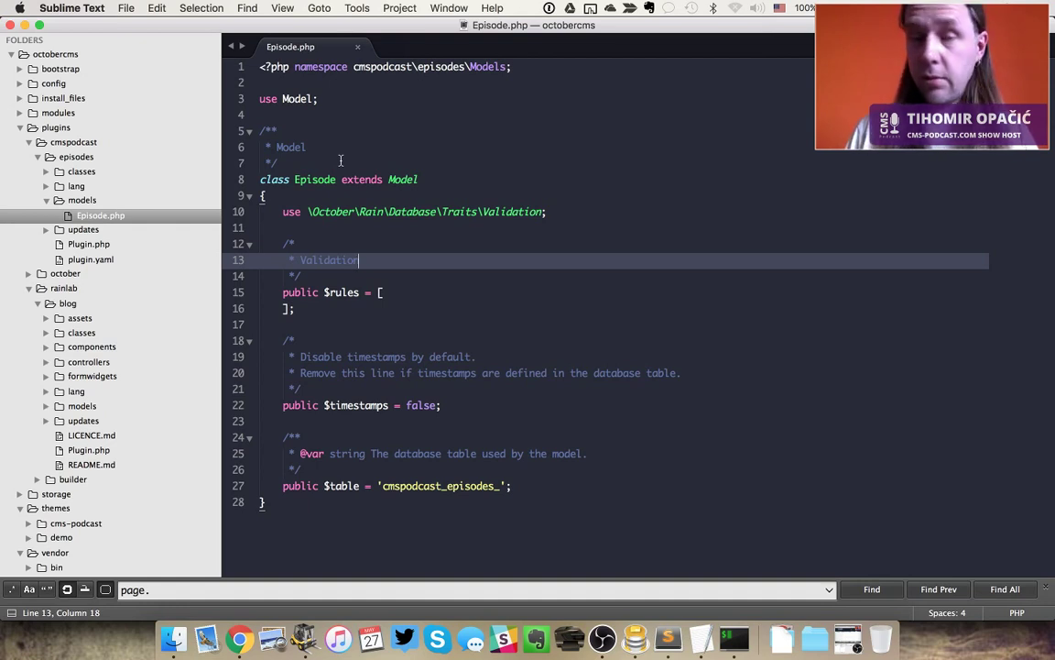
{"action": "key", "text": "super+n"}
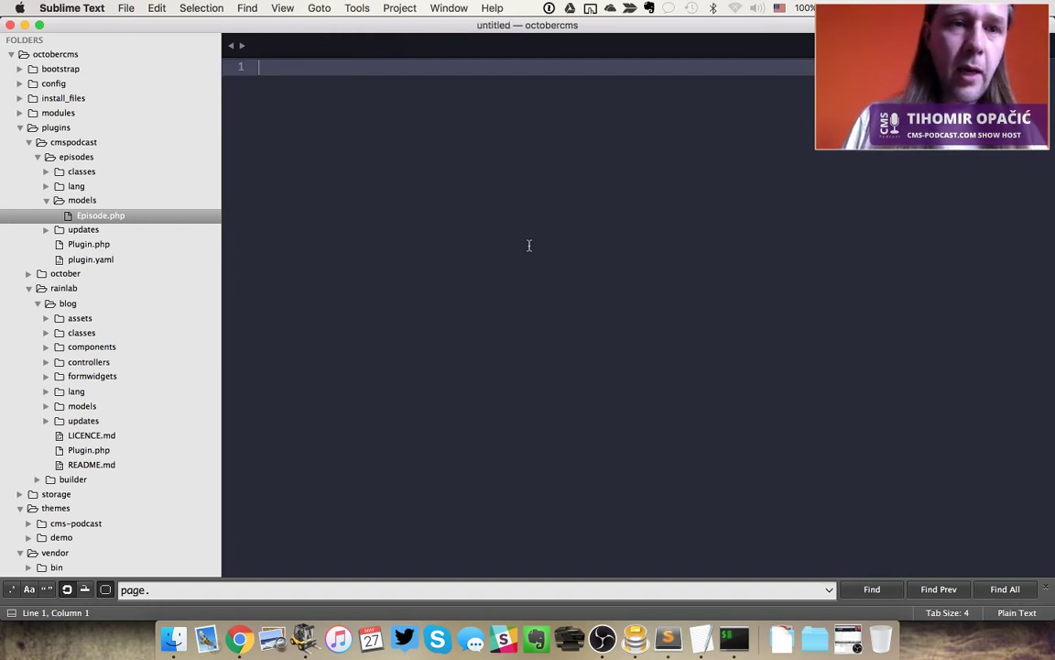
Collapse the episodes models folder and switch to ForkLift
{"action": "left_click", "coordinate": [38, 157]}
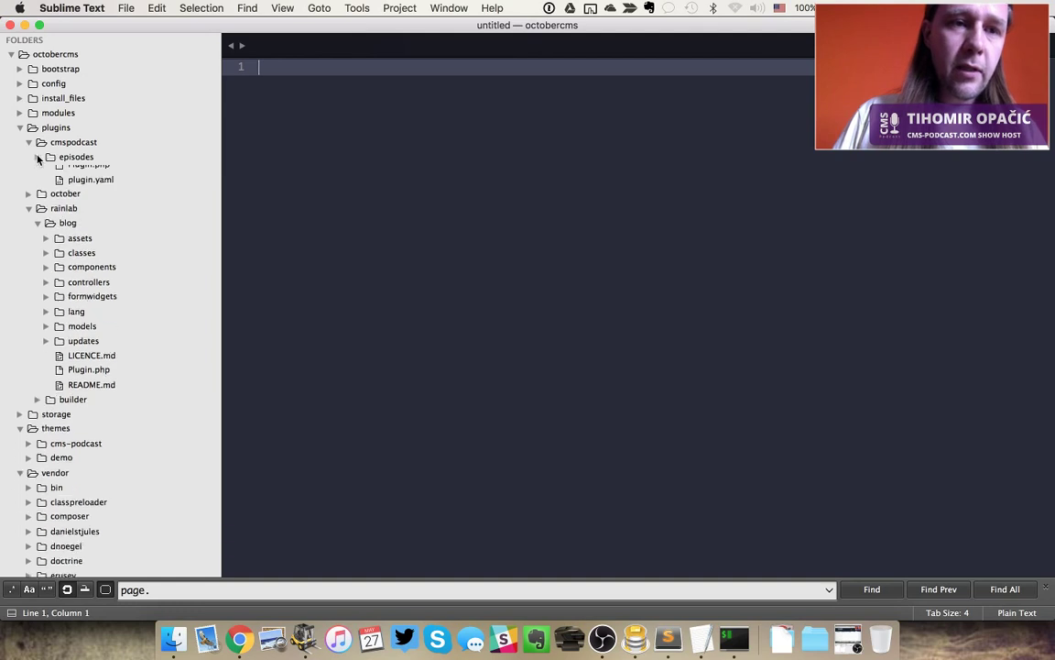
{"action": "left_click", "coordinate": [37, 157]}
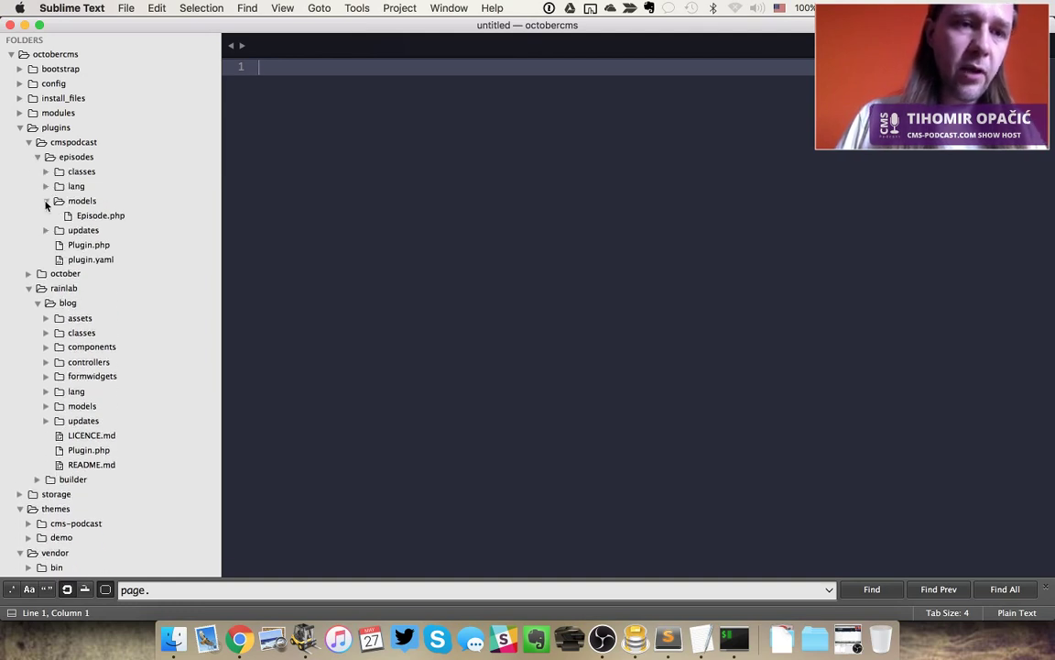
{"action": "left_click", "coordinate": [46, 203]}
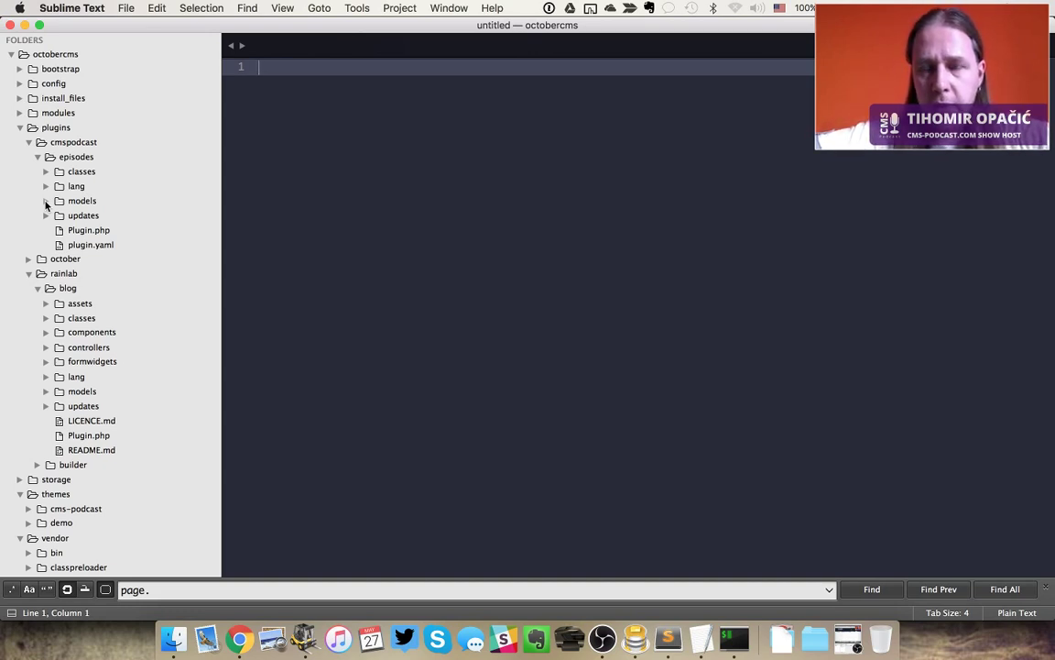
{"action": "key", "text": "super+Tab"}
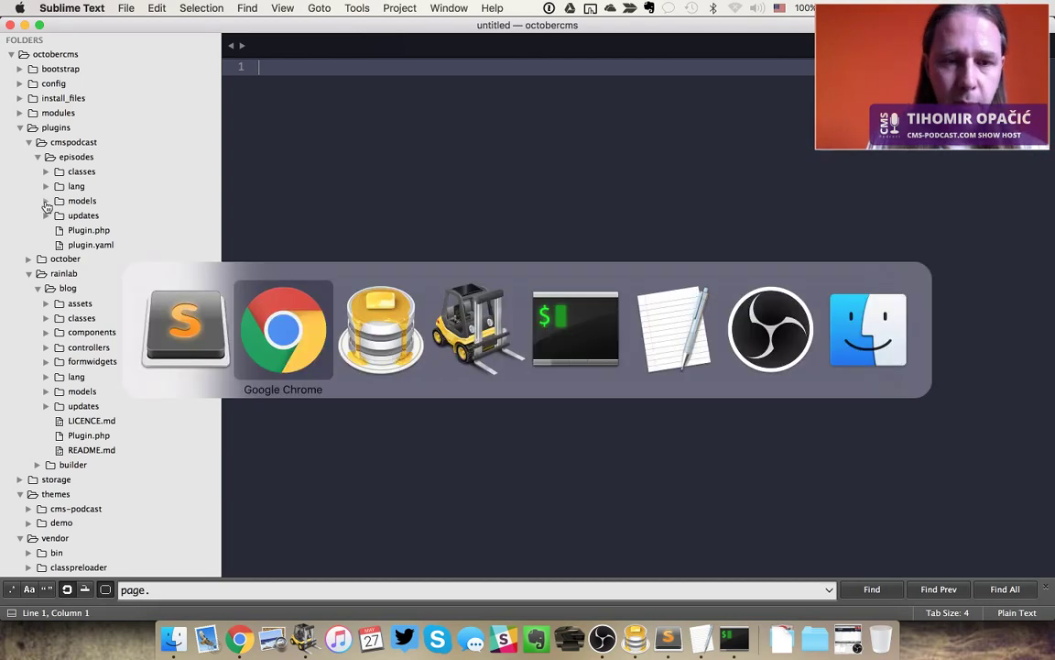
{"action": "key", "text": "super+Tab"}
{"action": "key", "text": "super+Tab"}
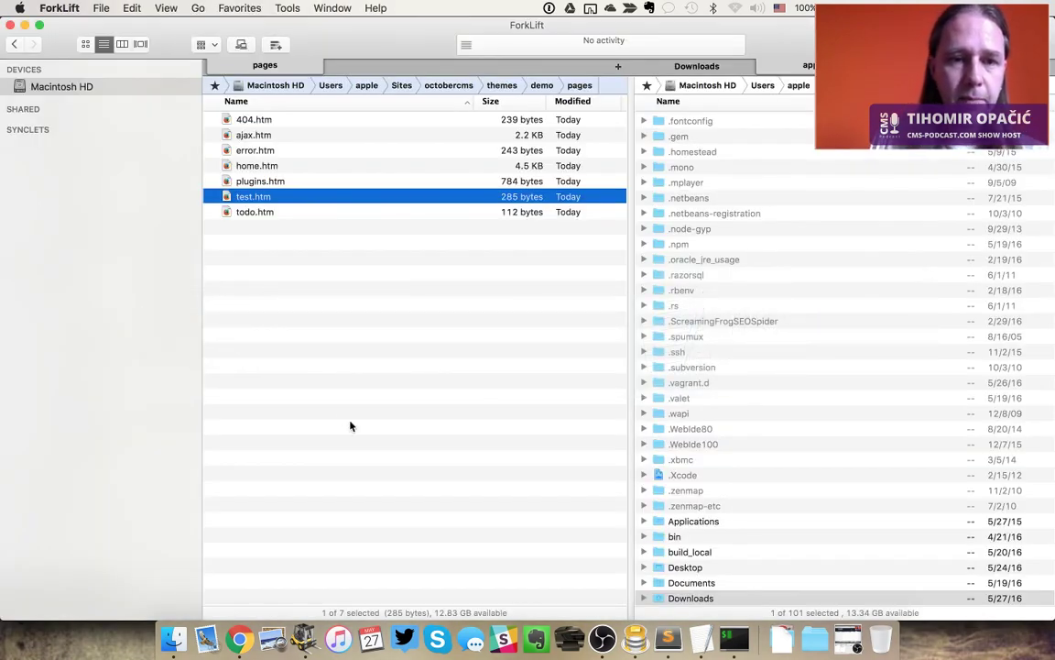
Move from ForkLift through Chrome to the iTerm terminal
{"action": "key", "text": "super+Tab"}
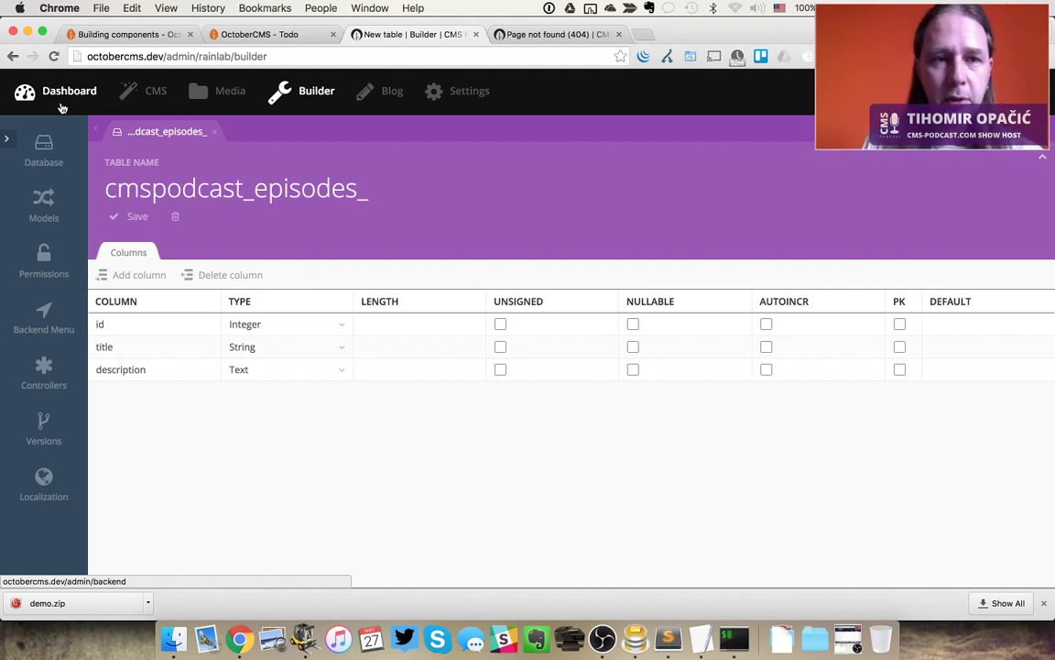
{"action": "key", "text": "super+Tab"}
{"action": "key", "text": "super+Tab"}
{"action": "key", "text": "super+Tab"}
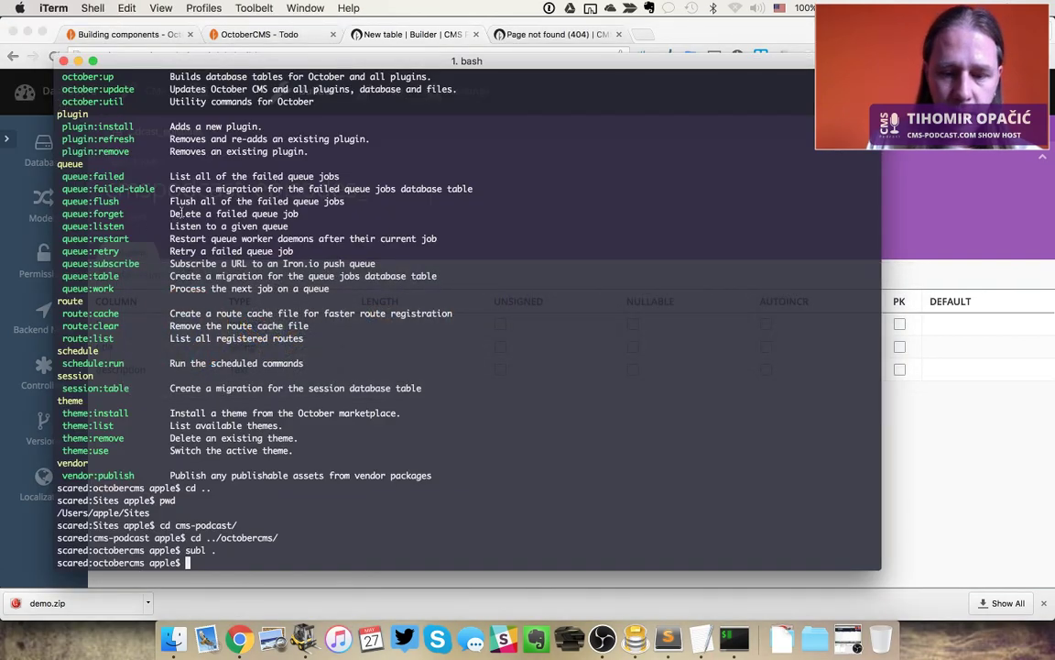
Run php artisan, scroll through its command list, and return to Chrome's Builder page
{"action": "type", "text": "php art"}
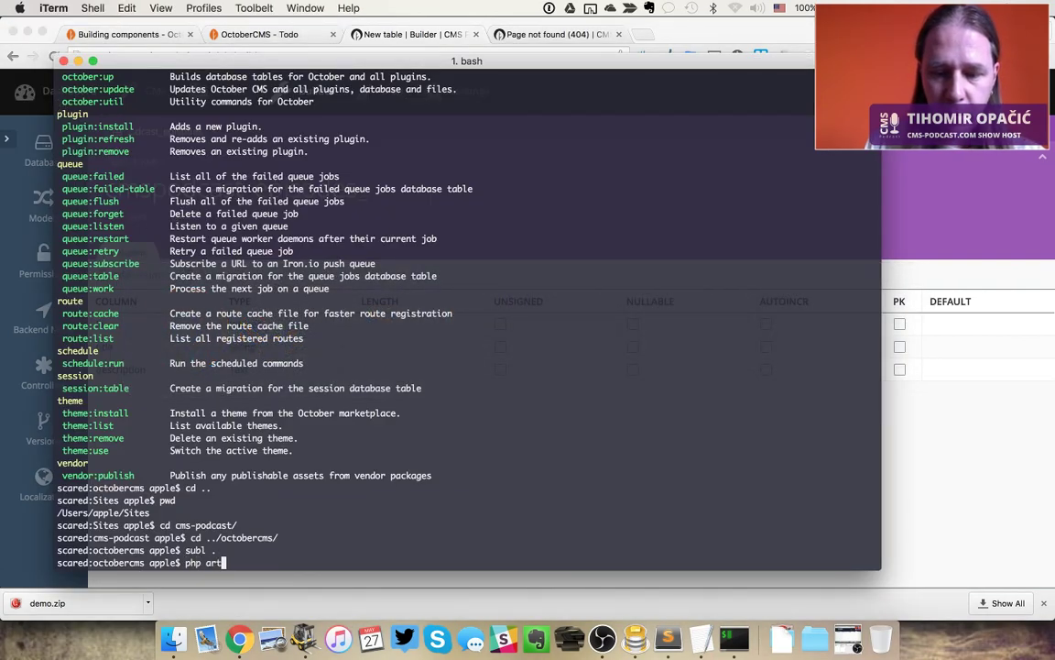
{"action": "type", "text": "isan"}
{"action": "key", "text": "Return"}
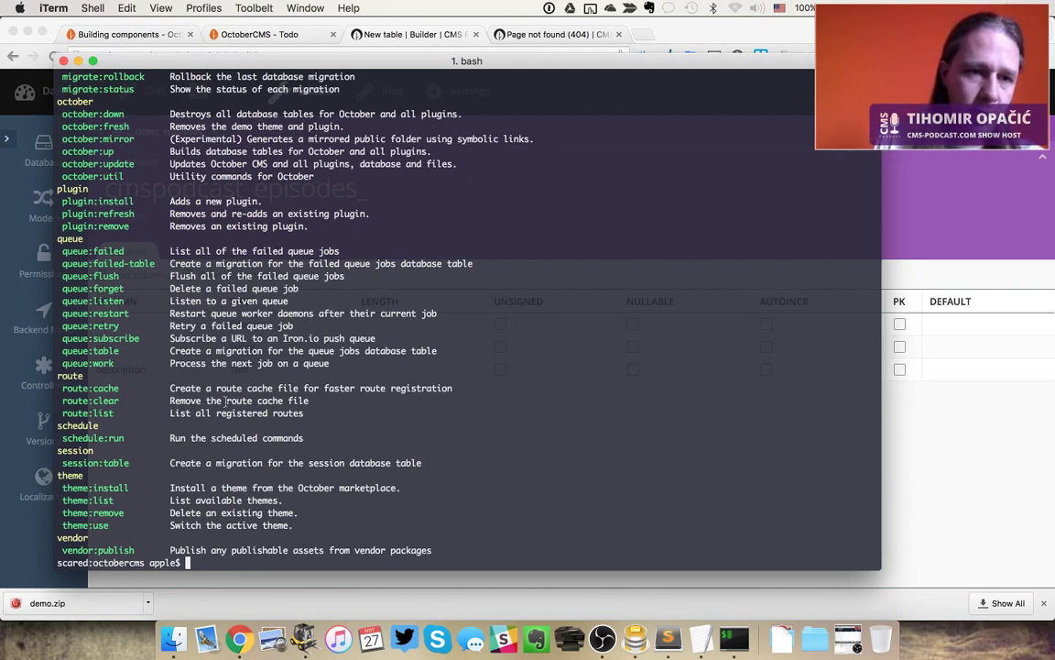
{"action": "scroll", "coordinate": [225, 400], "scroll_direction": "up", "scroll_amount": 3}
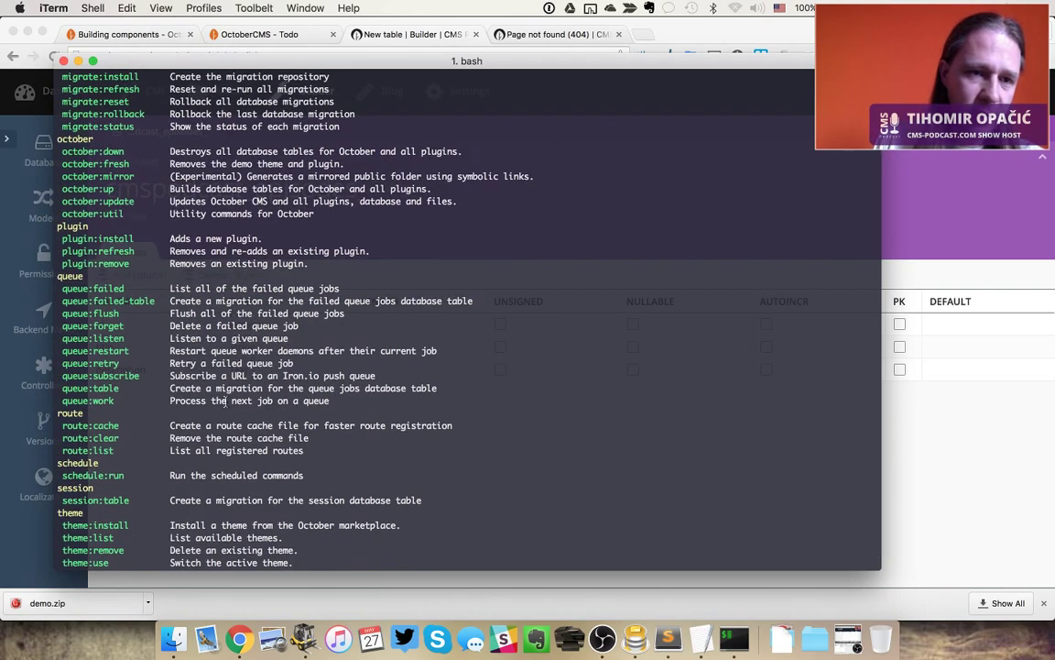
{"action": "scroll", "coordinate": [225, 401], "scroll_direction": "up", "scroll_amount": 11}
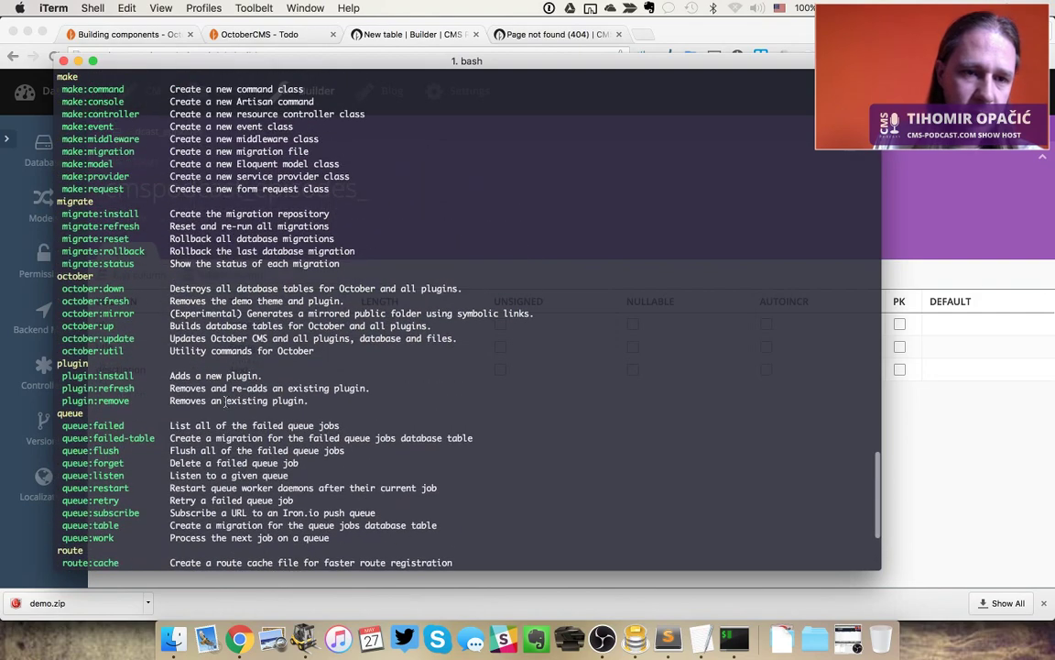
{"action": "scroll", "coordinate": [225, 400], "scroll_direction": "up", "scroll_amount": 10}
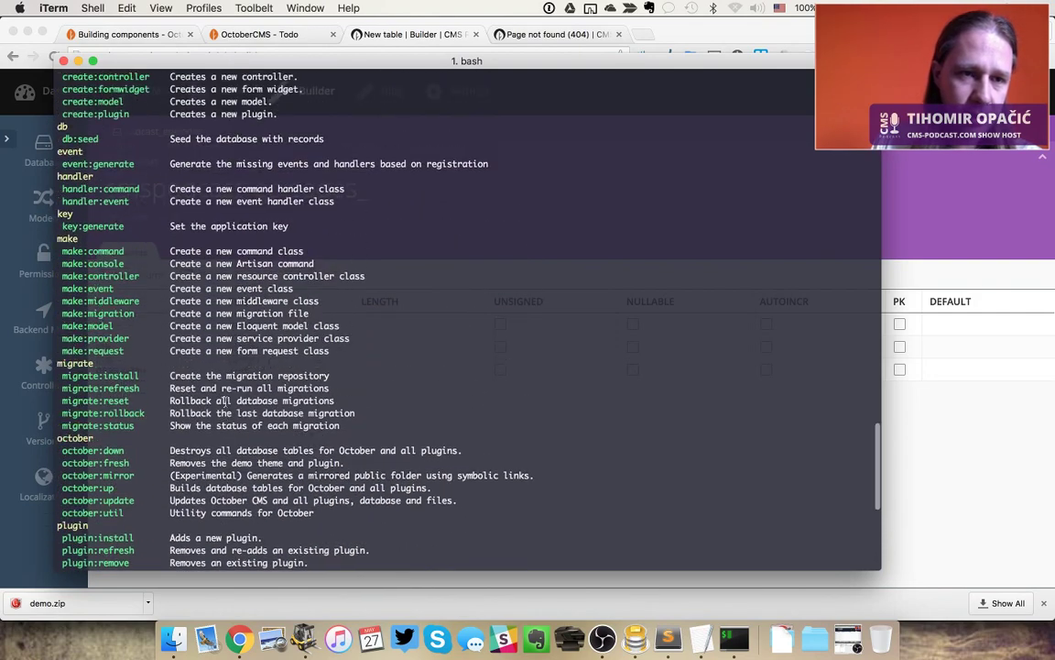
{"action": "scroll", "coordinate": [225, 401], "scroll_direction": "up", "scroll_amount": 15}
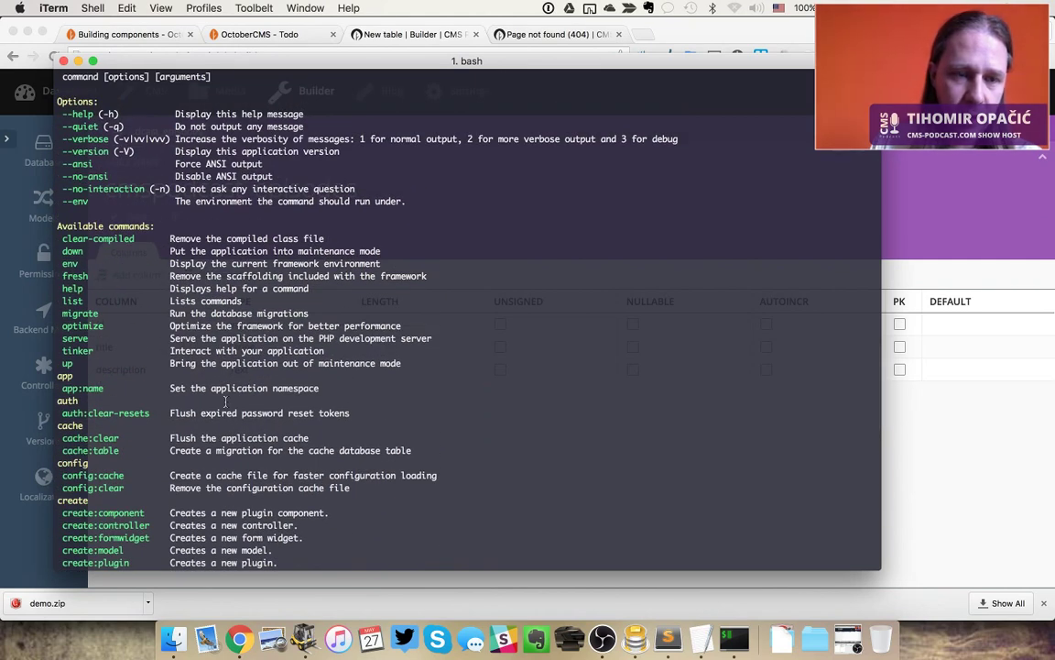
{"action": "scroll", "coordinate": [225, 400], "scroll_direction": "down", "scroll_amount": 2}
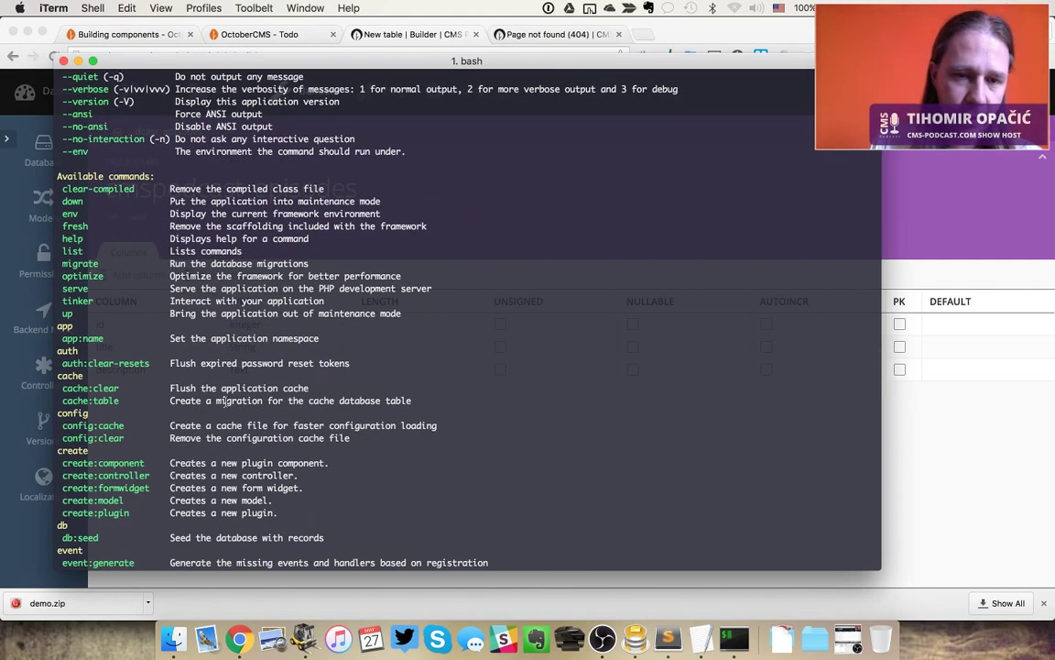
{"action": "scroll", "coordinate": [226, 401], "scroll_direction": "down", "scroll_amount": 15}
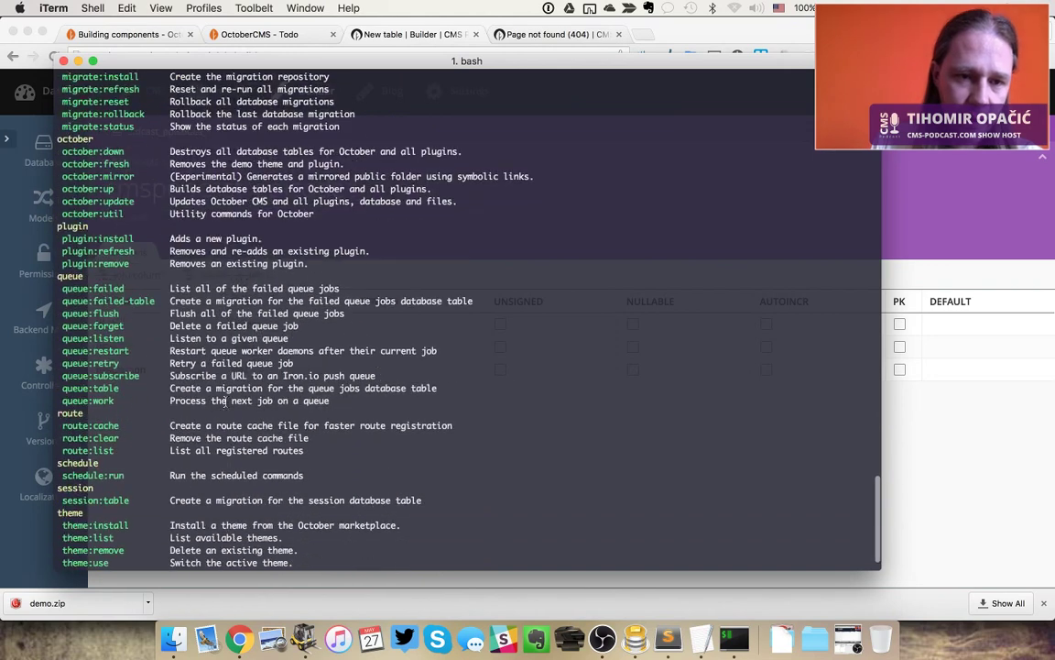
{"action": "scroll", "coordinate": [226, 400], "scroll_direction": "down", "scroll_amount": 2}
{"action": "key", "text": "super+Tab"}
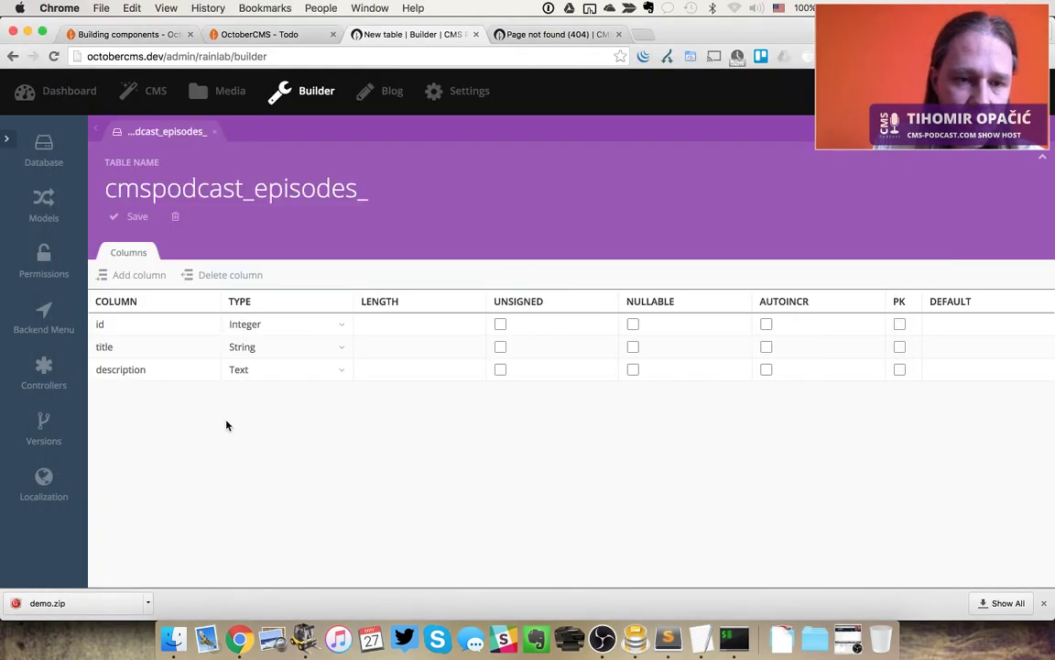
In ForkLift, move everything in the octobercms folder to the Trash
{"action": "key", "text": "super+Tab"}
{"action": "key", "text": "super+Tab"}
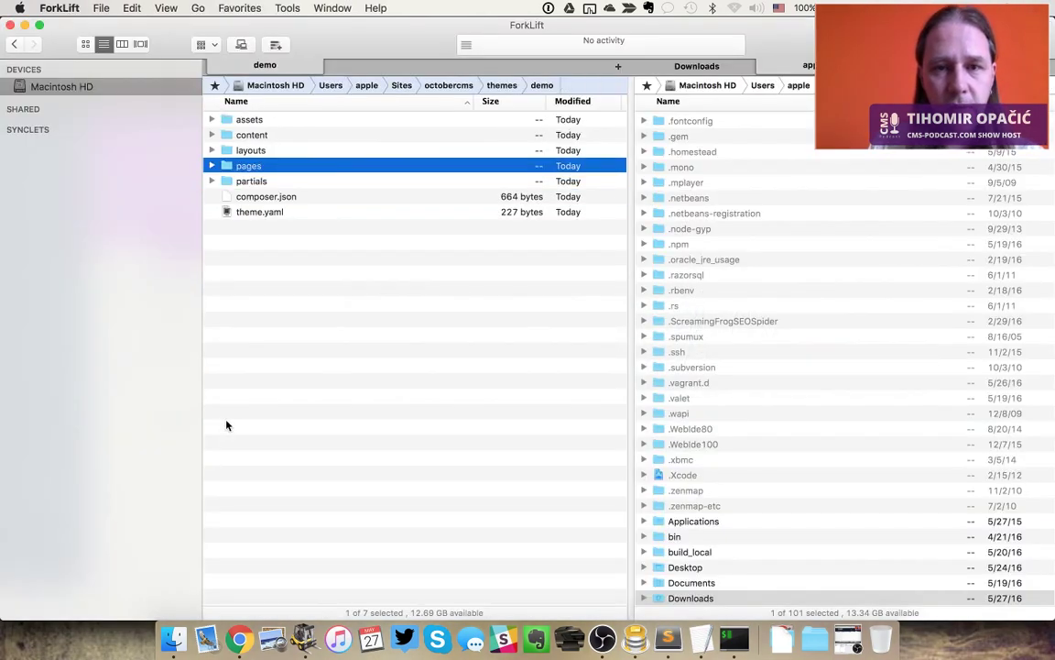
{"action": "key", "text": "super+Up"}
{"action": "key", "text": "super+Up"}
{"action": "key", "text": "super+a"}
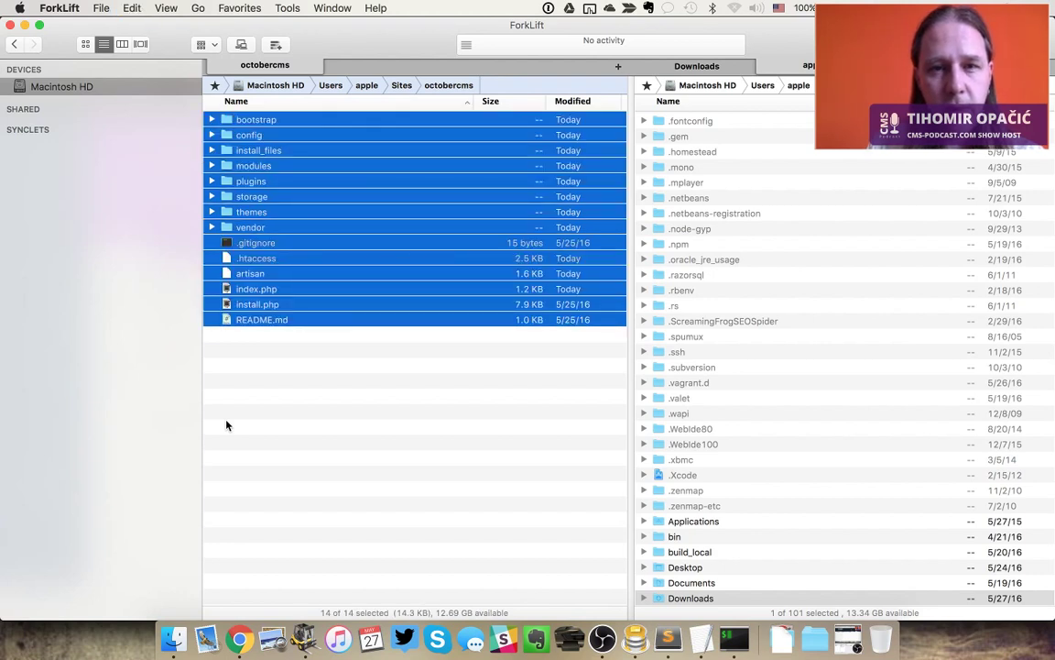
{"action": "key", "text": "super+BackSpace"}
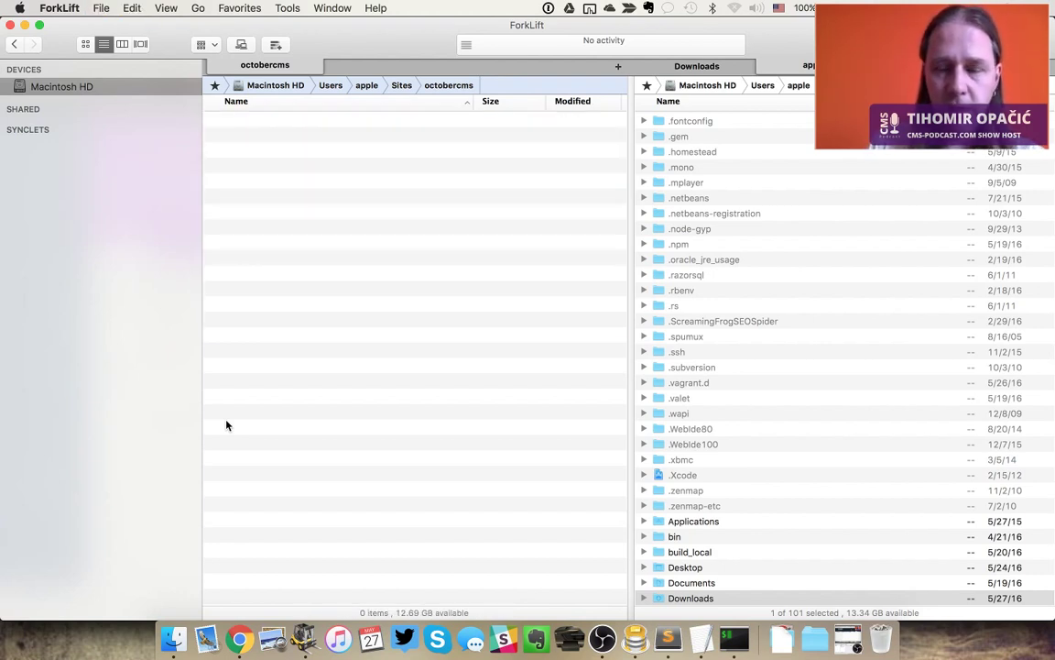
Copy the four installer files from Downloads/install-master.zip Folder/install-master into octobercms
{"action": "key", "text": "Tab"}
{"action": "key", "text": "super+Down"}
{"action": "key", "text": "Down"}
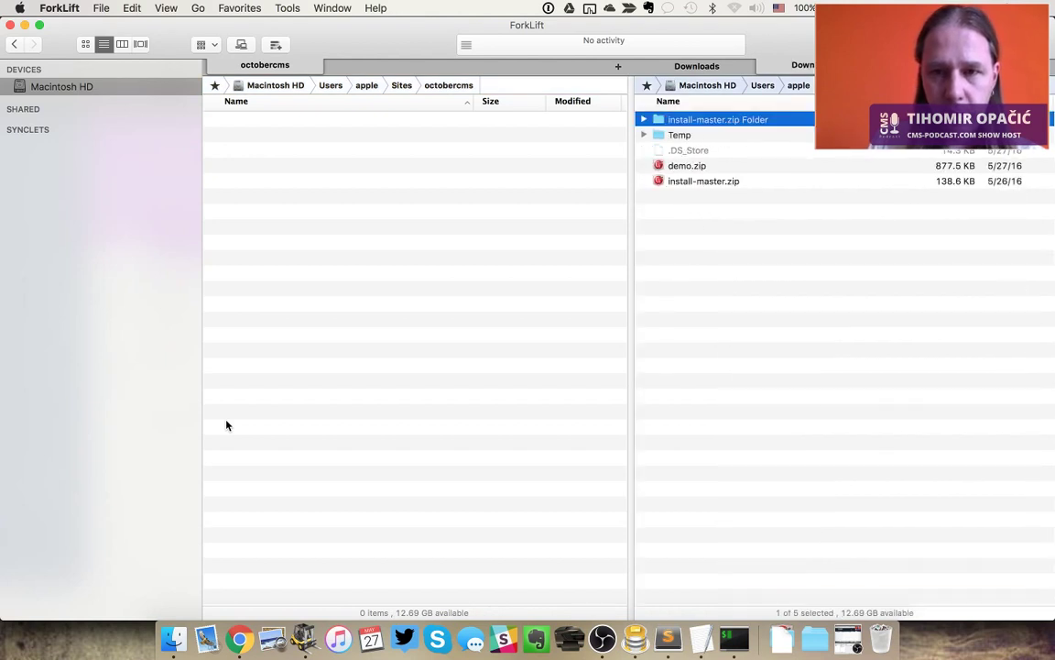
{"action": "key", "text": "super+Down"}
{"action": "key", "text": "super+Down"}
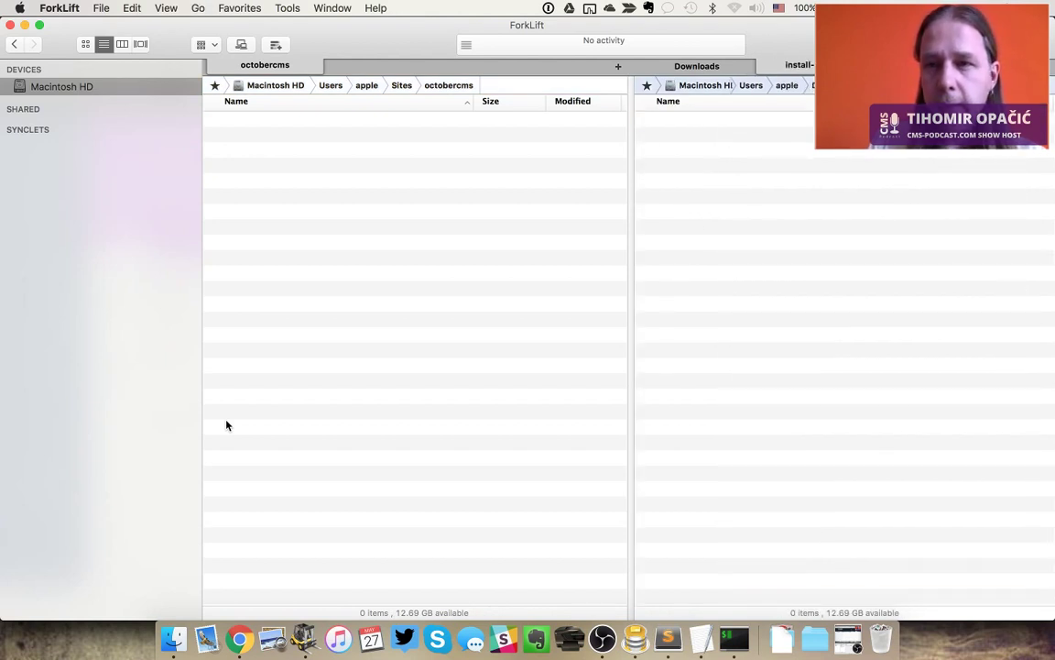
{"action": "key", "text": "super+Up"}
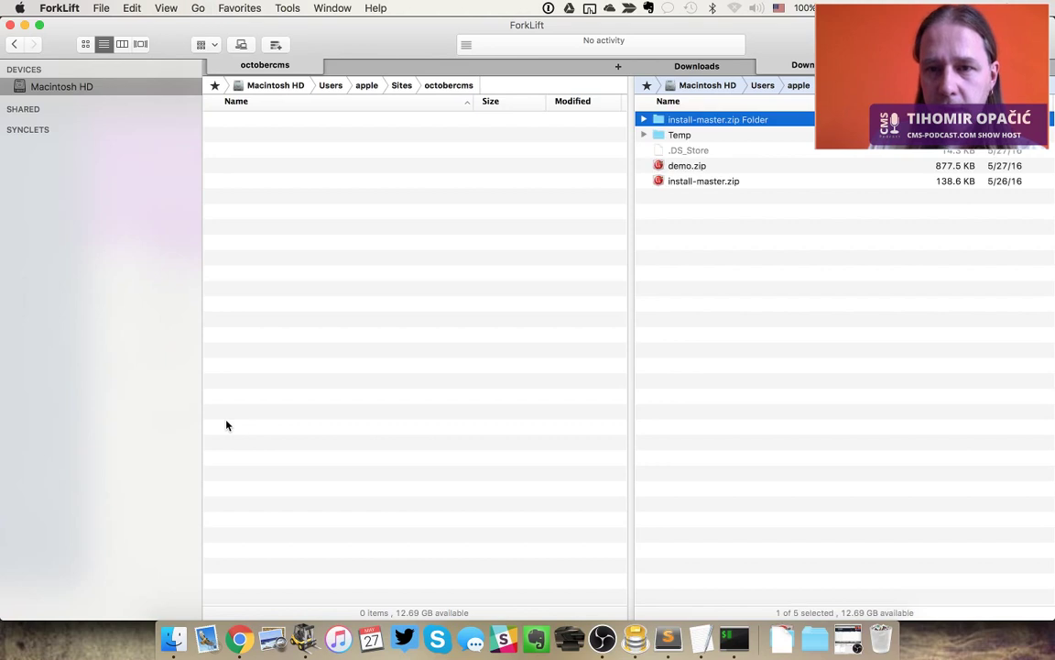
{"action": "key", "text": "Down"}
{"action": "key", "text": "Down"}
{"action": "key", "text": "Up"}
{"action": "key", "text": "Up"}
{"action": "key", "text": "super+Down"}
{"action": "key", "text": "super+Down"}
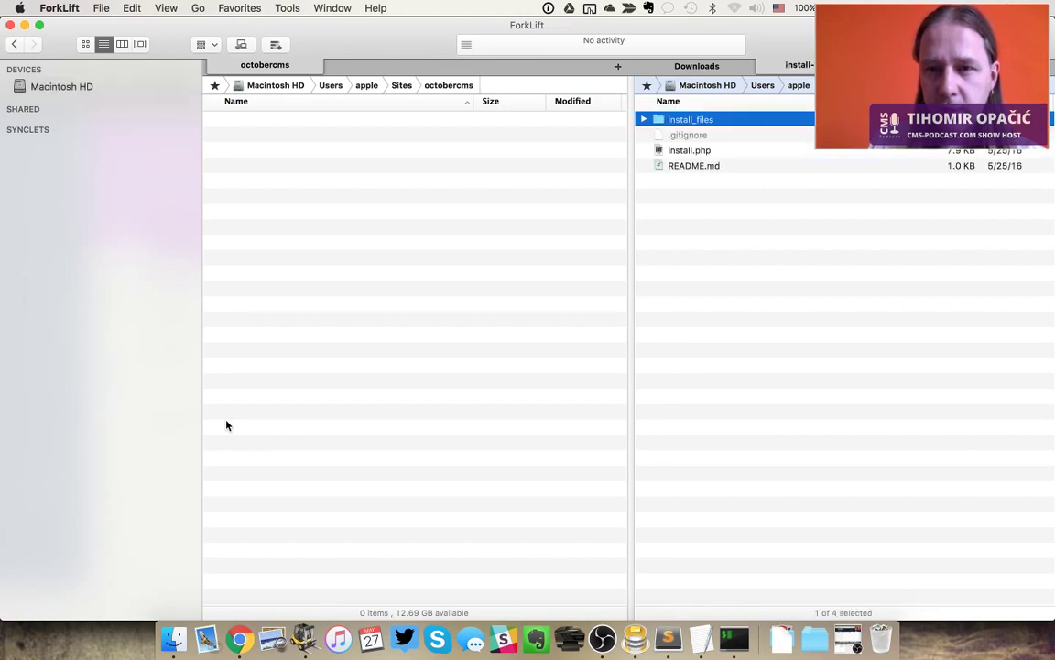
{"action": "key", "text": "super+a"}
{"action": "key", "text": "F5"}
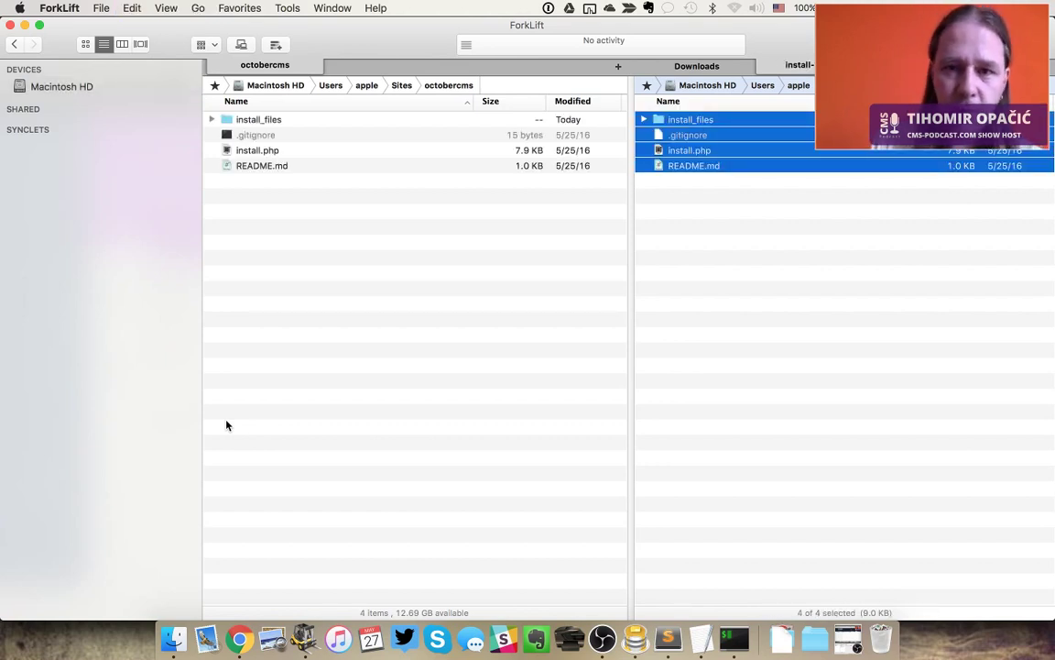
{"action": "key", "text": "super+Up"}
{"action": "key", "text": "super+Up"}
{"action": "key", "text": "Tab"}
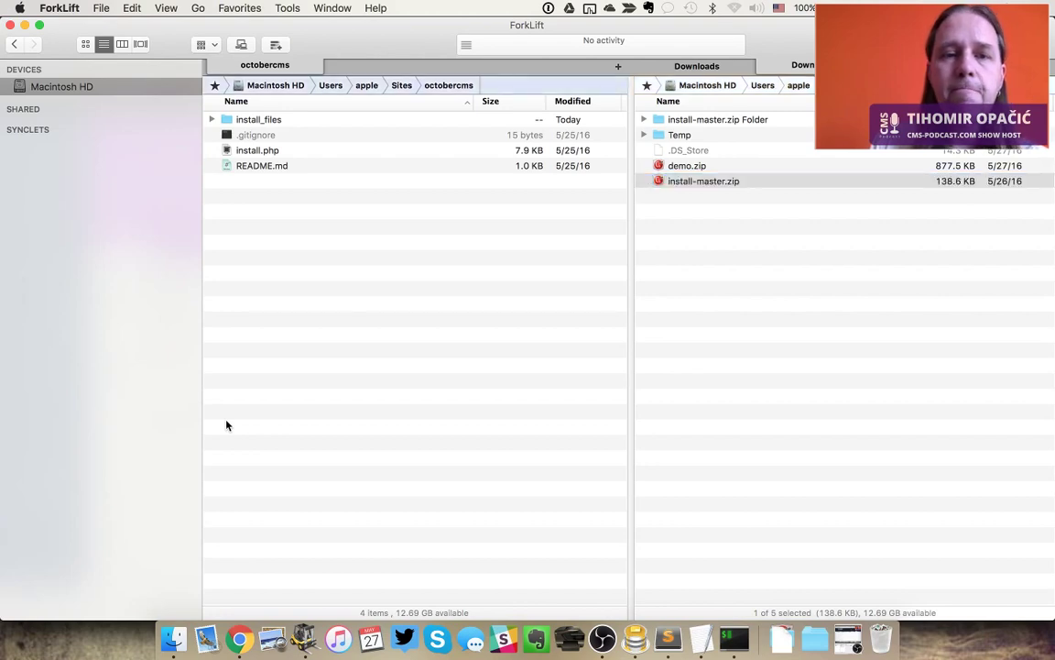
{"action": "key", "text": "super+Tab"}
{"action": "key", "text": "super+Tab"}
{"action": "key", "text": "super+Tab"}
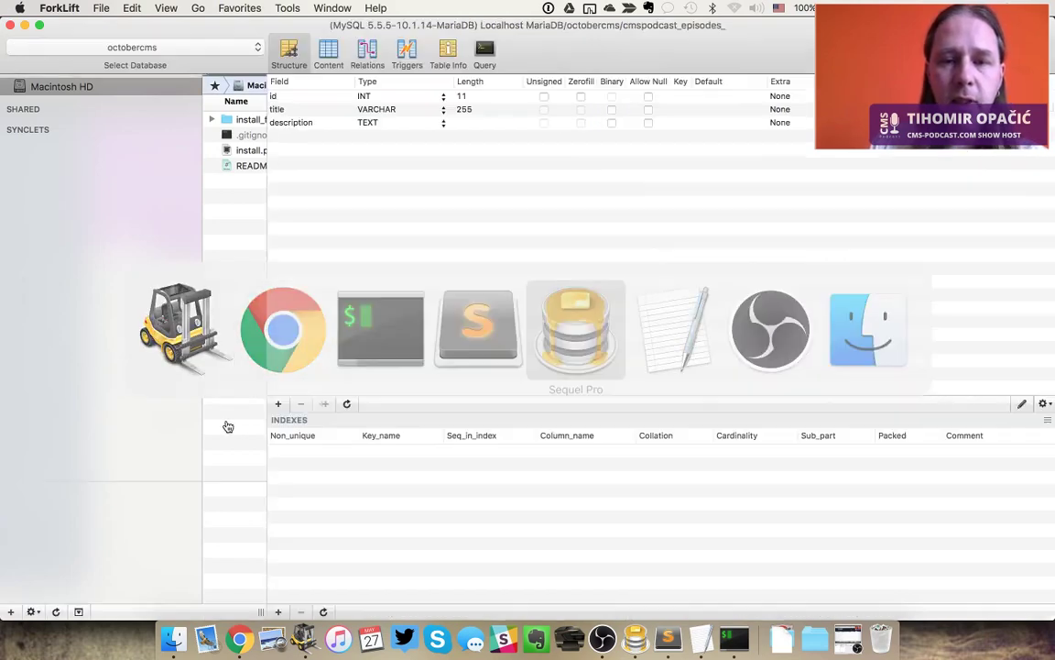
Delete every table in the octobercms database in Sequel Pro, then switch to Chrome
{"action": "left_click", "coordinate": [154, 273]}
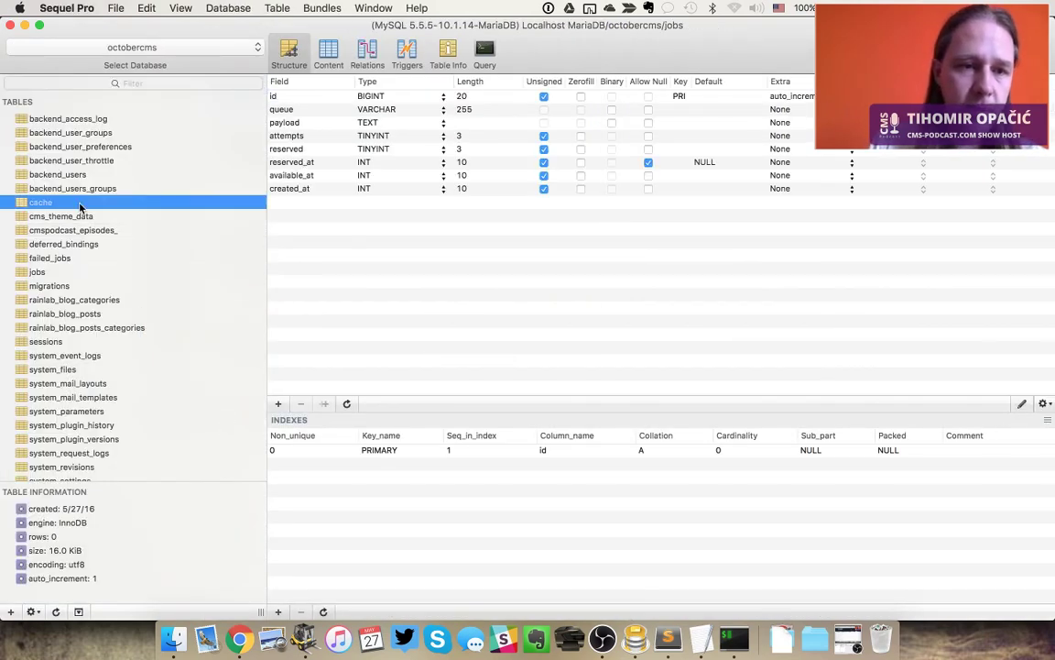
{"action": "key", "text": "super+a"}
{"action": "right_click", "coordinate": [82, 202]}
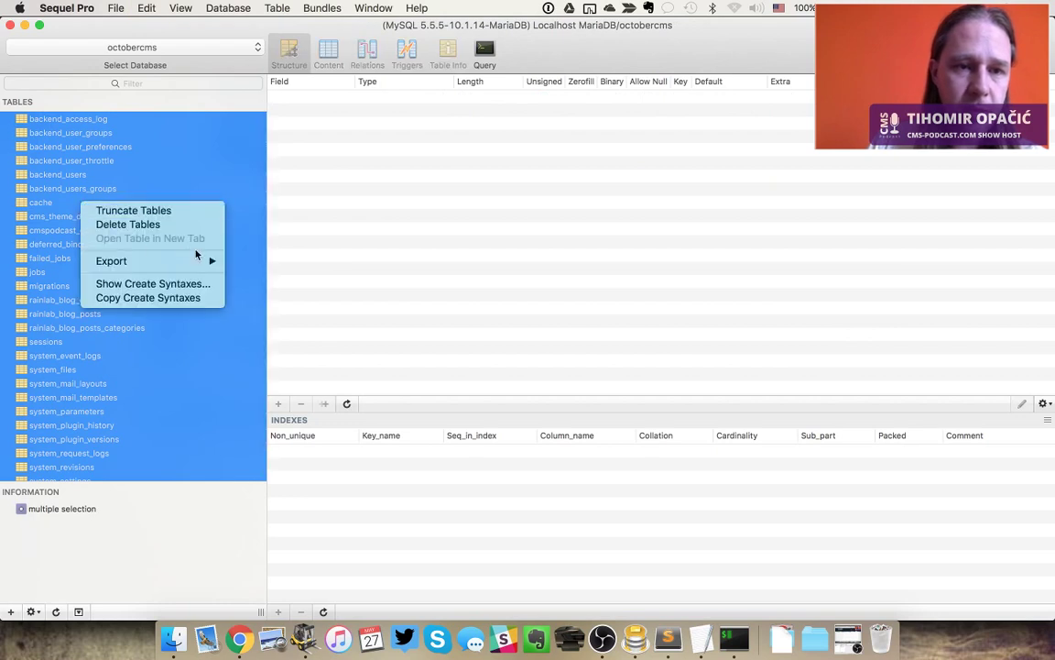
{"action": "left_click", "coordinate": [195, 225]}
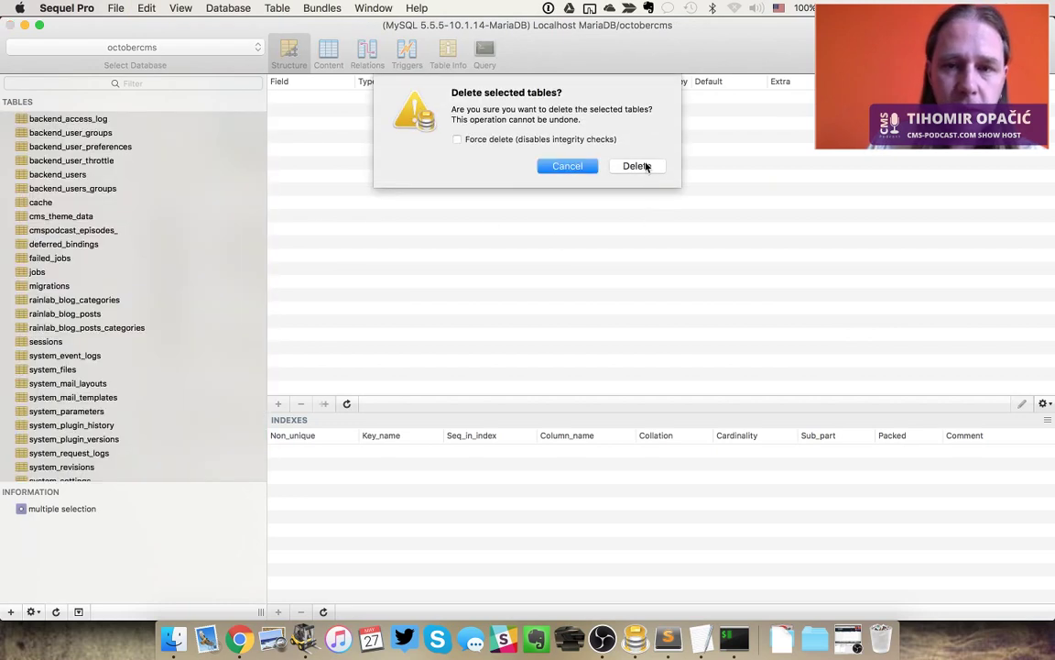
{"action": "left_click", "coordinate": [647, 166]}
{"action": "key", "text": "super+Tab"}
{"action": "key", "text": "super+Tab"}
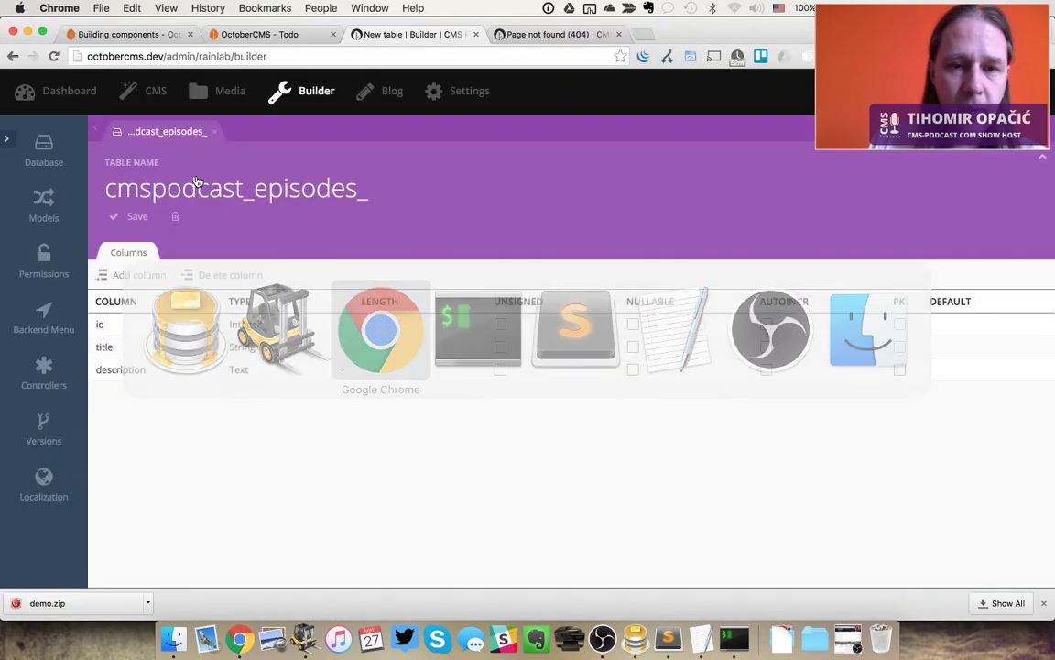
Load install.php in the address bar and close the Todo and Page not found tabs
{"action": "left_click_drag", "start_coordinate": [164, 56], "coordinate": [754, 73]}
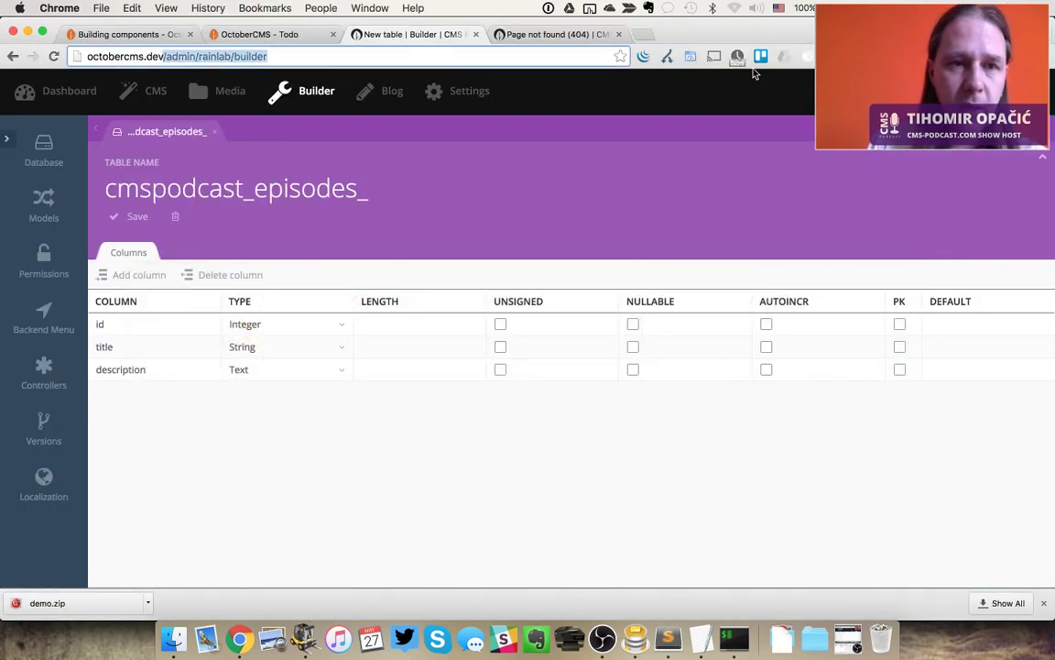
{"action": "key", "text": "BackSpace"}
{"action": "type", "text": "/installe"}
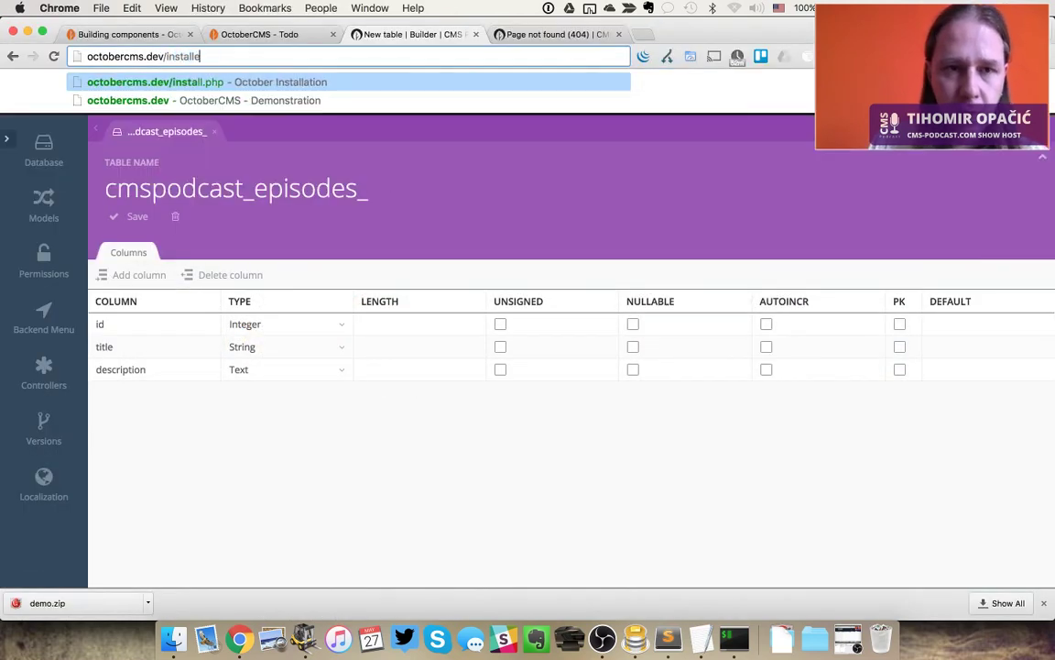
{"action": "type", "text": "r"}
{"action": "key", "text": "BackSpace"}
{"action": "key", "text": "BackSpace"}
{"action": "key", "text": "Down"}
{"action": "key", "text": "Return"}
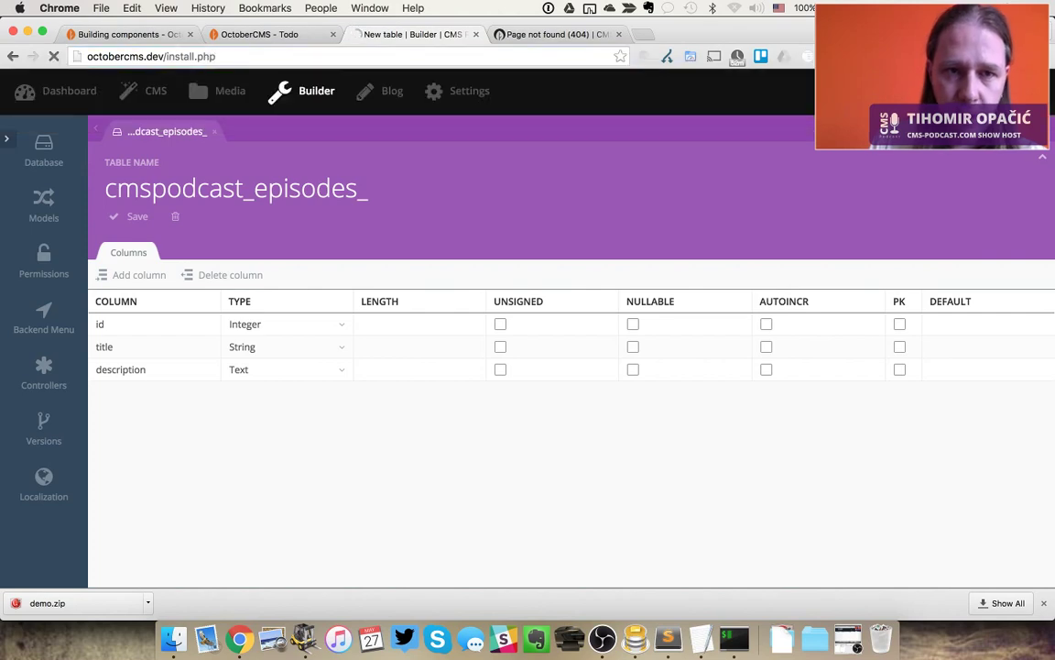
{"action": "key", "text": "ctrl+shift+Tab"}
{"action": "key", "text": "super+w"}
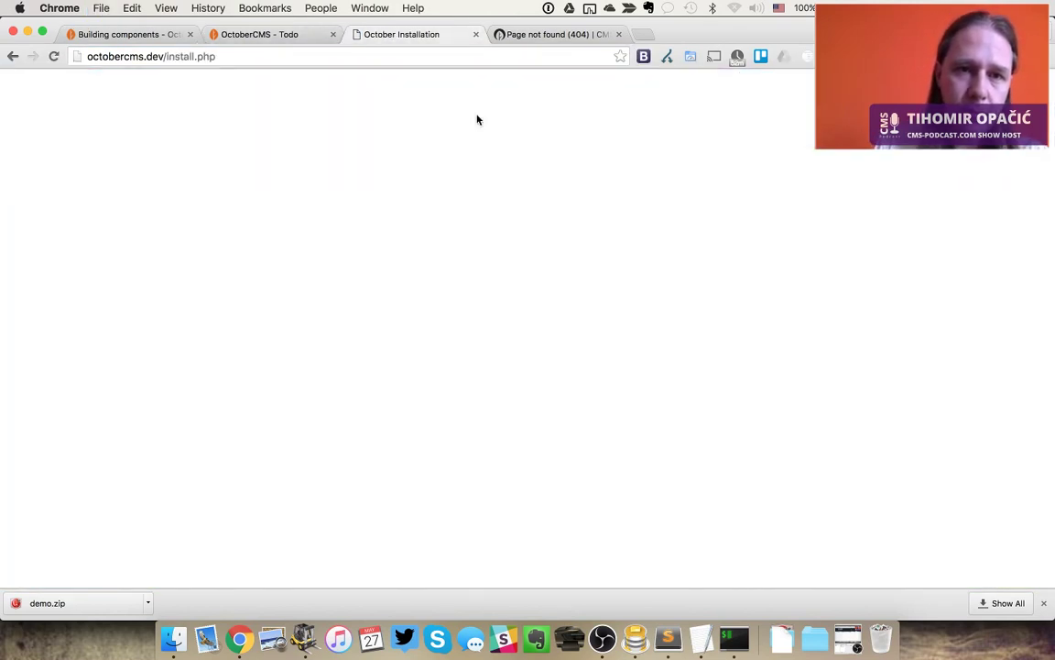
{"action": "key", "text": "ctrl+shift+Tab"}
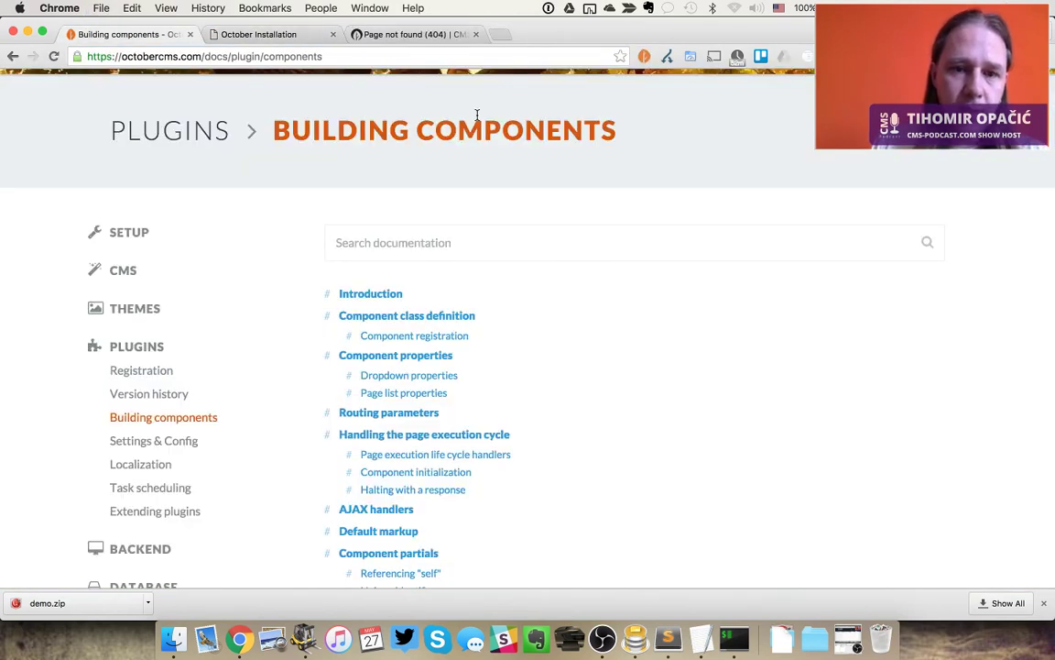
{"action": "key", "text": "ctrl+shift+Tab"}
{"action": "key", "text": "super+w"}
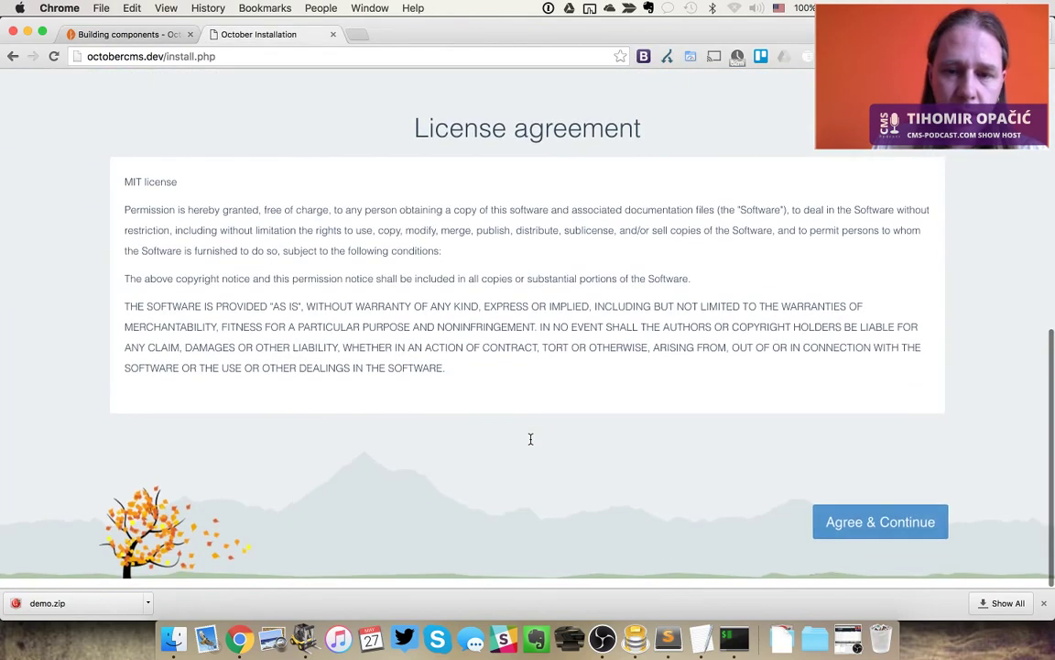
Accept the licence and enter database name octobercms with the MySQL login
{"action": "left_click", "coordinate": [875, 529]}
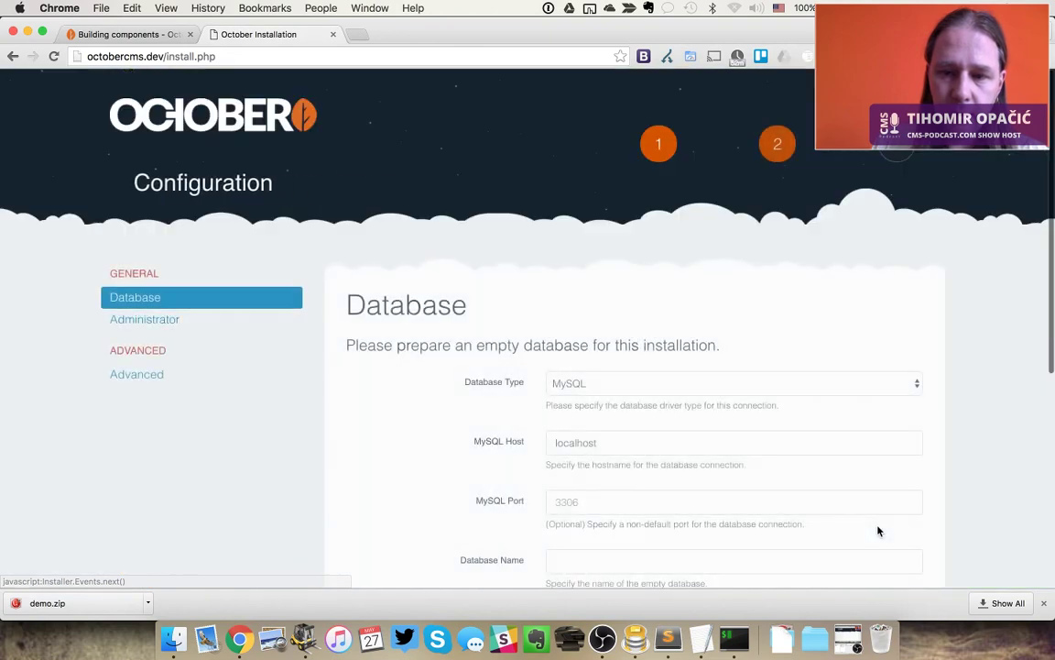
{"action": "scroll", "coordinate": [556, 434], "scroll_direction": "down", "scroll_amount": 2}
{"action": "left_click", "coordinate": [562, 451]}
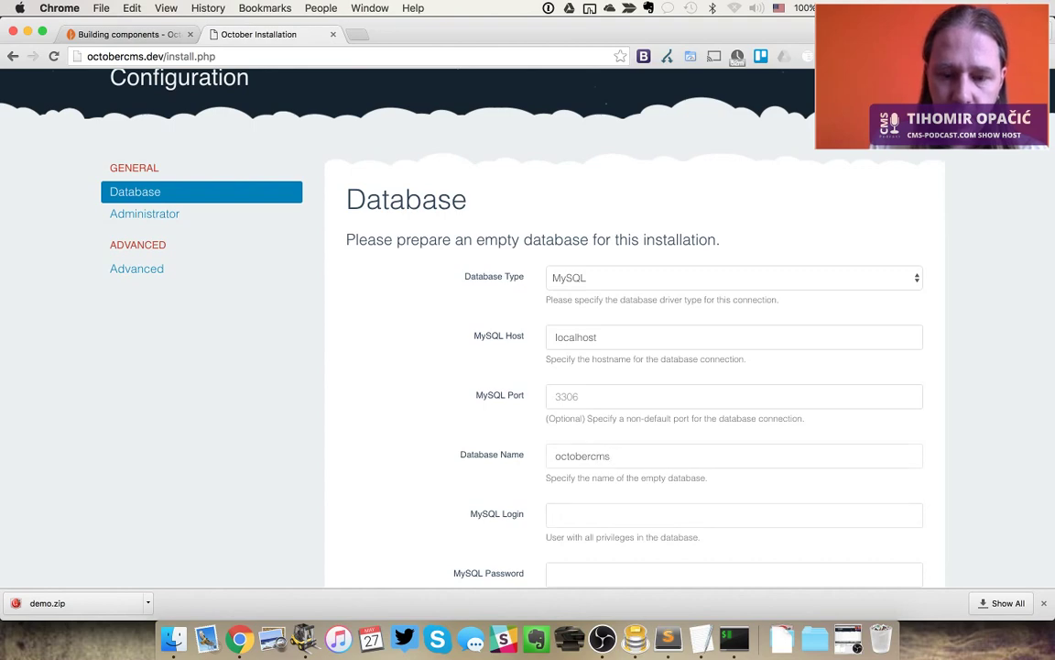
{"action": "type", "text": "root"}
{"action": "scroll", "coordinate": [604, 289], "scroll_direction": "down", "scroll_amount": 5}
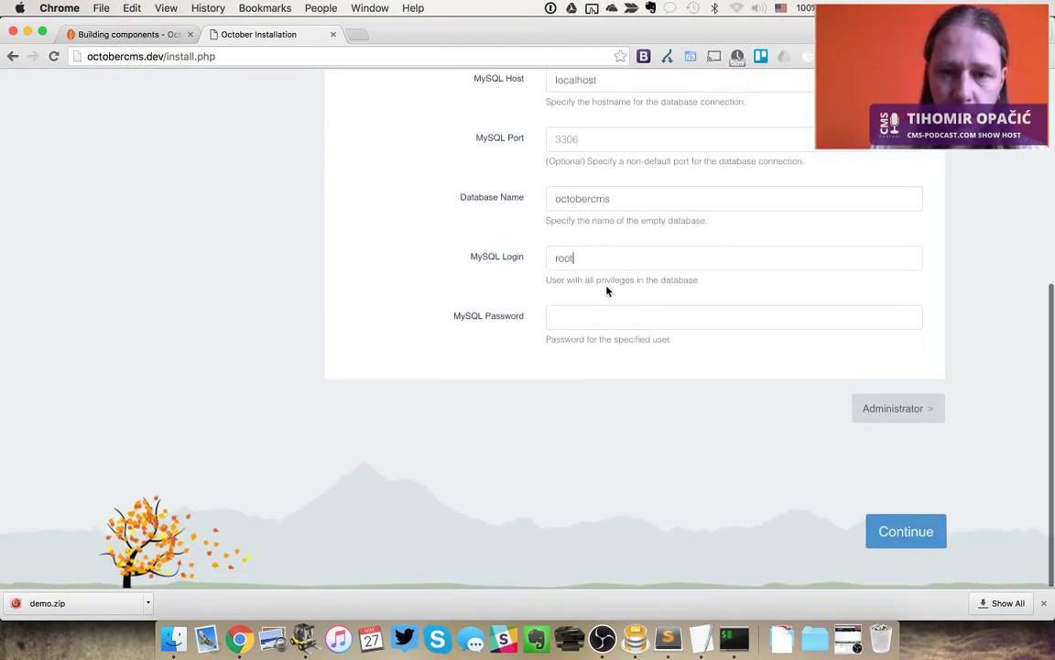
{"action": "left_click", "coordinate": [923, 409]}
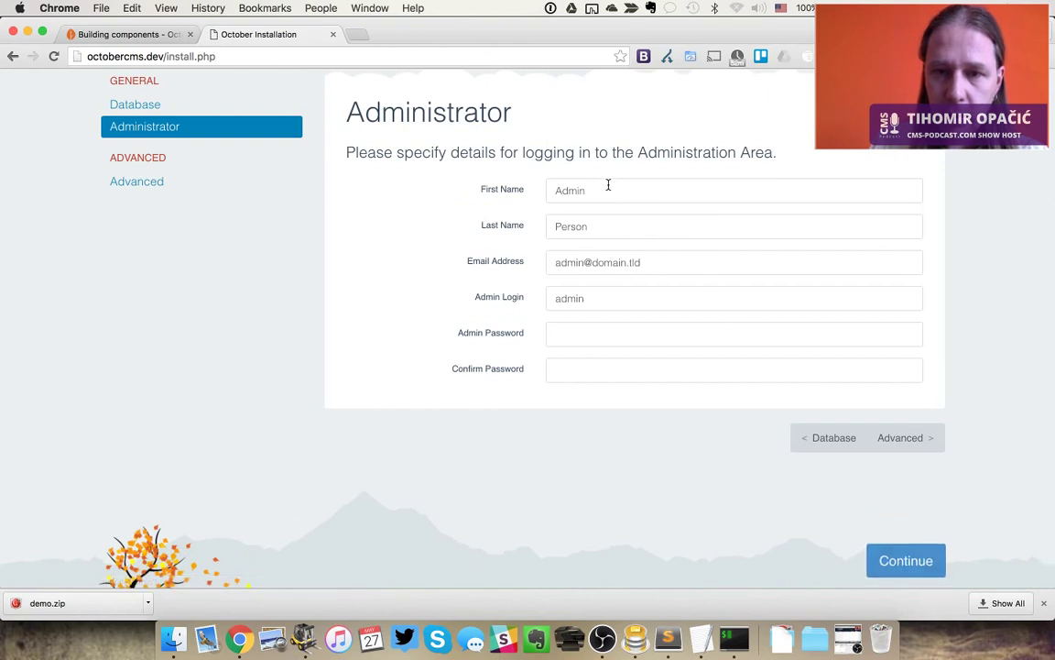
Enter the administrator password in both fields and set the backend URL to /admin
{"action": "left_click", "coordinate": [563, 332]}
{"action": "type", "text": "password1"}
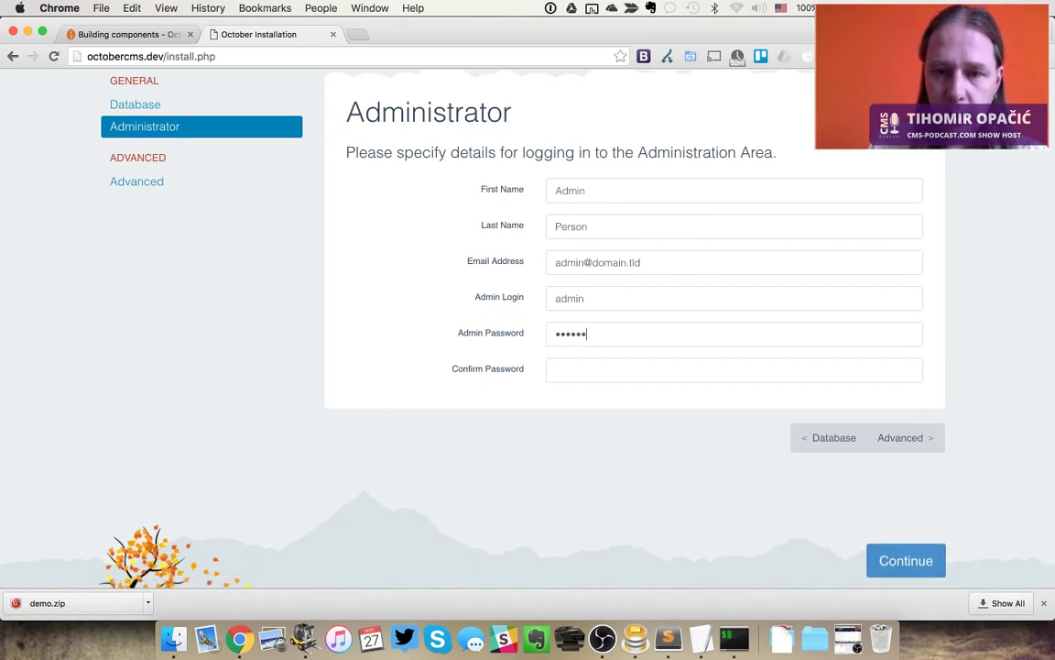
{"action": "key", "text": "Tab"}
{"action": "type", "text": "password1"}
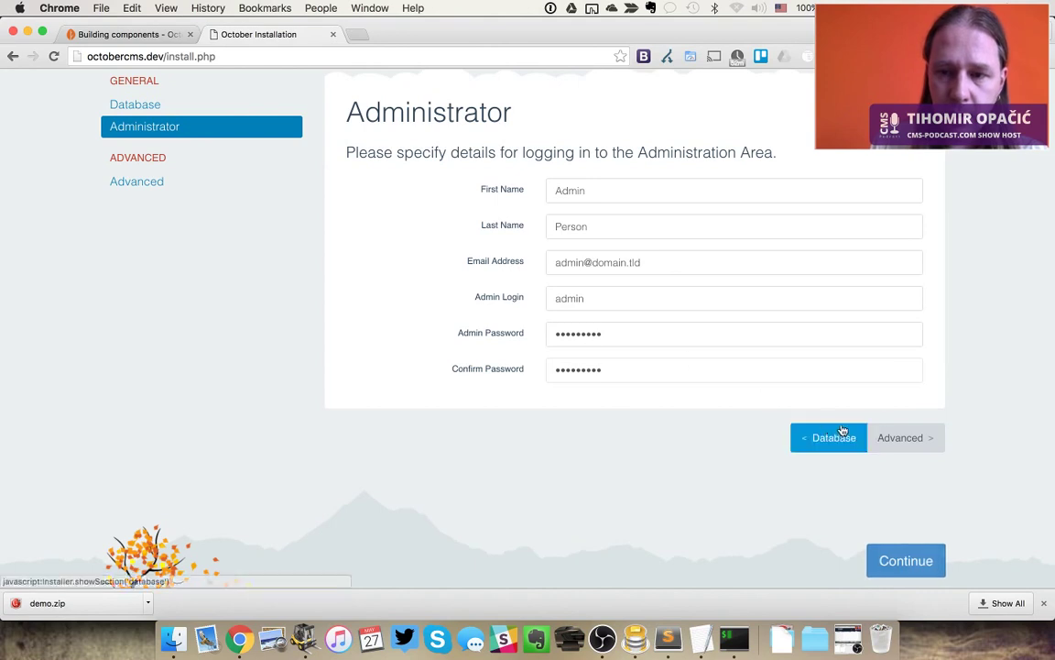
{"action": "left_click", "coordinate": [898, 438]}
{"action": "triple_click", "coordinate": [607, 194]}
{"action": "type", "text": "/admin"}
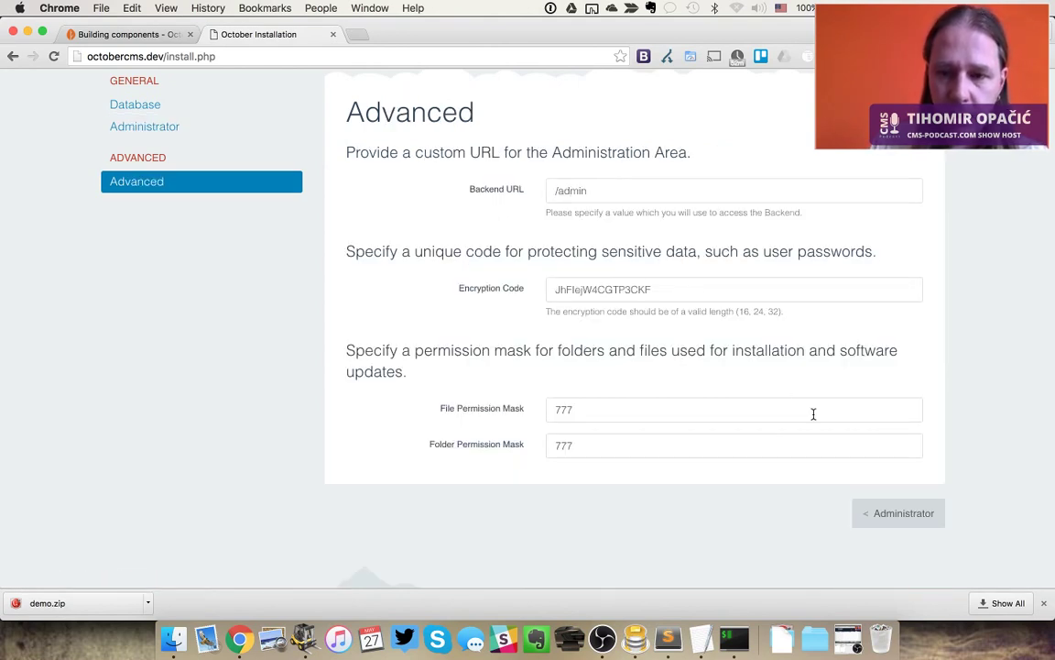
{"action": "left_click", "coordinate": [907, 515]}
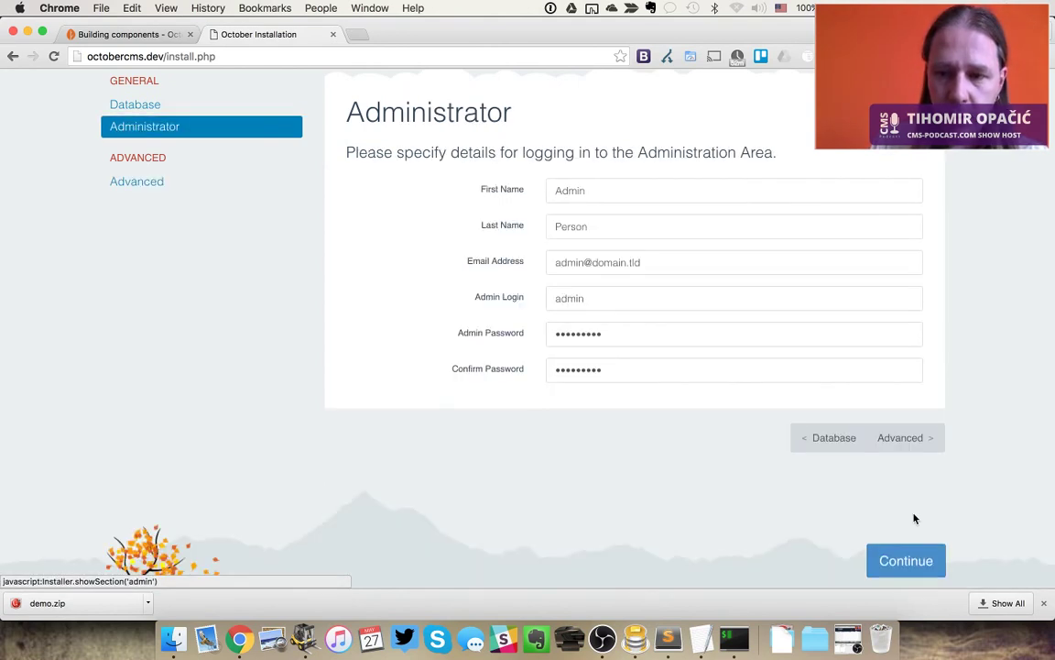
{"action": "left_click", "coordinate": [913, 529]}
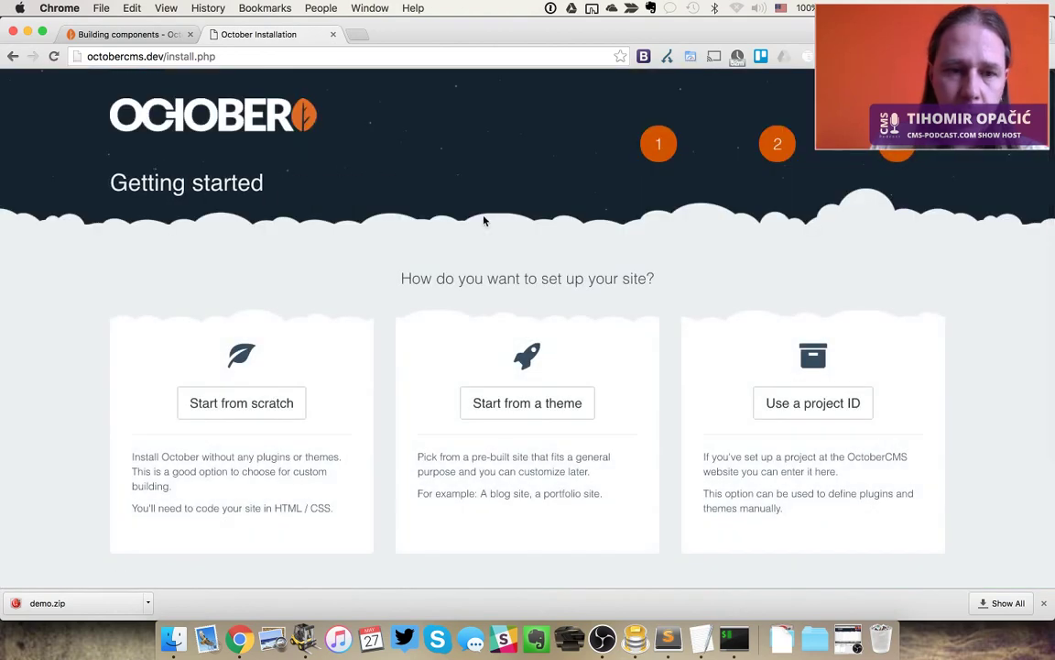
Start from a theme, install and confirm the Vanilla theme, and dismiss the downloads bar
{"action": "left_click", "coordinate": [532, 414]}
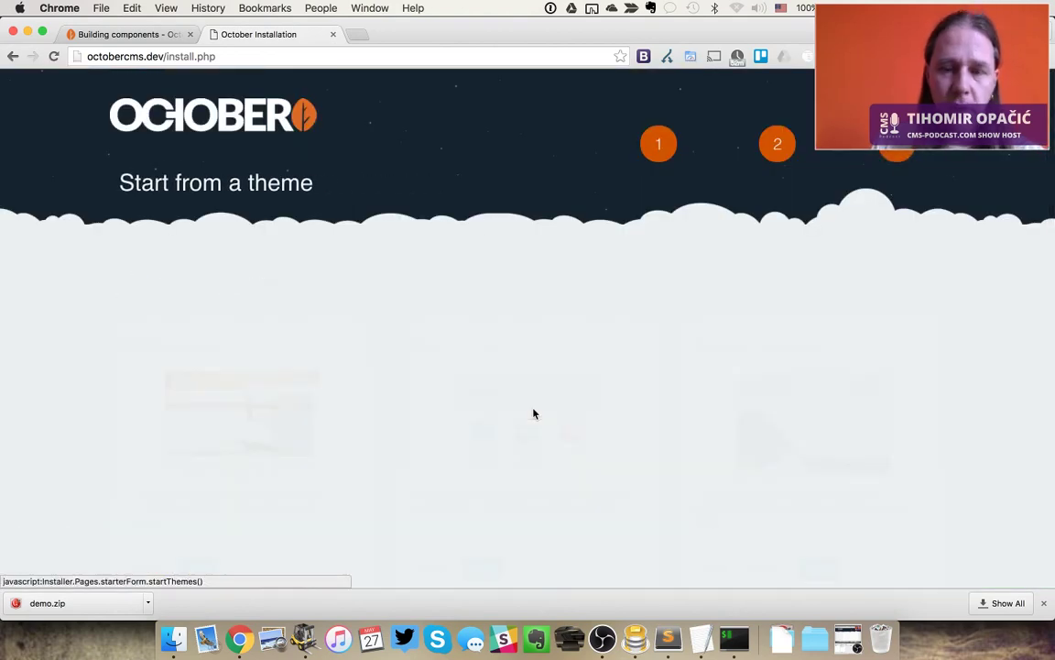
{"action": "scroll", "coordinate": [534, 414], "scroll_direction": "down", "scroll_amount": 5}
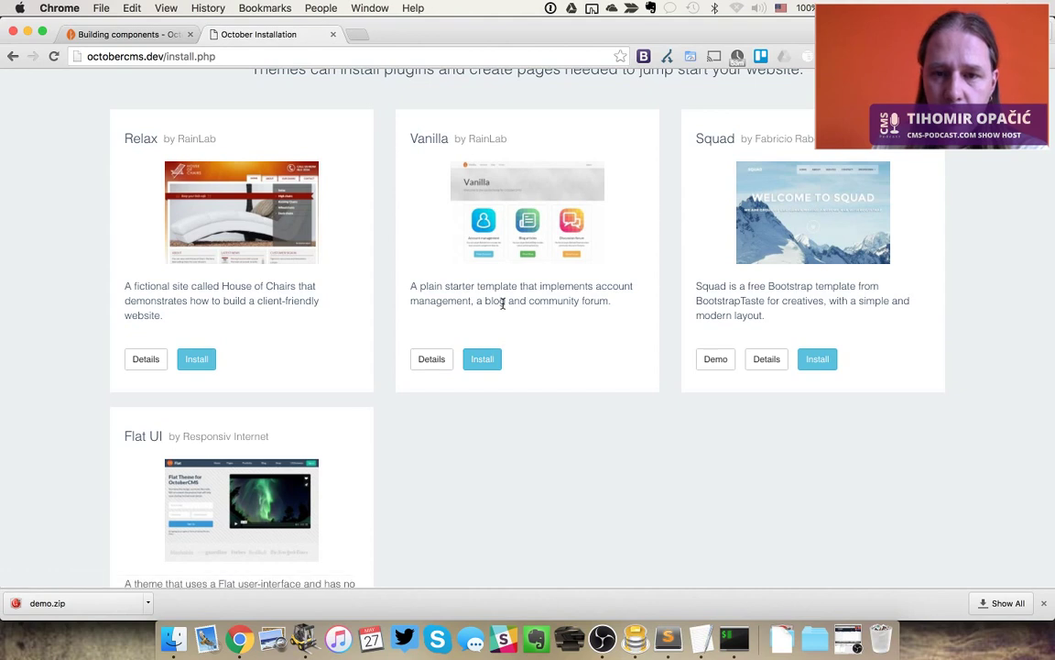
{"action": "left_click", "coordinate": [483, 360]}
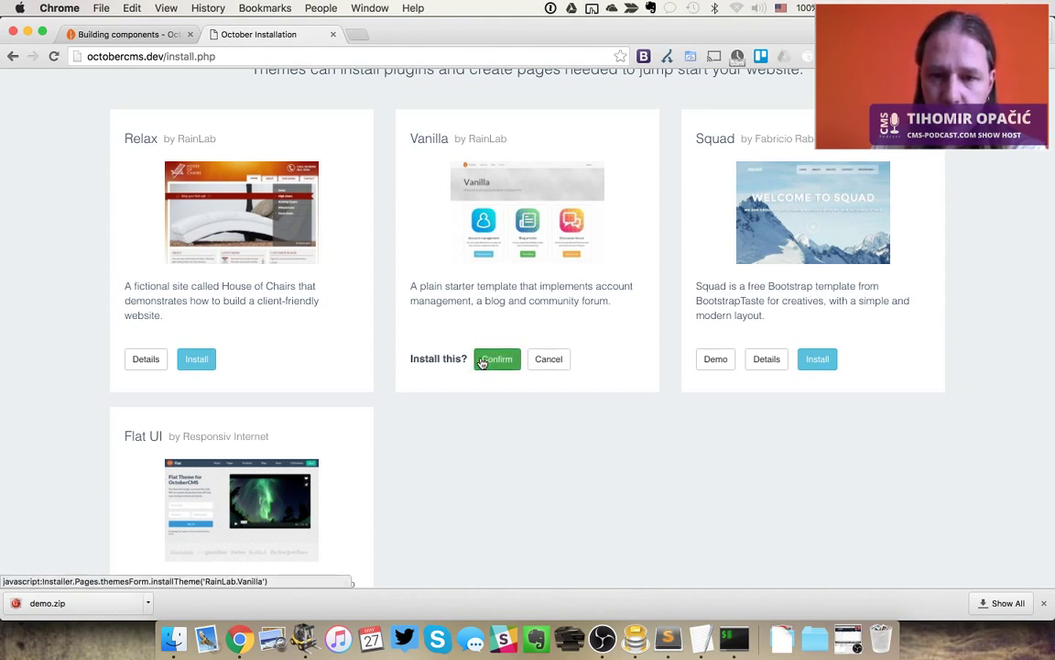
{"action": "left_click", "coordinate": [495, 359]}
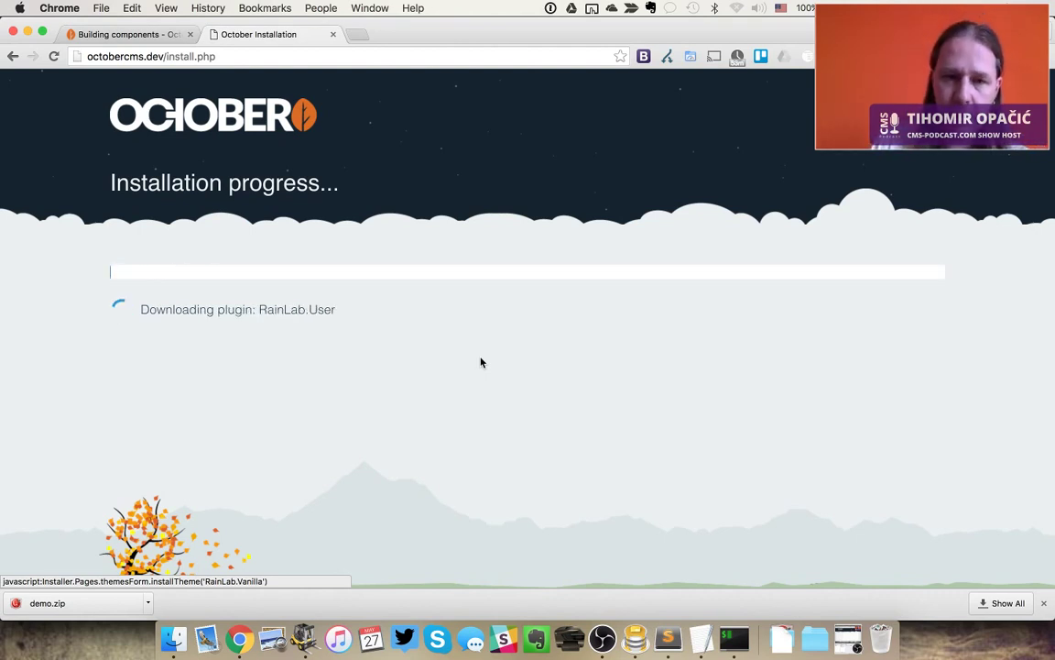
{"action": "left_click", "coordinate": [1044, 602]}
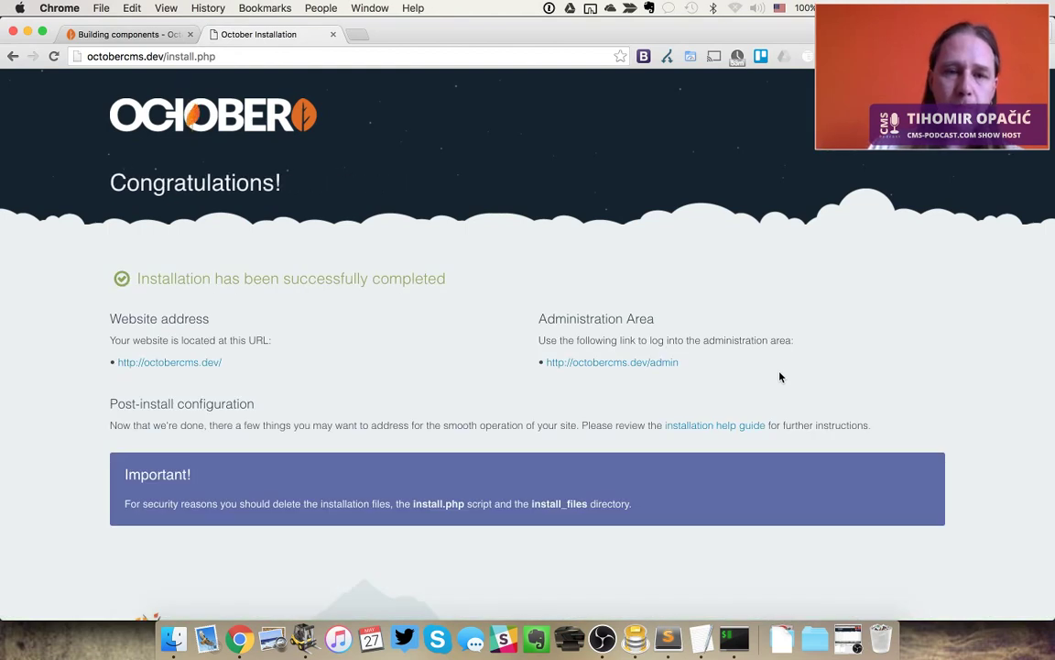
Open the admin area in a new tab and load the front-end at octobercms.dev
{"action": "left_click", "coordinate": [648, 363], "text": "super"}
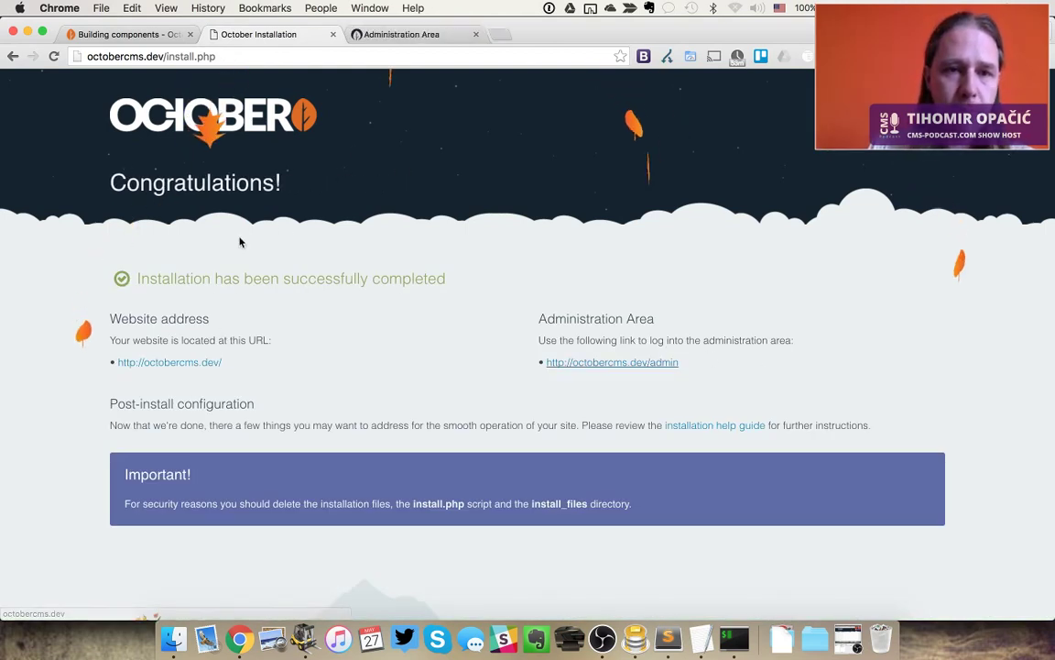
{"action": "left_click_drag", "start_coordinate": [166, 56], "coordinate": [217, 56]}
{"action": "key", "text": "BackSpace"}
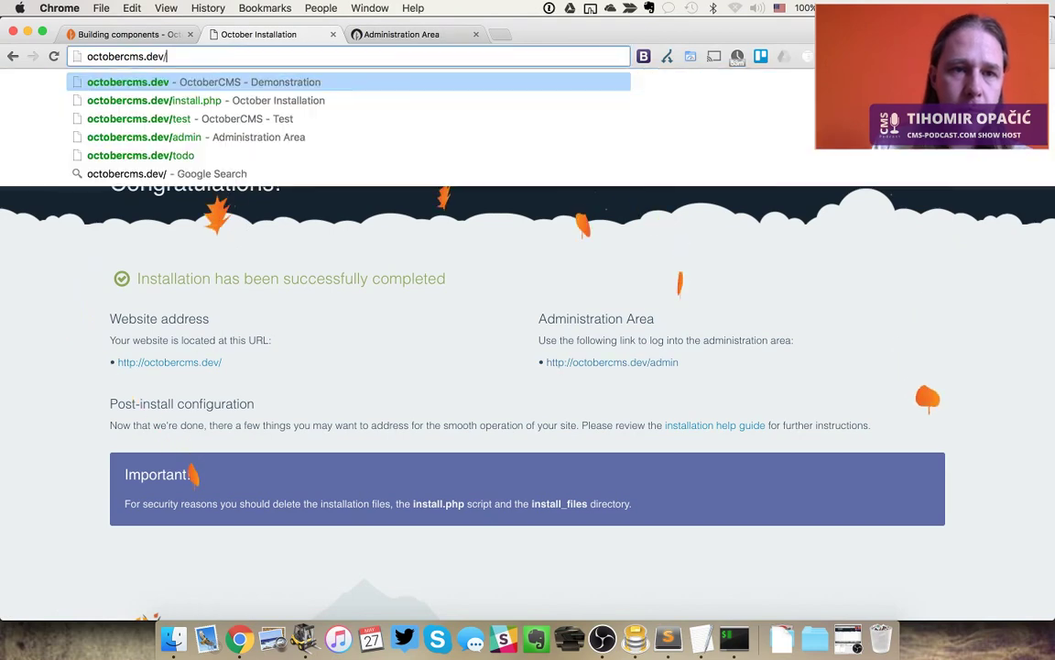
{"action": "key", "text": "Return"}
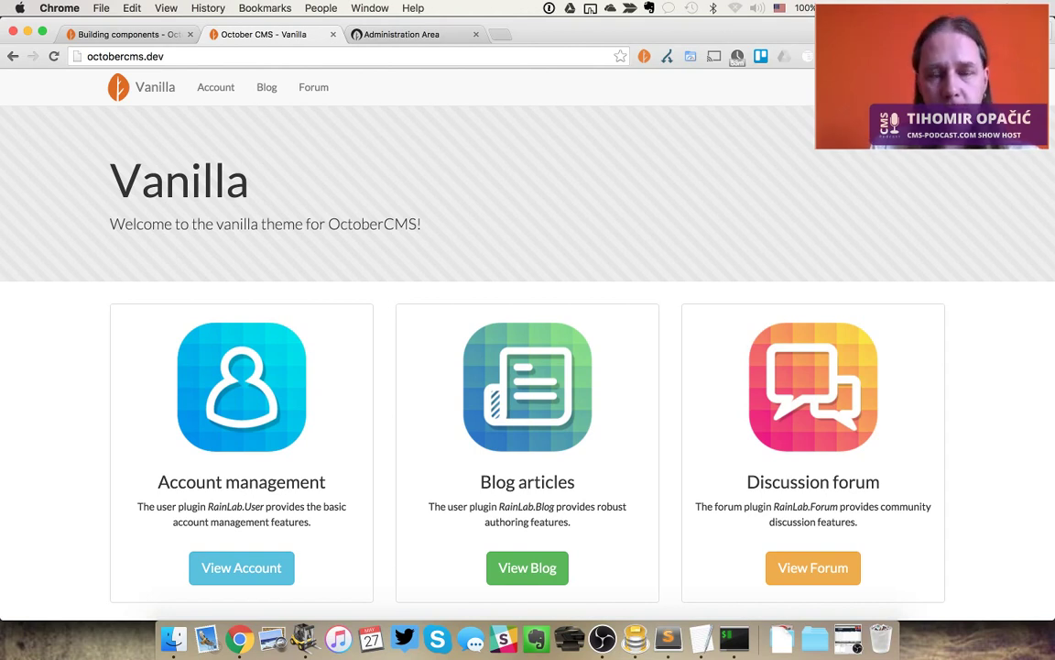
Sign in to the backend with the administrator username and password
{"action": "key", "text": "ctrl+Tab"}
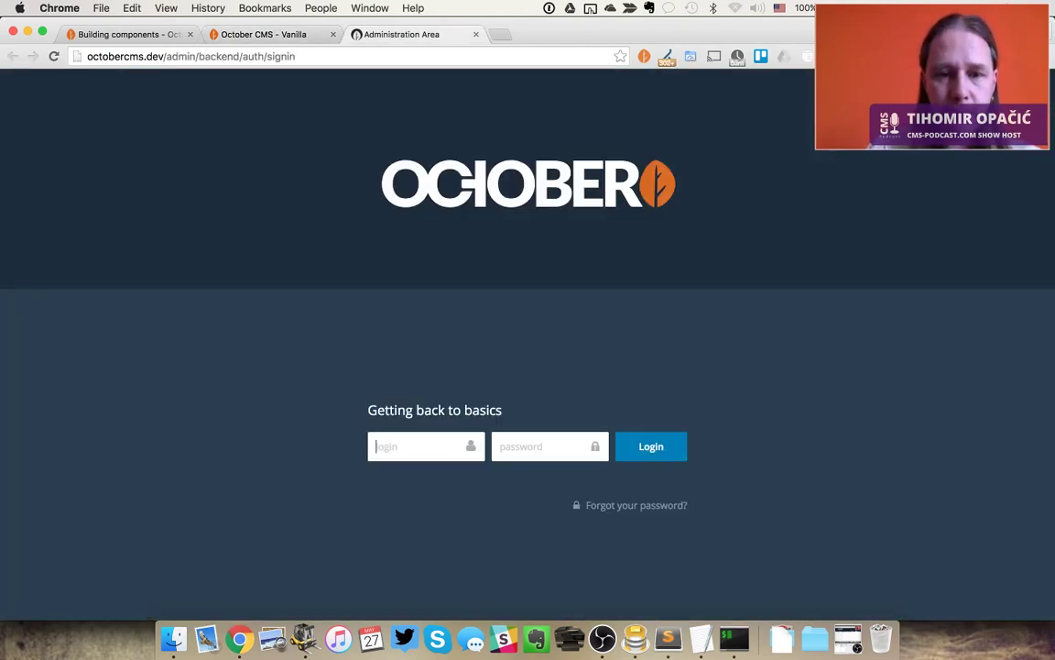
{"action": "type", "text": "admin"}
{"action": "key", "text": "Tab"}
{"action": "type", "text": "admin1234"}
{"action": "key", "text": "Return"}
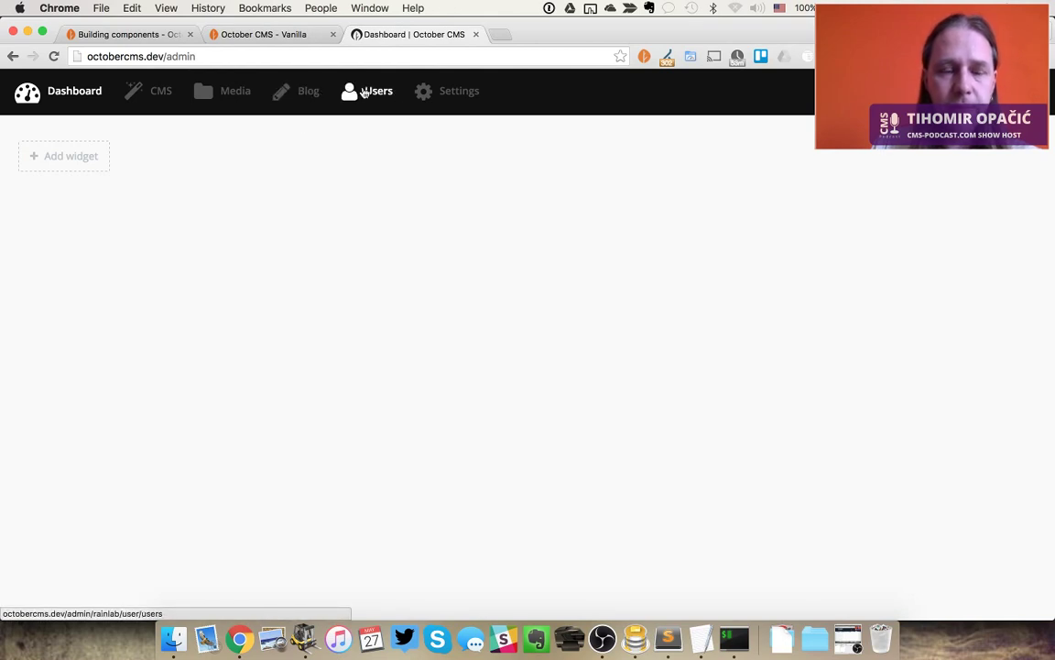
Add a System status widget with width 5 to the dashboard
{"action": "left_click", "coordinate": [82, 159]}
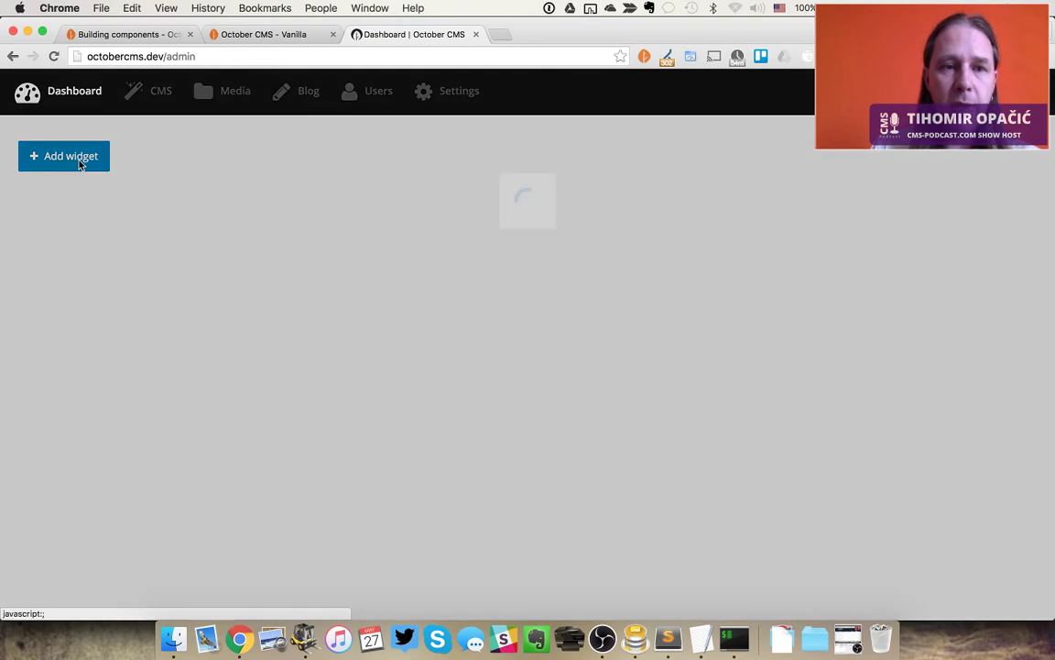
{"action": "left_click", "coordinate": [453, 223]}
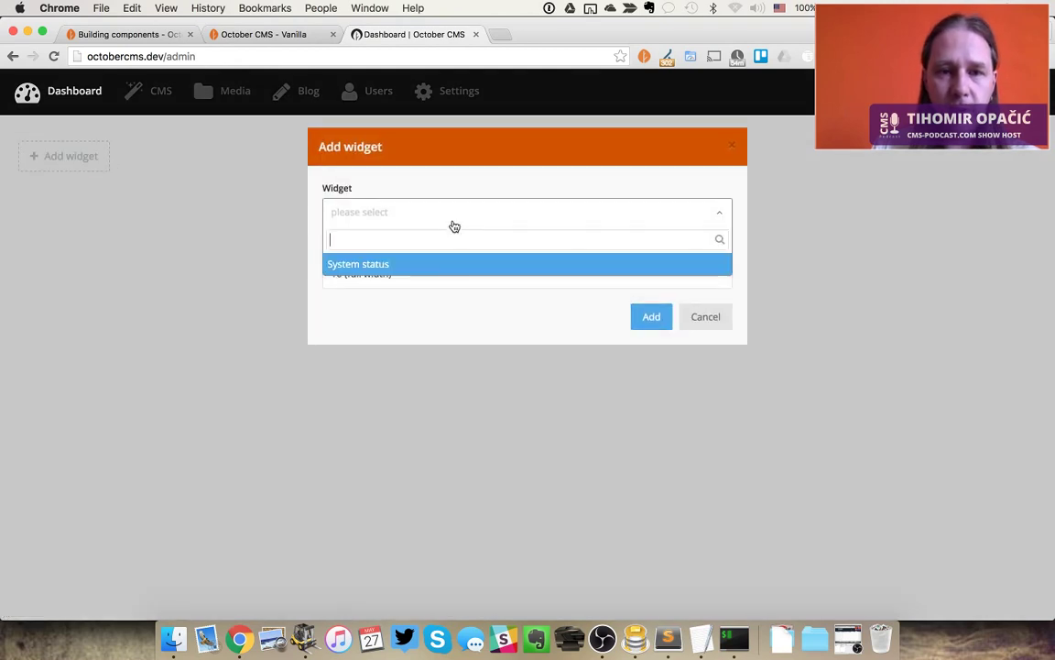
{"action": "left_click", "coordinate": [416, 264]}
{"action": "left_click", "coordinate": [492, 266]}
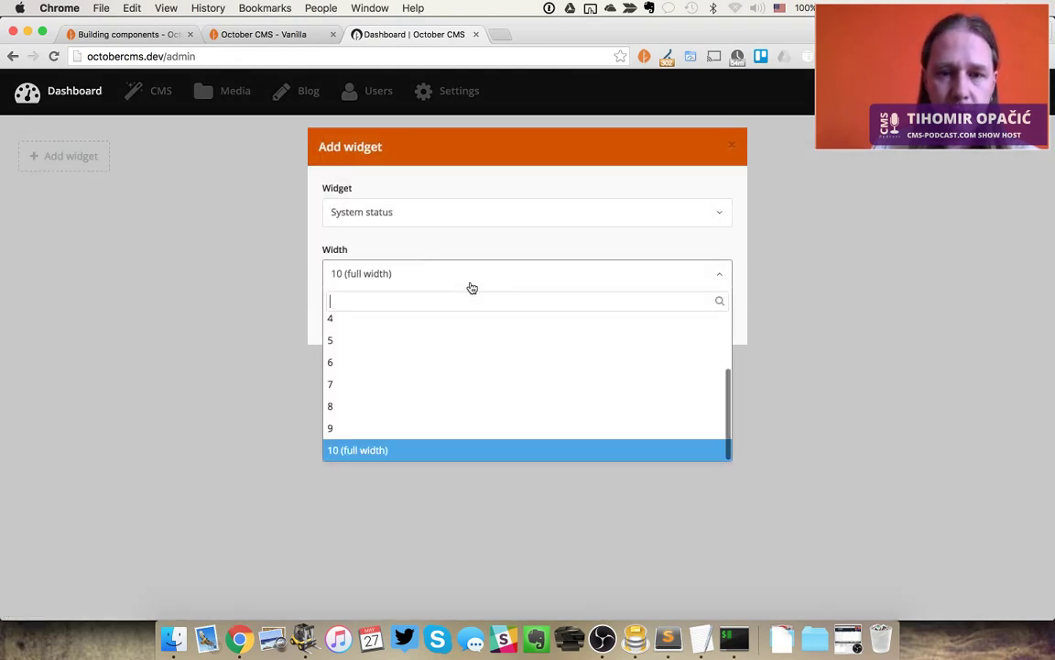
{"action": "left_click", "coordinate": [441, 359]}
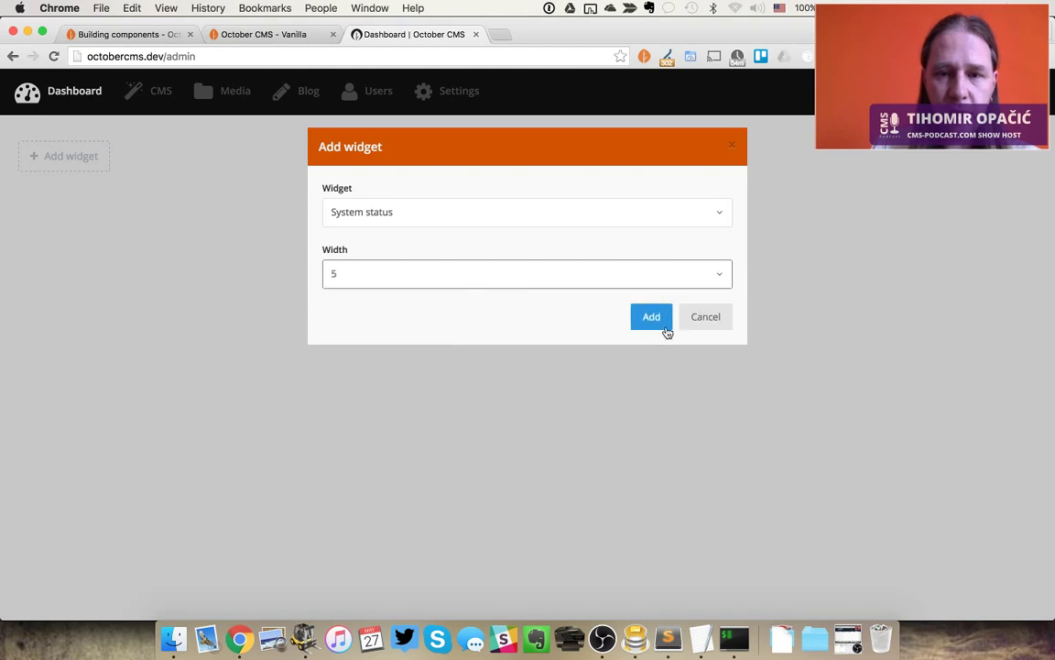
{"action": "left_click", "coordinate": [665, 326]}
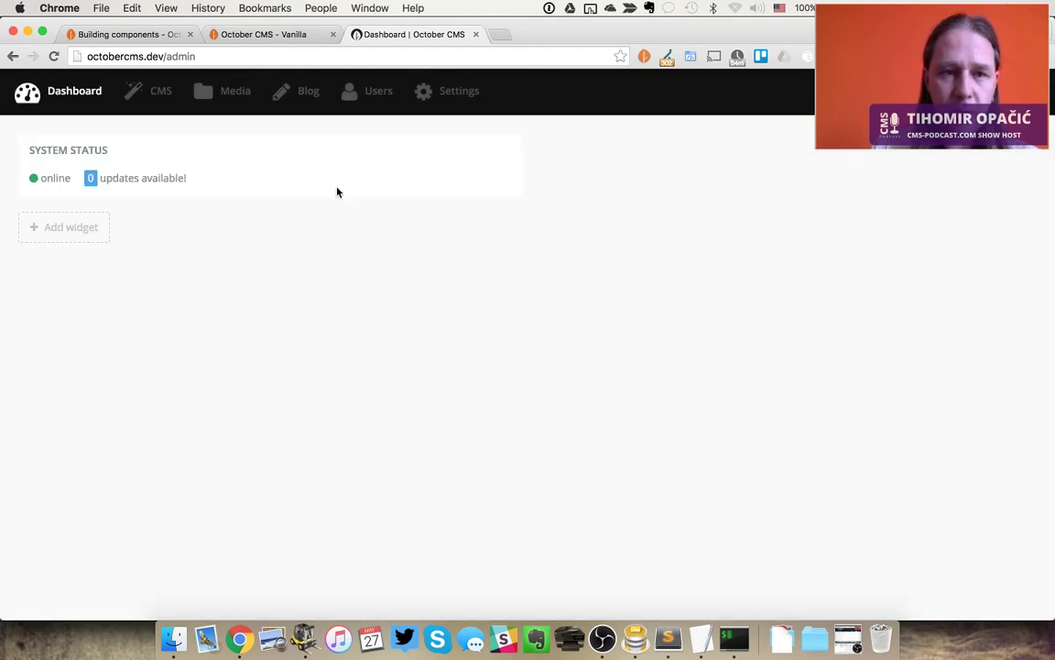
Open and close the widget's configuration unchanged, then go to the Blog posts list
{"action": "left_click", "coordinate": [495, 155]}
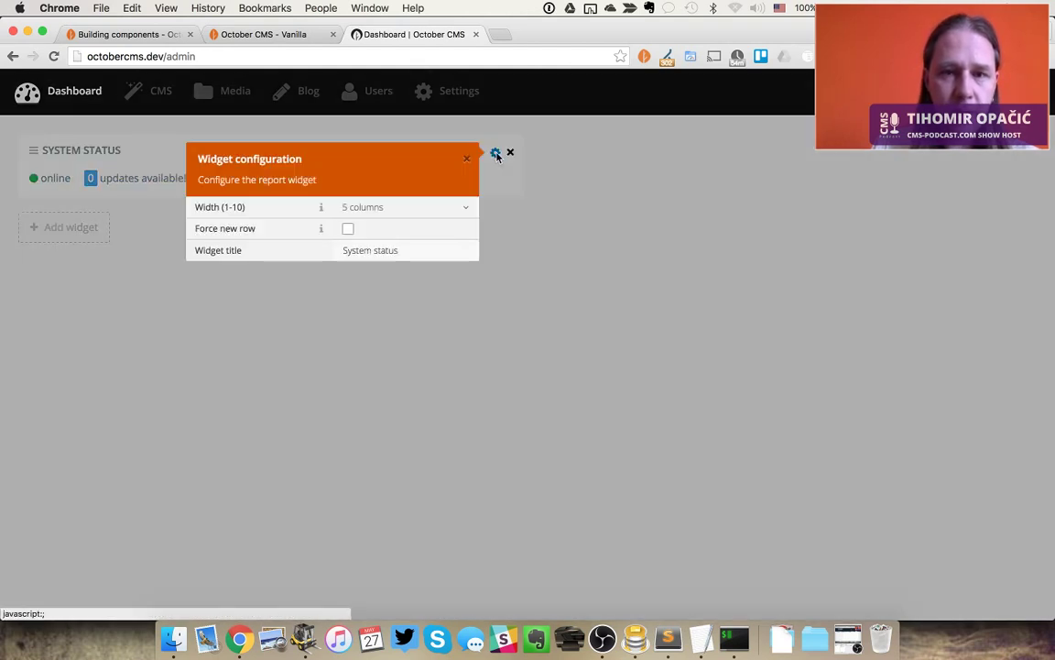
{"action": "left_click", "coordinate": [549, 365]}
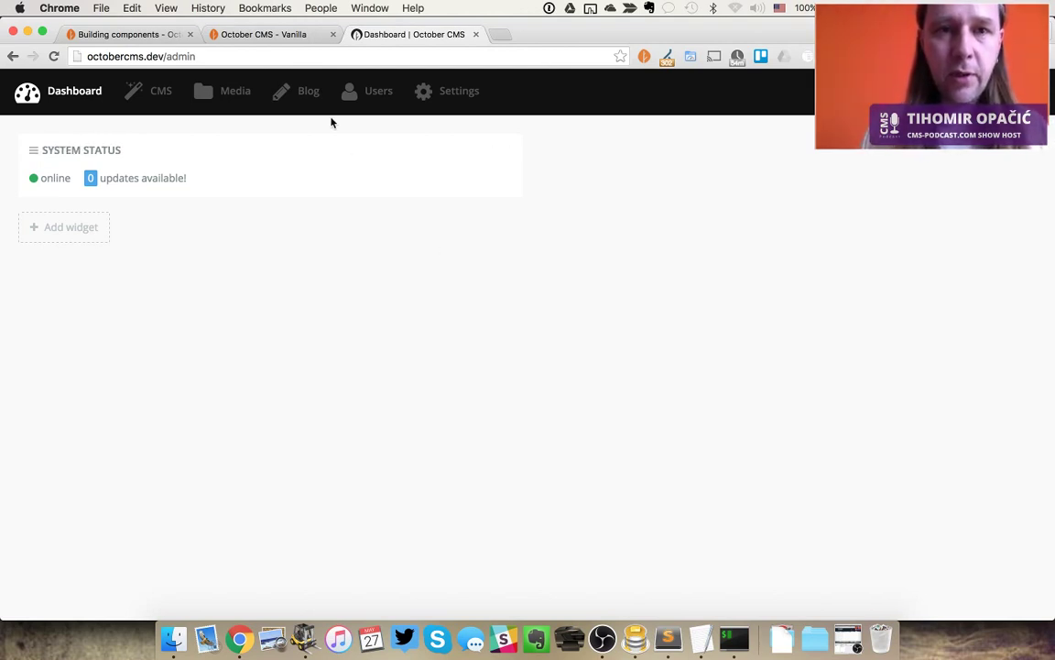
{"action": "left_click", "coordinate": [313, 95]}
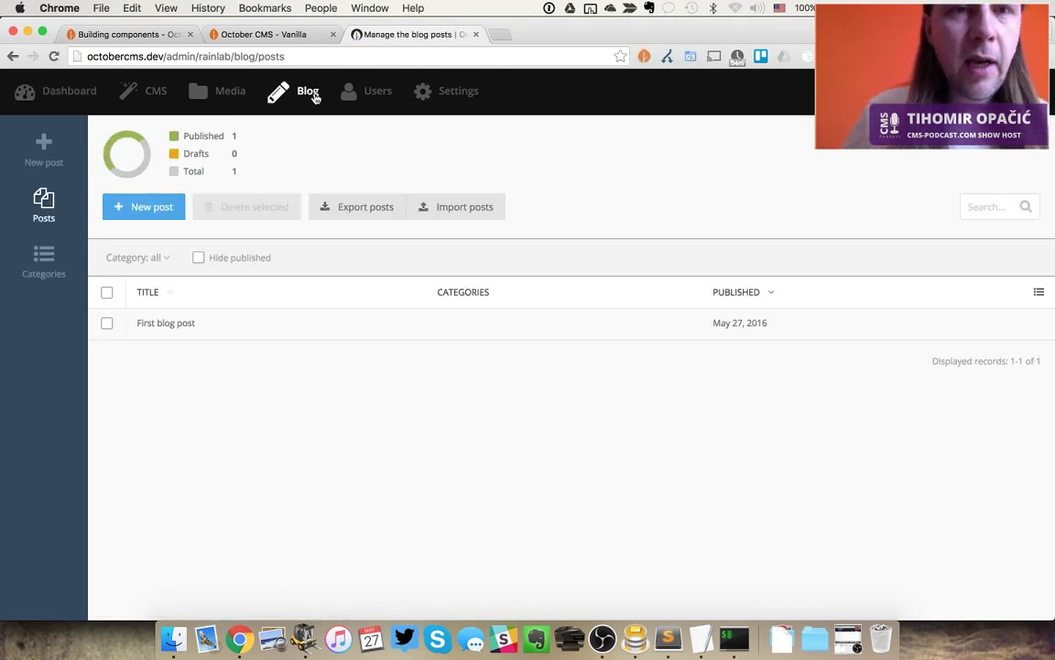
View First blog post from the live site's Blog page, then return to the admin posts list
{"action": "key", "text": "ctrl+shift+Tab"}
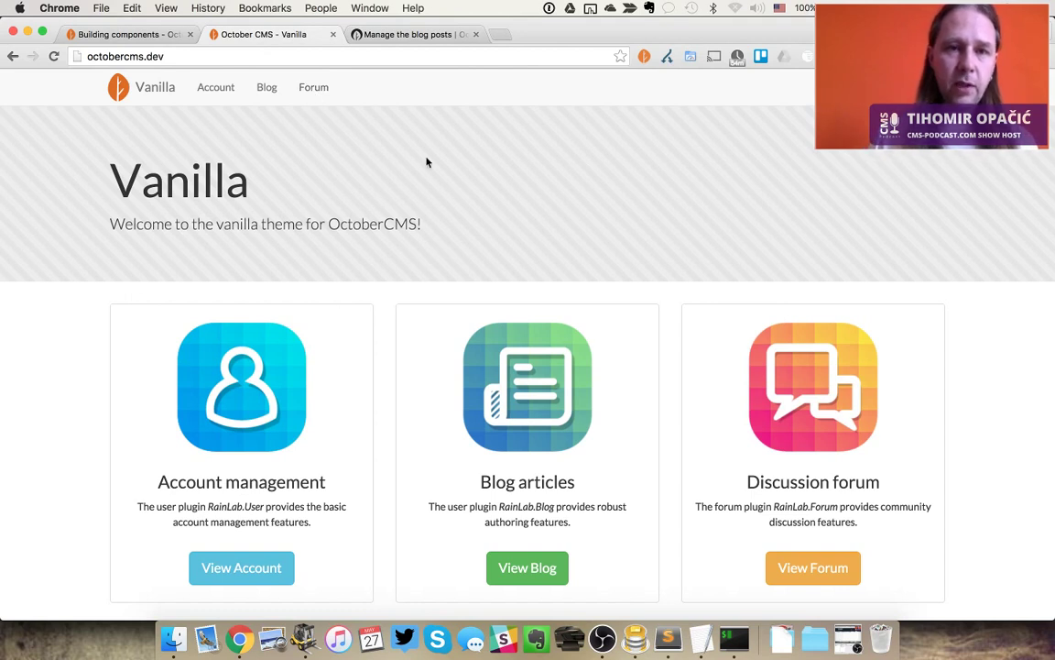
{"action": "left_click", "coordinate": [271, 95]}
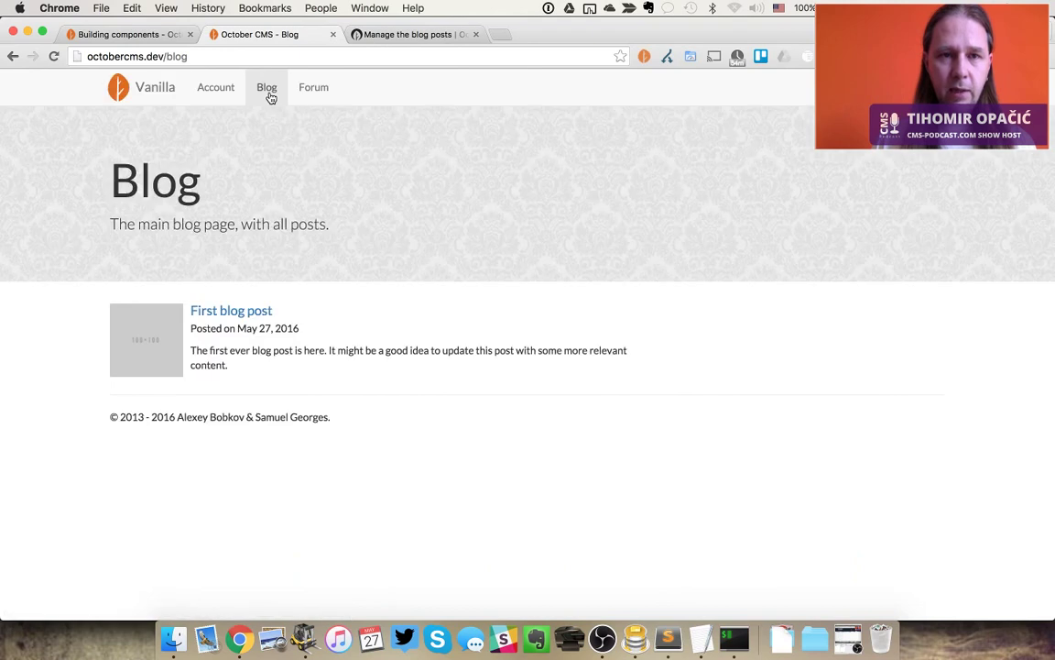
{"action": "left_click", "coordinate": [243, 315]}
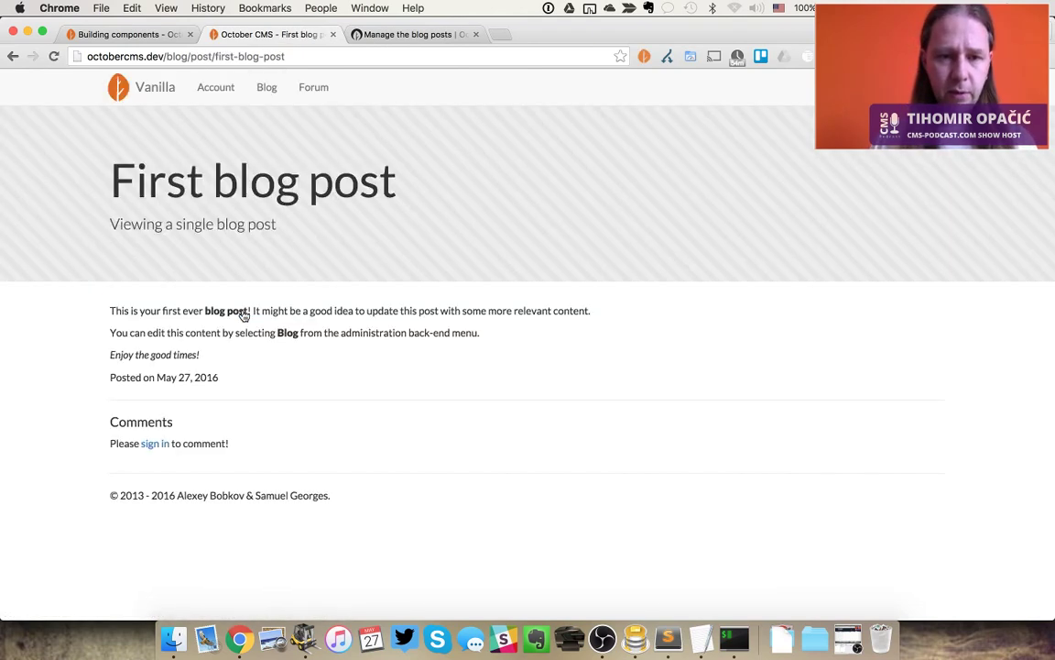
{"action": "key", "text": "ctrl+Tab"}
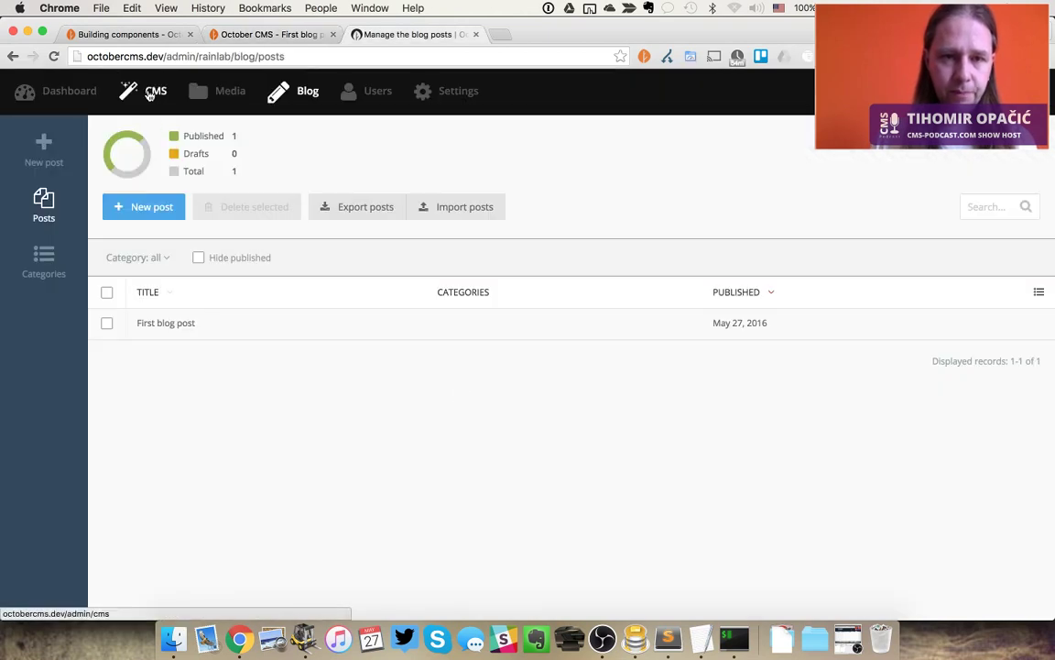
Change First blog post's second sentence to end 'back-end menu...' and save it
{"action": "left_click", "coordinate": [178, 327]}
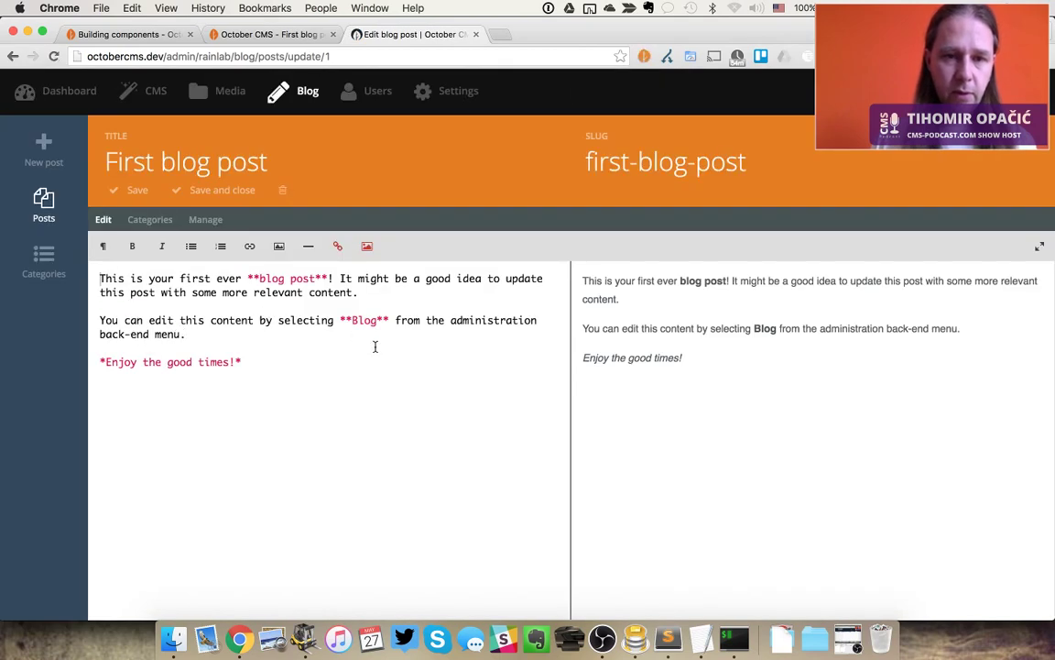
{"action": "left_click", "coordinate": [368, 339]}
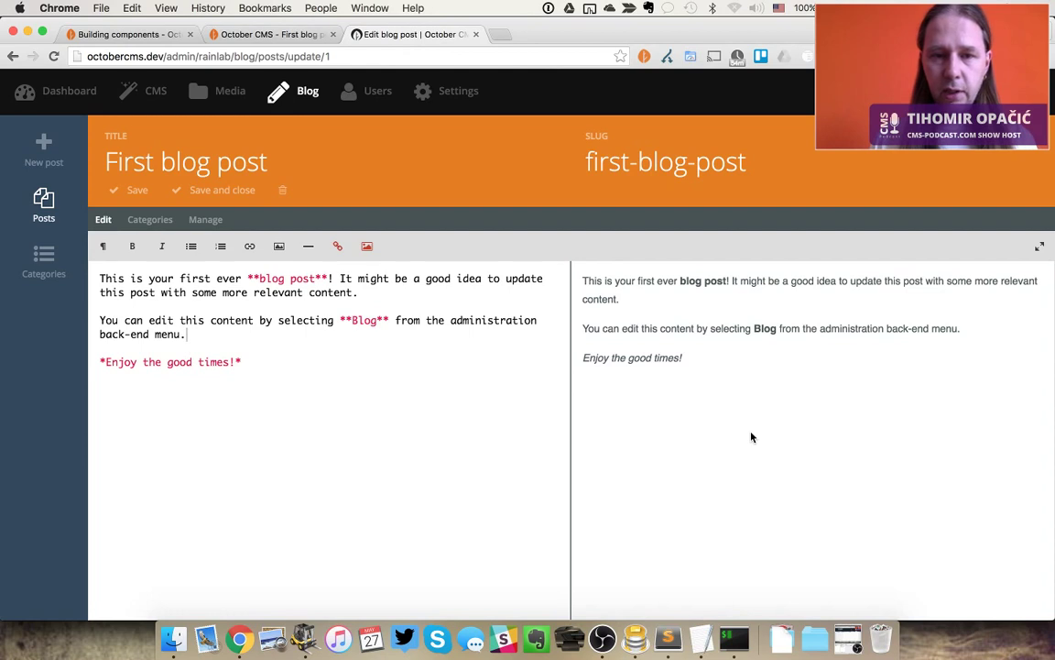
{"action": "left_click", "coordinate": [450, 381]}
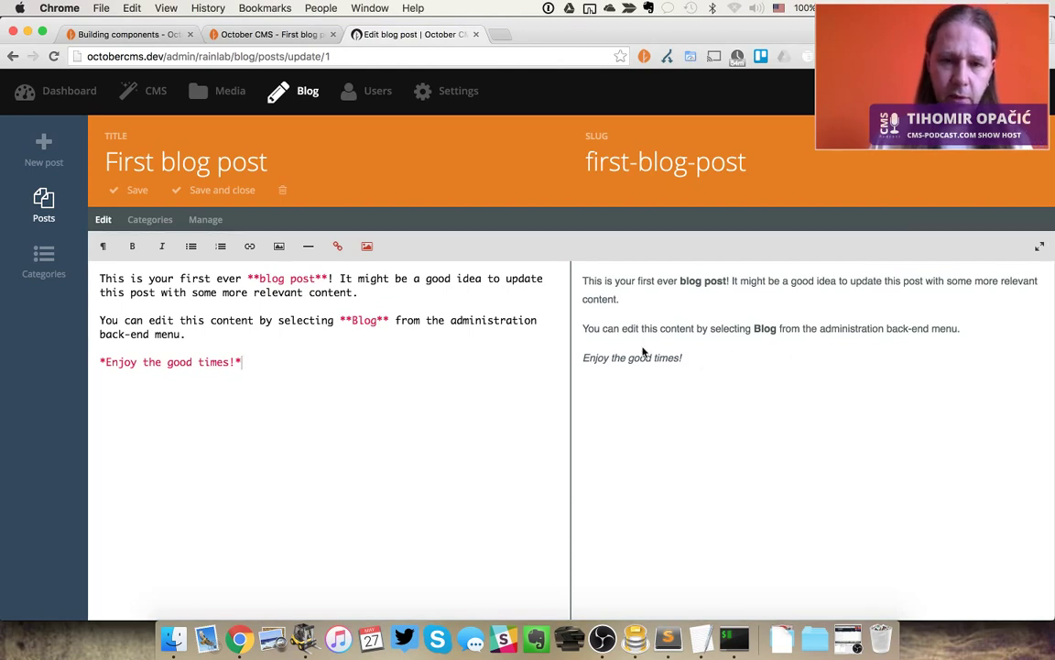
{"action": "key", "text": "Up"}
{"action": "key", "text": "Up"}
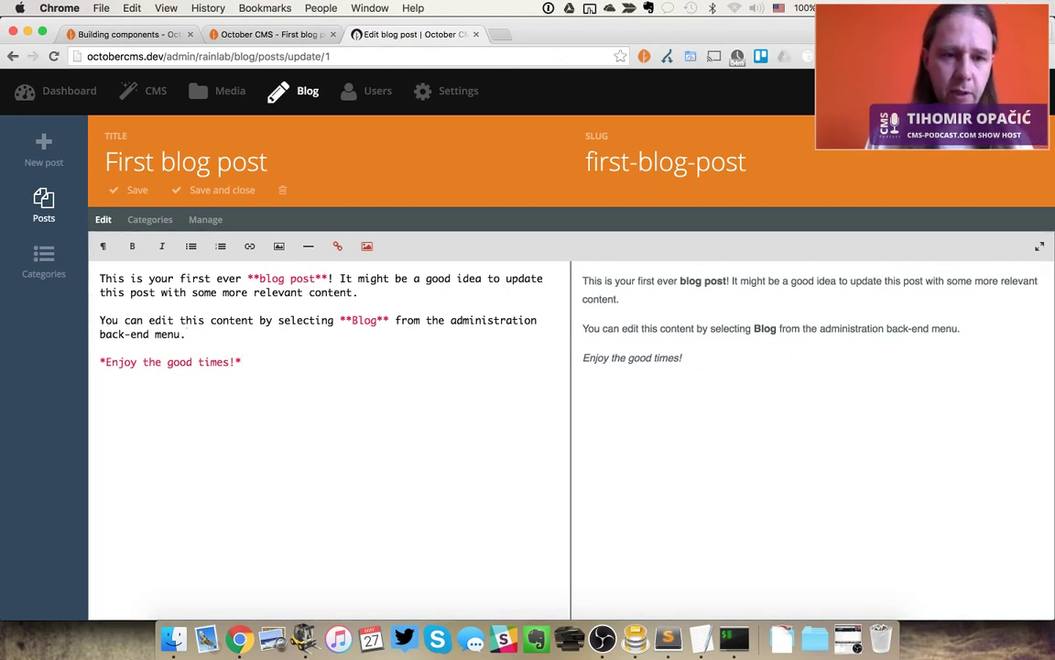
{"action": "key", "text": "BackSpace"}
{"action": "key", "text": "super+s"}
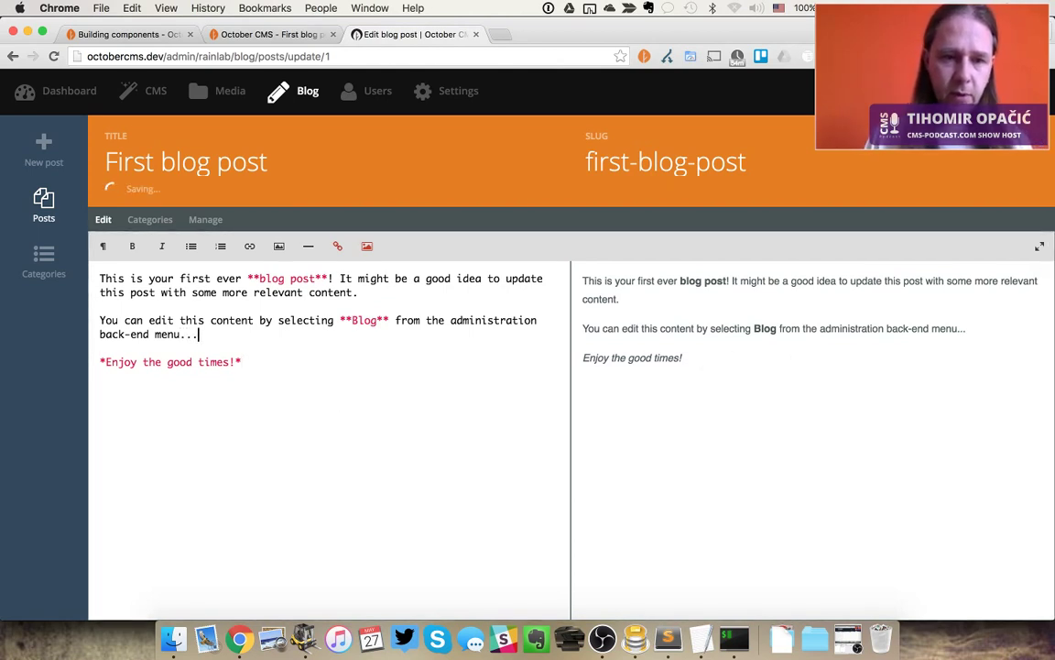
Reload the live post page to check the edit, then open the blog categories list
{"action": "key", "text": "super+alt+Left"}
{"action": "key", "text": "super+r"}
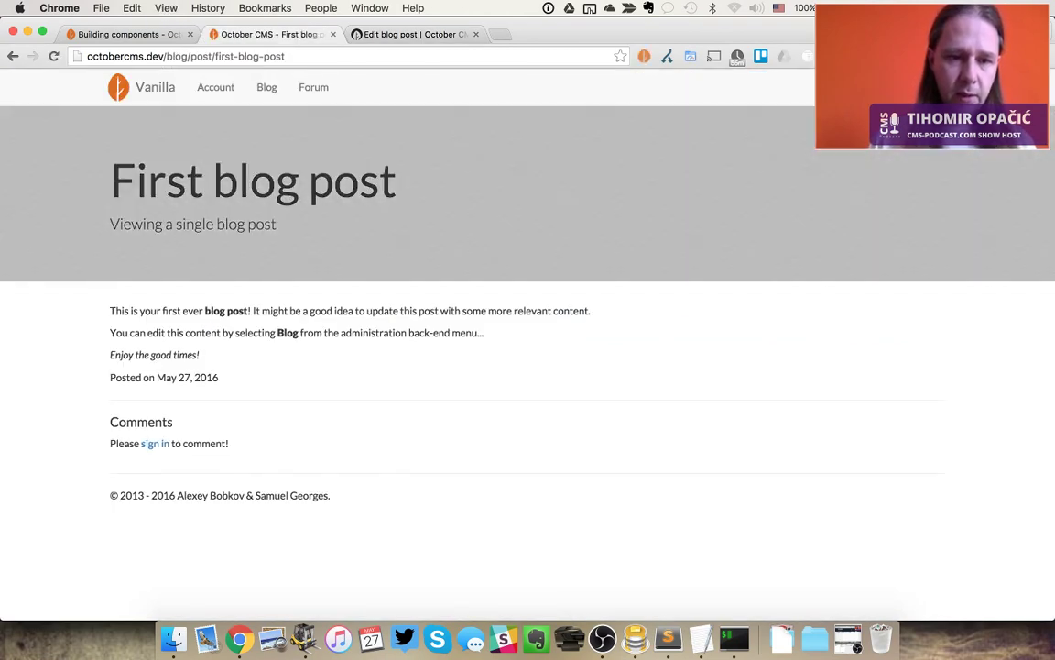
{"action": "key", "text": "super+alt+Right"}
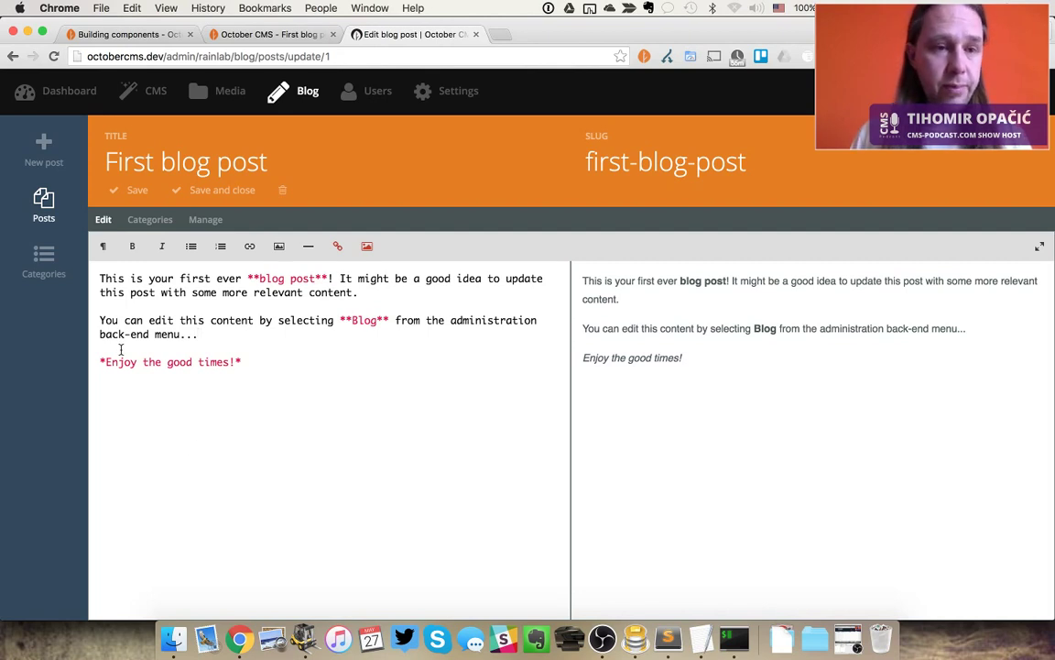
{"action": "left_click", "coordinate": [55, 271]}
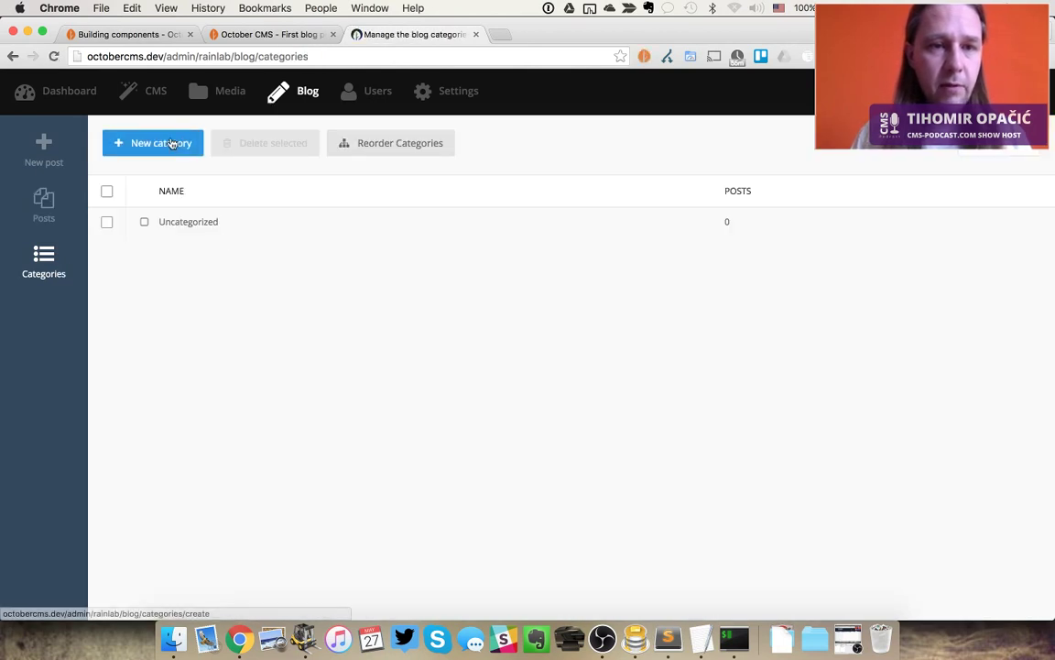
Create a new blog category named First
{"action": "left_click", "coordinate": [170, 145]}
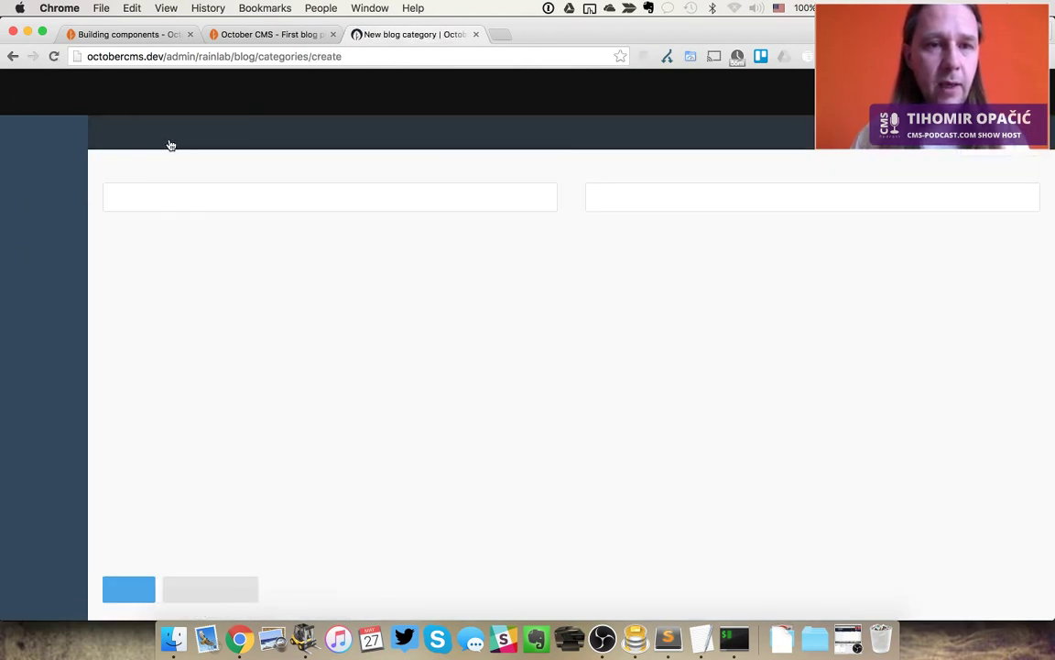
{"action": "left_click", "coordinate": [199, 186]}
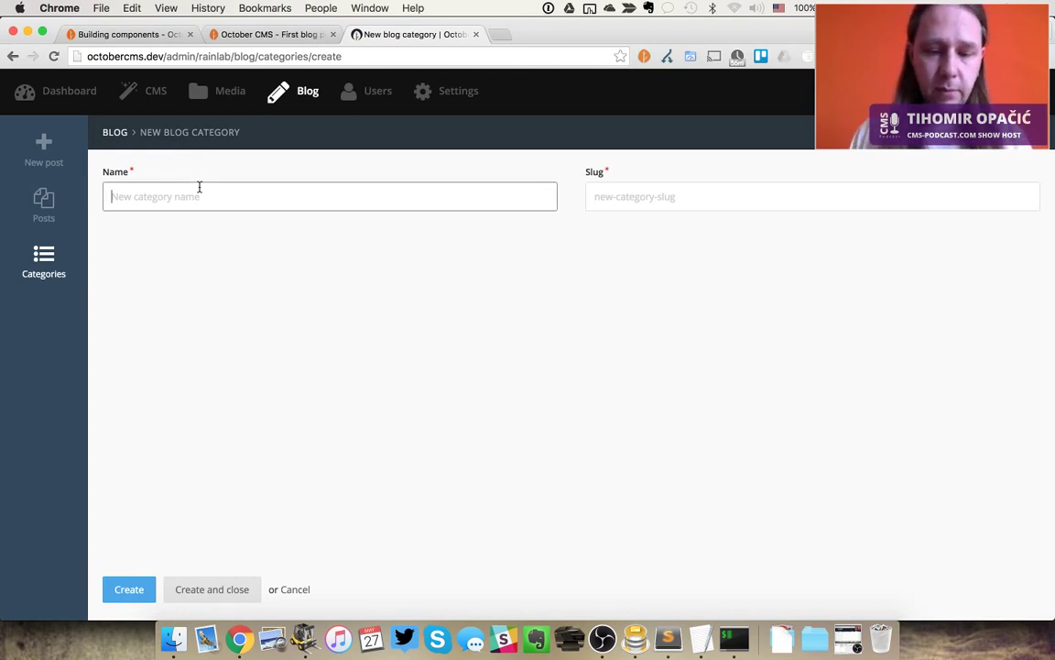
{"action": "type", "text": "First"}
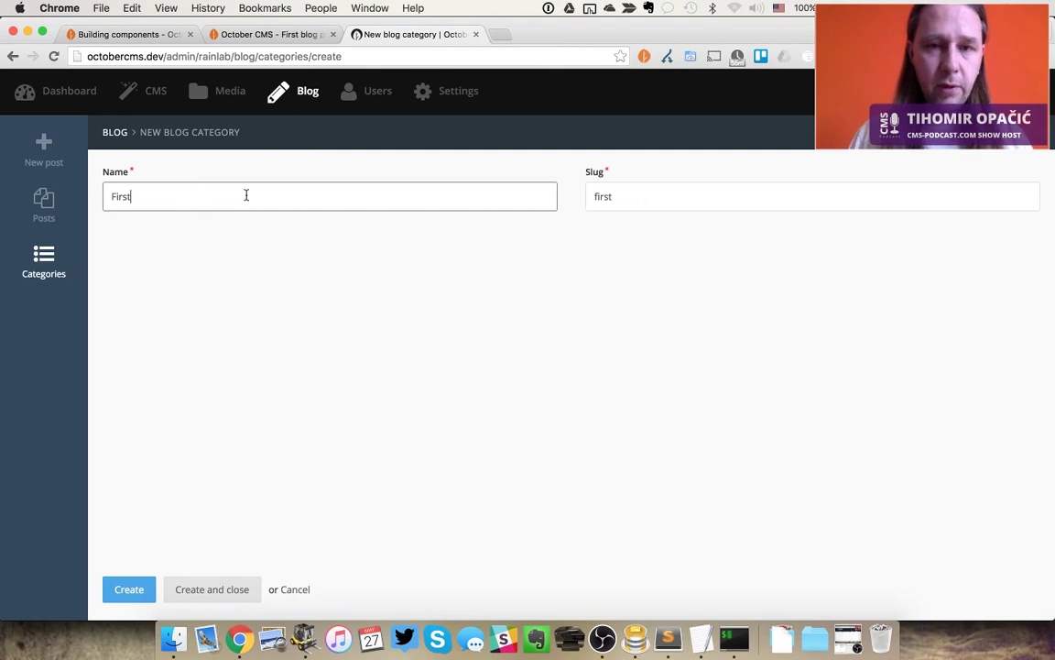
{"action": "key", "text": "Return"}
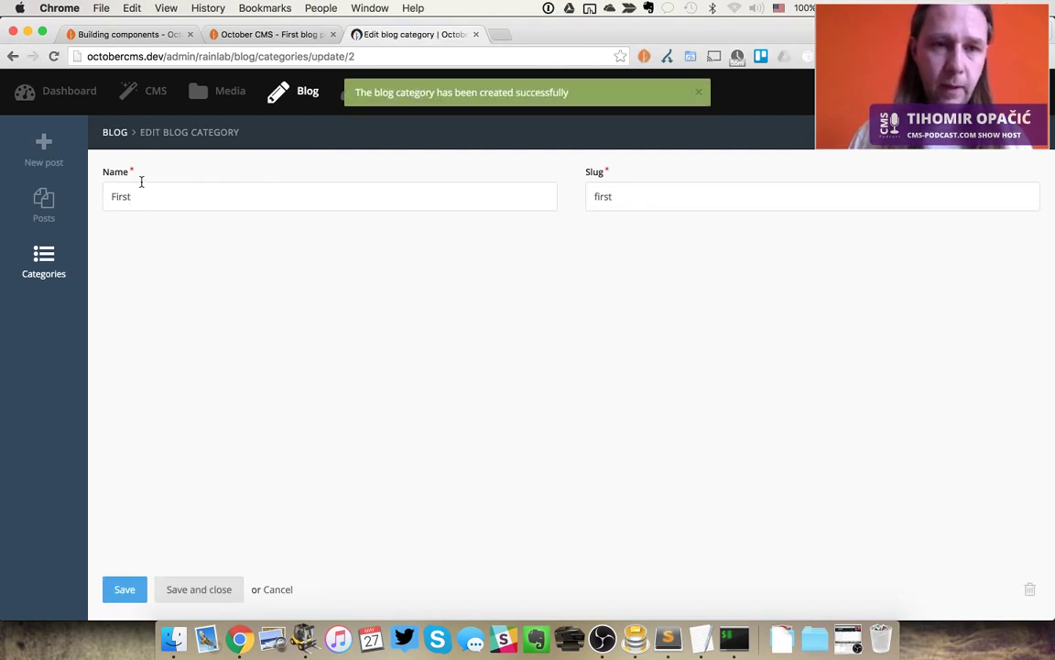
Assign First blog post to both Uncategorized and First categories and save it
{"action": "left_click", "coordinate": [44, 211]}
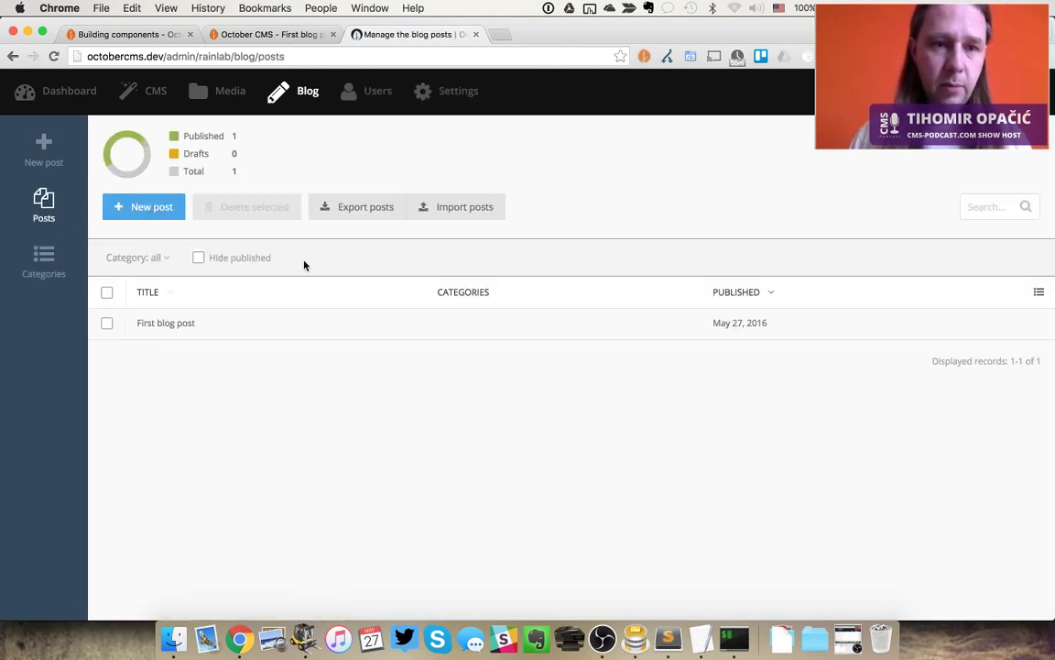
{"action": "left_click", "coordinate": [200, 322]}
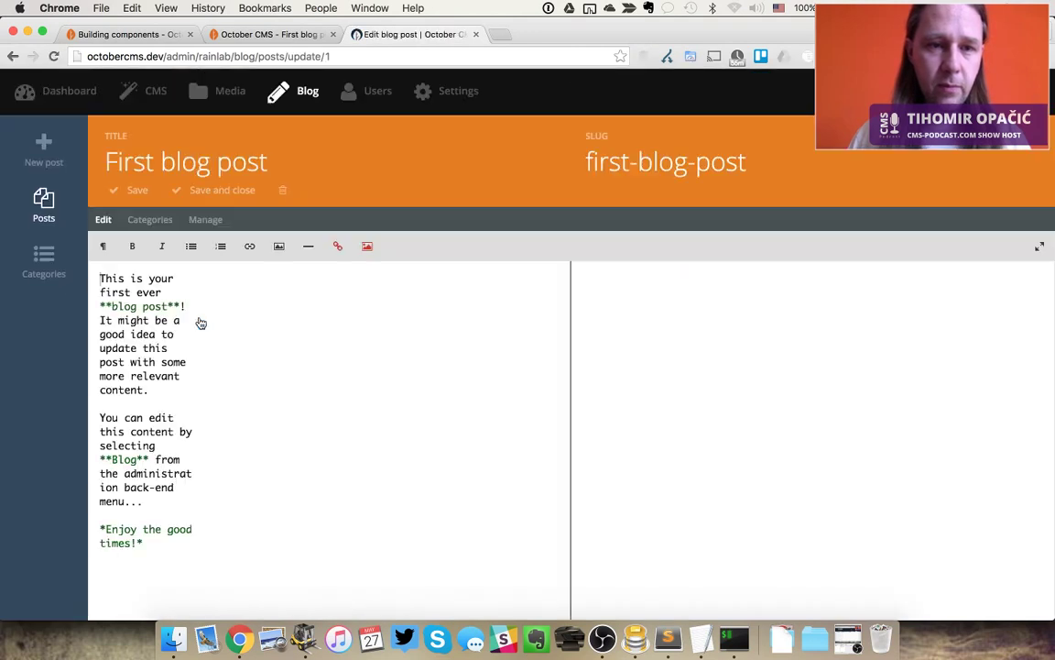
{"action": "left_click", "coordinate": [149, 219]}
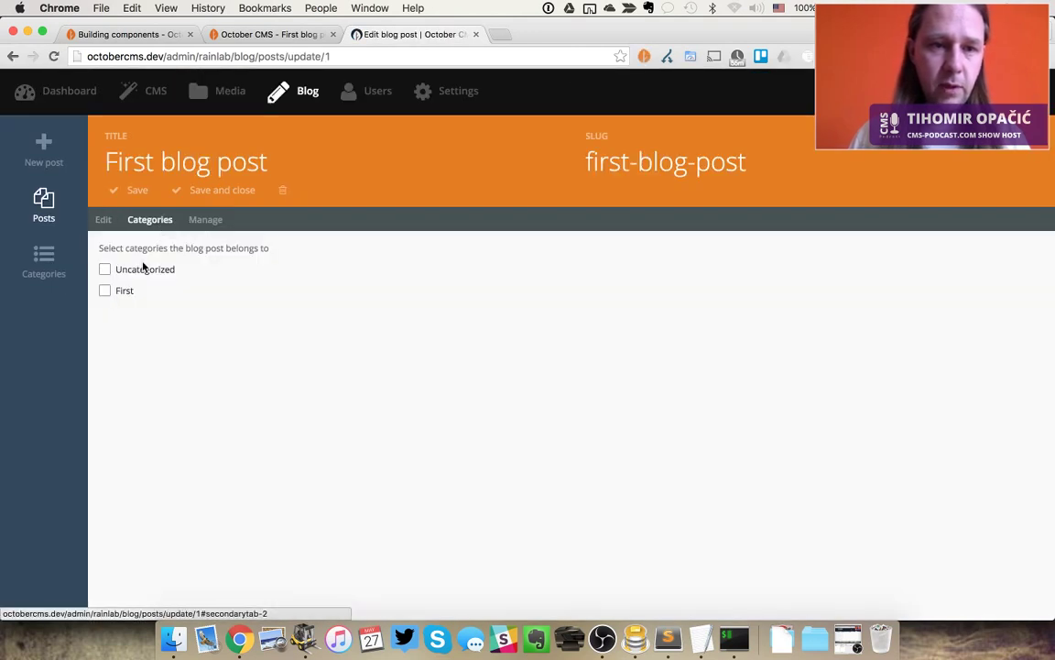
{"action": "left_click", "coordinate": [143, 270]}
{"action": "left_click", "coordinate": [126, 293]}
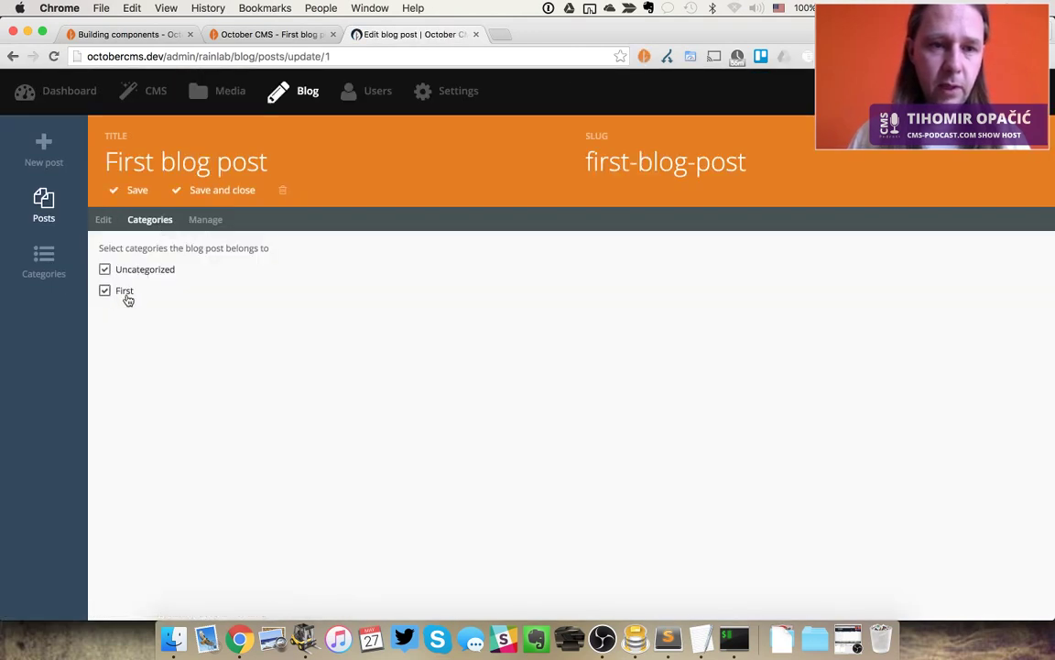
{"action": "left_click", "coordinate": [213, 191]}
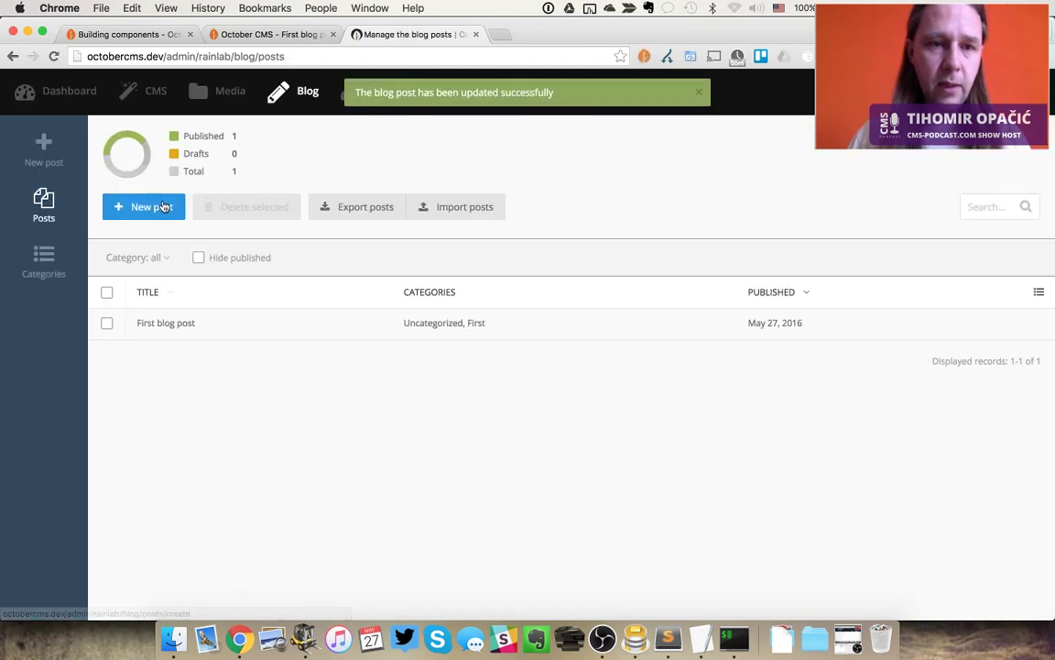
Create a new post with body 'My new Post' and title 'My new Post Title', and save
{"action": "left_click", "coordinate": [144, 207]}
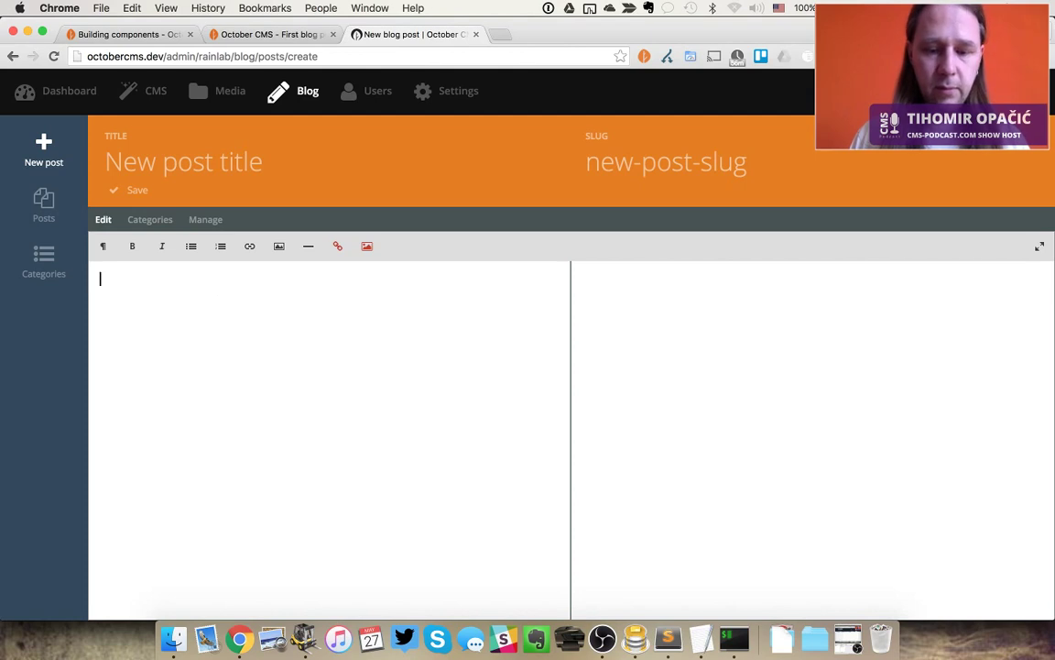
{"action": "type", "text": "My new Post"}
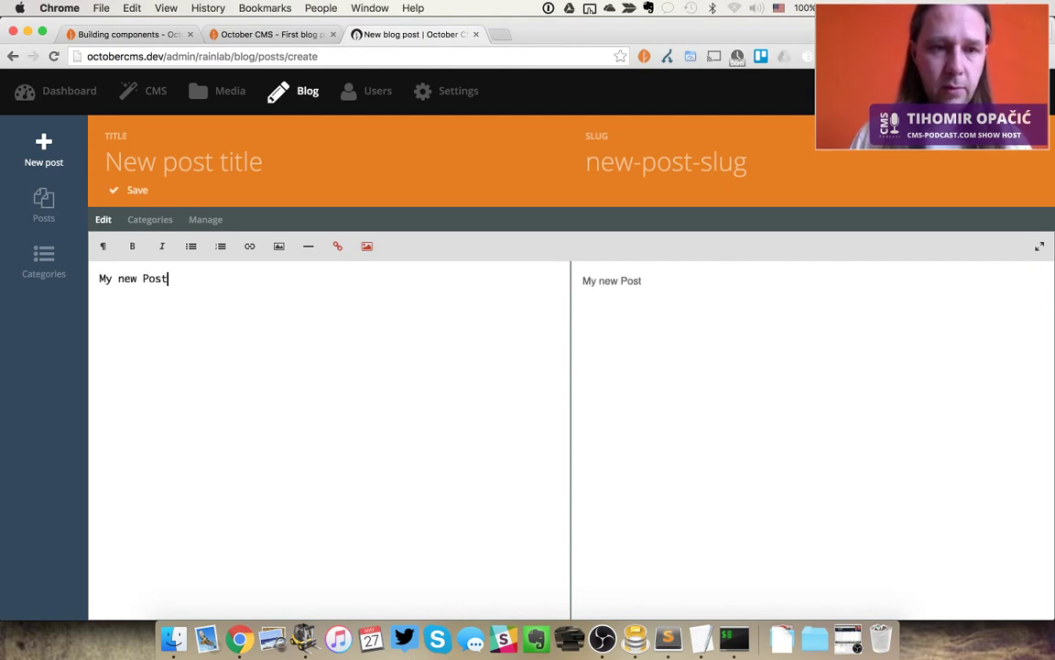
{"action": "key", "text": "ctrl+s"}
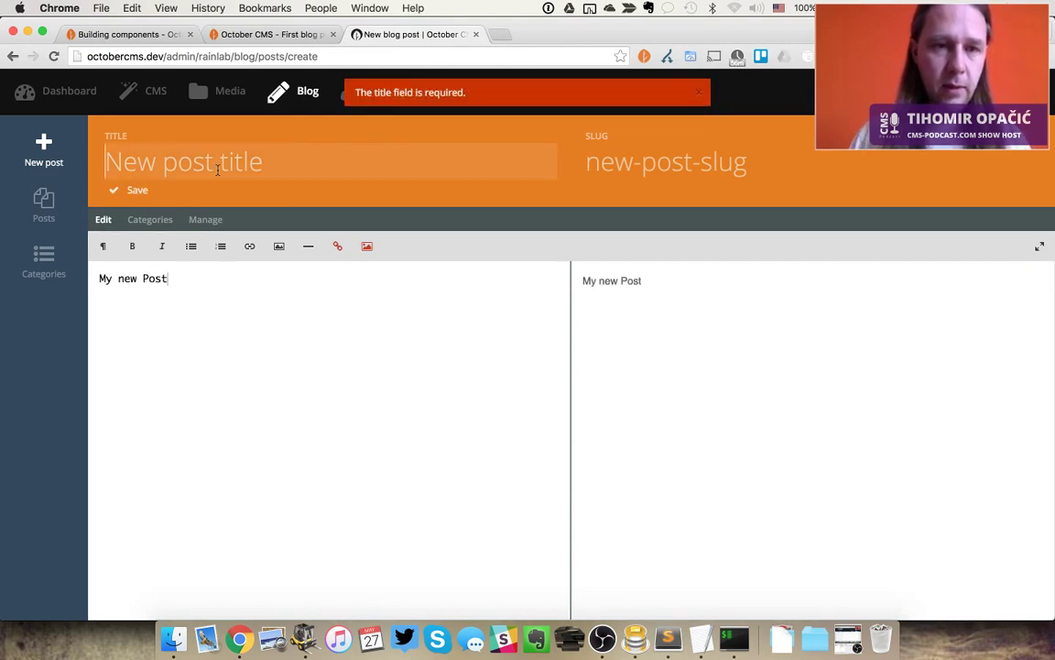
{"action": "type", "text": "My new Pos"}
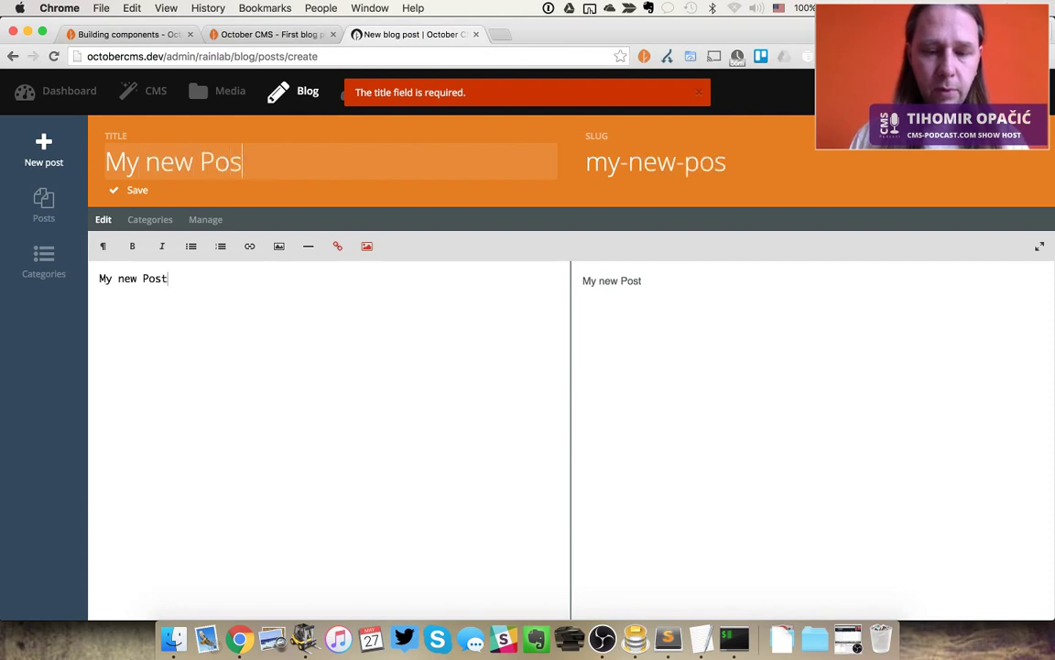
{"action": "type", "text": "t Title"}
{"action": "key", "text": "ctrl+s"}
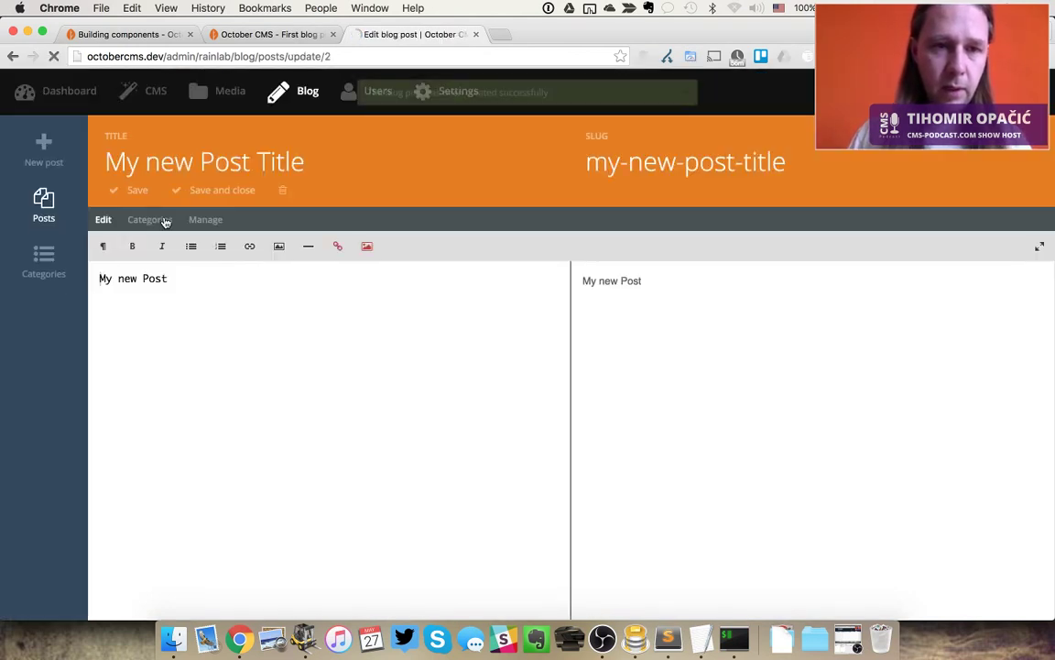
Assign the new post to the First category and save it
{"action": "left_click", "coordinate": [163, 220]}
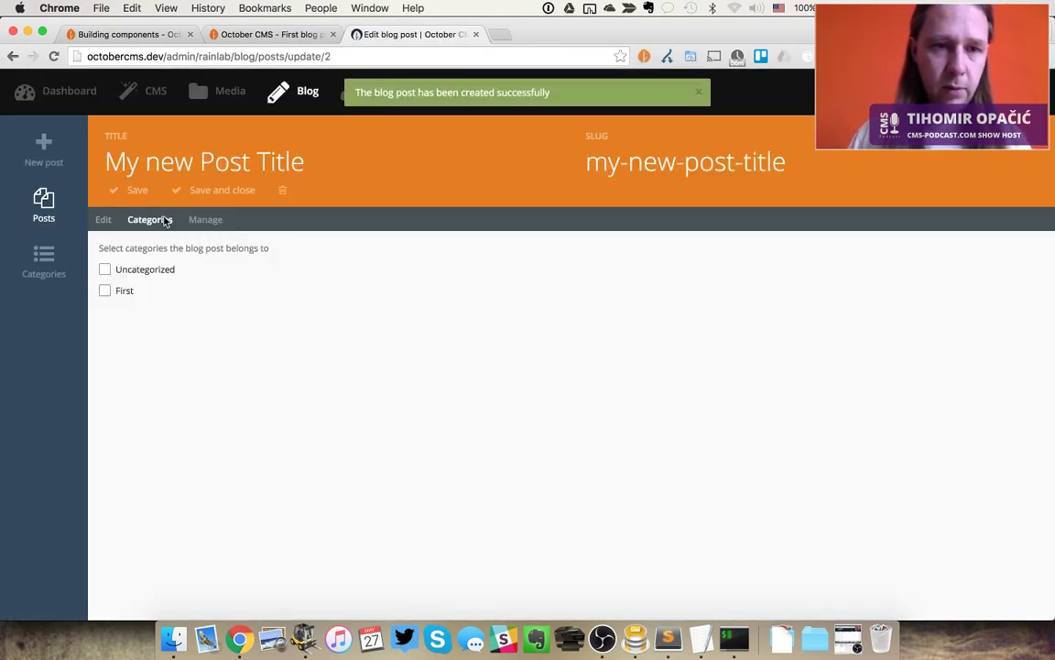
{"action": "left_click", "coordinate": [123, 290]}
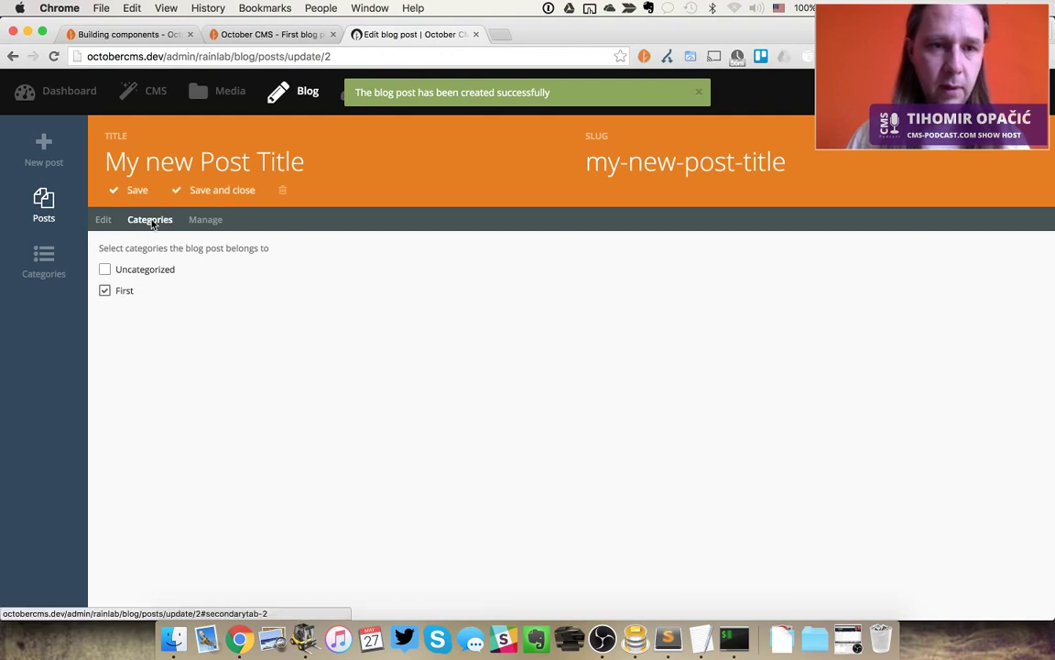
{"action": "key", "text": "ctrl+s"}
{"action": "key", "text": "super+alt+Left"}
Reload the live blog and check the First and Uncategorized category listings
{"action": "key", "text": "super+r"}
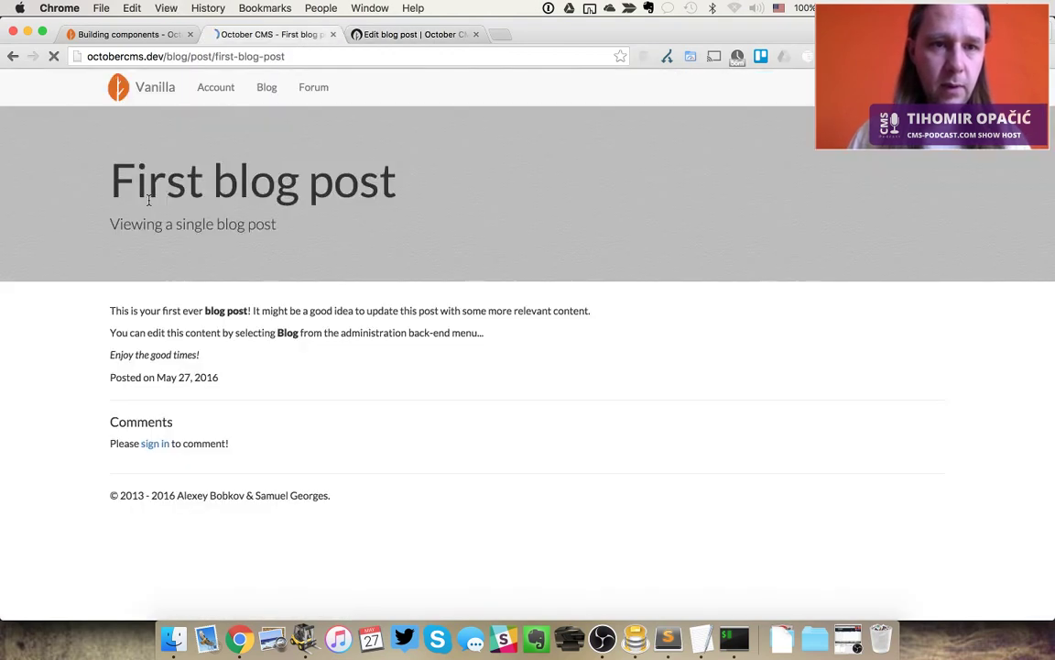
{"action": "left_click", "coordinate": [274, 96]}
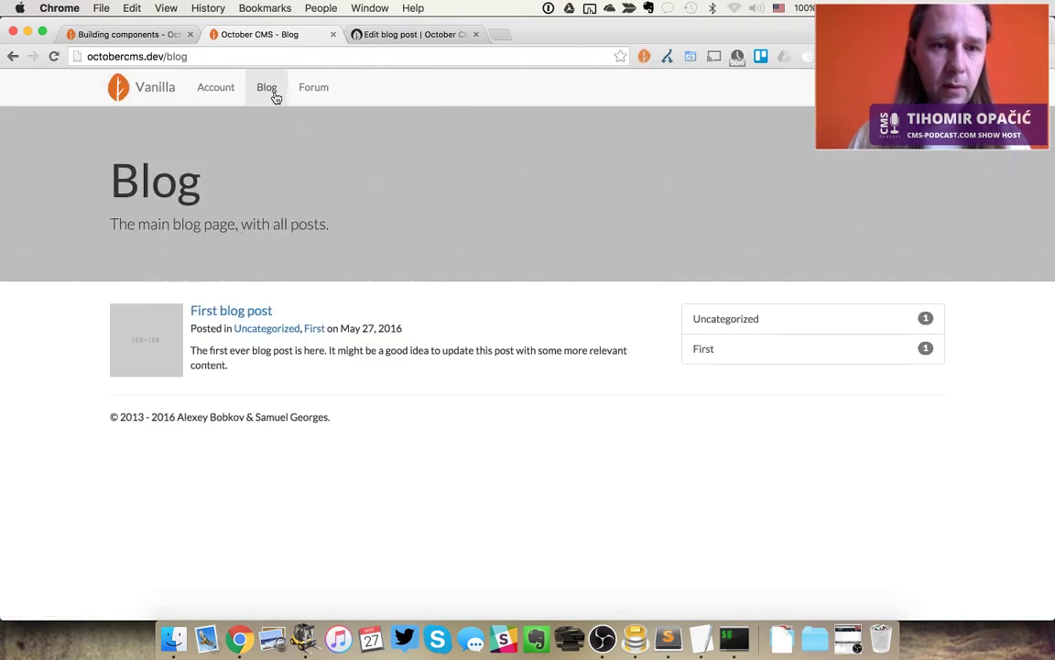
{"action": "left_click", "coordinate": [738, 353]}
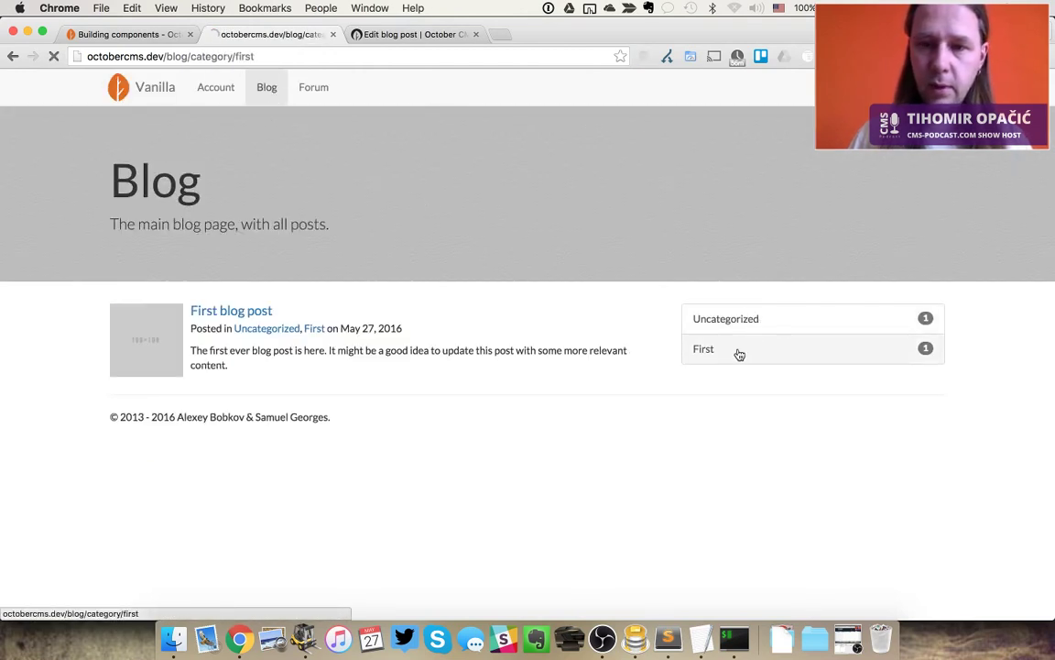
{"action": "left_click", "coordinate": [721, 330]}
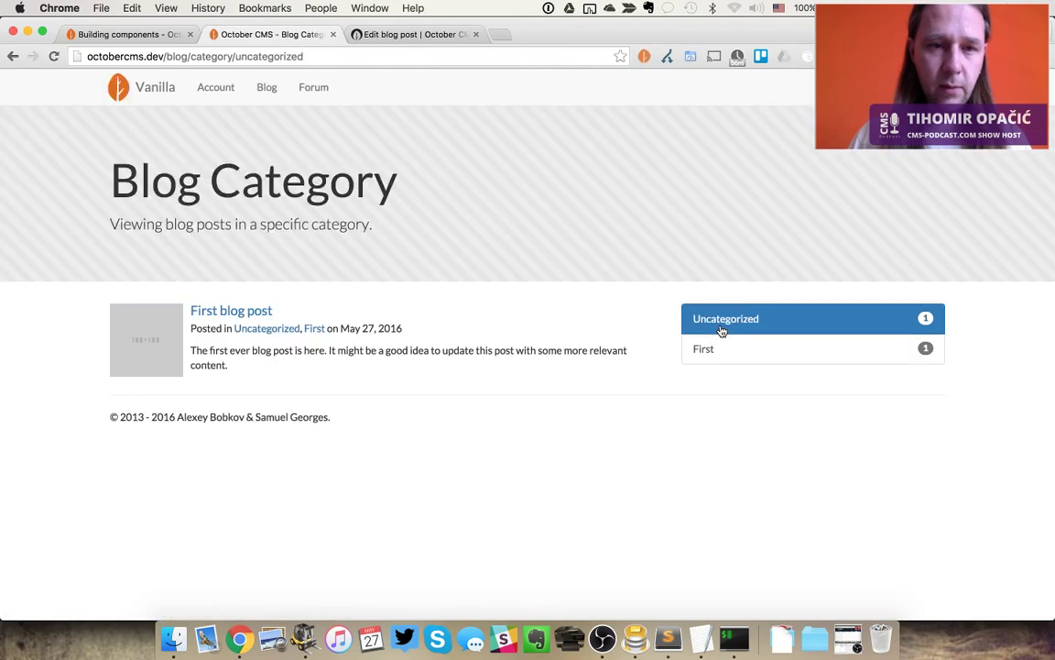
{"action": "key", "text": "ctrl+Tab"}
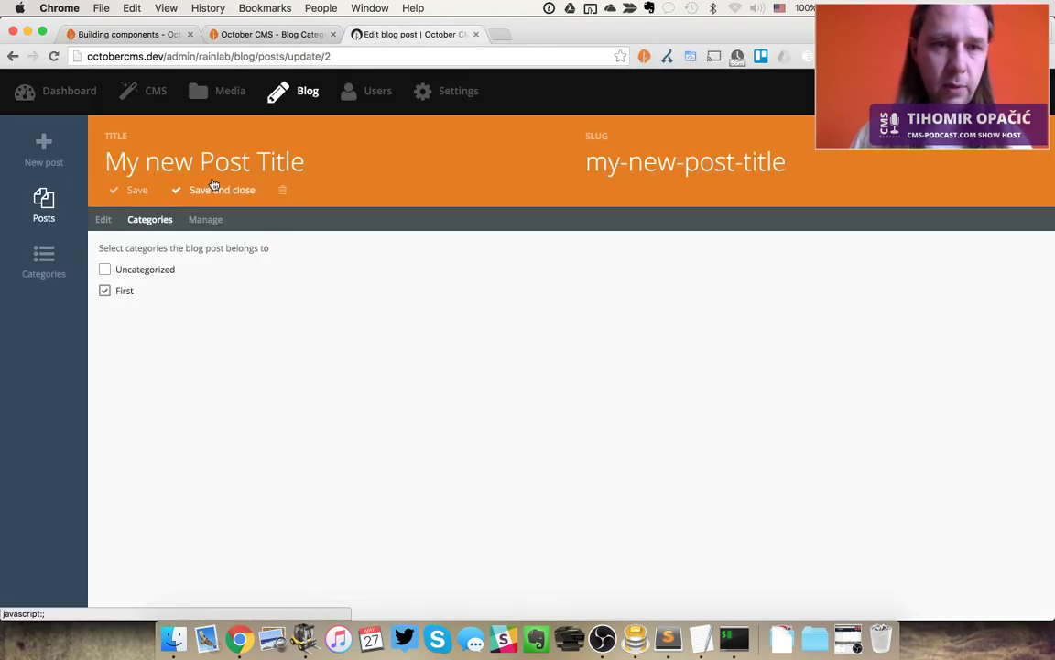
Mark My new Post Title as published and try saving, checking the live category page
{"action": "left_click", "coordinate": [107, 220]}
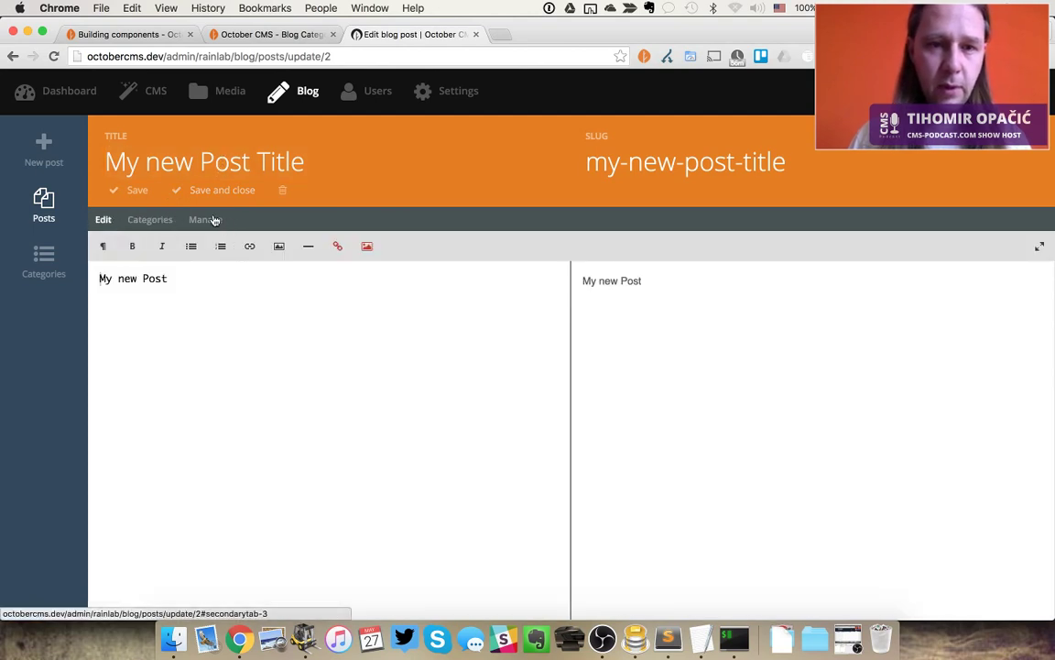
{"action": "left_click", "coordinate": [207, 220]}
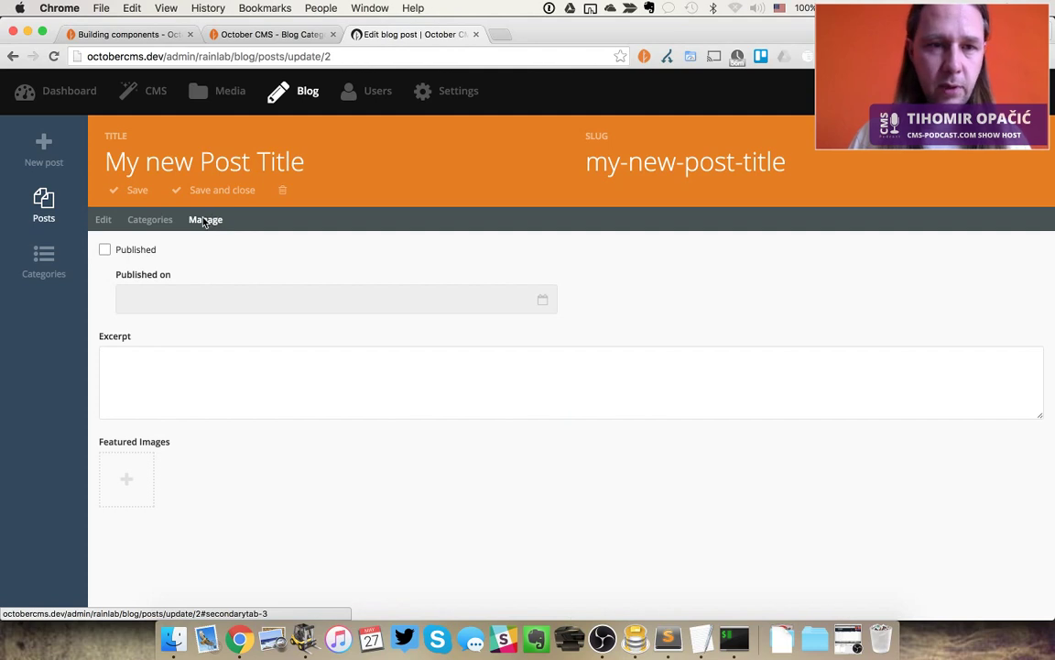
{"action": "left_click", "coordinate": [129, 249]}
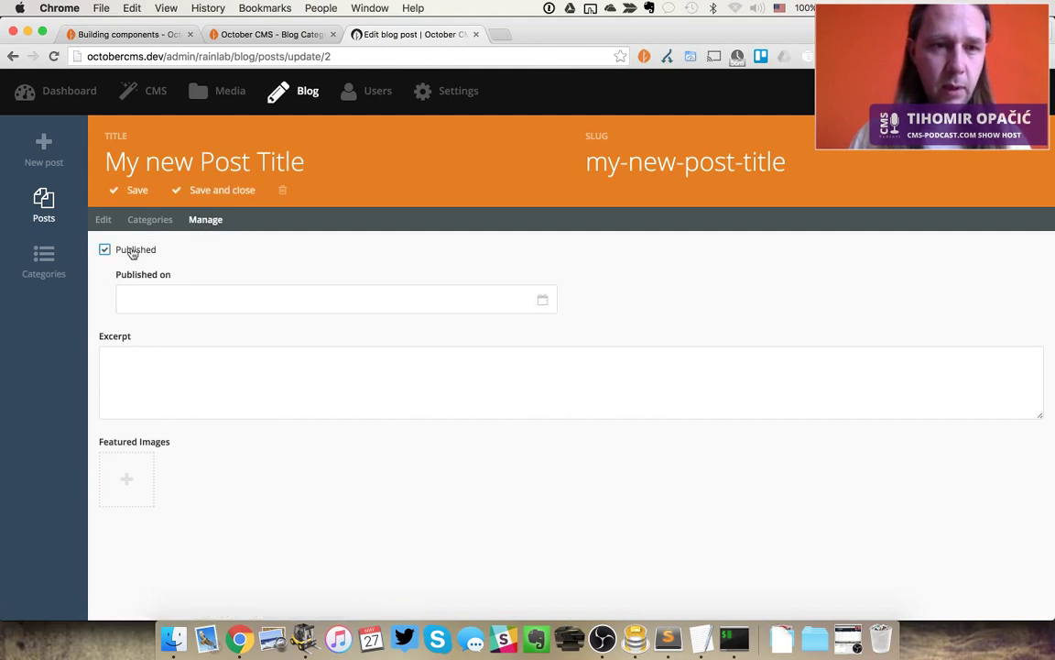
{"action": "key", "text": "ctrl+s"}
{"action": "key", "text": "ctrl+shift+Tab"}
{"action": "key", "text": "super+r"}
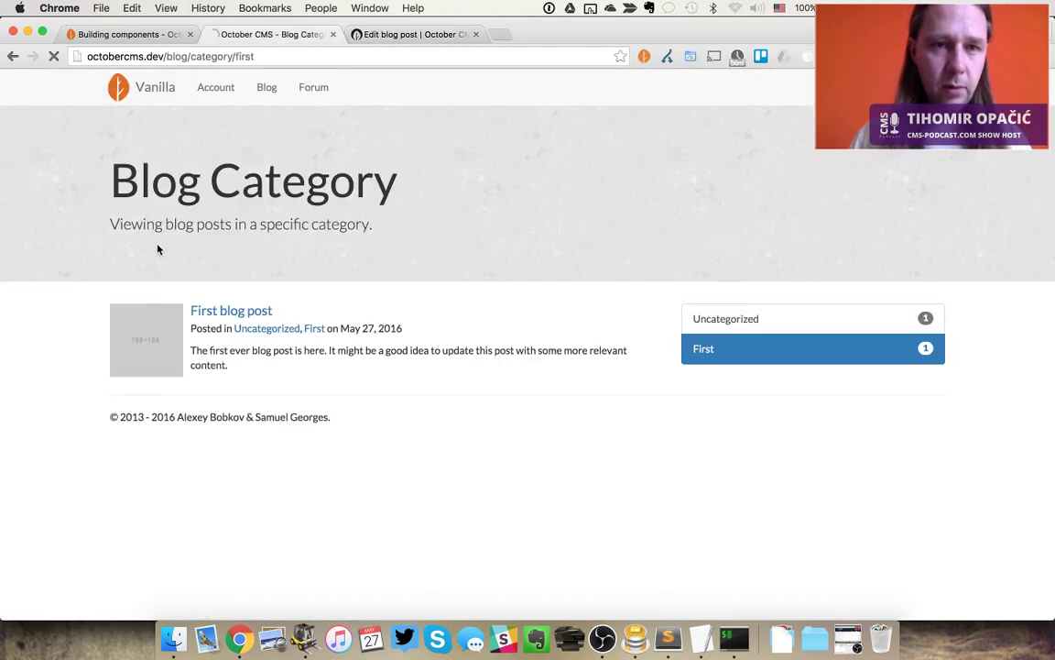
{"action": "key", "text": "ctrl+Tab"}
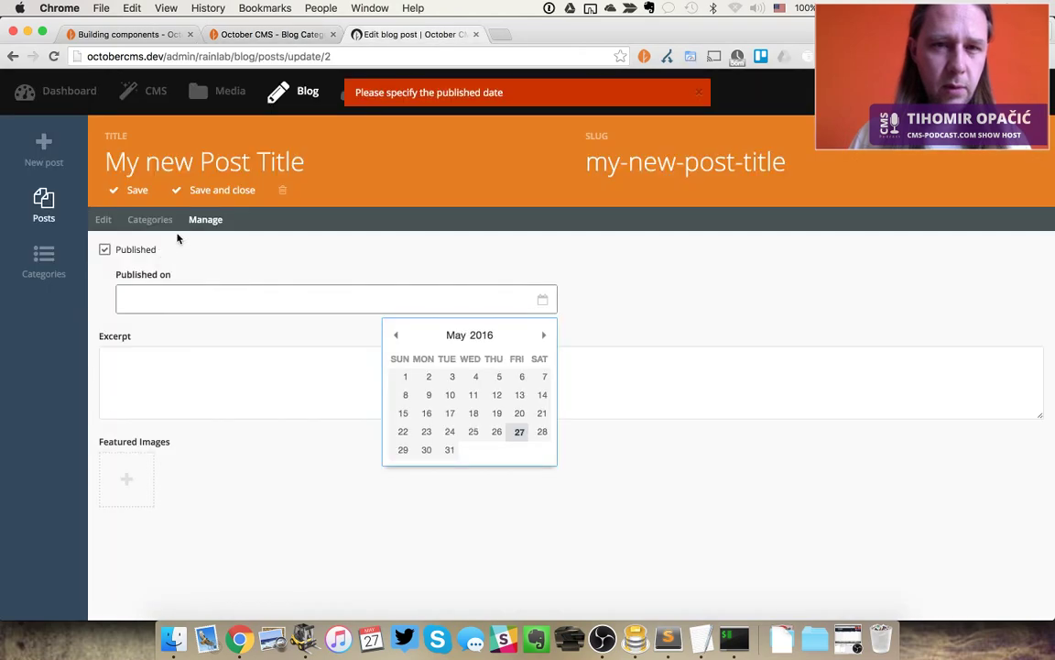
Set the publish date to 2016-05-27, save, and reload the live First category page
{"action": "left_click", "coordinate": [519, 437]}
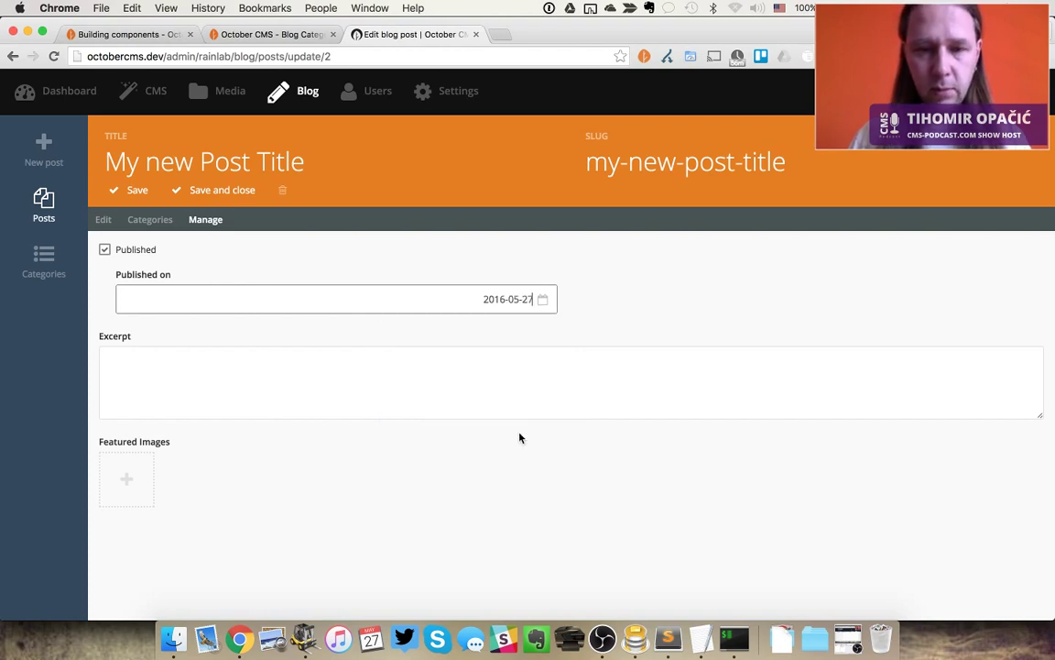
{"action": "key", "text": "super+s"}
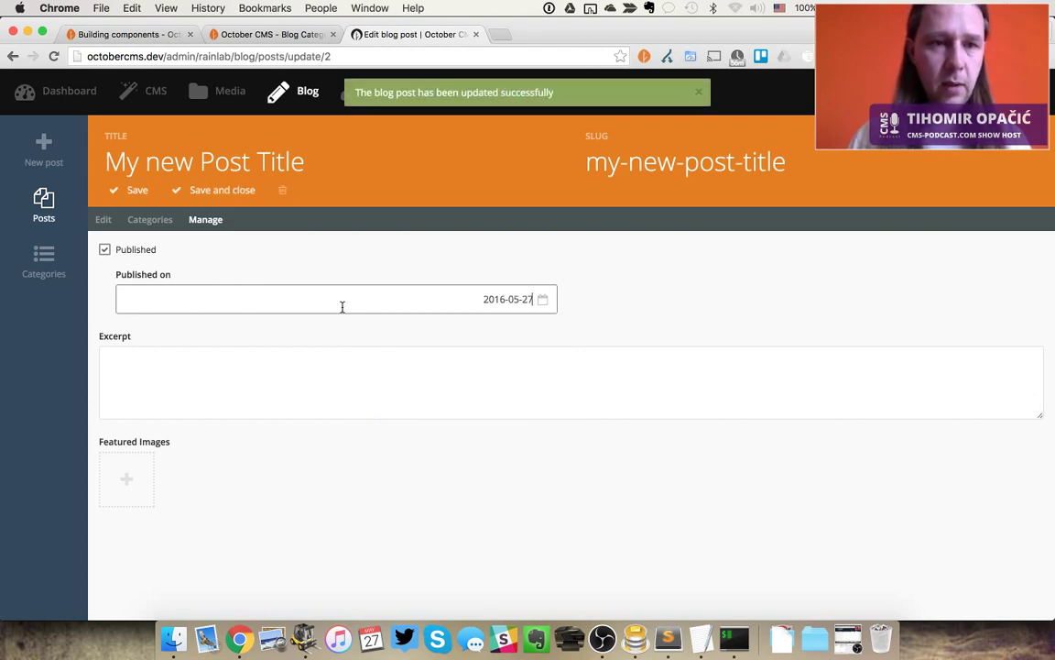
{"action": "key", "text": "super+alt+Left"}
{"action": "key", "text": "super+r"}
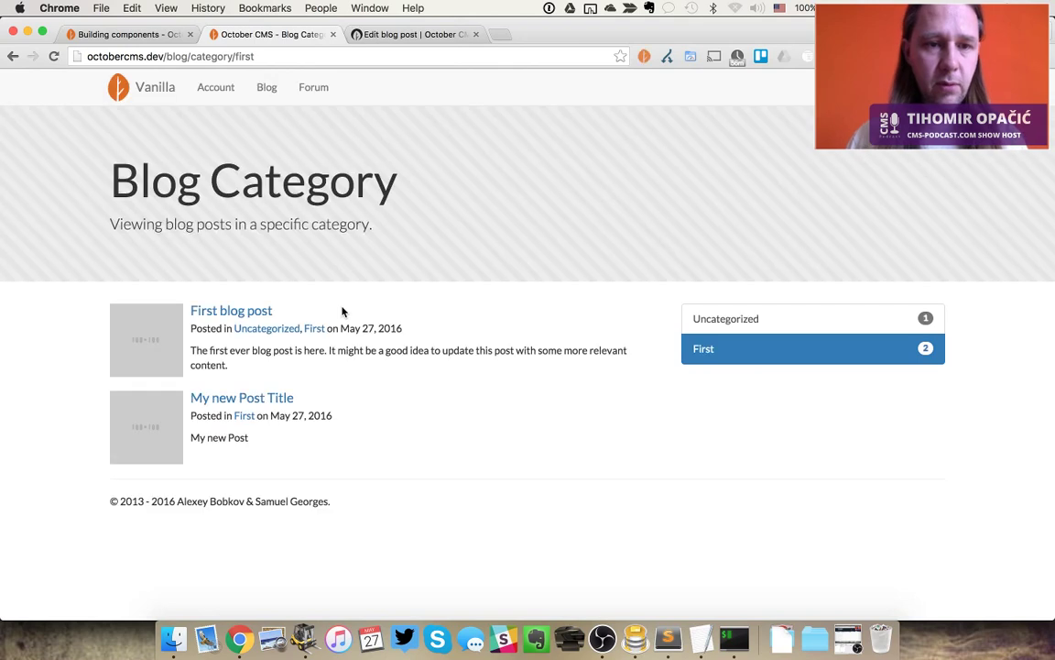
{"action": "left_click", "coordinate": [246, 406]}
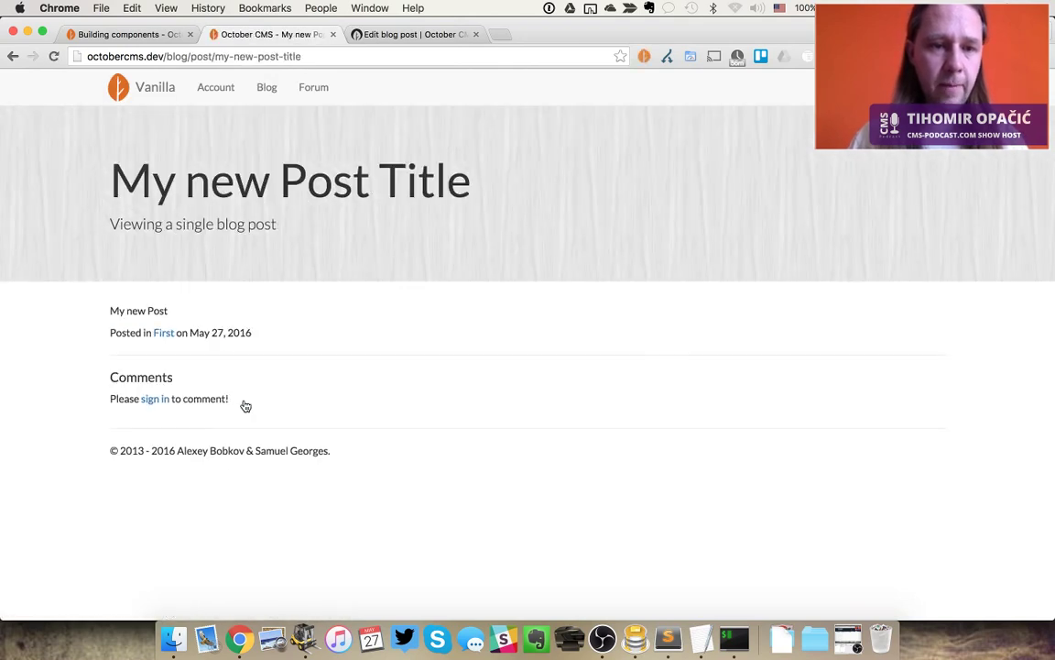
{"action": "key", "text": "super+Left"}
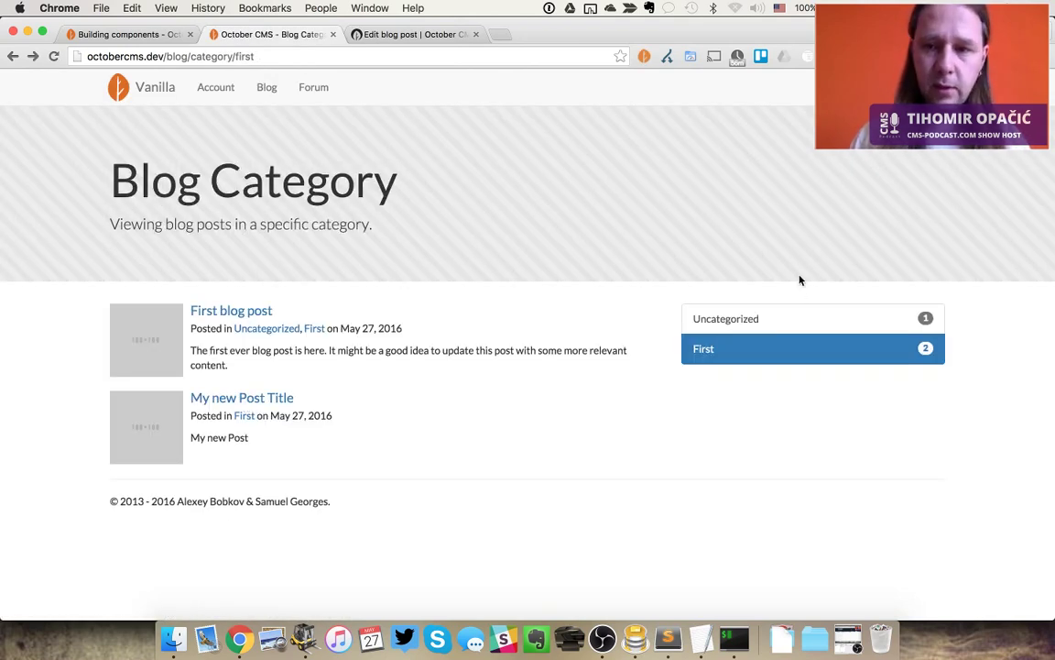
{"action": "left_click", "coordinate": [790, 312]}
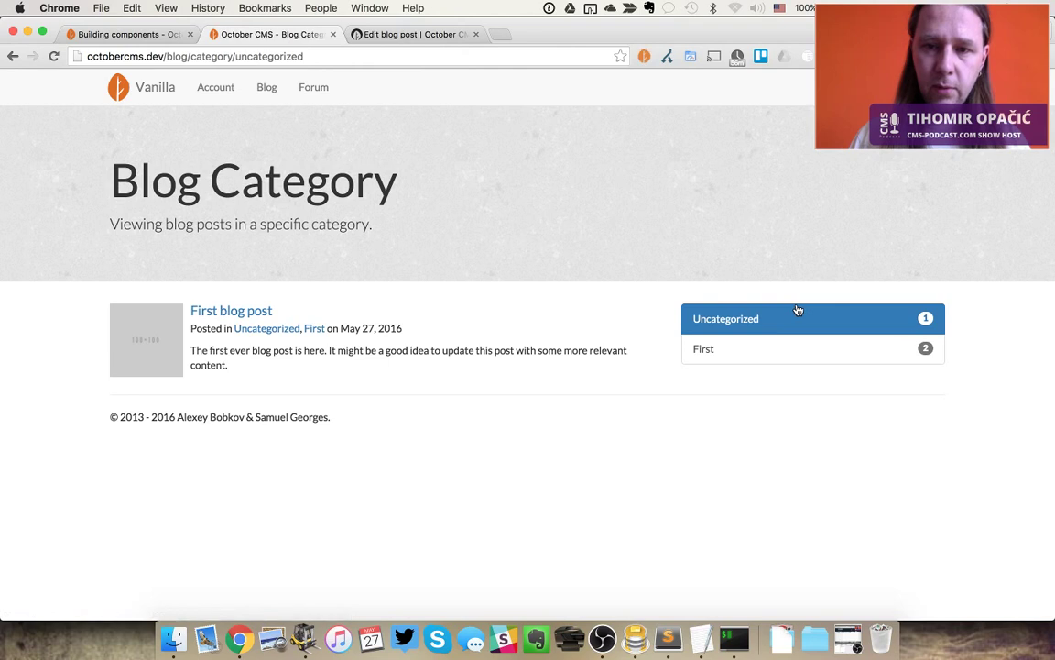
{"action": "left_click", "coordinate": [736, 349]}
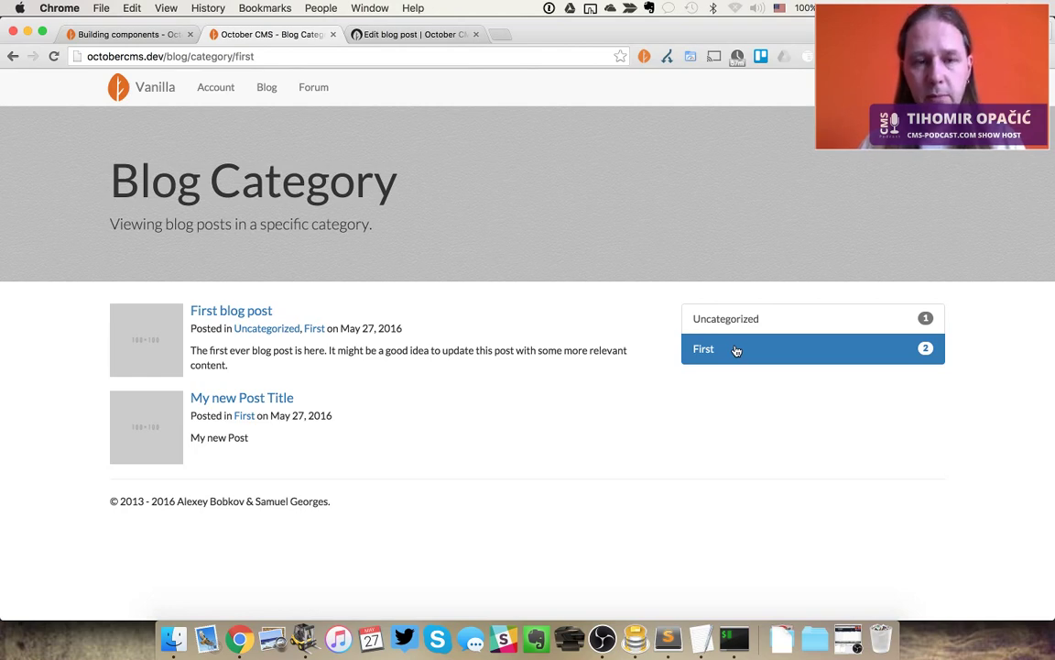
In a new tab, load cms-podcast.com and browse its Episodes, Reviews and Blog pages
{"action": "key", "text": "super+t"}
{"action": "type", "text": "cms"}
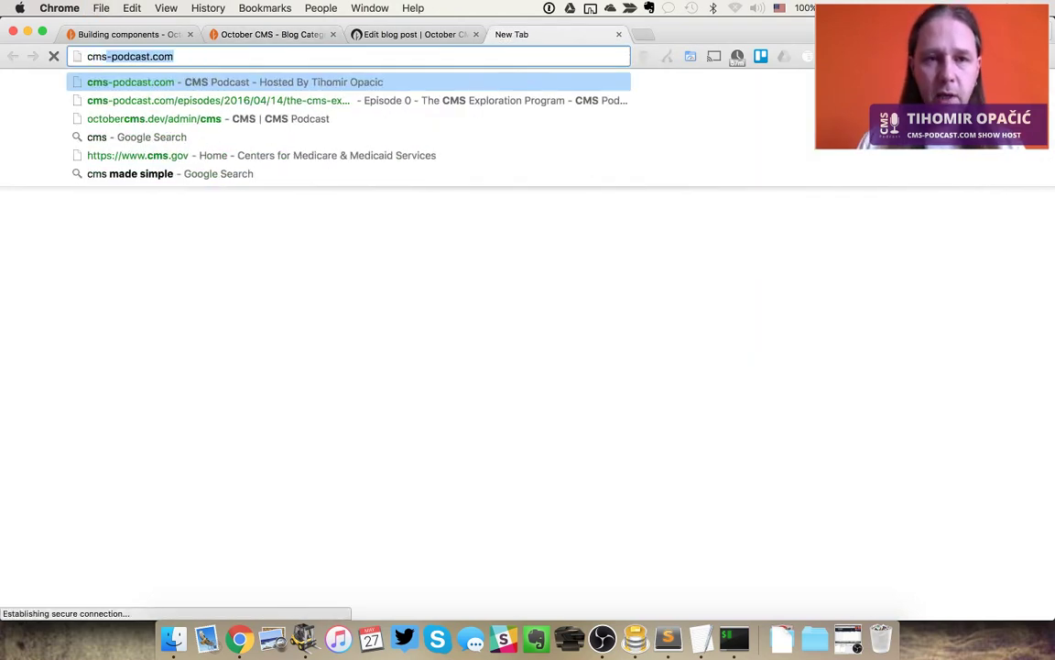
{"action": "key", "text": "Return"}
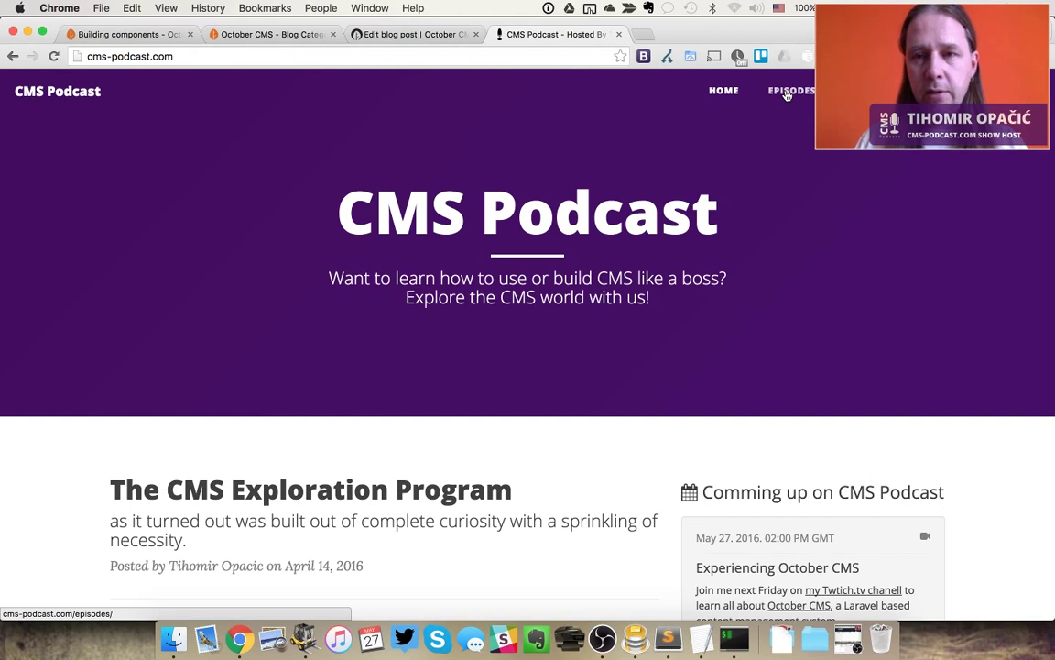
{"action": "left_click", "coordinate": [786, 95]}
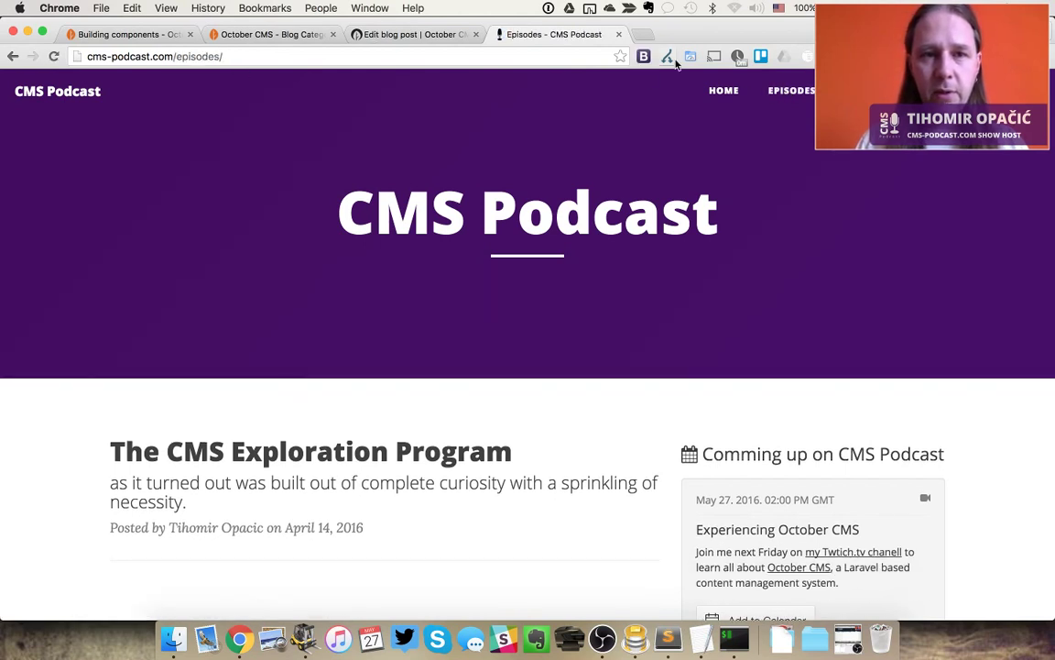
{"action": "left_click", "coordinate": [864, 92]}
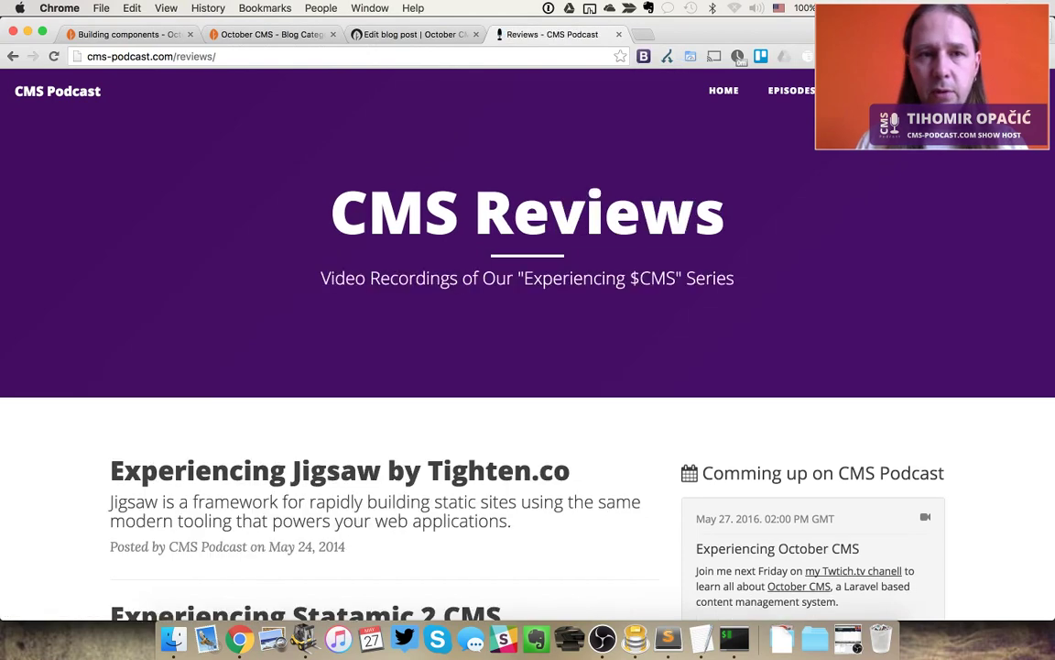
{"action": "left_click", "coordinate": [930, 92]}
Compare the podcast blog page with the post editor, whose category assignments are now shown
{"action": "key", "text": "ctrl+shift+Tab"}
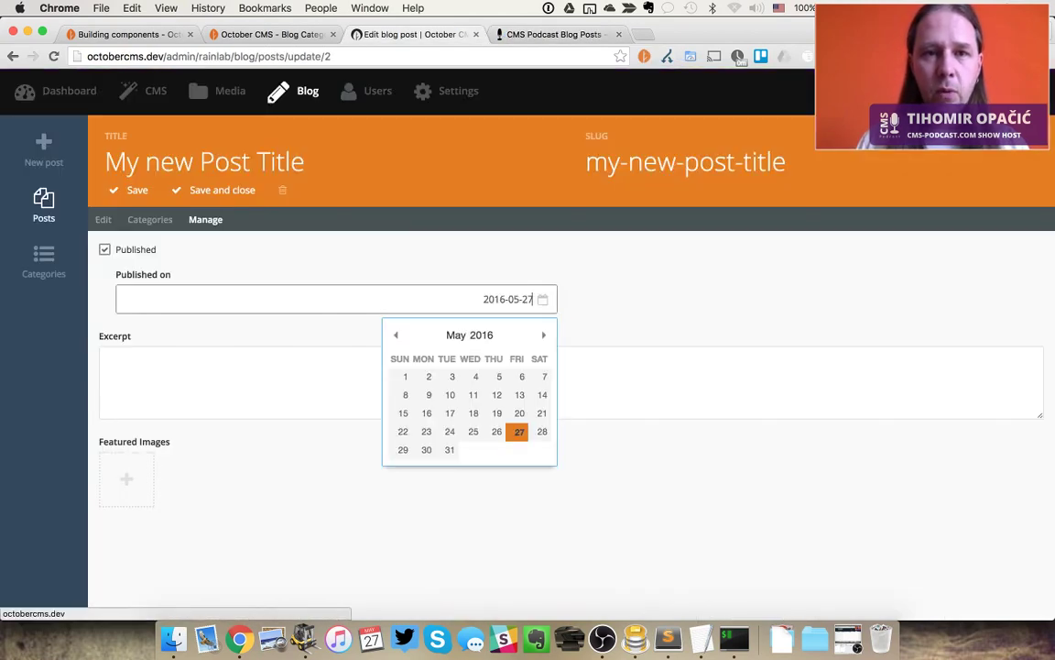
{"action": "key", "text": "ctrl+Tab"}
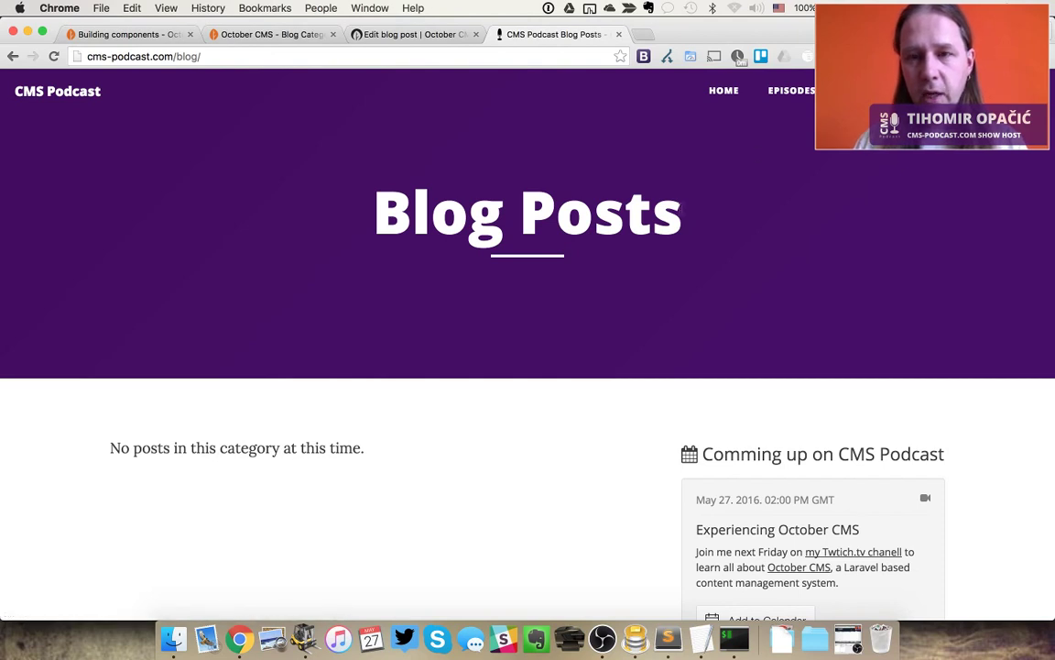
{"action": "key", "text": "ctrl+shift+Tab"}
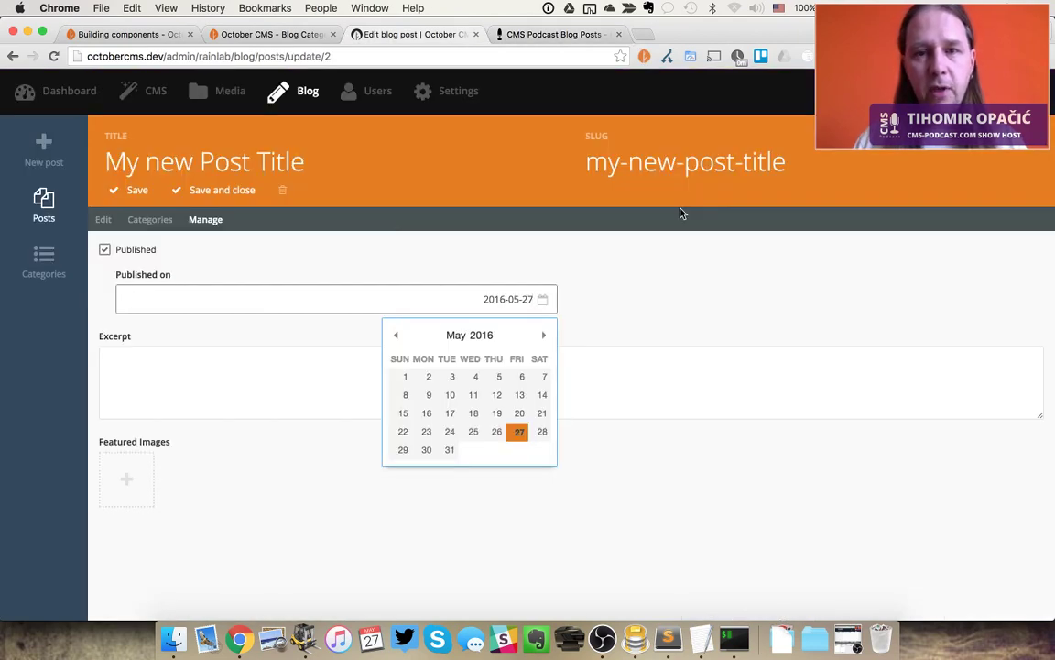
{"action": "left_click", "coordinate": [619, 285]}
{"action": "left_click", "coordinate": [153, 220]}
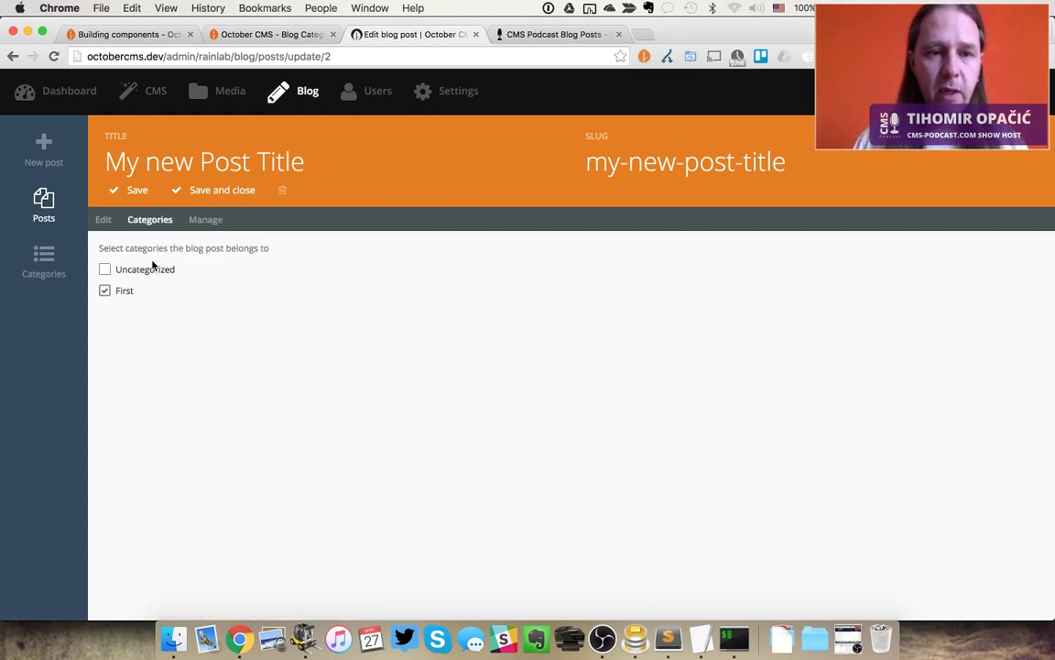
{"action": "key", "text": "ctrl+Tab"}
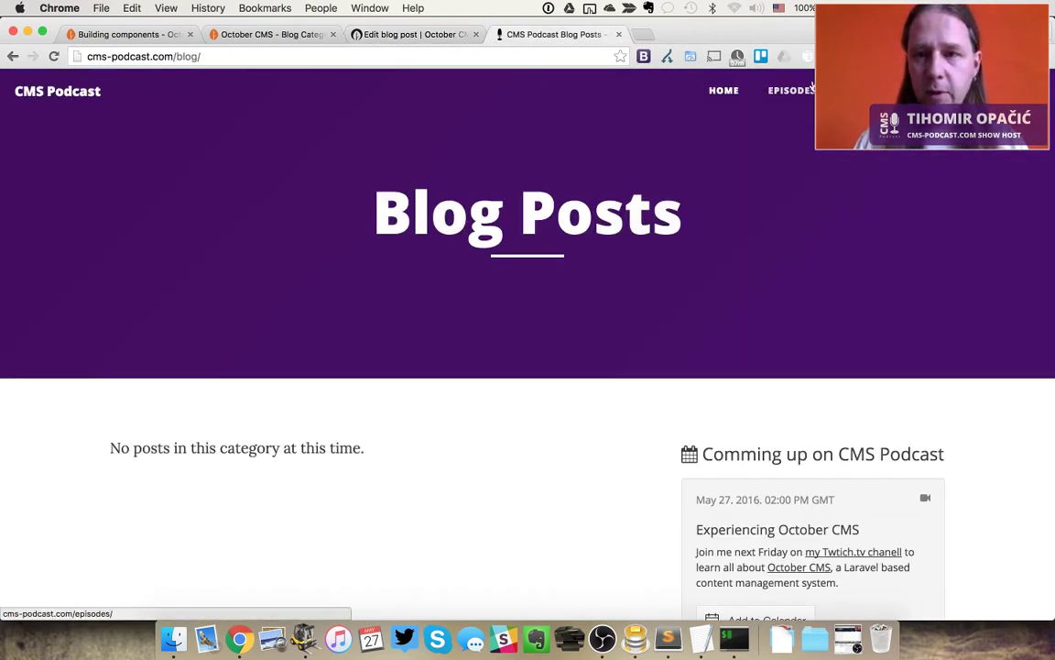
{"action": "key", "text": "ctrl+shift+Tab"}
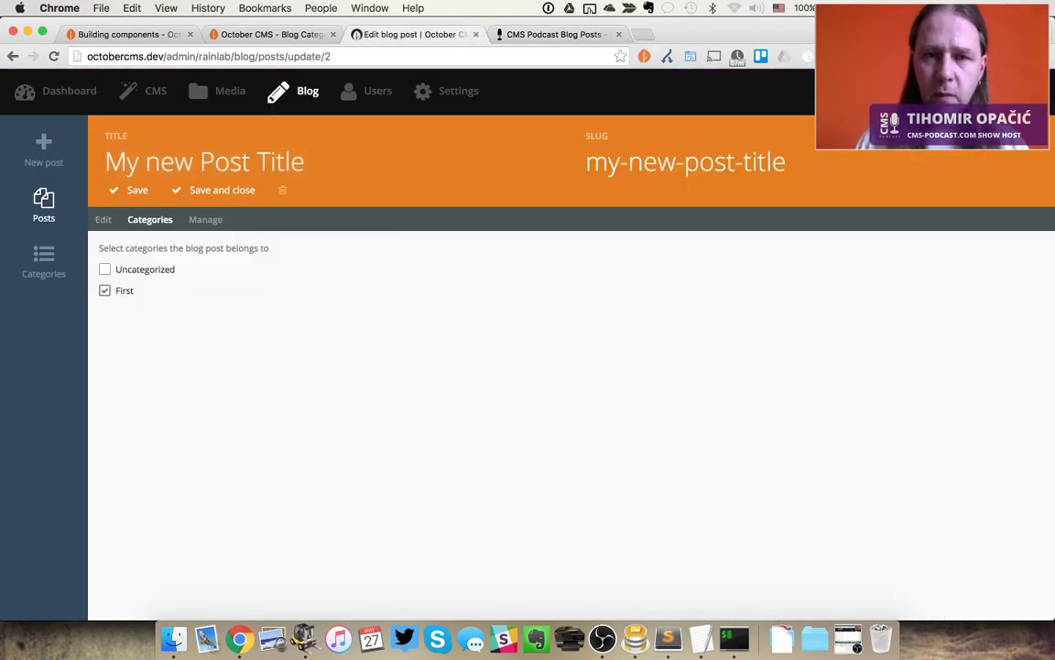
{"action": "key", "text": "ctrl+shift+Tab"}
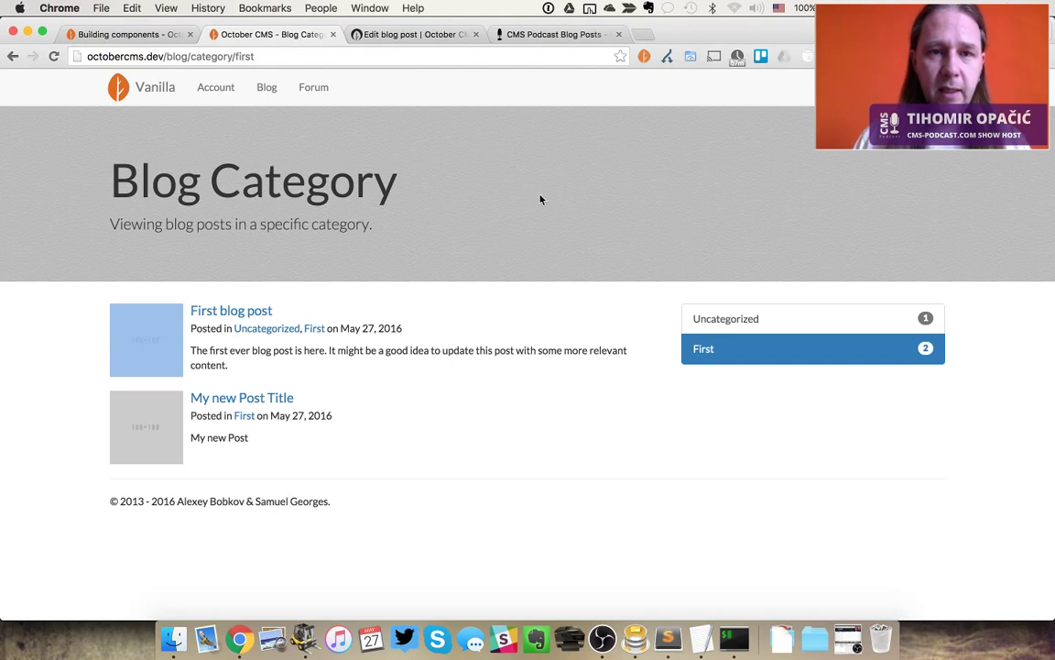
View the Uncategorized category on the front-end site, then return to the post editor
{"action": "left_click", "coordinate": [744, 321]}
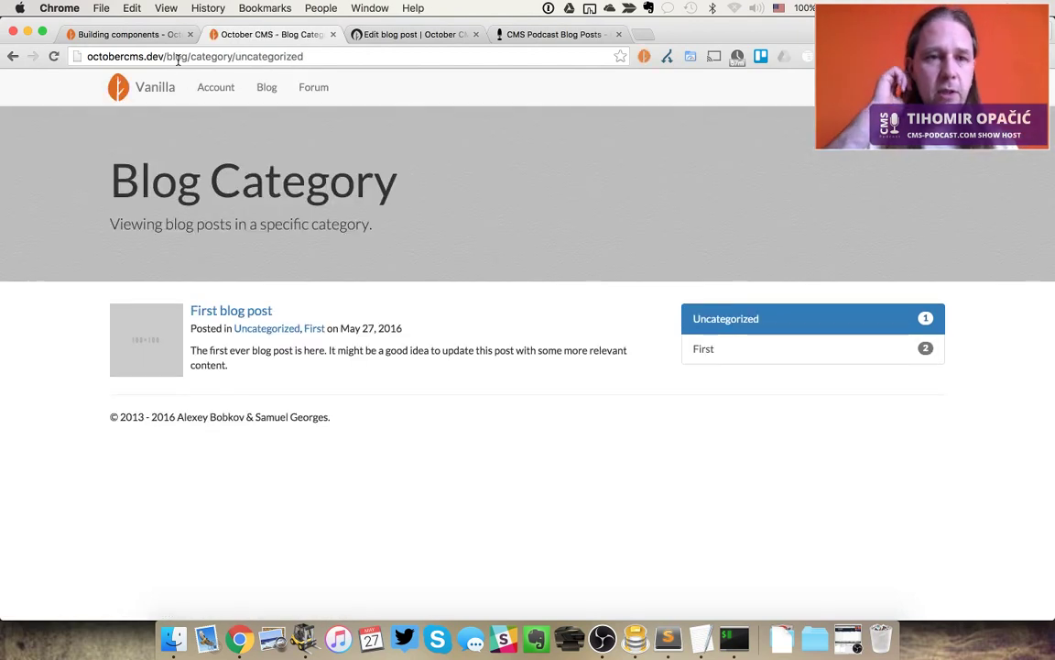
{"action": "key", "text": "ctrl+Tab"}
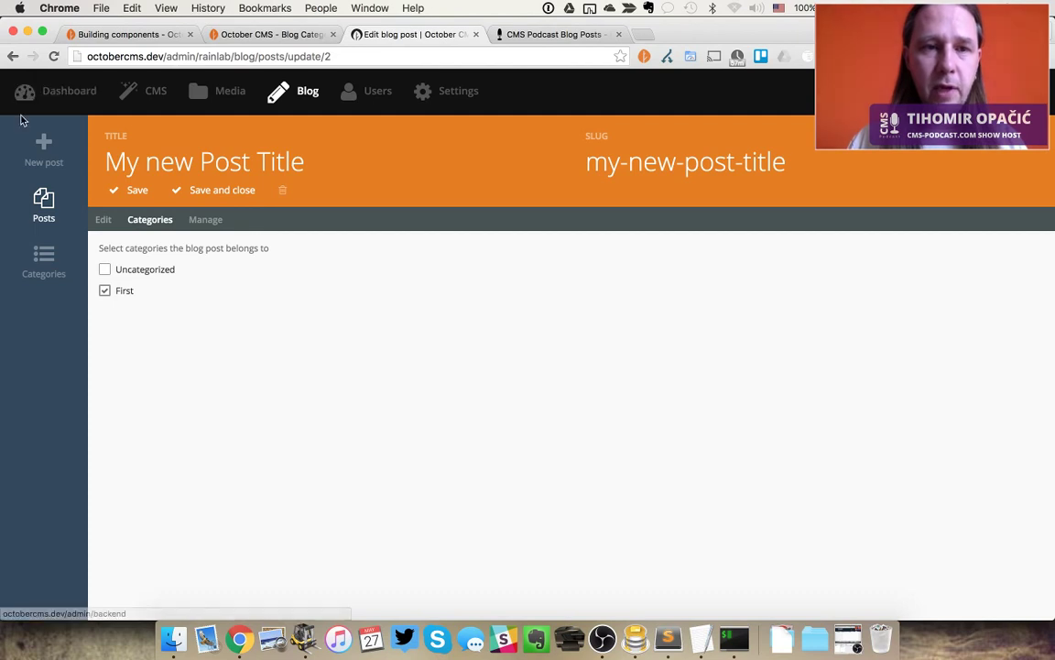
Leave the post unsaved, open Uncategorized, and compare its slug with the front-end URL slug
{"action": "left_click", "coordinate": [58, 261]}
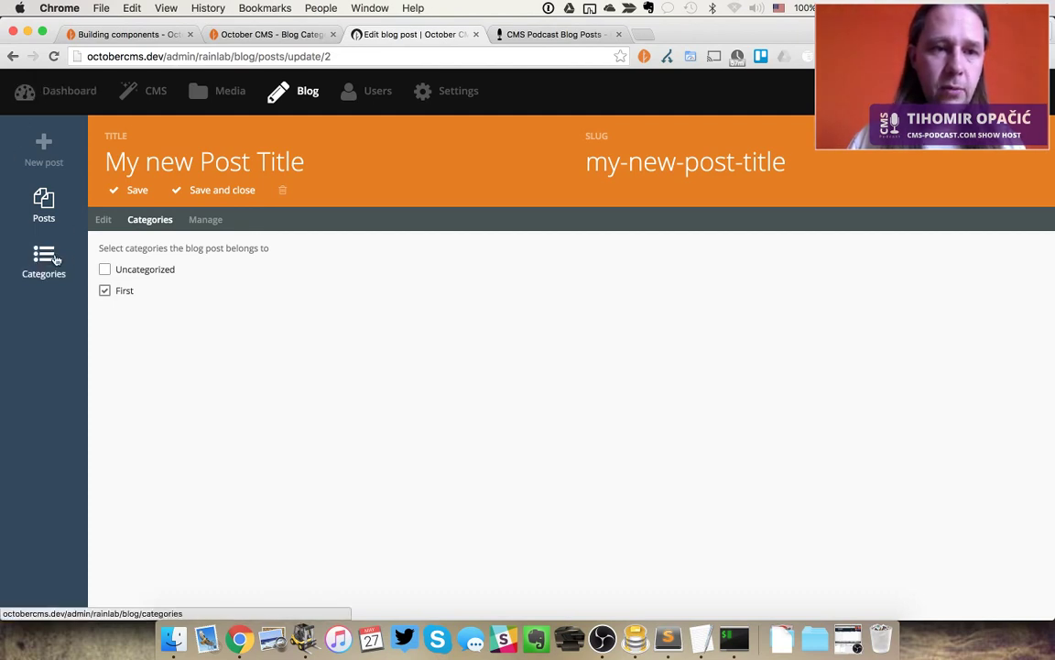
{"action": "left_click", "coordinate": [565, 231]}
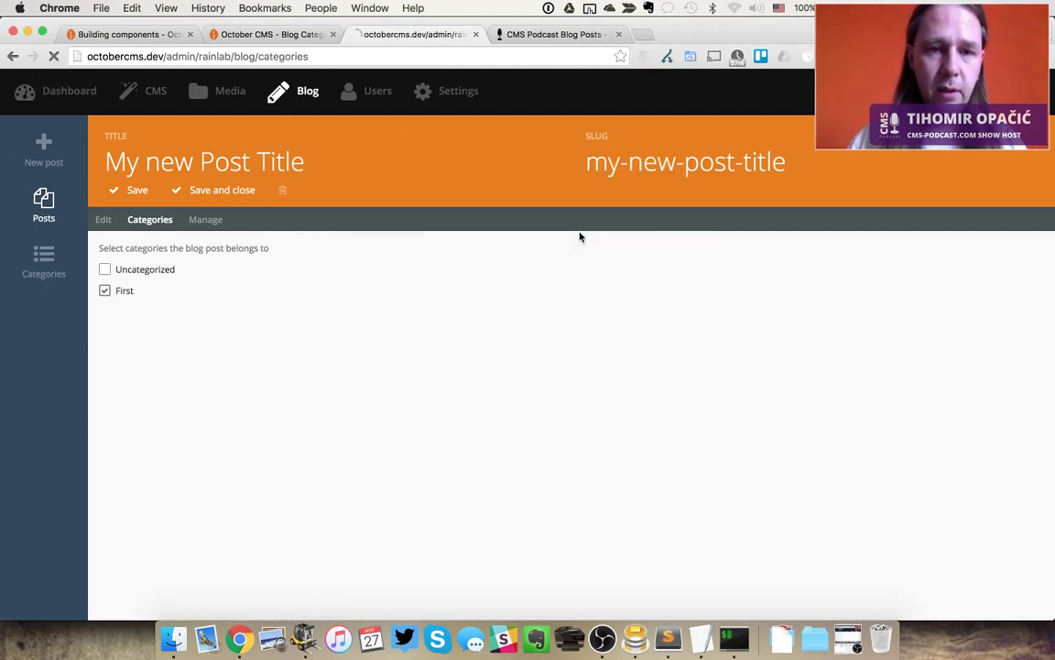
{"action": "left_click", "coordinate": [200, 220]}
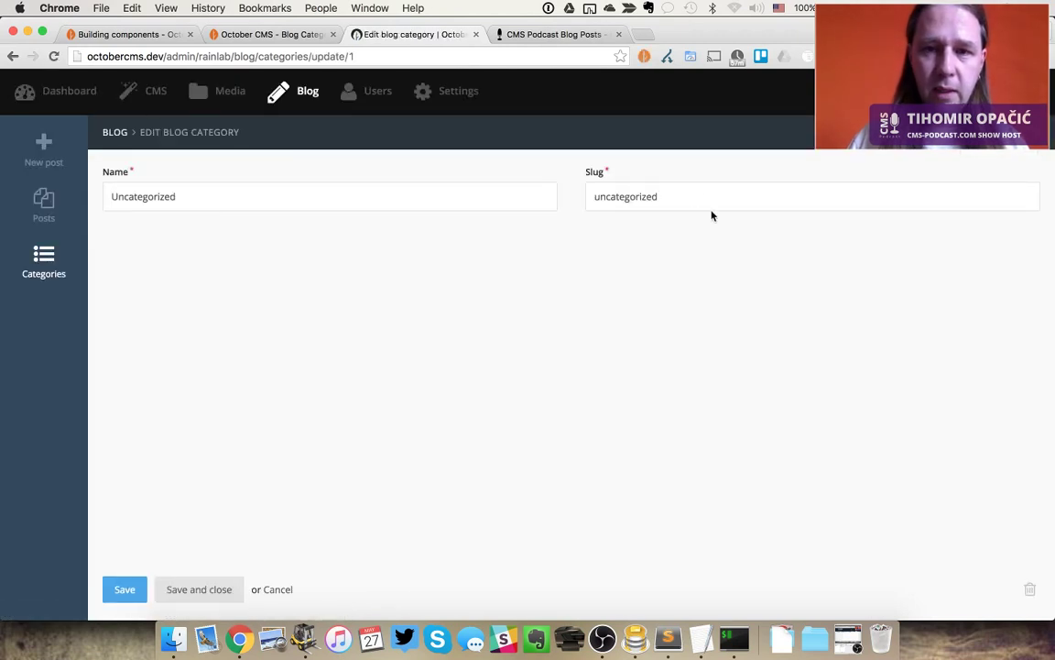
{"action": "left_click", "coordinate": [691, 192]}
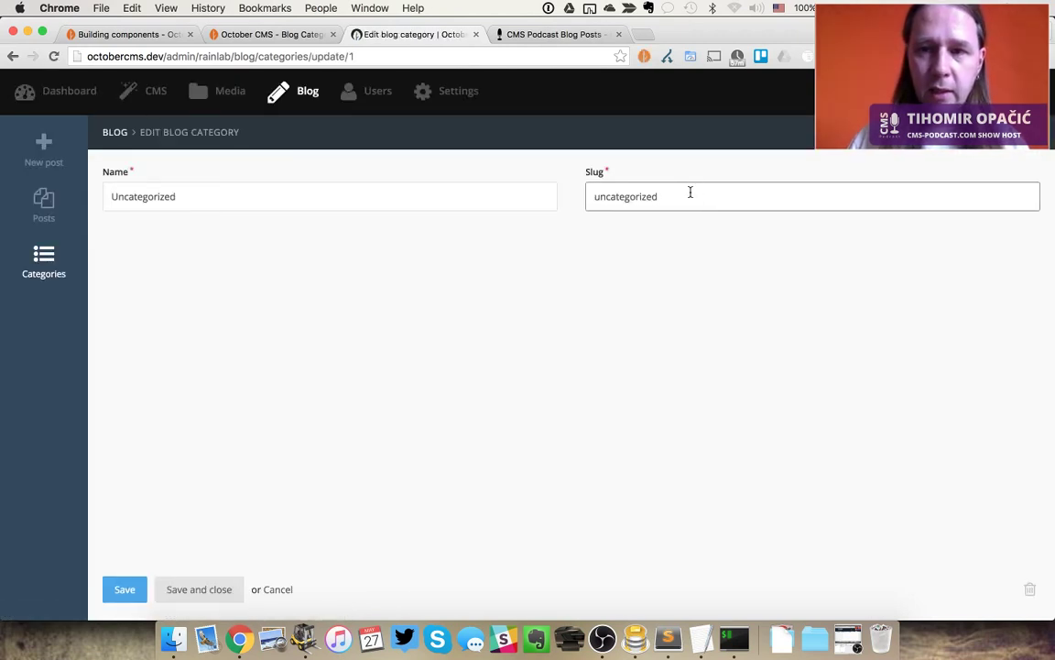
{"action": "key", "text": "ctrl+shift+Tab"}
{"action": "double_click", "coordinate": [277, 58]}
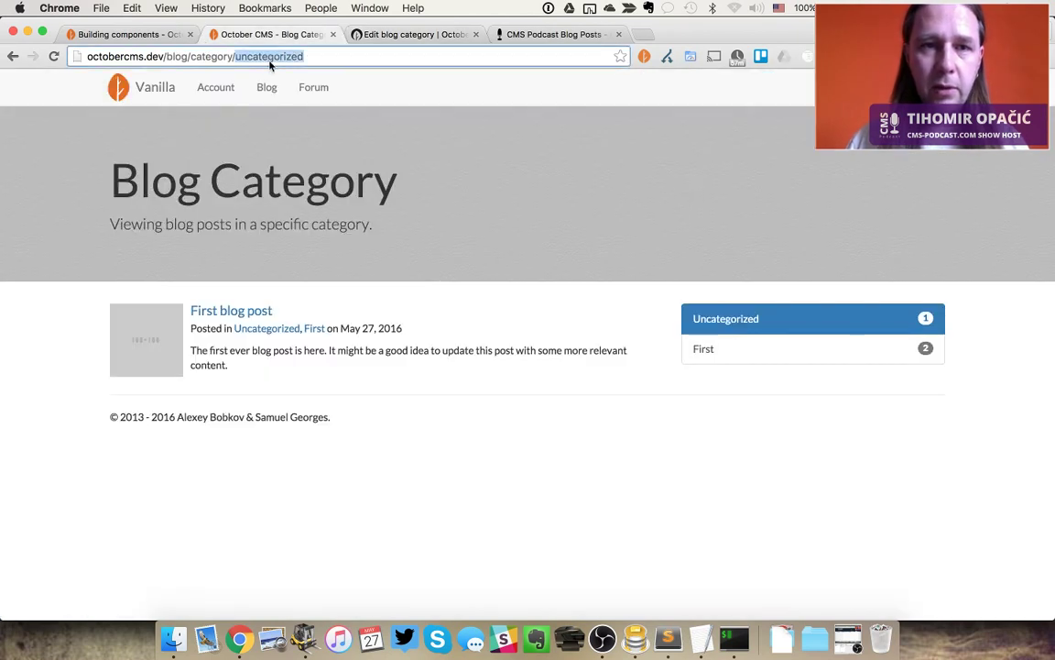
Return to the category edit form, then bring back the podcast site's Blog Posts tab
{"action": "key", "text": "ctrl+Tab"}
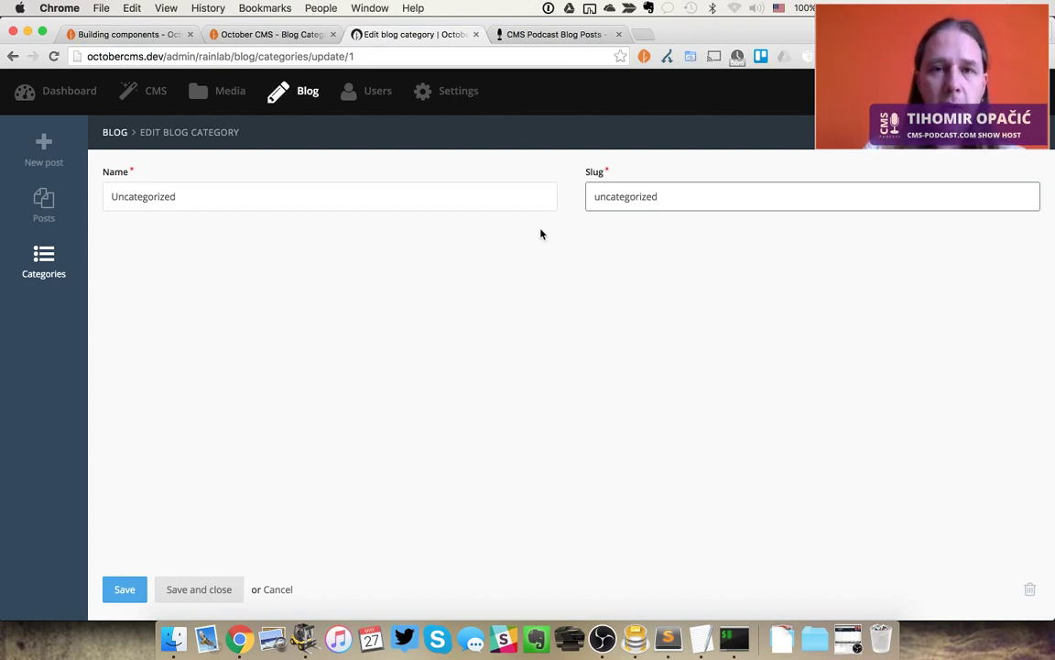
{"action": "left_click", "coordinate": [552, 33]}
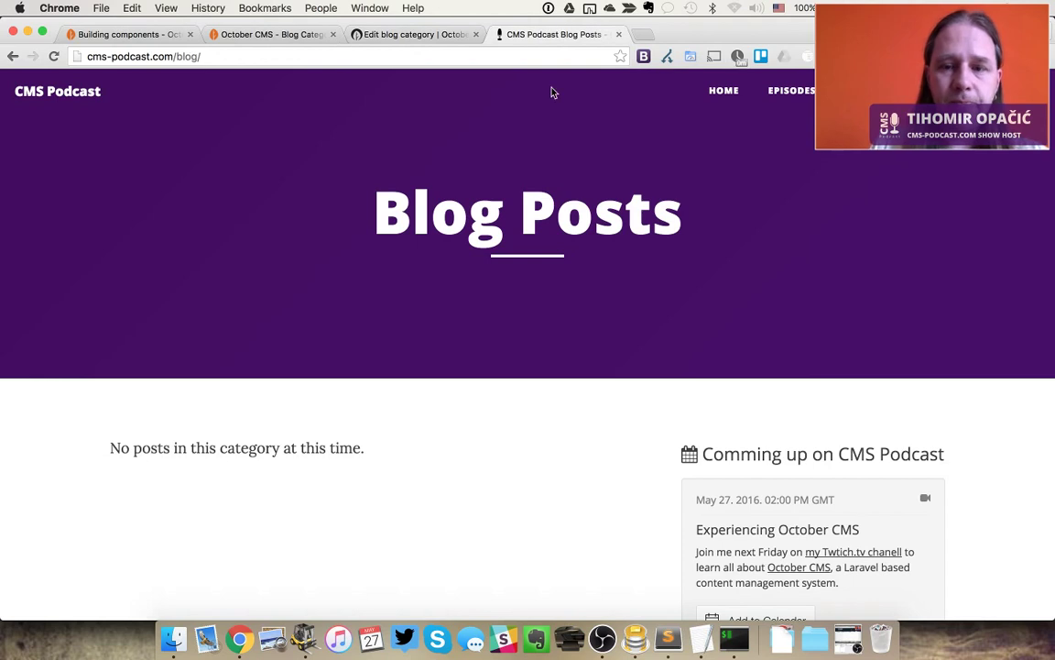
In ForkLift, delete every file in the octobercms site folder
{"action": "key", "text": "super+2"}
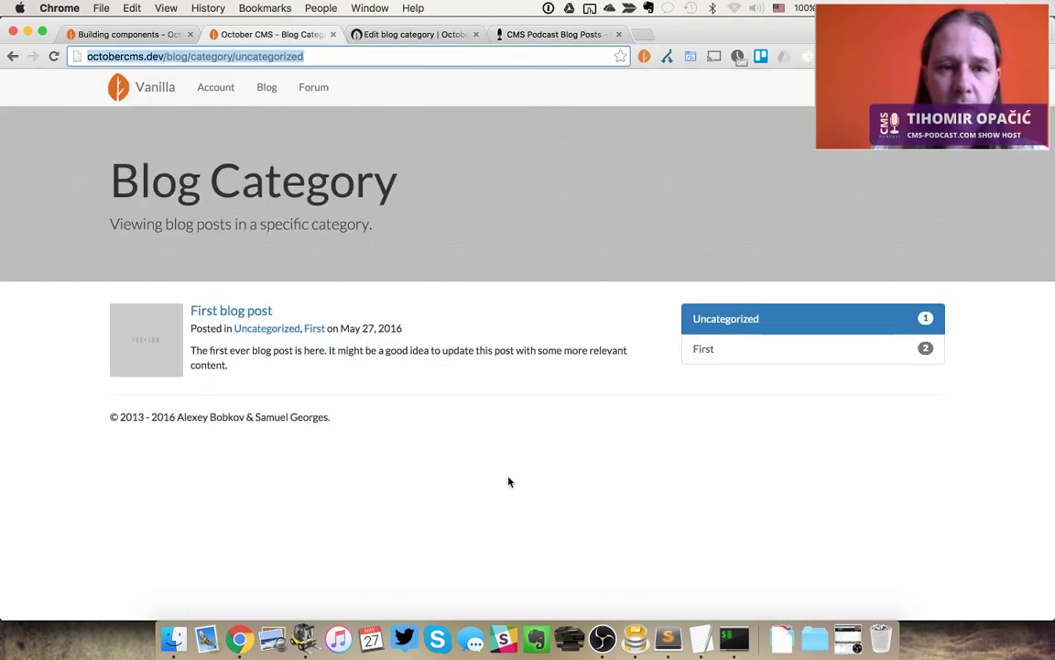
{"action": "key", "text": "super+r"}
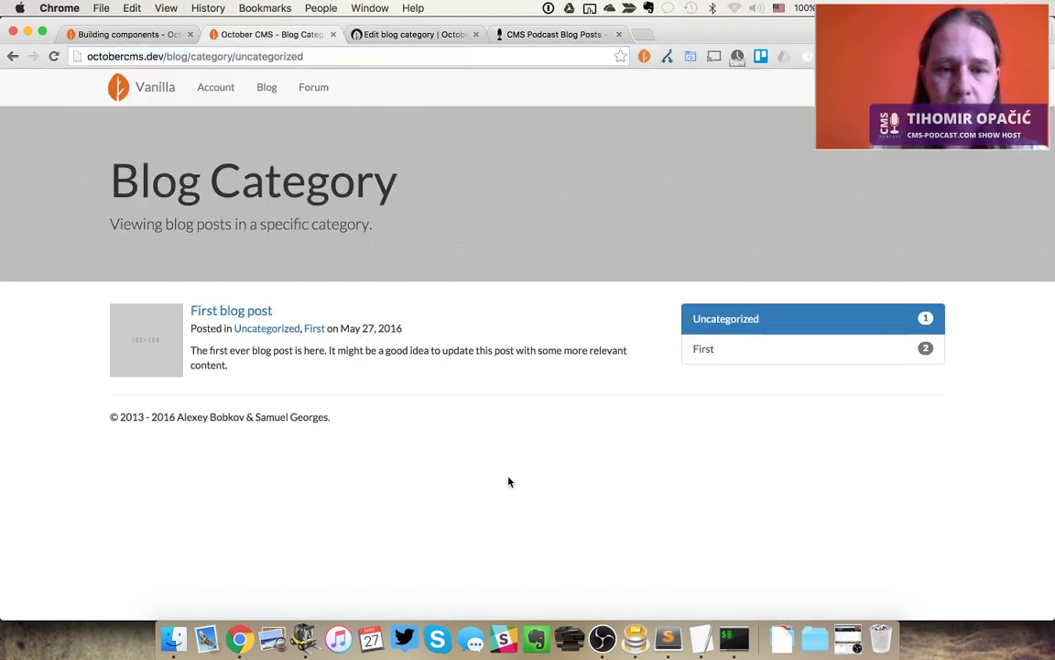
{"action": "key", "text": "super+Tab"}
{"action": "key", "text": "super+Tab"}
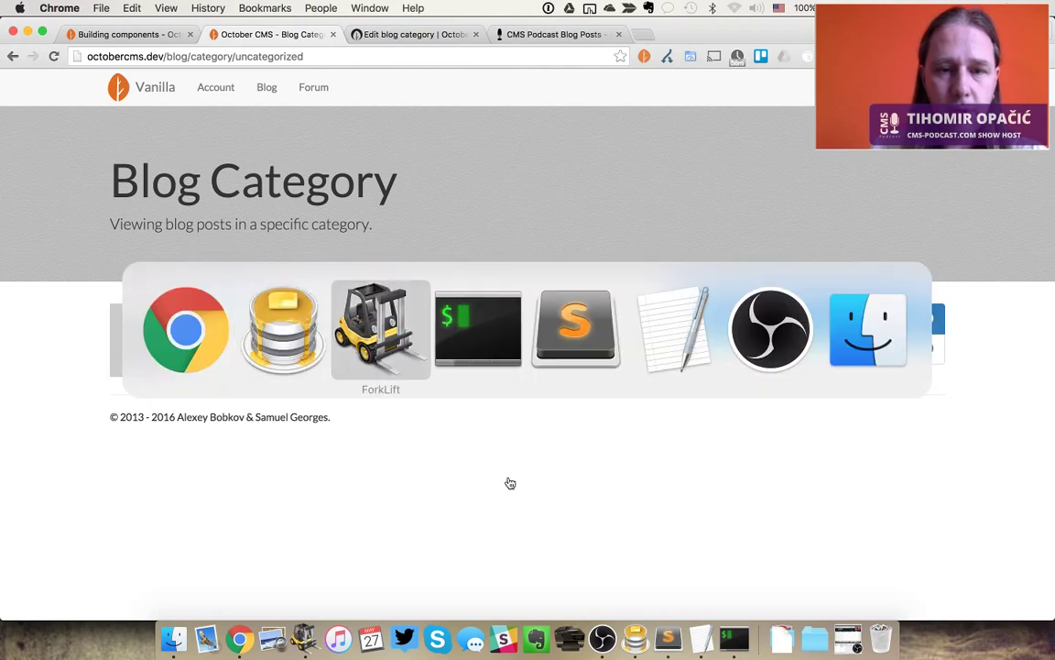
{"action": "key", "text": "super+a"}
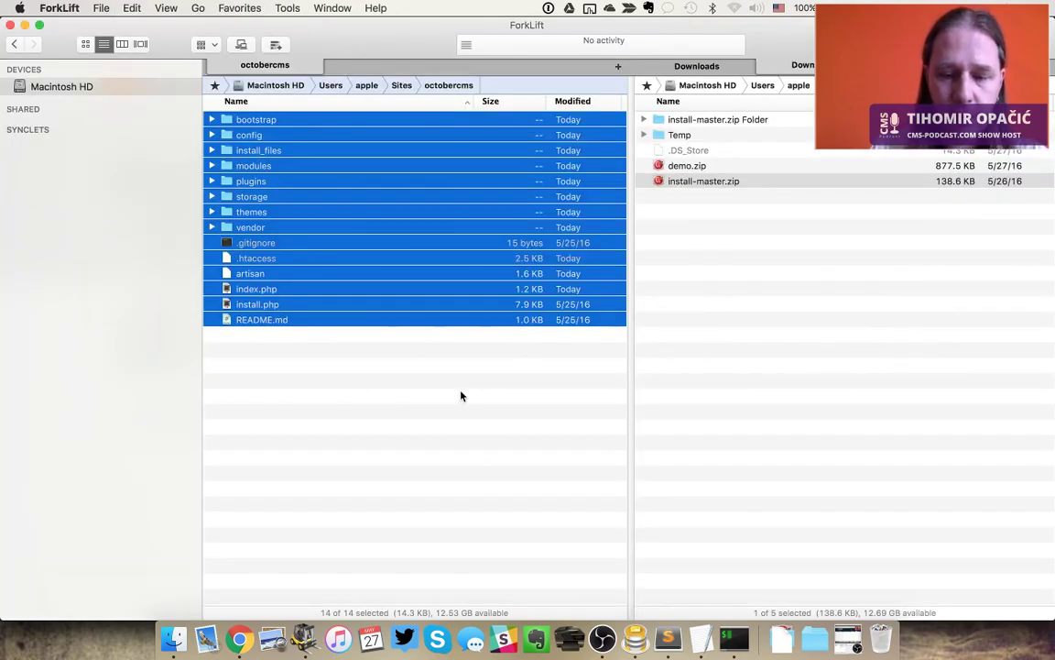
{"action": "key", "text": "super+BackSpace"}
Copy all the install-master.zip installer files from Downloads into the octobercms folder
{"action": "key", "text": "Tab"}
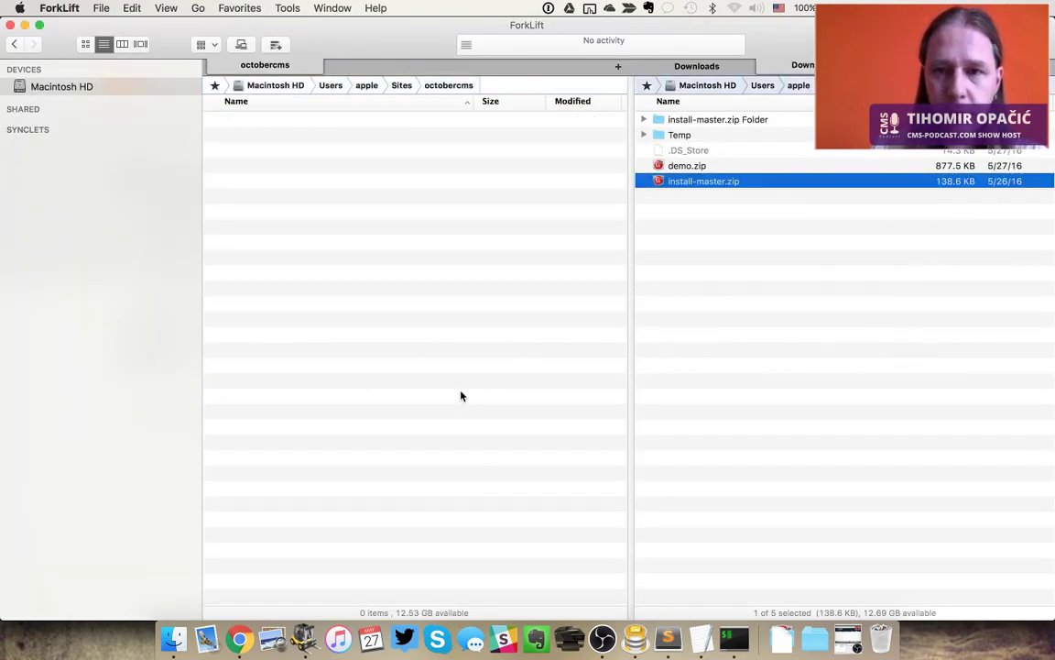
{"action": "key", "text": "super+Down"}
{"action": "key", "text": "super+Down"}
{"action": "key", "text": "super+a"}
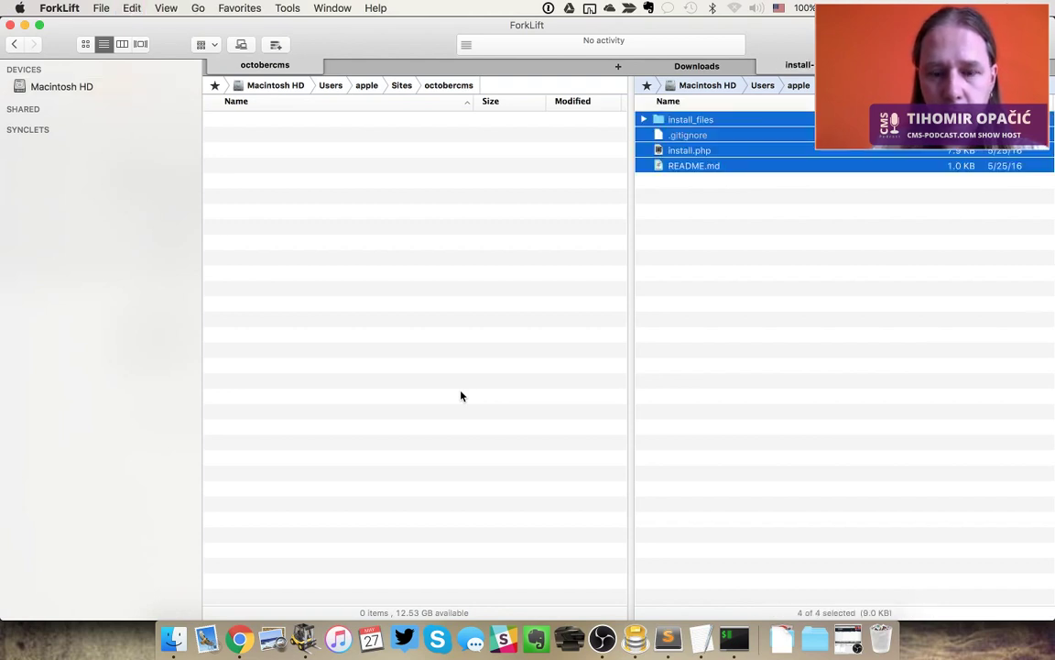
{"action": "key", "text": "super+k"}
{"action": "key", "text": "super+Tab"}
{"action": "key", "text": "super+Tab"}
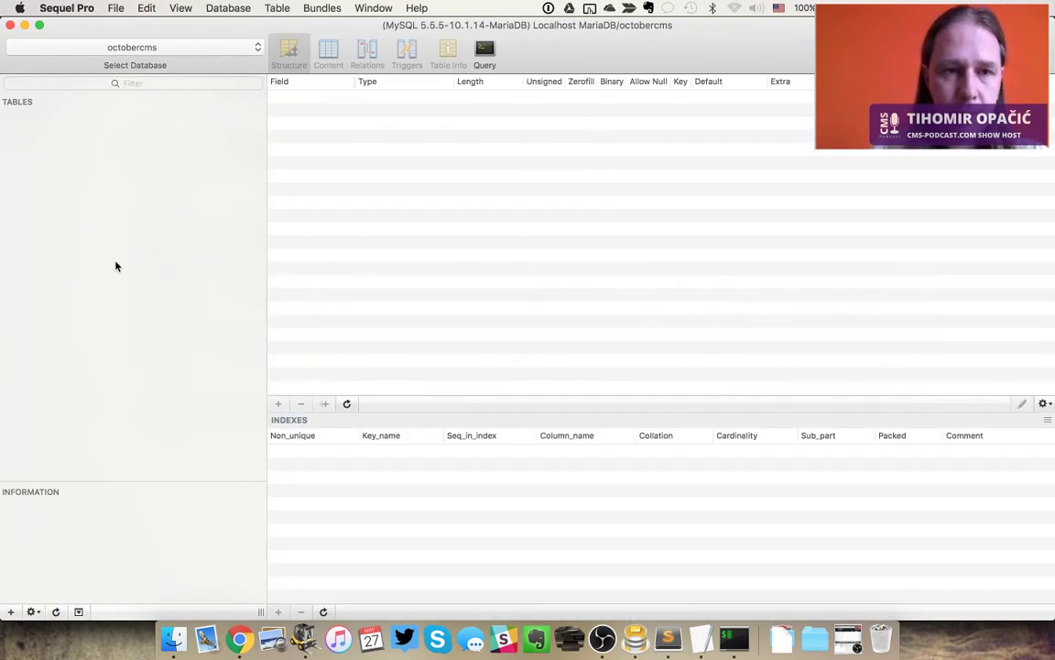
Refresh the octobercms table list in Sequel Pro, select all tables and delete them
{"action": "left_click", "coordinate": [57, 611]}
{"action": "left_click", "coordinate": [155, 327]}
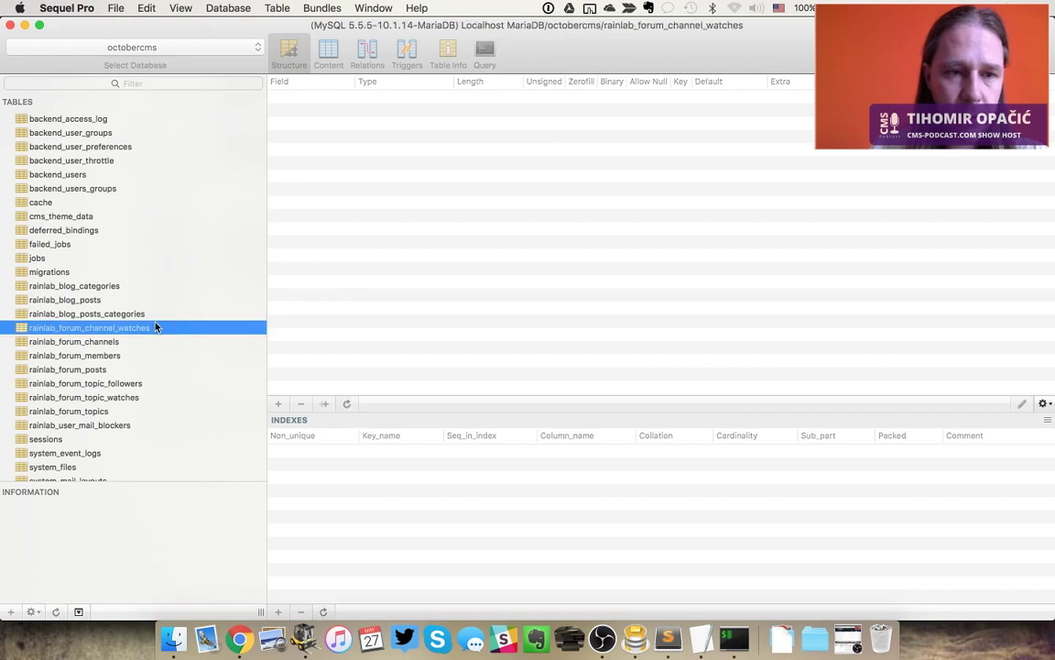
{"action": "key", "text": "super+a"}
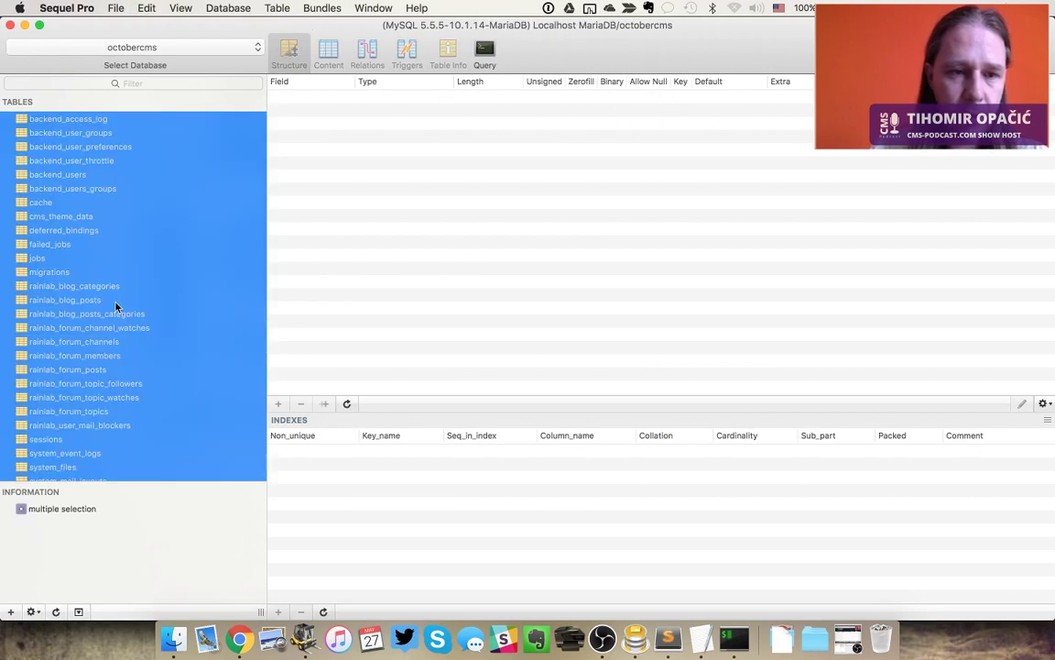
{"action": "right_click", "coordinate": [116, 302]}
{"action": "left_click", "coordinate": [138, 327]}
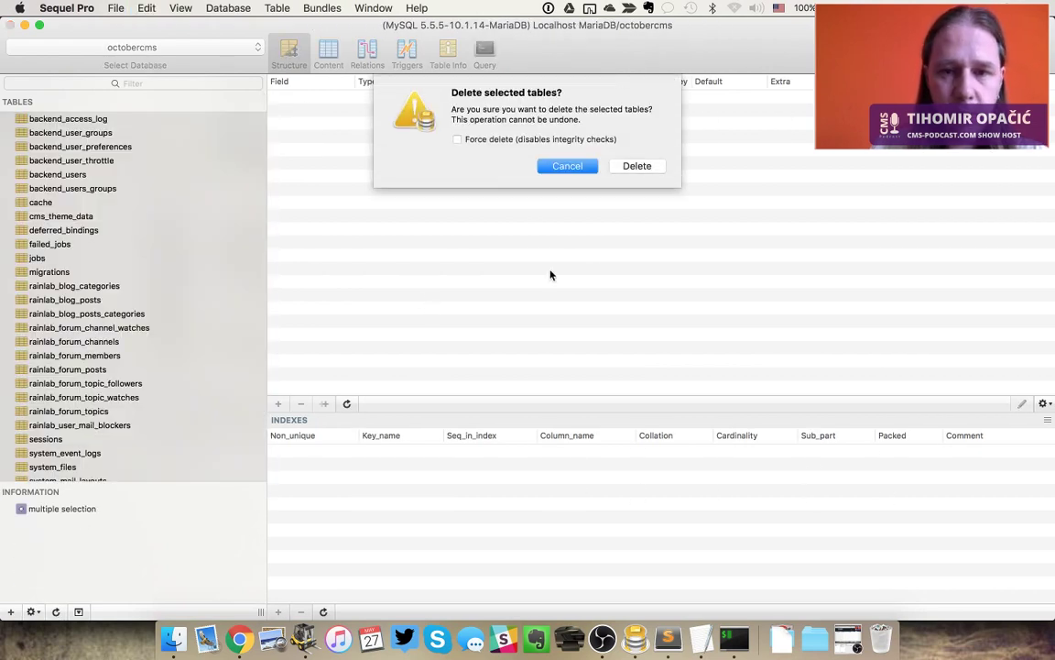
{"action": "left_click", "coordinate": [639, 165]}
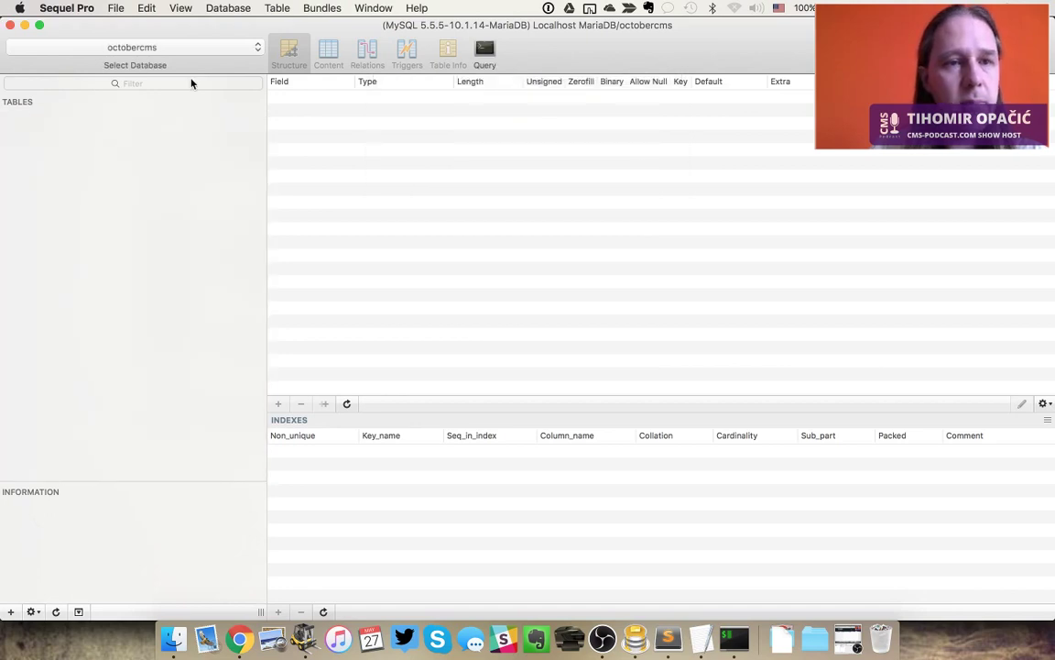
{"action": "key", "text": "super+Tab"}
{"action": "key", "text": "super+Tab"}
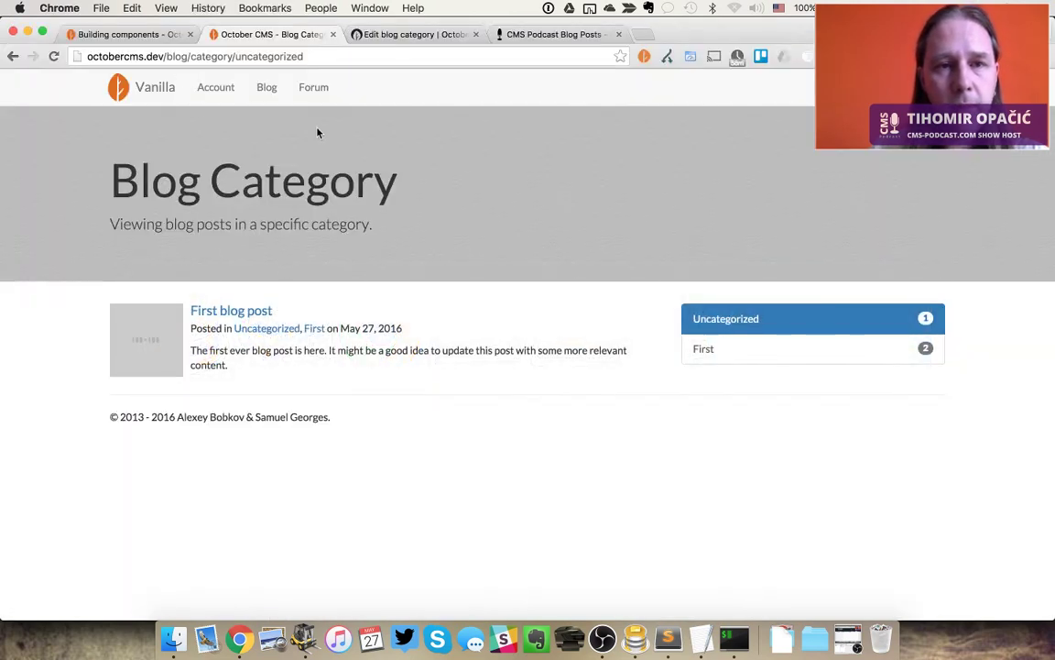
Load the site's install.php installer page and accept the licence
{"action": "left_click_drag", "start_coordinate": [173, 57], "coordinate": [481, 95]}
{"action": "key", "text": "BackSpace"}
{"action": "key", "text": "BackSpace"}
{"action": "key", "text": "BackSpace"}
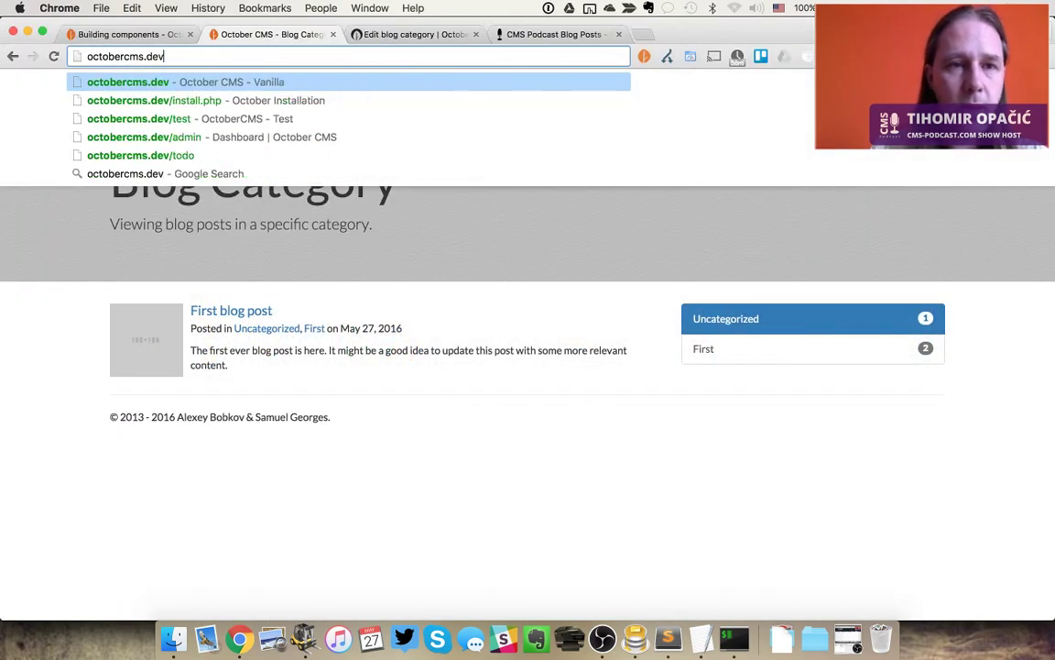
{"action": "type", "text": "/ins"}
{"action": "key", "text": "Return"}
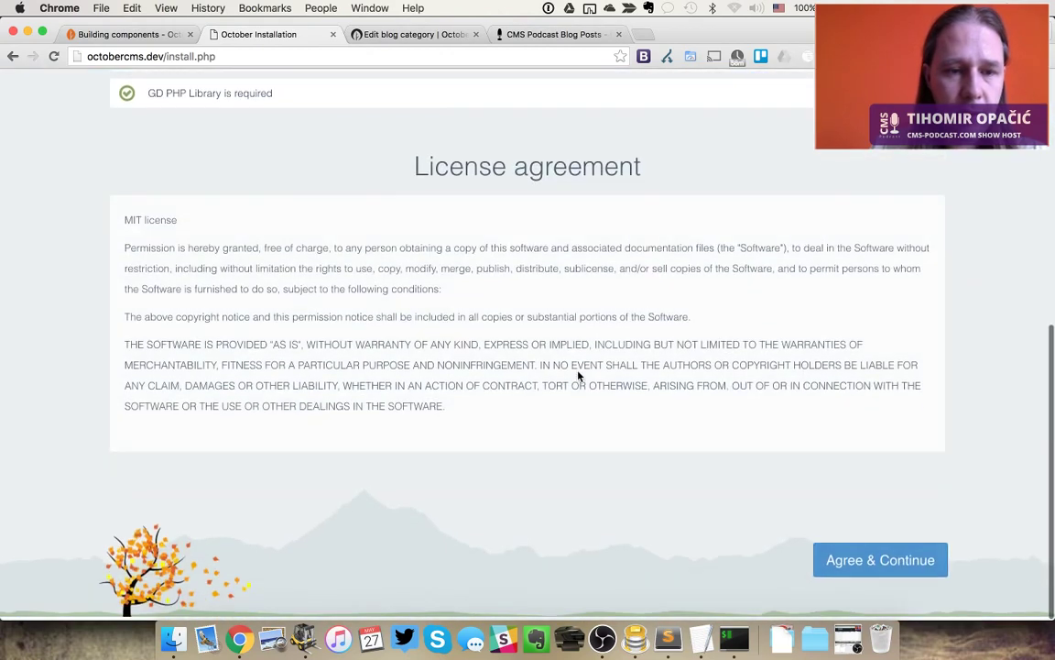
{"action": "left_click", "coordinate": [876, 562]}
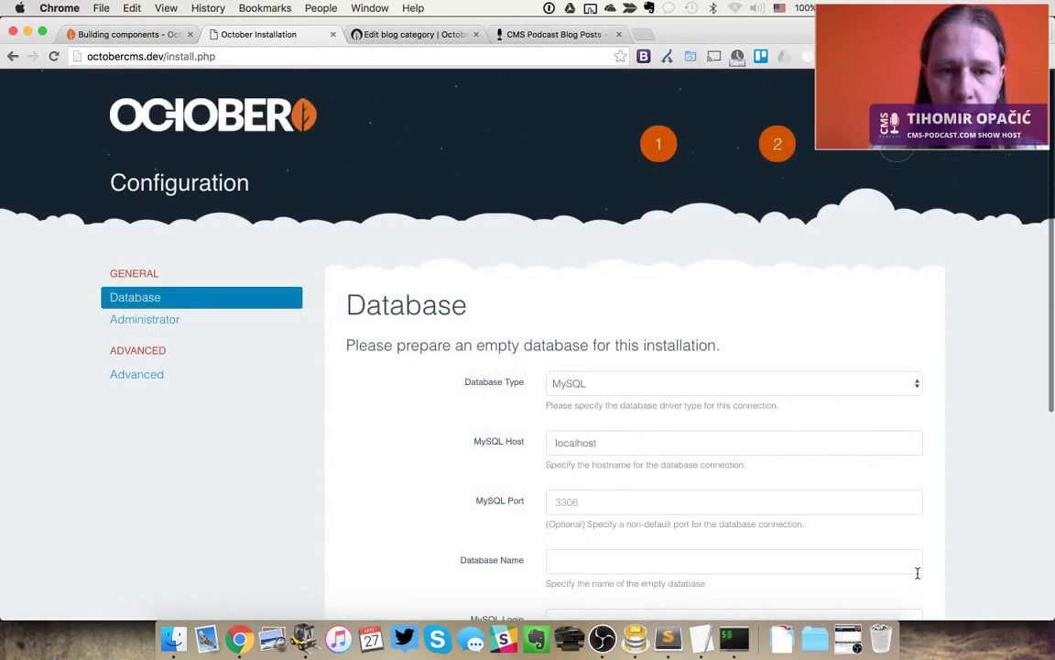
Enter database name octobercms and MySQL login root, then continue
{"action": "scroll", "coordinate": [678, 500], "scroll_direction": "down", "scroll_amount": 1}
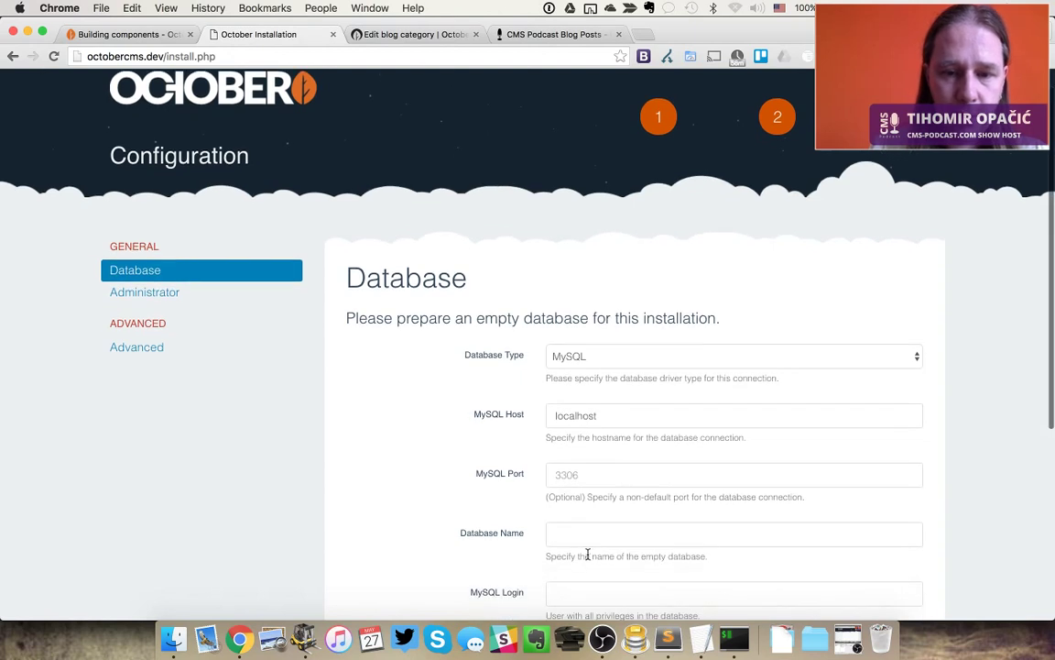
{"action": "left_click", "coordinate": [558, 536]}
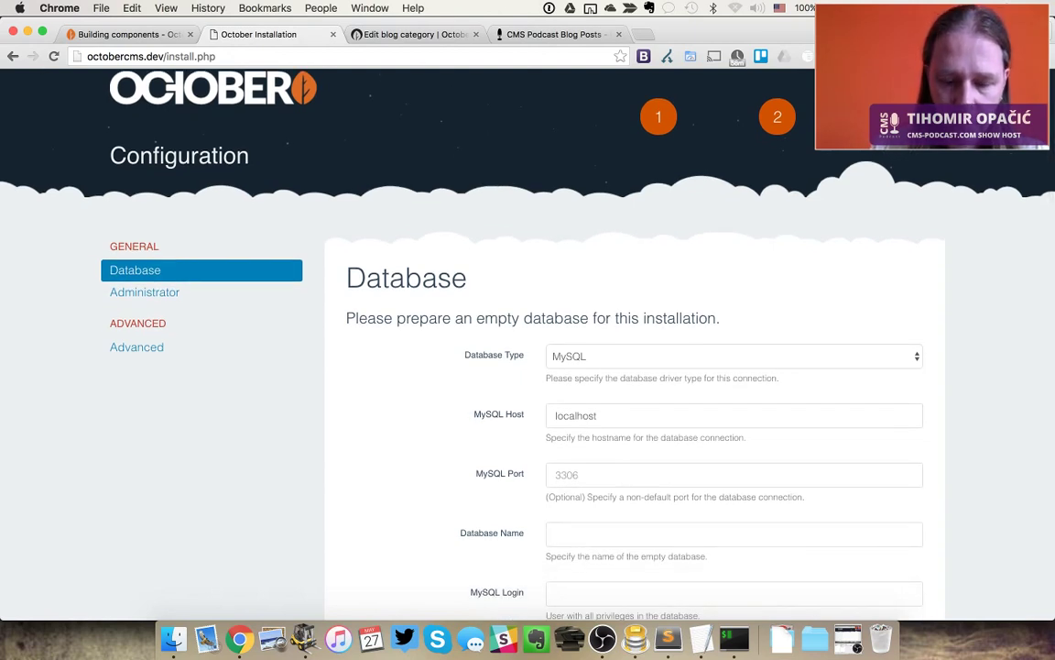
{"action": "type", "text": "octo"}
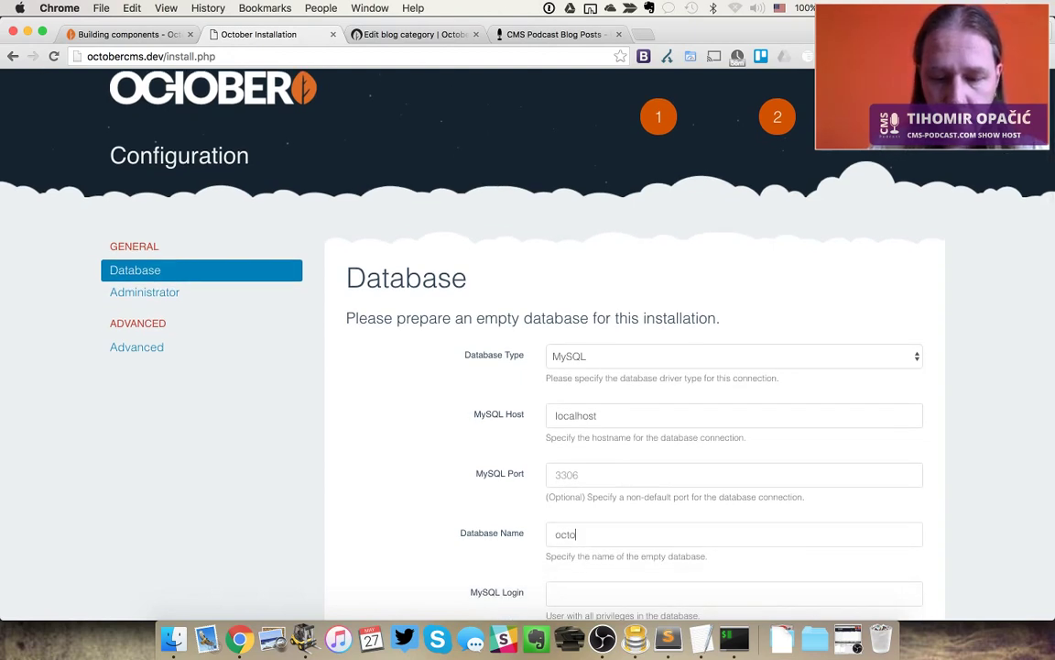
{"action": "type", "text": "bercms"}
{"action": "key", "text": "Tab"}
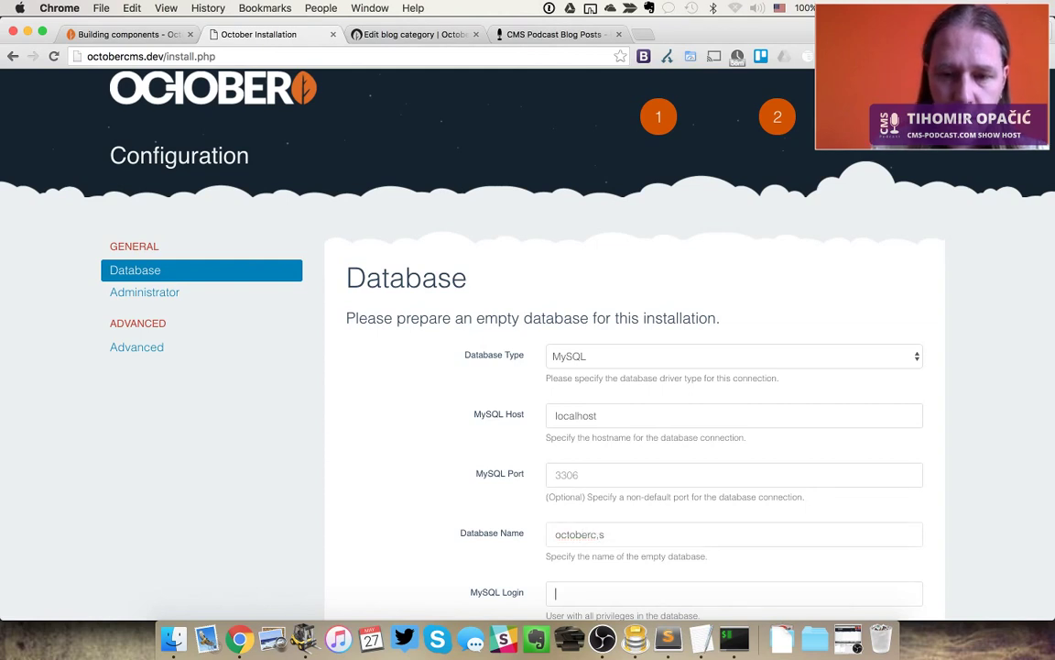
{"action": "key", "text": "shift+Tab"}
{"action": "type", "text": "octobercms"}
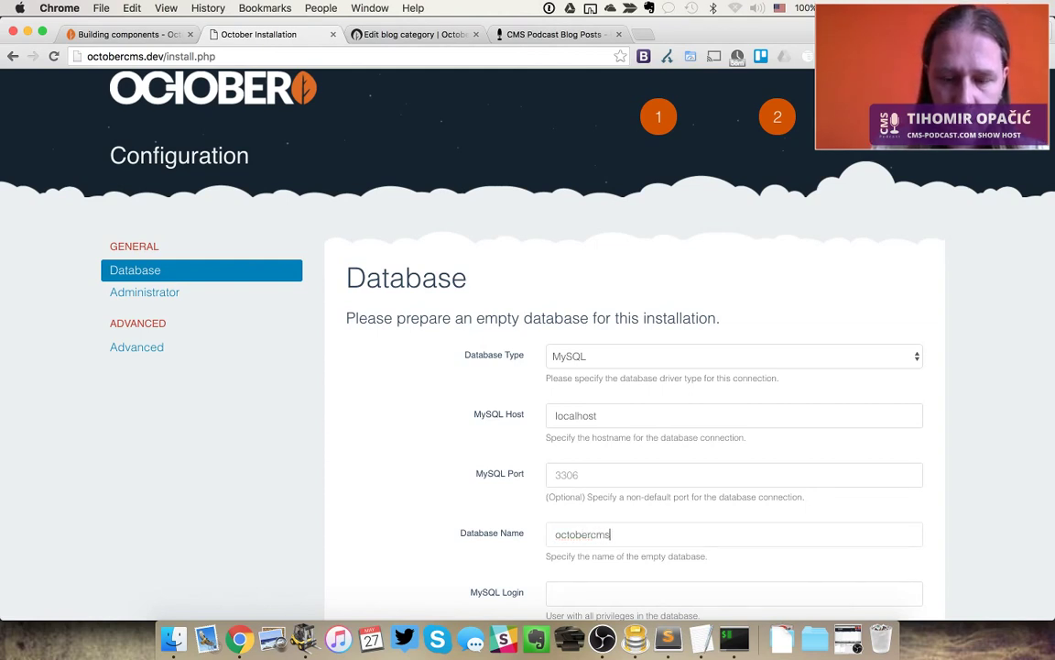
{"action": "key", "text": "Tab"}
{"action": "type", "text": "root"}
{"action": "scroll", "coordinate": [785, 523], "scroll_direction": "down", "scroll_amount": 5}
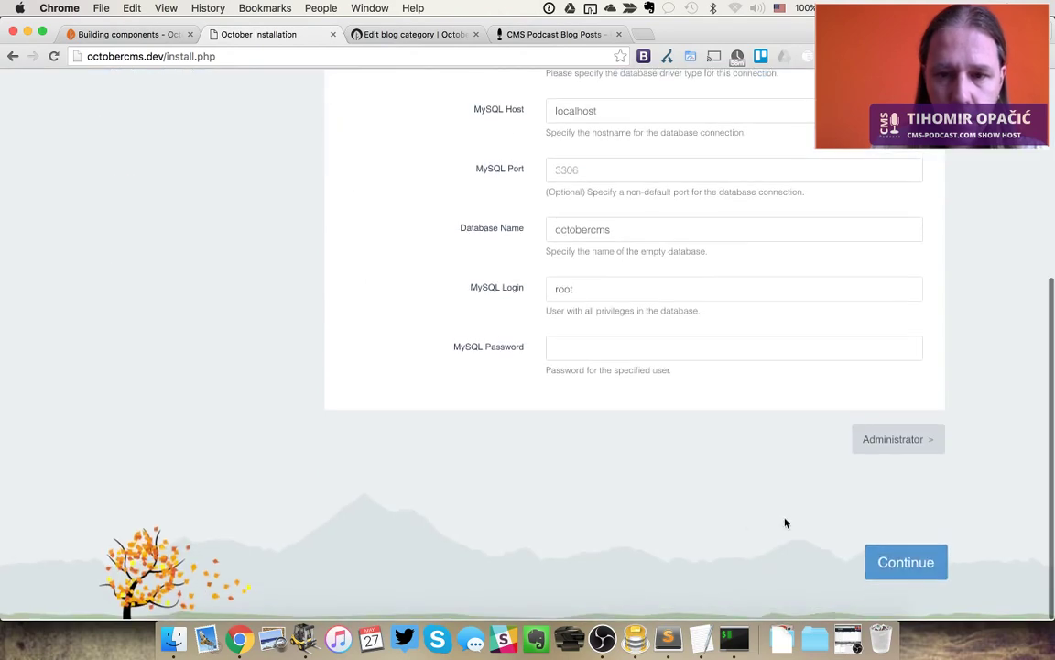
{"action": "left_click", "coordinate": [912, 442]}
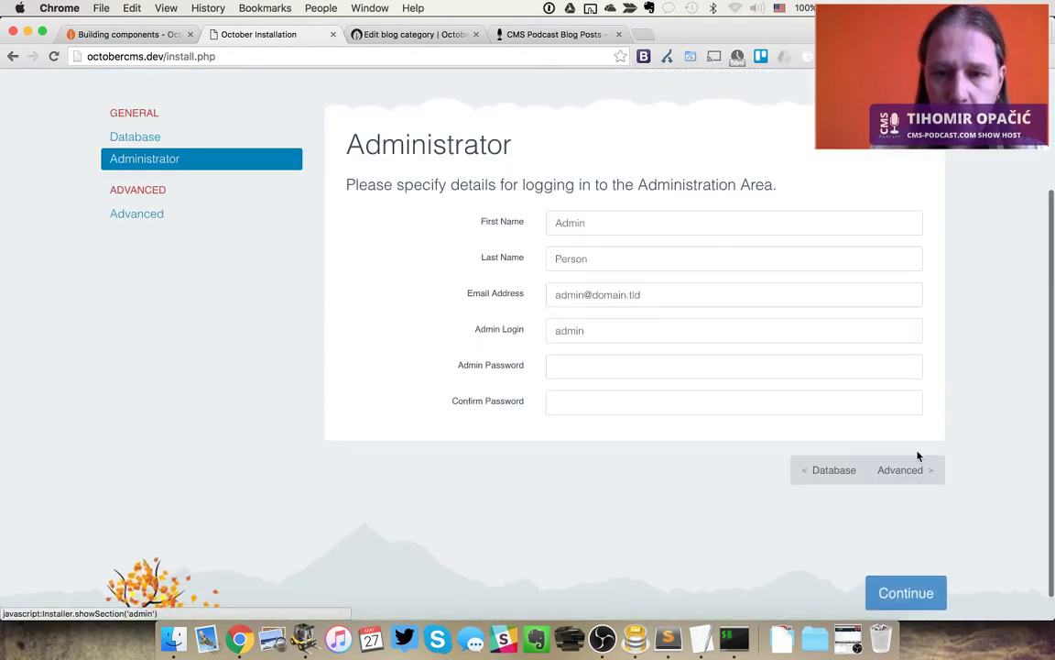
Set and confirm the admin password, change Backend URL to /admin, and submit
{"action": "left_click", "coordinate": [605, 367]}
{"action": "type", "text": "•••••••••"}
{"action": "left_click", "coordinate": [598, 400]}
{"action": "type", "text": "•••"}
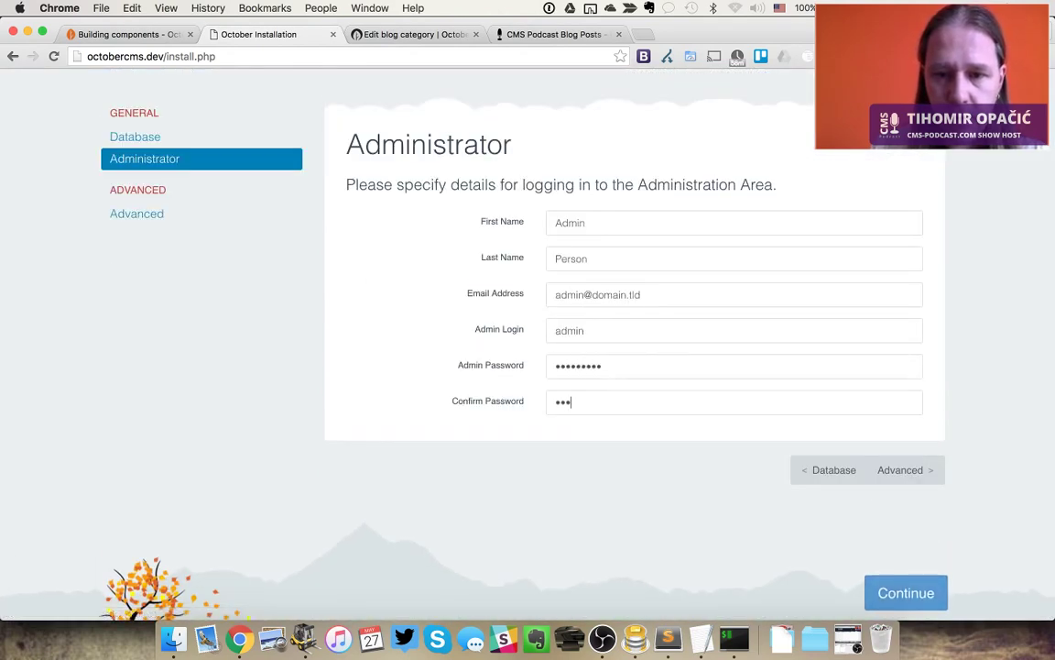
{"action": "type", "text": "••••••"}
{"action": "left_click", "coordinate": [900, 470]}
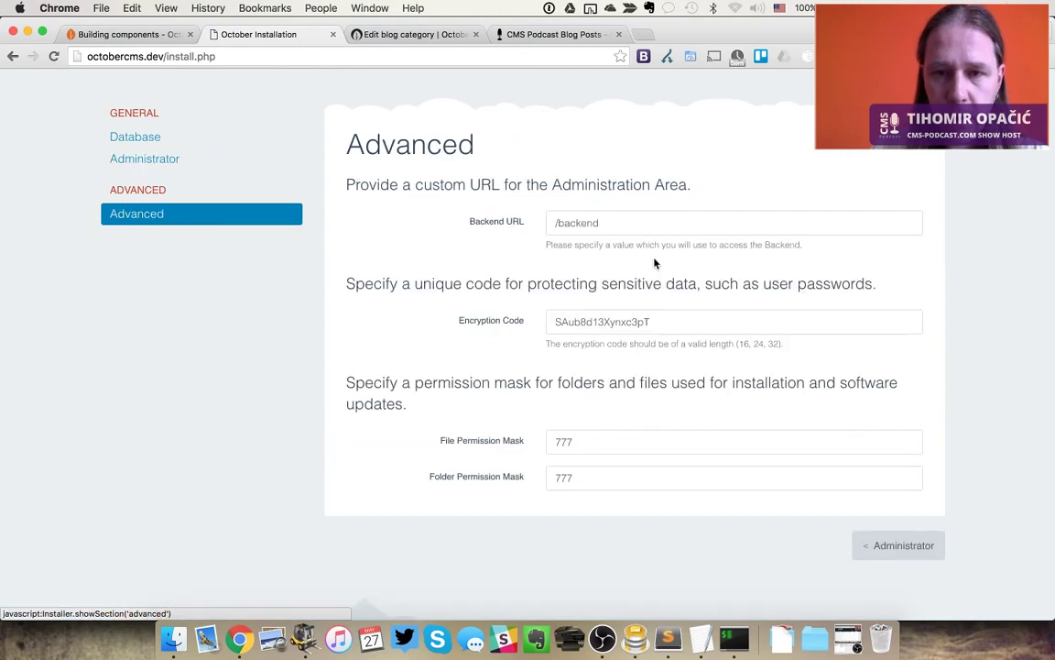
{"action": "double_click", "coordinate": [578, 226]}
{"action": "type", "text": "admin"}
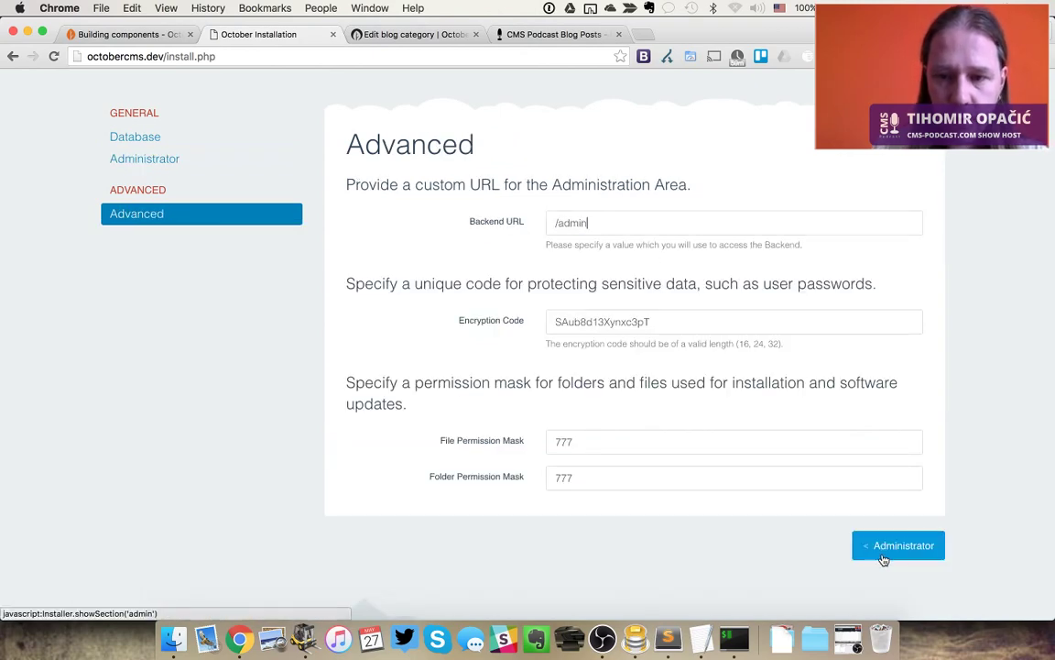
{"action": "left_click", "coordinate": [884, 560]}
{"action": "left_click", "coordinate": [884, 560]}
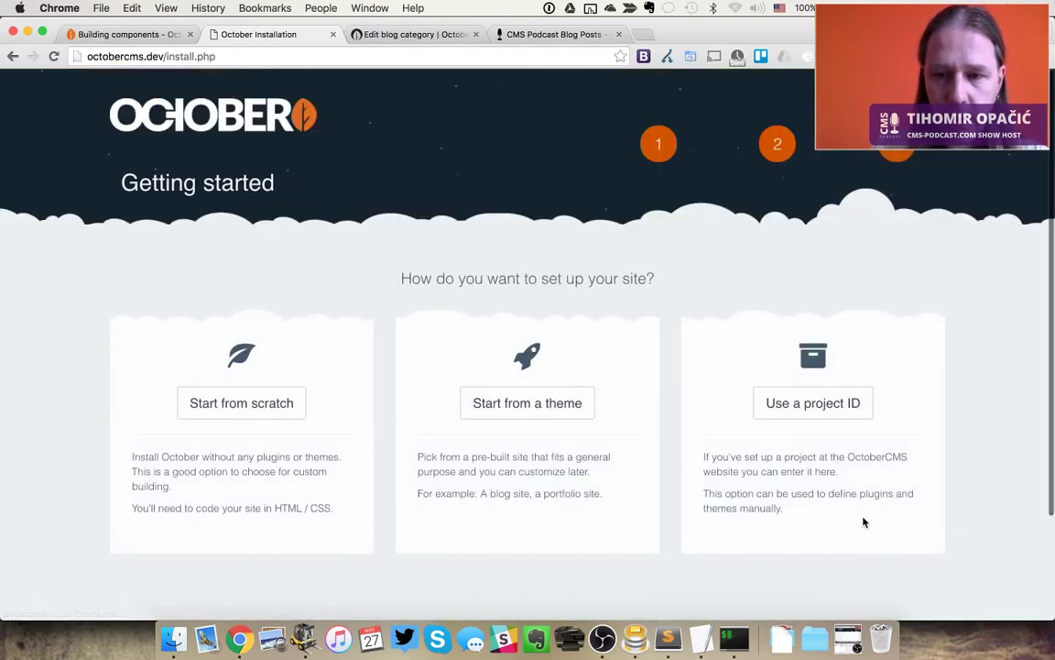
Choose installing from a project ID, then open the CMS Podcast project from the account's projects
{"action": "left_click", "coordinate": [799, 414]}
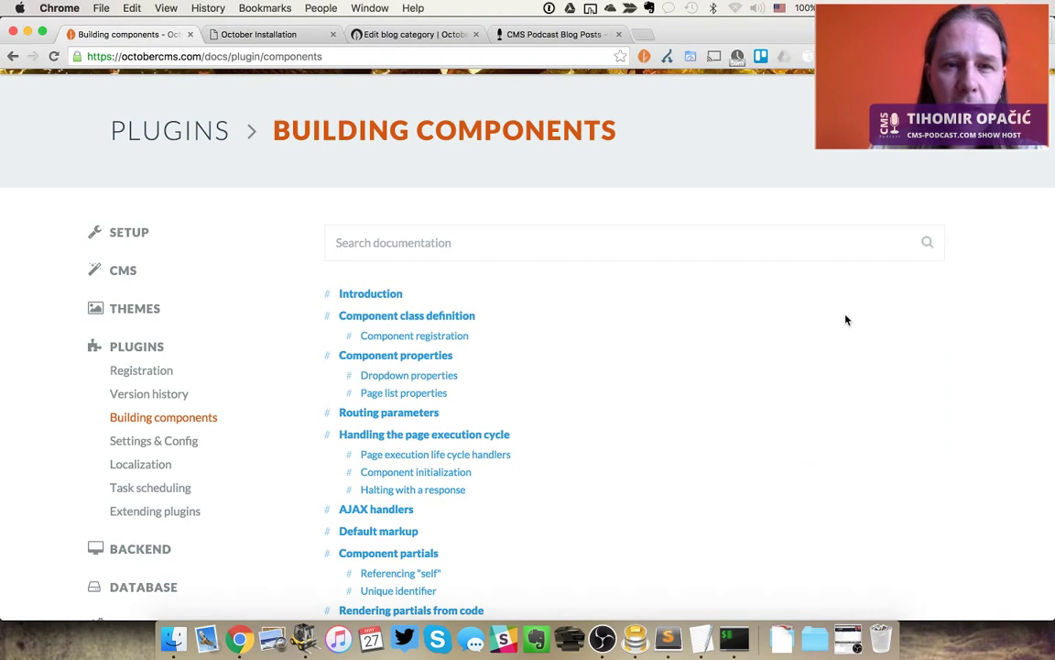
{"action": "scroll", "coordinate": [847, 320], "scroll_direction": "up", "scroll_amount": 3}
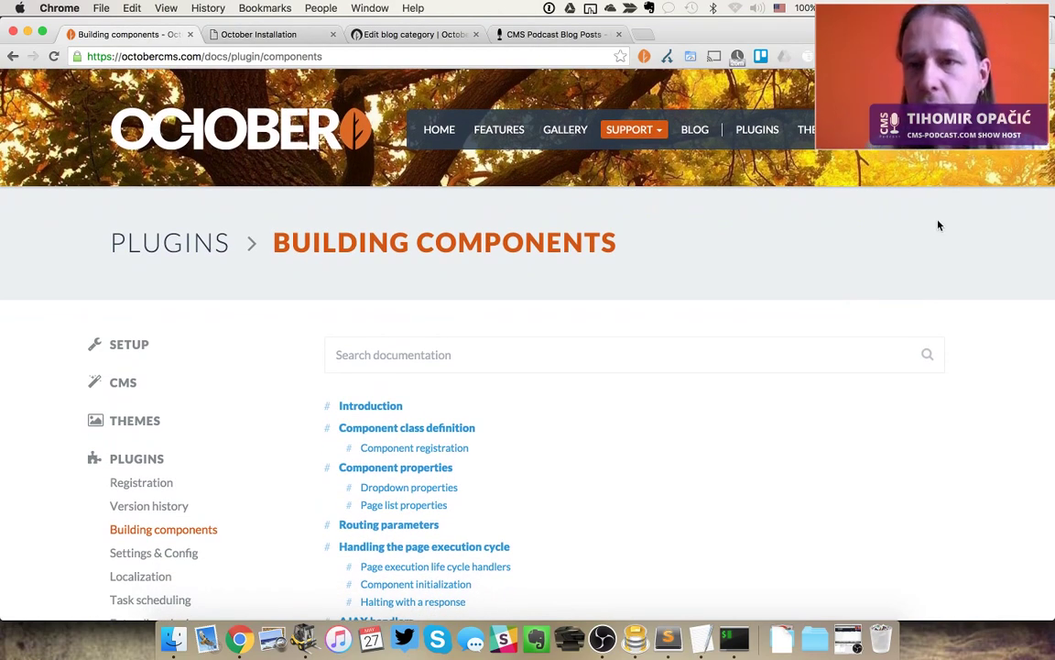
{"action": "left_click", "coordinate": [886, 130]}
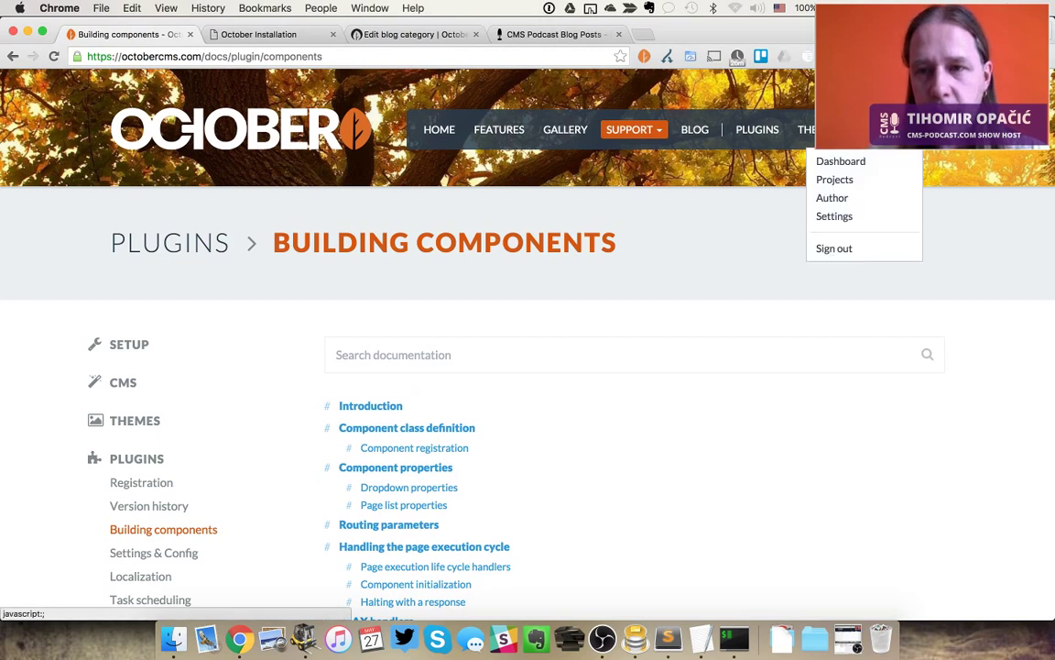
{"action": "left_click", "coordinate": [857, 185]}
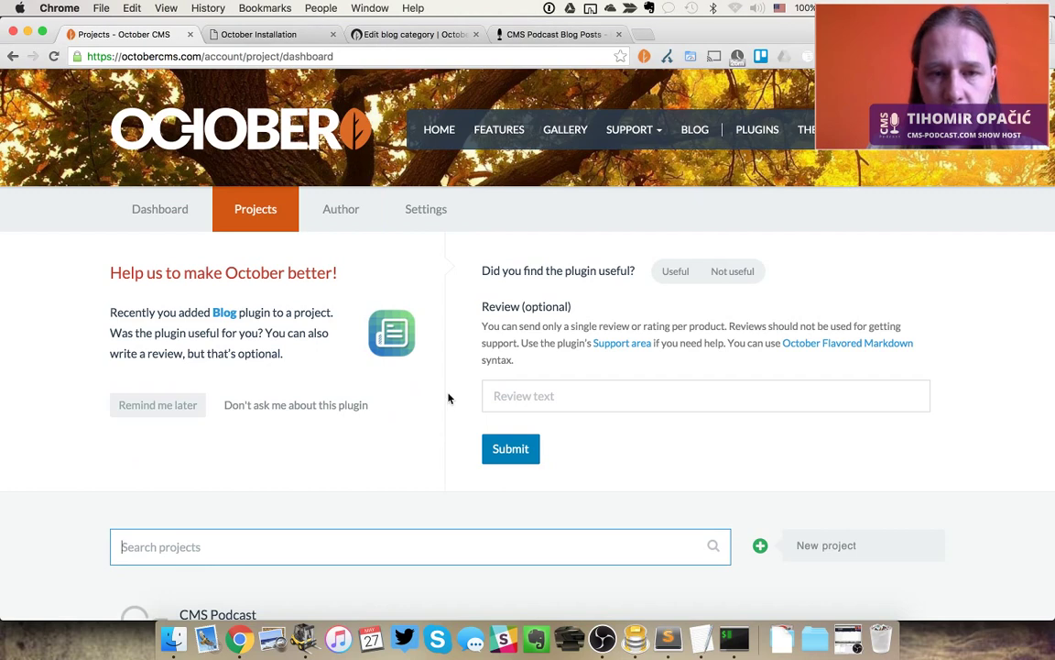
{"action": "scroll", "coordinate": [449, 397], "scroll_direction": "down", "scroll_amount": 5}
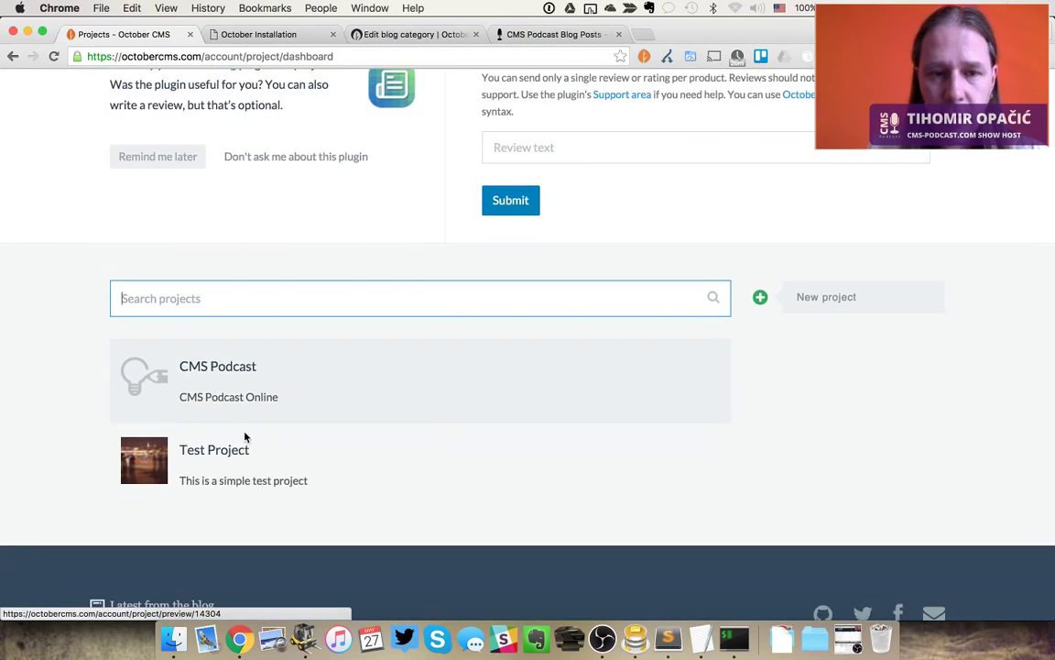
{"action": "left_click", "coordinate": [197, 372]}
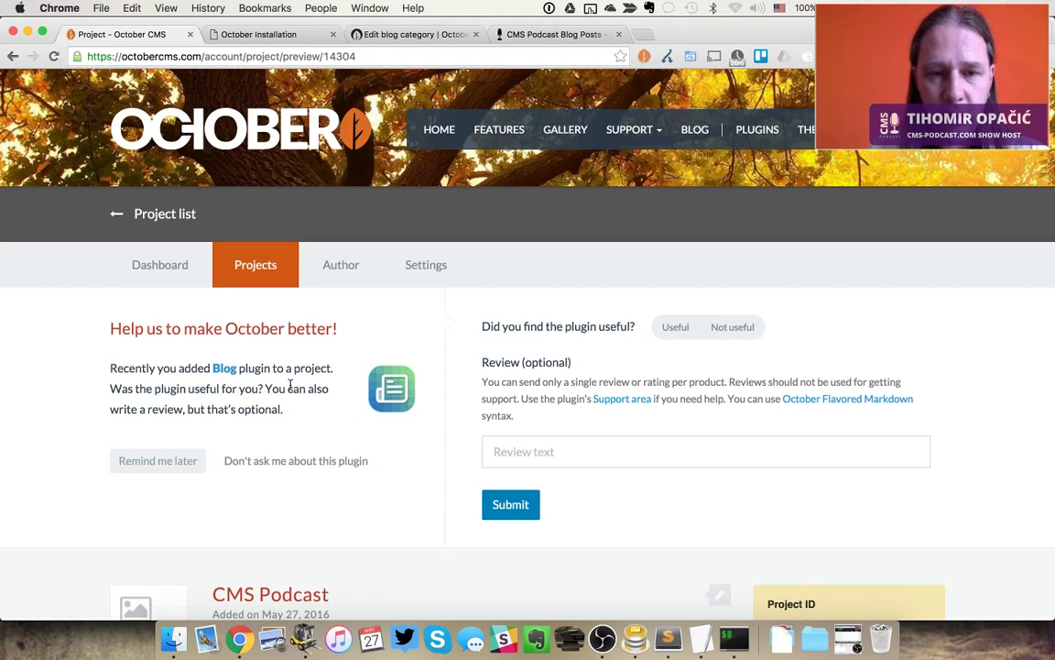
Show the project's Themes tab and follow the link to attach a theme
{"action": "scroll", "coordinate": [290, 386], "scroll_direction": "down", "scroll_amount": 1}
{"action": "scroll", "coordinate": [291, 389], "scroll_direction": "down", "scroll_amount": 2}
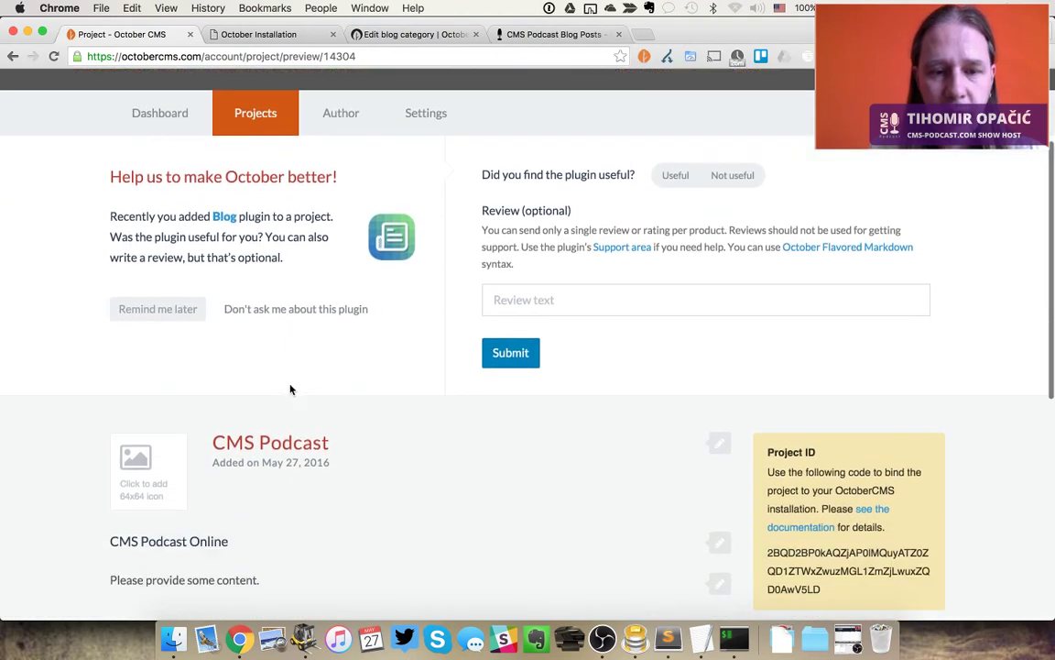
{"action": "scroll", "coordinate": [291, 389], "scroll_direction": "down", "scroll_amount": 4}
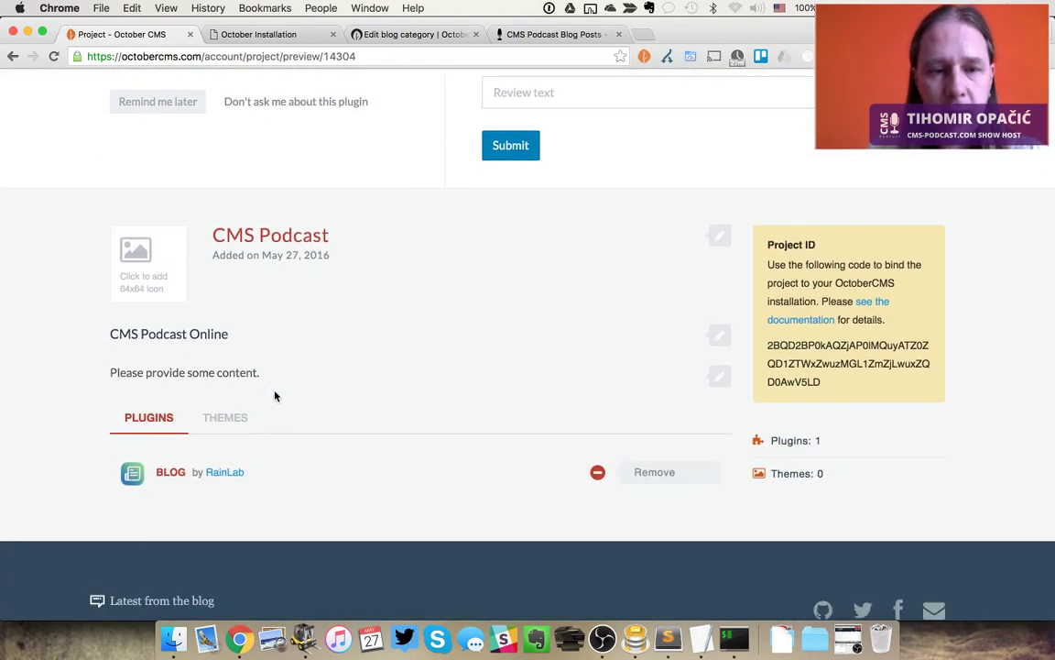
{"action": "left_click", "coordinate": [235, 419]}
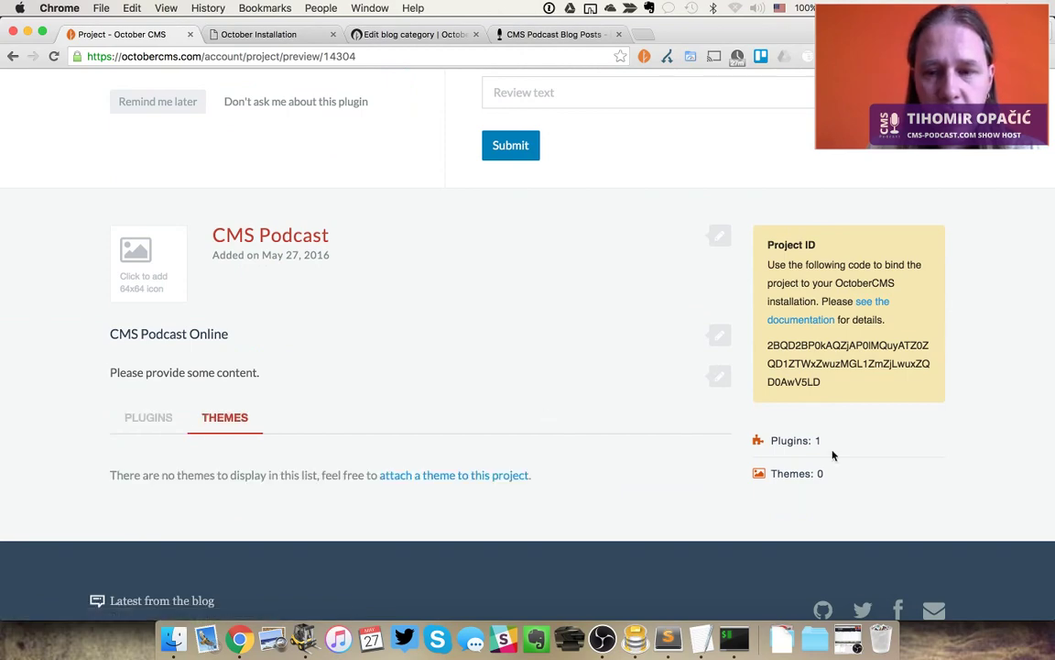
{"action": "left_click", "coordinate": [469, 474]}
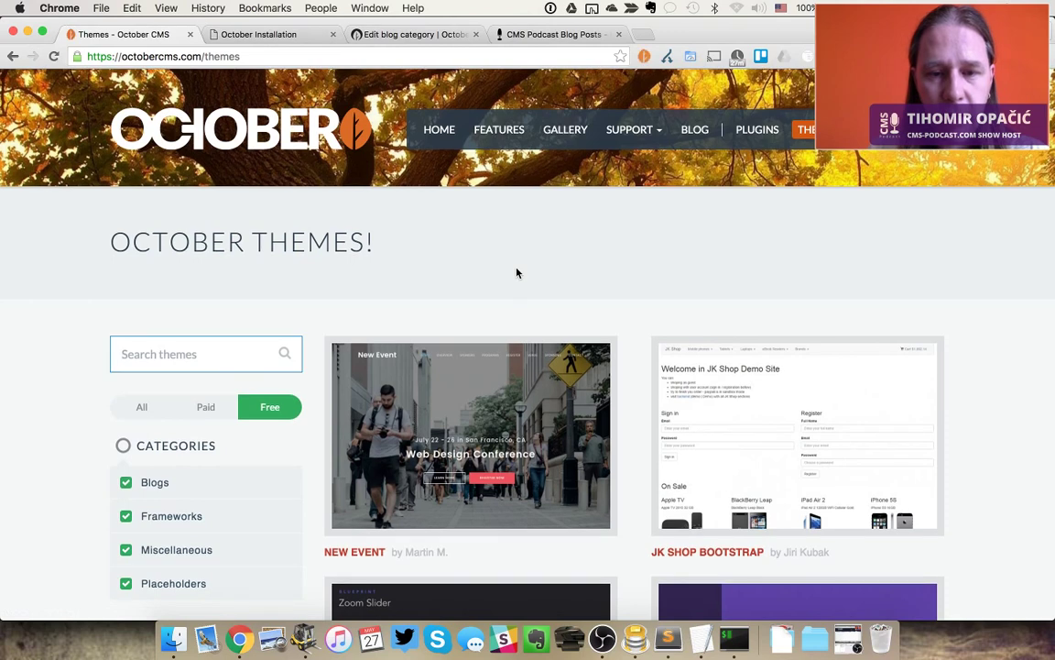
Add the New Event theme to the CMS Podcast project and dismiss the confirmation
{"action": "scroll", "coordinate": [517, 273], "scroll_direction": "down", "scroll_amount": 2}
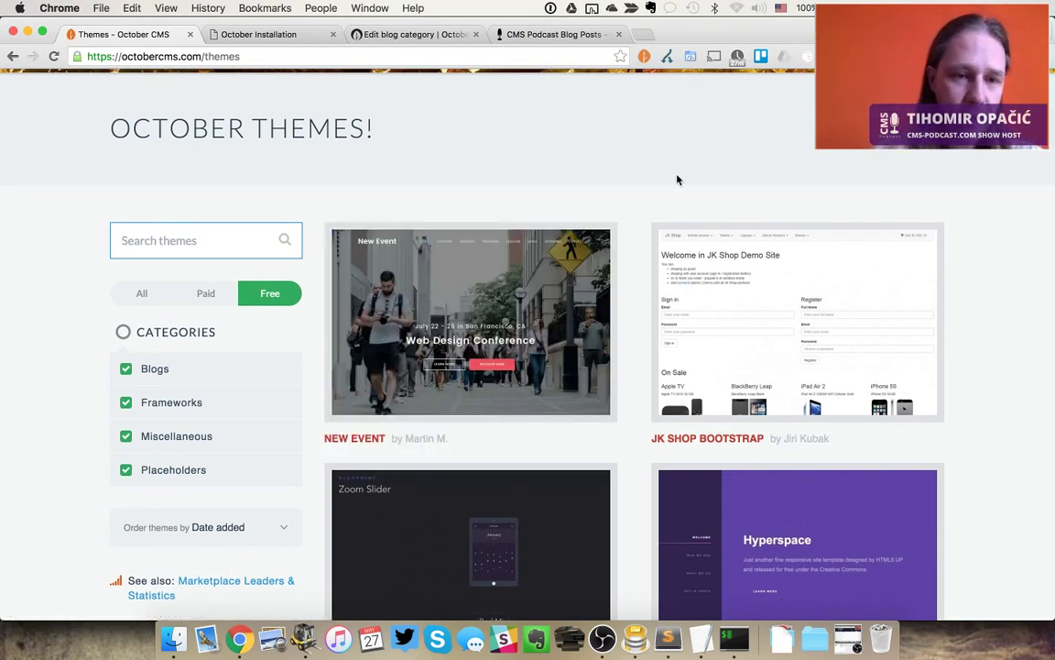
{"action": "mouse_move", "coordinate": [412, 270]}
{"action": "left_click", "coordinate": [270, 297]}
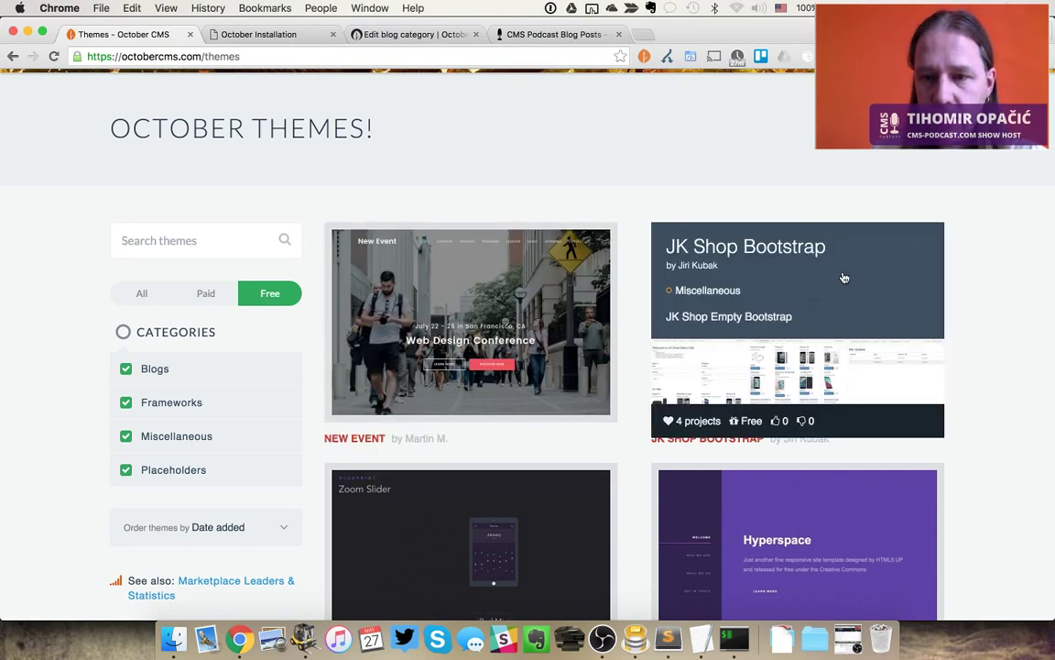
{"action": "left_click", "coordinate": [525, 332]}
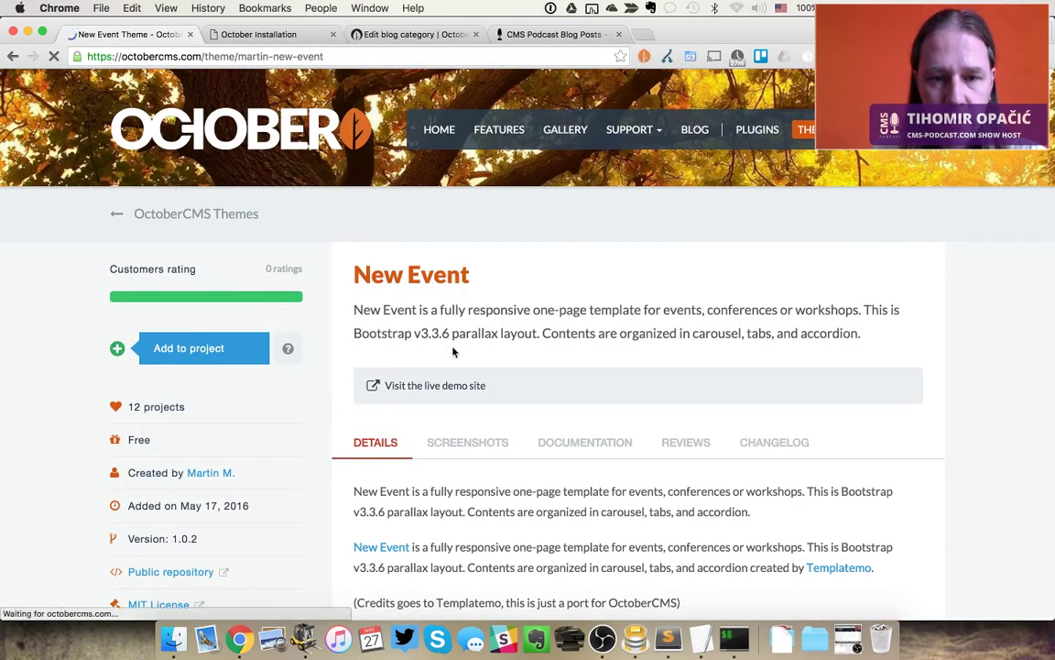
{"action": "left_click", "coordinate": [201, 352]}
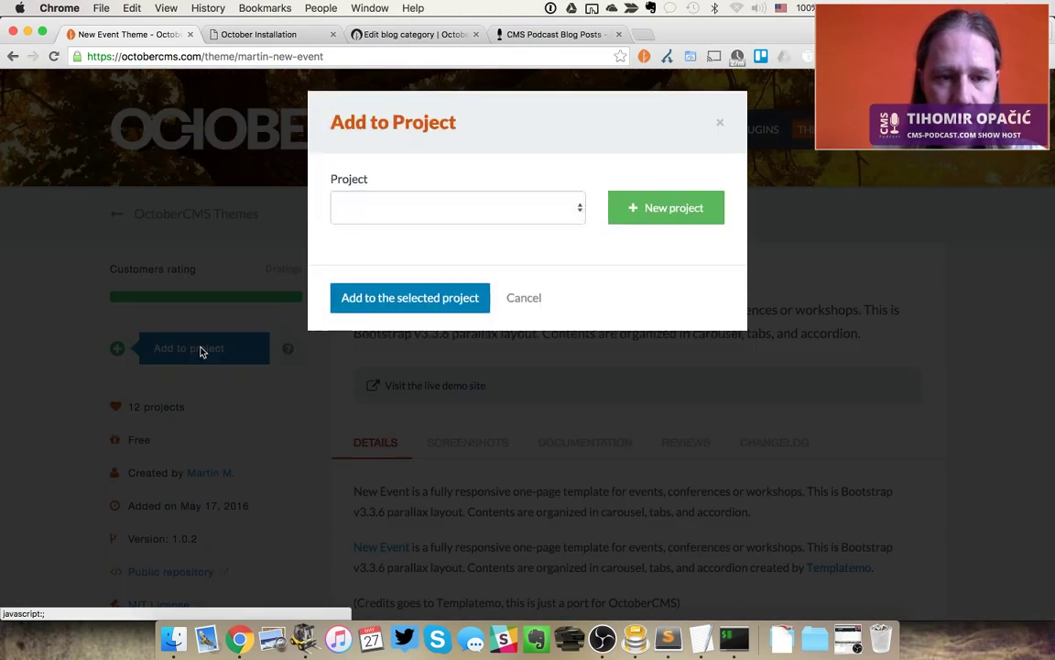
{"action": "left_click", "coordinate": [438, 211]}
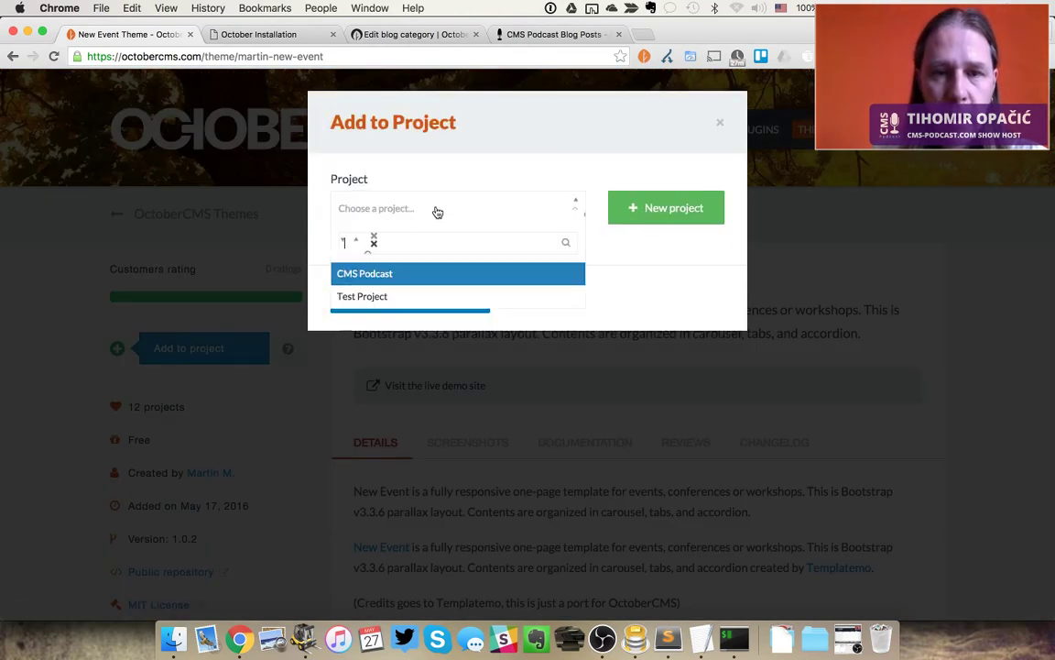
{"action": "left_click", "coordinate": [401, 271]}
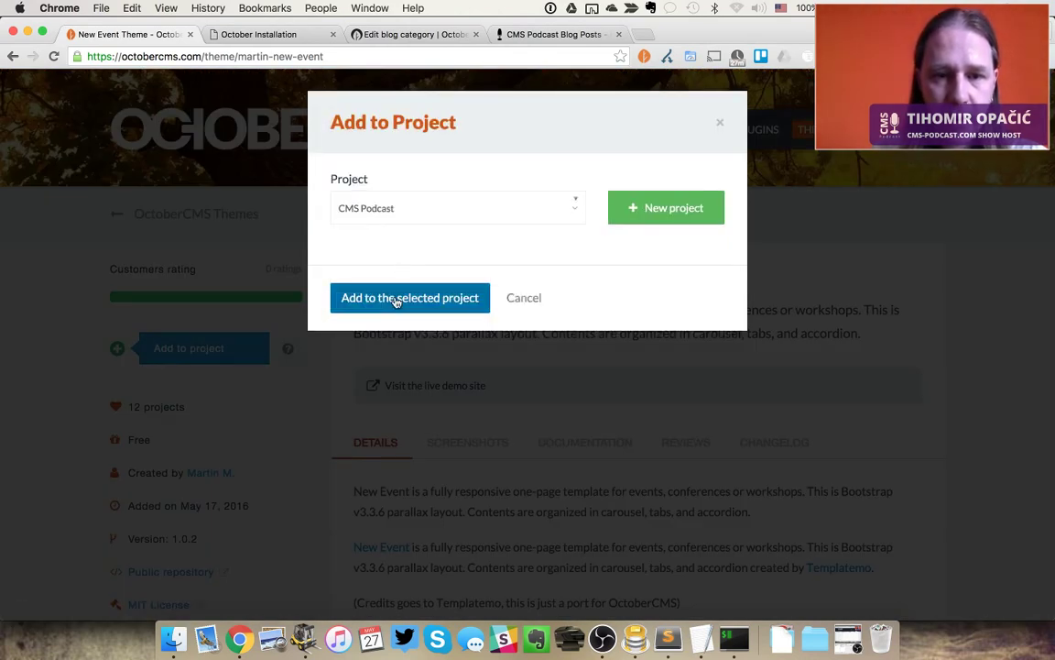
{"action": "left_click", "coordinate": [396, 300]}
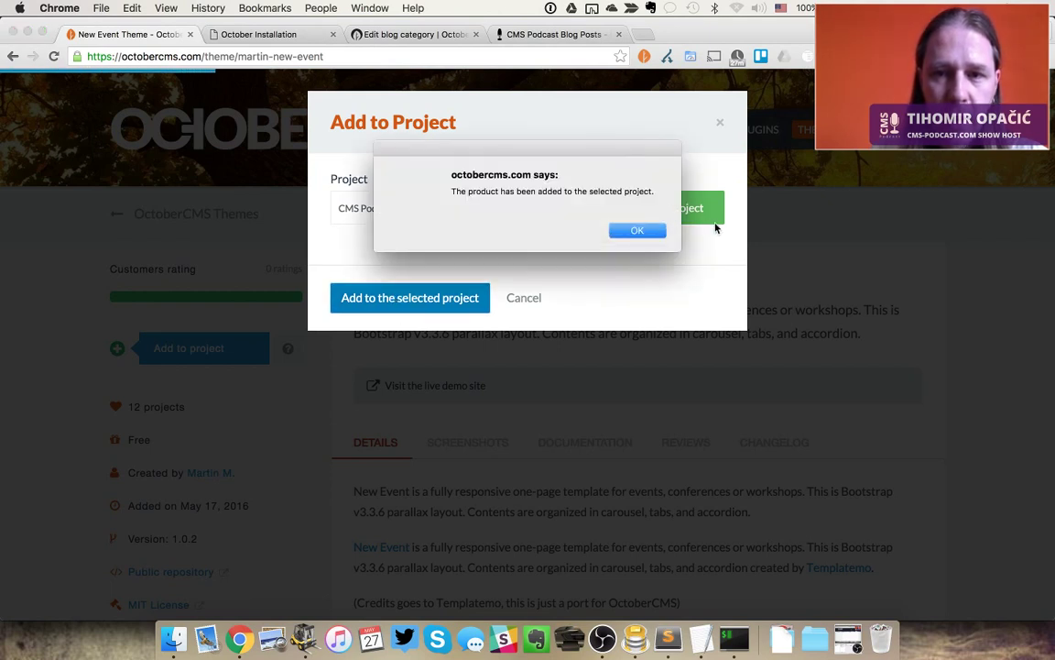
{"action": "left_click_drag", "start_coordinate": [607, 155], "coordinate": [783, 296]}
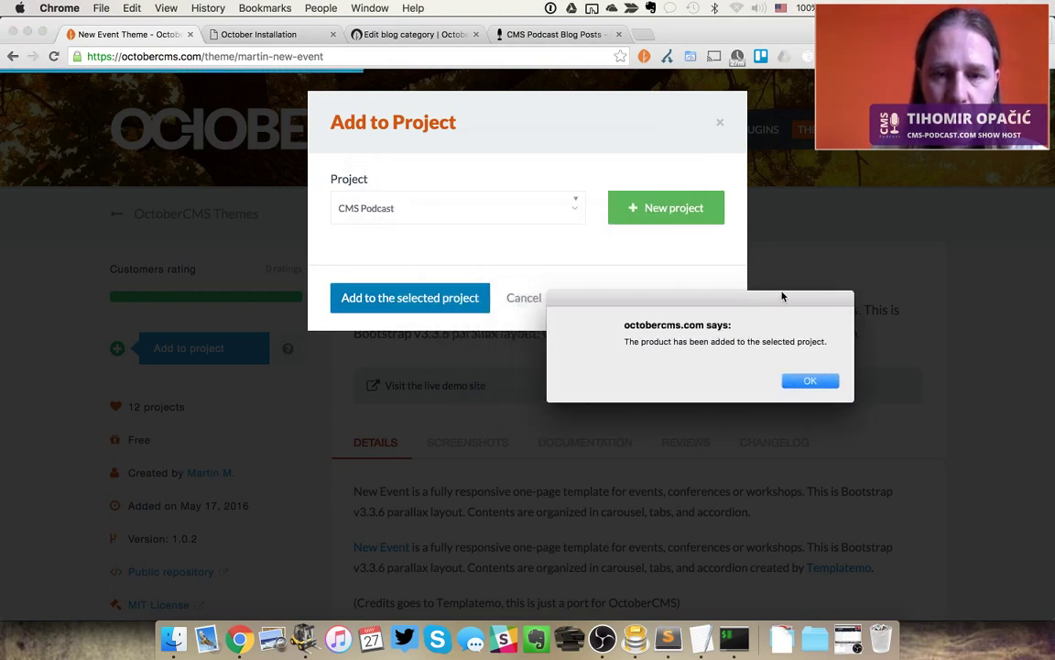
{"action": "left_click", "coordinate": [809, 380]}
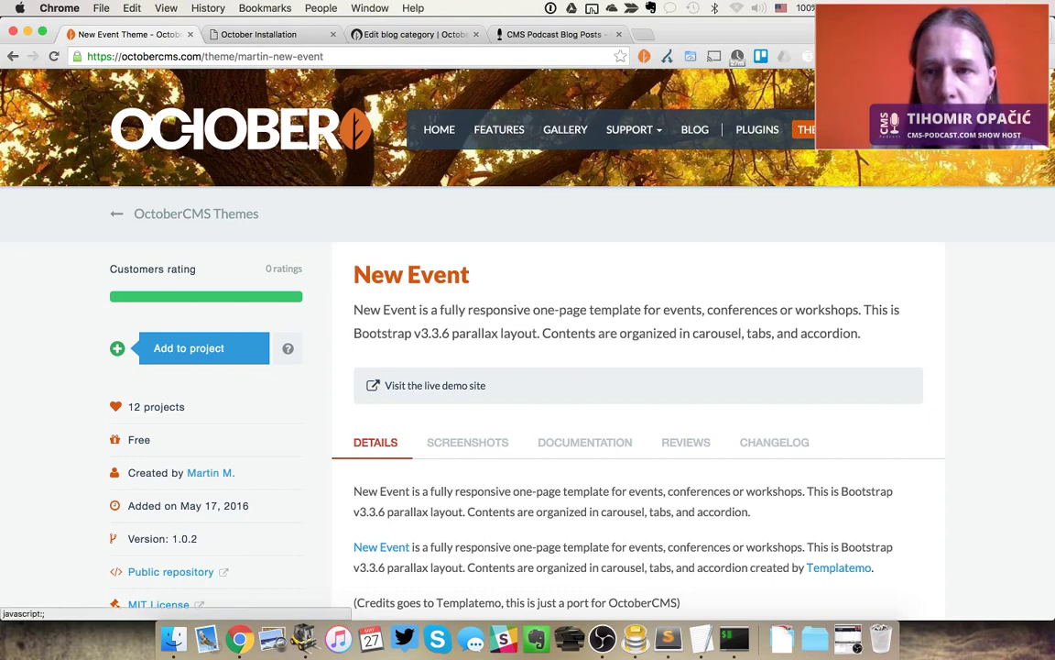
Reopen the CMS Podcast project and check New Event is listed among its themes
{"action": "left_click", "coordinate": [861, 129]}
{"action": "left_click", "coordinate": [841, 178]}
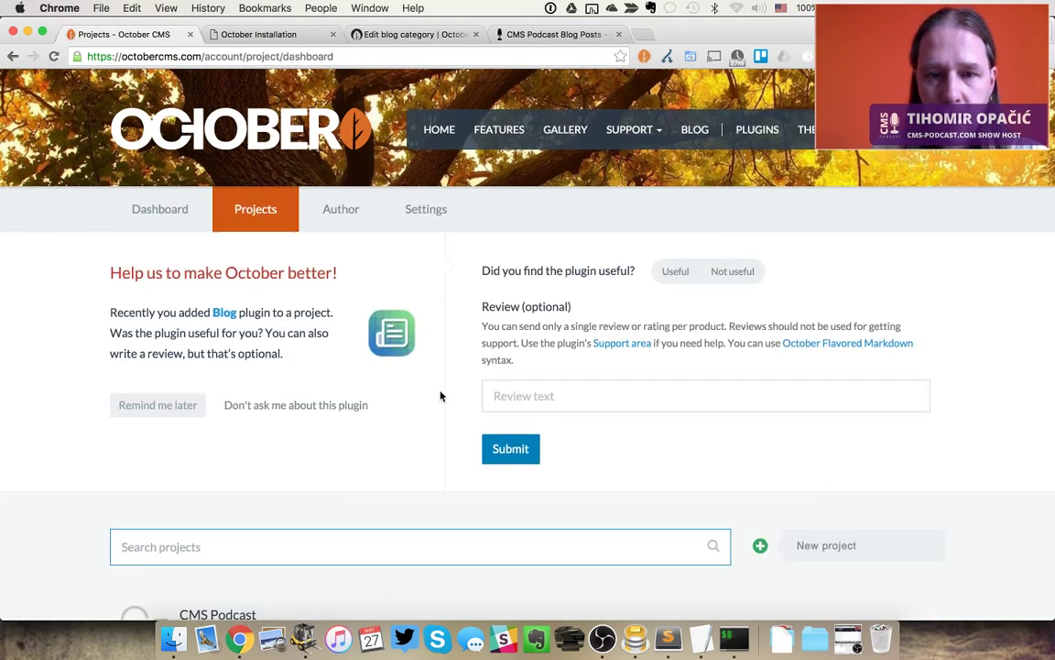
{"action": "scroll", "coordinate": [440, 395], "scroll_direction": "down", "scroll_amount": 5}
{"action": "scroll", "coordinate": [441, 395], "scroll_direction": "up", "scroll_amount": 1}
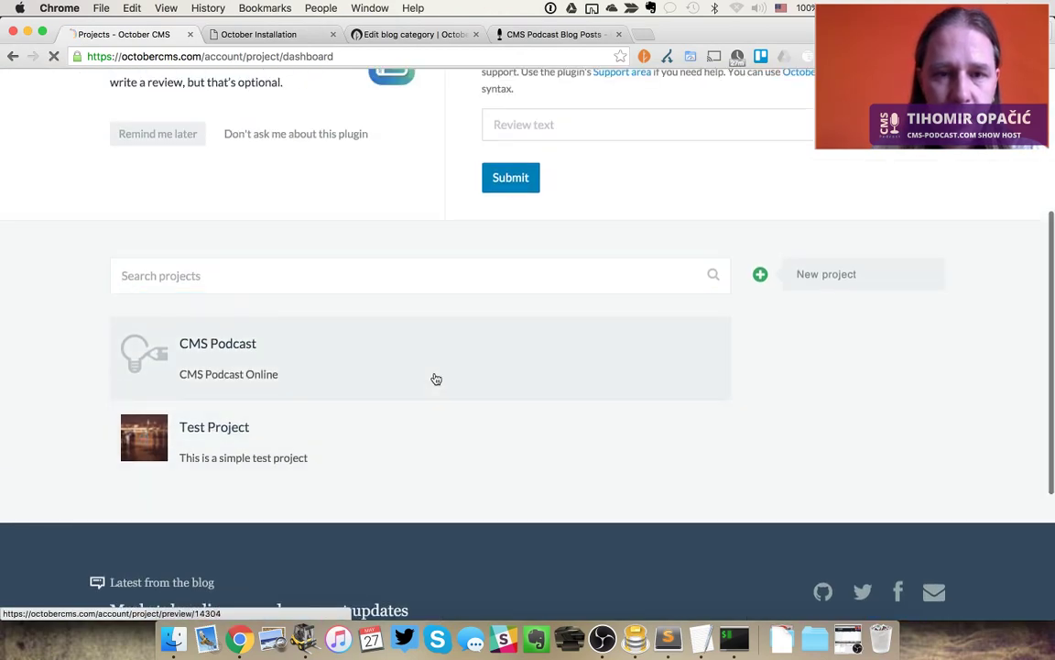
{"action": "left_click", "coordinate": [436, 379]}
{"action": "scroll", "coordinate": [436, 377], "scroll_direction": "down", "scroll_amount": 10}
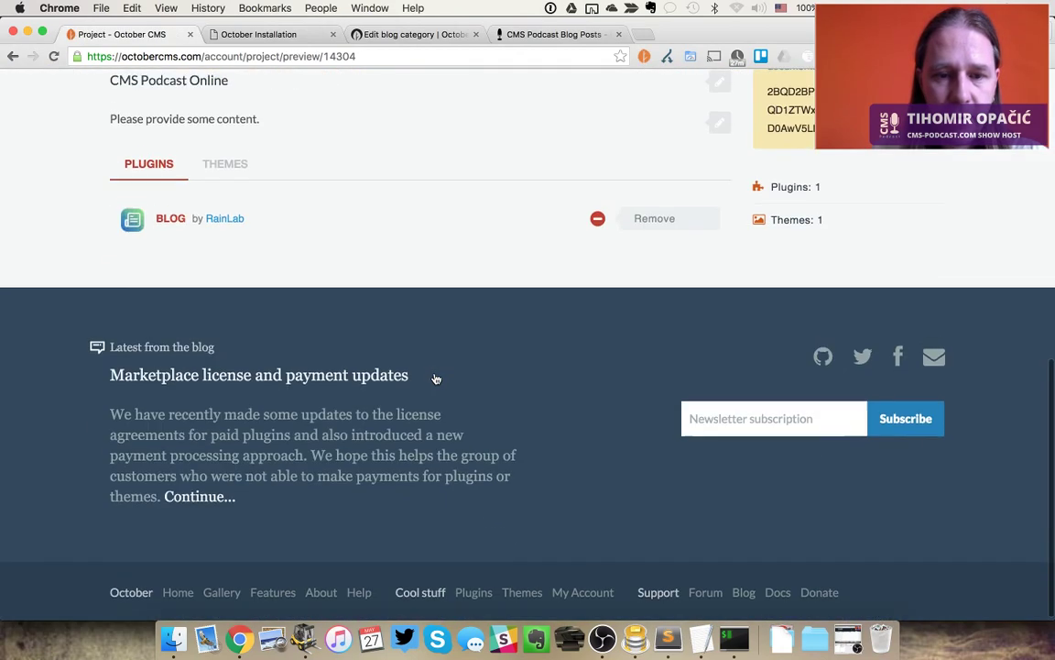
{"action": "left_click", "coordinate": [228, 161]}
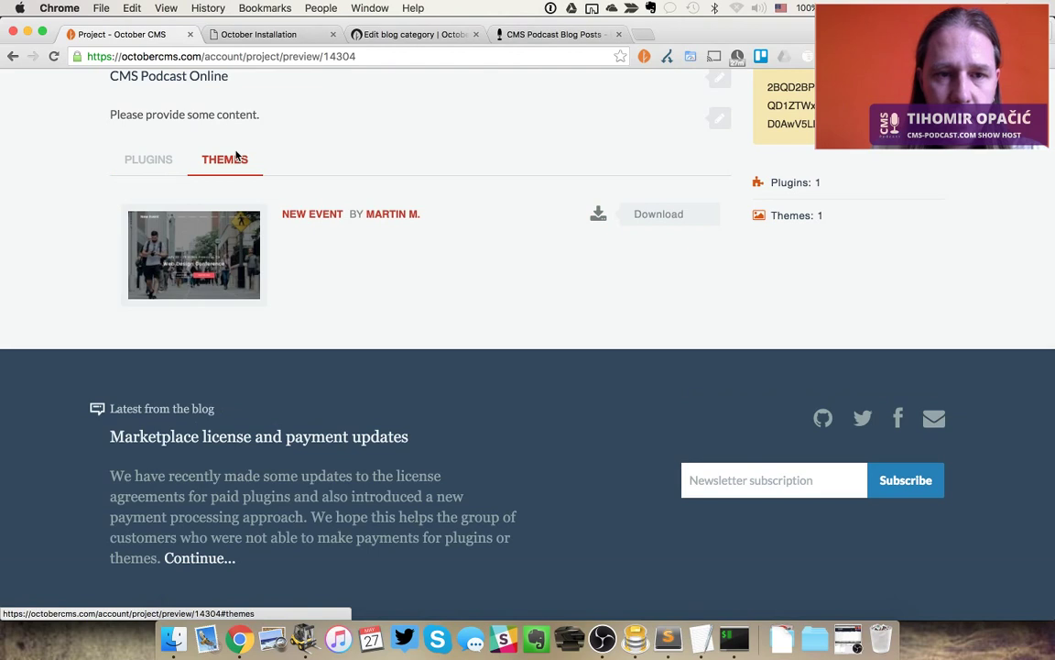
{"action": "left_click", "coordinate": [157, 165]}
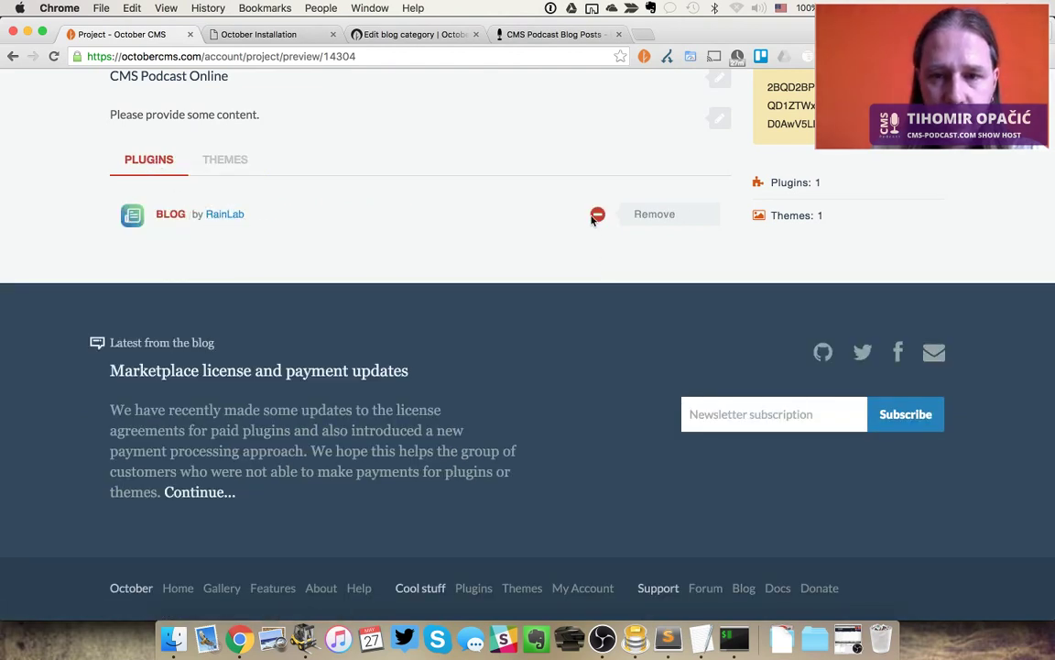
{"action": "scroll", "coordinate": [469, 202], "scroll_direction": "up", "scroll_amount": 3}
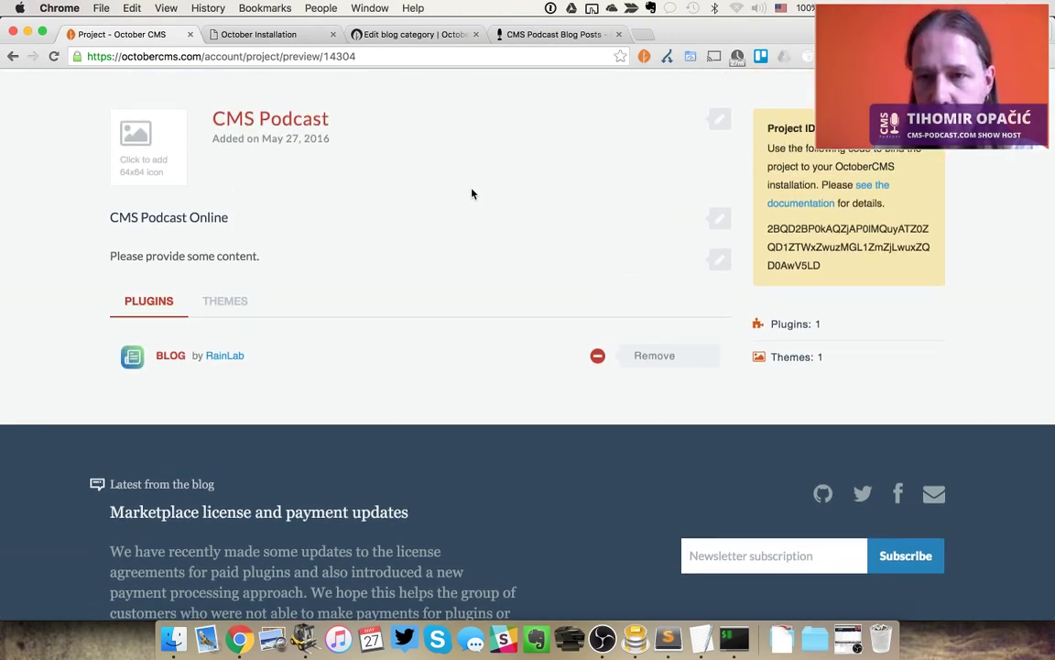
Copy the CMS Podcast Project ID and return to the installer's project step
{"action": "key", "text": "ctrl+Tab"}
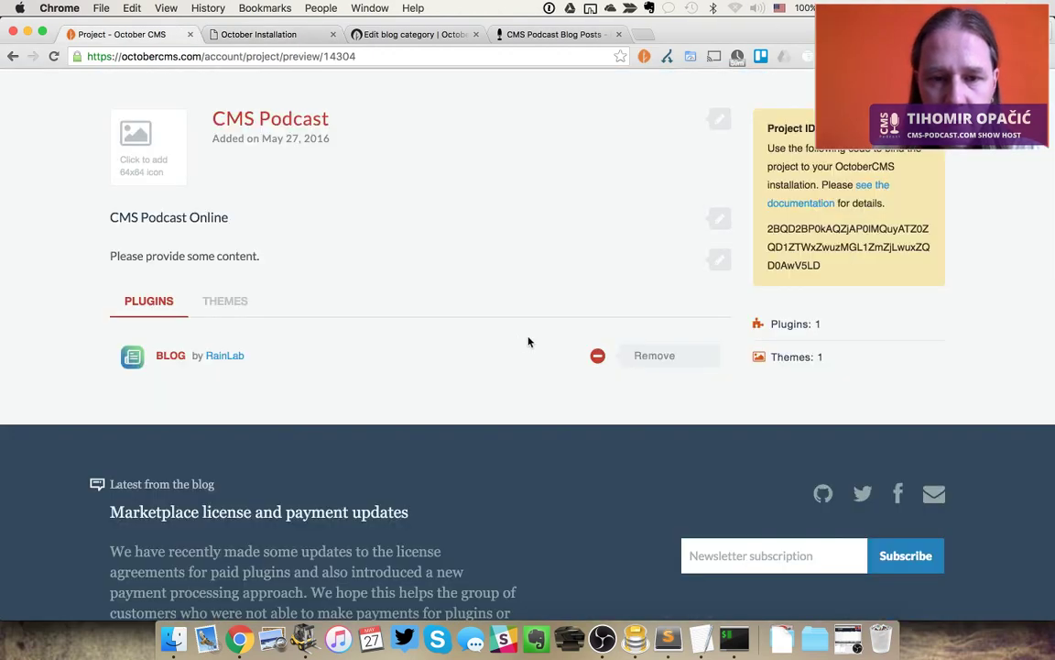
{"action": "key", "text": "ctrl+shift+Tab"}
{"action": "triple_click", "coordinate": [833, 236]}
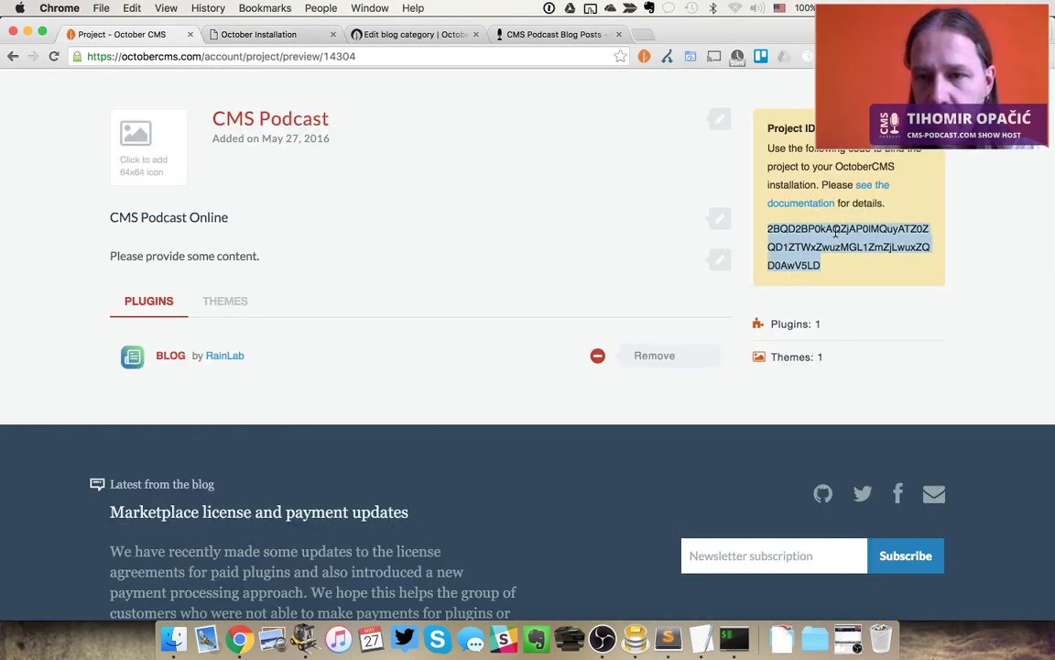
{"action": "key", "text": "super+c"}
{"action": "key", "text": "ctrl+Tab"}
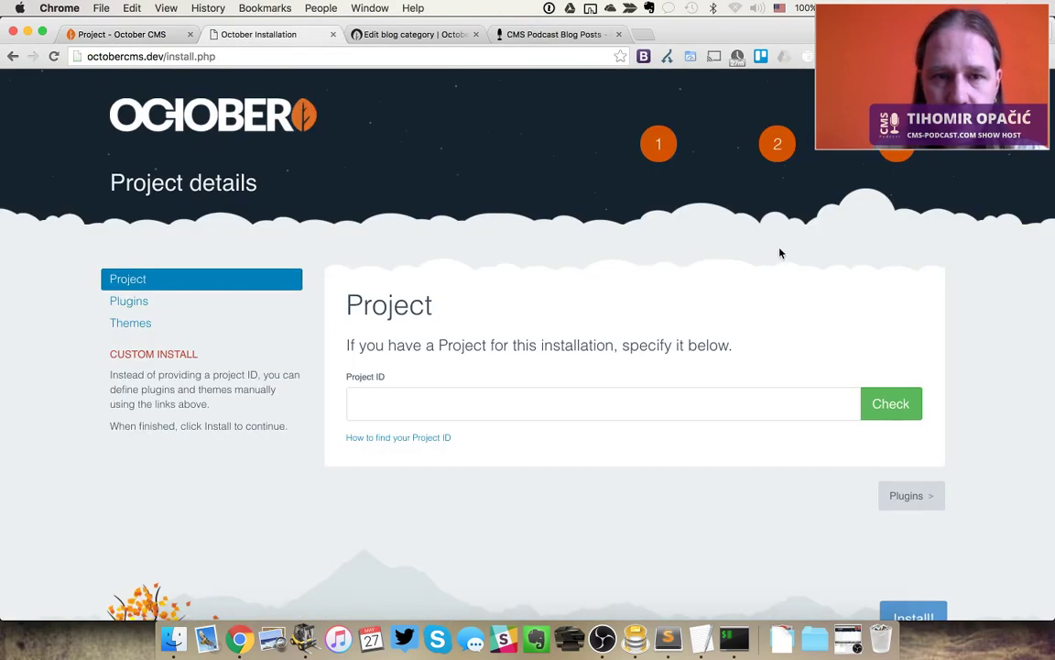
Paste the Project ID into the installer and check it
{"action": "left_click", "coordinate": [582, 396]}
{"action": "key", "text": "super+v"}
{"action": "left_click", "coordinate": [882, 403]}
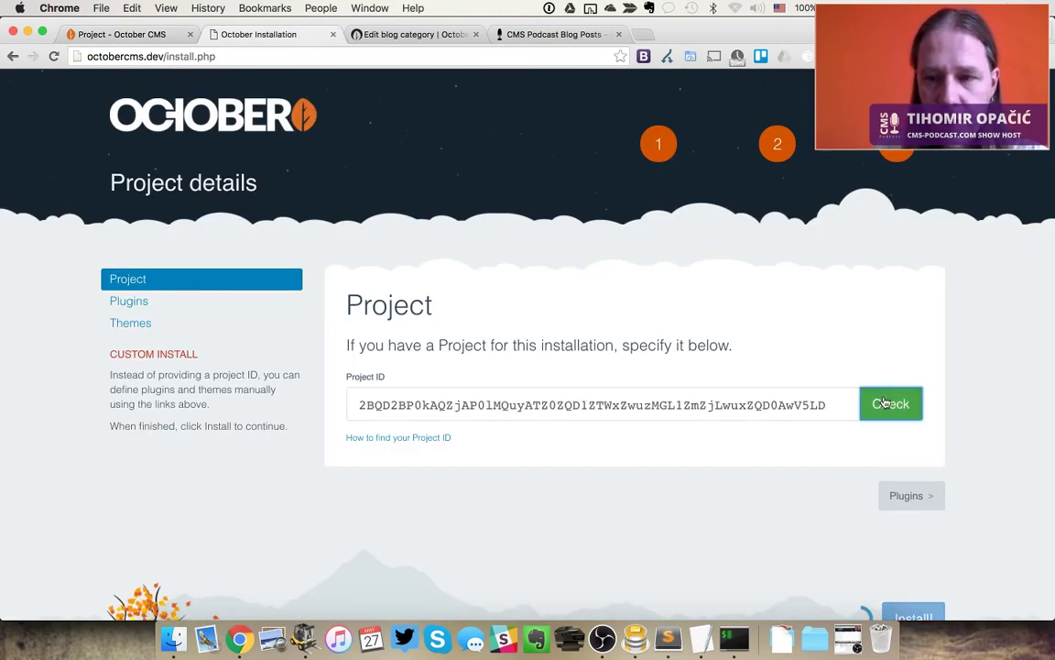
Review the project's Blog plugin and New Event theme, then start the installation
{"action": "scroll", "coordinate": [881, 401], "scroll_direction": "down", "scroll_amount": 3}
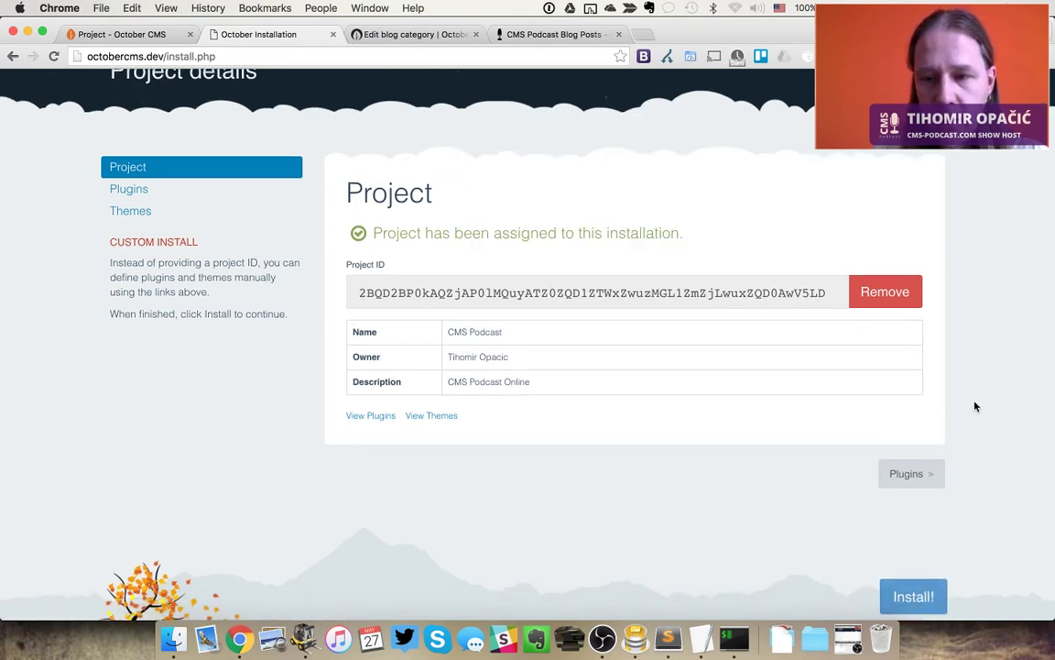
{"action": "scroll", "coordinate": [975, 406], "scroll_direction": "down", "scroll_amount": 1}
{"action": "left_click", "coordinate": [909, 441]}
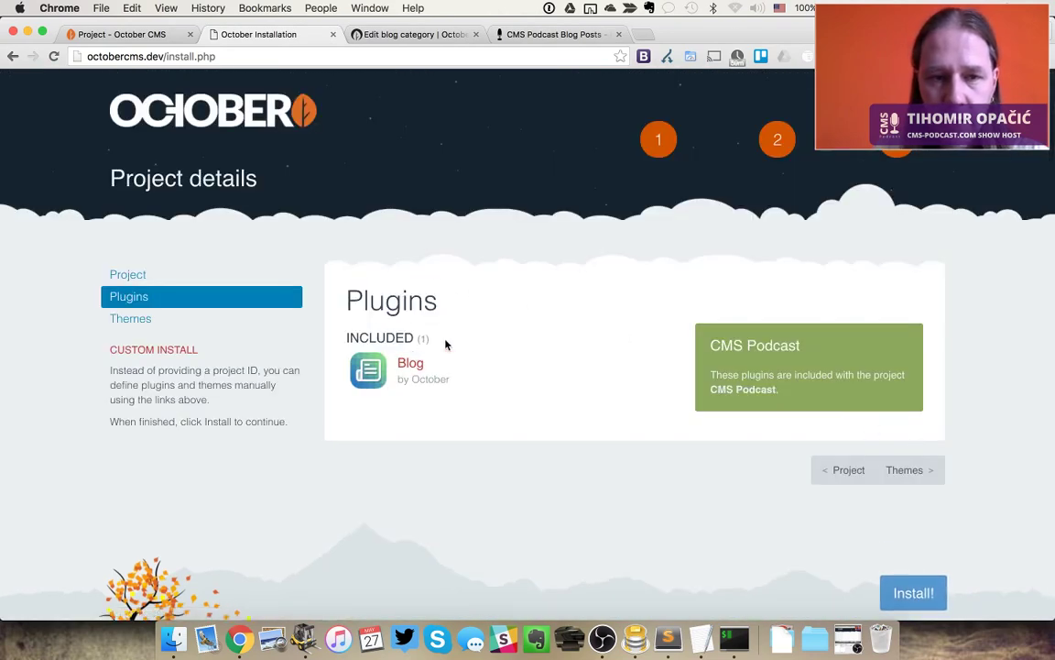
{"action": "left_click", "coordinate": [145, 318]}
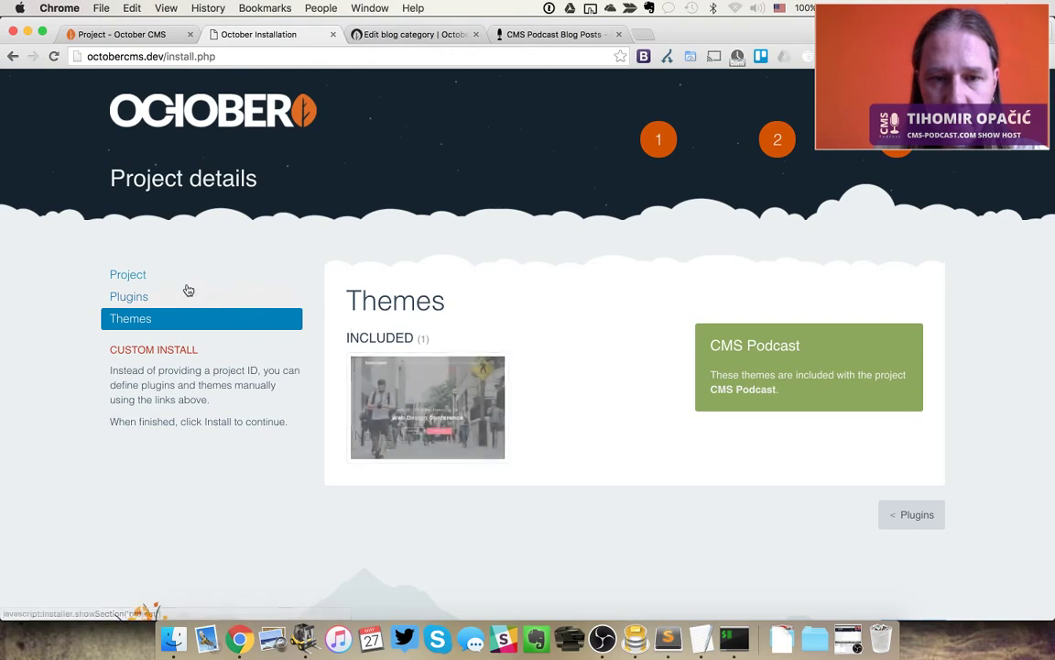
{"action": "left_click", "coordinate": [915, 514]}
{"action": "scroll", "coordinate": [916, 516], "scroll_direction": "down", "scroll_amount": 2}
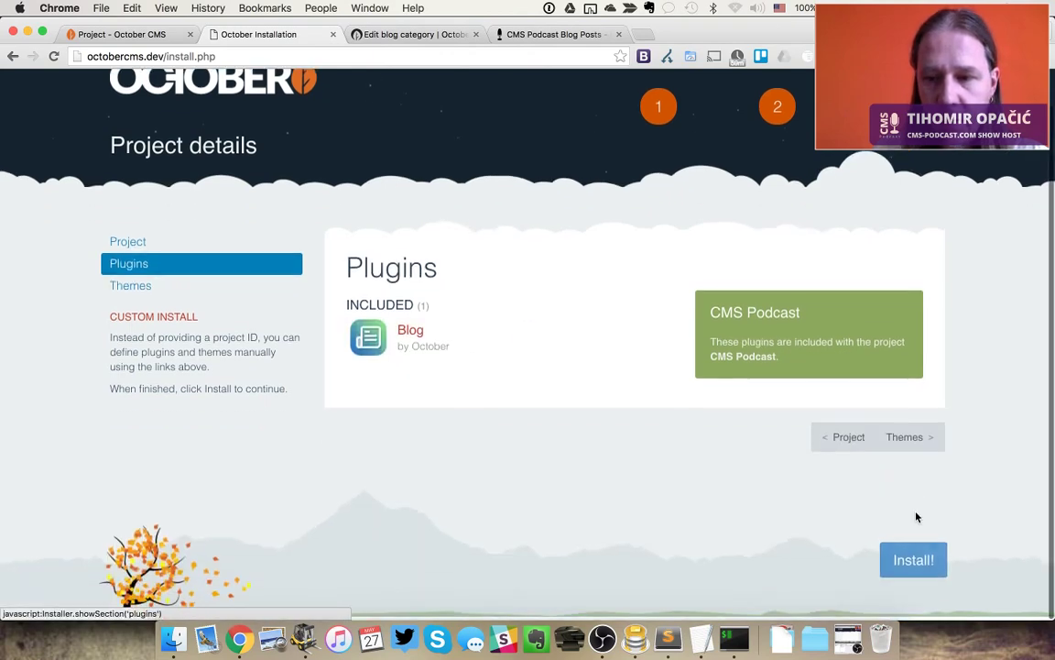
{"action": "left_click", "coordinate": [912, 565]}
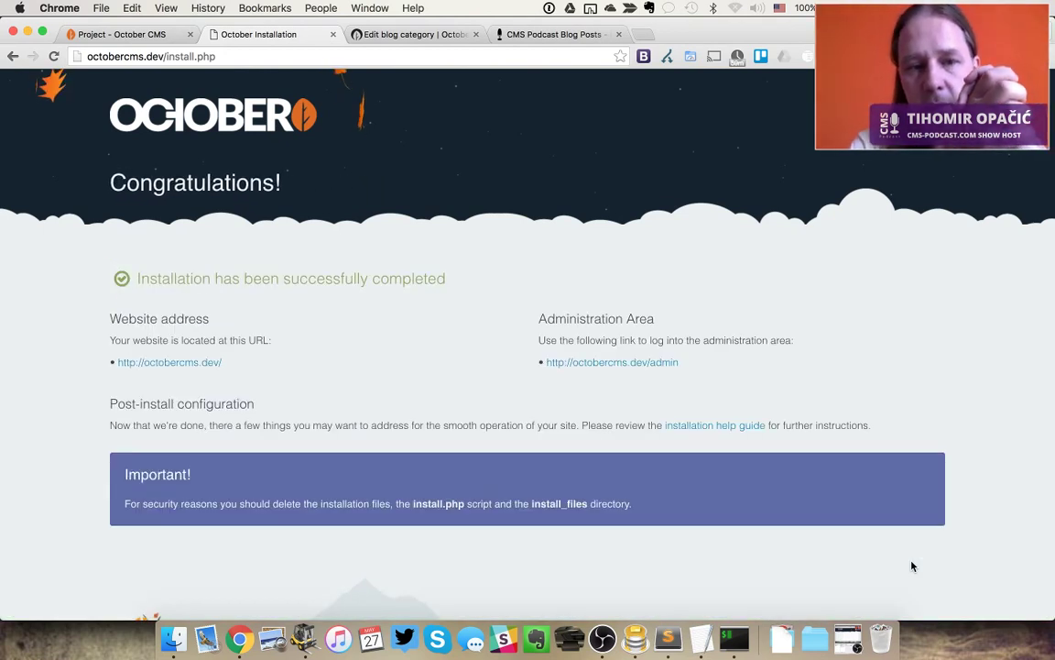
Sign in to the October CMS administration area with the admin account's username and password
{"action": "left_click", "coordinate": [622, 364]}
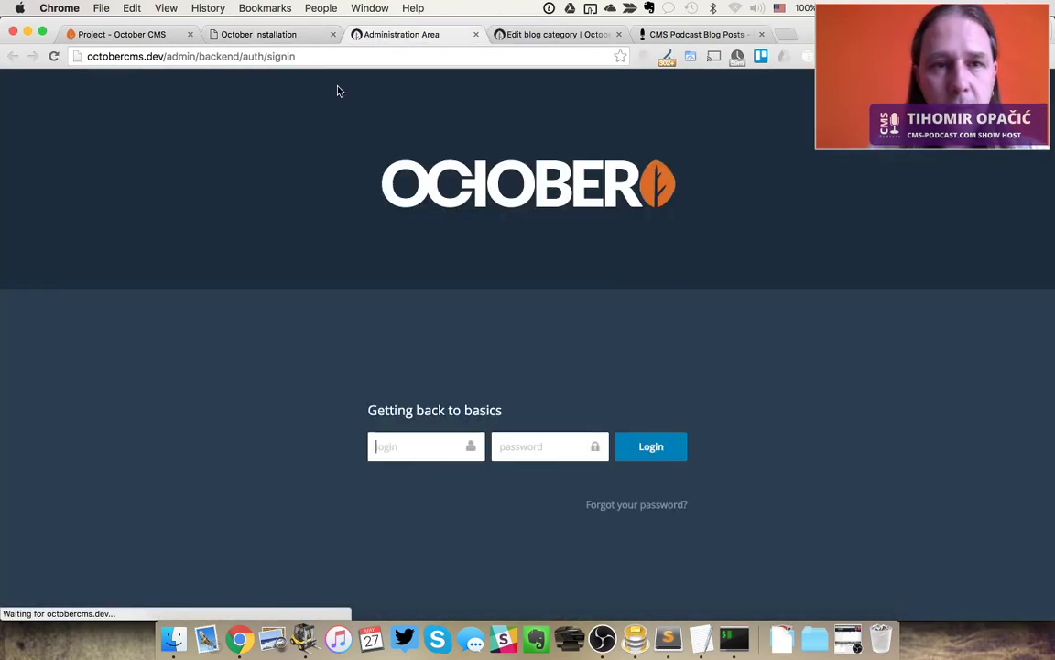
{"action": "left_click", "coordinate": [405, 447]}
{"action": "type", "text": "admin"}
{"action": "key", "text": "Tab"}
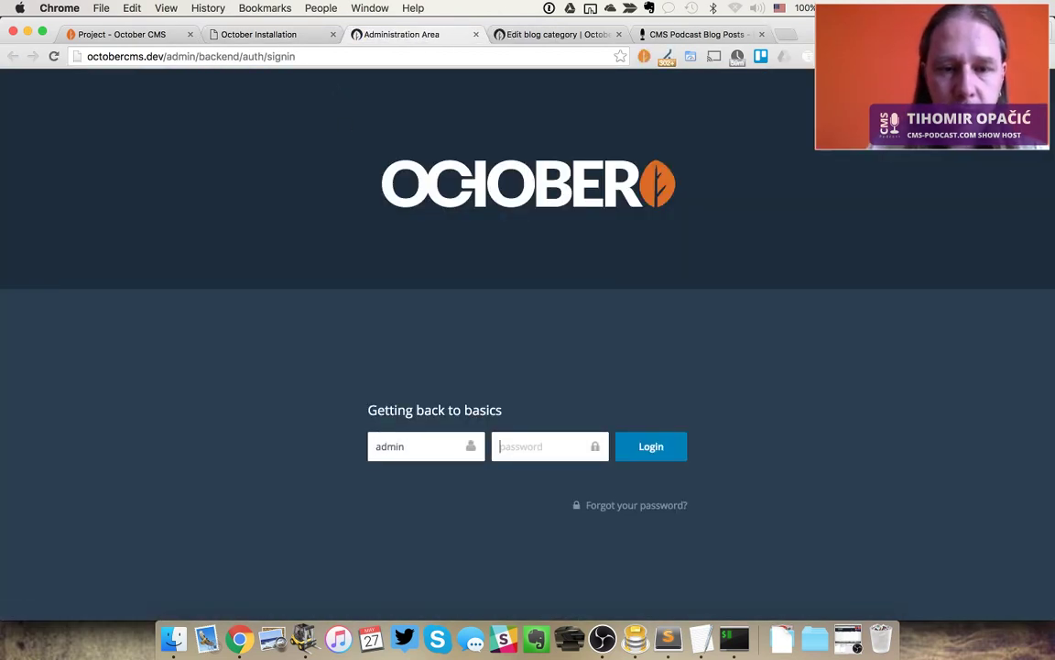
{"action": "type", "text": "admin123"}
{"action": "key", "text": "Return"}
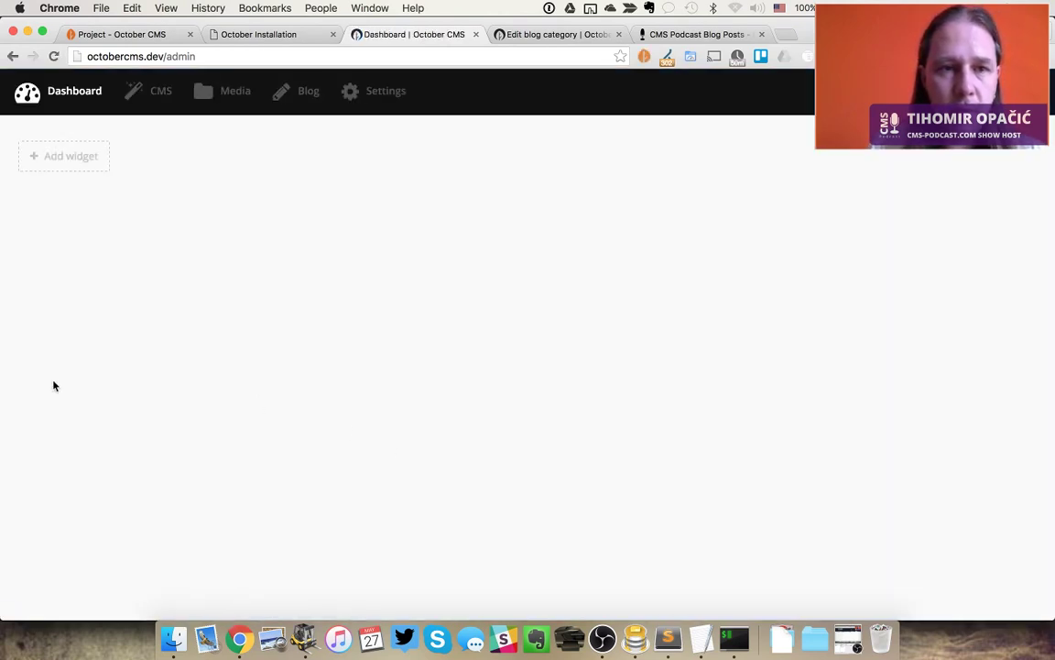
Activate New Event as the front-end theme, then return to the Congratulations page
{"action": "left_click", "coordinate": [308, 91]}
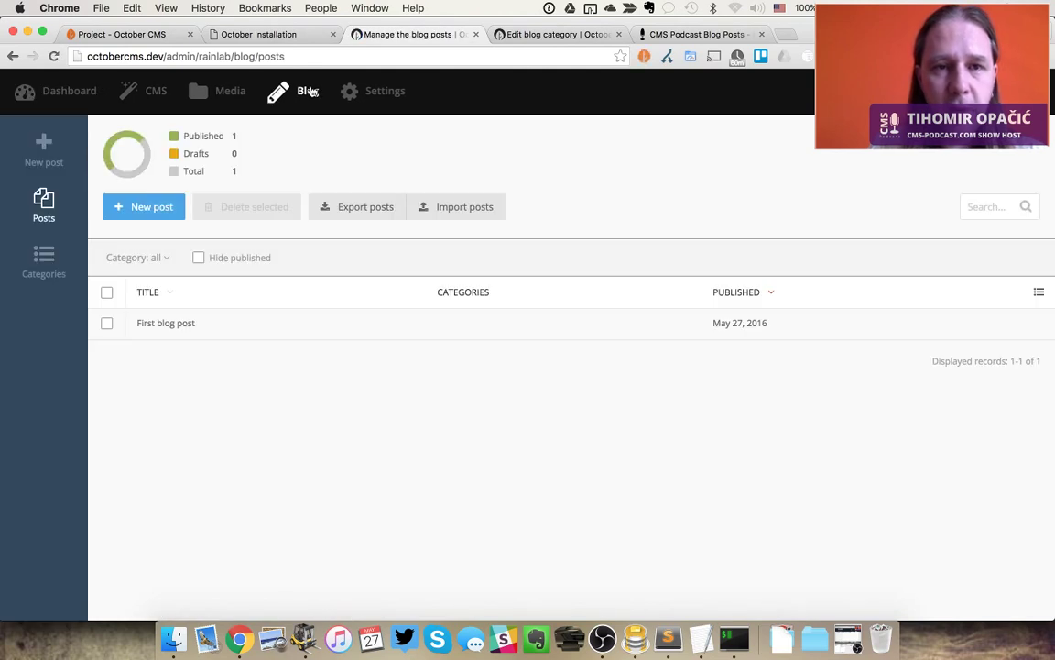
{"action": "left_click", "coordinate": [389, 94]}
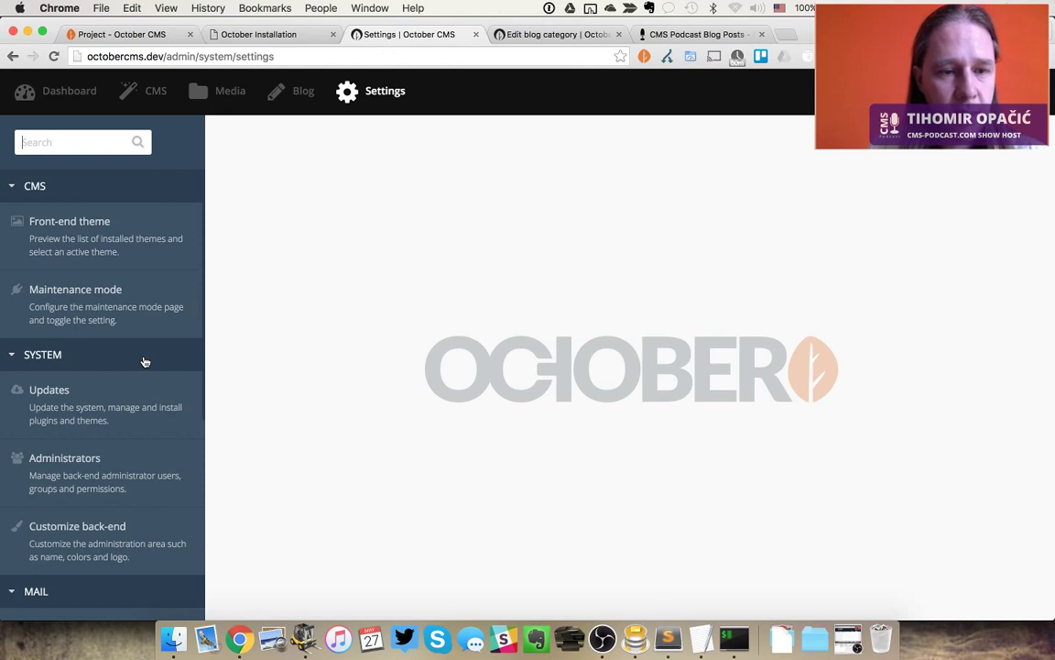
{"action": "left_click", "coordinate": [110, 237]}
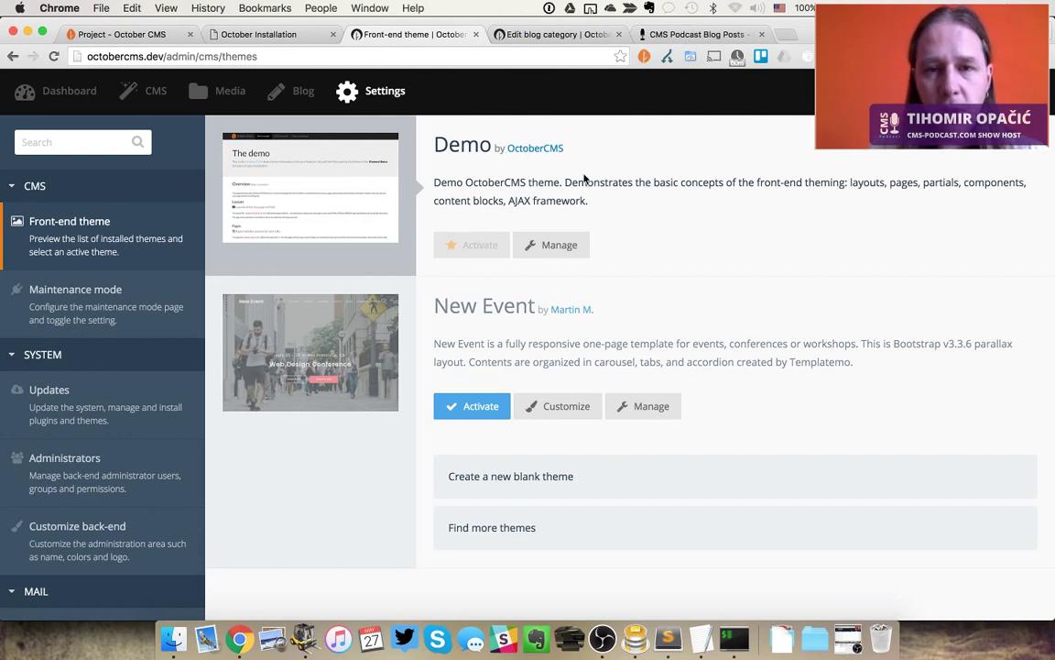
{"action": "left_click", "coordinate": [490, 409]}
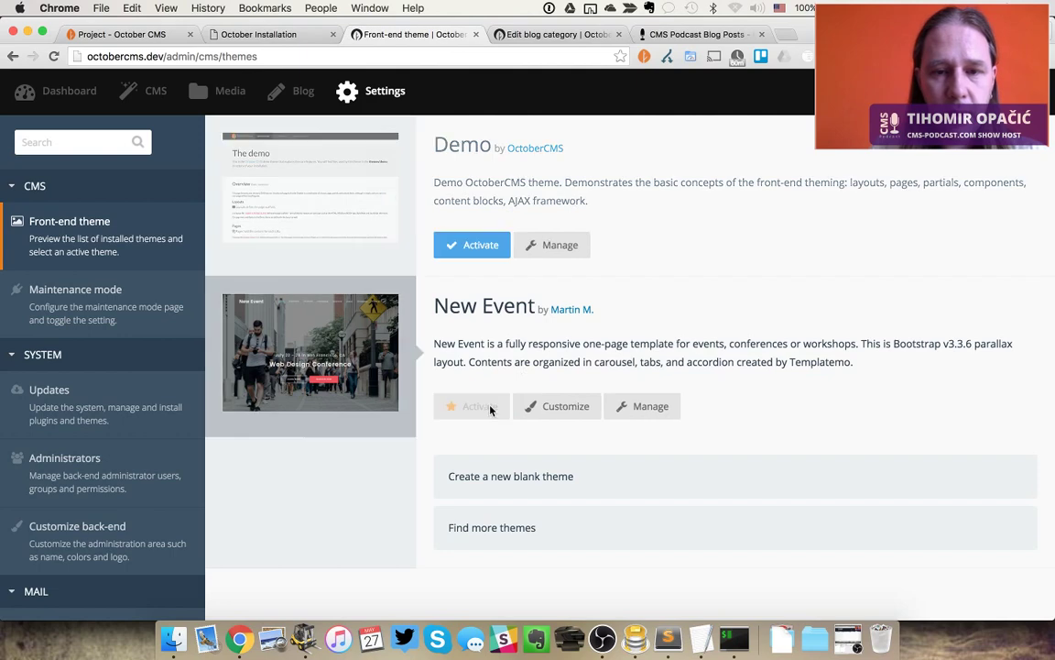
{"action": "left_click", "coordinate": [253, 34]}
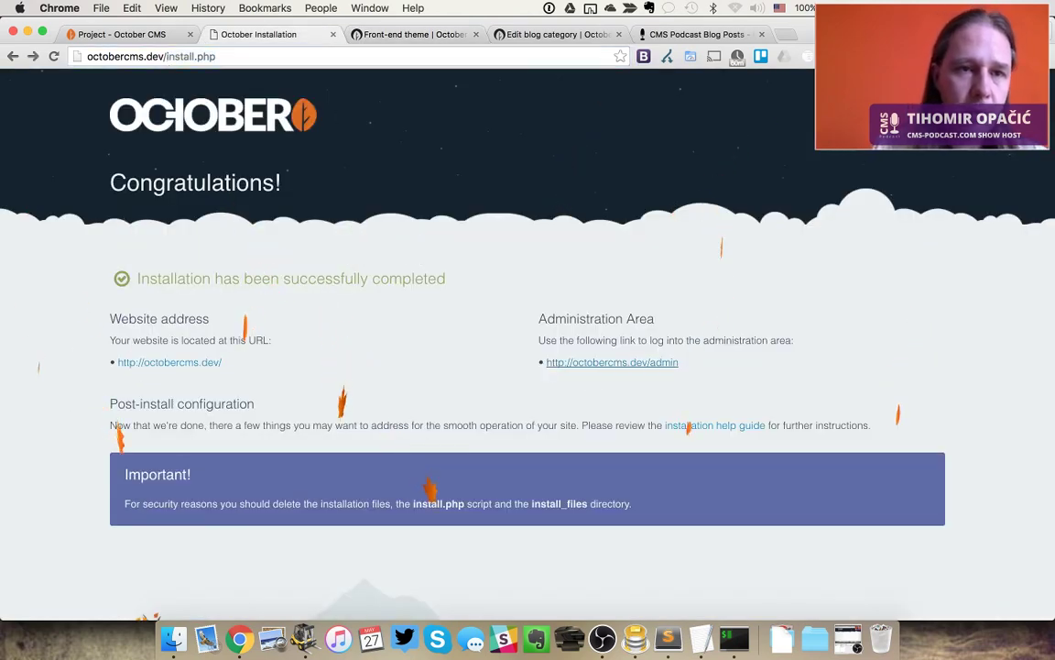
Open the admin link in a new tab and load the octobercms.dev front-end site instead
{"action": "left_click", "coordinate": [612, 362]}
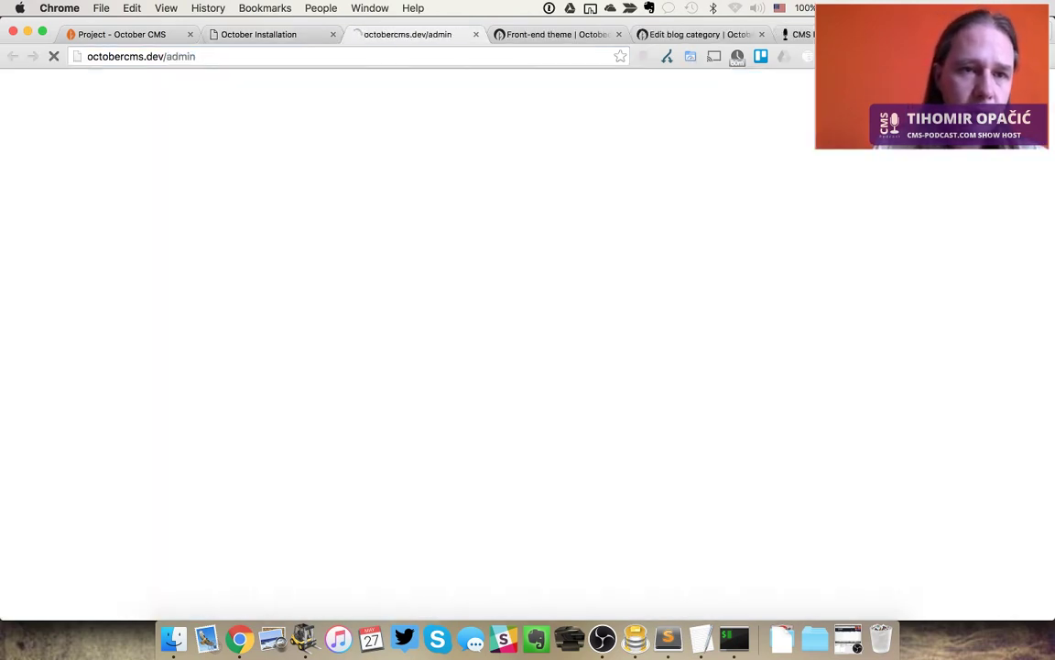
{"action": "left_click", "coordinate": [197, 55]}
{"action": "key", "text": "BackSpace"}
{"action": "type", "text": "o"}
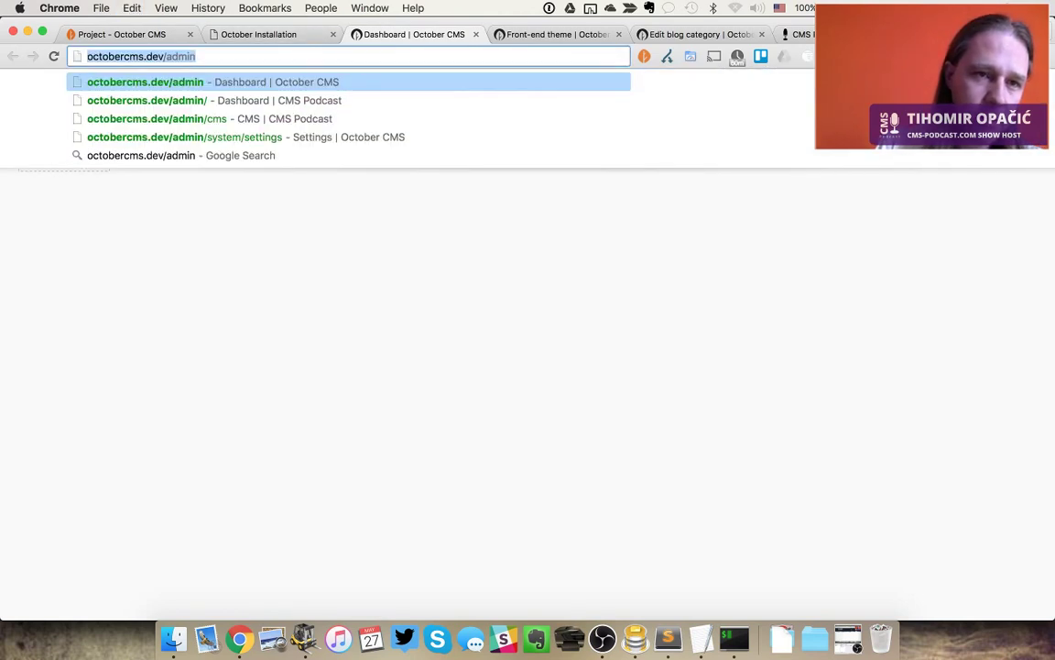
{"action": "key", "text": "Right"}
{"action": "key", "text": "BackSpace"}
{"action": "key", "text": "BackSpace"}
{"action": "key", "text": "BackSpace"}
{"action": "key", "text": "BackSpace"}
{"action": "key", "text": "BackSpace"}
{"action": "key", "text": "Return"}
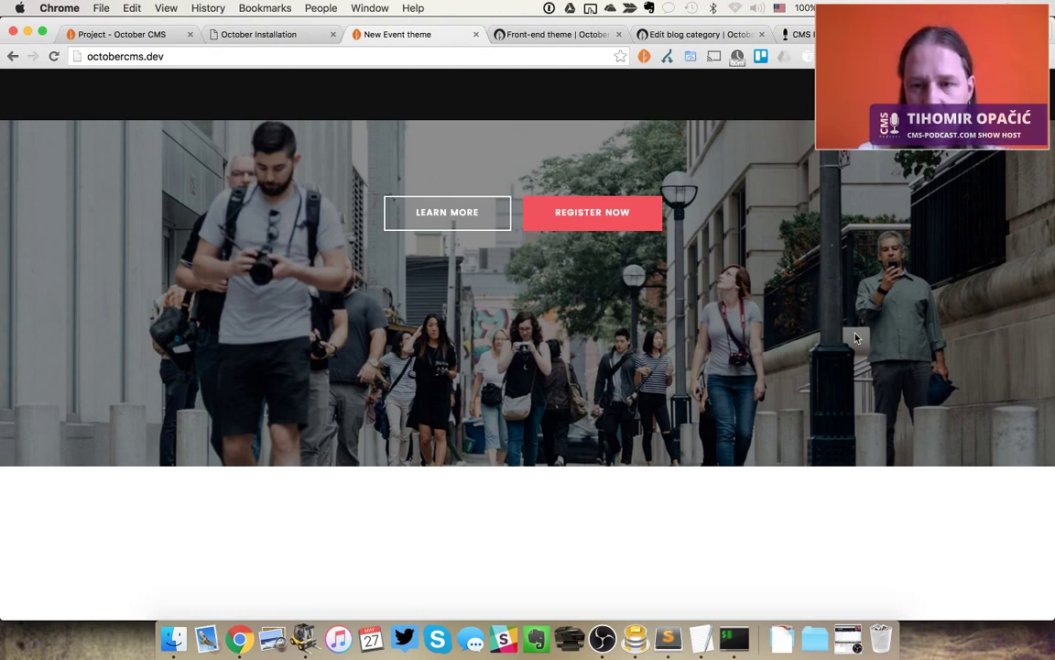
In ForkLift, browse into octobercms/themes/martin-new-event and look through its files
{"action": "key", "text": "super+Tab"}
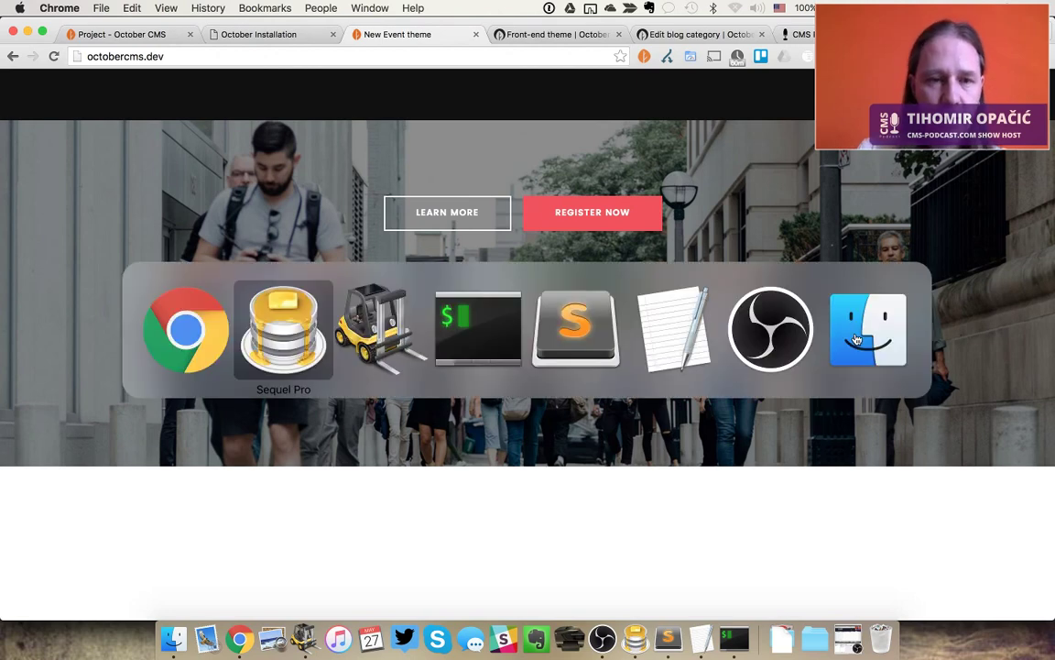
{"action": "key", "text": "super+Tab"}
{"action": "key", "text": "Down"}
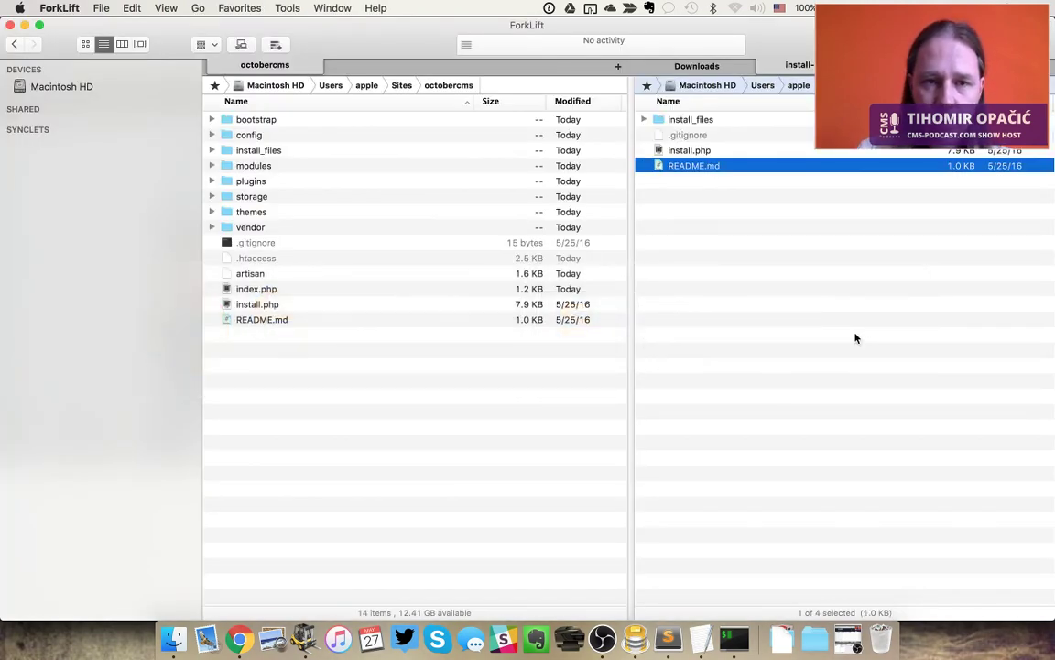
{"action": "key", "text": "Tab"}
{"action": "key", "text": "Down"}
{"action": "key", "text": "Down"}
{"action": "key", "text": "Down"}
{"action": "key", "text": "Down"}
{"action": "key", "text": "Down"}
{"action": "key", "text": "Down"}
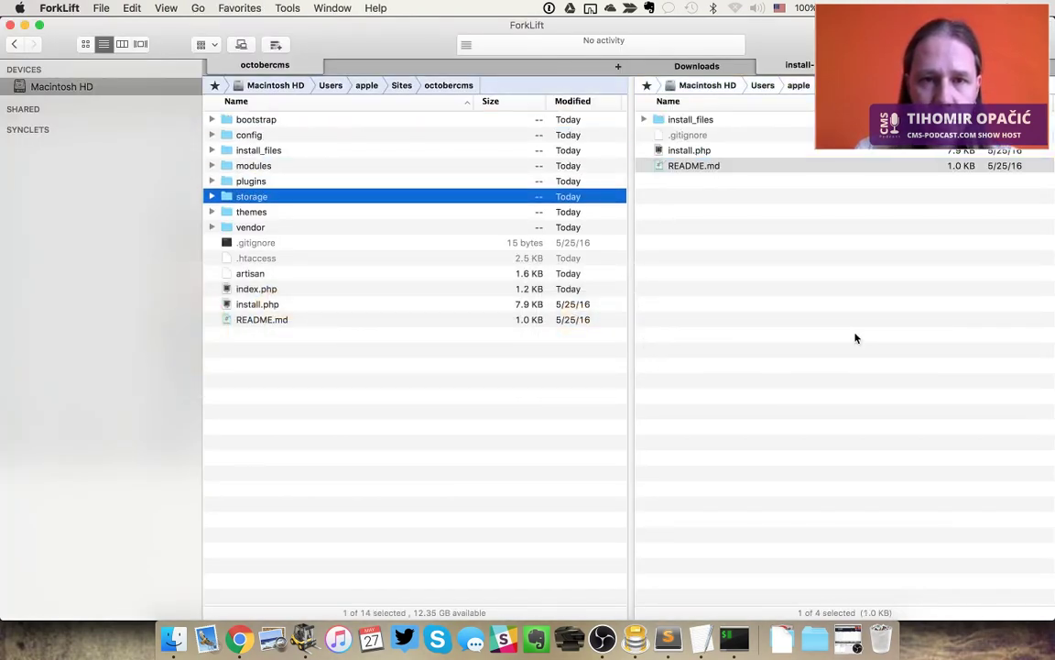
{"action": "key", "text": "Down"}
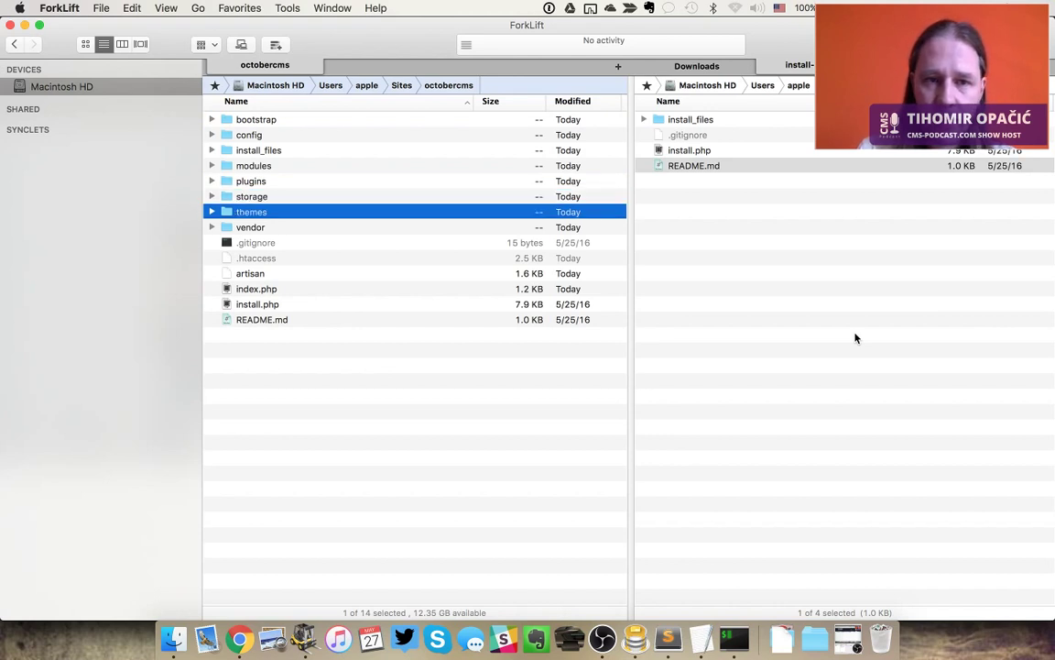
{"action": "key", "text": "super+Down"}
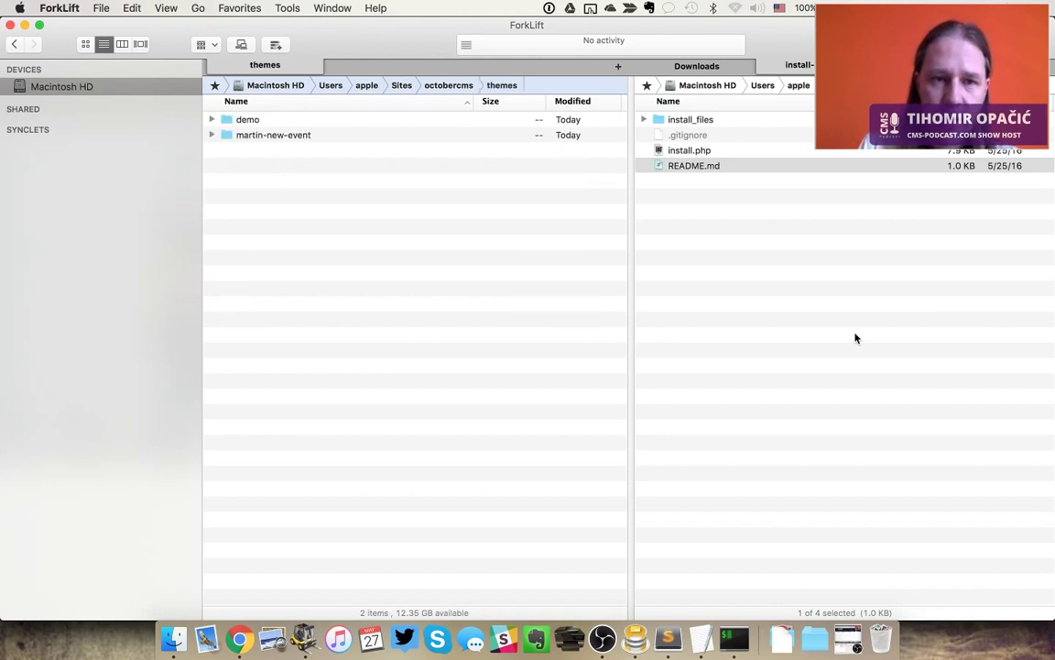
{"action": "key", "text": "Down"}
{"action": "key", "text": "Down"}
{"action": "key", "text": "super+Down"}
{"action": "key", "text": "Down"}
{"action": "key", "text": "Down"}
{"action": "key", "text": "Down"}
{"action": "key", "text": "Down"}
{"action": "key", "text": "Down"}
{"action": "key", "text": "Down"}
{"action": "key", "text": "Down"}
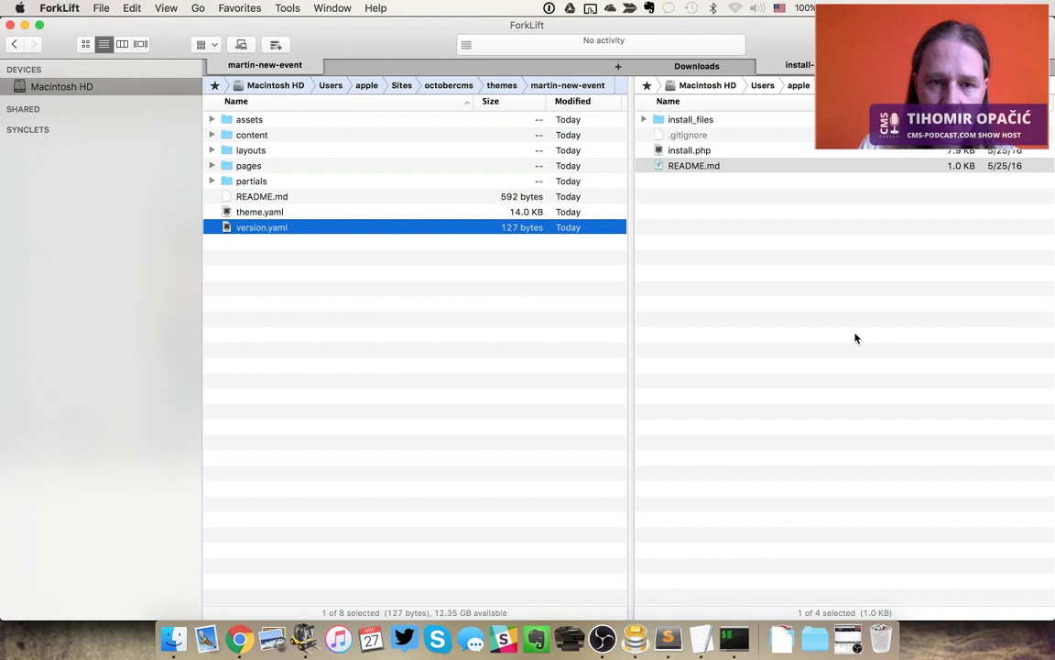
{"action": "key", "text": "Up"}
{"action": "key", "text": "Up"}
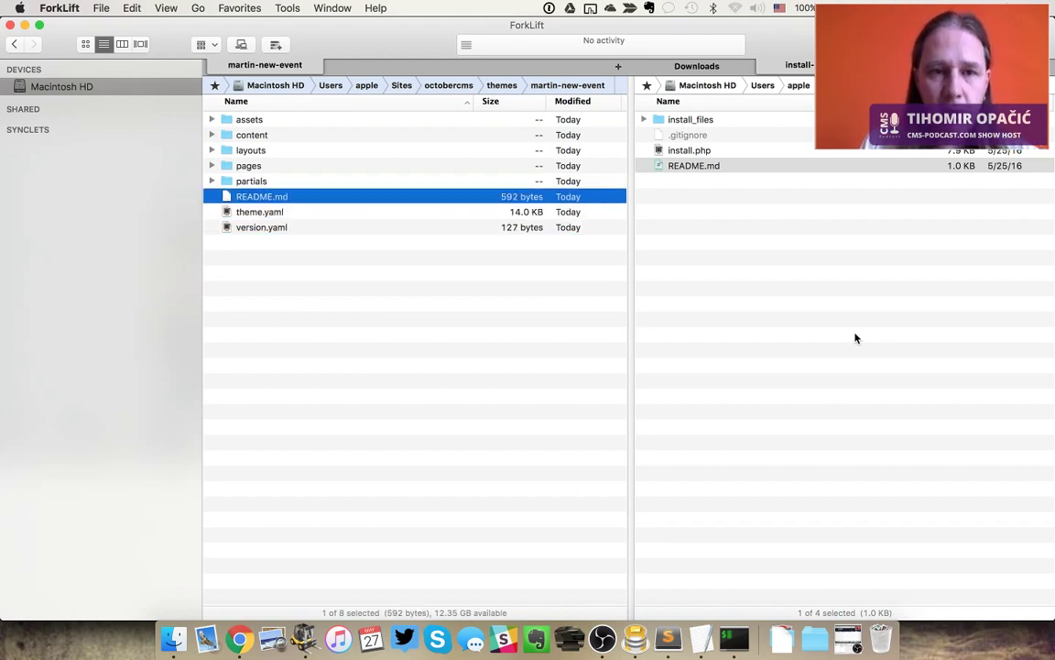
Go back up to the octobercms project folder and return to Chrome's Installation tab
{"action": "key", "text": "super+Up"}
{"action": "key", "text": "super+Up"}
{"action": "key", "text": "Up"}
{"action": "key", "text": "Up"}
{"action": "key", "text": "Up"}
{"action": "key", "text": "Up"}
{"action": "key", "text": "Up"}
{"action": "key", "text": "Up"}
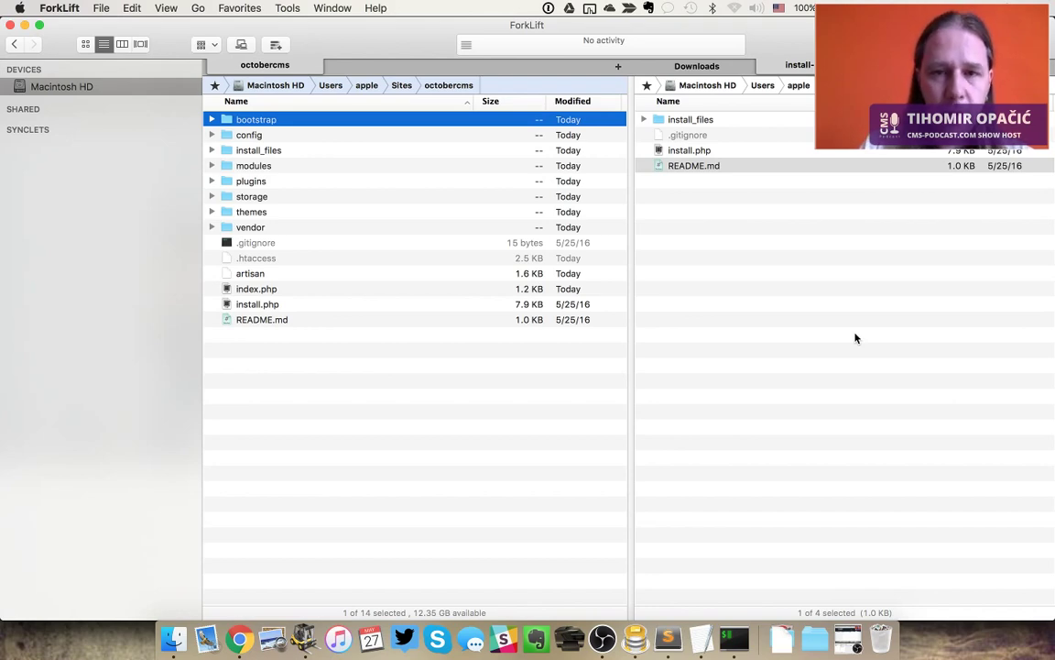
{"action": "key", "text": "super+Tab"}
{"action": "key", "text": "ctrl+shift+Tab"}
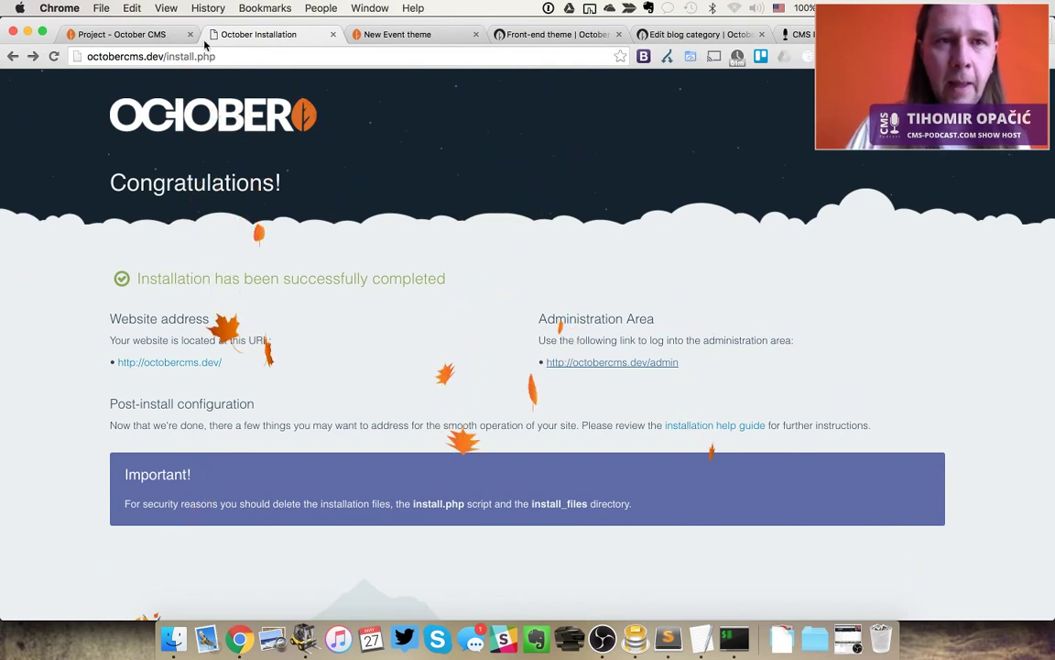
Bring the Project - October CMS marketplace tab to the front and scroll to its top
{"action": "left_click", "coordinate": [146, 34]}
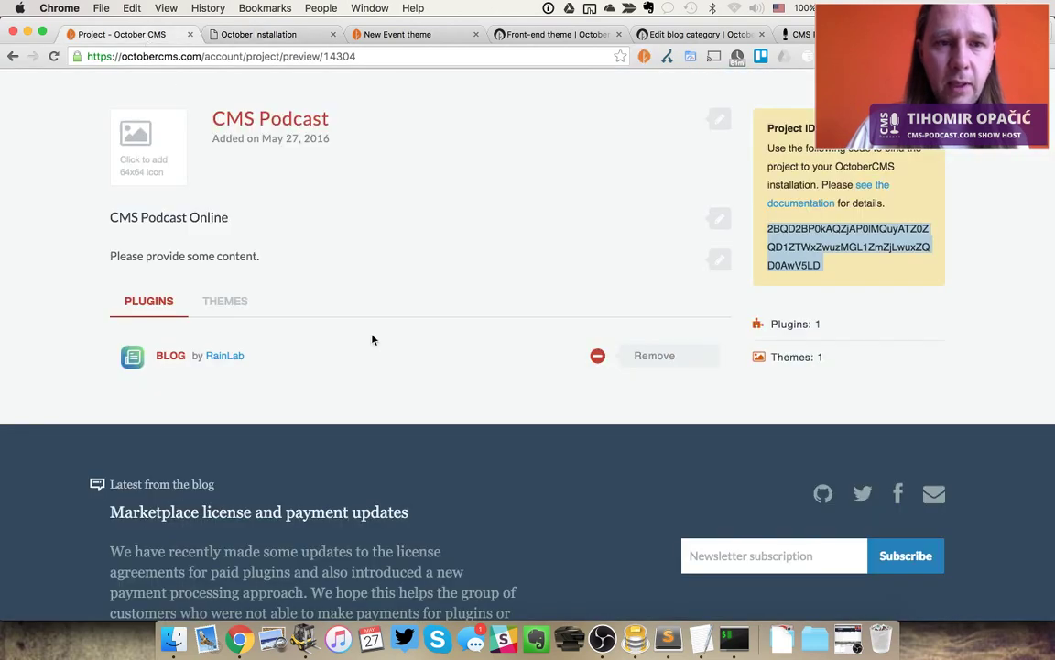
{"action": "scroll", "coordinate": [372, 339], "scroll_direction": "up", "scroll_amount": 5}
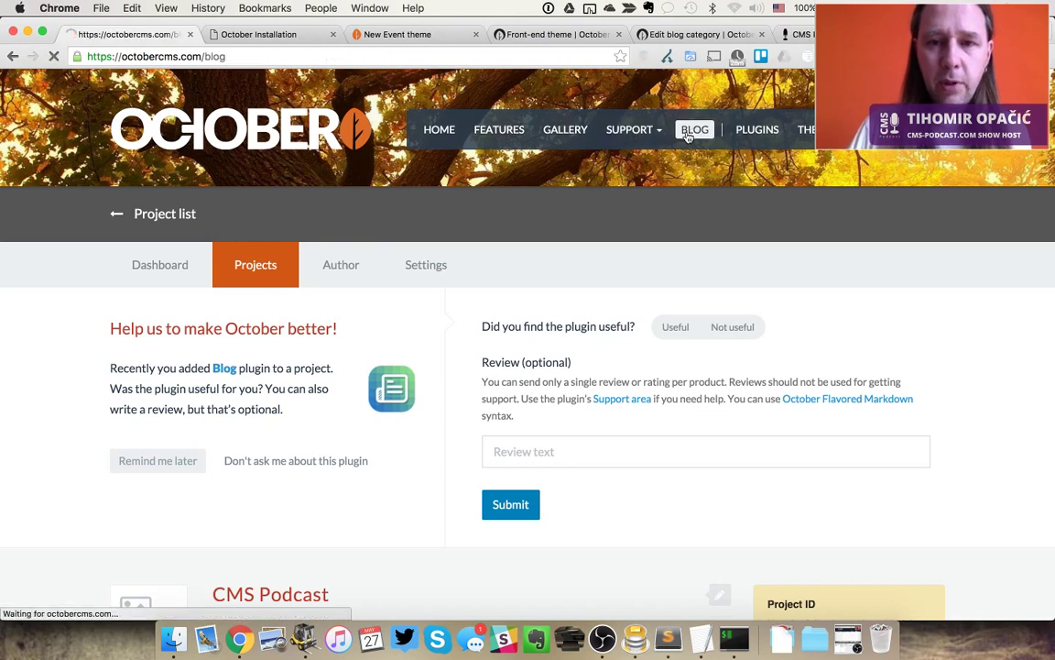
{"action": "scroll", "coordinate": [693, 362], "scroll_direction": "down", "scroll_amount": 10}
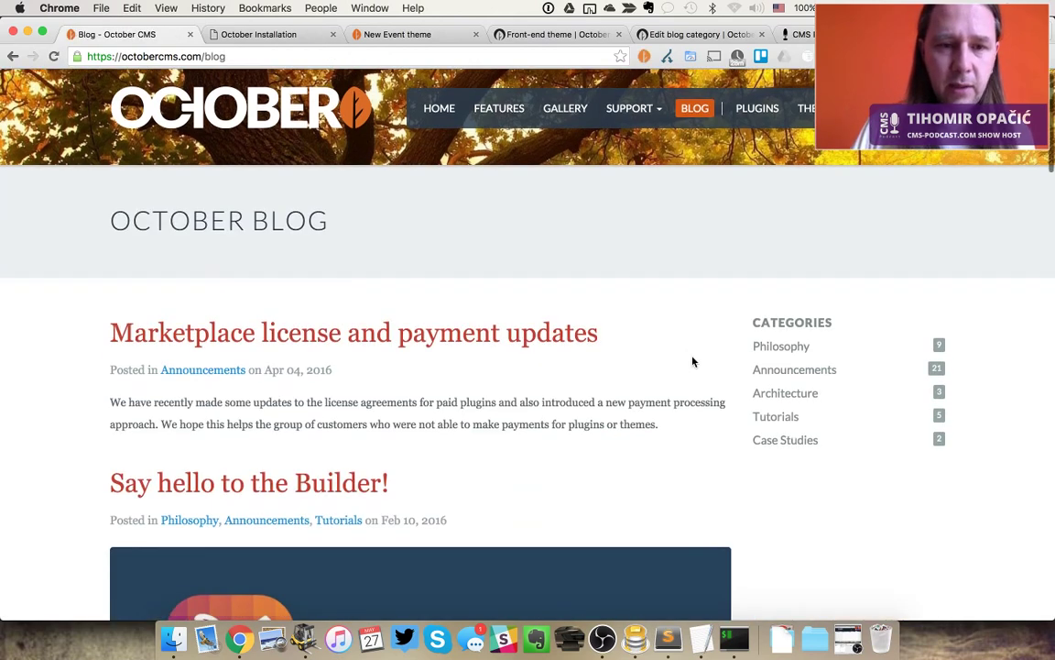
{"action": "scroll", "coordinate": [694, 362], "scroll_direction": "down", "scroll_amount": 10}
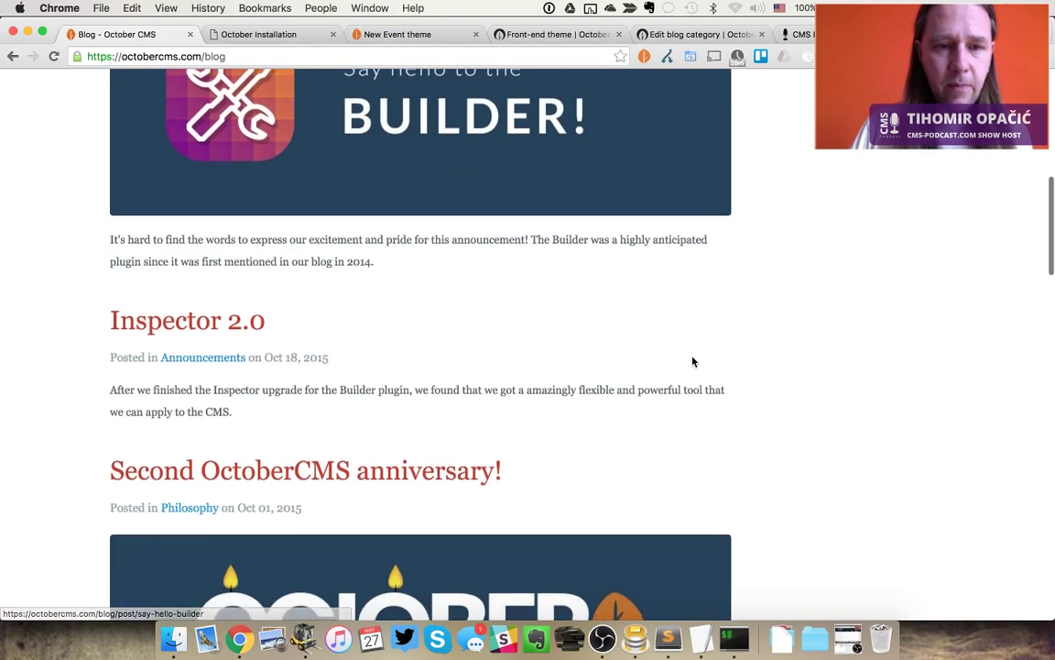
{"action": "scroll", "coordinate": [693, 362], "scroll_direction": "down", "scroll_amount": 6}
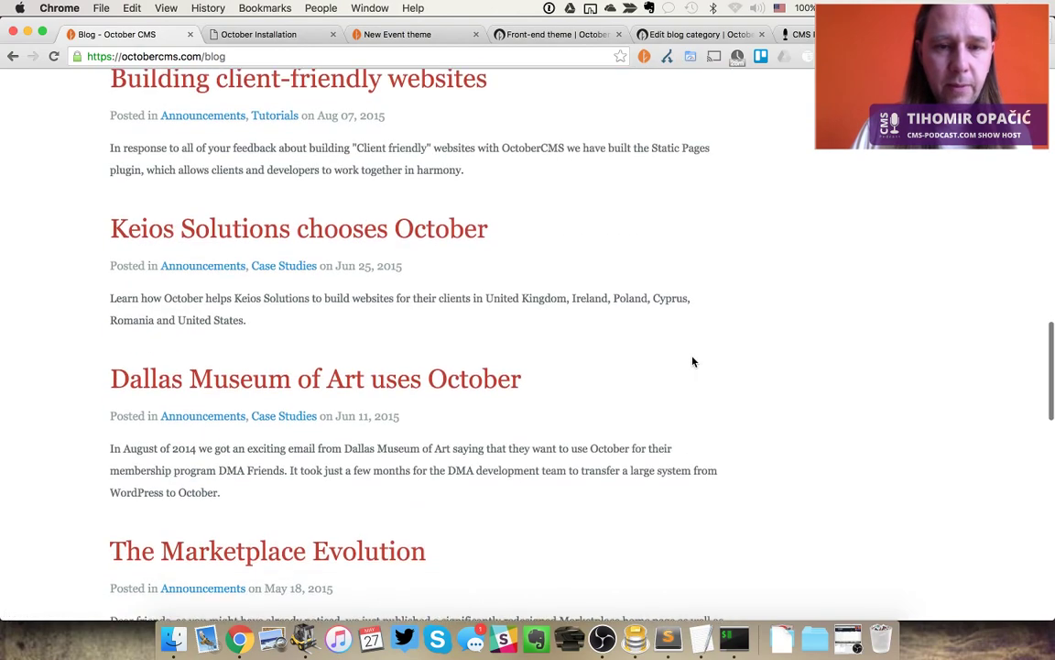
{"action": "scroll", "coordinate": [694, 362], "scroll_direction": "up", "scroll_amount": 20}
{"action": "scroll", "coordinate": [694, 363], "scroll_direction": "down", "scroll_amount": 1}
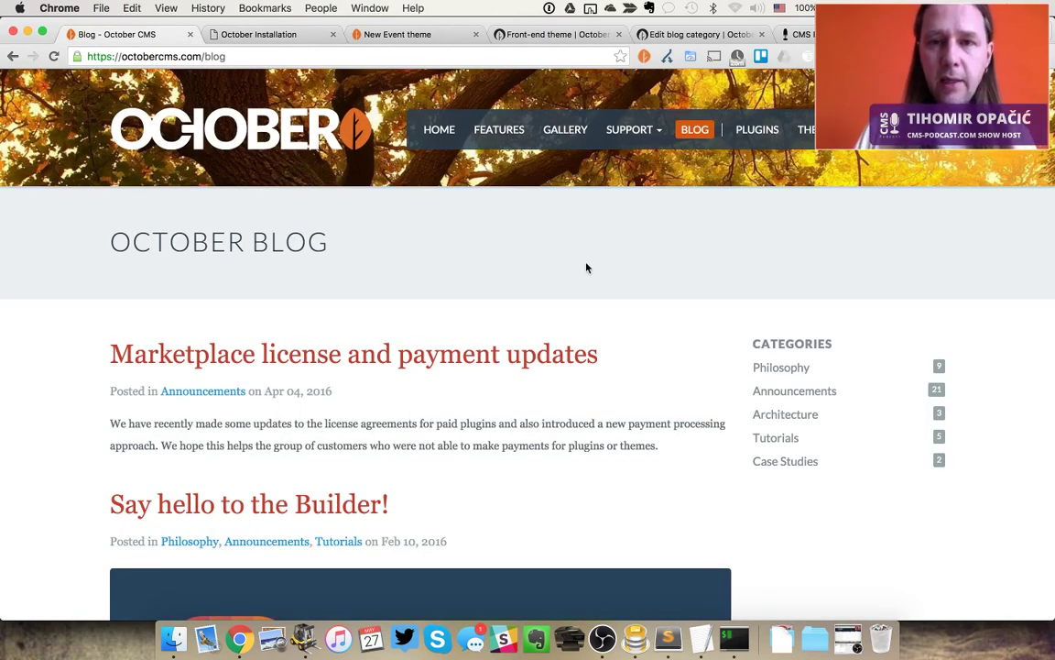
Go to the October support forum from the SUPPORT menu and scan its channels
{"action": "left_click", "coordinate": [630, 131]}
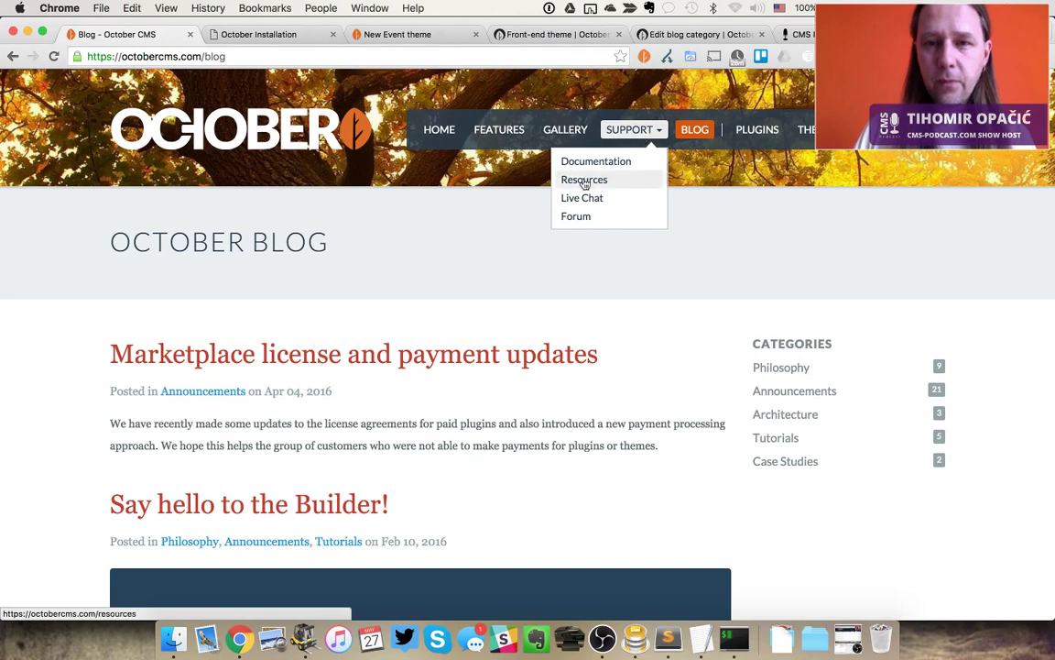
{"action": "left_click", "coordinate": [577, 216]}
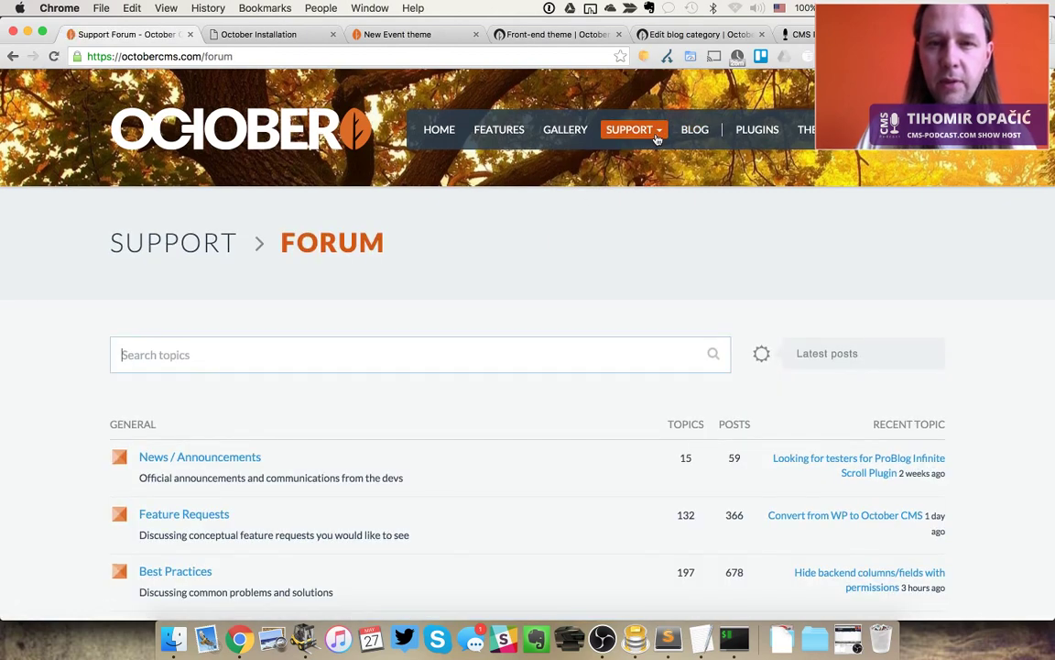
{"action": "scroll", "coordinate": [542, 293], "scroll_direction": "down", "scroll_amount": 5}
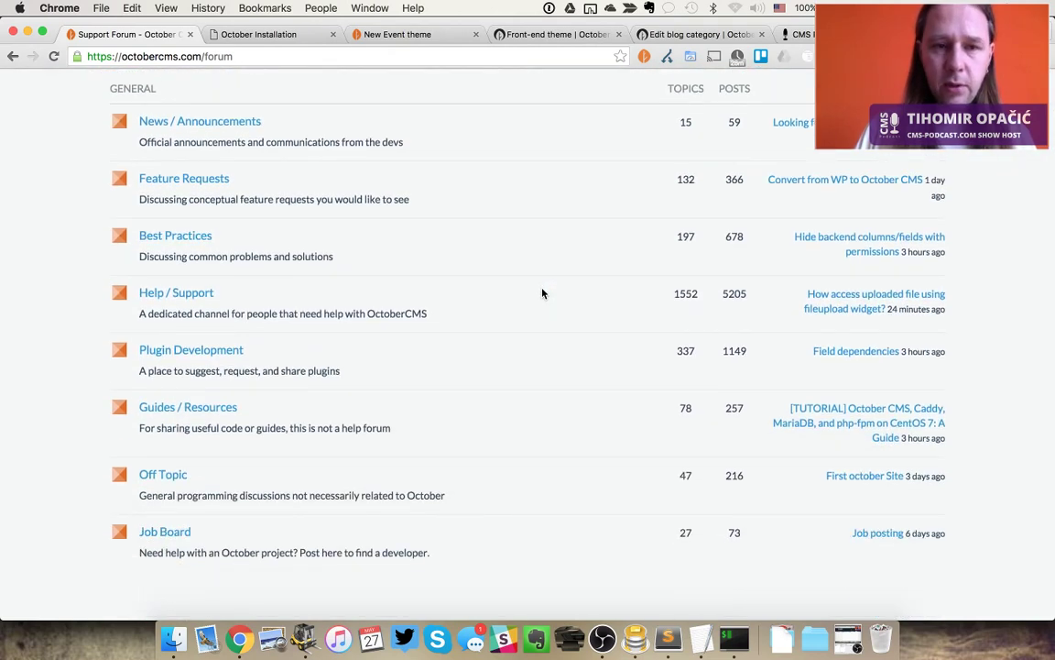
{"action": "scroll", "coordinate": [169, 300], "scroll_direction": "down", "scroll_amount": 3}
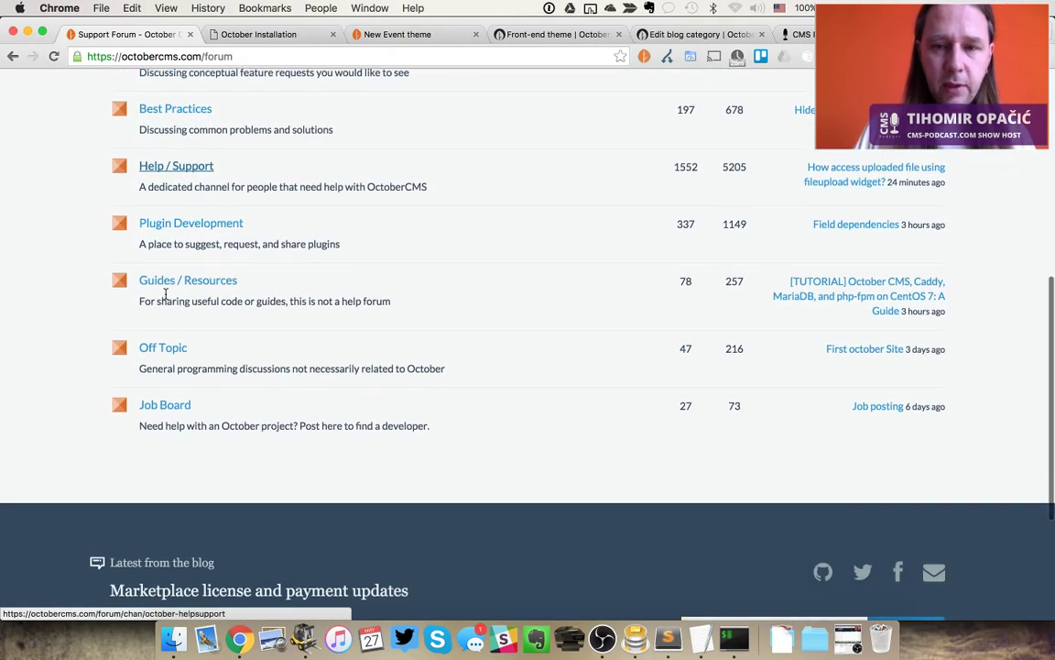
{"action": "scroll", "coordinate": [169, 300], "scroll_direction": "up", "scroll_amount": 2}
Open the Help / Support forum channel and browse its list of recent topics
{"action": "left_click", "coordinate": [202, 231]}
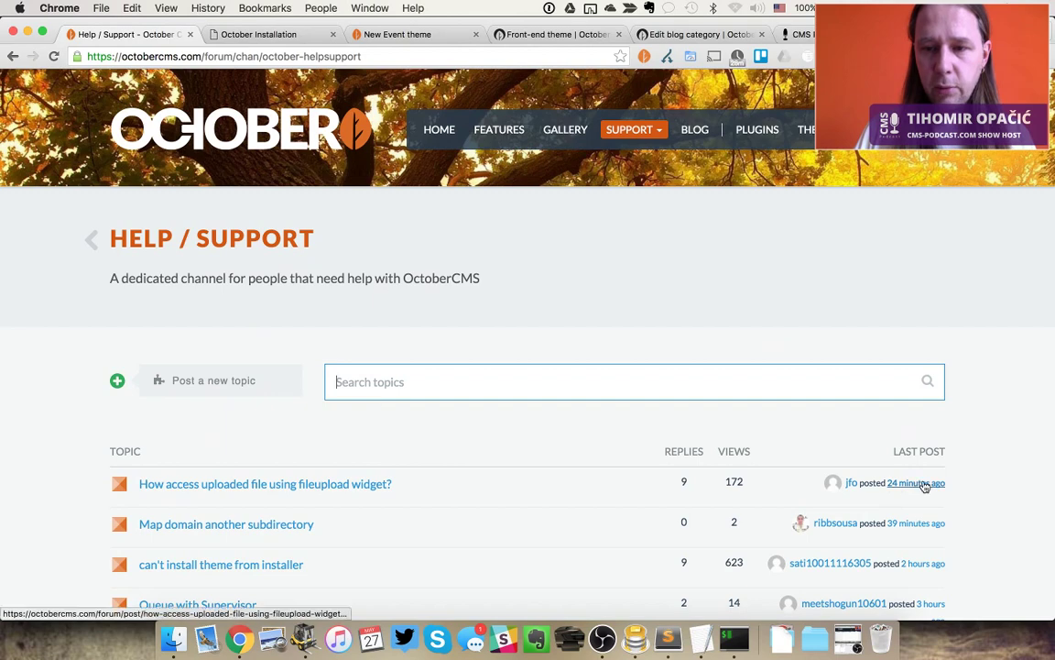
{"action": "scroll", "coordinate": [963, 500], "scroll_direction": "down", "scroll_amount": 4}
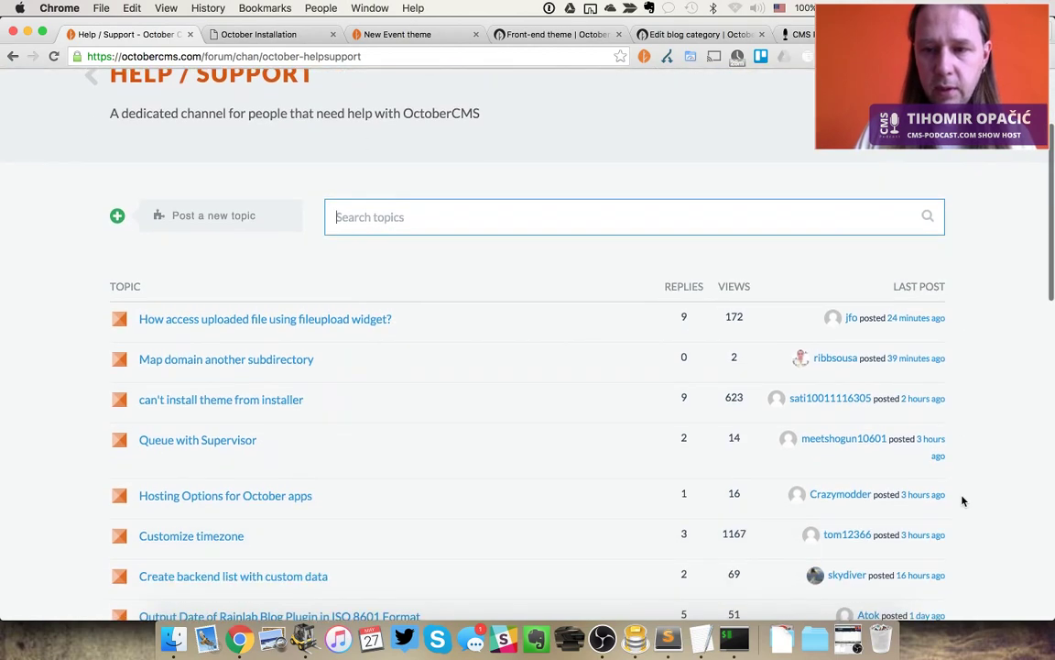
{"action": "scroll", "coordinate": [940, 388], "scroll_direction": "down", "scroll_amount": 4}
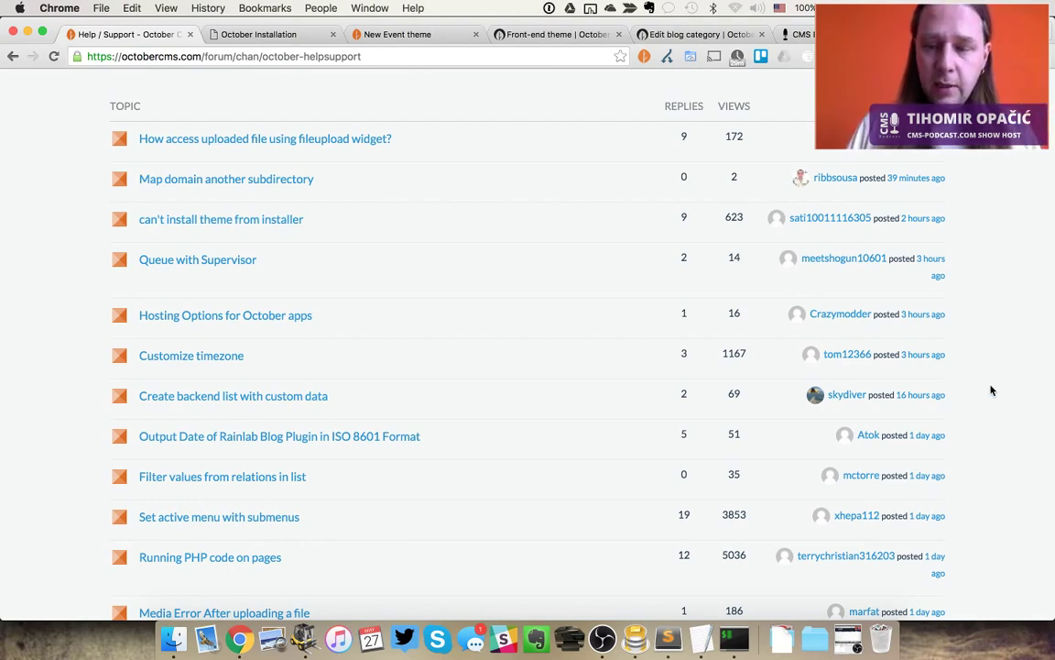
{"action": "scroll", "coordinate": [989, 389], "scroll_direction": "up", "scroll_amount": 8}
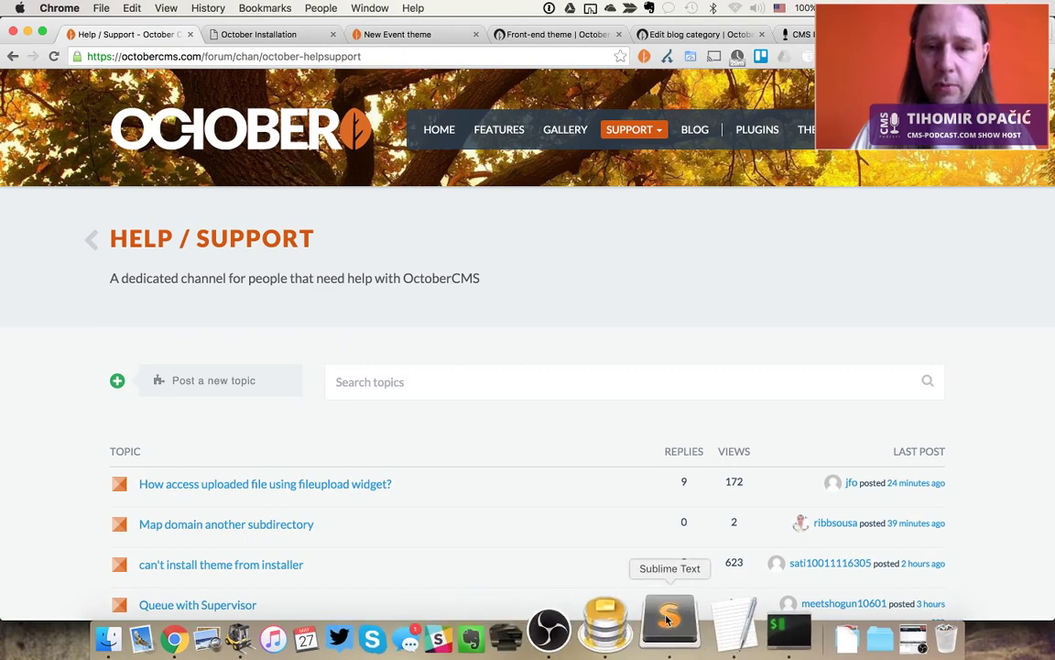
{"action": "left_click", "coordinate": [602, 633]}
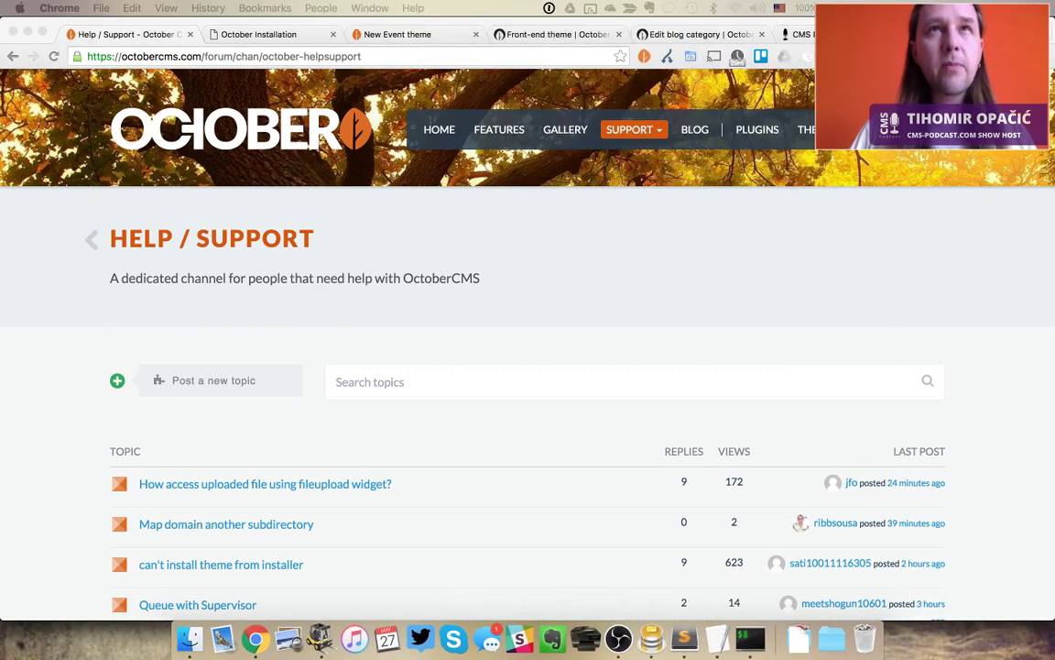